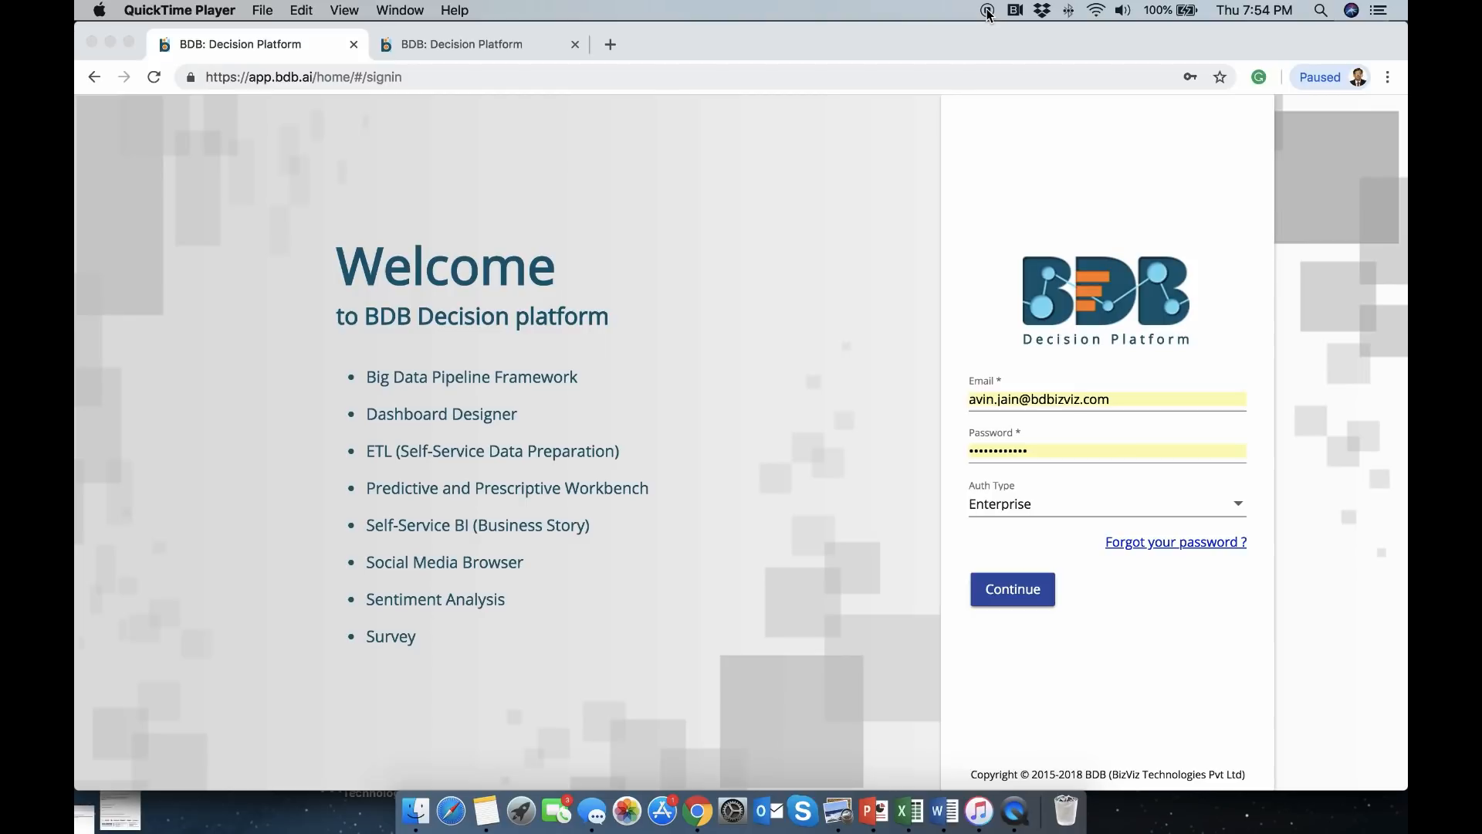
Bring the browser forward and sign in to BDB Decision Platform with Continue
{"action": "left_click", "coordinate": [1023, 591]}
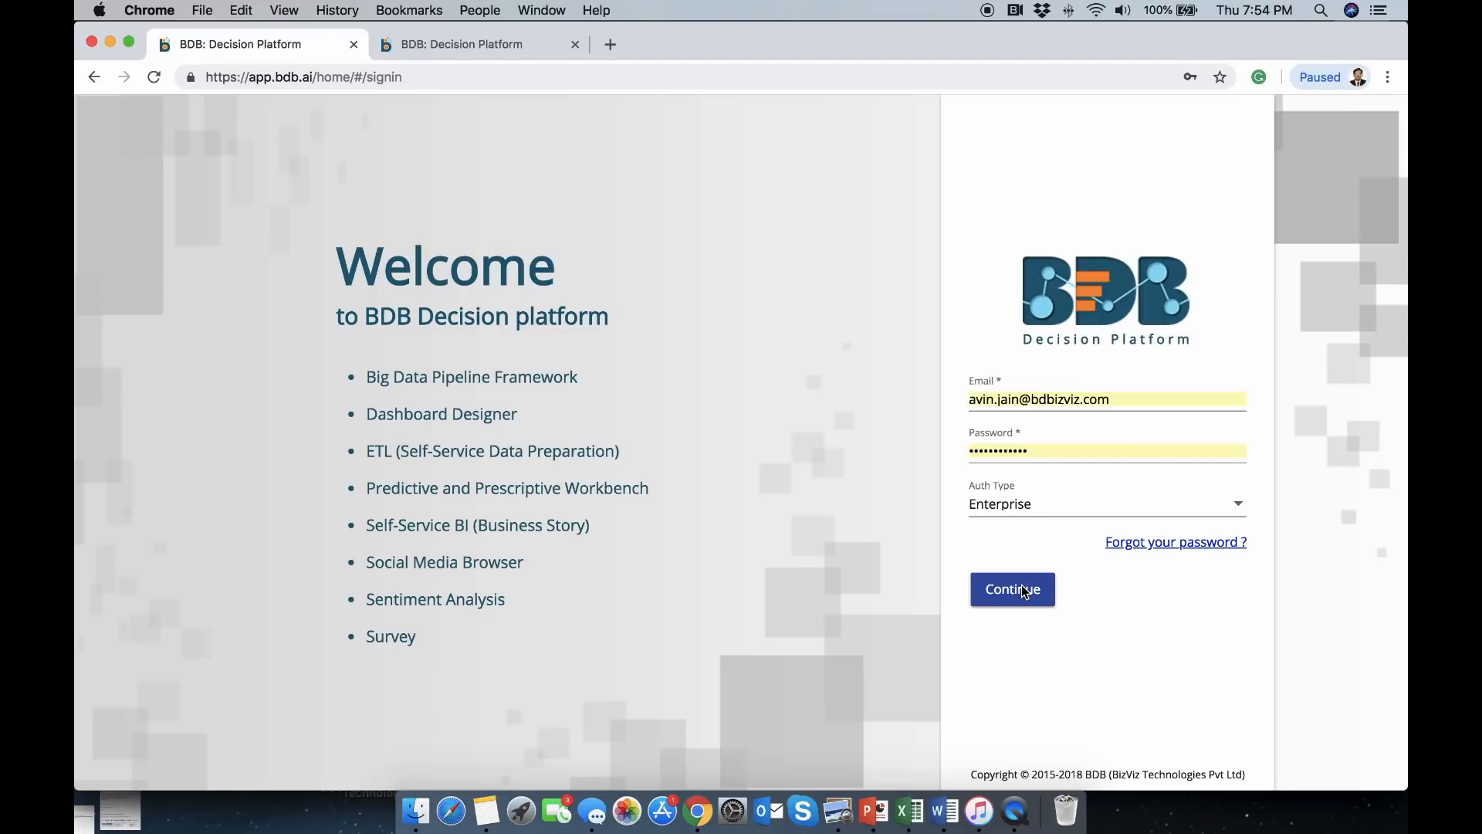
{"action": "left_click", "coordinate": [1023, 591]}
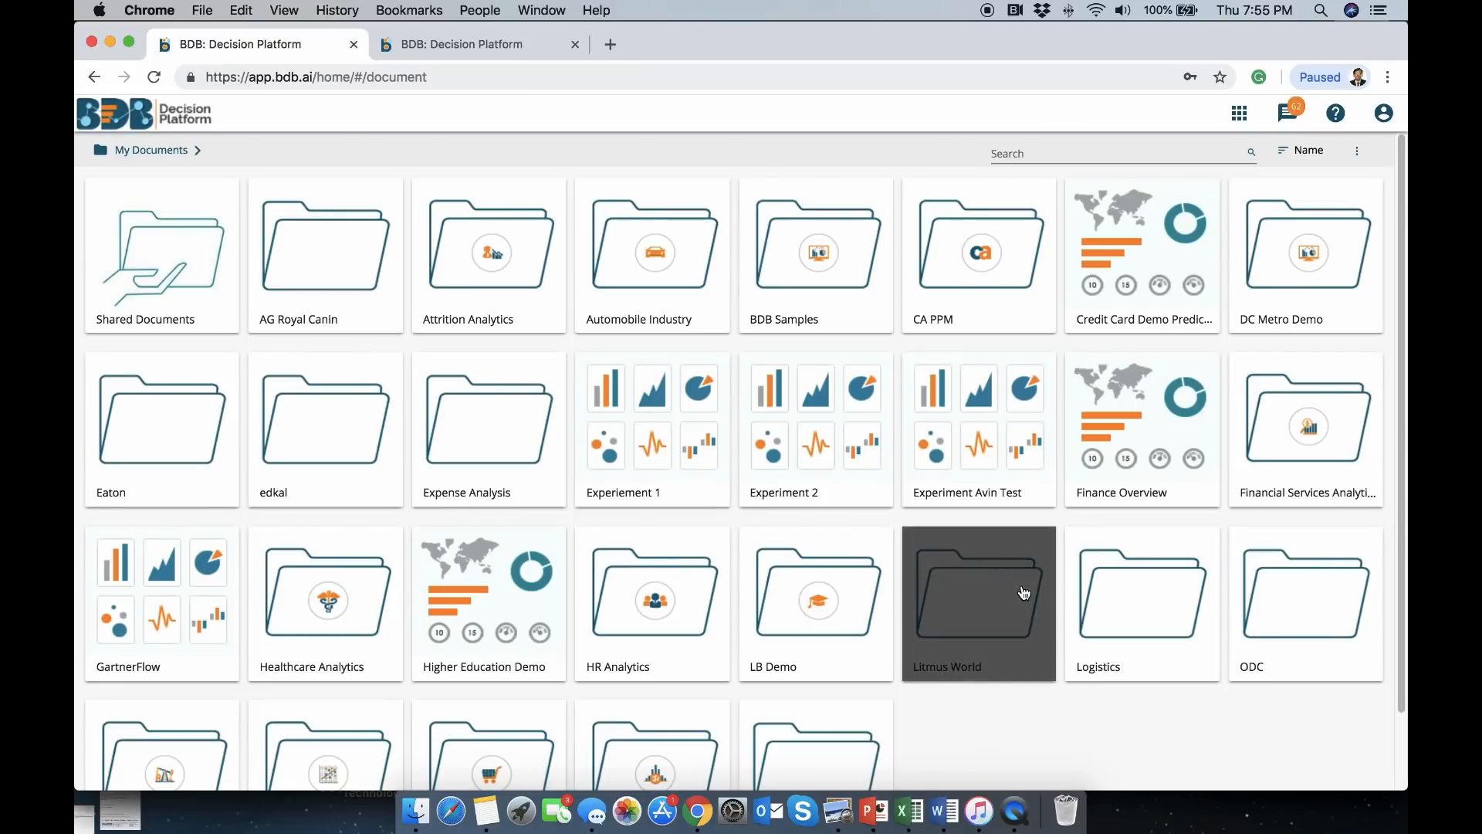
Launch the Data Preparation module from the platform apps launcher
{"action": "left_click", "coordinate": [1240, 114]}
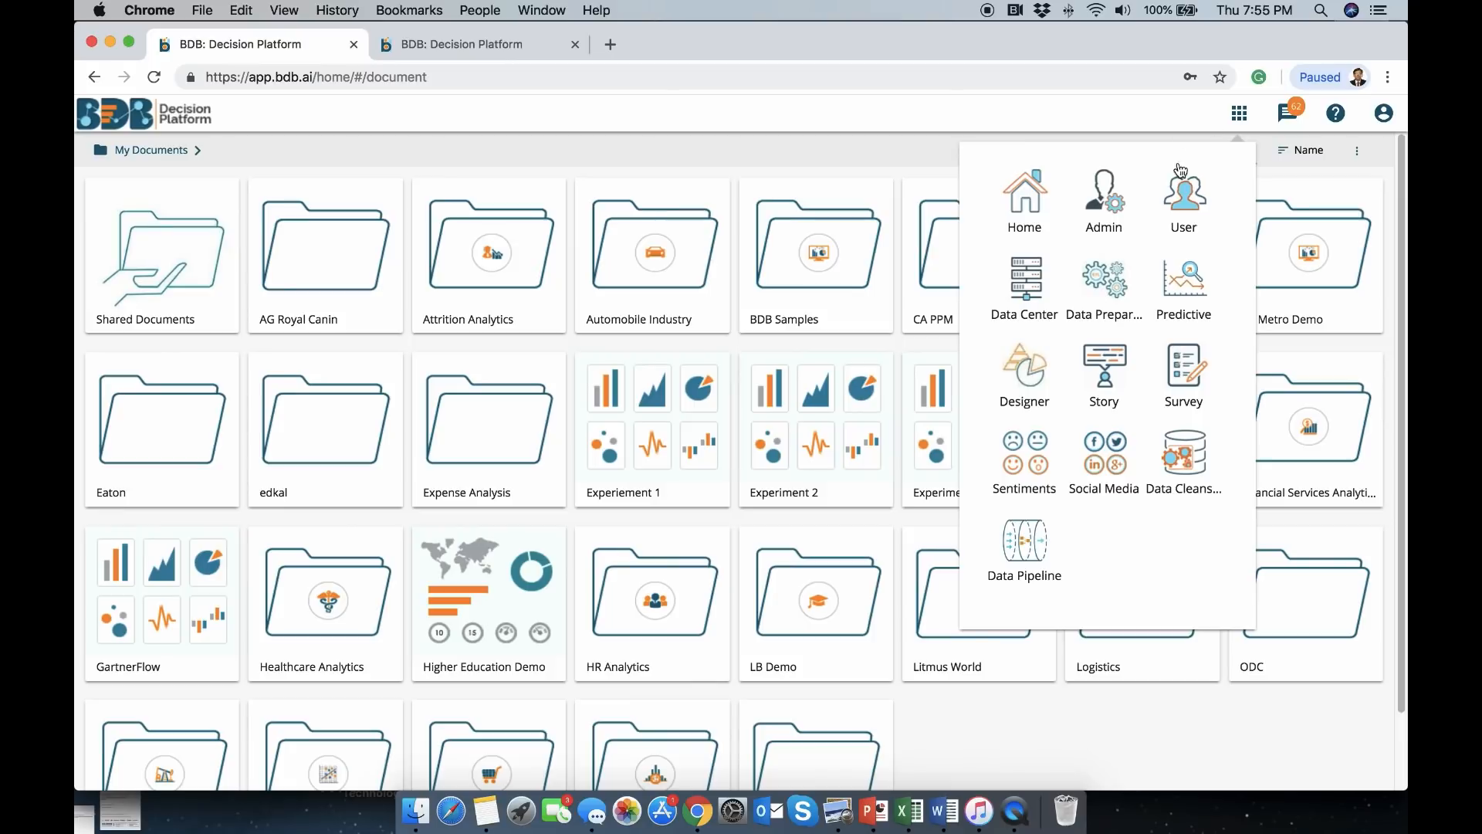
{"action": "left_click", "coordinate": [1110, 300]}
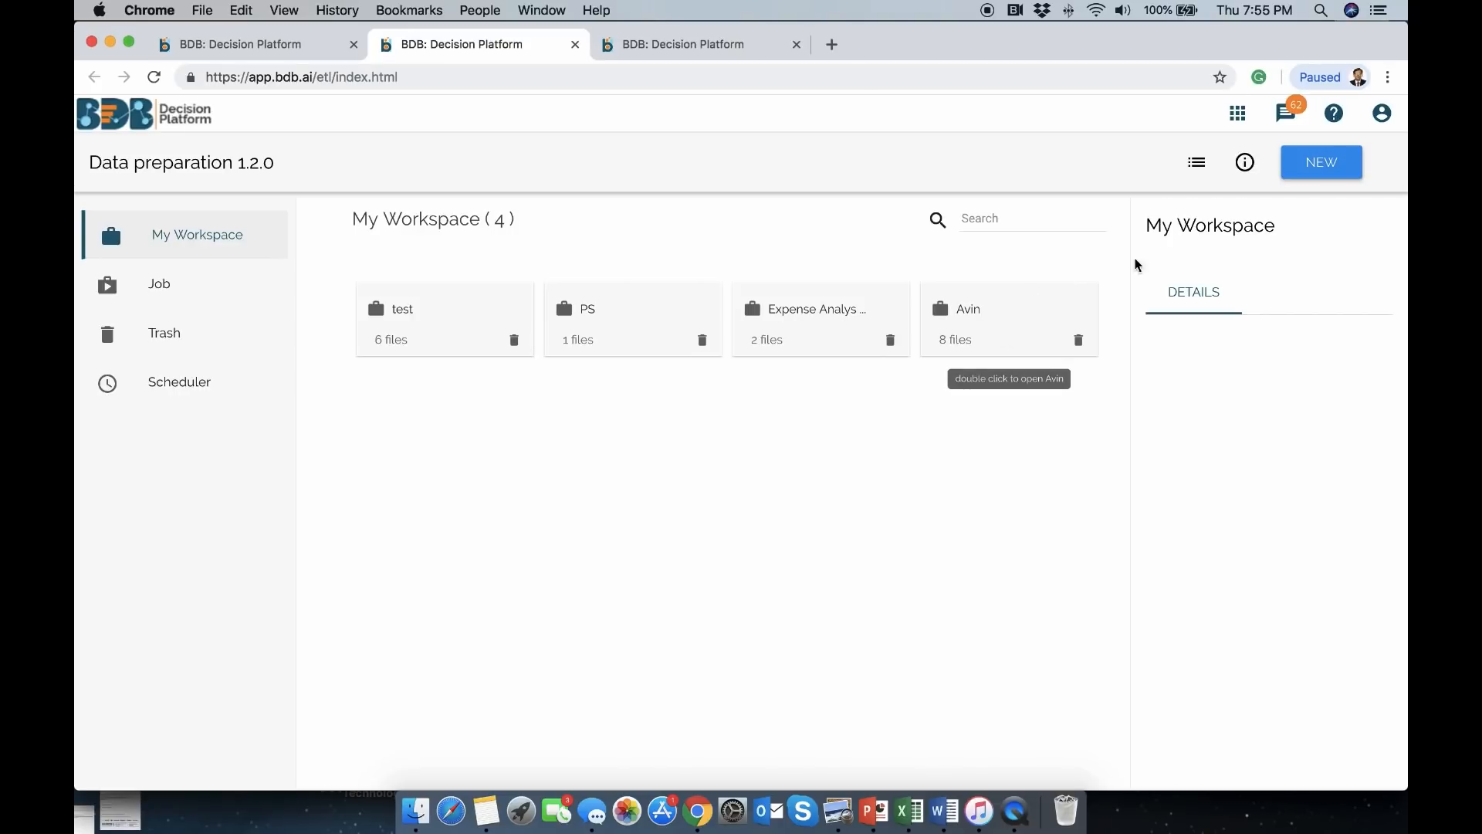
Start a new workflow and place two Input nodes on the canvas
{"action": "left_click", "coordinate": [1322, 173]}
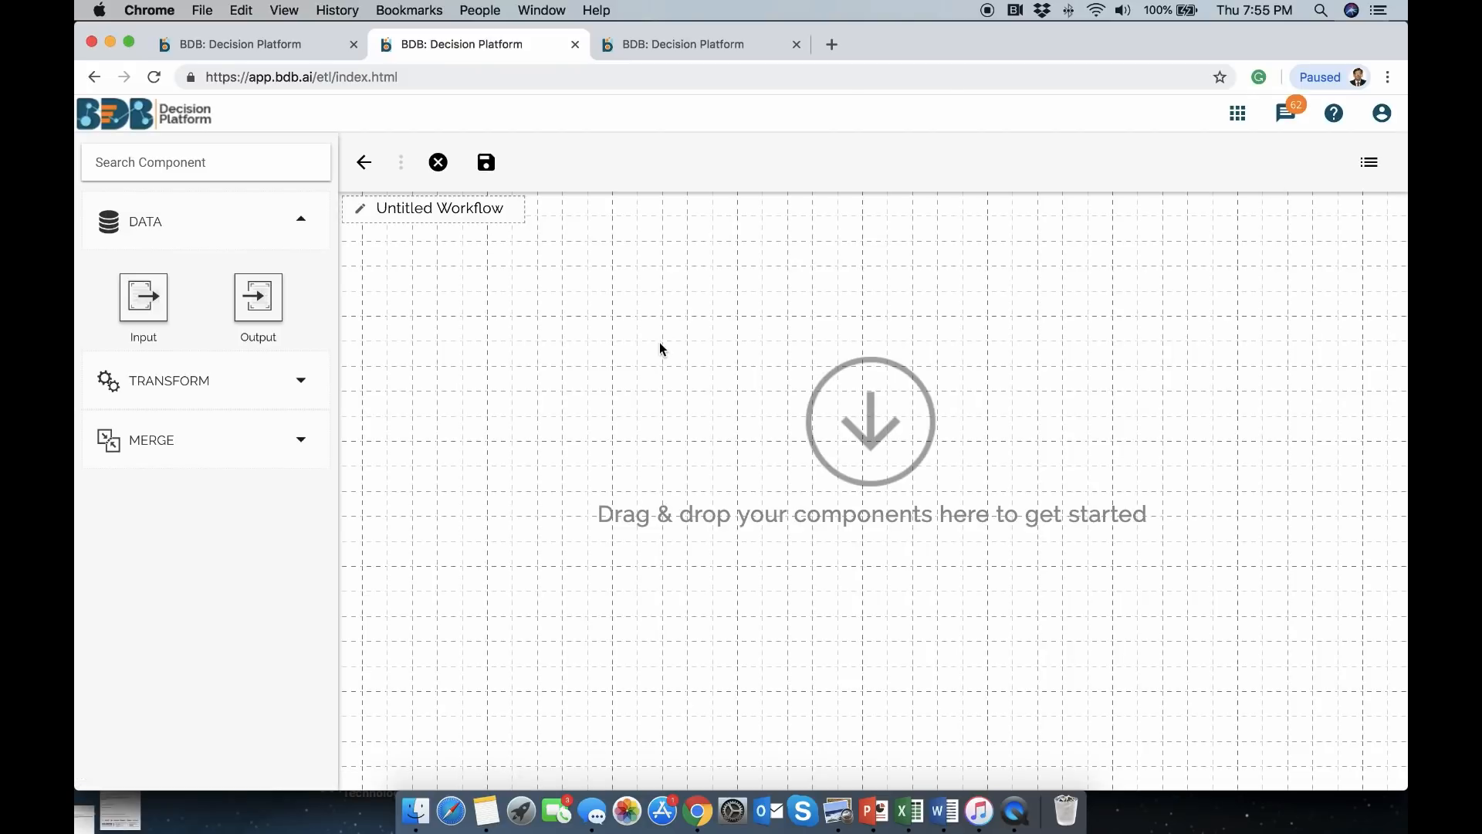
{"action": "left_click_drag", "start_coordinate": [142, 297], "coordinate": [447, 294]}
{"action": "left_click_drag", "start_coordinate": [148, 302], "coordinate": [416, 418]}
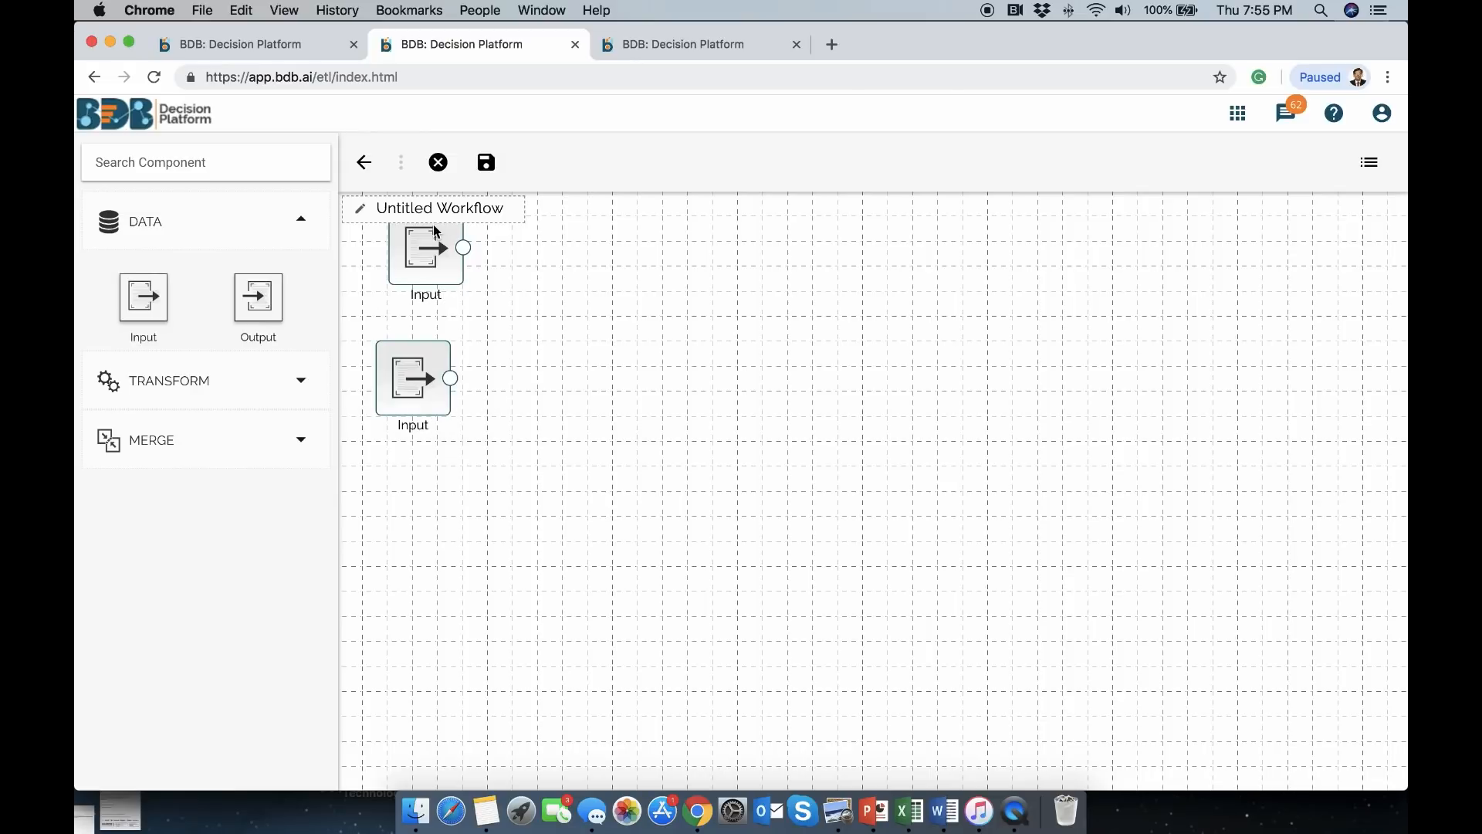
{"action": "left_click_drag", "start_coordinate": [426, 249], "coordinate": [412, 274]}
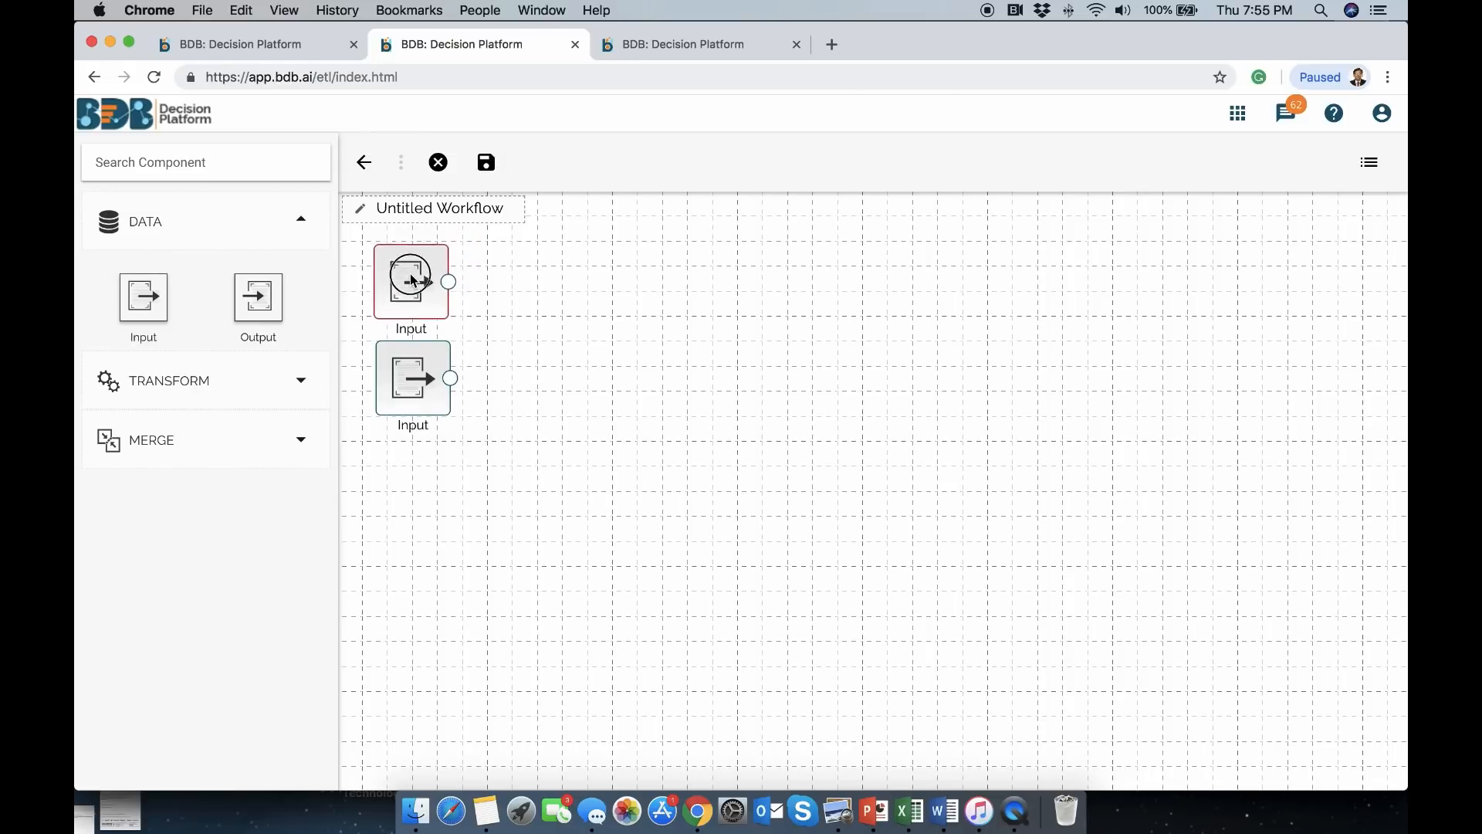
Add a Join node from MERGE and connect both Input nodes into it
{"action": "left_click", "coordinate": [251, 438]}
{"action": "left_click_drag", "start_coordinate": [258, 417], "coordinate": [539, 325]}
{"action": "left_click_drag", "start_coordinate": [448, 278], "coordinate": [485, 265]}
{"action": "left_click_drag", "start_coordinate": [450, 379], "coordinate": [632, 340]}
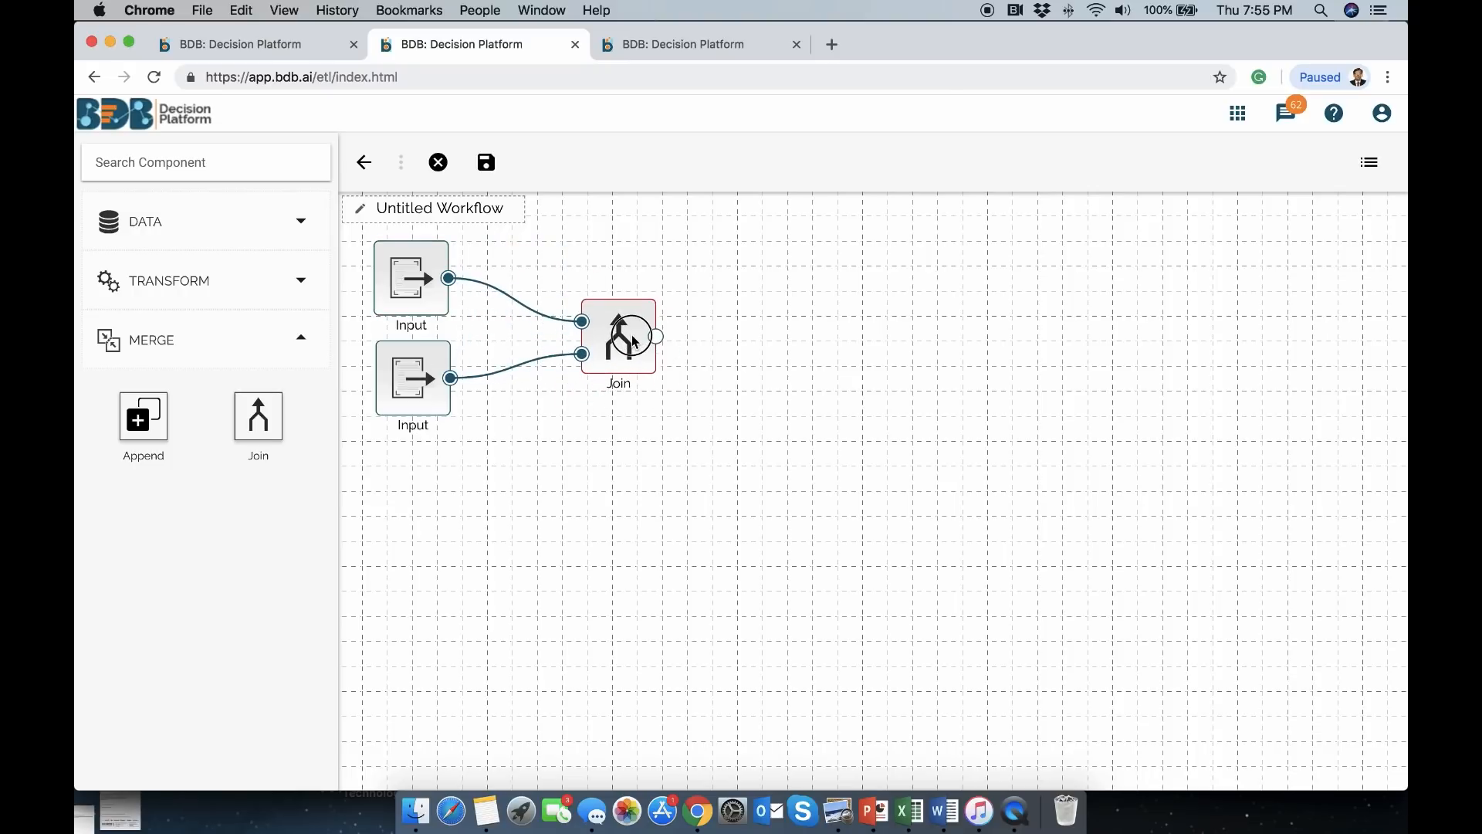
{"action": "left_click", "coordinate": [416, 296]}
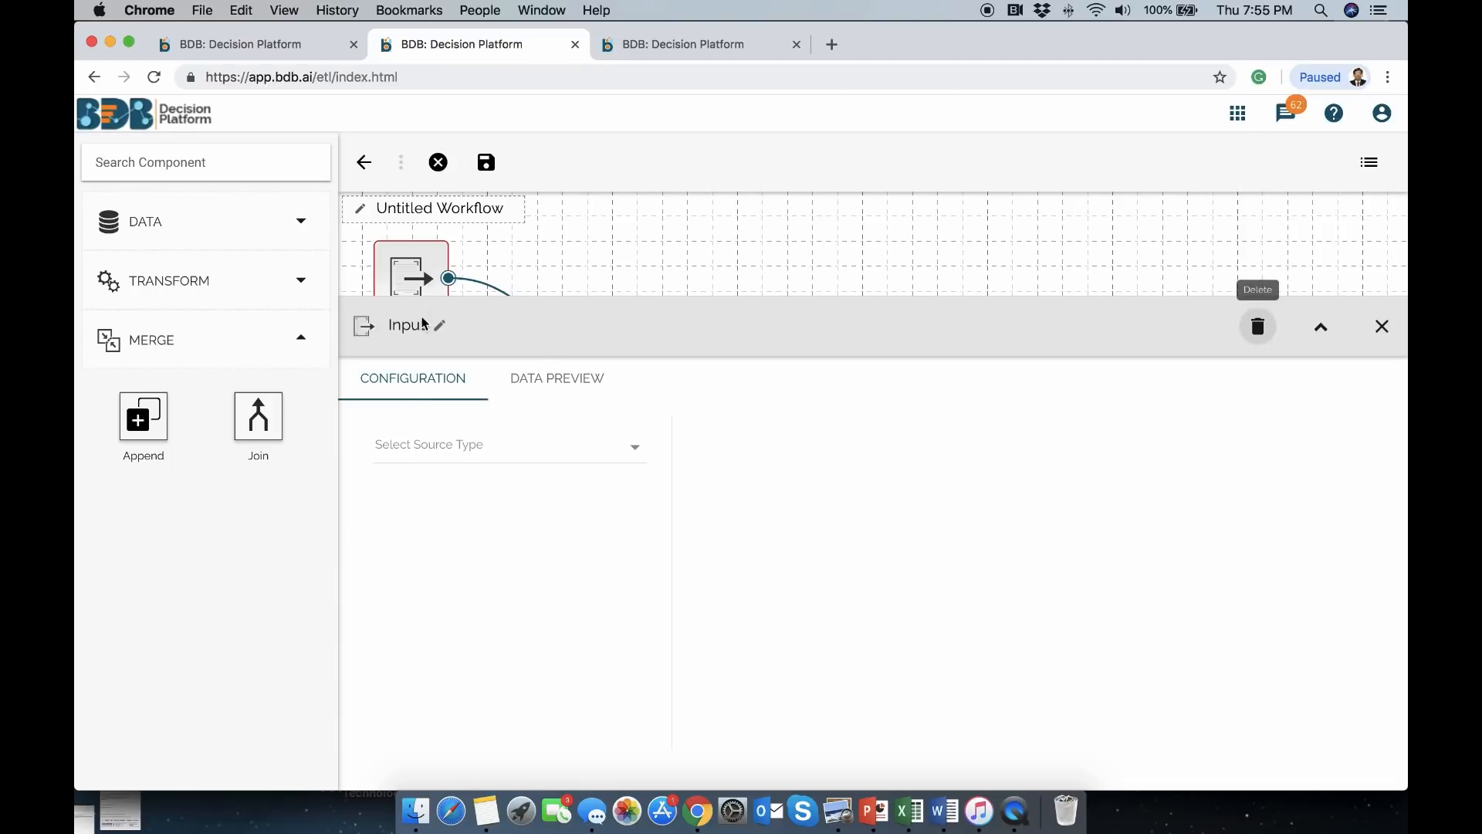
Set the upper Input's source type to MYSQL and select the Hiring_data_demo query
{"action": "left_click", "coordinate": [500, 448]}
{"action": "left_click", "coordinate": [409, 461]}
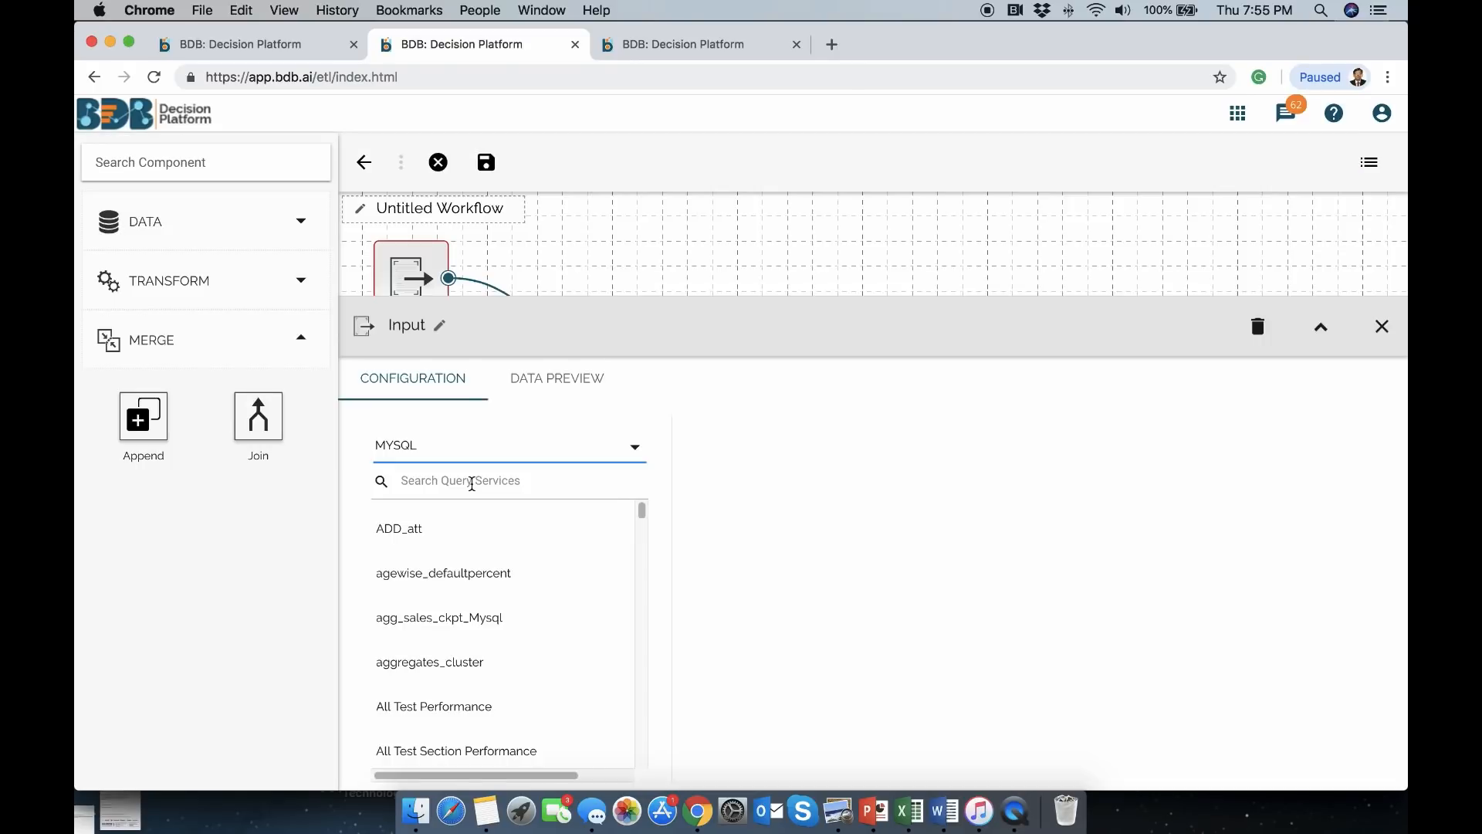
{"action": "left_click", "coordinate": [471, 484]}
{"action": "type", "text": "h"}
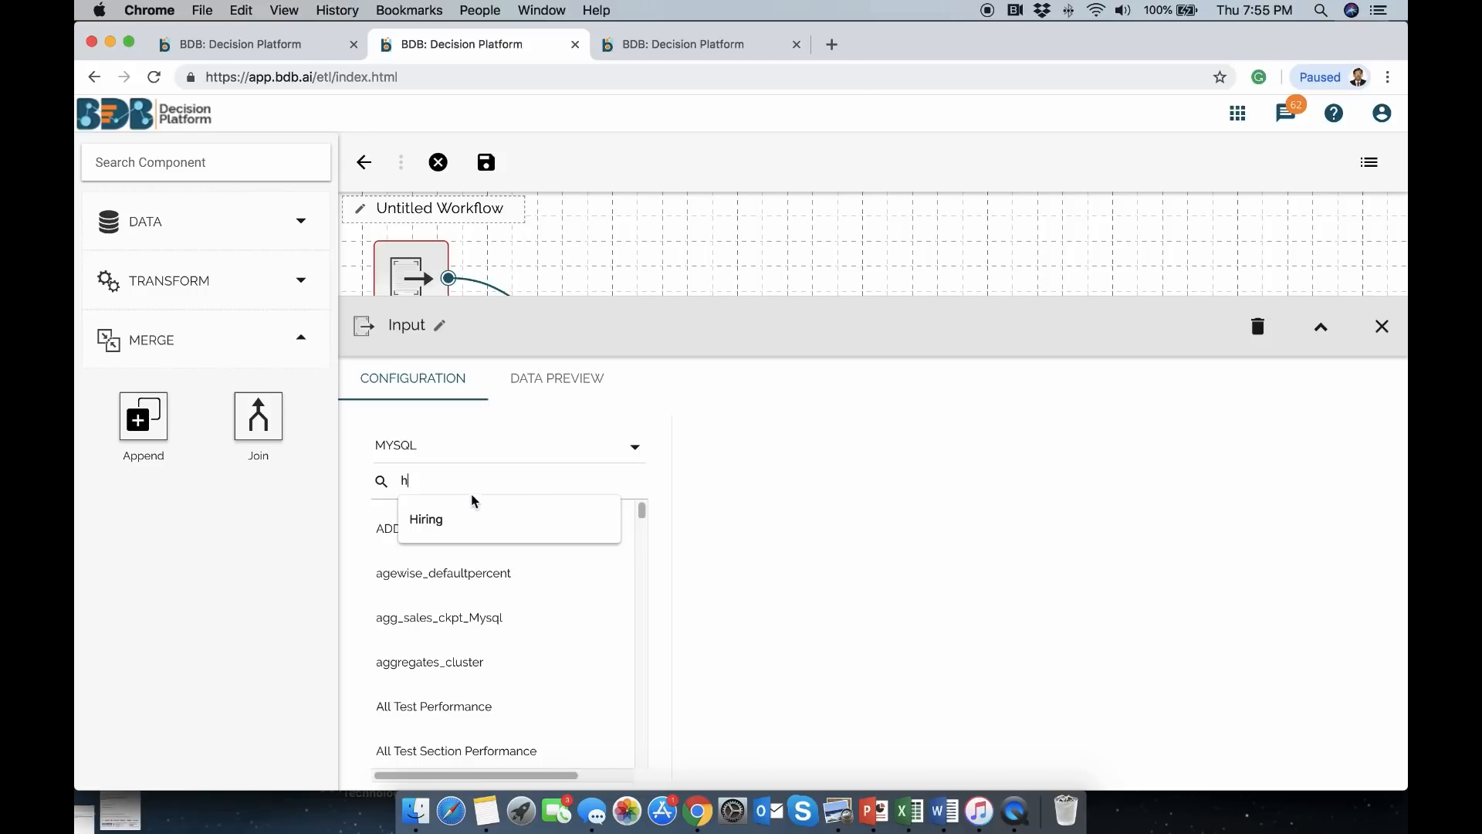
{"action": "left_click", "coordinate": [466, 519]}
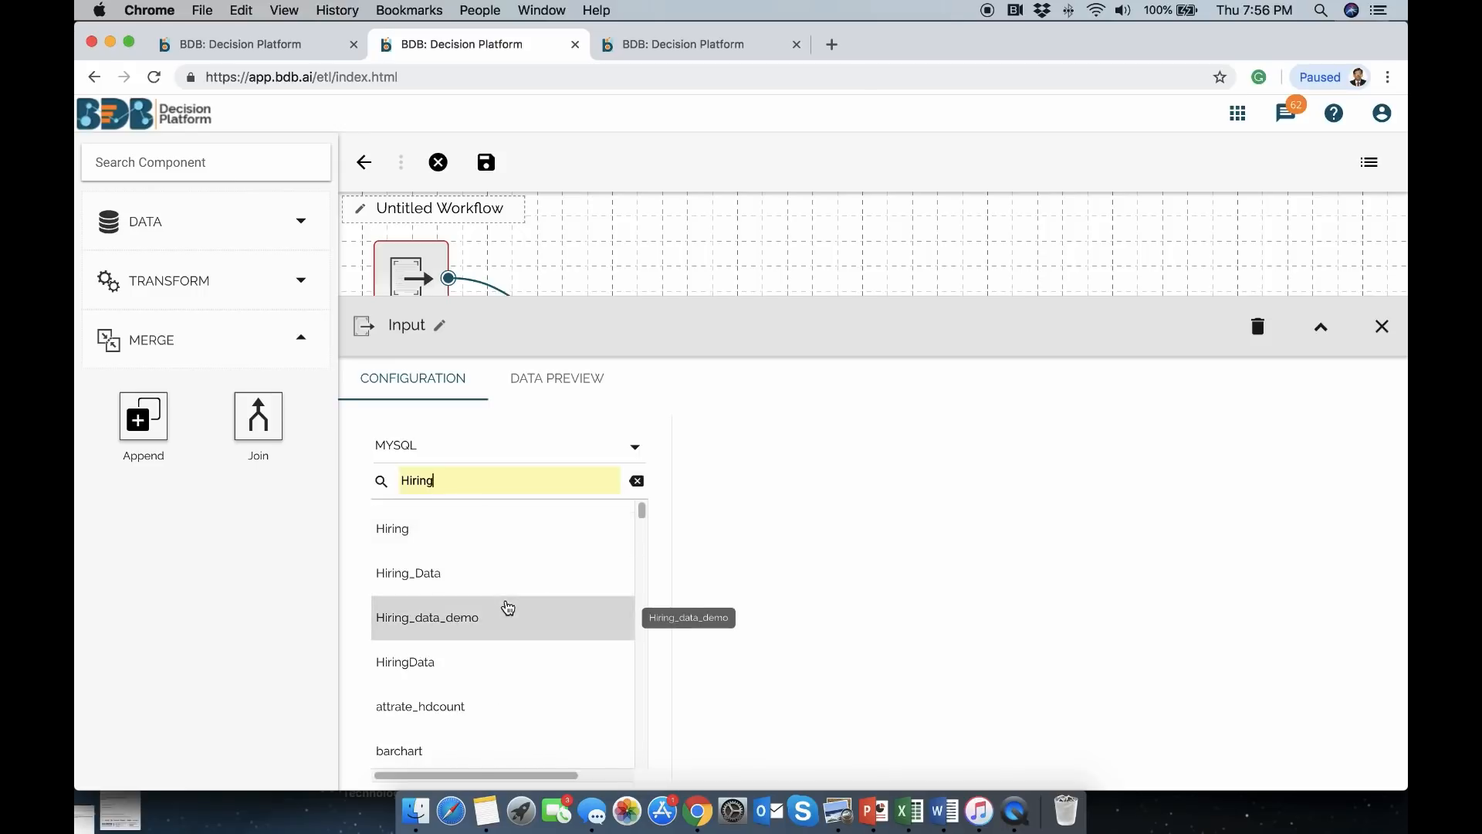
{"action": "left_click", "coordinate": [482, 618]}
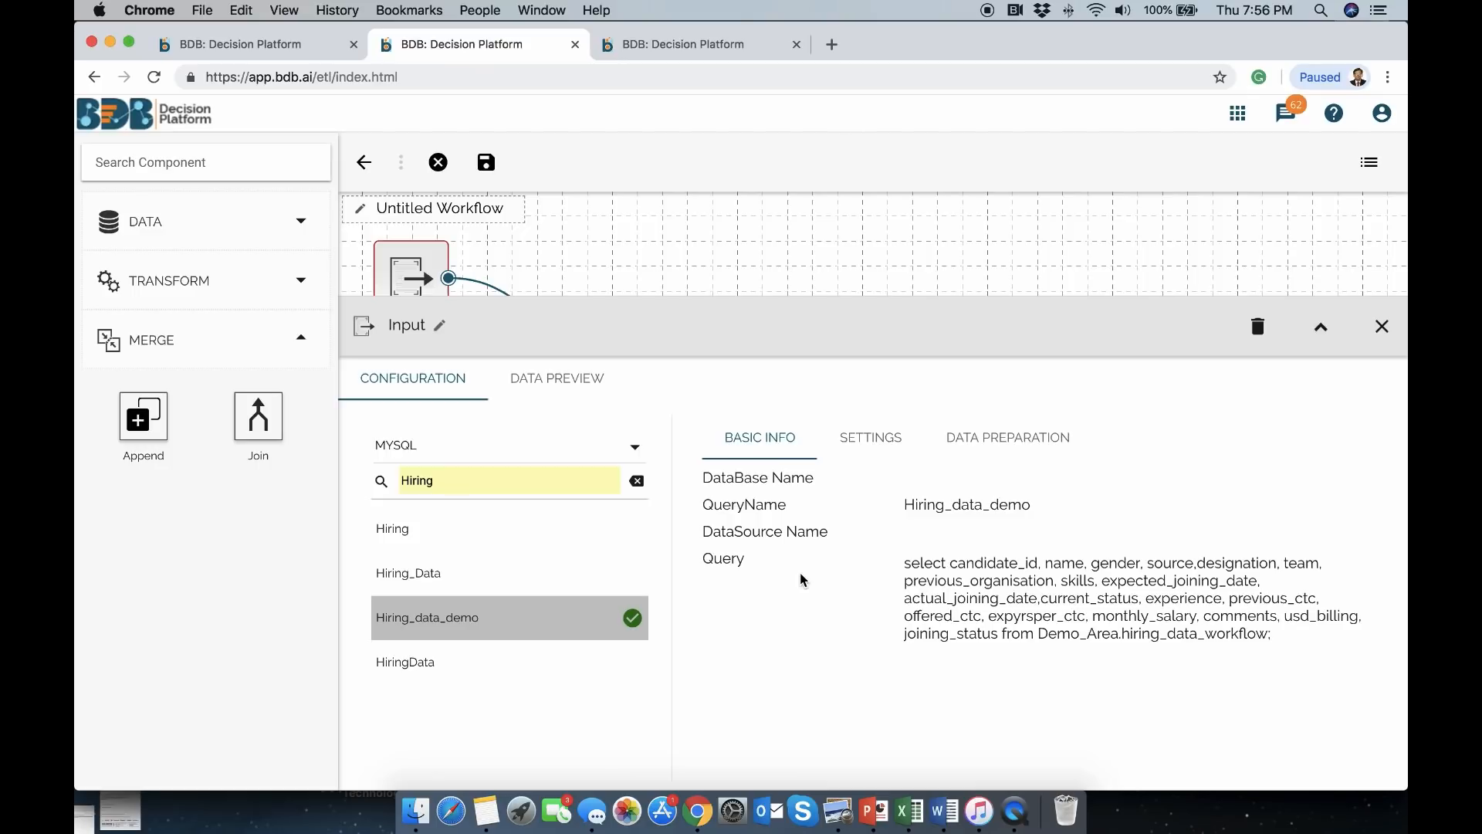
Preview the input's data preparation options, cancel the save-workflow prompt, and close the settings
{"action": "left_click", "coordinate": [983, 444]}
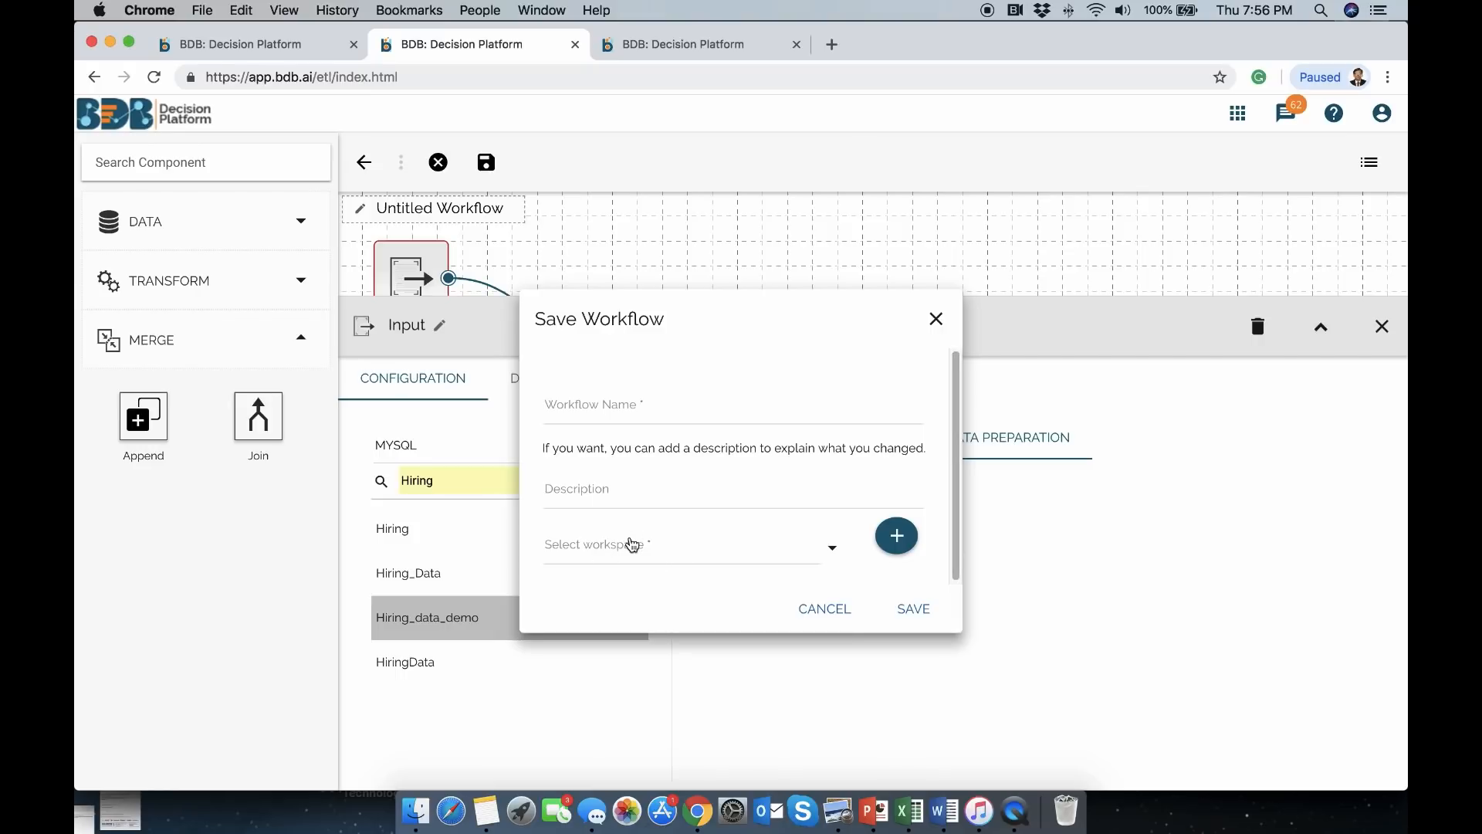
{"action": "left_click", "coordinate": [632, 543]}
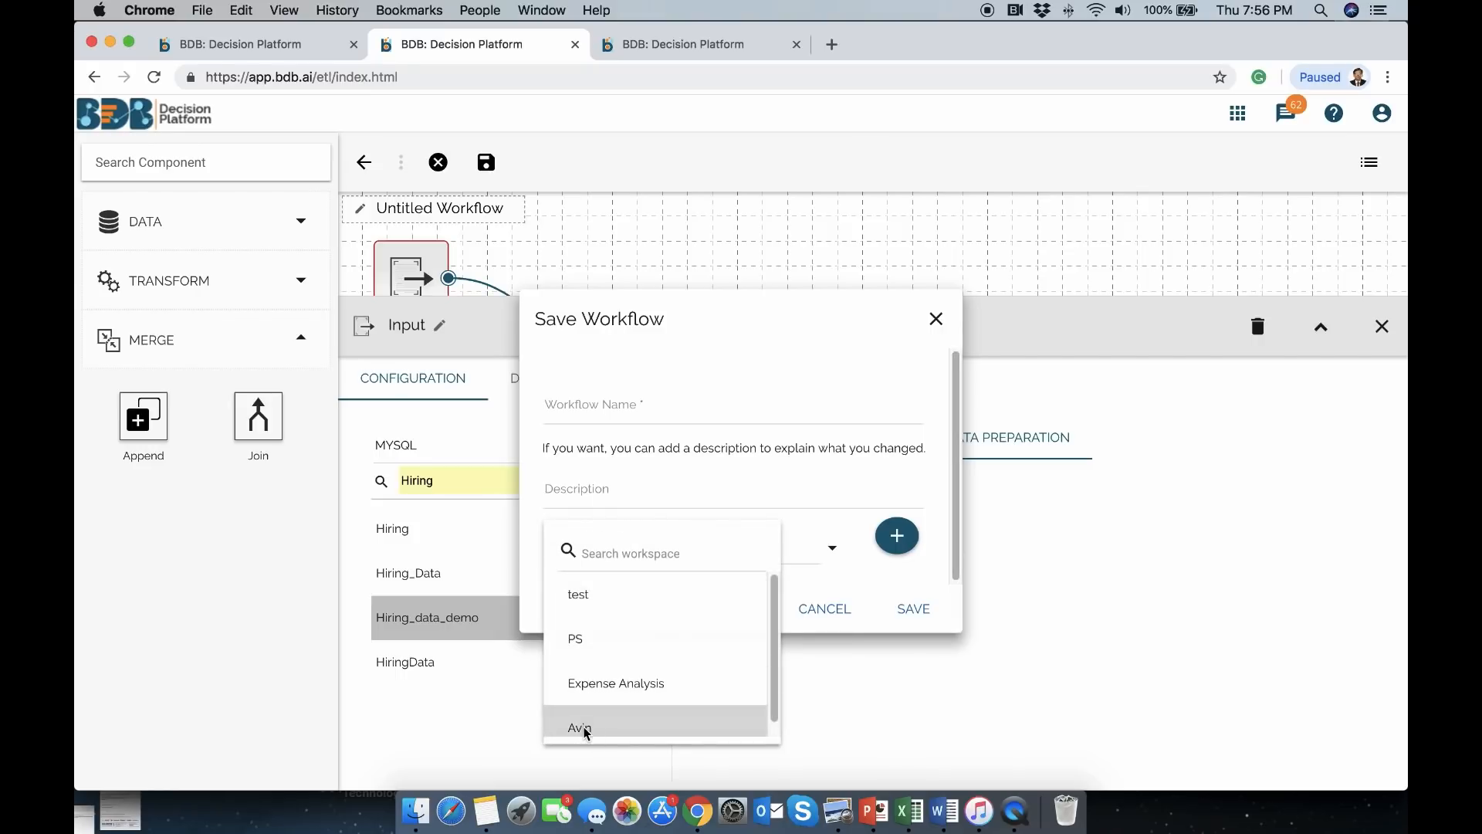
{"action": "left_click", "coordinate": [584, 729]}
{"action": "left_click", "coordinate": [820, 617]}
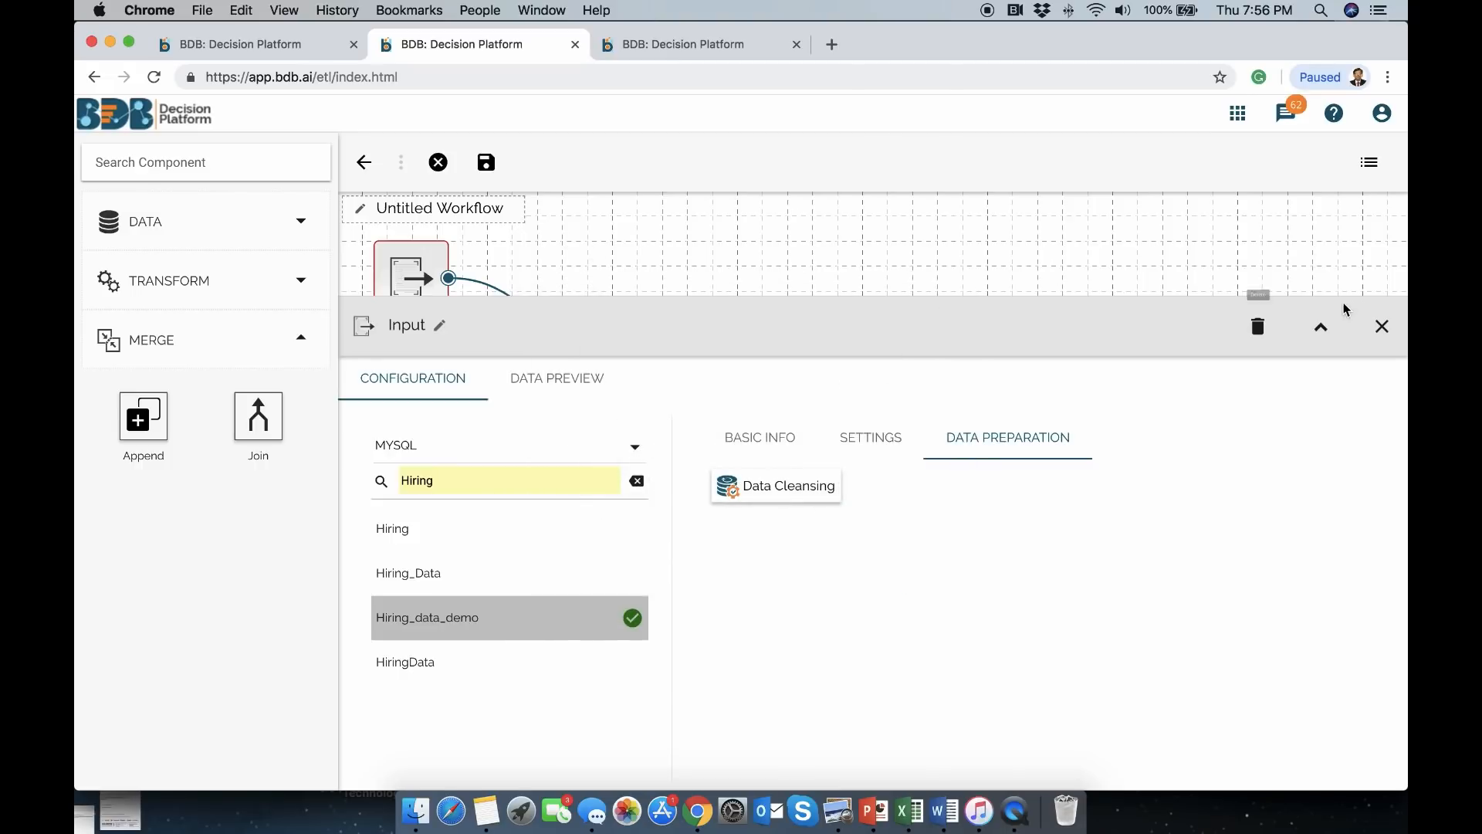
{"action": "left_click", "coordinate": [1384, 328]}
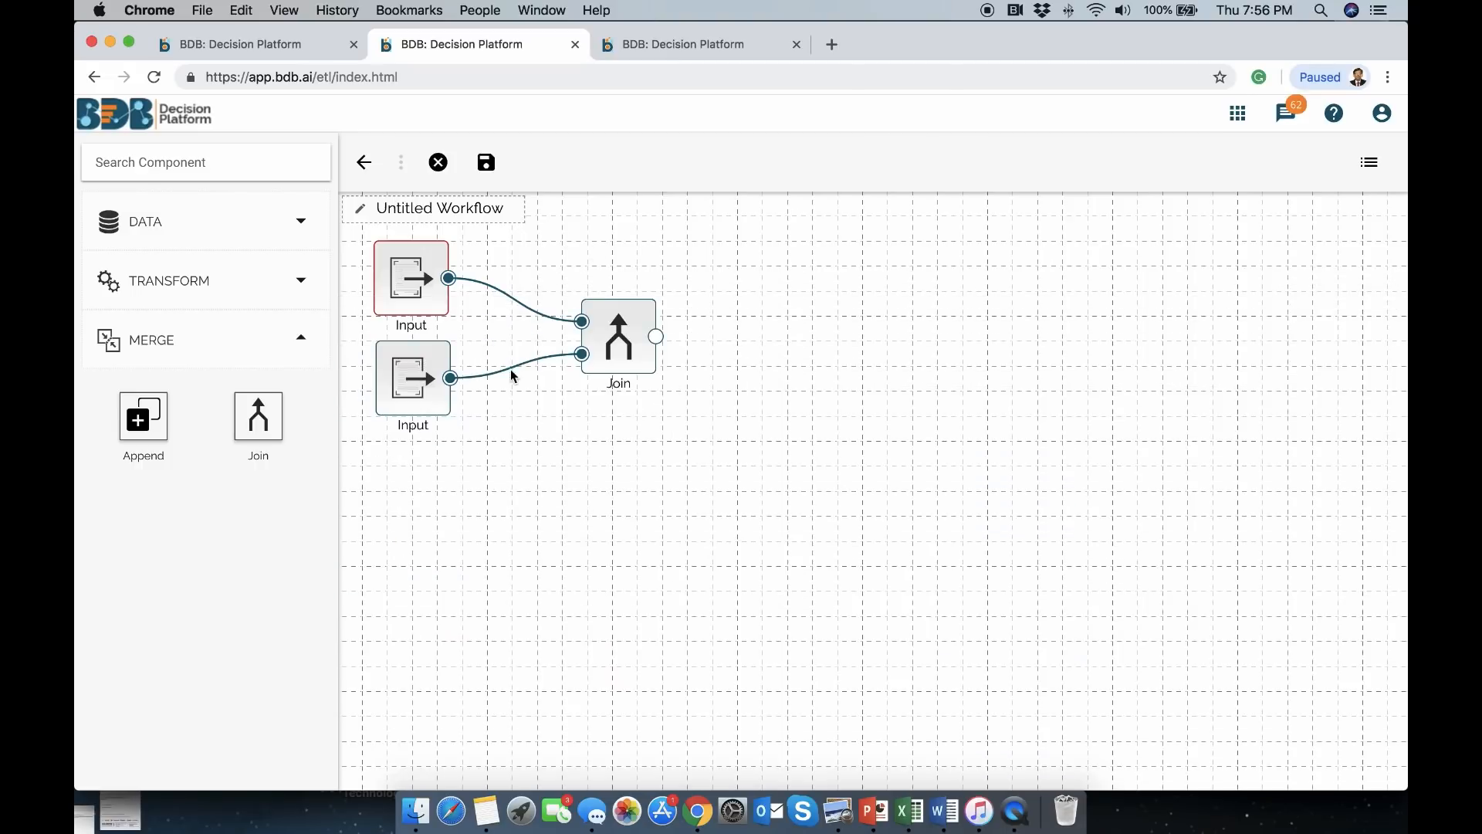
Set the lower Input's source type to MYSQL and select the Monthly_salary_demo query
{"action": "left_click", "coordinate": [410, 386]}
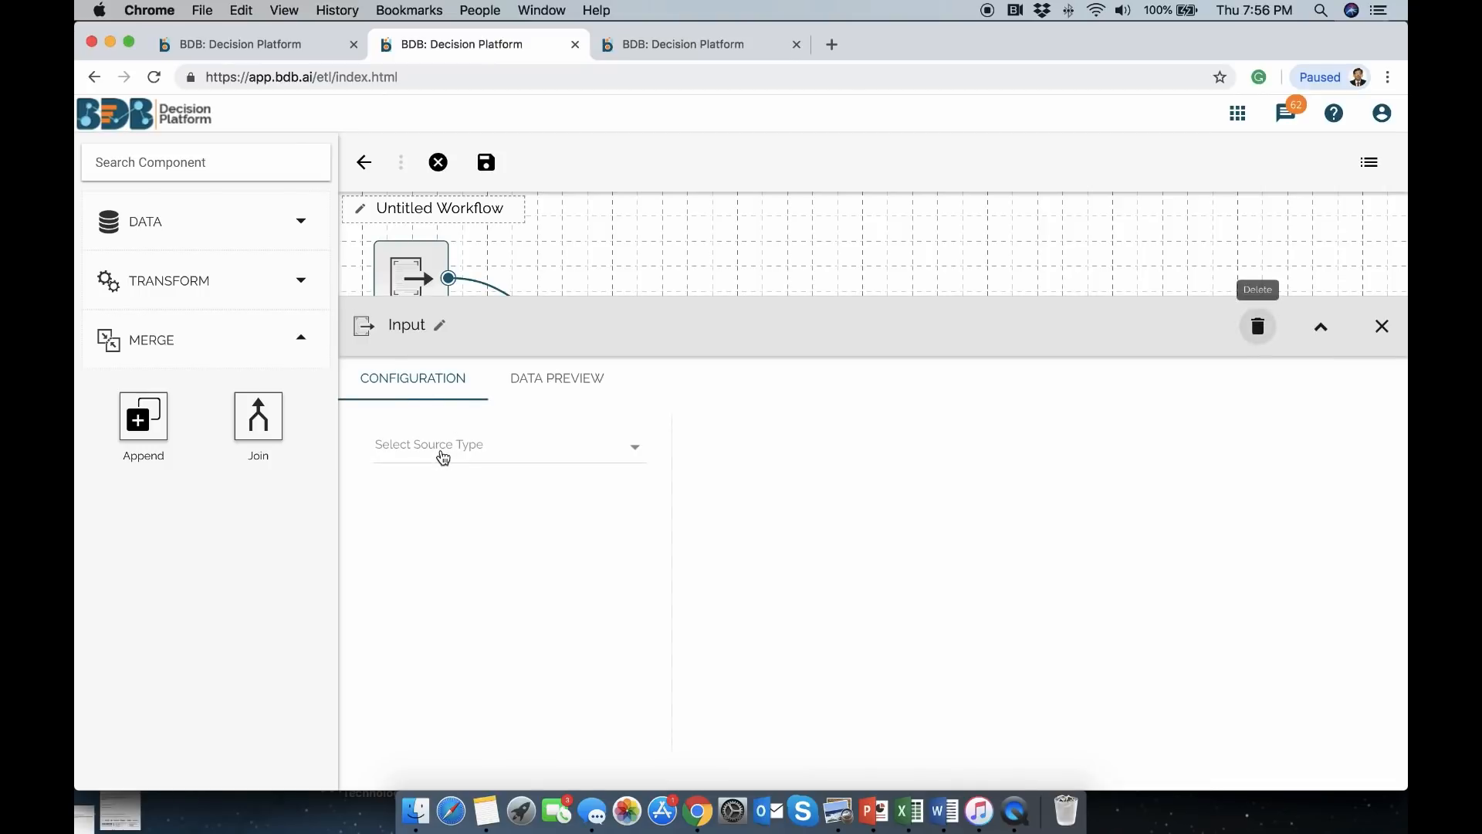
{"action": "left_click", "coordinate": [443, 458]}
{"action": "left_click", "coordinate": [426, 460]}
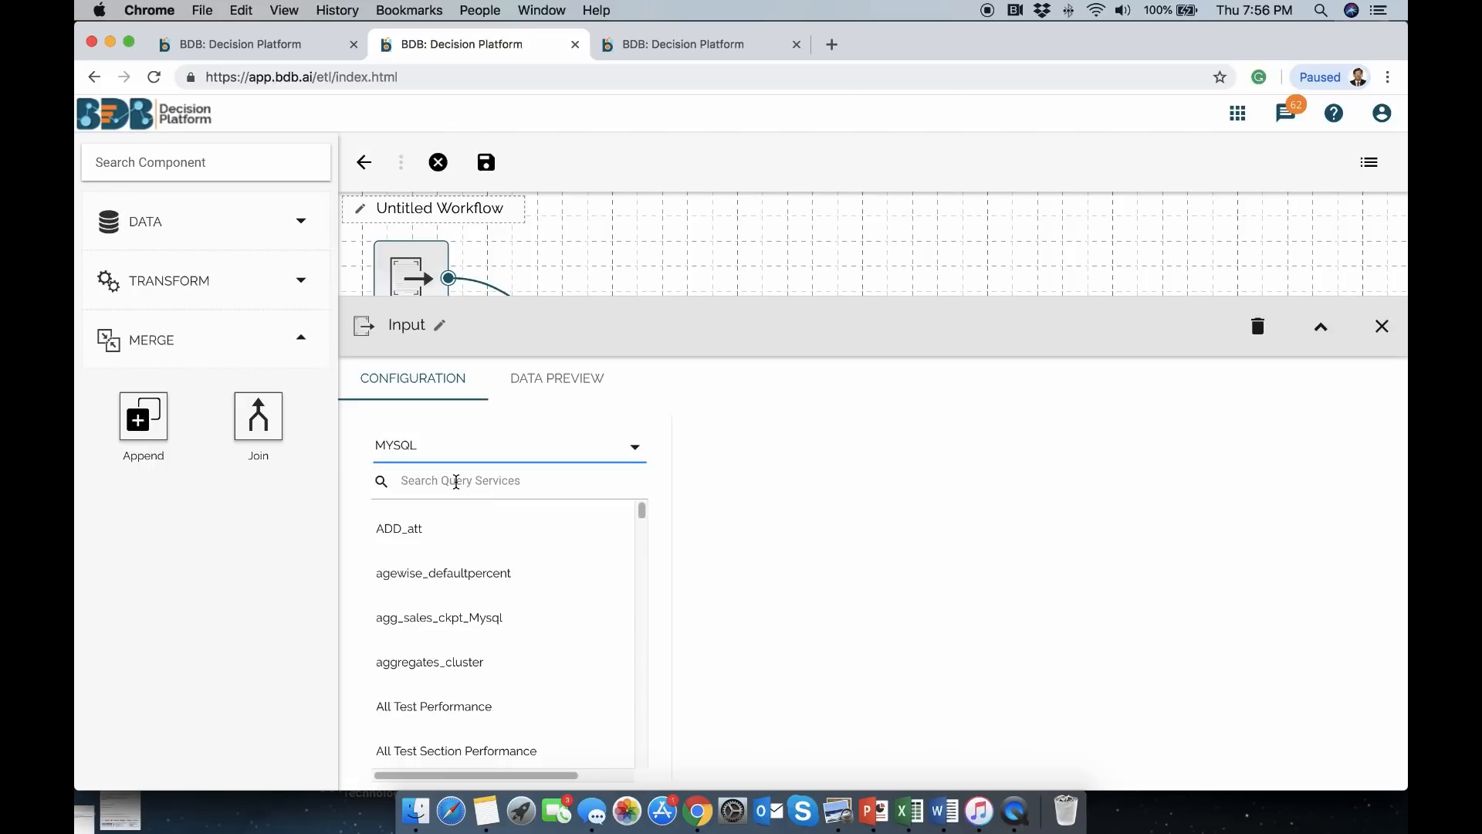
{"action": "left_click", "coordinate": [456, 482]}
{"action": "type", "text": "mo"}
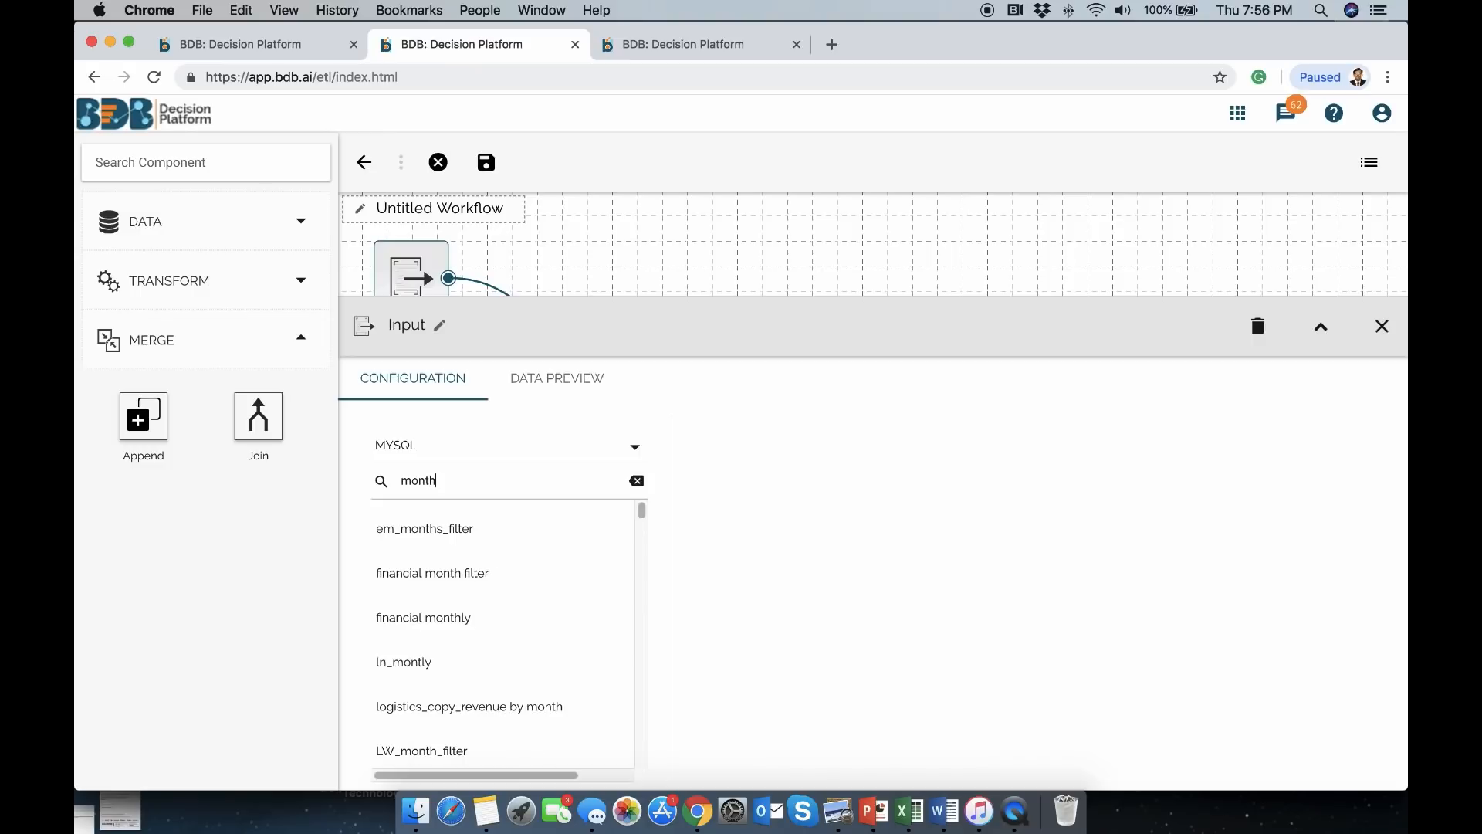
{"action": "type", "text": "nth"}
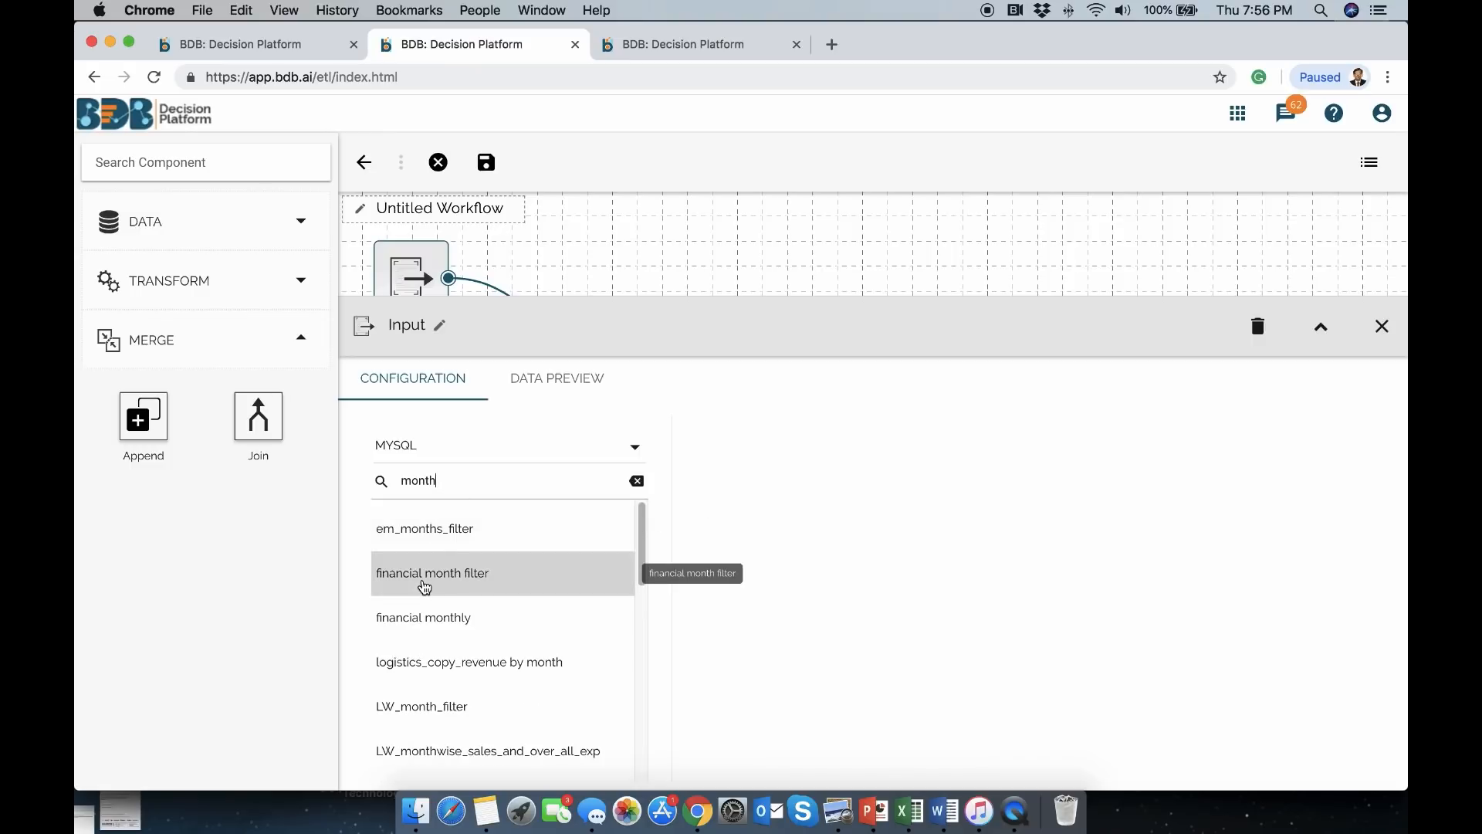
{"action": "type", "text": "y_"}
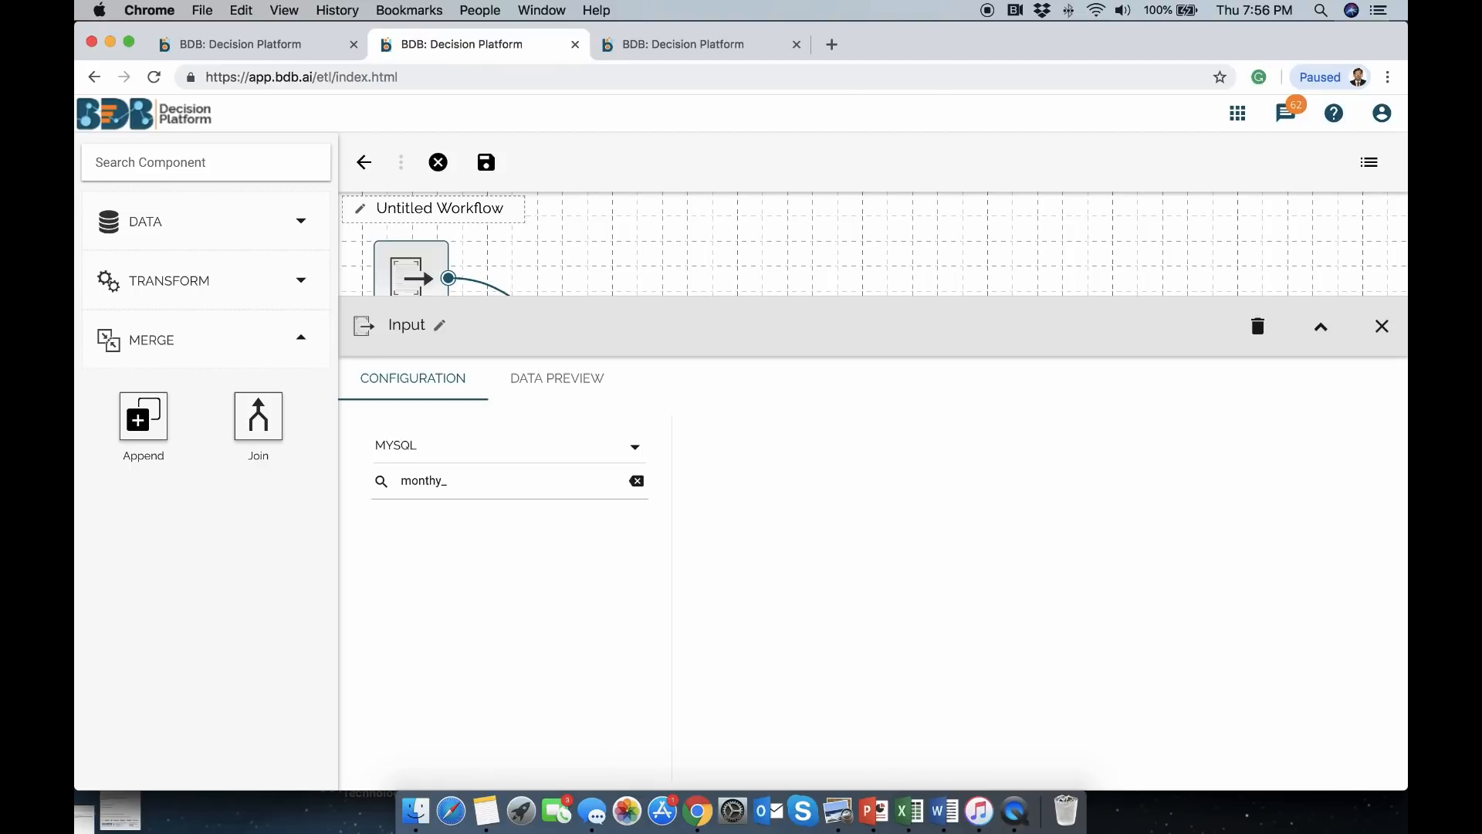
{"action": "left_click", "coordinate": [435, 480]}
{"action": "type", "text": "l"}
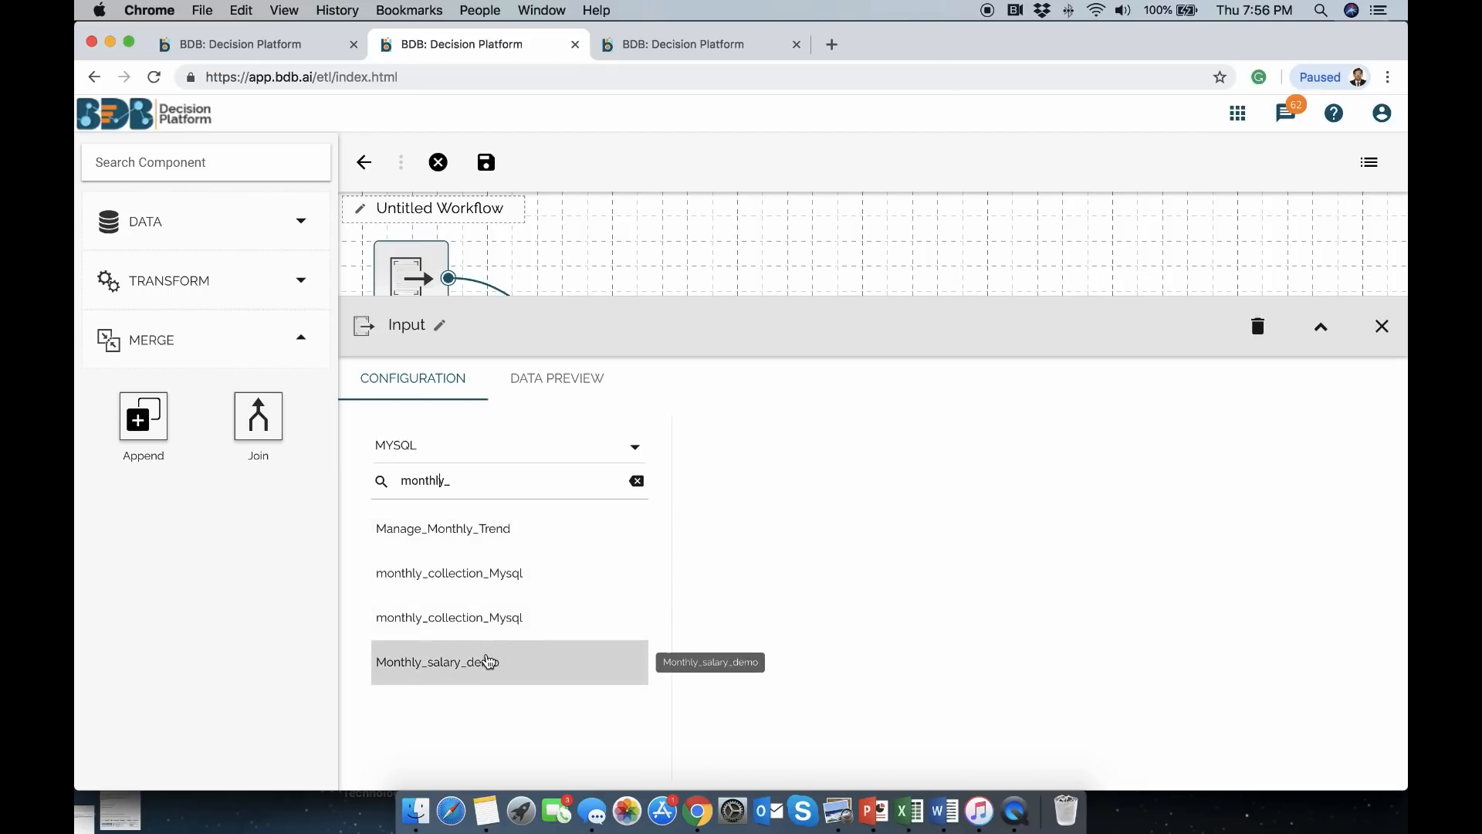
{"action": "left_click", "coordinate": [486, 662]}
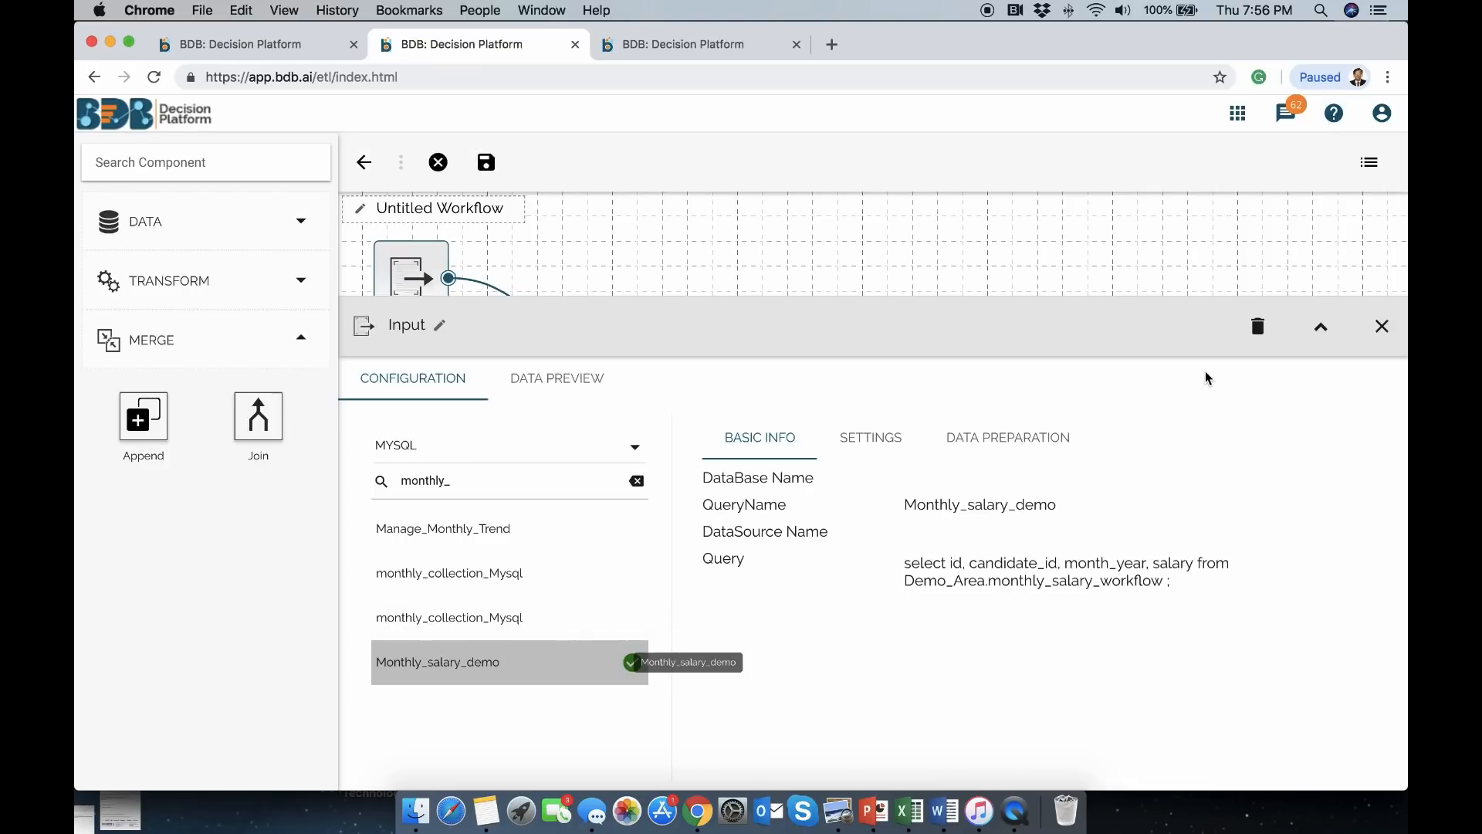
{"action": "left_click", "coordinate": [1382, 325]}
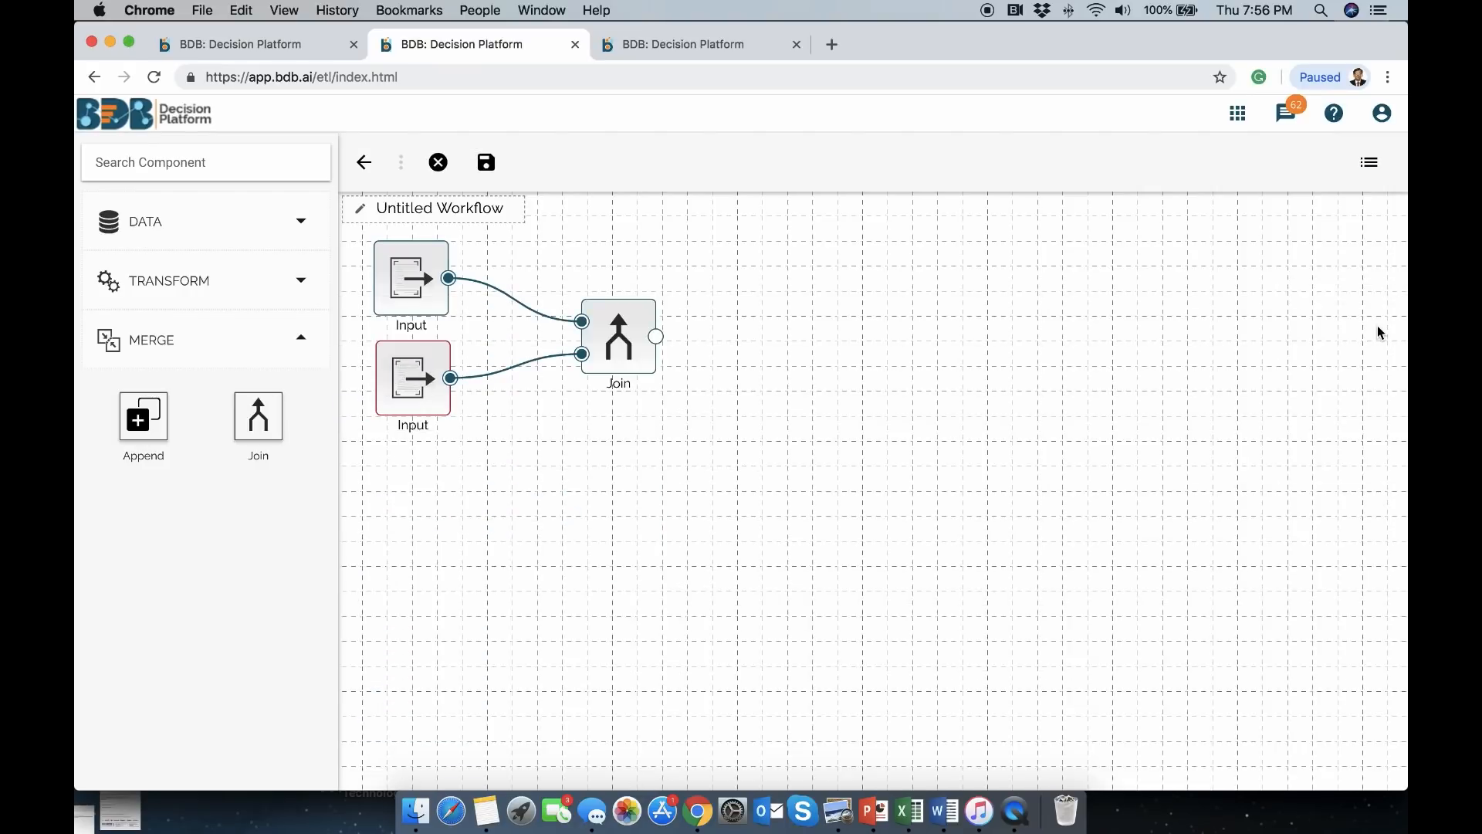
Save the workflow as CDSWF in the user's workspace
{"action": "left_click", "coordinate": [487, 162]}
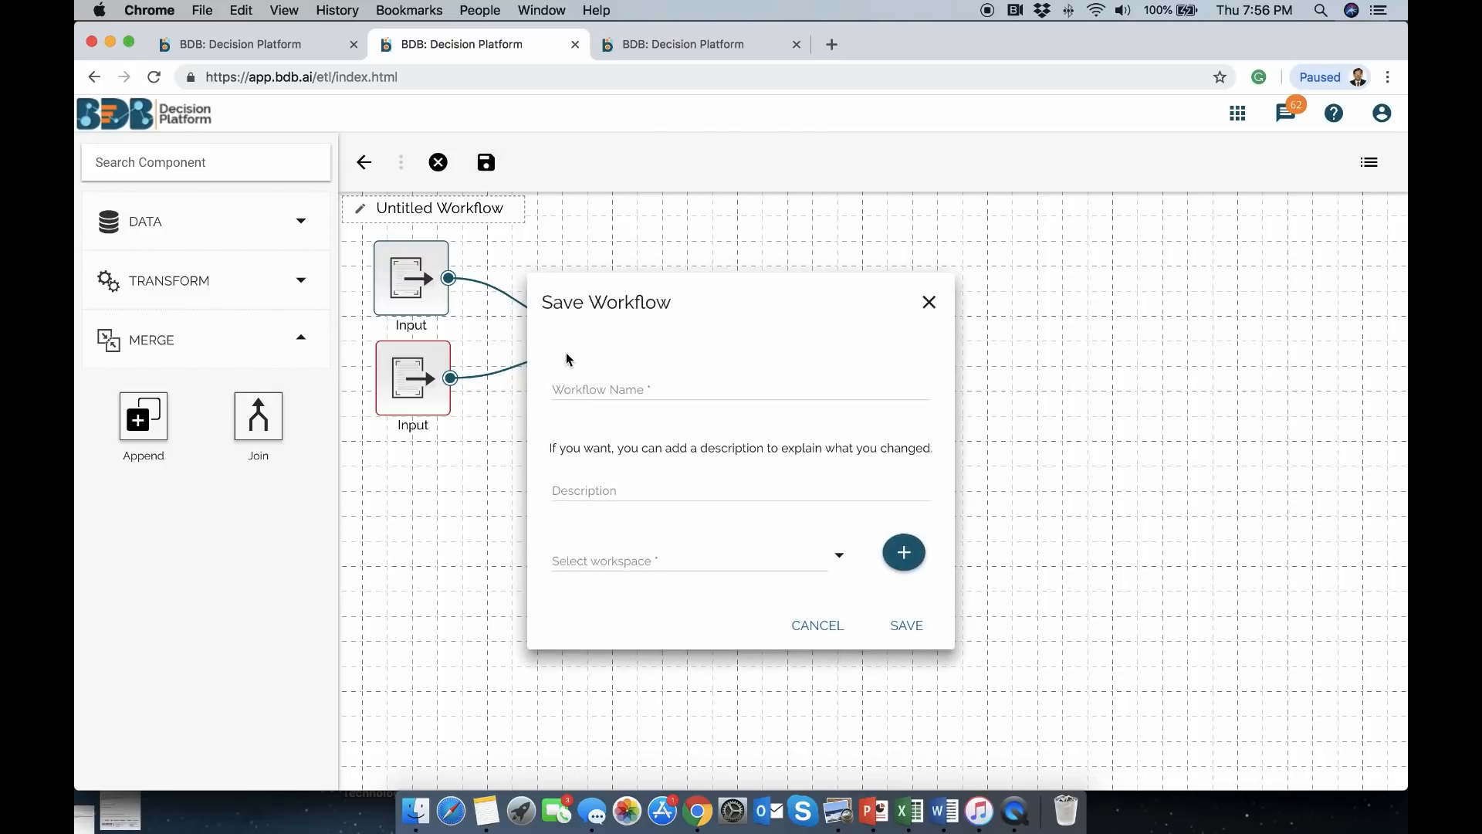
{"action": "left_click", "coordinate": [599, 388]}
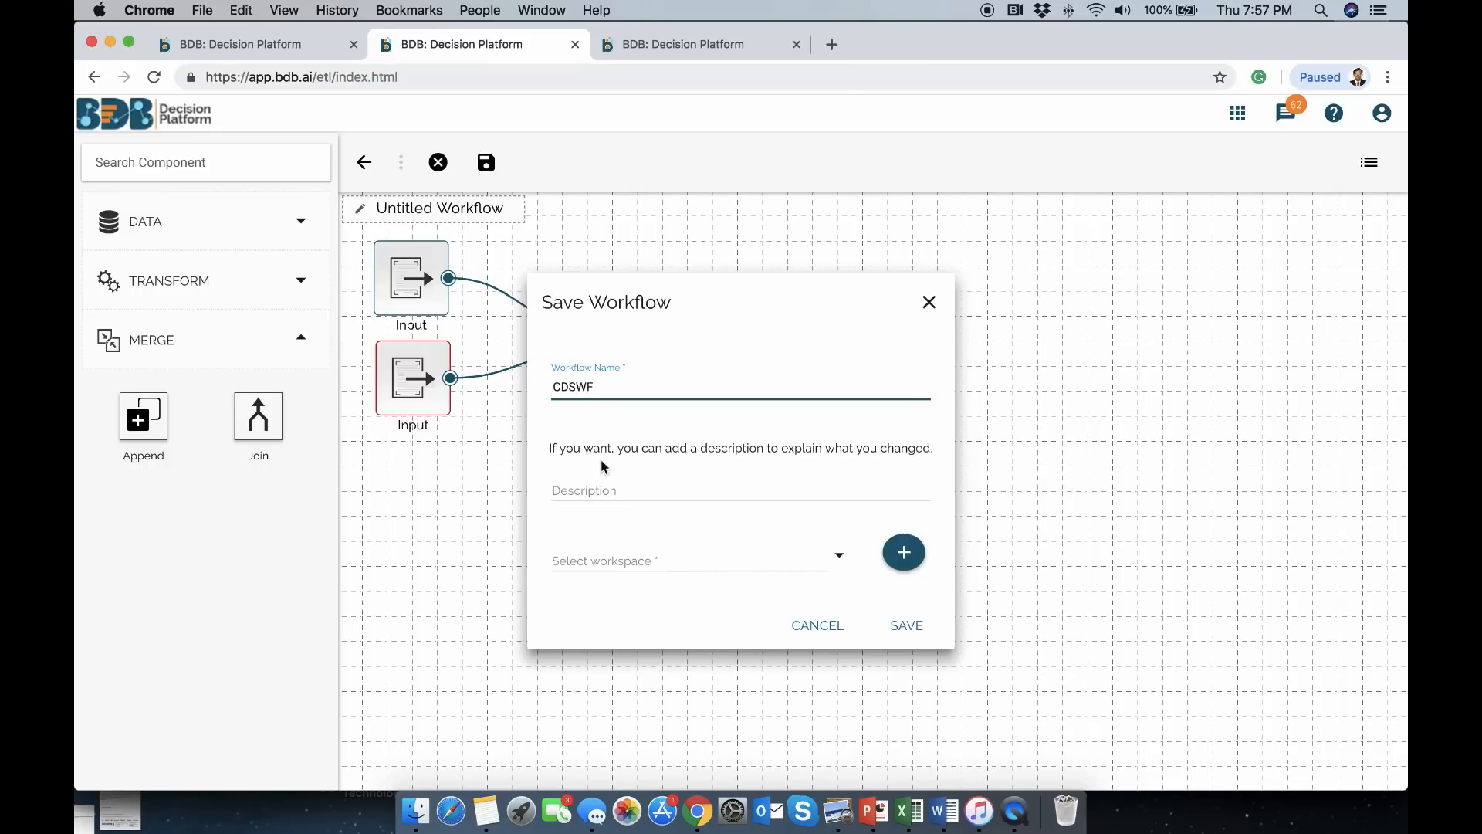
{"action": "left_click", "coordinate": [630, 561]}
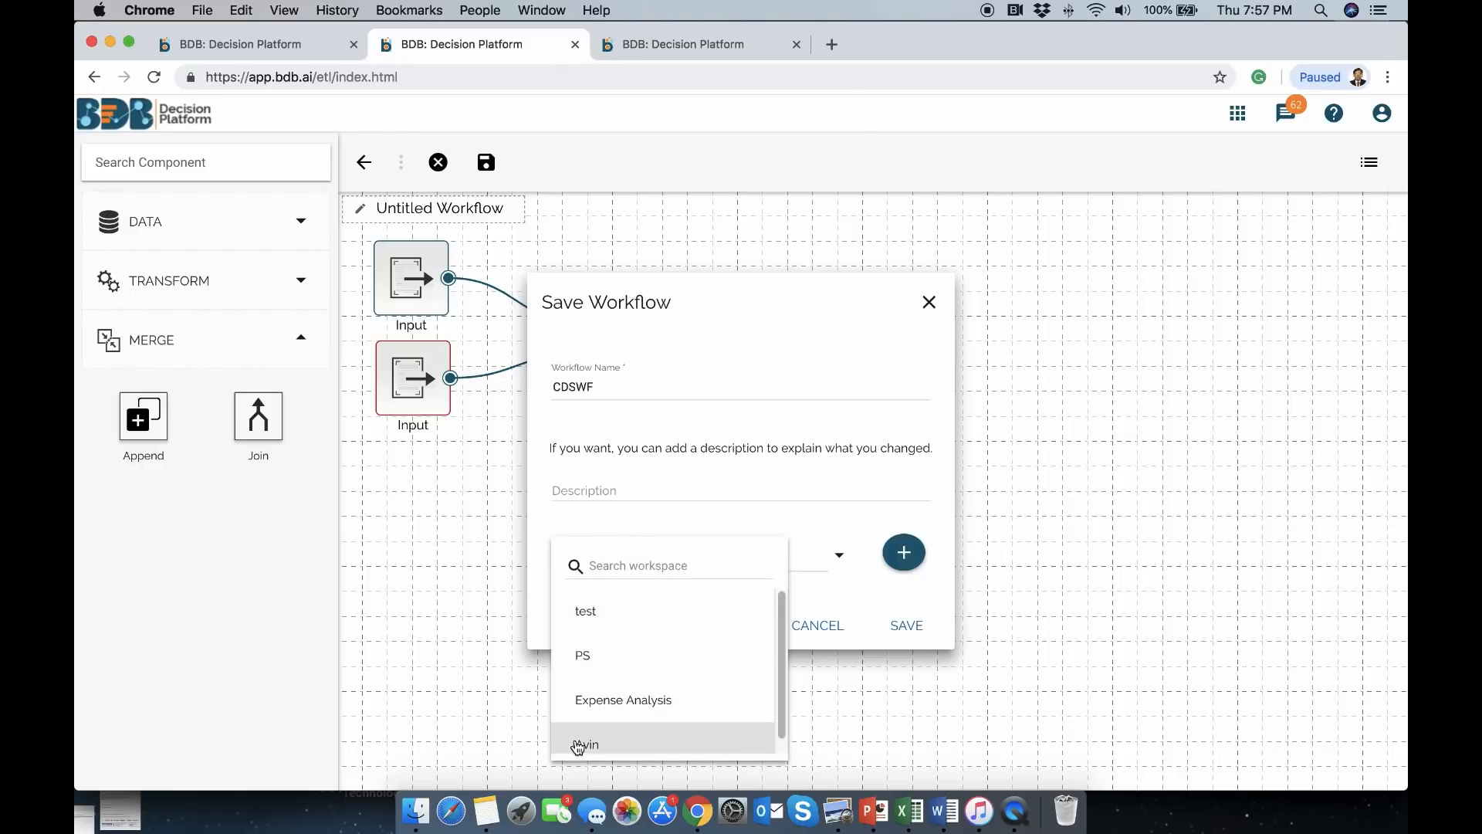
{"action": "left_click", "coordinate": [580, 746]}
{"action": "left_click", "coordinate": [918, 634]}
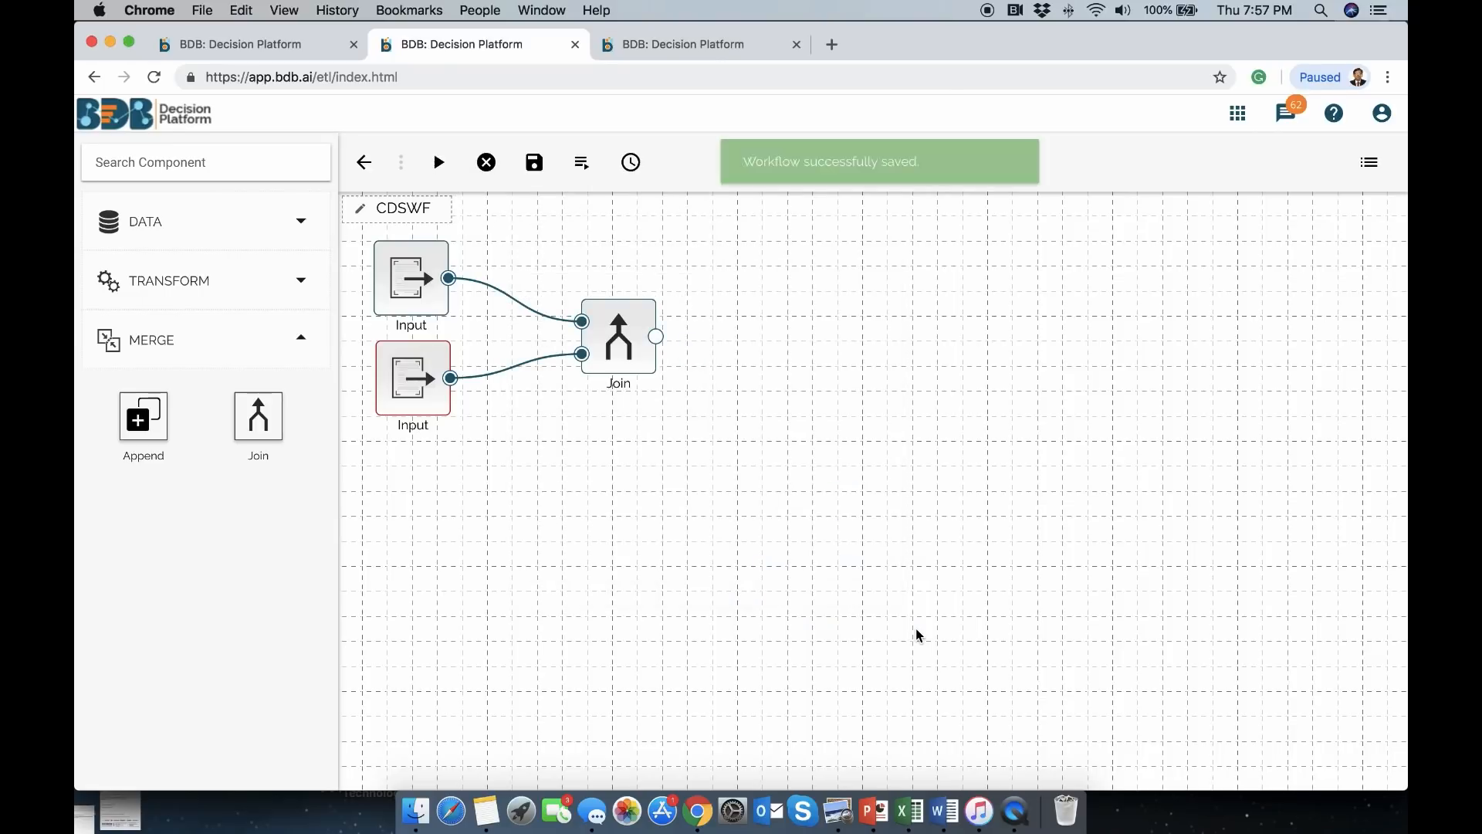
Make the Join a Left Outer join matching candidate_id with candidate_id
{"action": "left_click", "coordinate": [623, 324]}
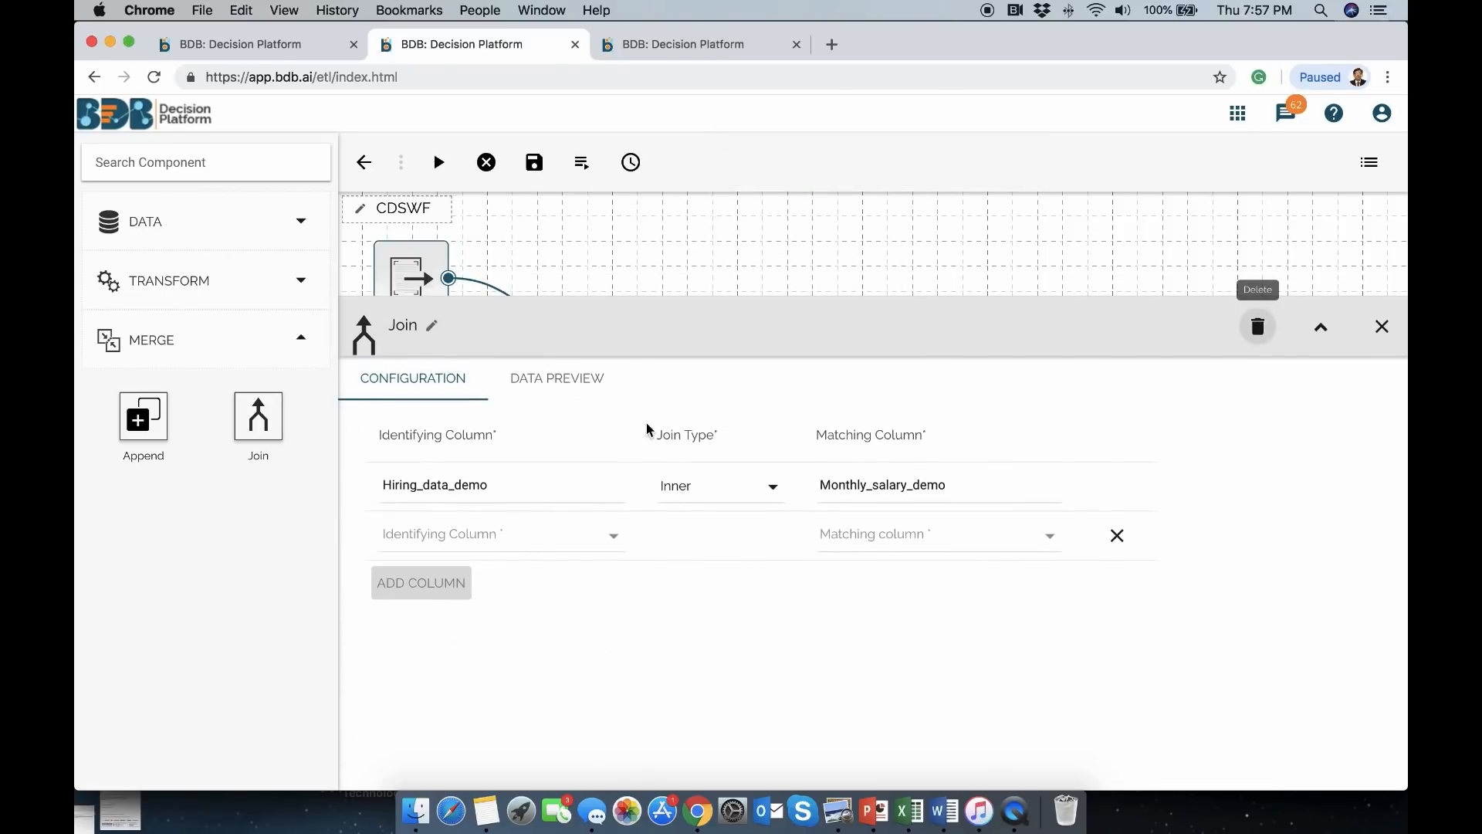
{"action": "left_click", "coordinate": [751, 491]}
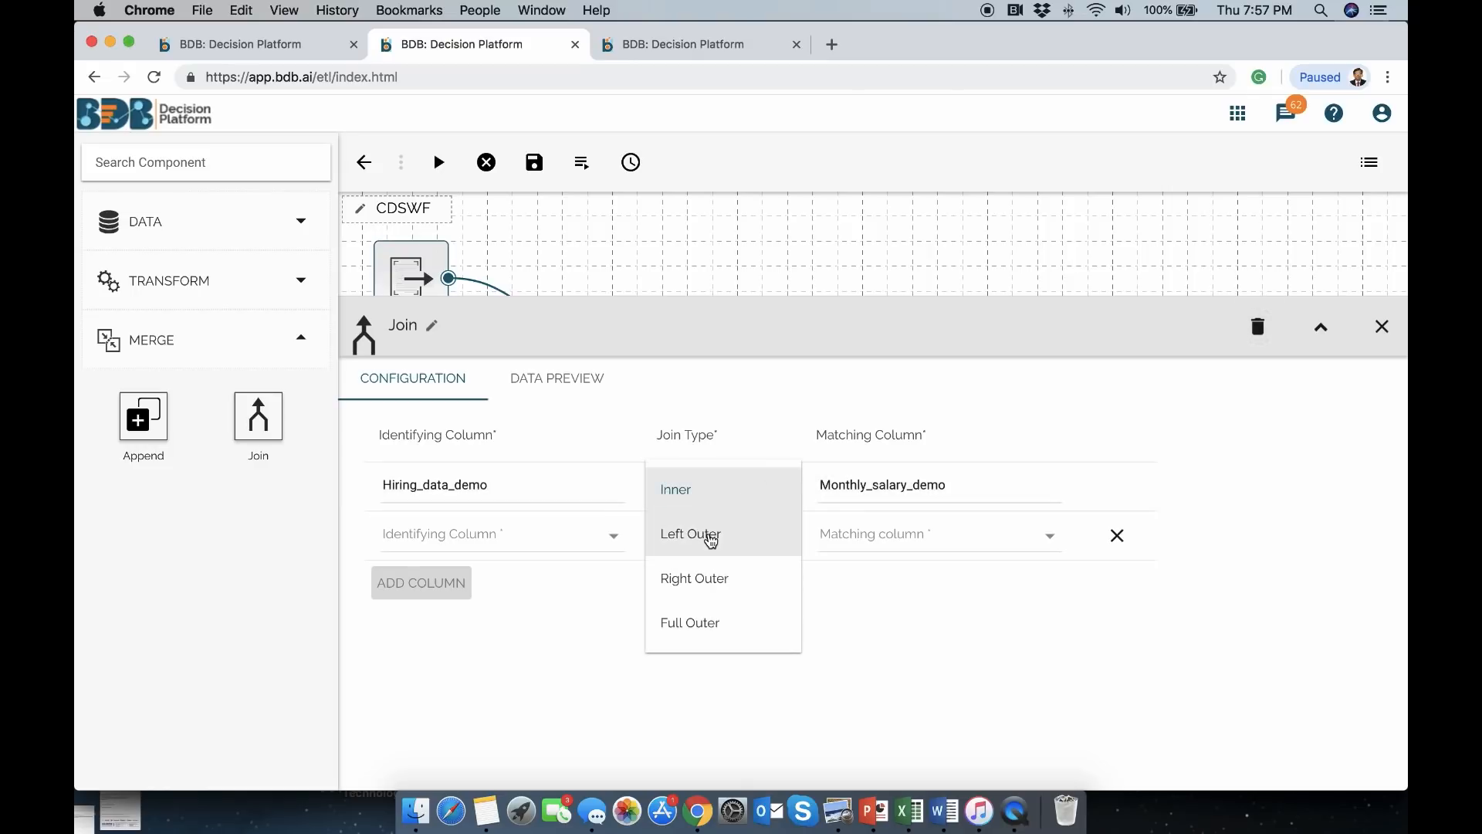
{"action": "left_click", "coordinate": [709, 536]}
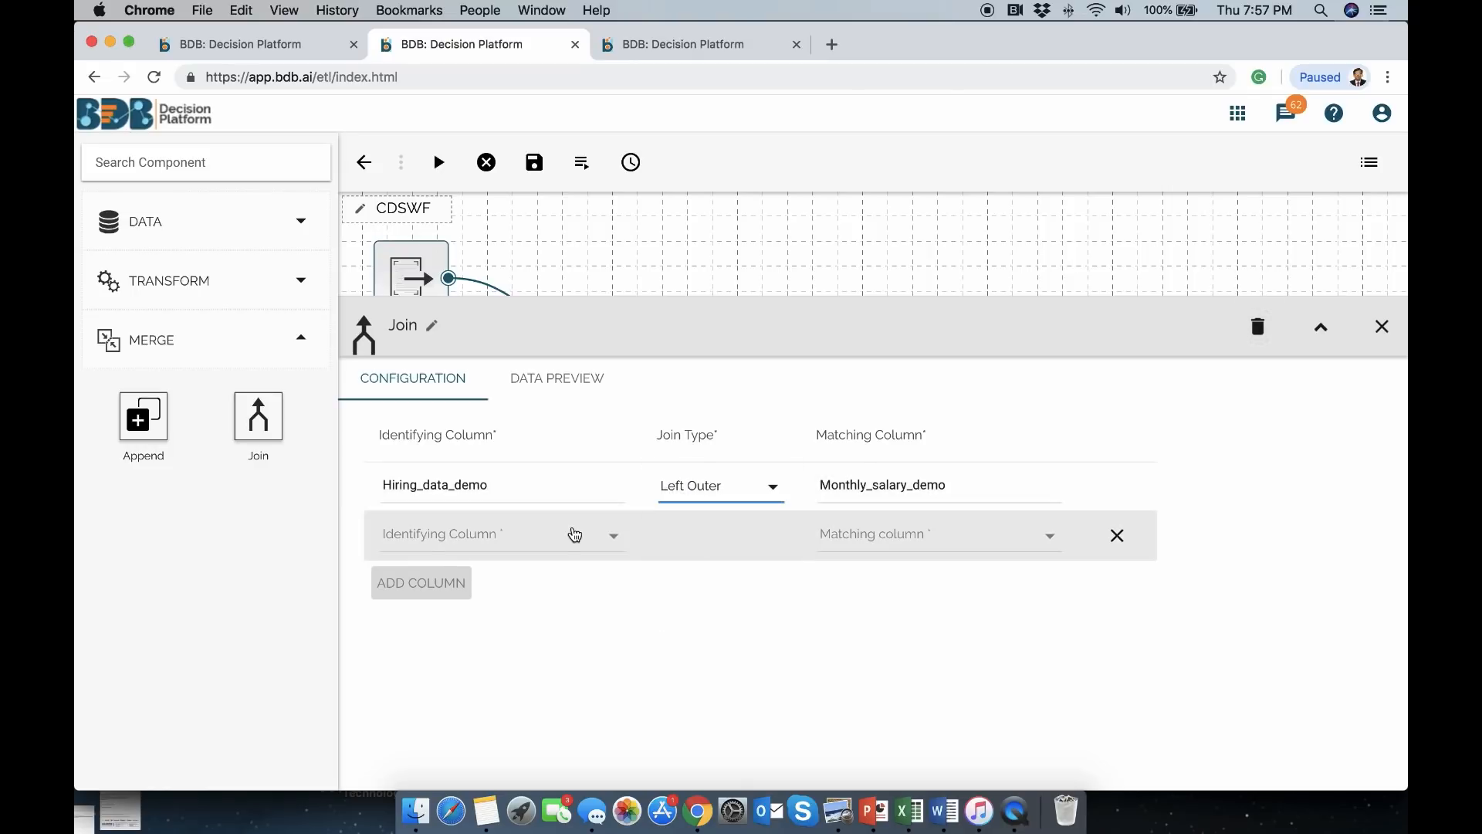
{"action": "left_click", "coordinate": [576, 533]}
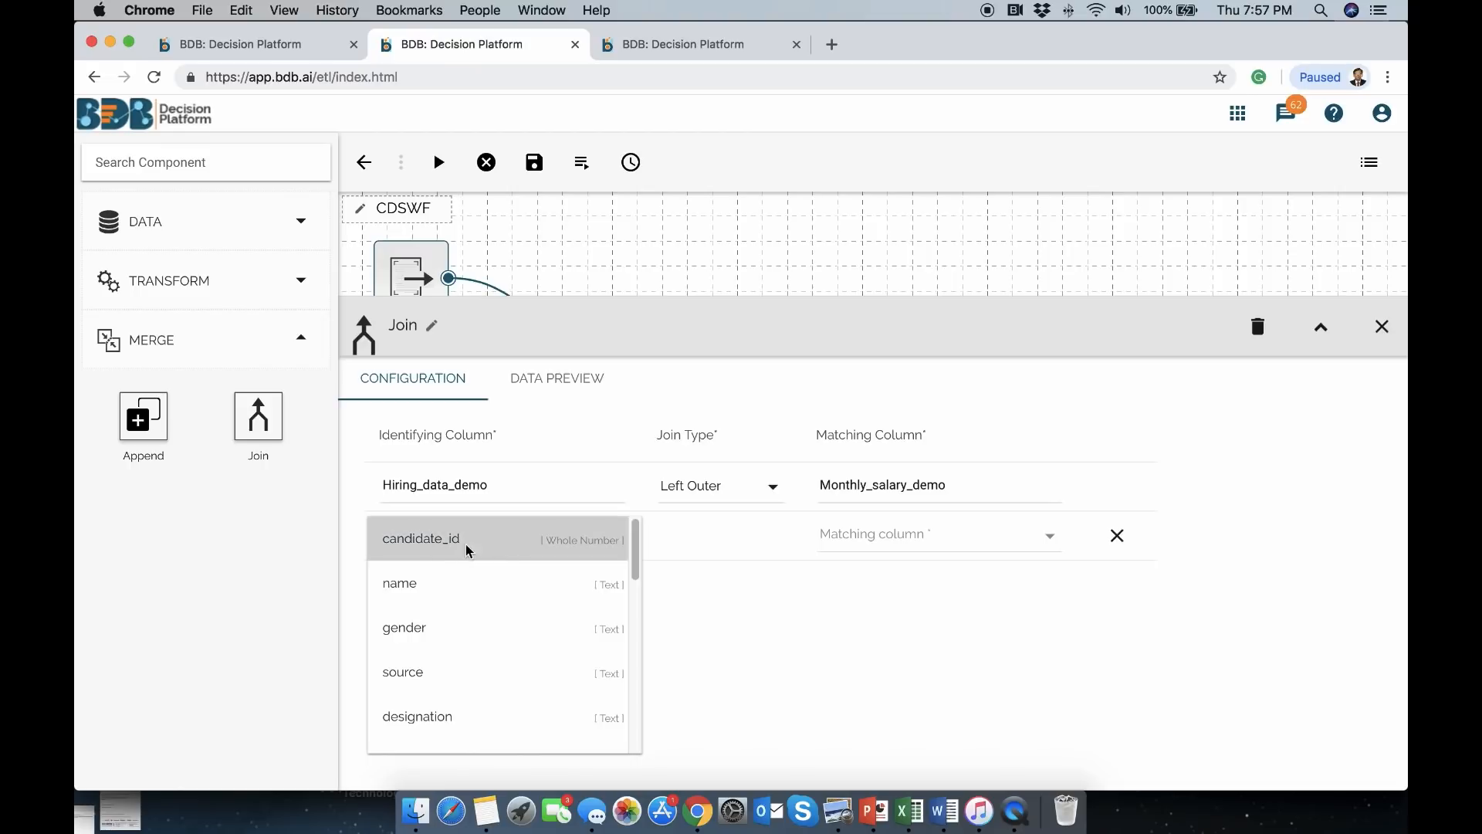
{"action": "left_click", "coordinate": [467, 544]}
{"action": "left_click", "coordinate": [888, 533]}
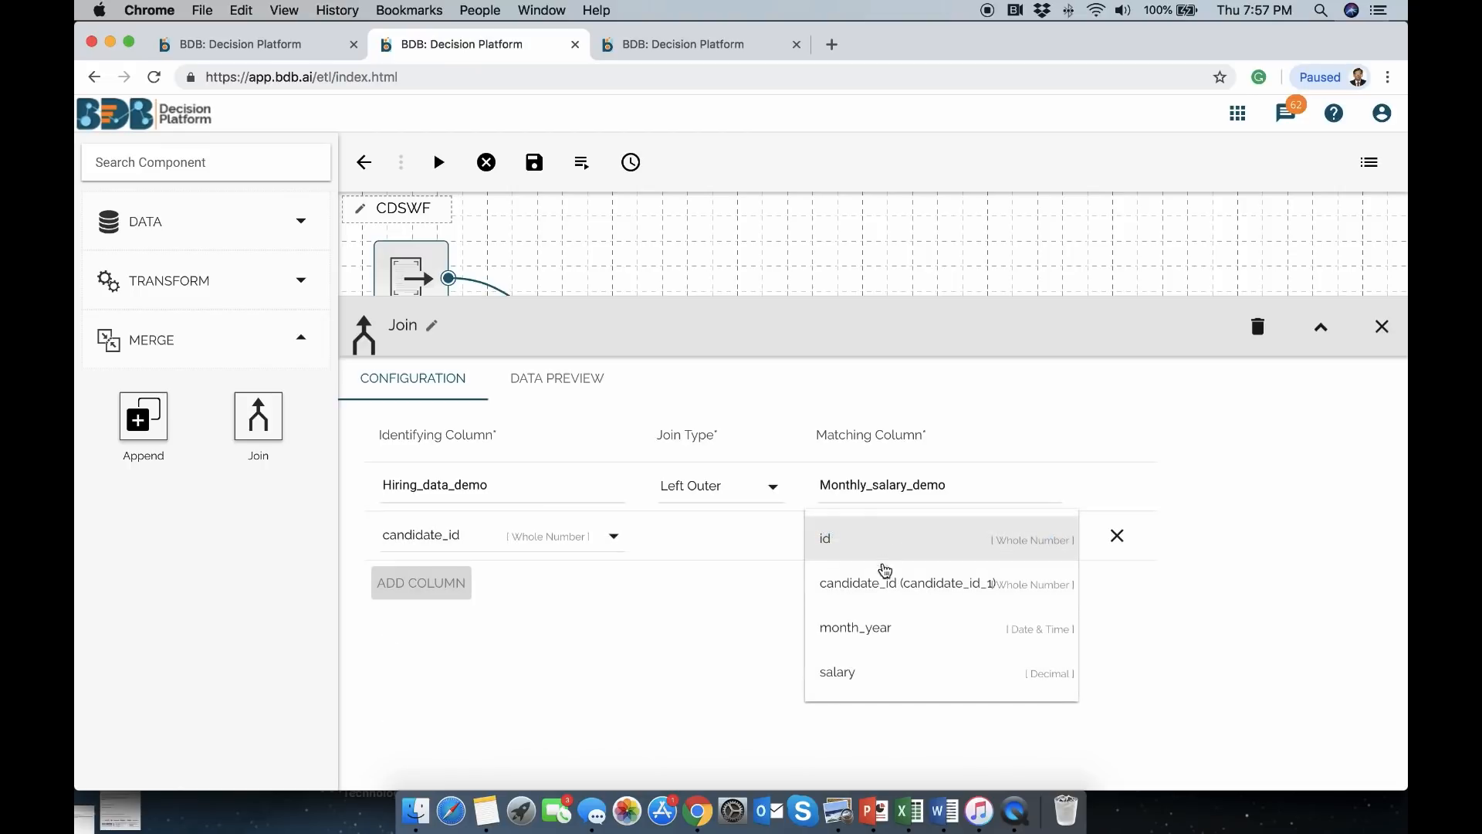
{"action": "left_click", "coordinate": [881, 584]}
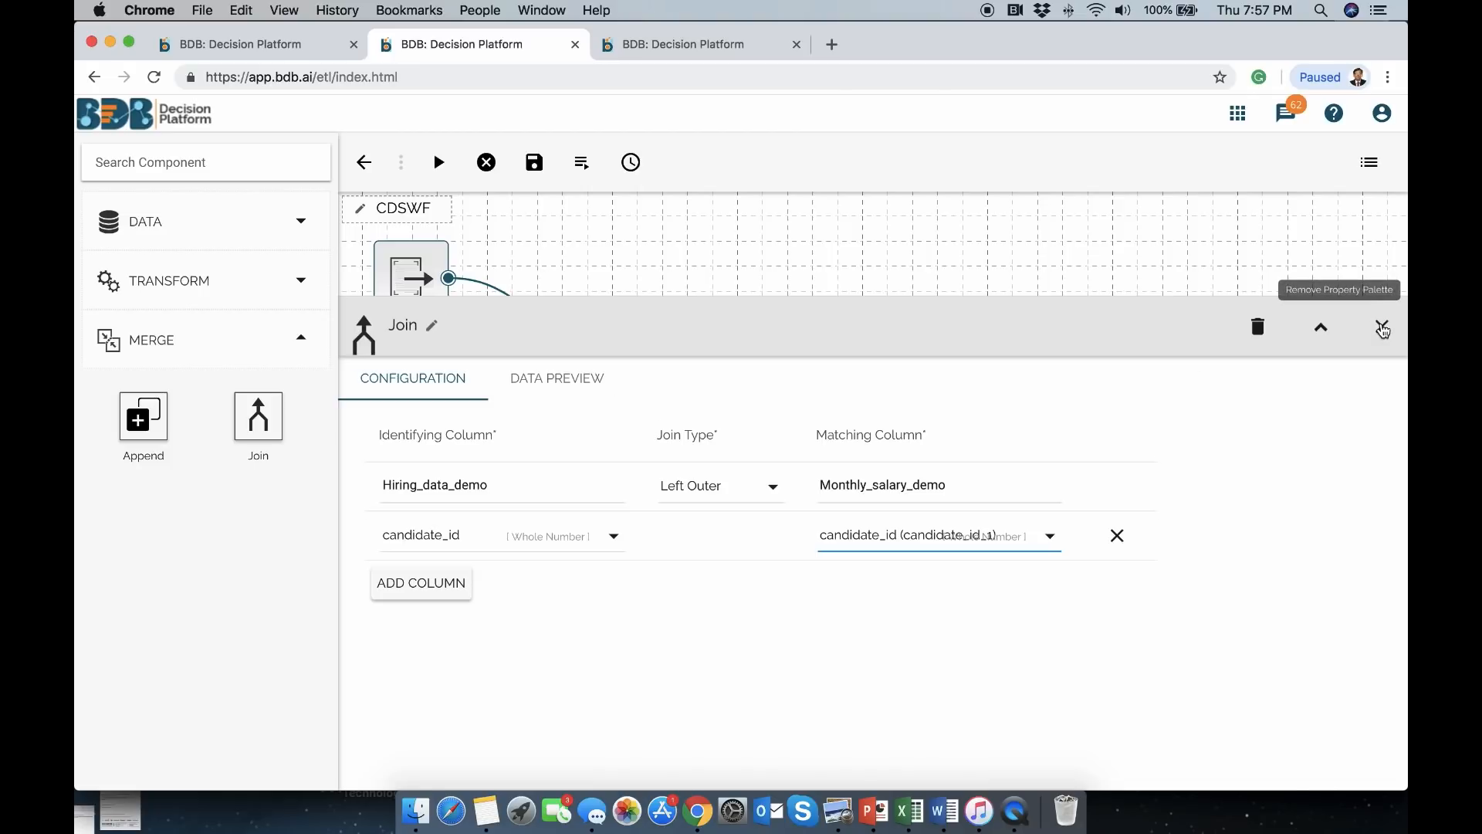
Save workflow CDSWF again
{"action": "left_click", "coordinate": [1382, 326]}
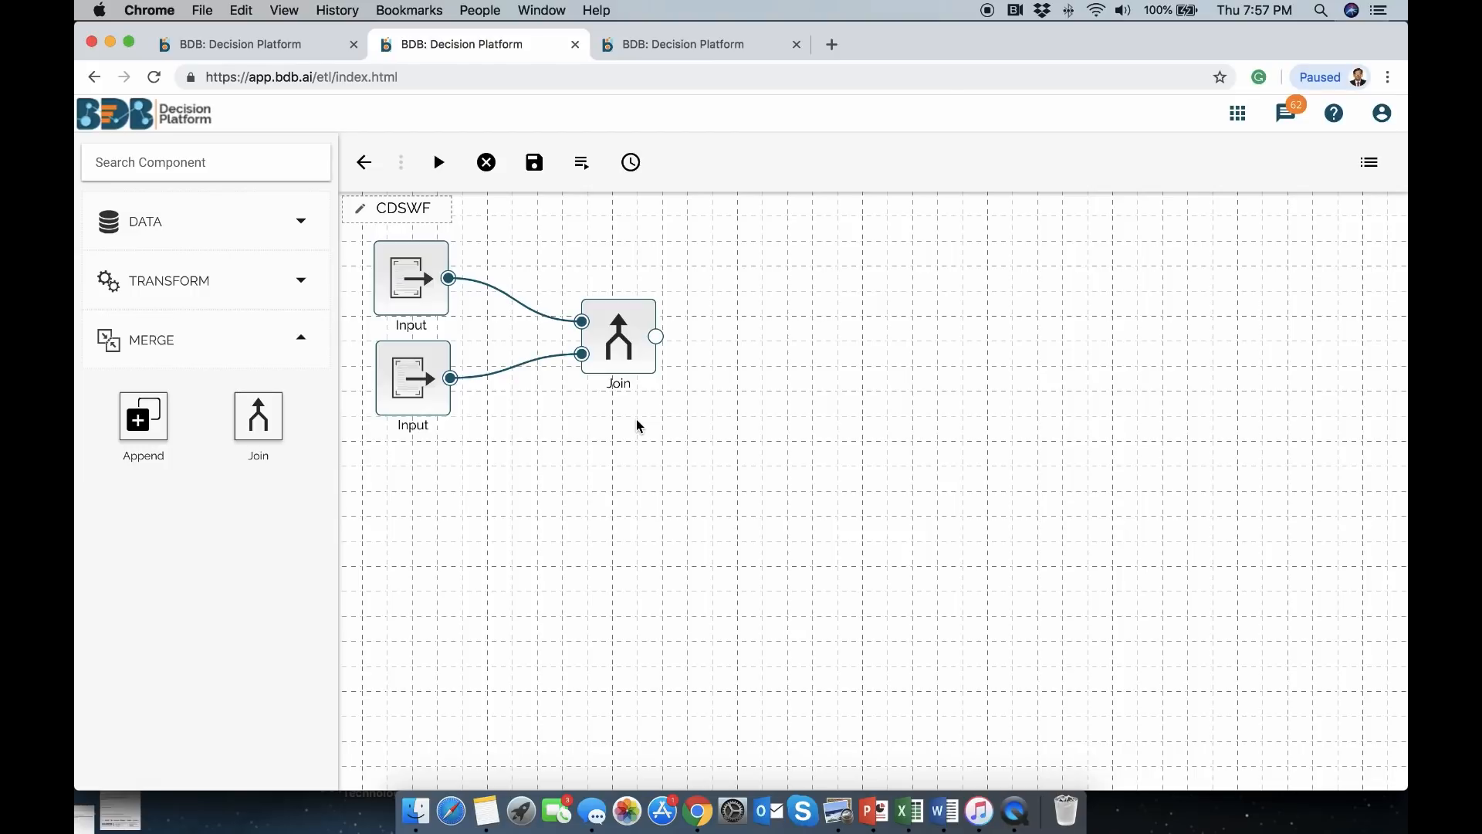
{"action": "left_click", "coordinate": [534, 164]}
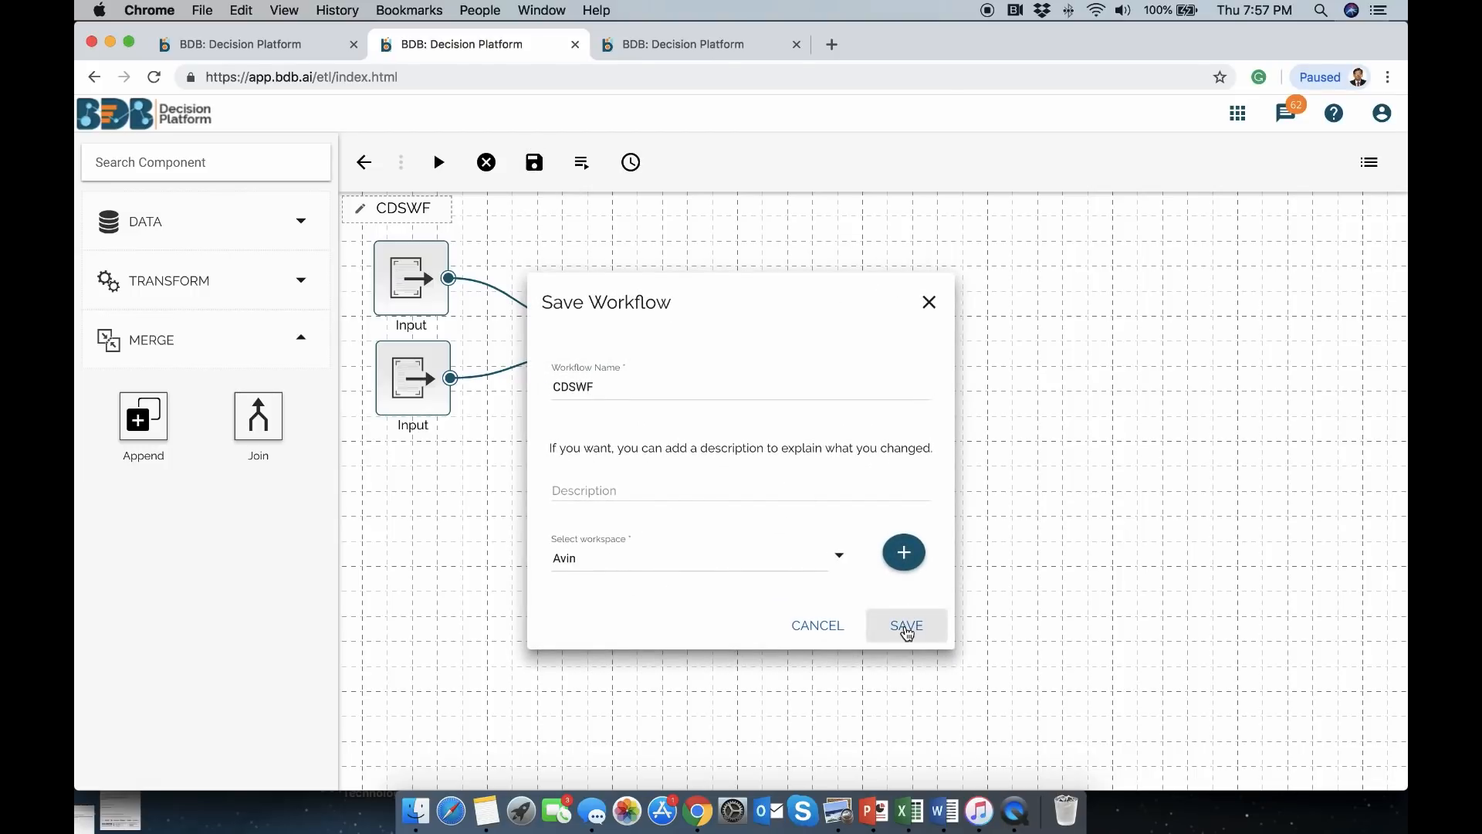
{"action": "left_click", "coordinate": [908, 627]}
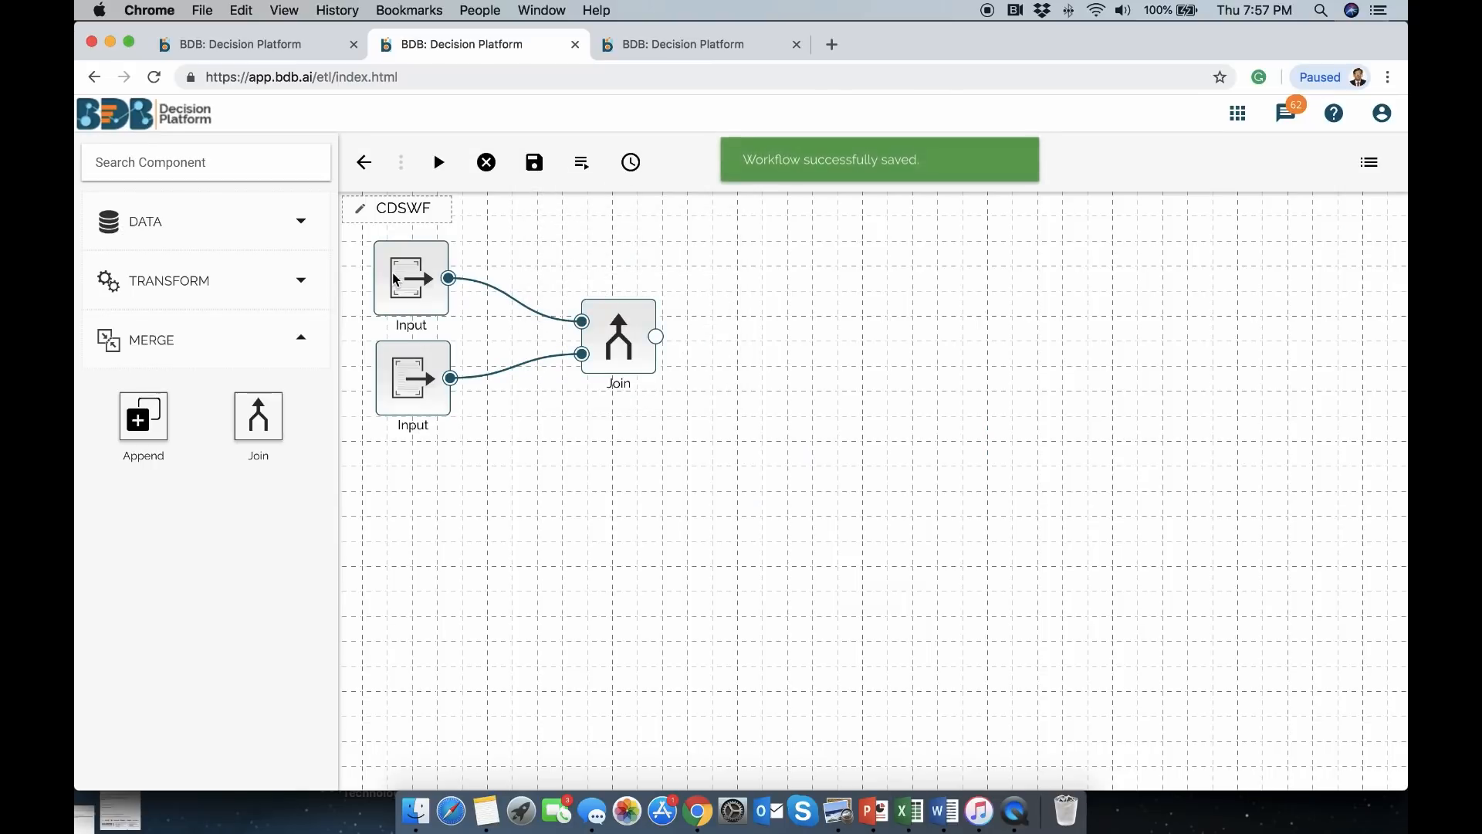
Save the workflow and launch Data Cleansing for the Hiring_data_demo input
{"action": "left_click", "coordinate": [424, 282]}
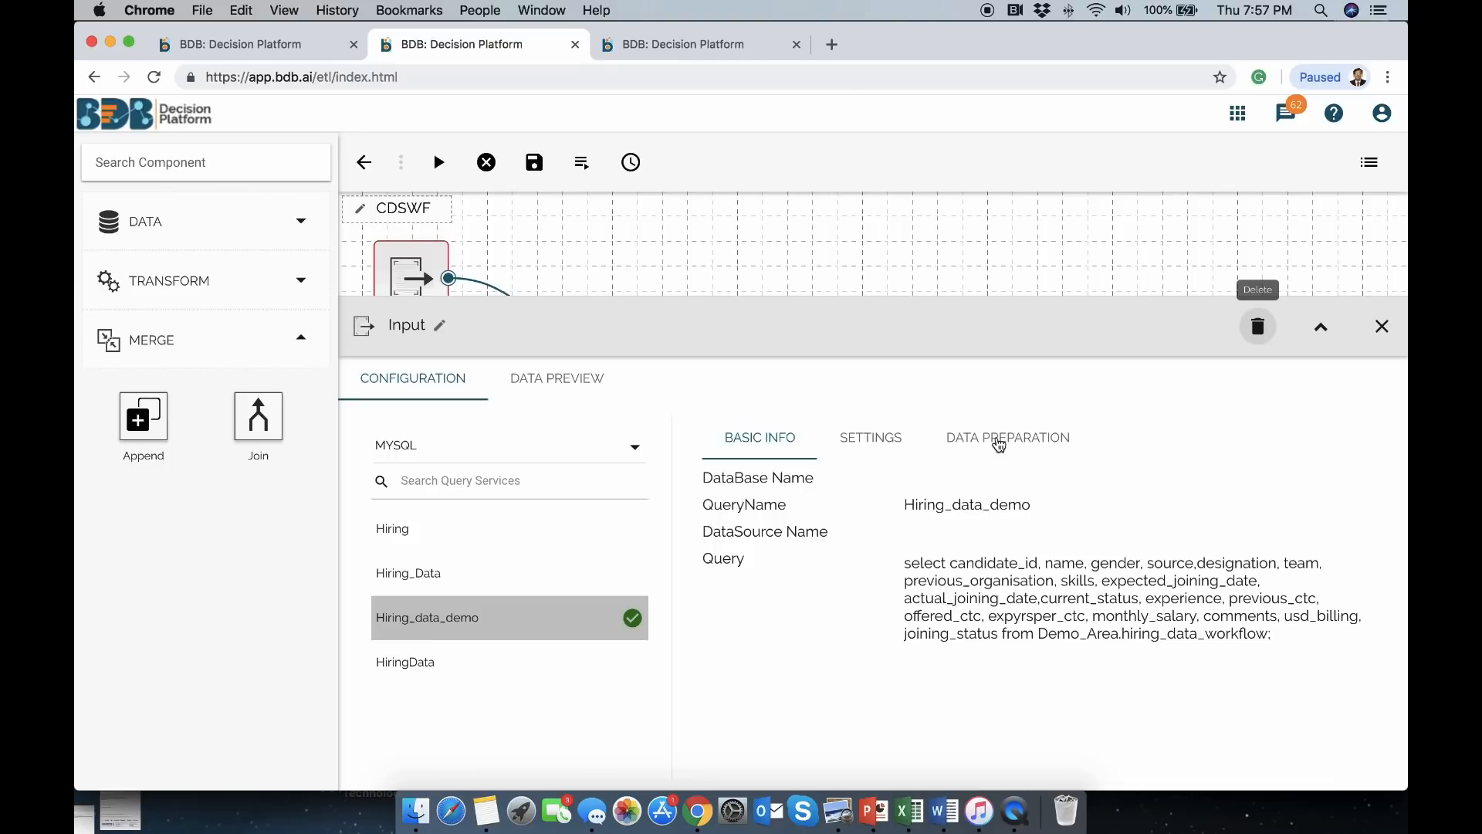
{"action": "left_click", "coordinate": [999, 445]}
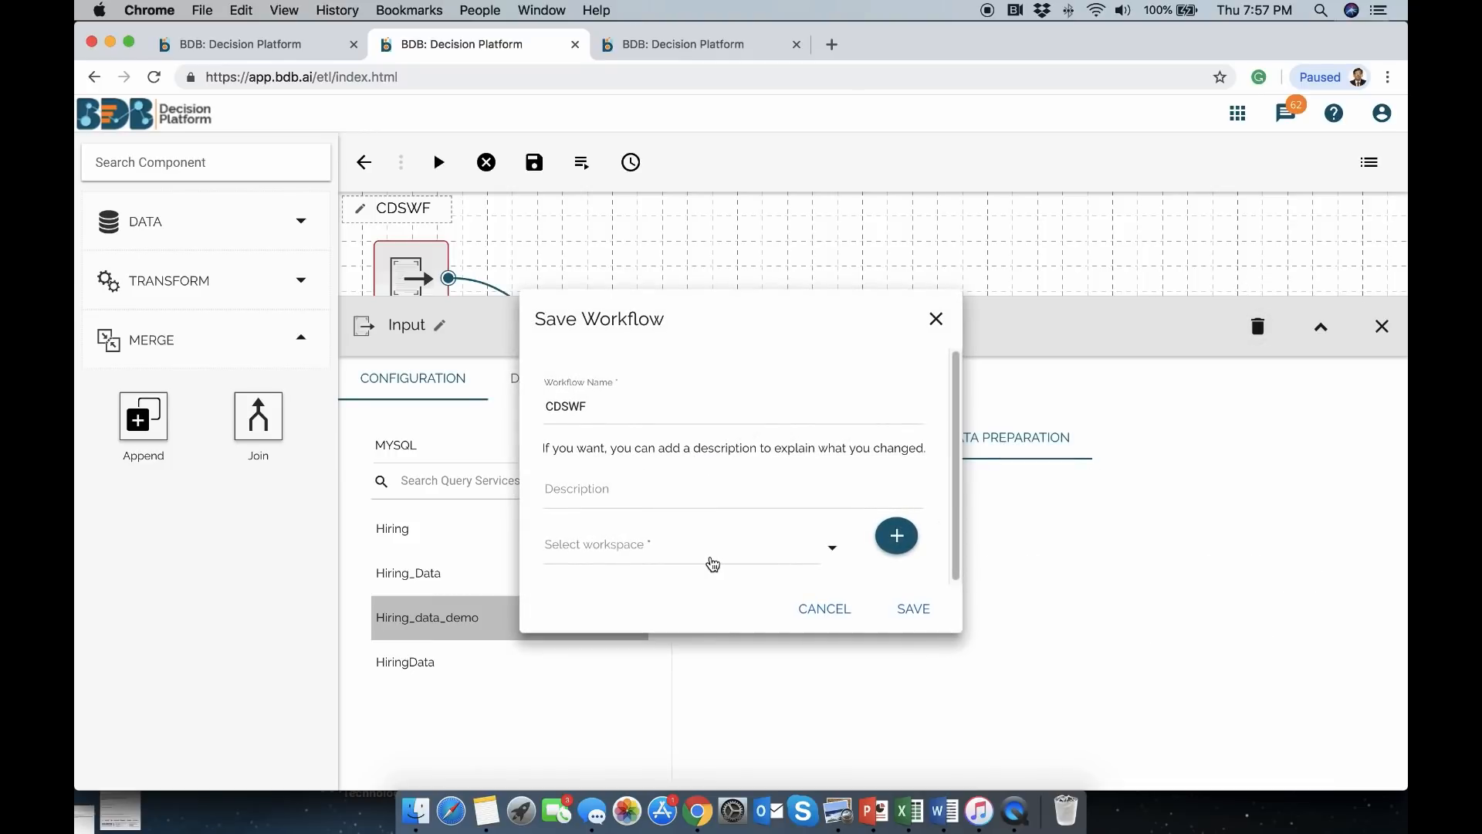
{"action": "left_click", "coordinate": [919, 610]}
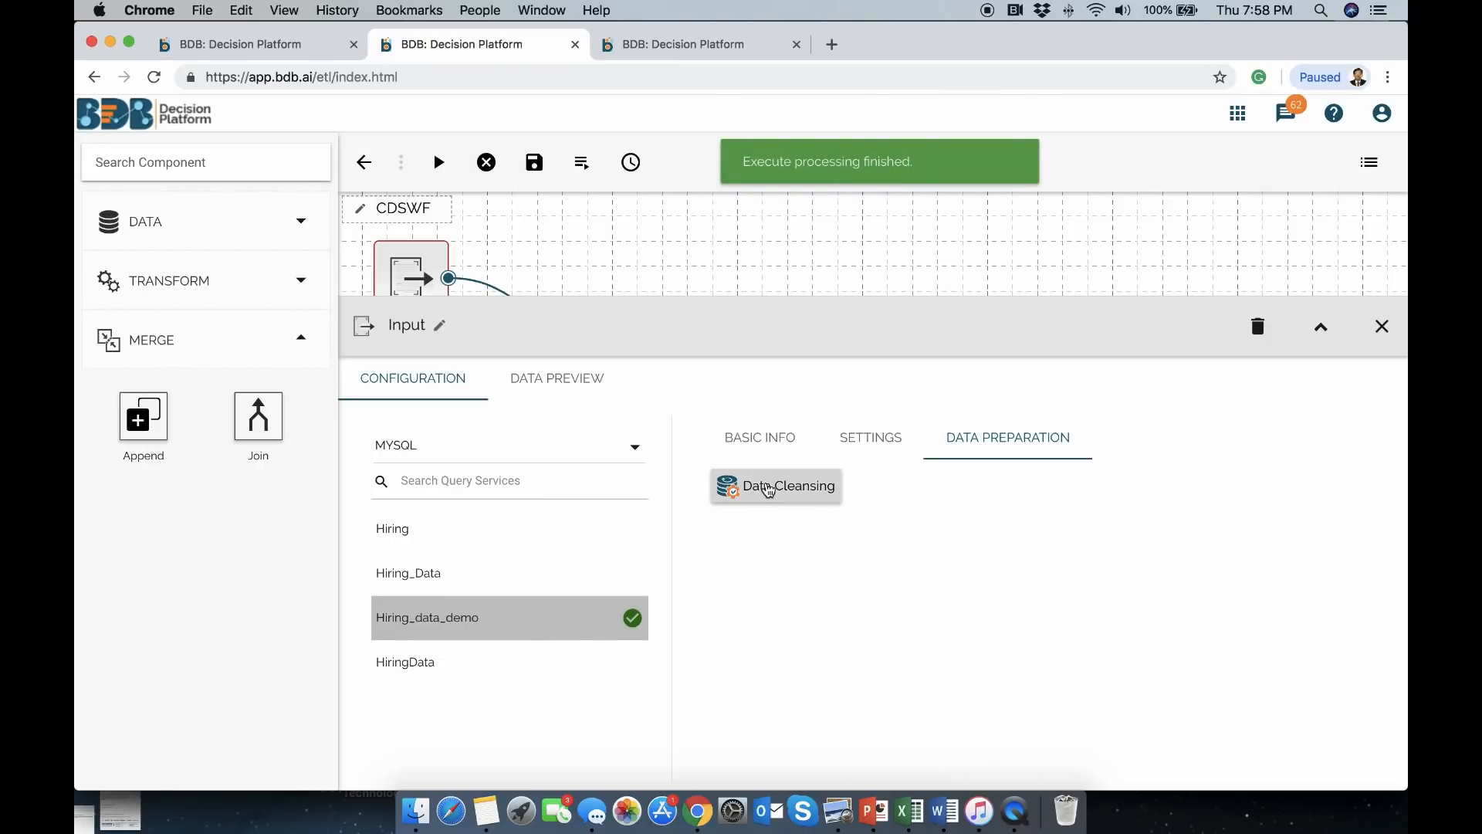
{"action": "left_click", "coordinate": [769, 488]}
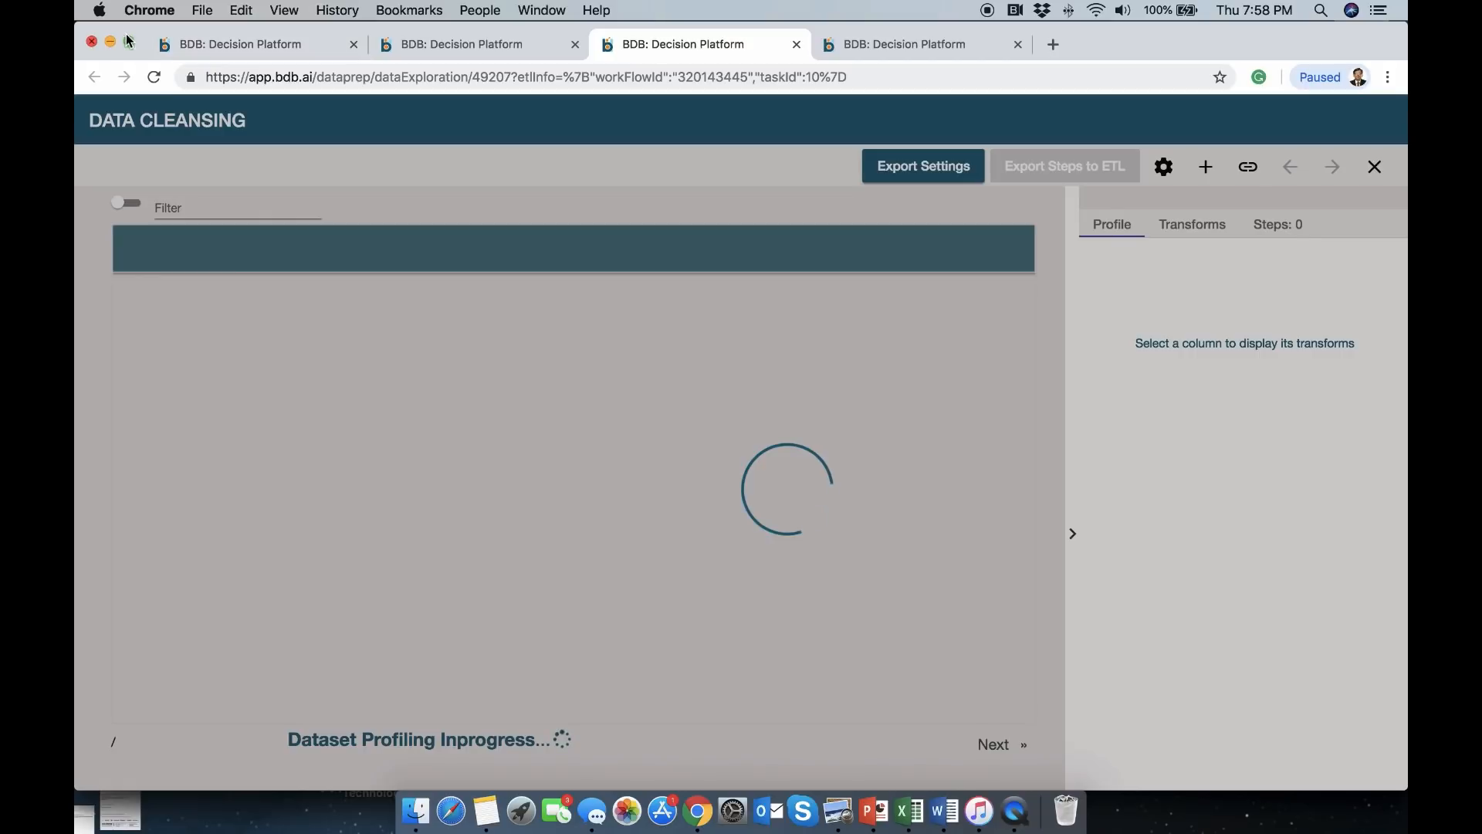
Show the candidate_id row-count profile and scroll across the 1639-row hiring table
{"action": "left_click", "coordinate": [128, 41]}
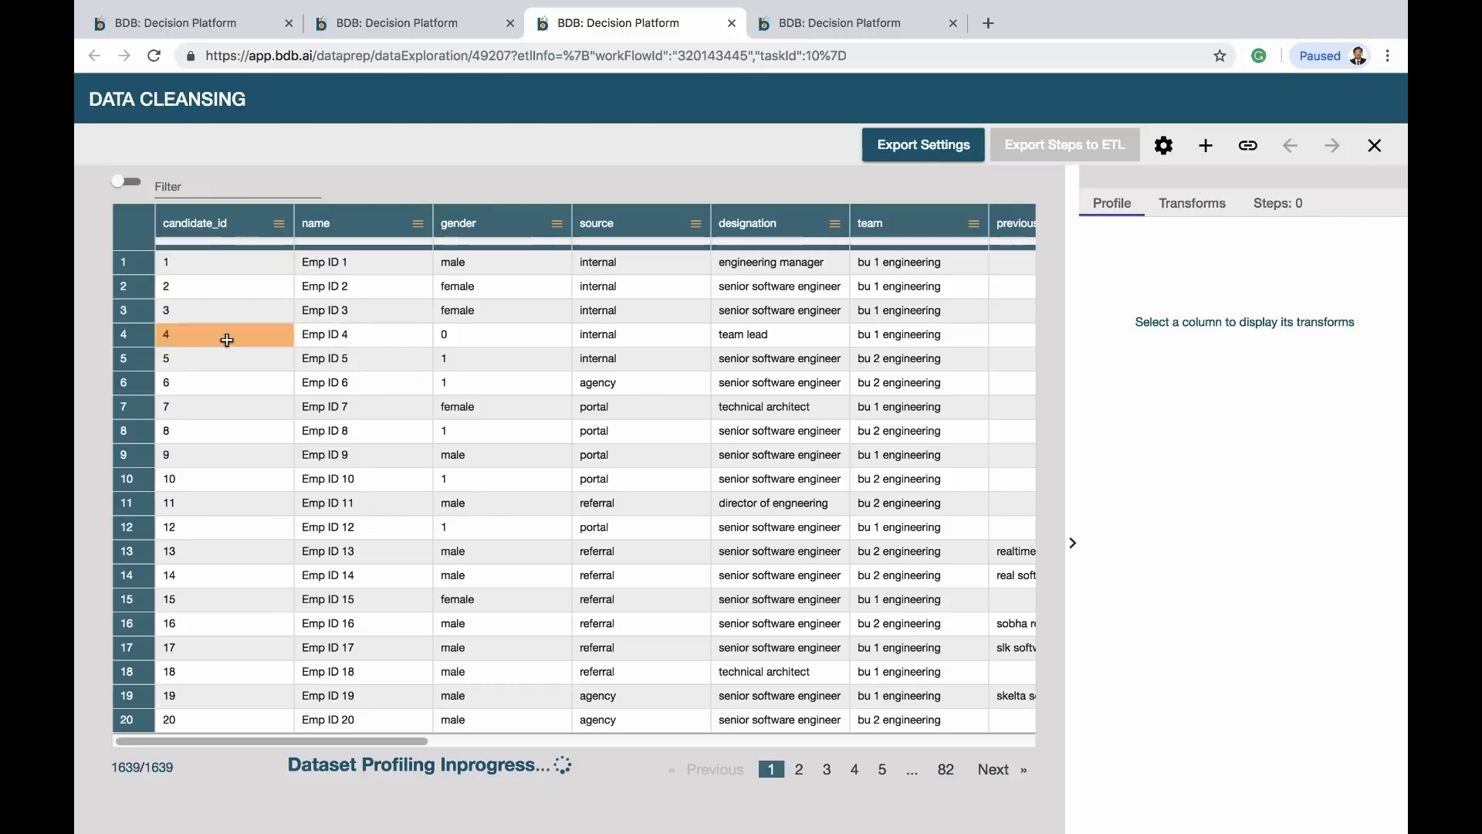
{"action": "left_click", "coordinate": [246, 232]}
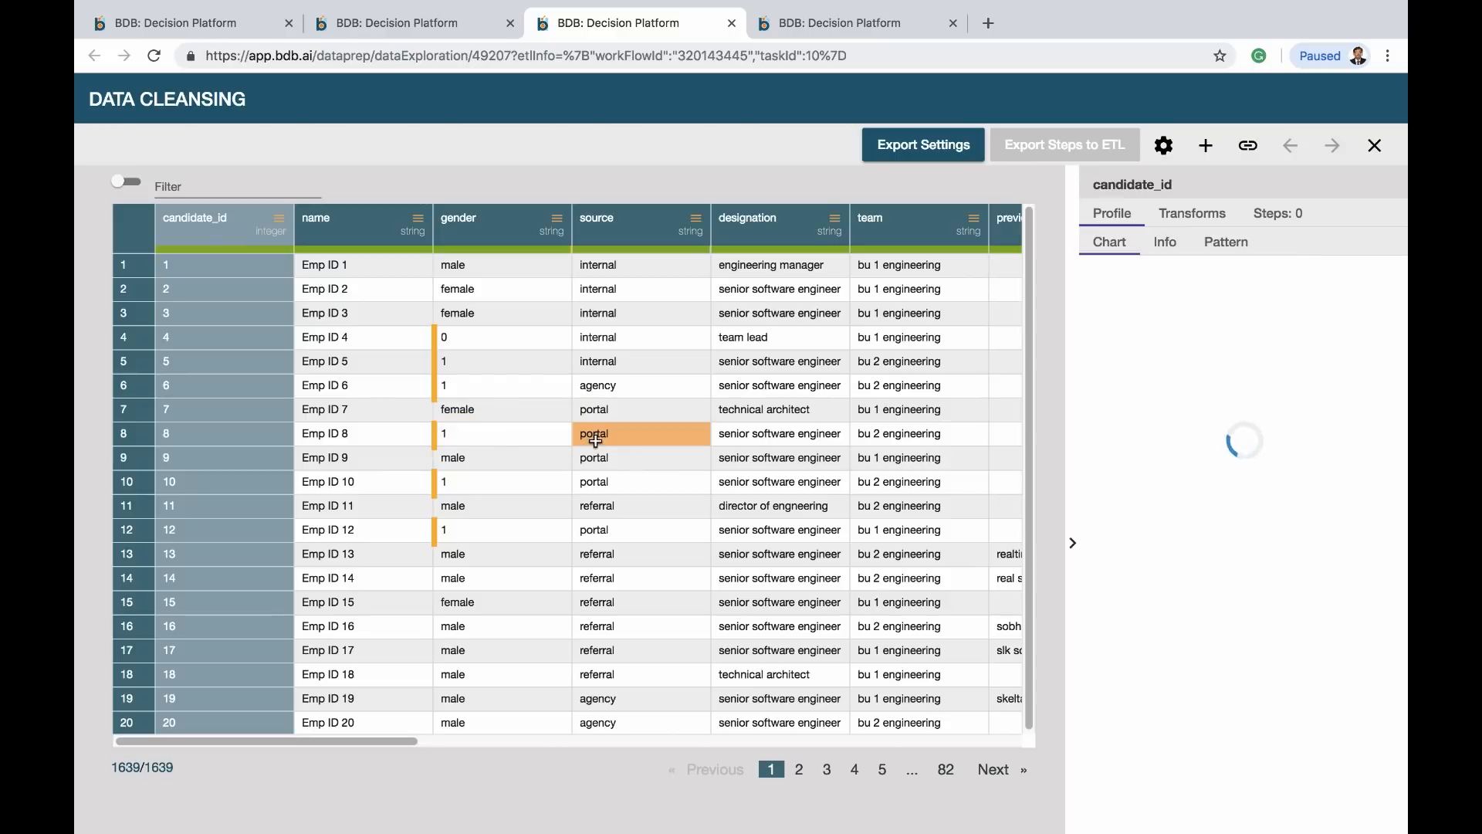
{"action": "scroll", "coordinate": [772, 484], "scroll_direction": "right", "scroll_amount": 5}
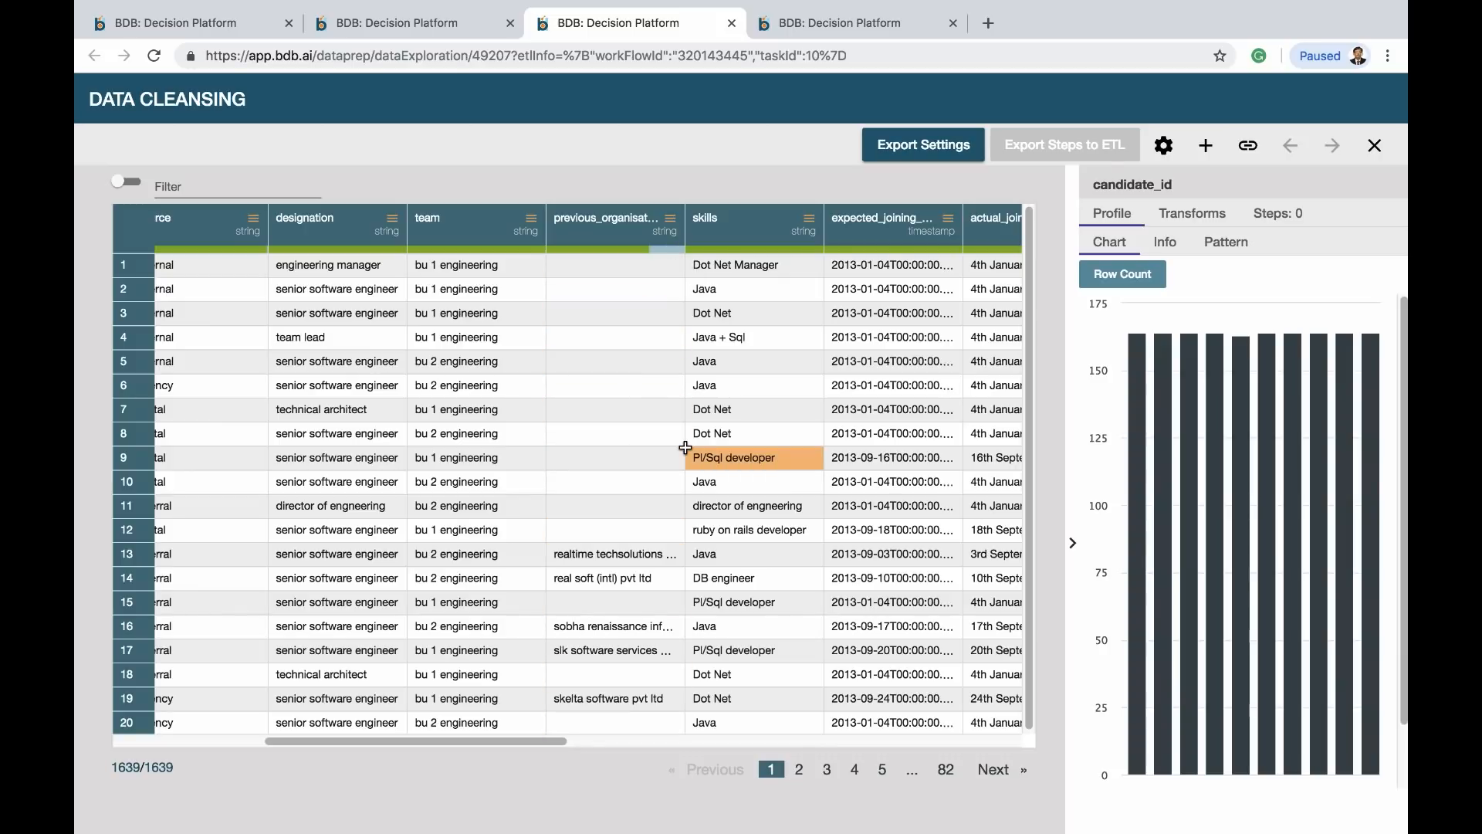
{"action": "scroll", "coordinate": [792, 428], "scroll_direction": "right", "scroll_amount": 1}
{"action": "scroll", "coordinate": [791, 428], "scroll_direction": "right", "scroll_amount": 15}
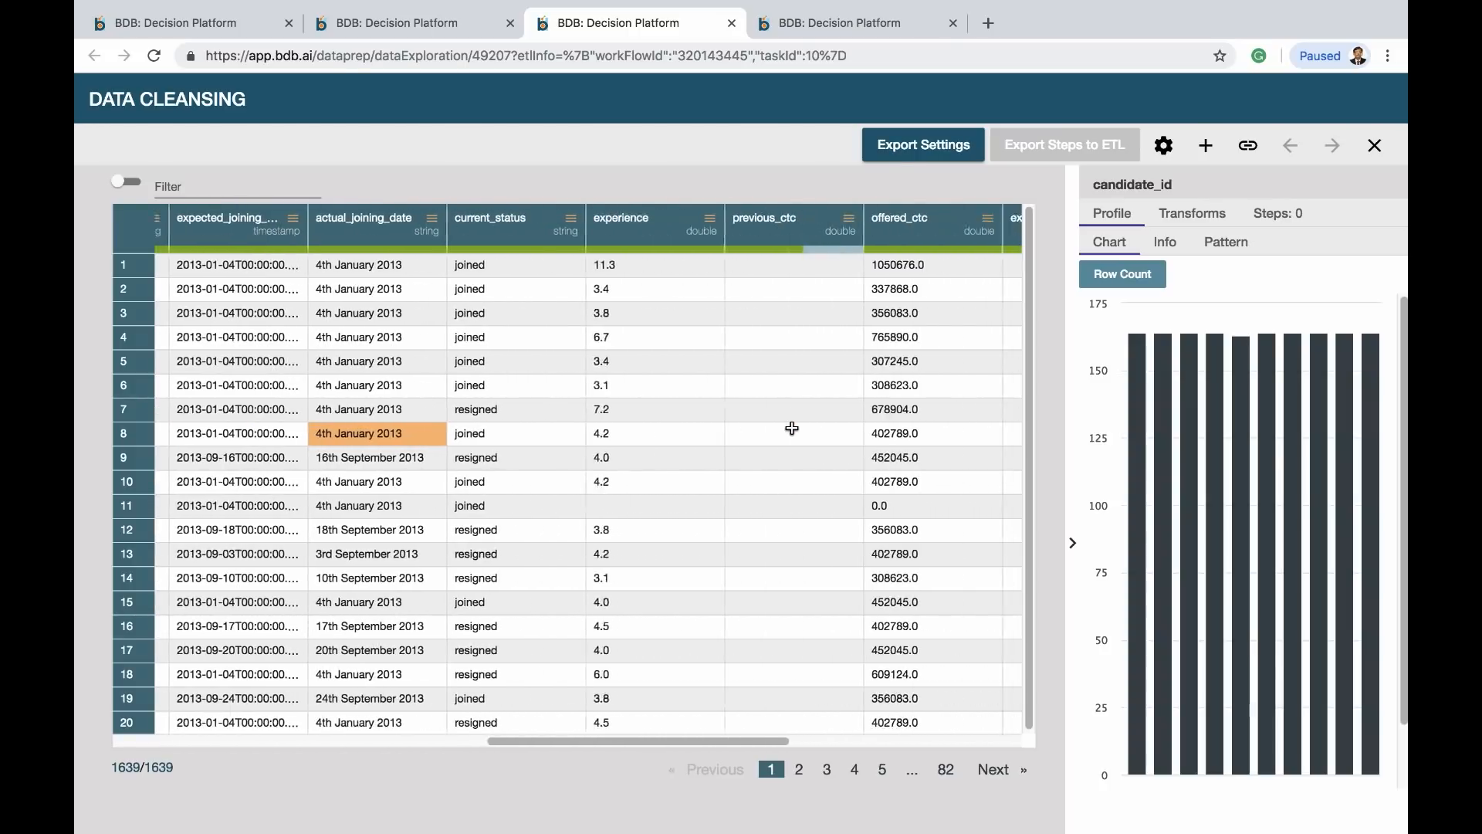
{"action": "scroll", "coordinate": [792, 428], "scroll_direction": "left", "scroll_amount": 15}
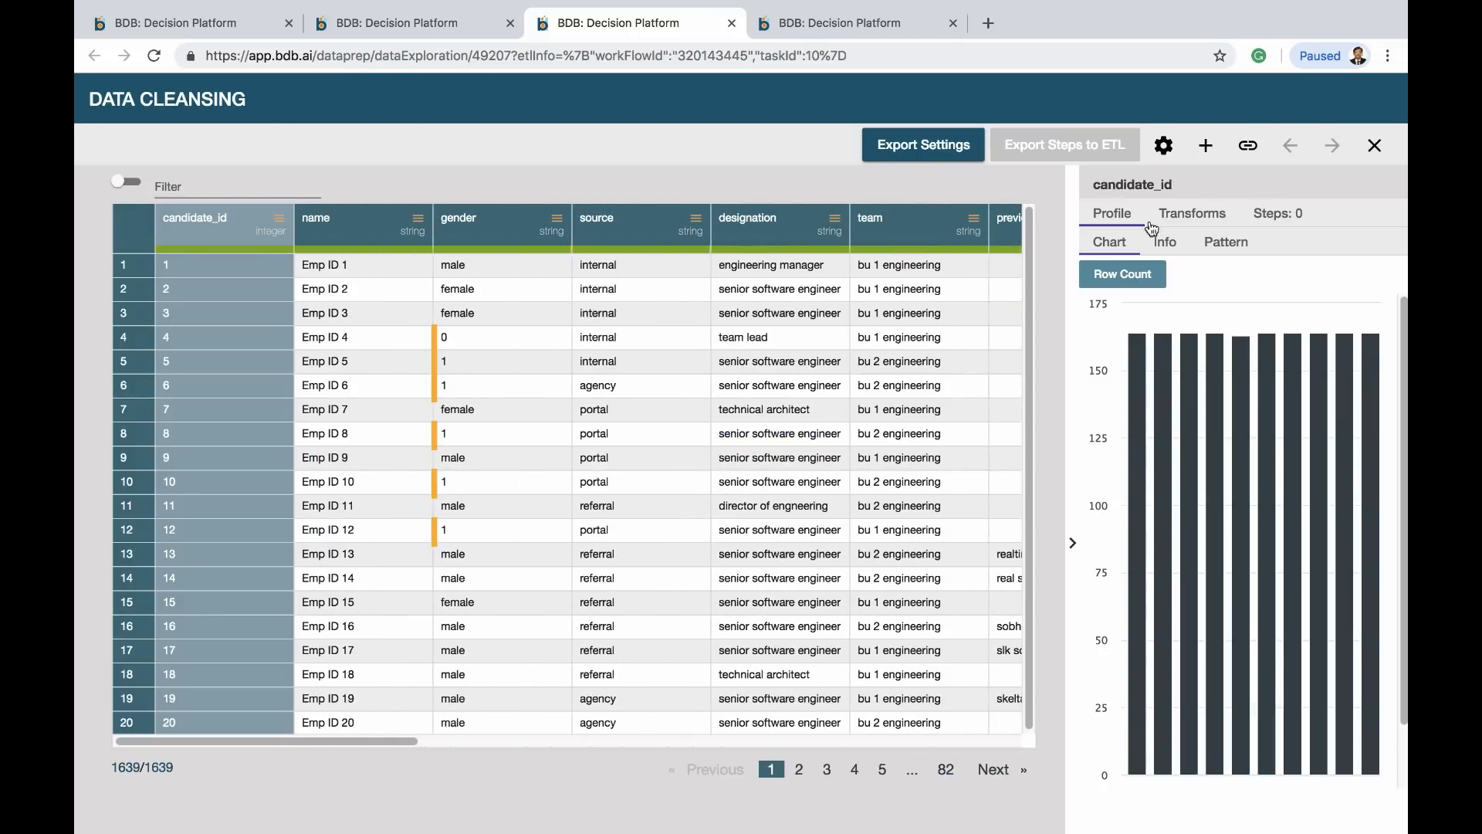
Open the column transforms and select the gender column
{"action": "left_click", "coordinate": [1194, 216]}
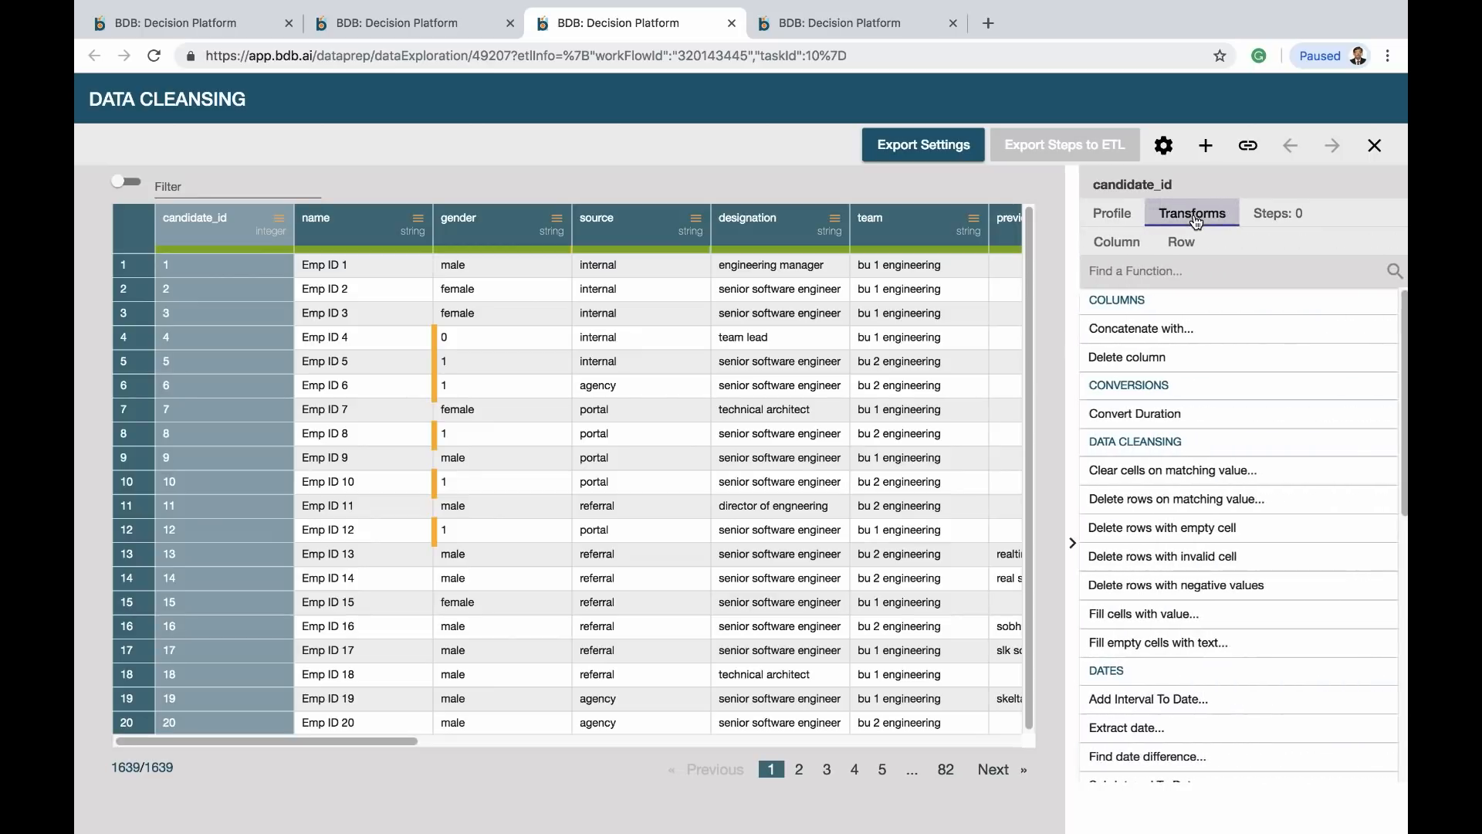
{"action": "scroll", "coordinate": [1198, 703], "scroll_direction": "down", "scroll_amount": 6}
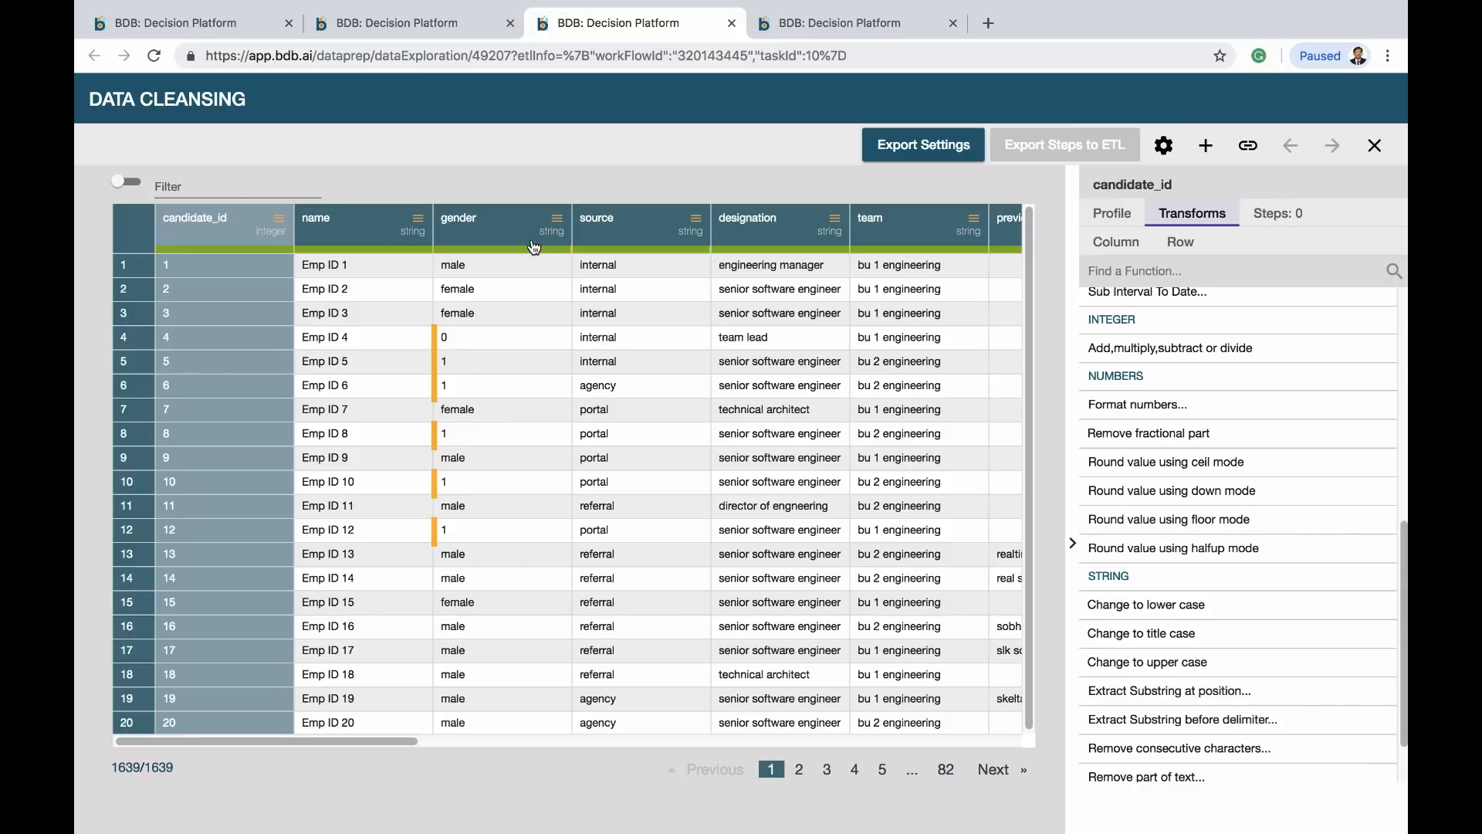
{"action": "left_click", "coordinate": [504, 236]}
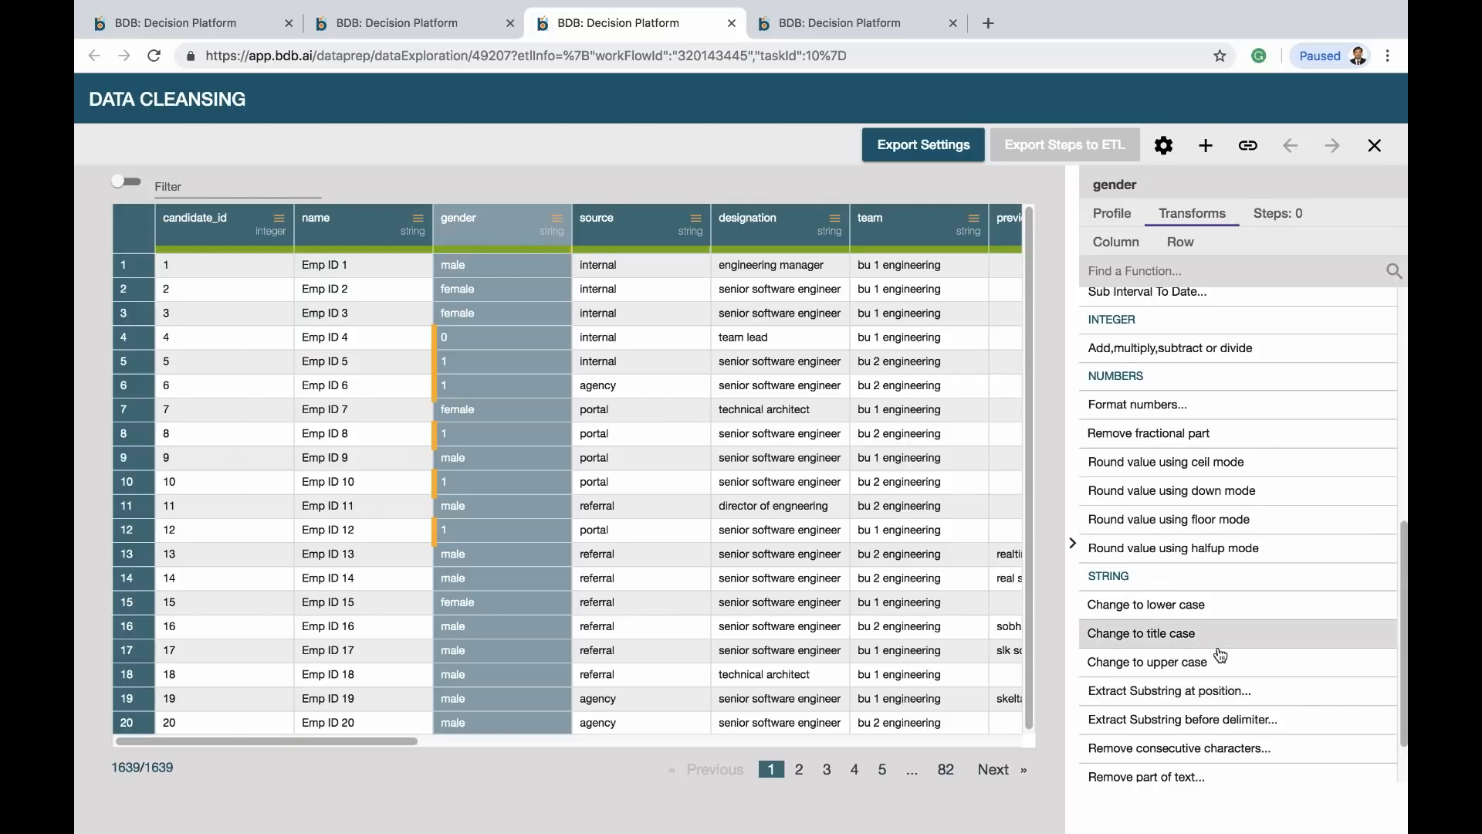
{"action": "scroll", "coordinate": [1220, 654], "scroll_direction": "down", "scroll_amount": 1}
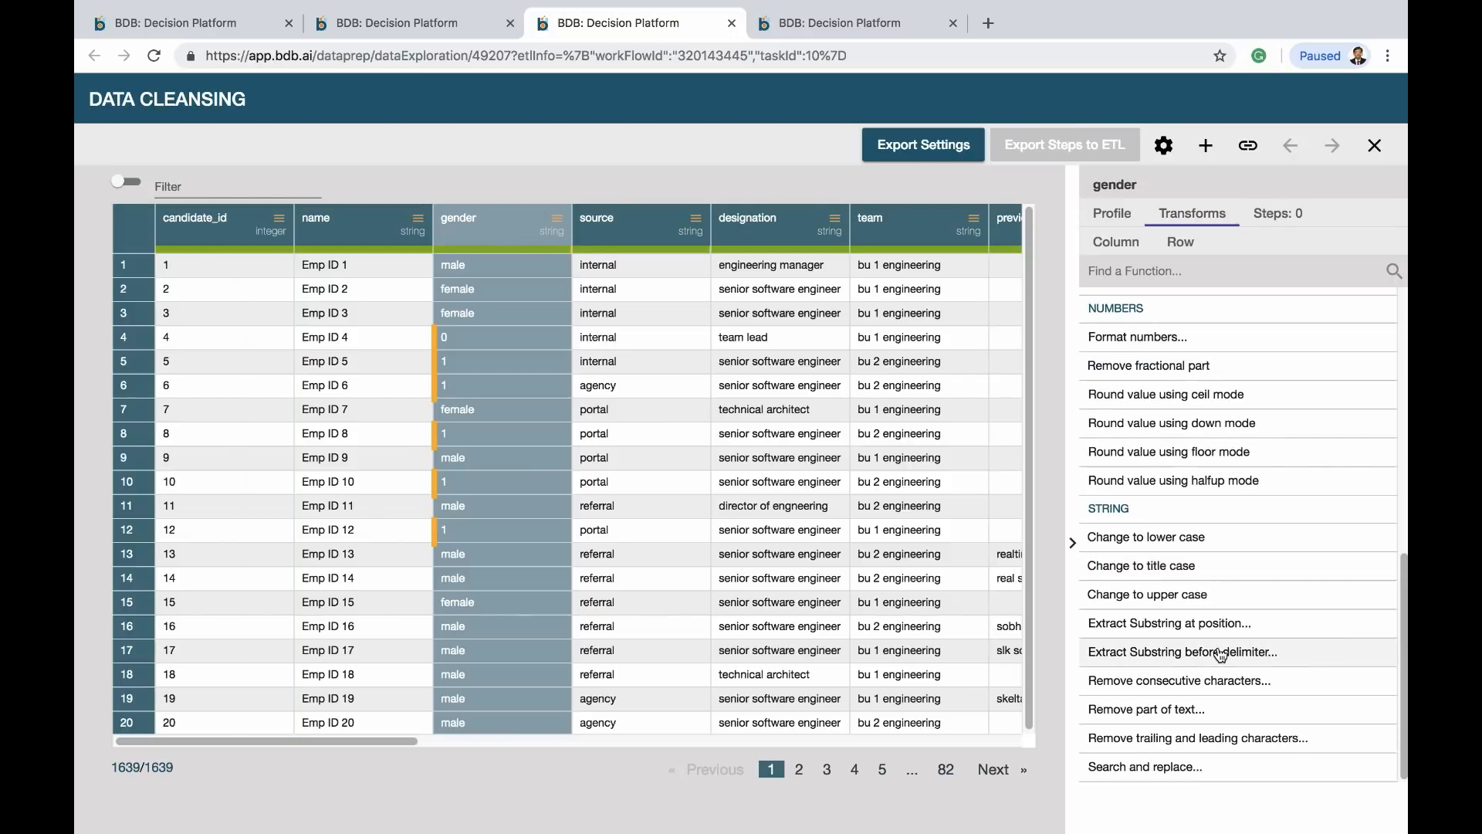
Add a Search and replace on gender turning values equal to 0 into Male
{"action": "left_click", "coordinate": [1179, 771]}
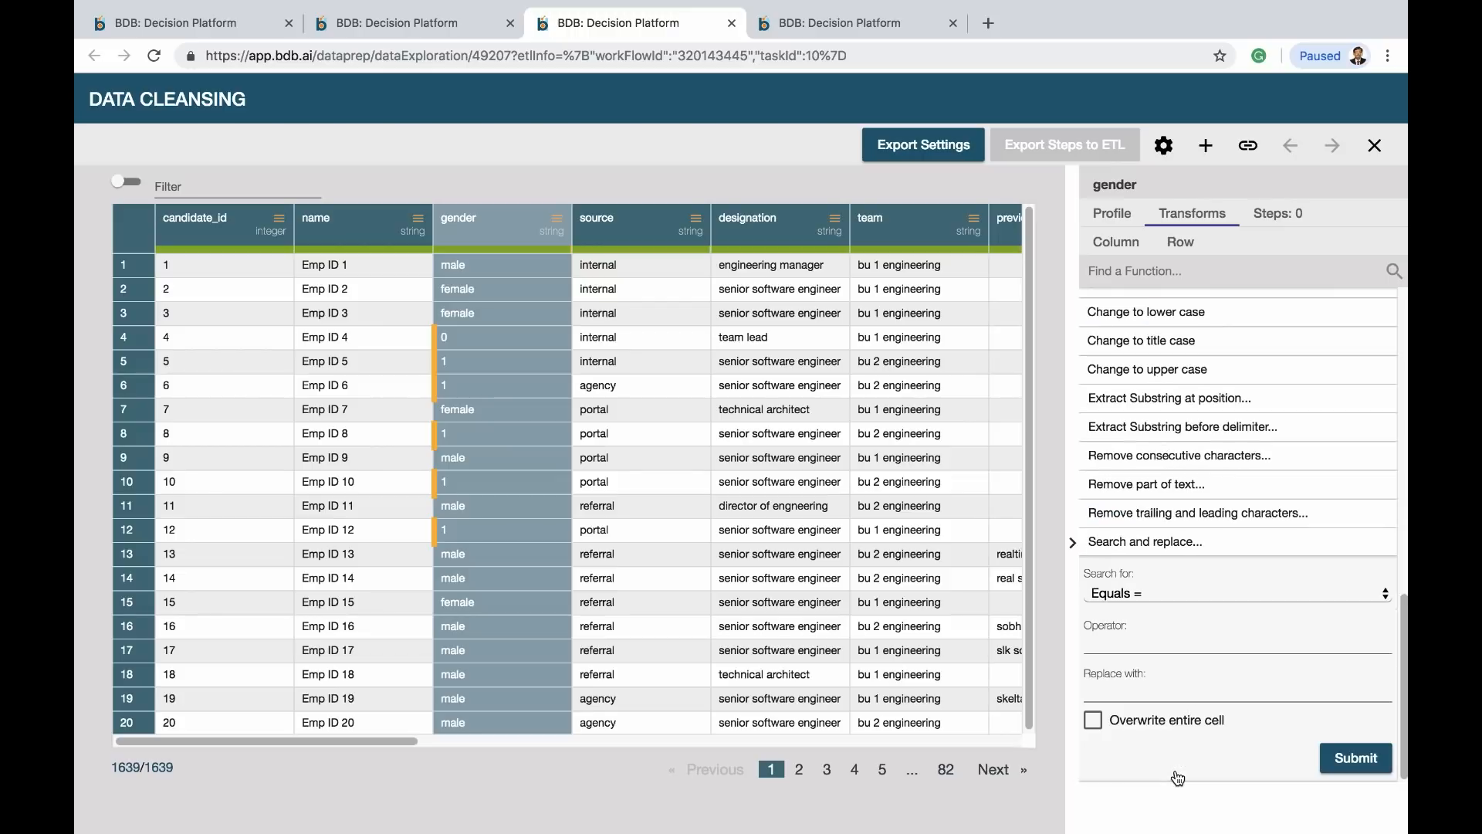
{"action": "left_click", "coordinate": [1151, 591]}
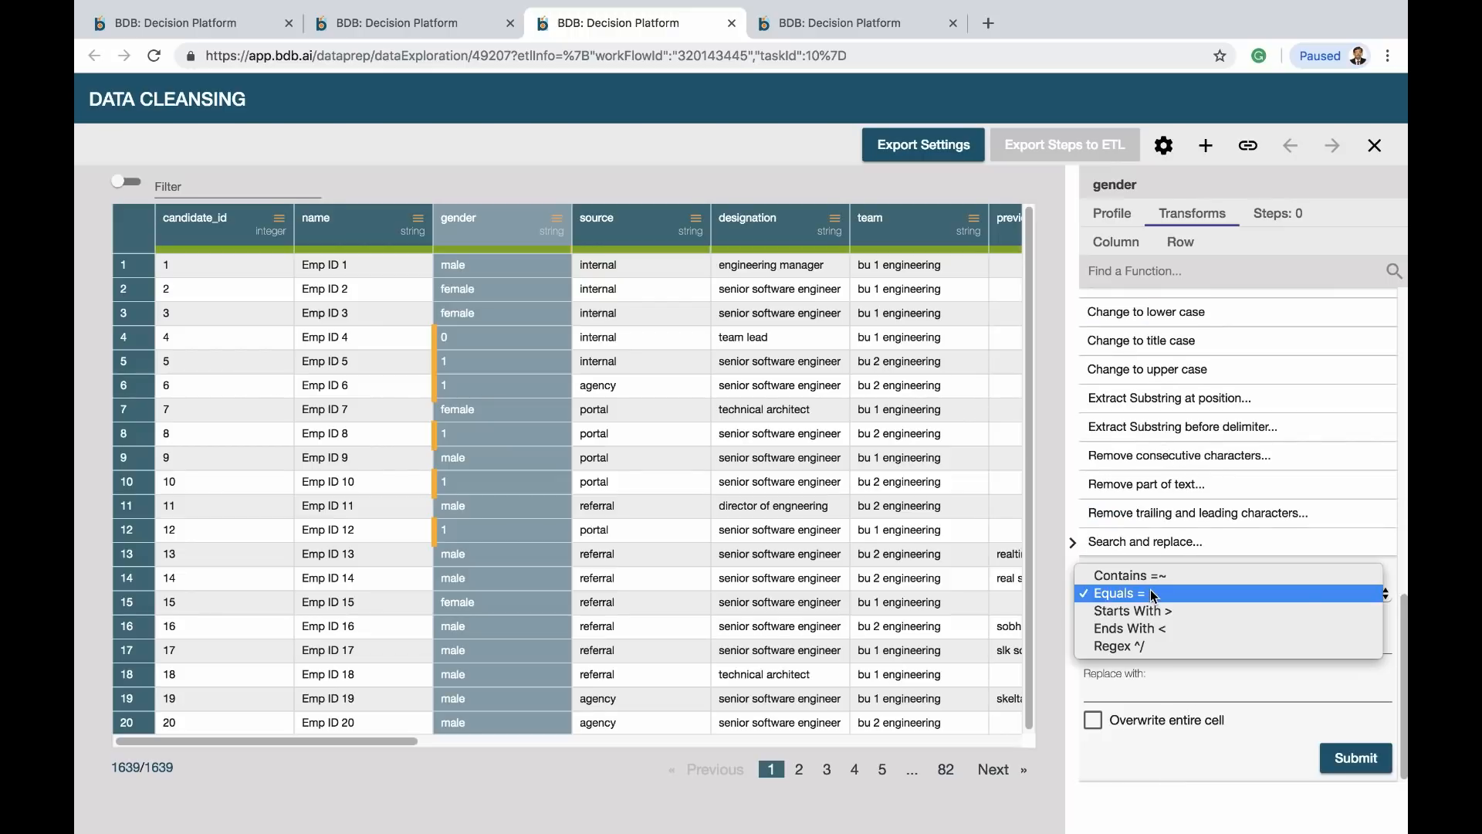
{"action": "left_click", "coordinate": [1151, 593]}
{"action": "left_click", "coordinate": [1101, 646]}
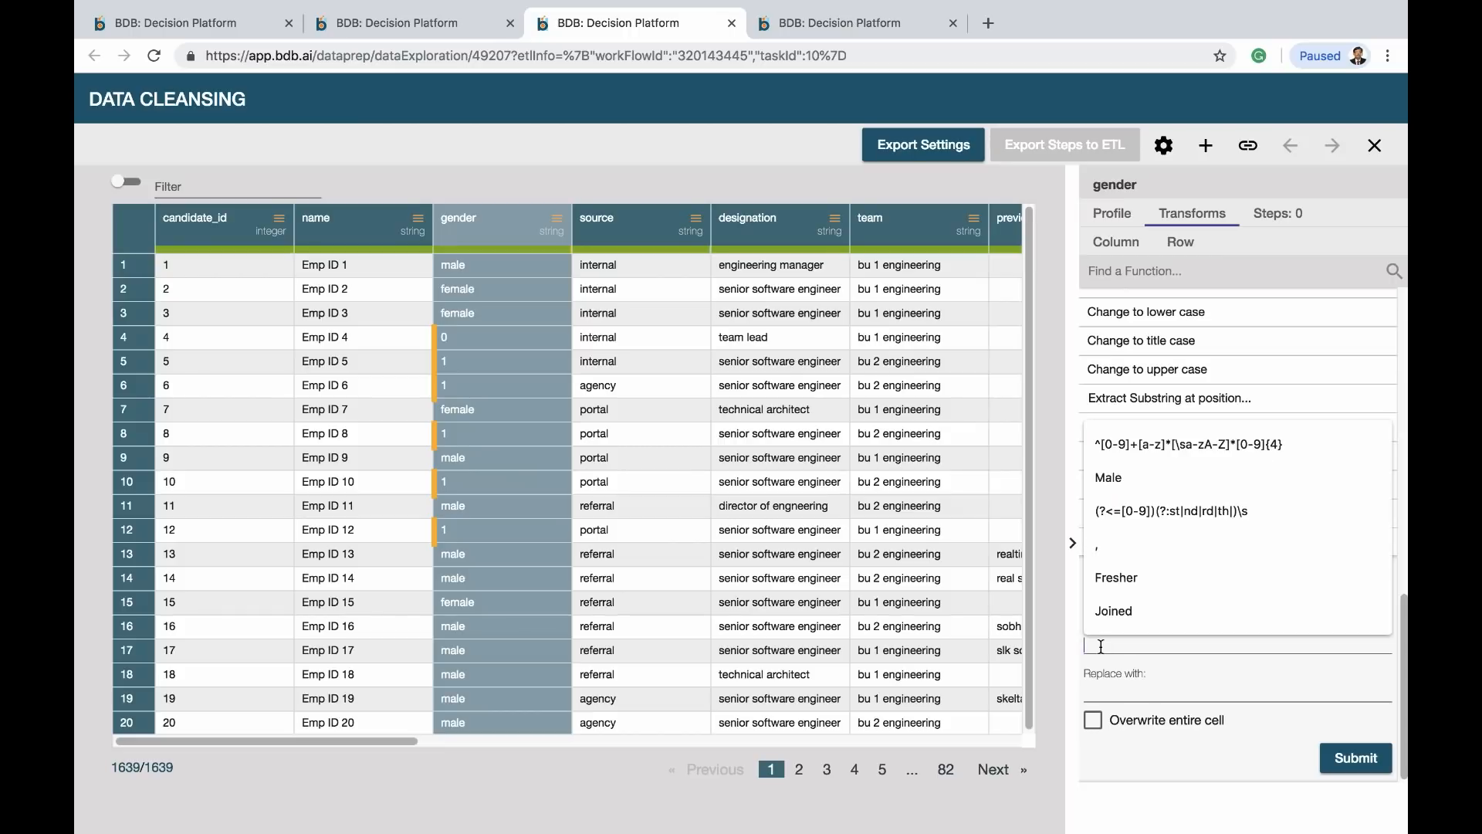
{"action": "type", "text": "0"}
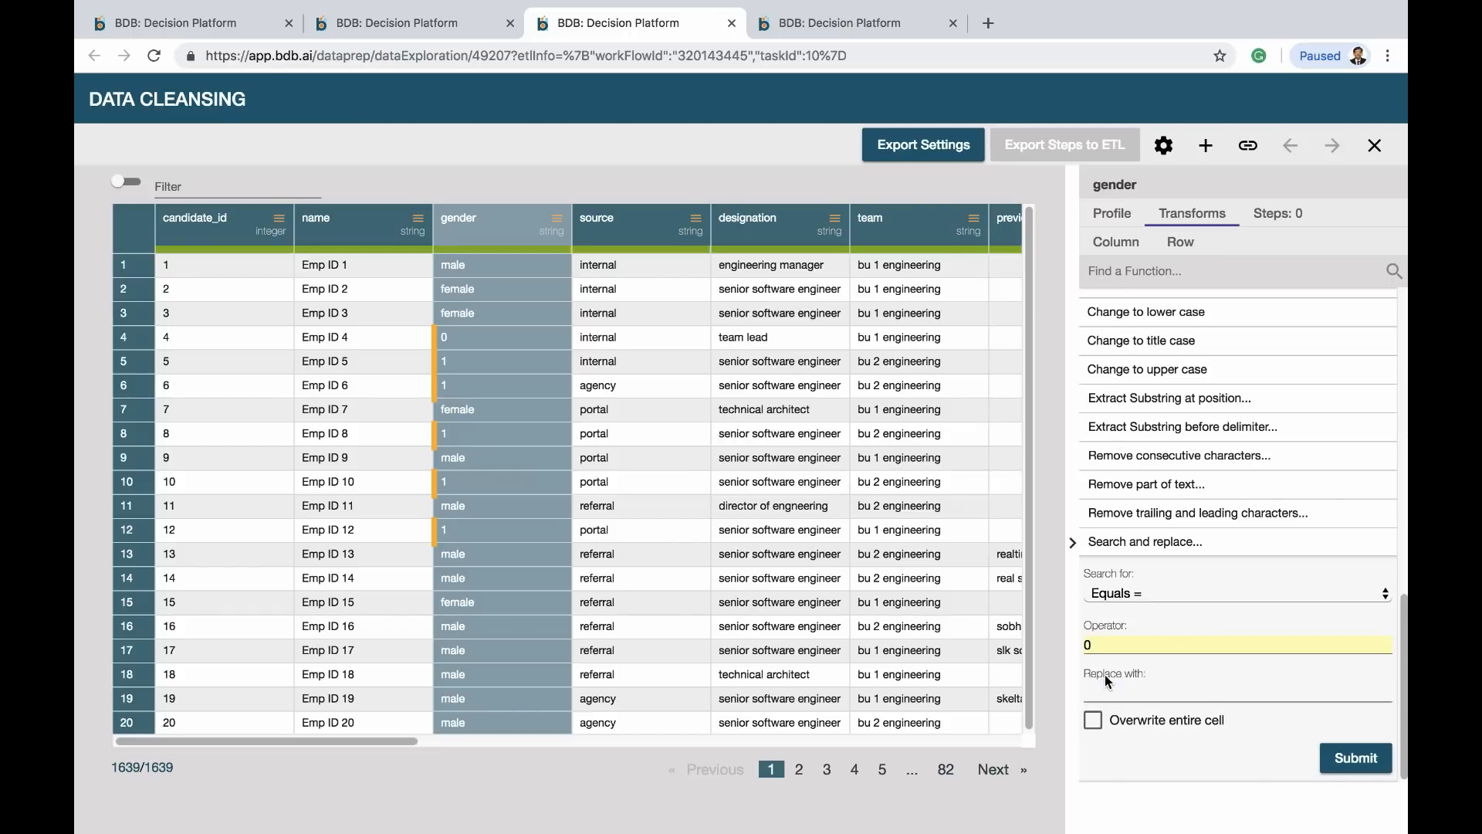
{"action": "left_click", "coordinate": [1115, 694]}
{"action": "type", "text": "Ma"}
{"action": "left_click", "coordinate": [1125, 726]}
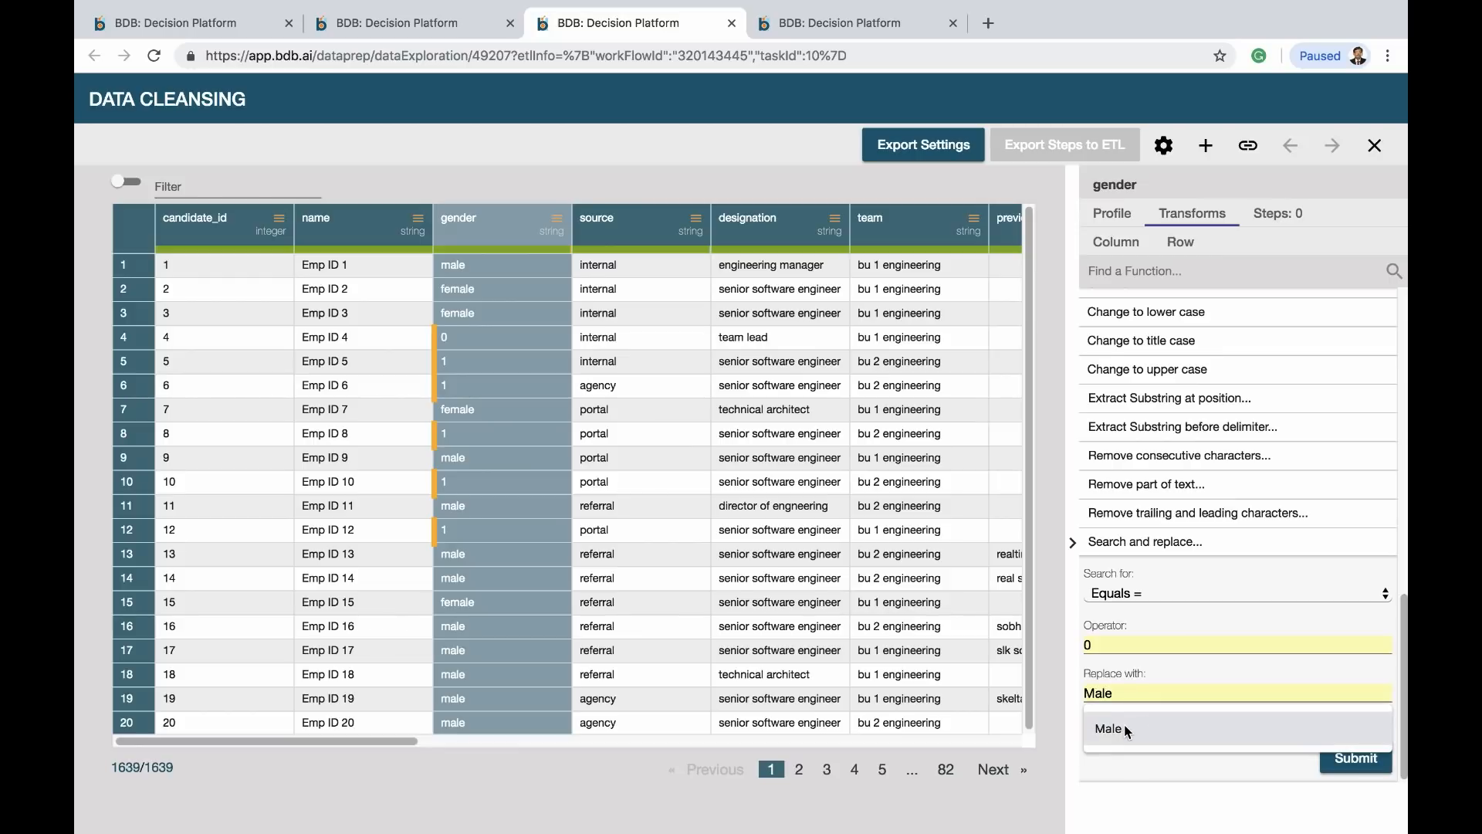
{"action": "left_click", "coordinate": [1356, 760]}
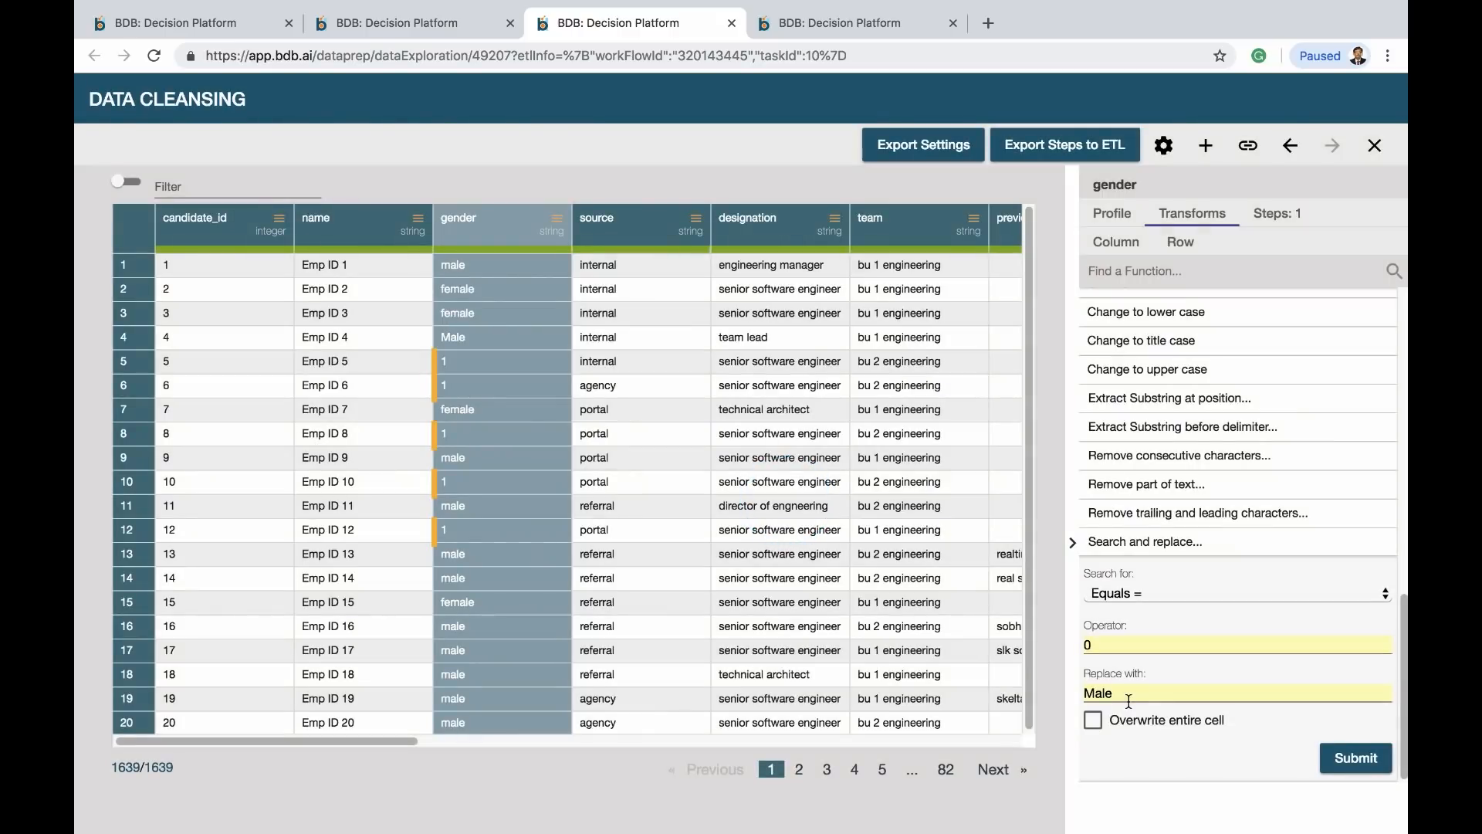
Change the replacement so gender values equal to 1 become Female
{"action": "left_click_drag", "start_coordinate": [1097, 647], "coordinate": [1050, 640]}
{"action": "type", "text": "1"}
{"action": "left_click_drag", "start_coordinate": [1107, 690], "coordinate": [1047, 684]}
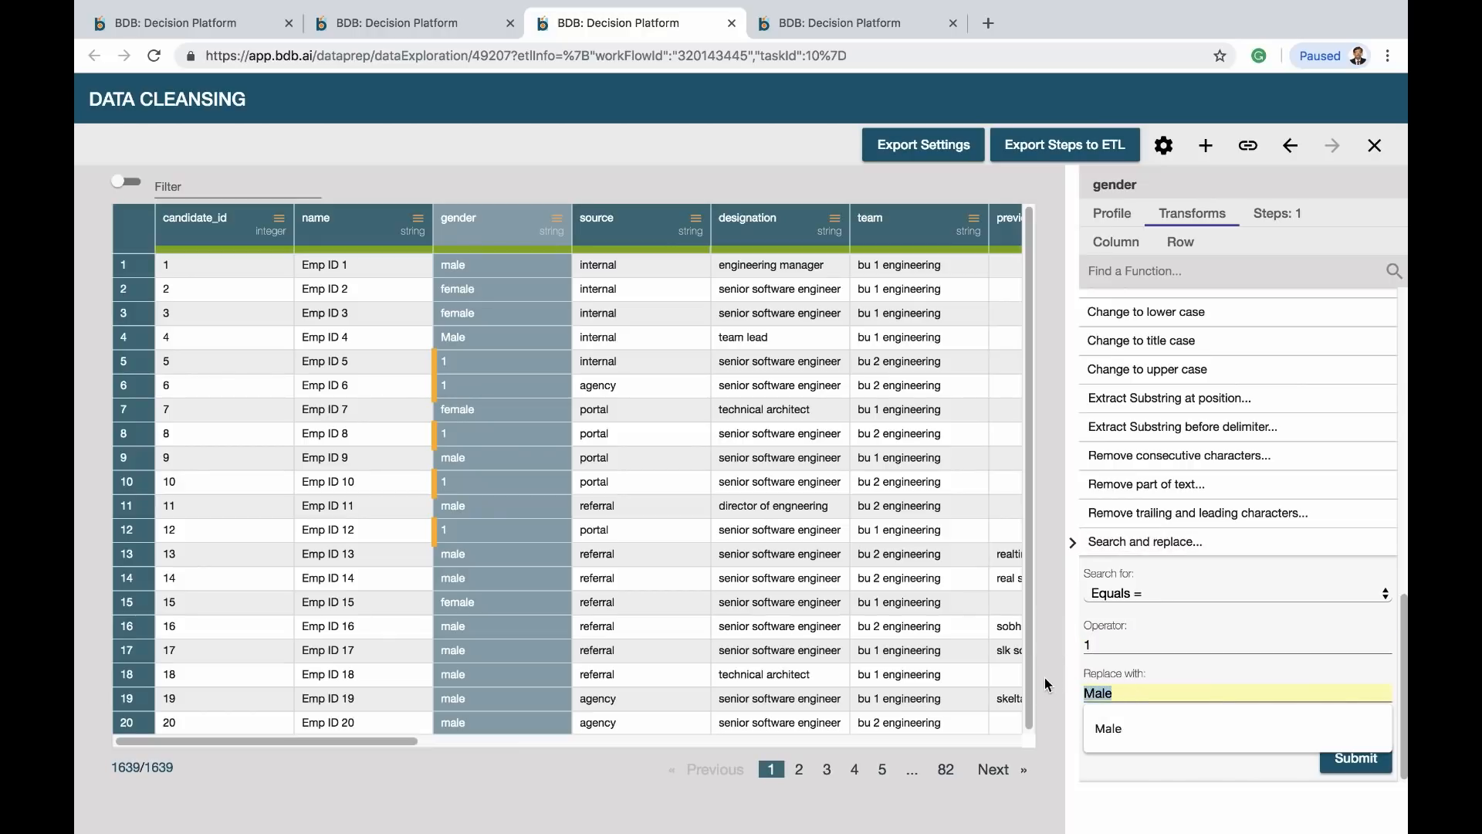
{"action": "type", "text": "Maleemal"}
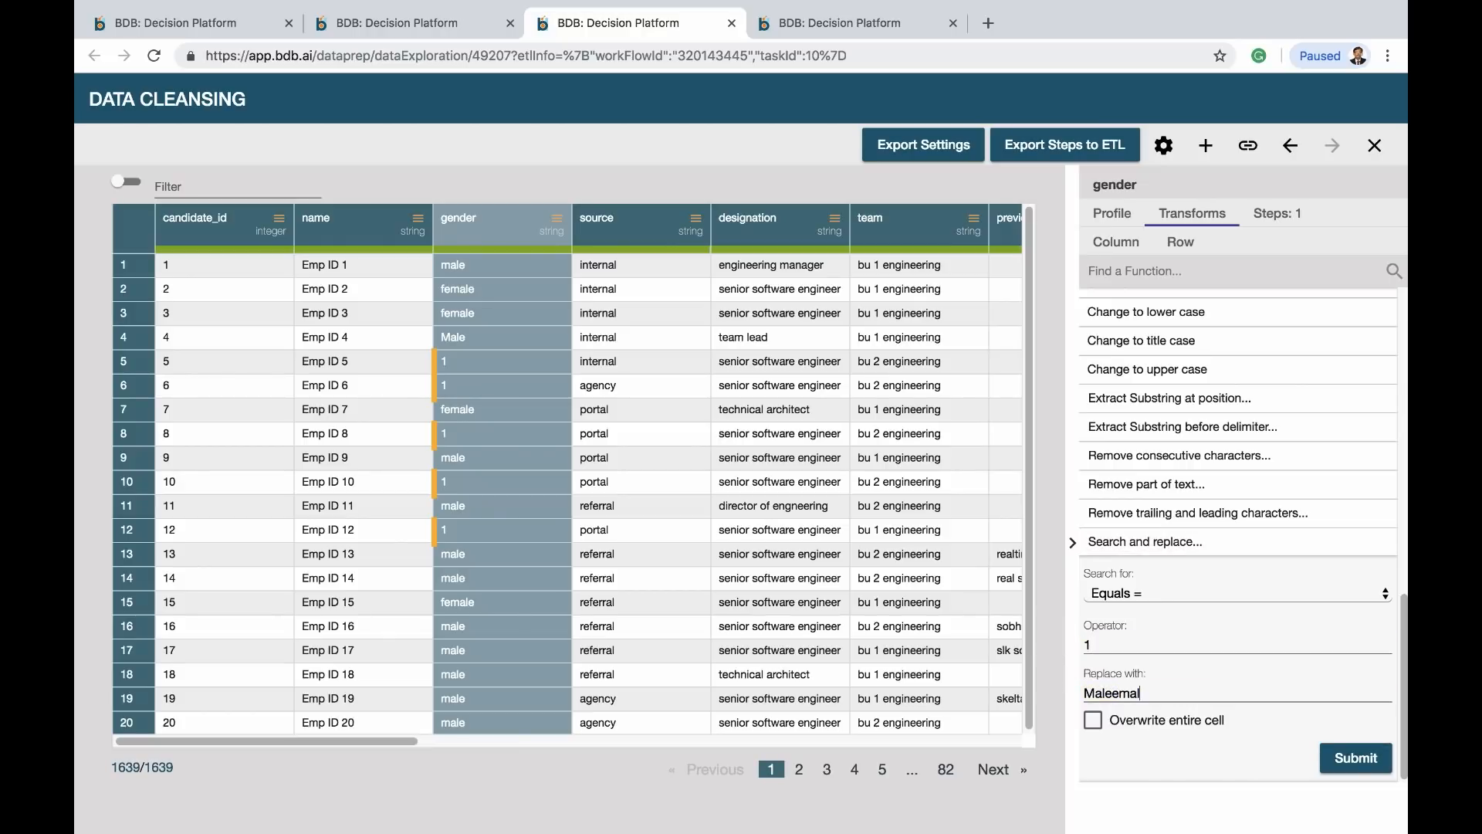
{"action": "key", "text": "BackSpace"}
{"action": "key", "text": "BackSpace"}
{"action": "key", "text": "BackSpace"}
{"action": "key", "text": "BackSpace"}
{"action": "key", "text": "BackSpace"}
{"action": "type", "text": "Fem"}
{"action": "left_click", "coordinate": [1356, 758]}
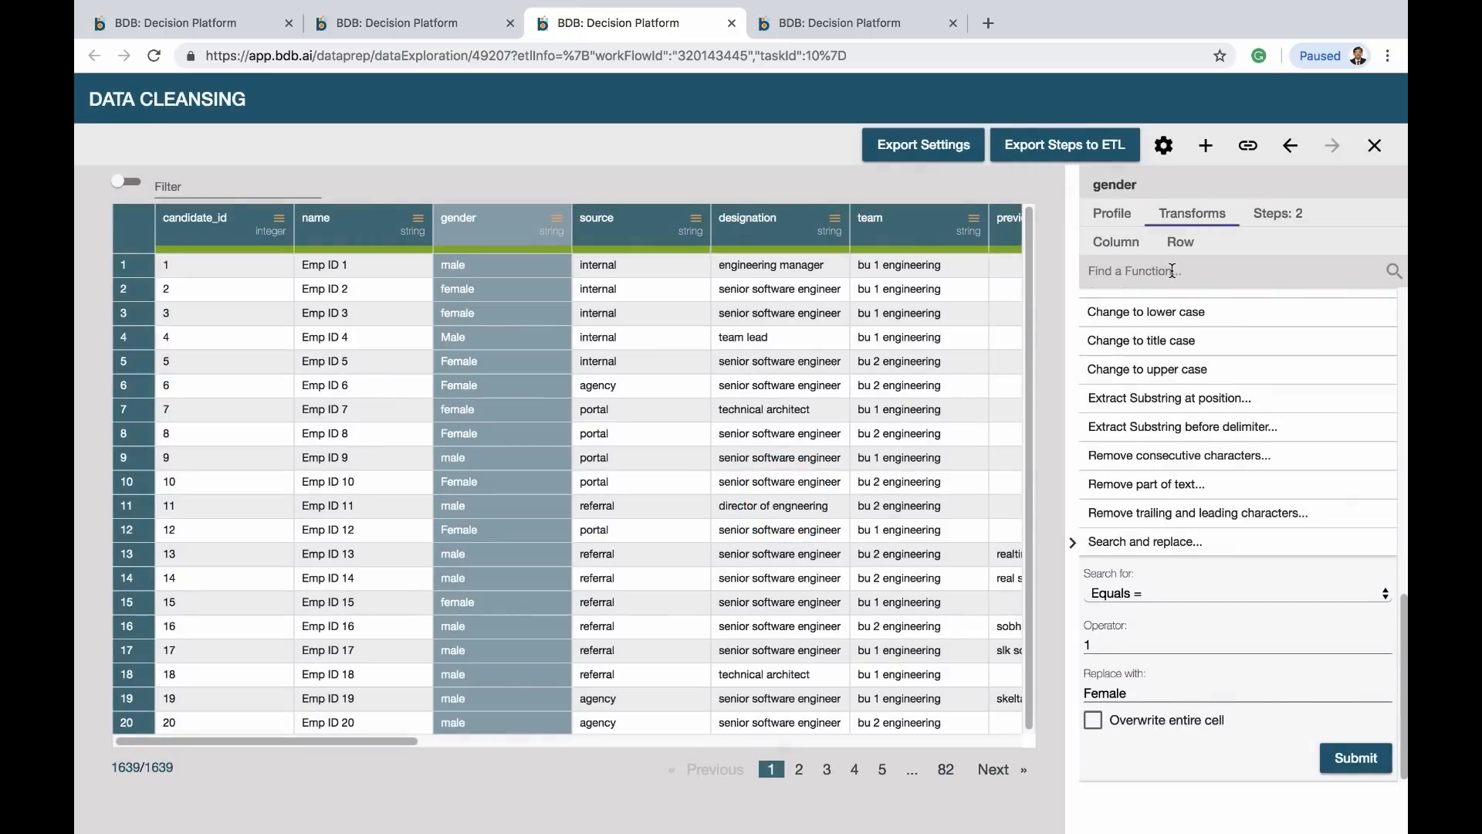
Convert the gender, source, designation and team column values to title case
{"action": "left_click", "coordinate": [1172, 271]}
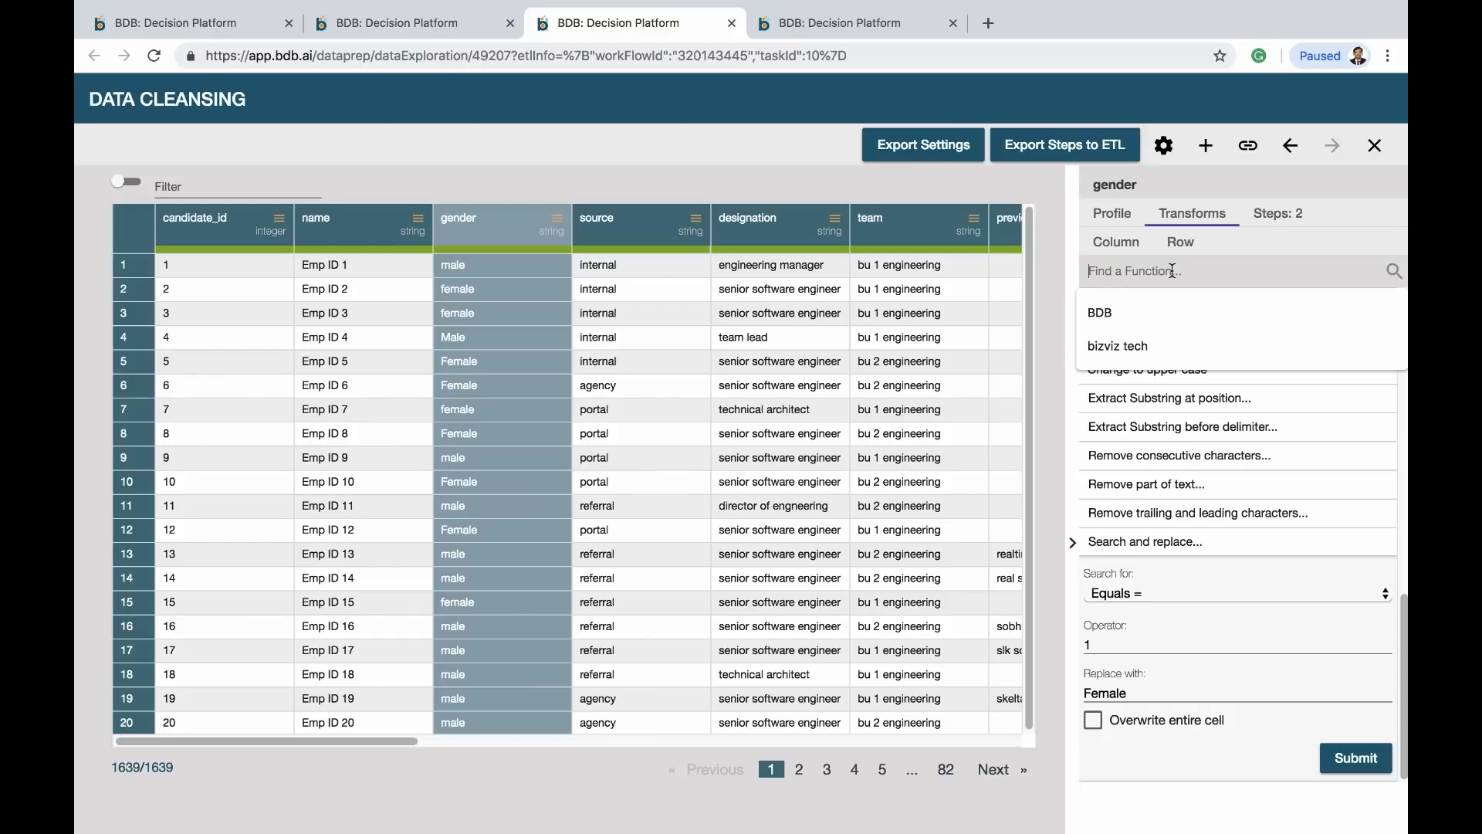
{"action": "type", "text": "tit"}
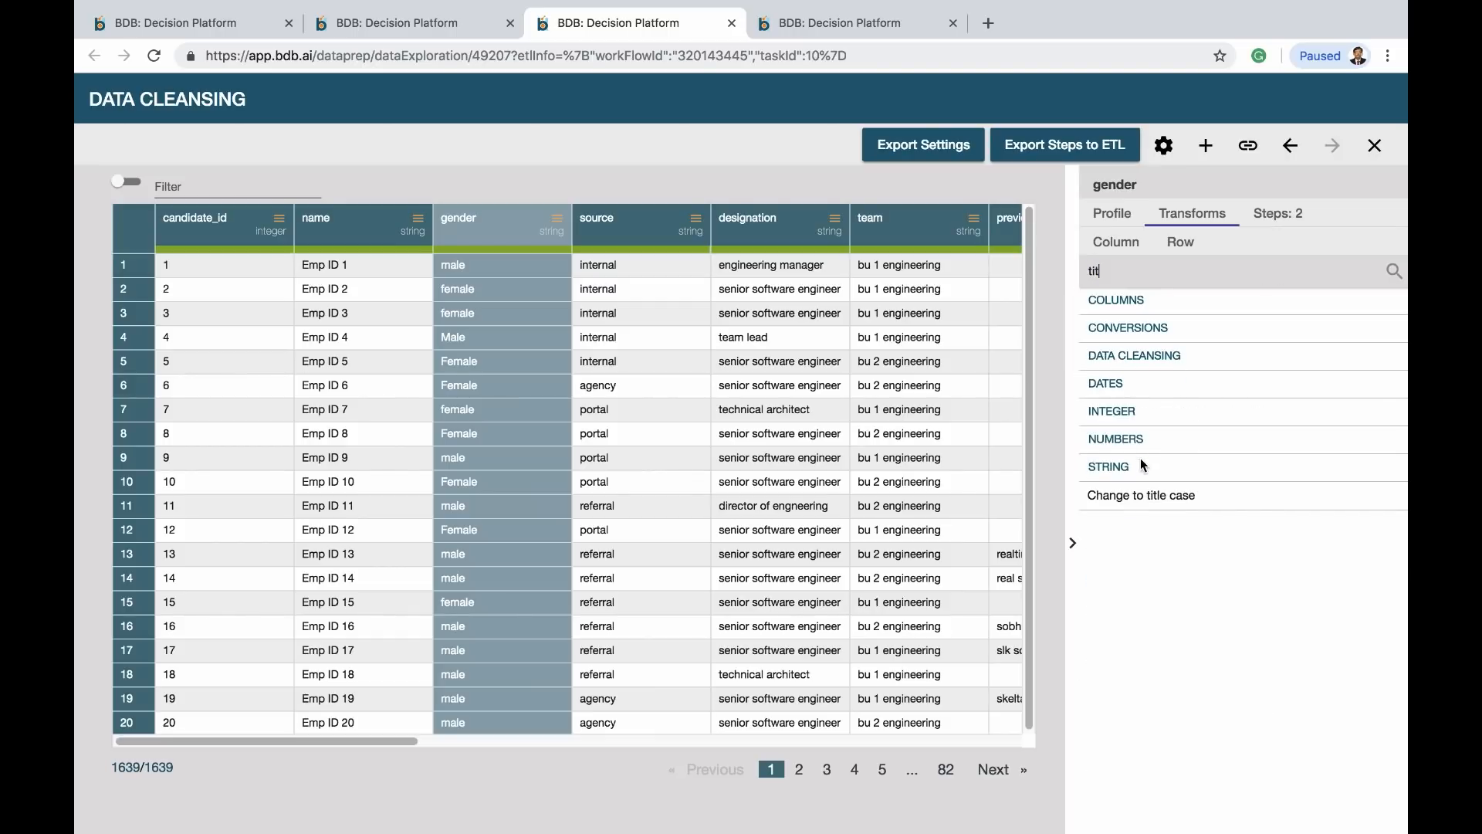
{"action": "left_click", "coordinate": [1122, 502]}
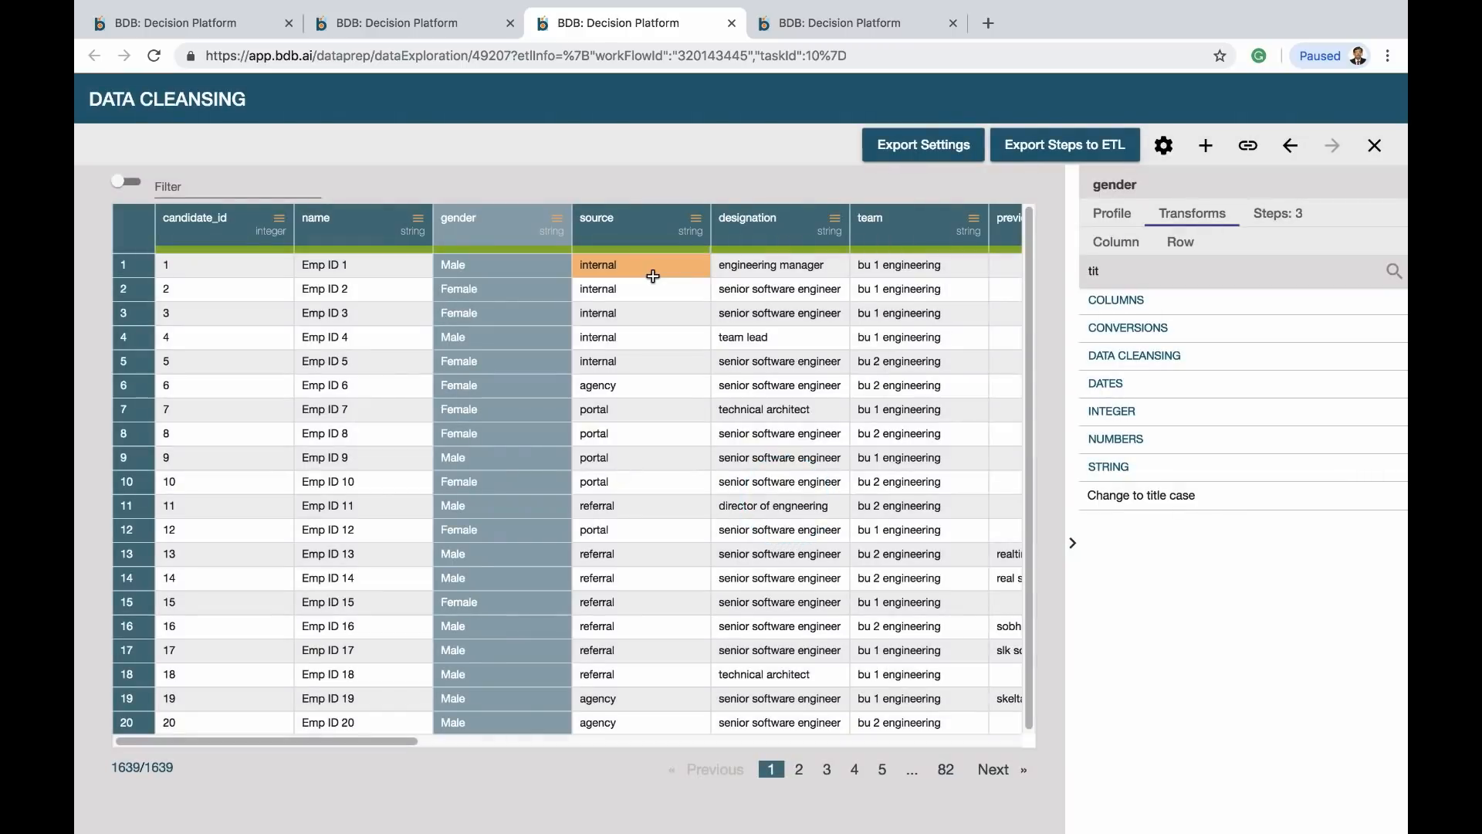
{"action": "left_click", "coordinate": [654, 276]}
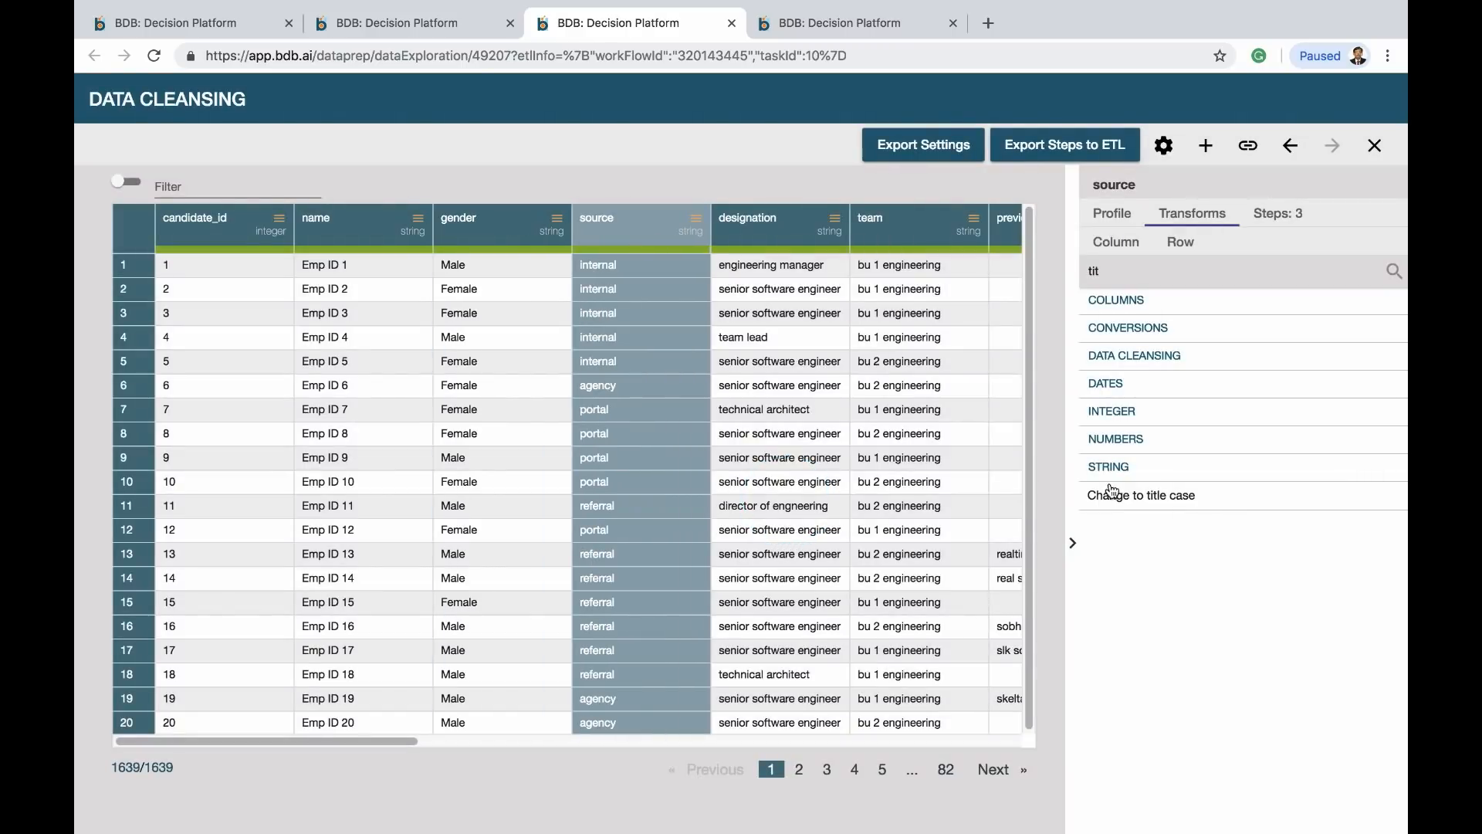
{"action": "left_click", "coordinate": [1153, 514]}
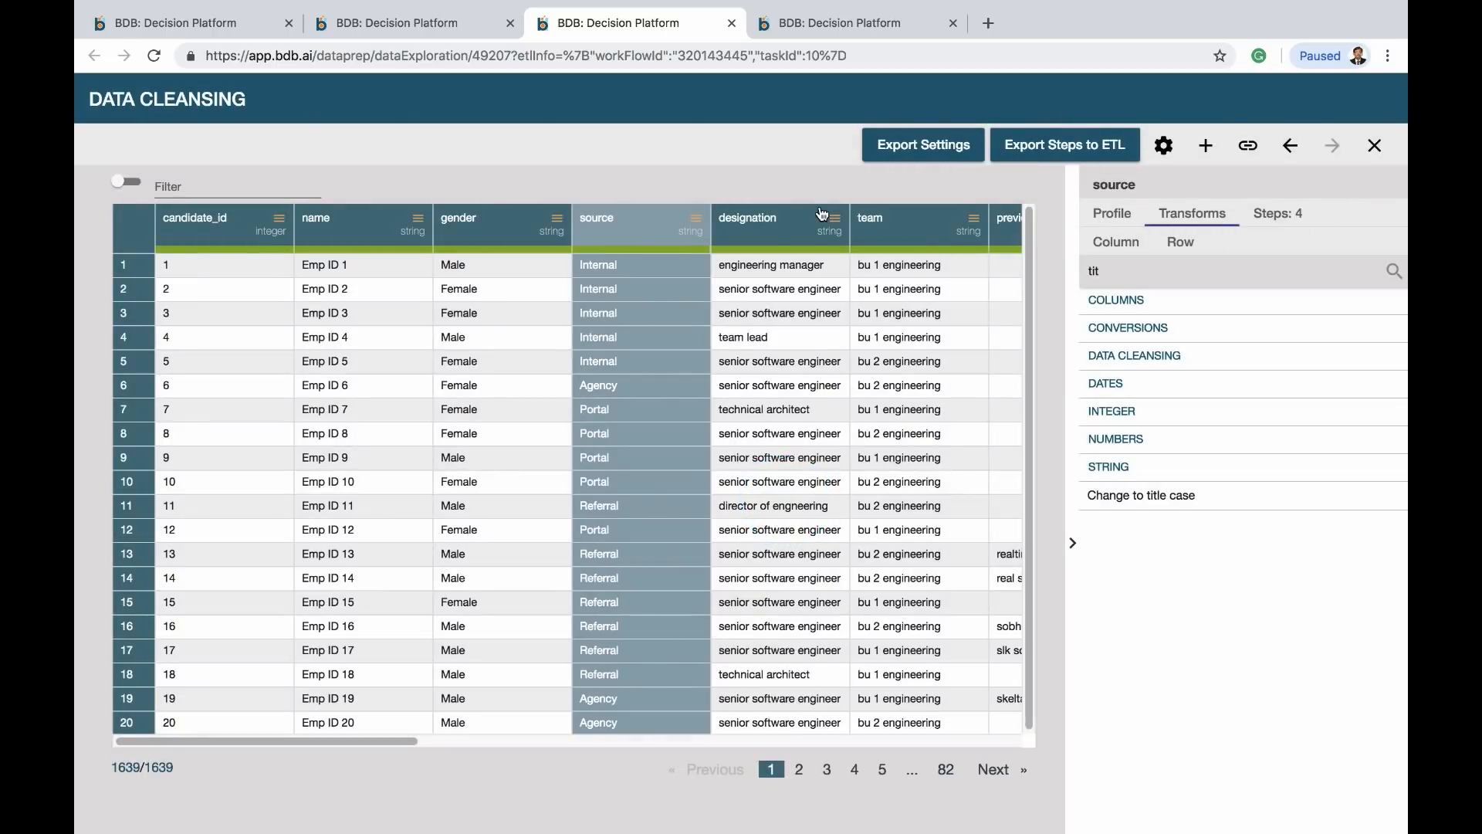
{"action": "left_click", "coordinate": [764, 238]}
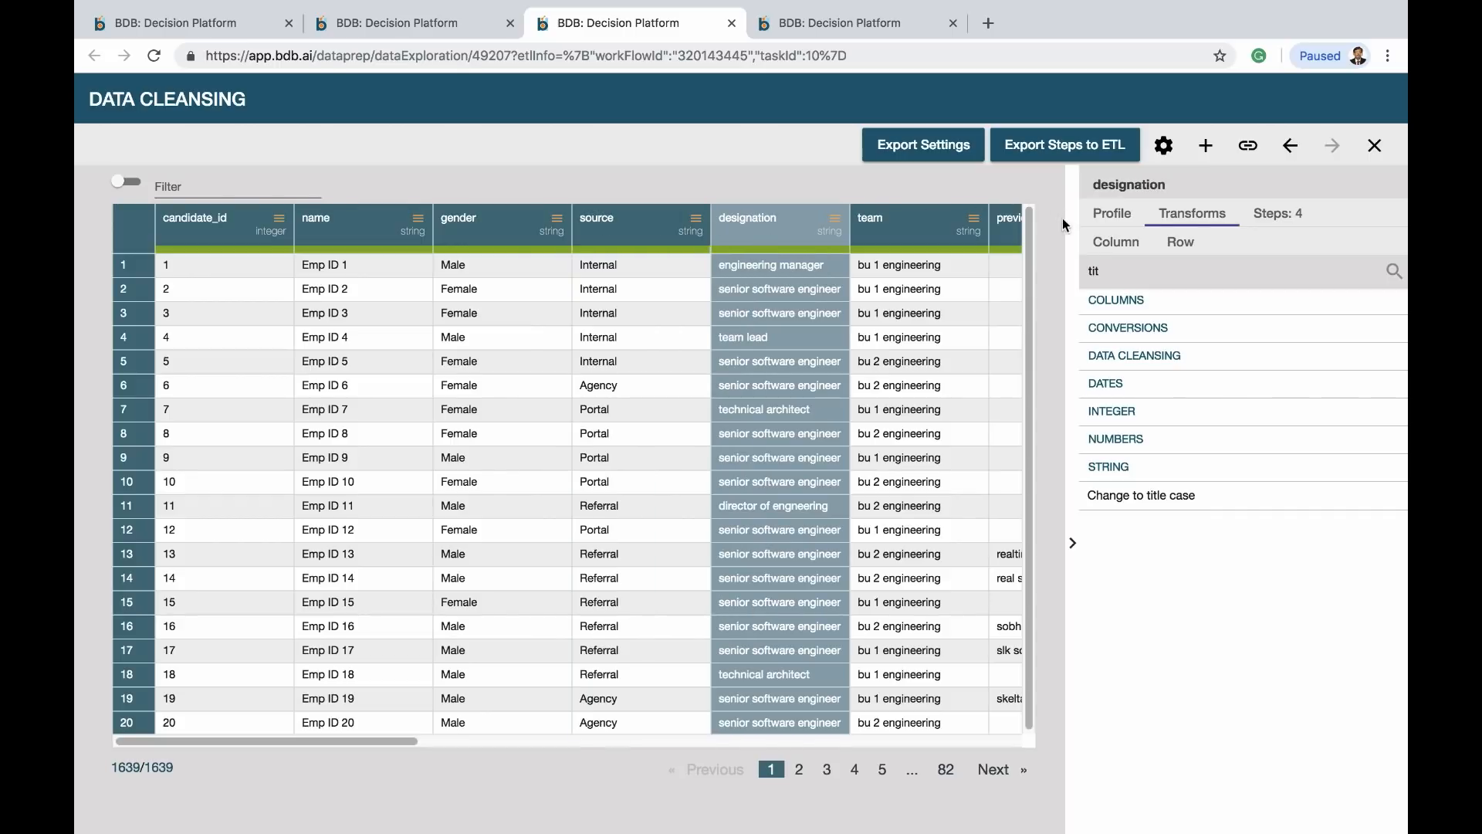
{"action": "left_click", "coordinate": [1112, 500]}
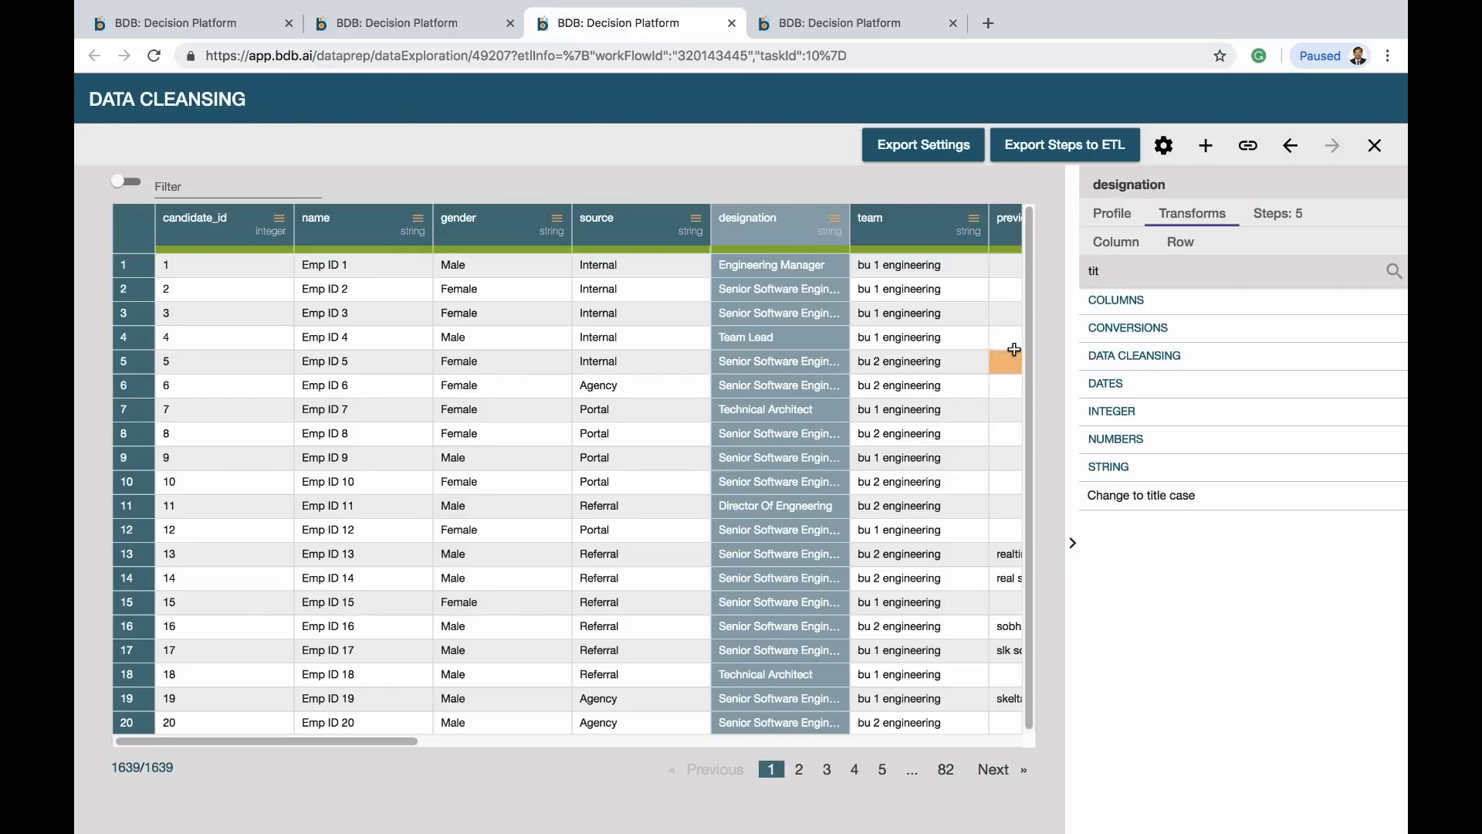
{"action": "left_click", "coordinate": [910, 230]}
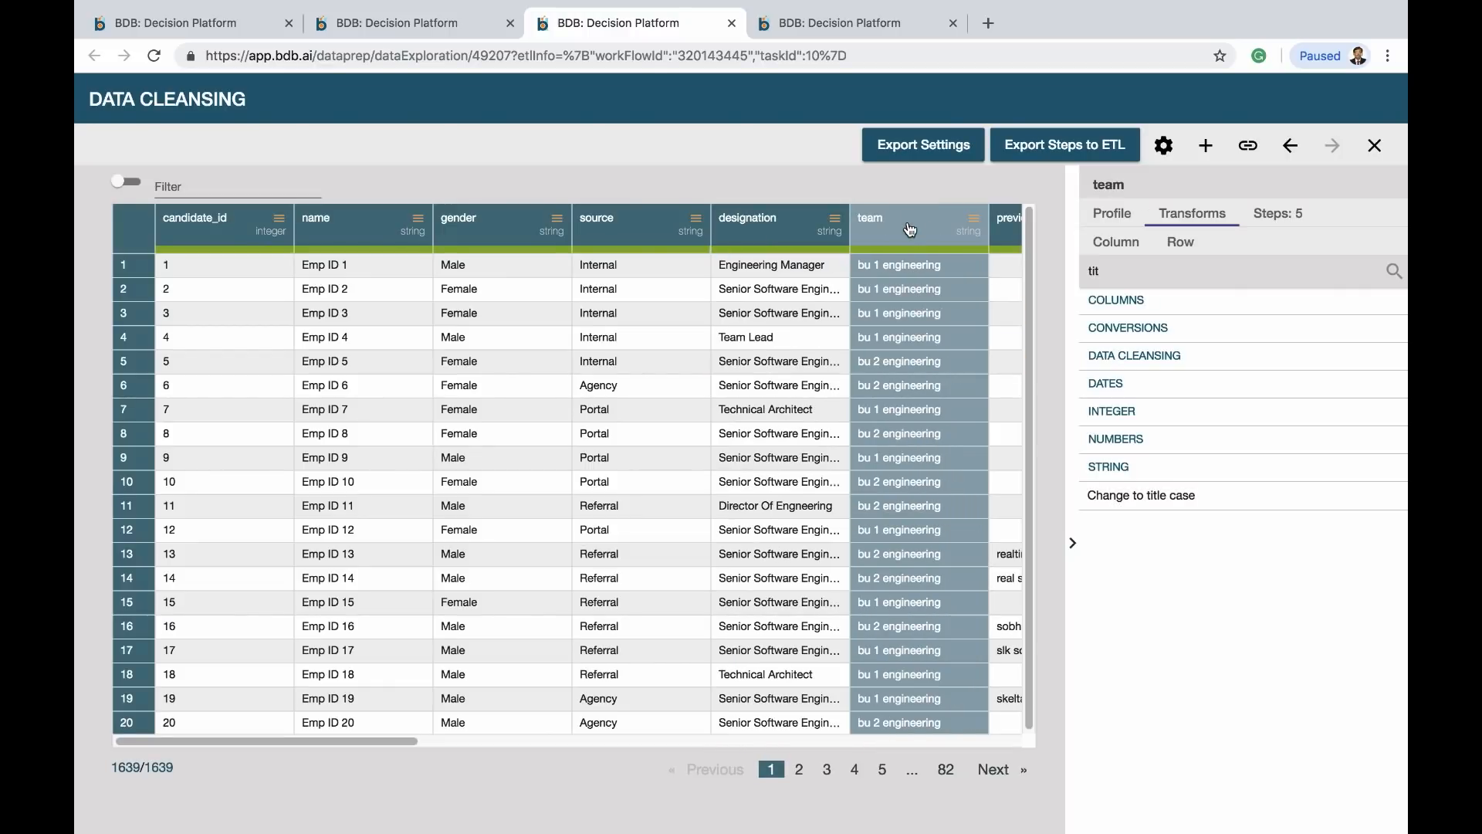
{"action": "left_click", "coordinate": [1141, 502]}
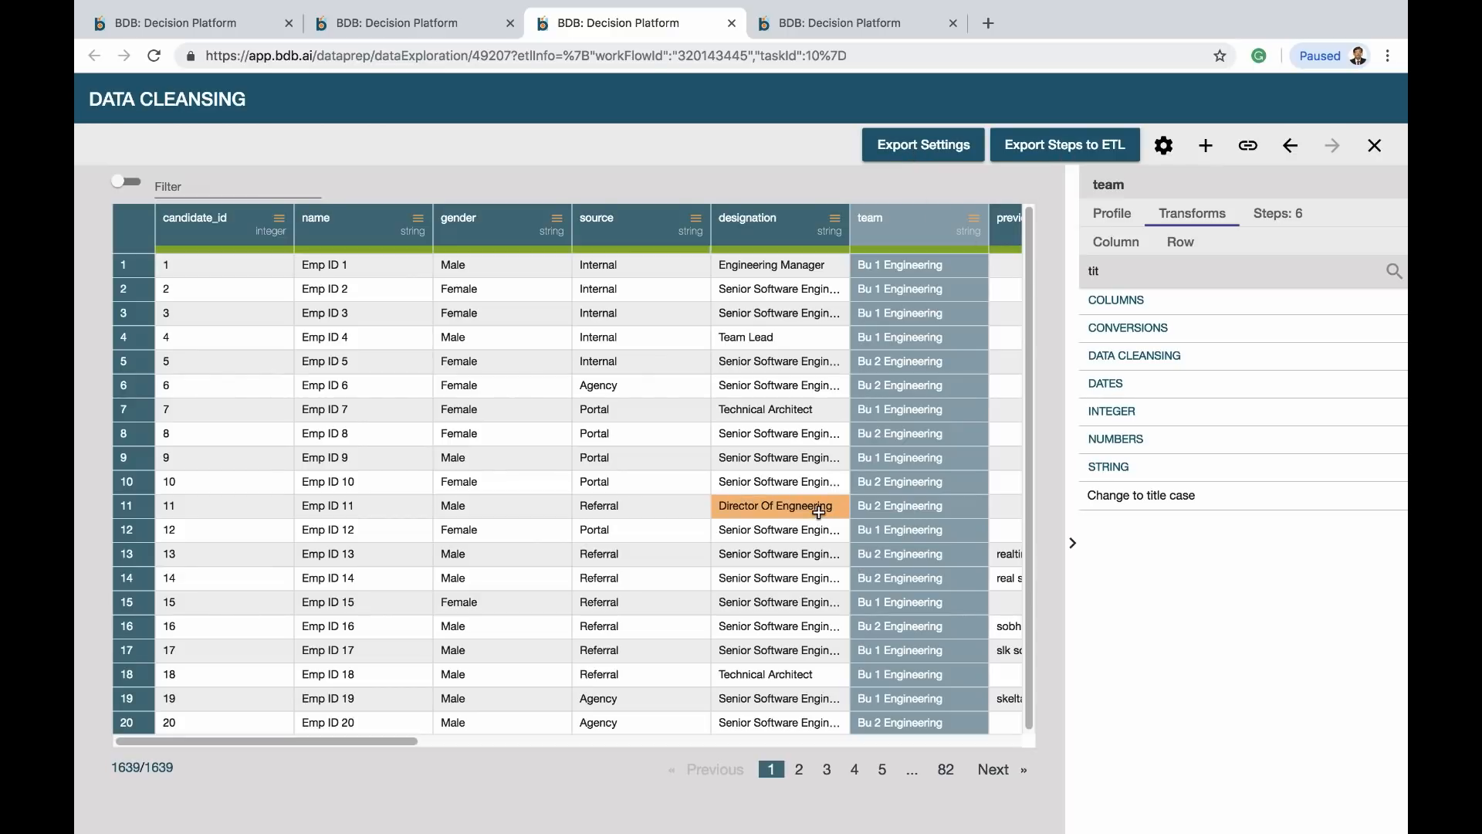
Select the actual_joining_date column and bring up the Search and replace transform
{"action": "scroll", "coordinate": [789, 438], "scroll_direction": "right", "scroll_amount": 5}
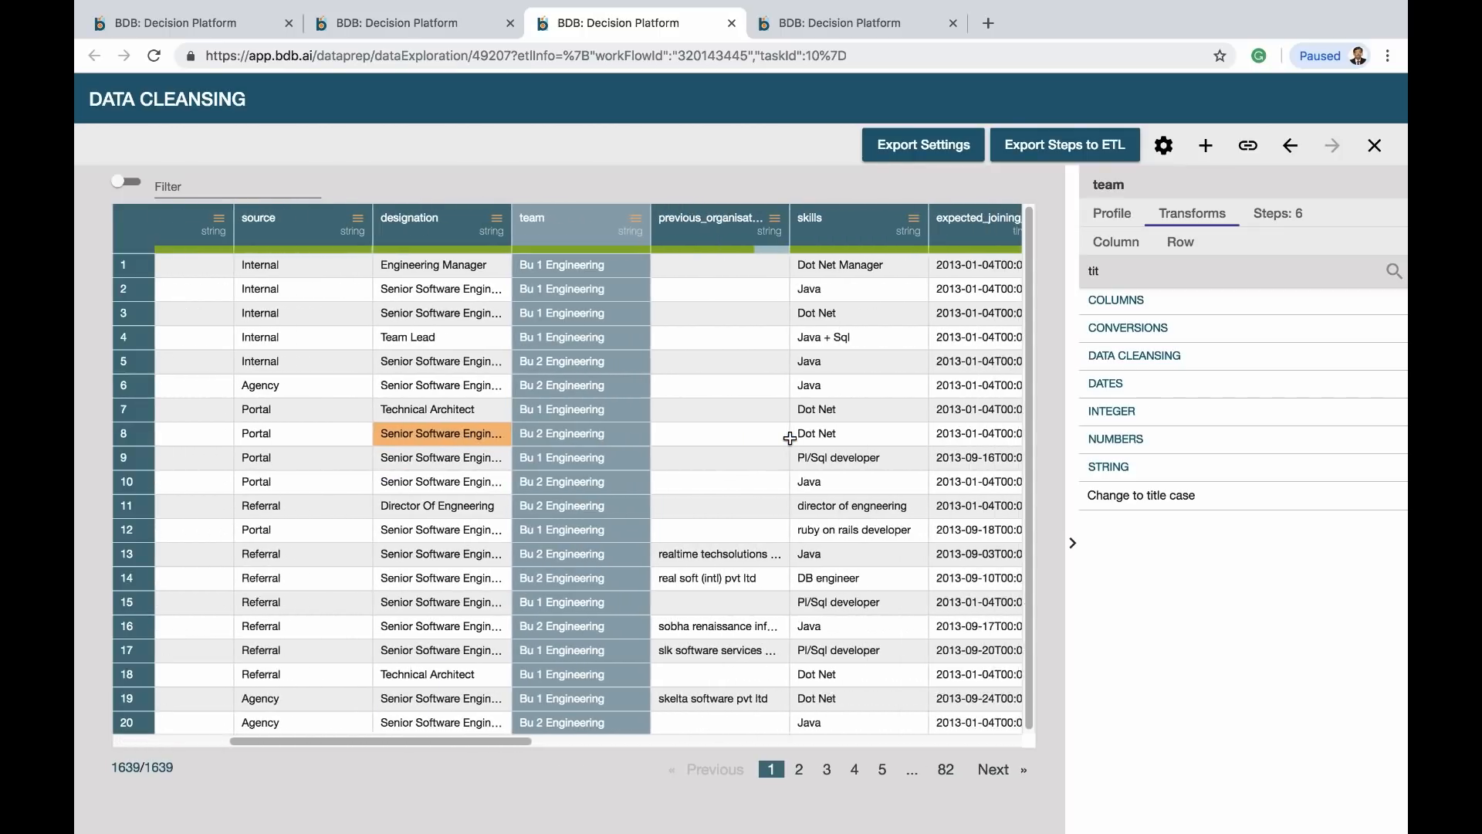
{"action": "scroll", "coordinate": [789, 439], "scroll_direction": "right", "scroll_amount": 6}
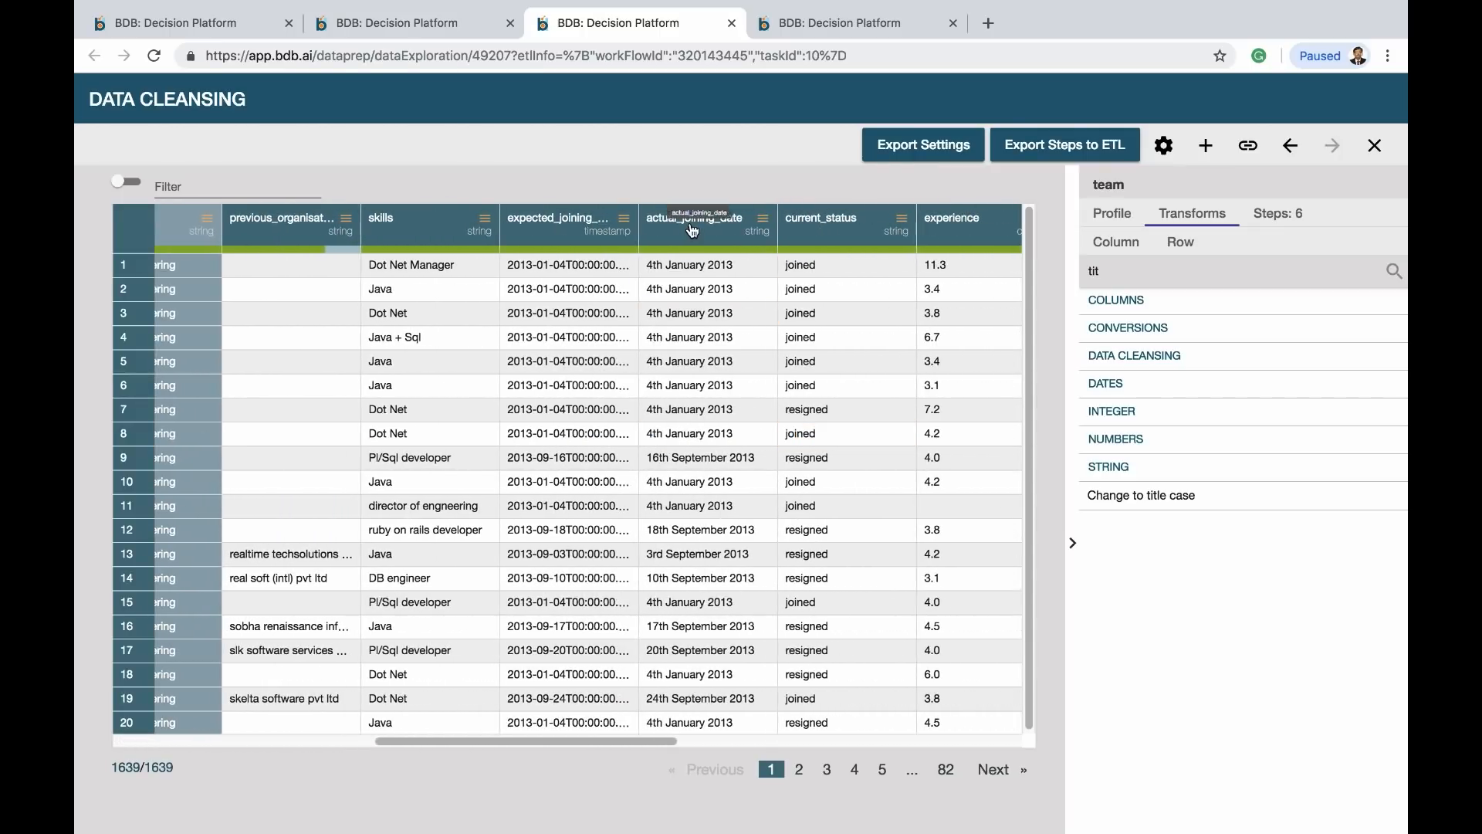
{"action": "left_click", "coordinate": [692, 230]}
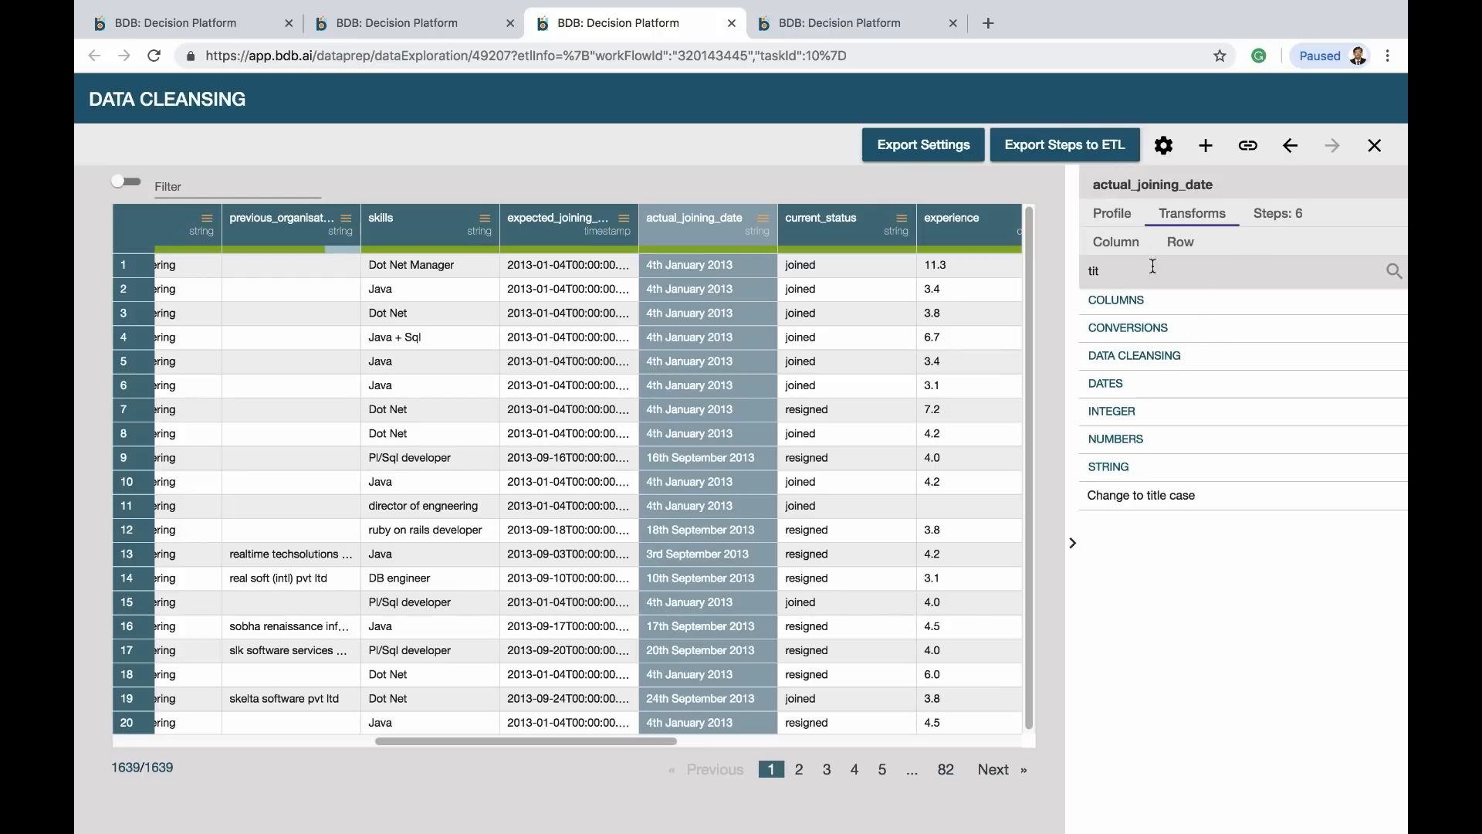
{"action": "key", "text": "BackSpace"}
{"action": "key", "text": "BackSpace"}
{"action": "key", "text": "BackSpace"}
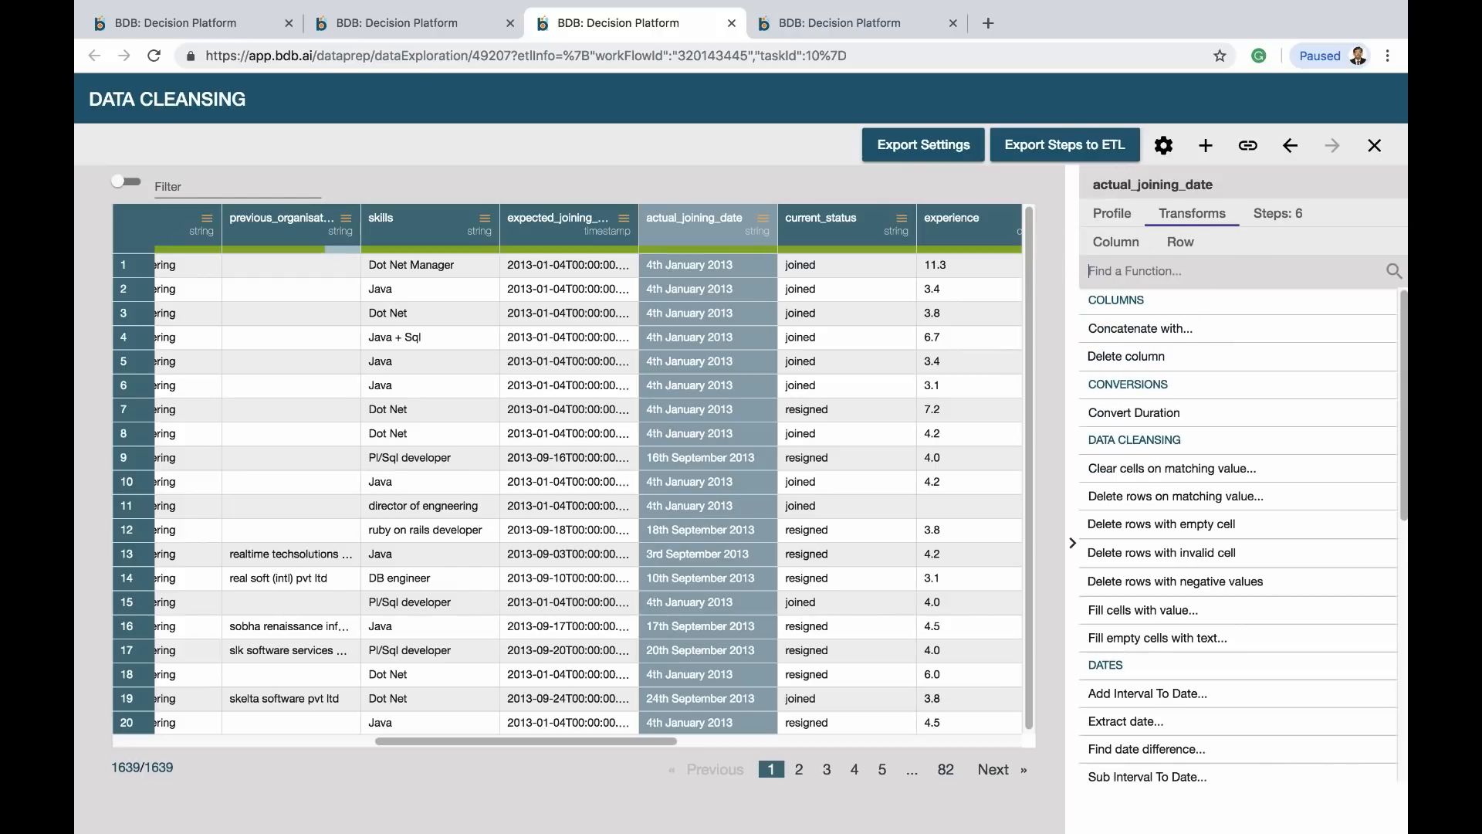
{"action": "scroll", "coordinate": [1224, 678], "scroll_direction": "down", "scroll_amount": 7}
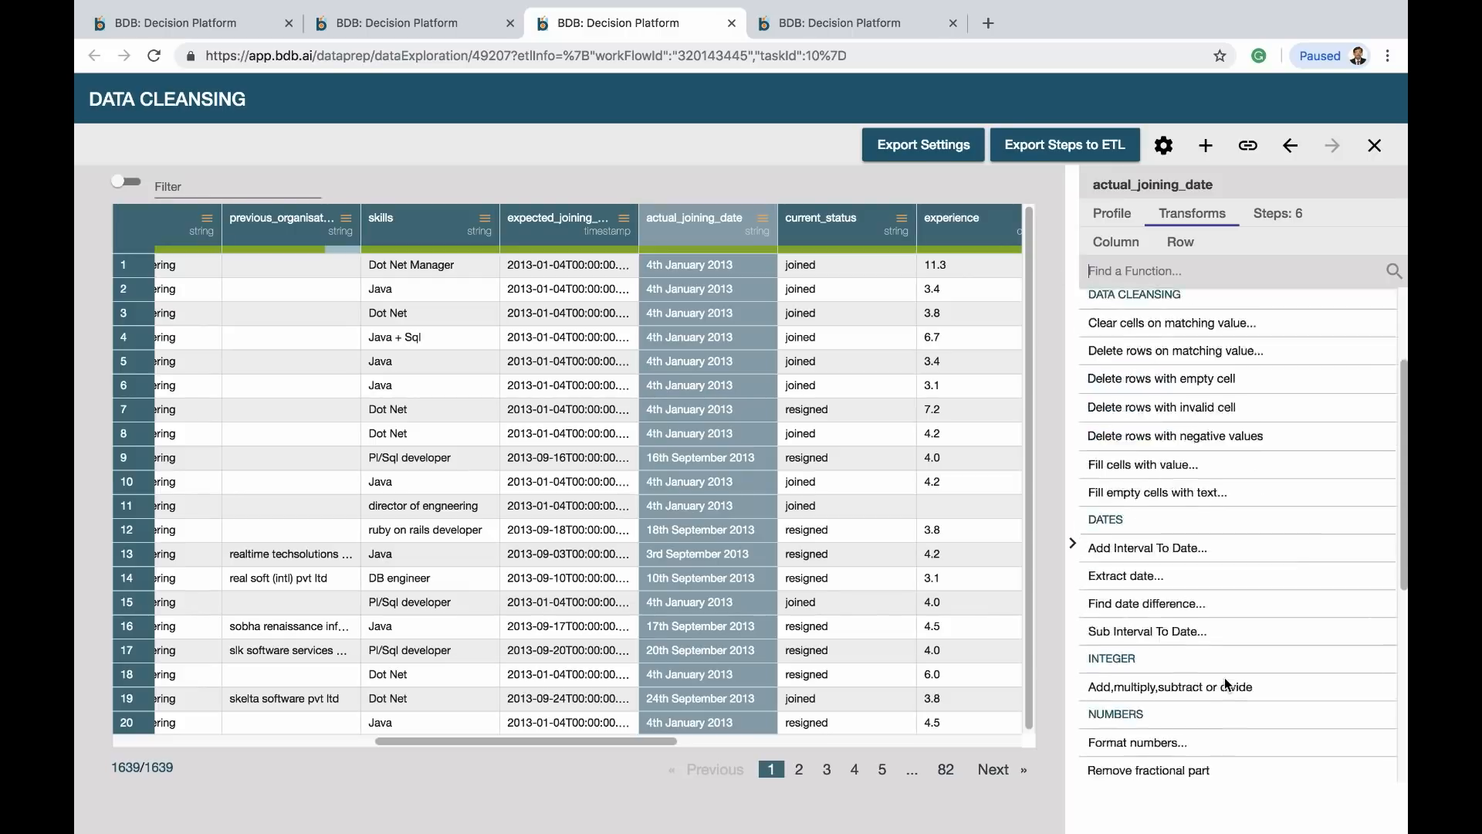
{"action": "left_click", "coordinate": [1164, 769]}
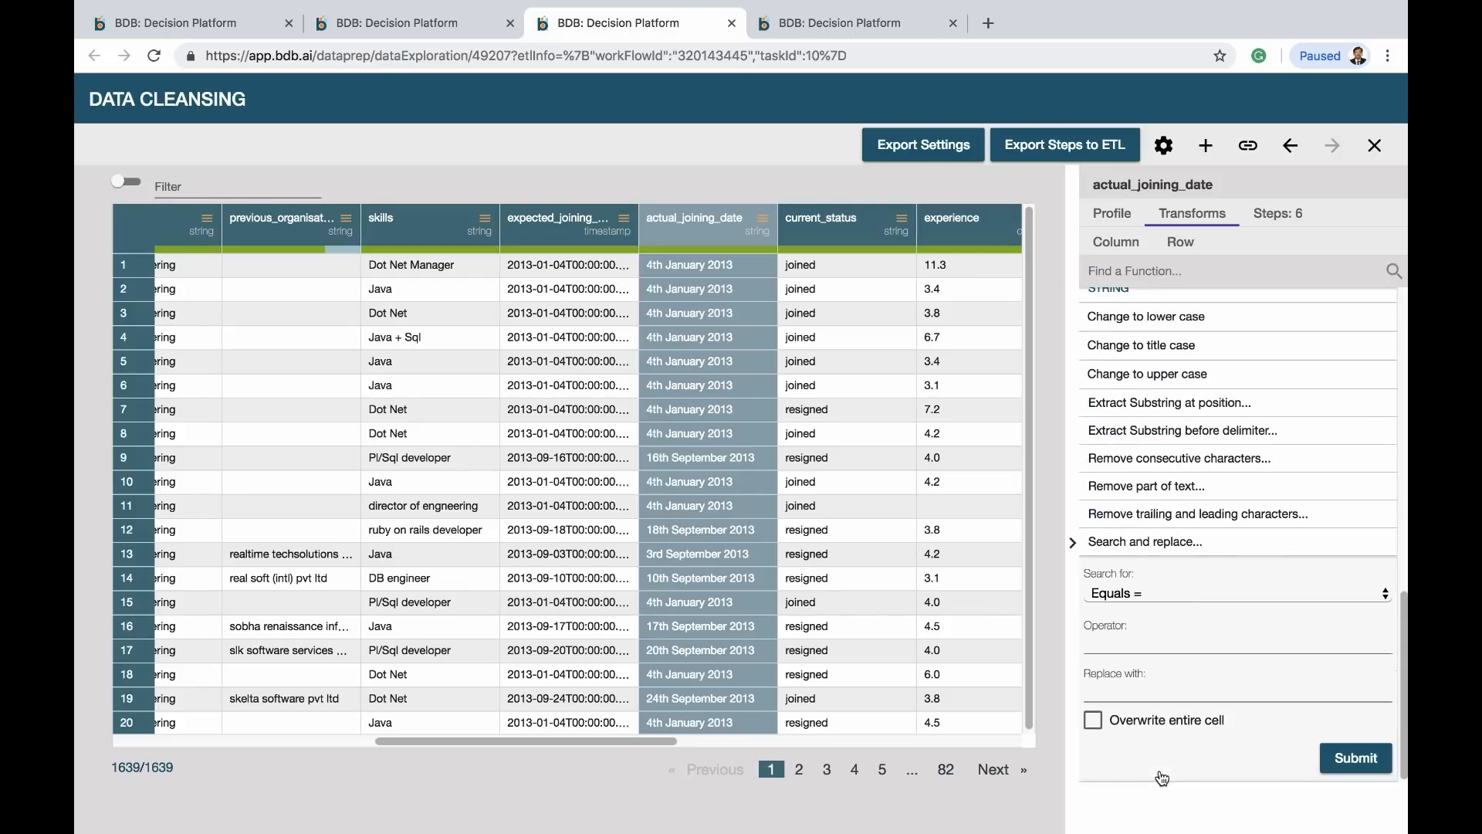
Strip ordinal suffixes using regex (?<=[0-9])(?:st|nd|rd|th|)\s with an empty replacement
{"action": "left_click", "coordinate": [1173, 588]}
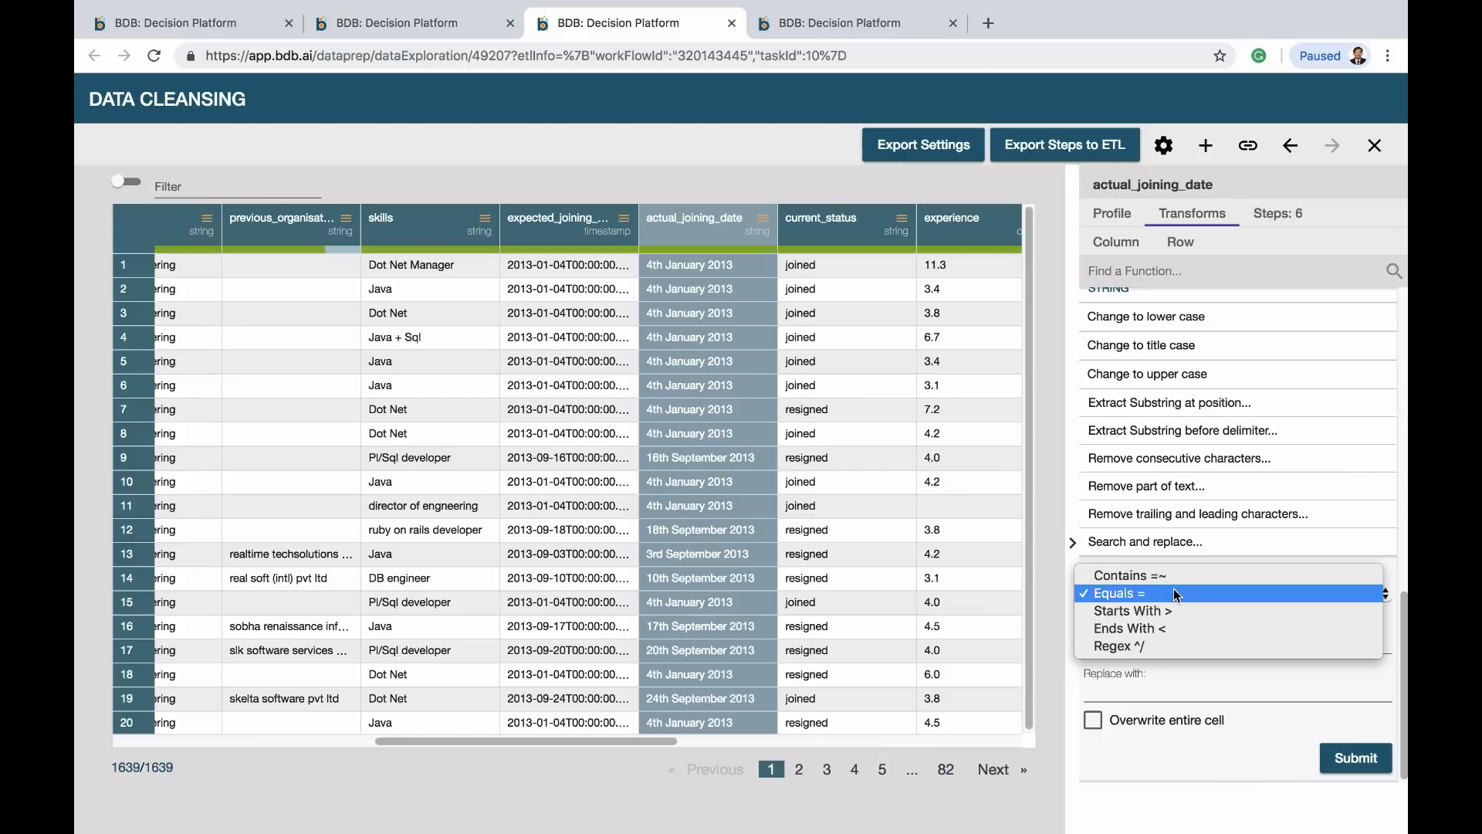
{"action": "left_click", "coordinate": [1142, 643]}
{"action": "left_click", "coordinate": [1124, 644]}
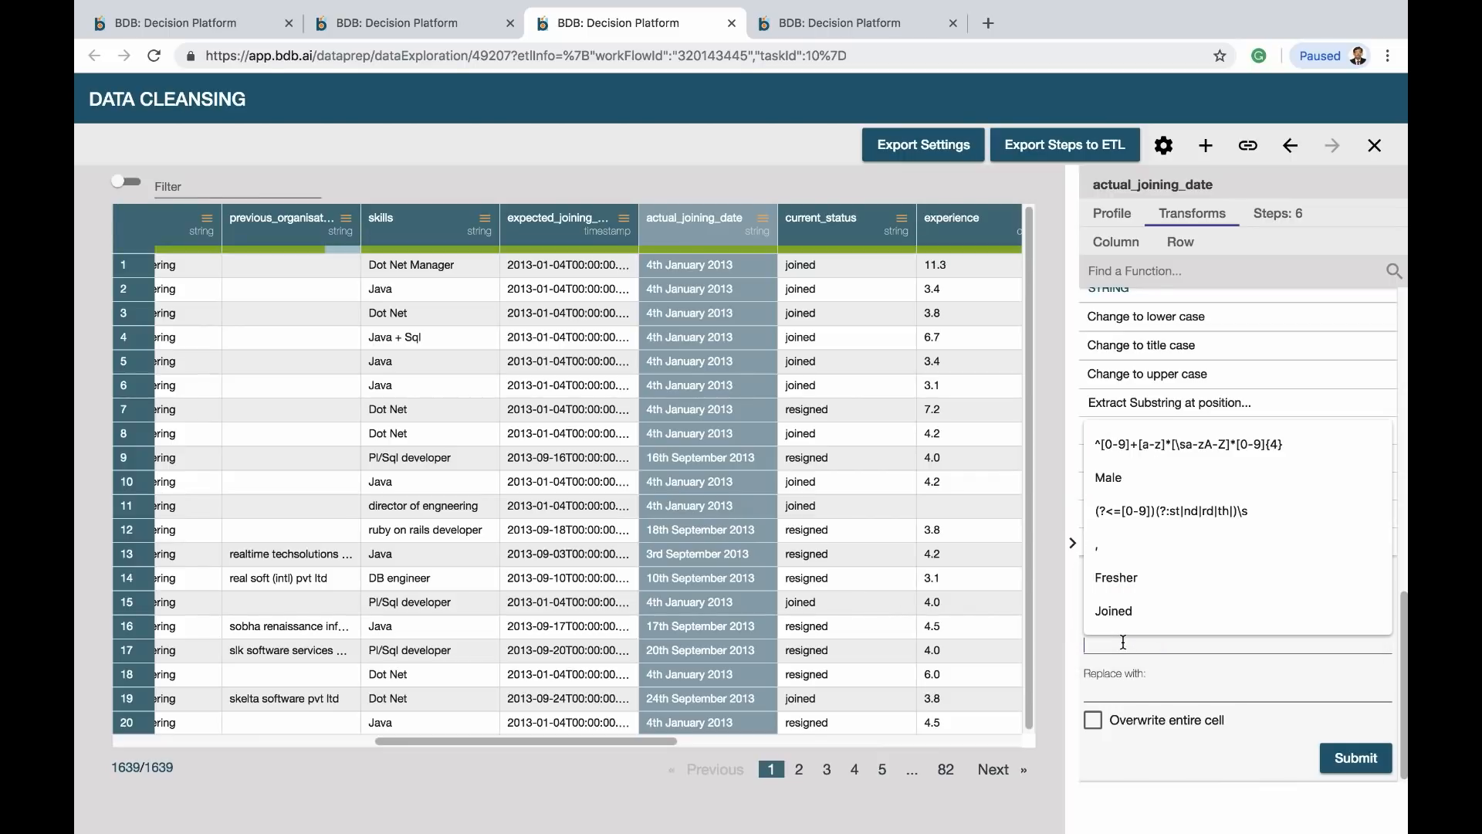
{"action": "left_click", "coordinate": [1195, 510]}
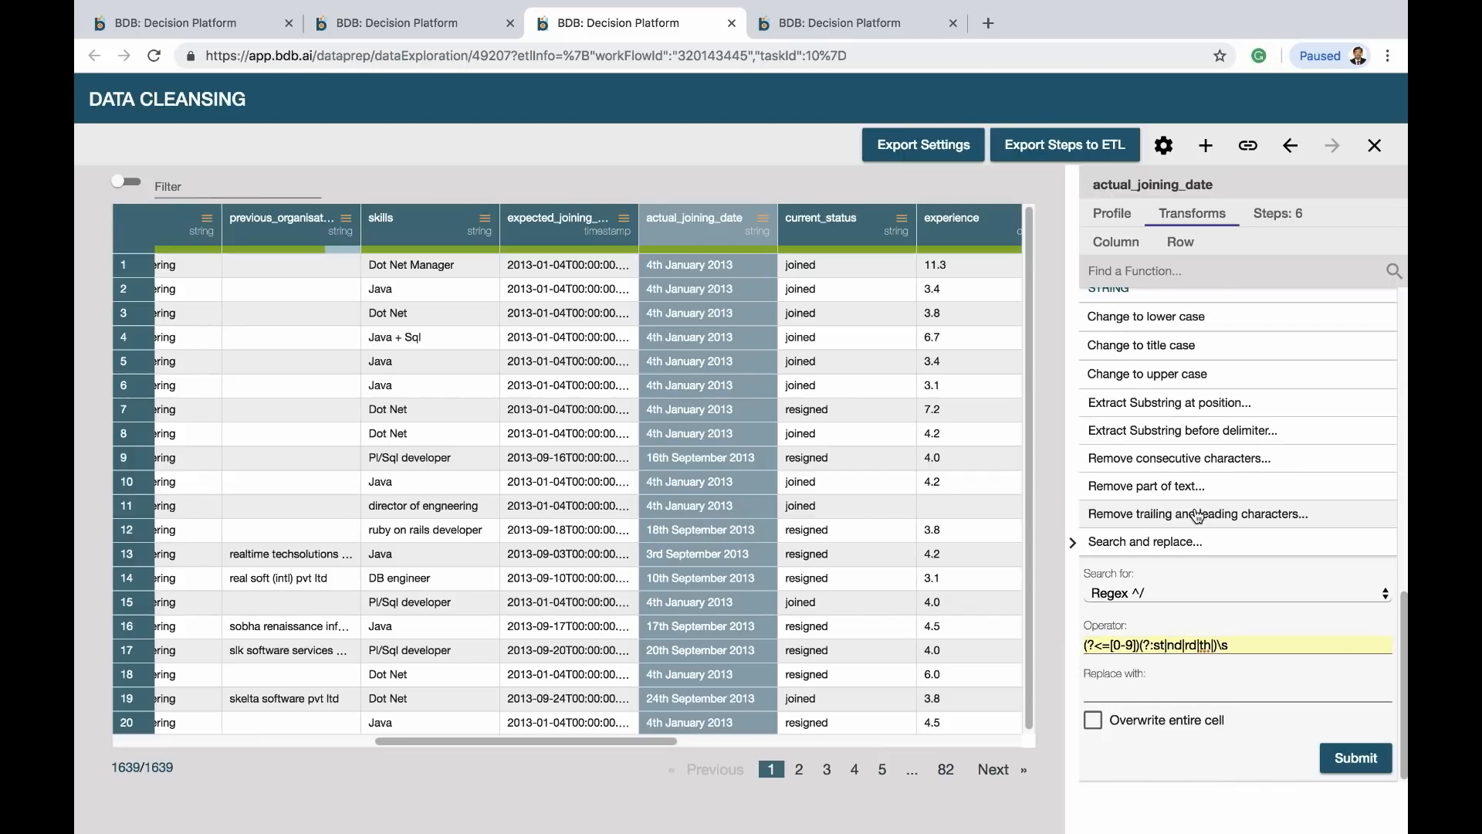
{"action": "left_click", "coordinate": [1134, 687]}
{"action": "key", "text": "Escape"}
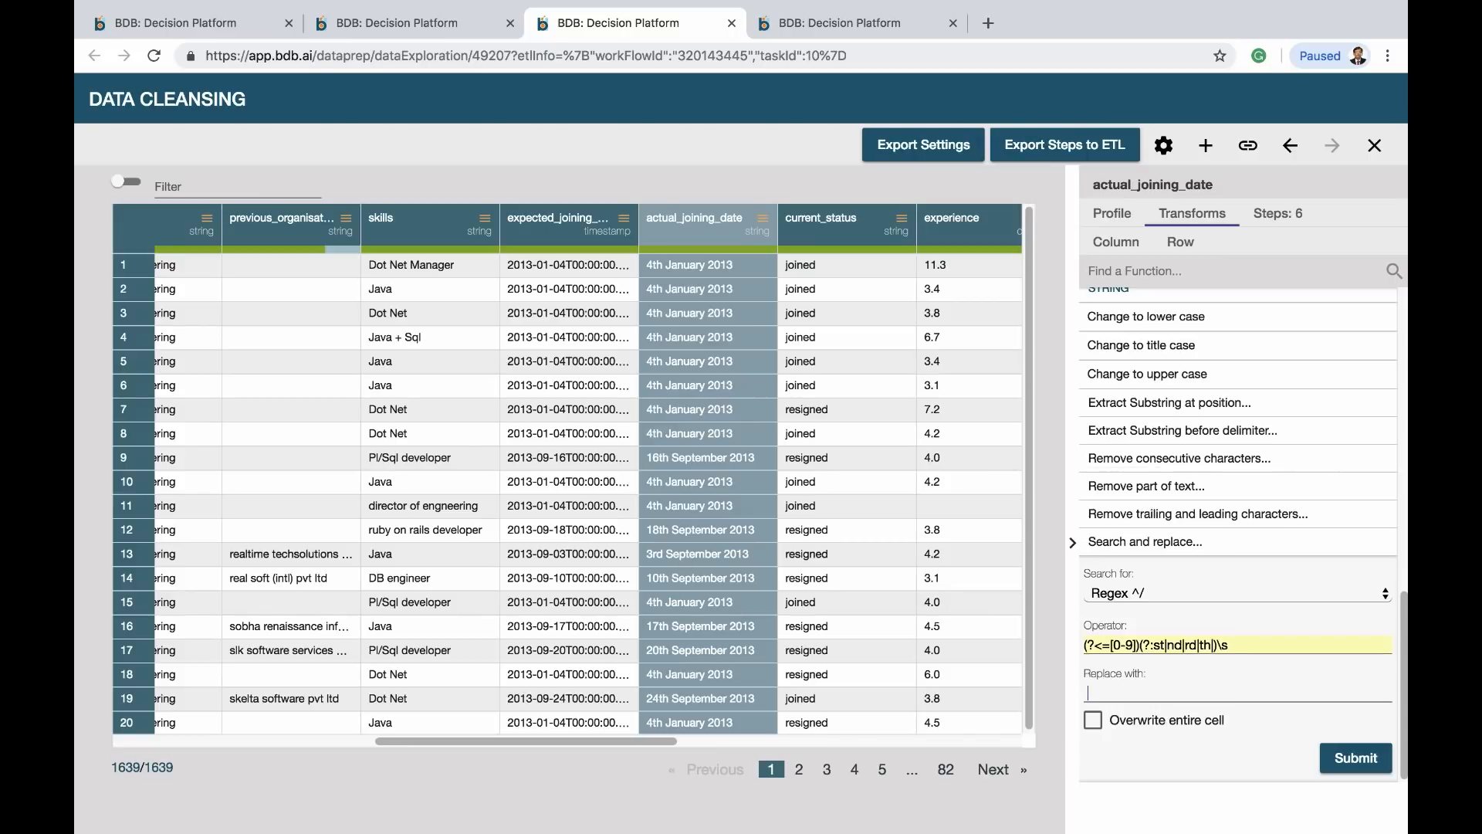
{"action": "left_click", "coordinate": [1352, 760]}
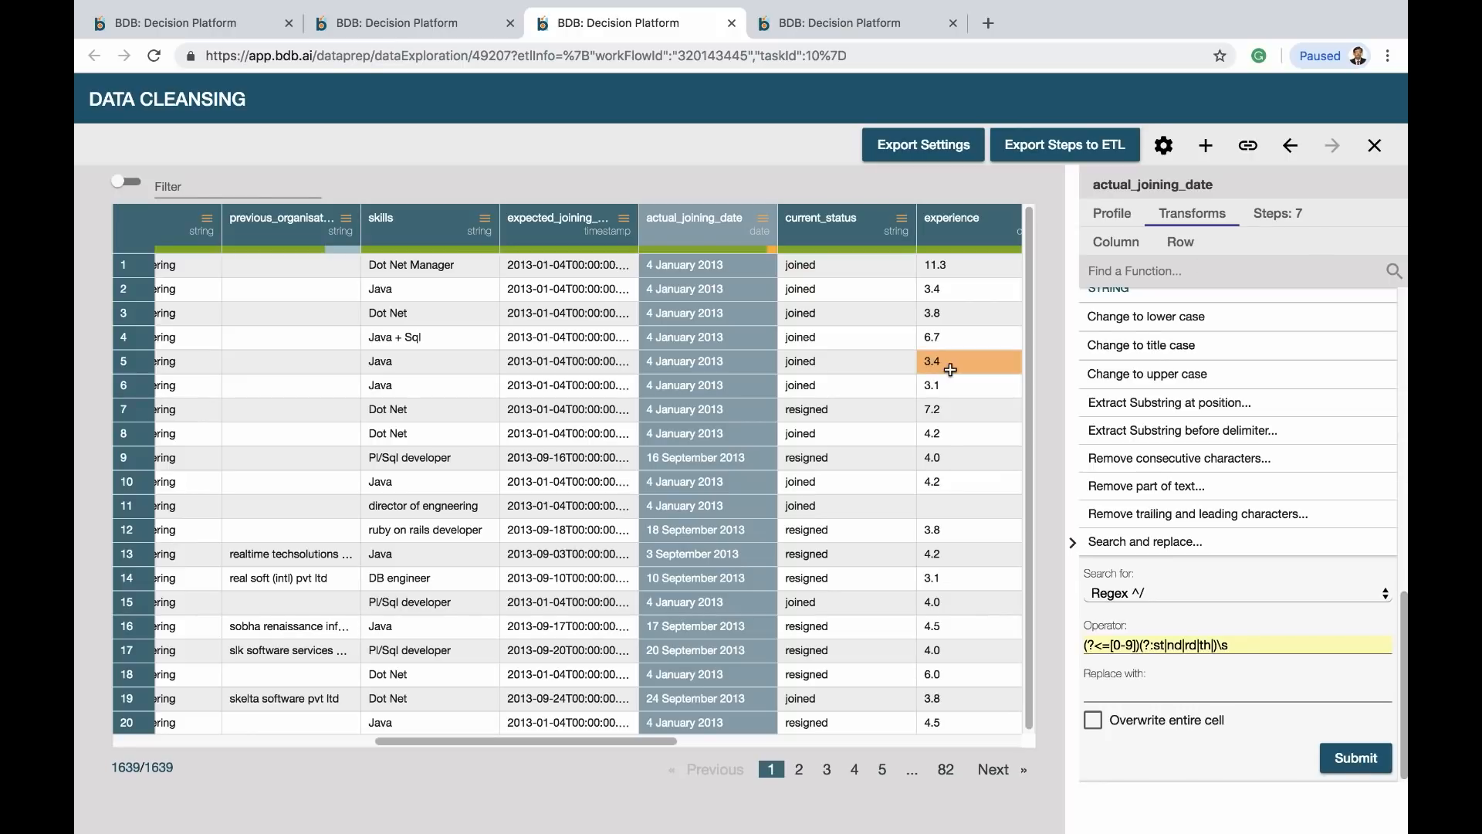
Fill the joining_status column with values from the actual_joining_date column
{"action": "left_click", "coordinate": [984, 741]}
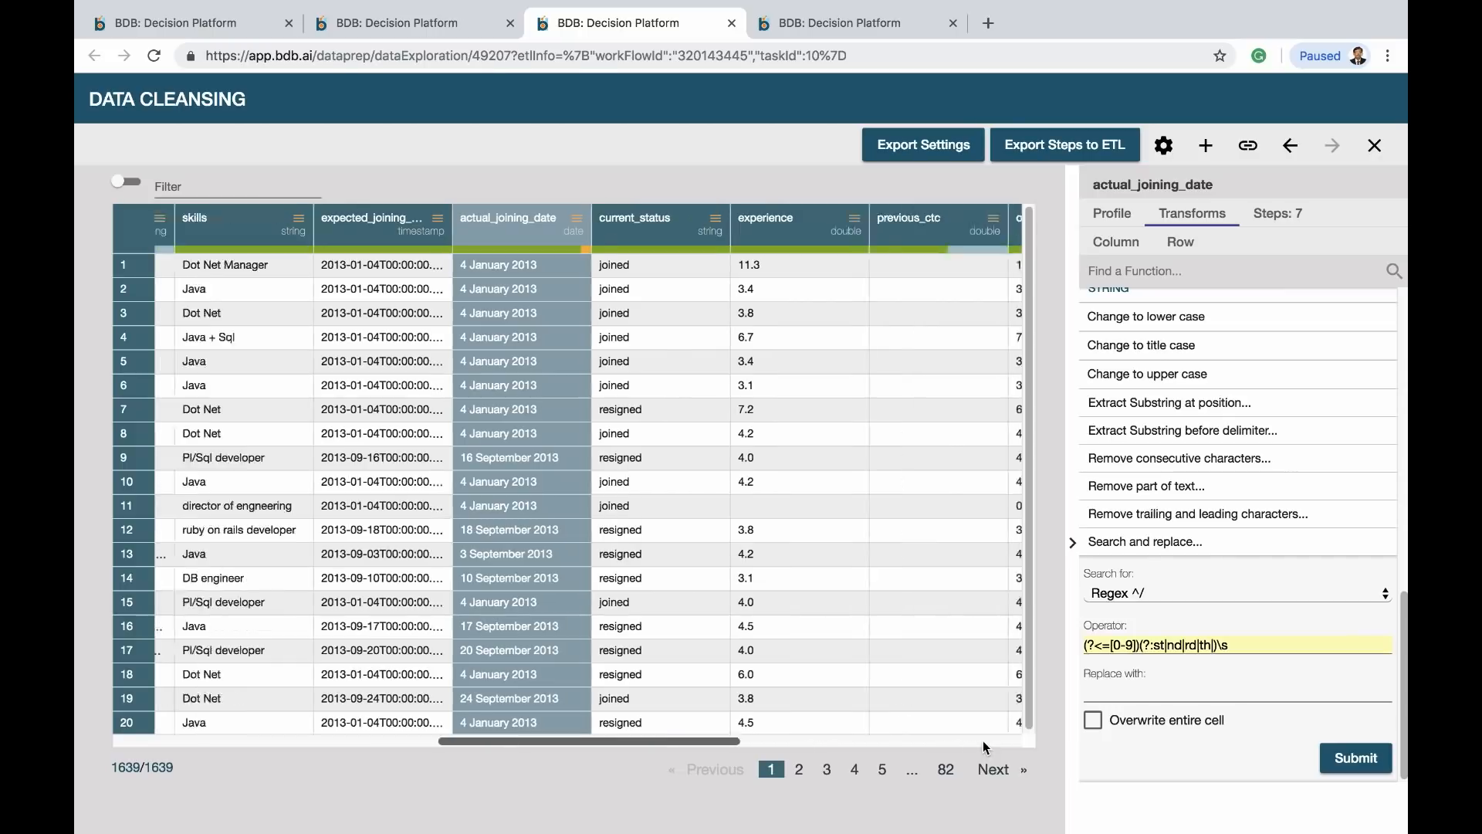
{"action": "left_click", "coordinate": [984, 741]}
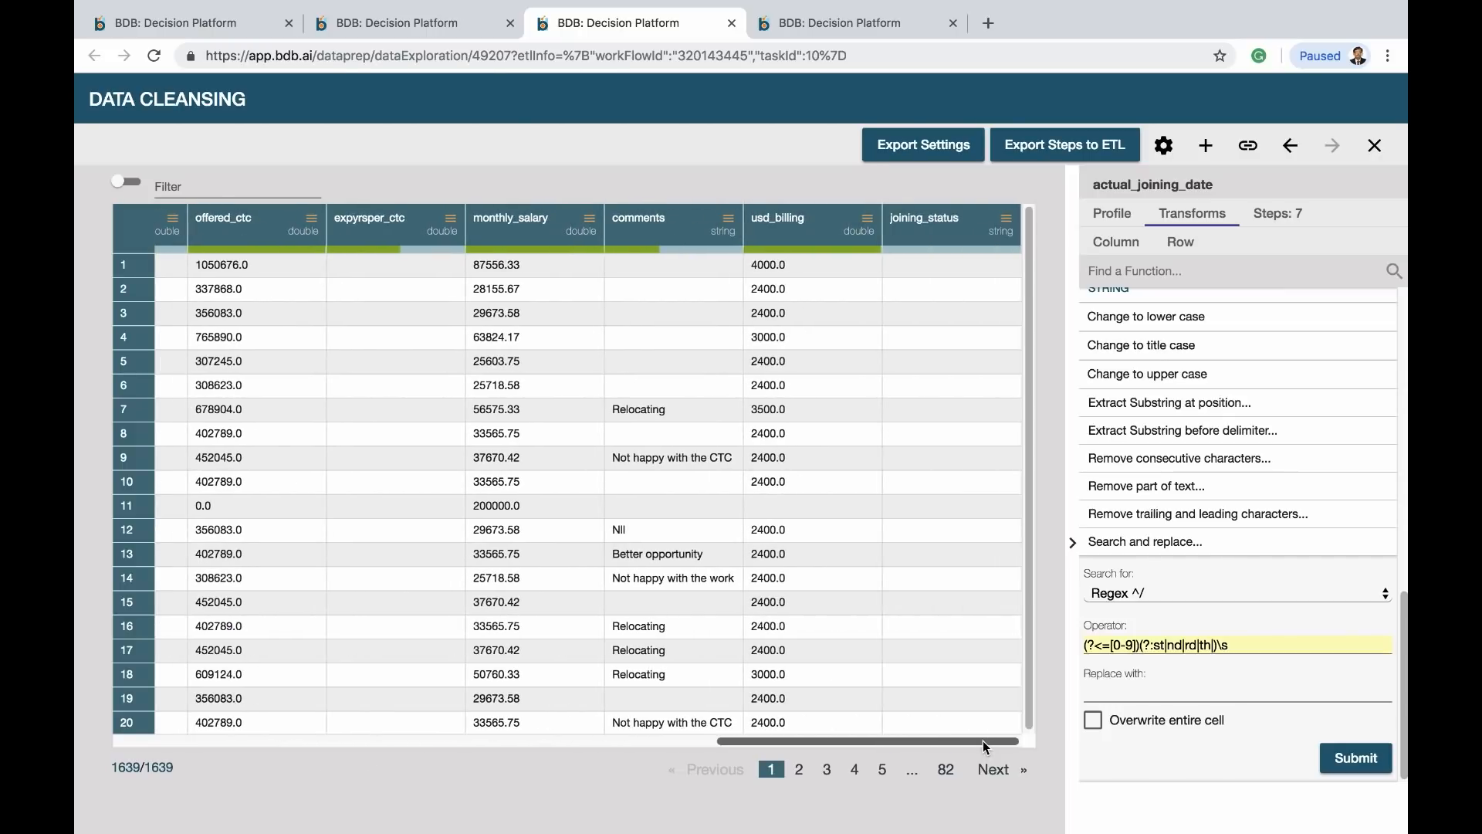
{"action": "left_click", "coordinate": [943, 238]}
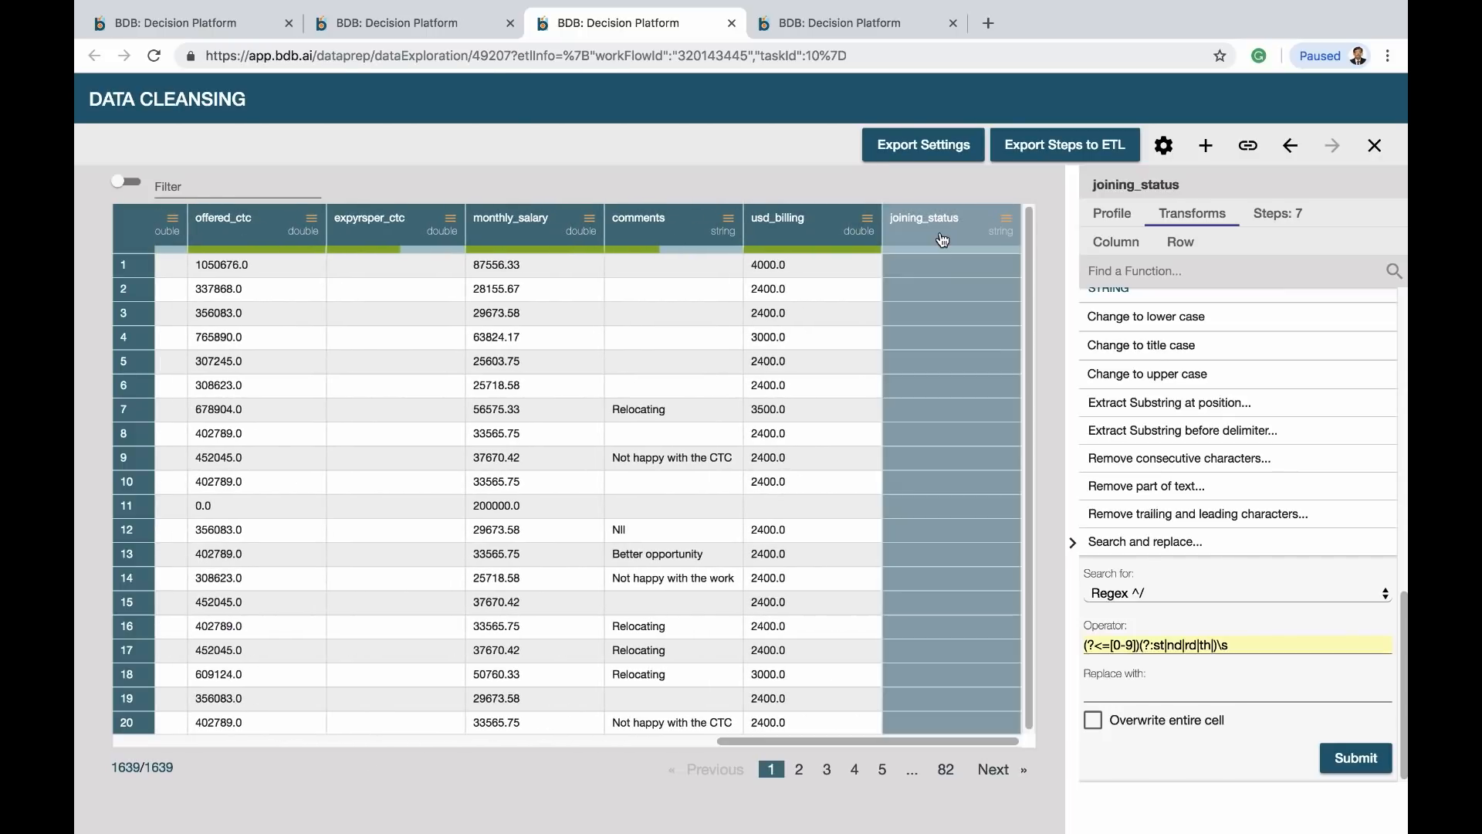
{"action": "left_click", "coordinate": [1158, 274]}
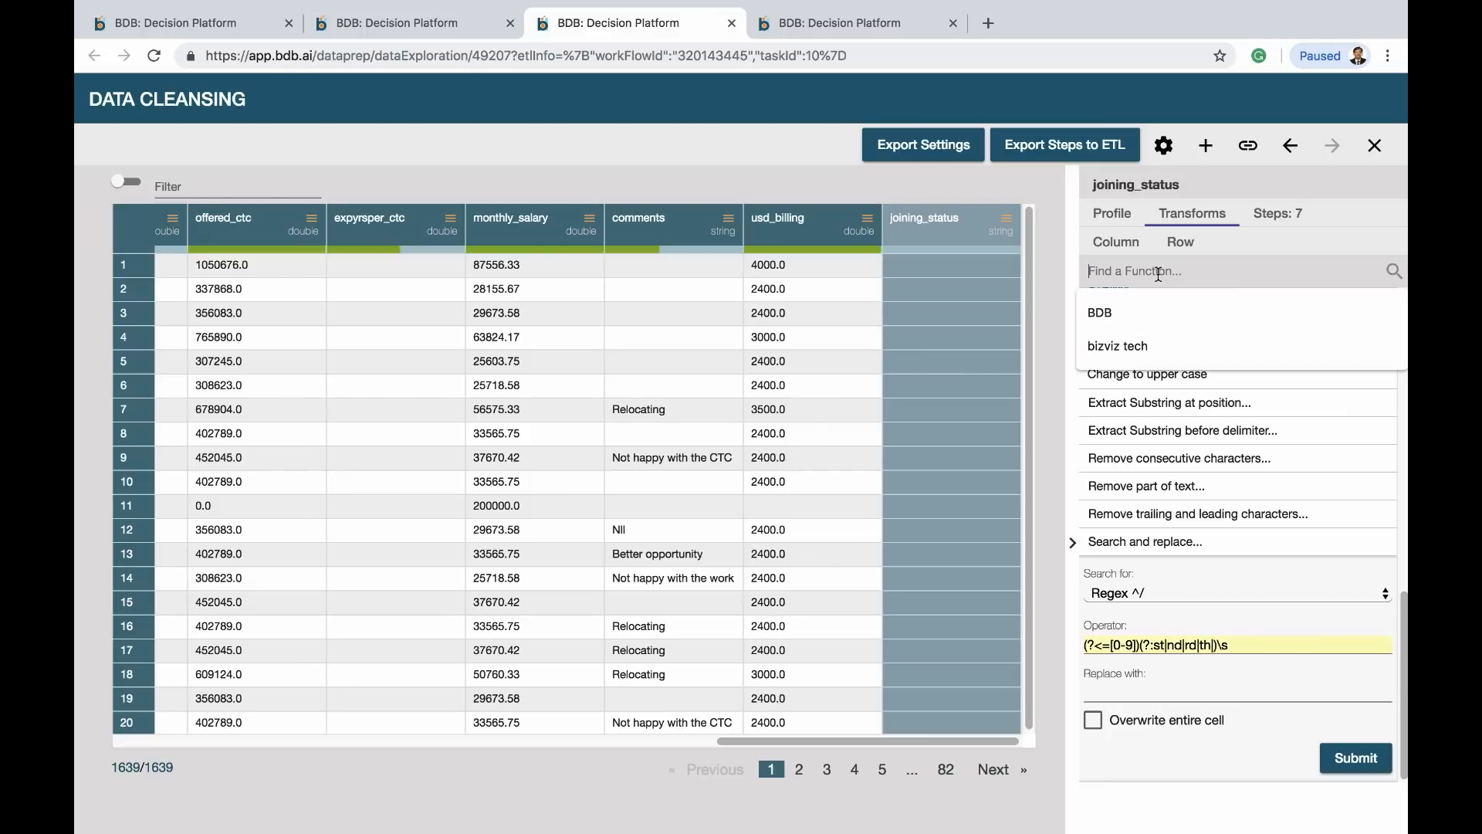
{"action": "scroll", "coordinate": [1293, 527], "scroll_direction": "up", "scroll_amount": 10}
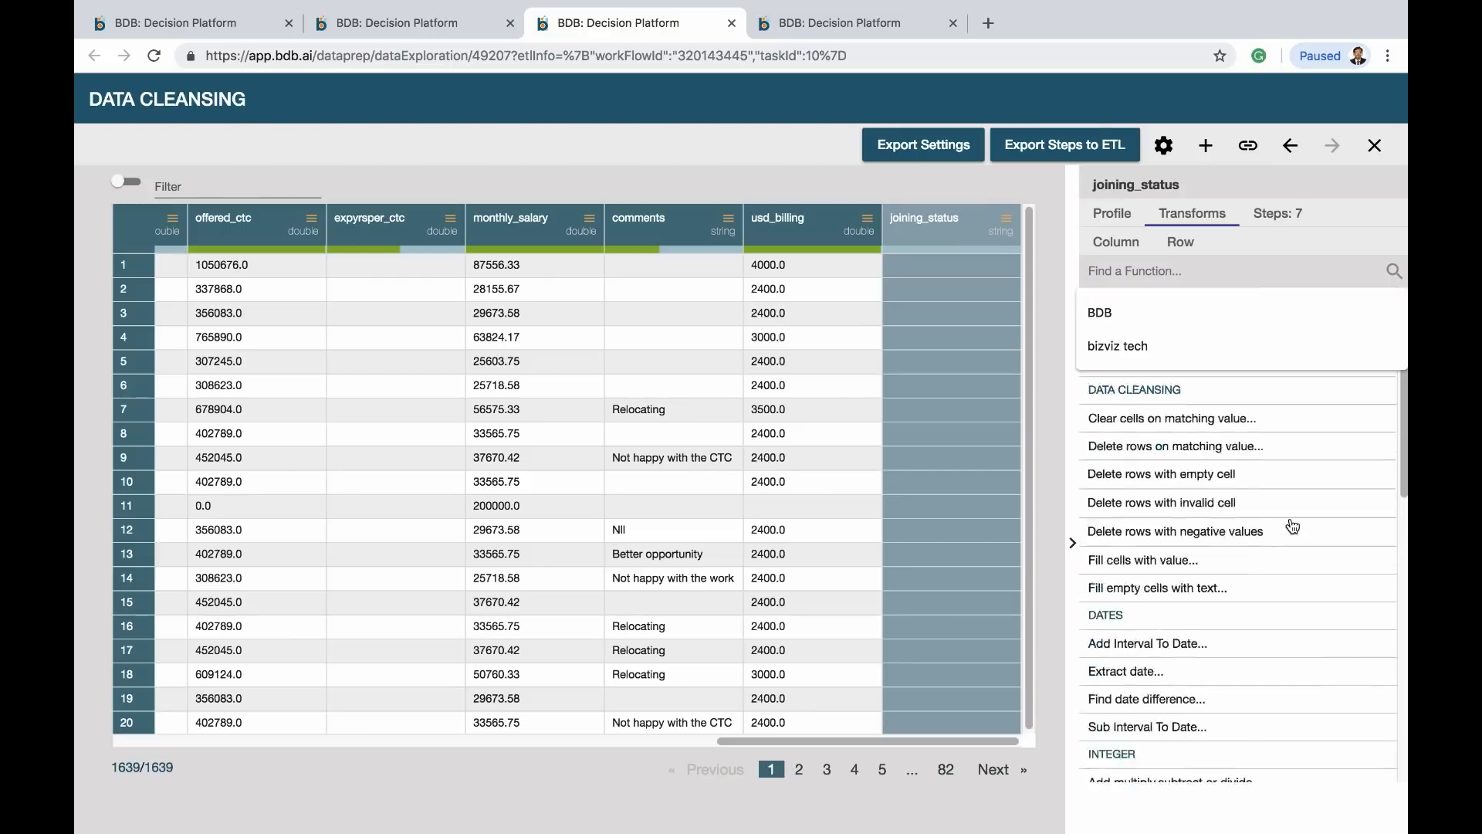
{"action": "scroll", "coordinate": [1293, 526], "scroll_direction": "up", "scroll_amount": 2}
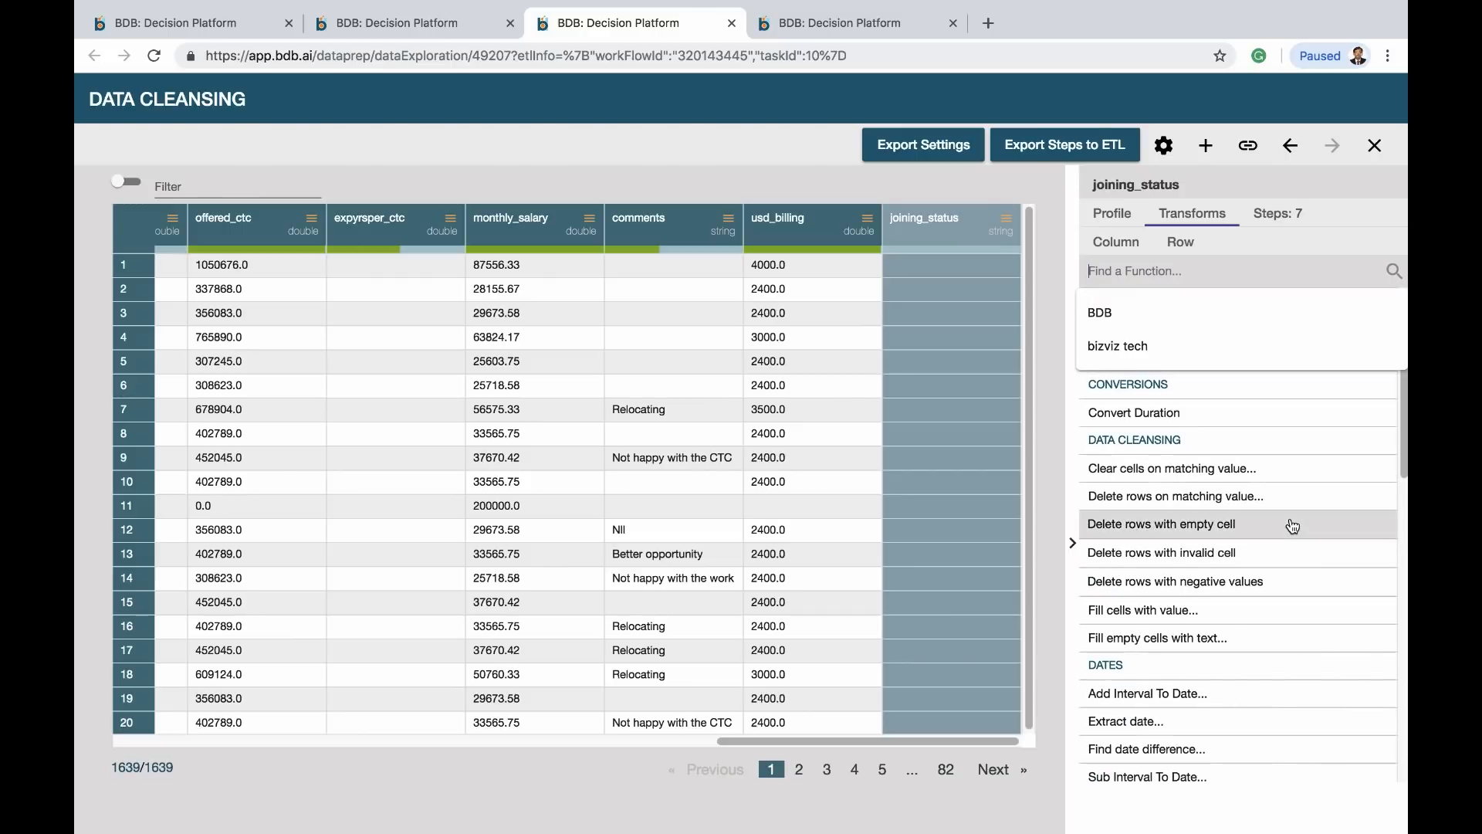
{"action": "left_click", "coordinate": [1220, 617]}
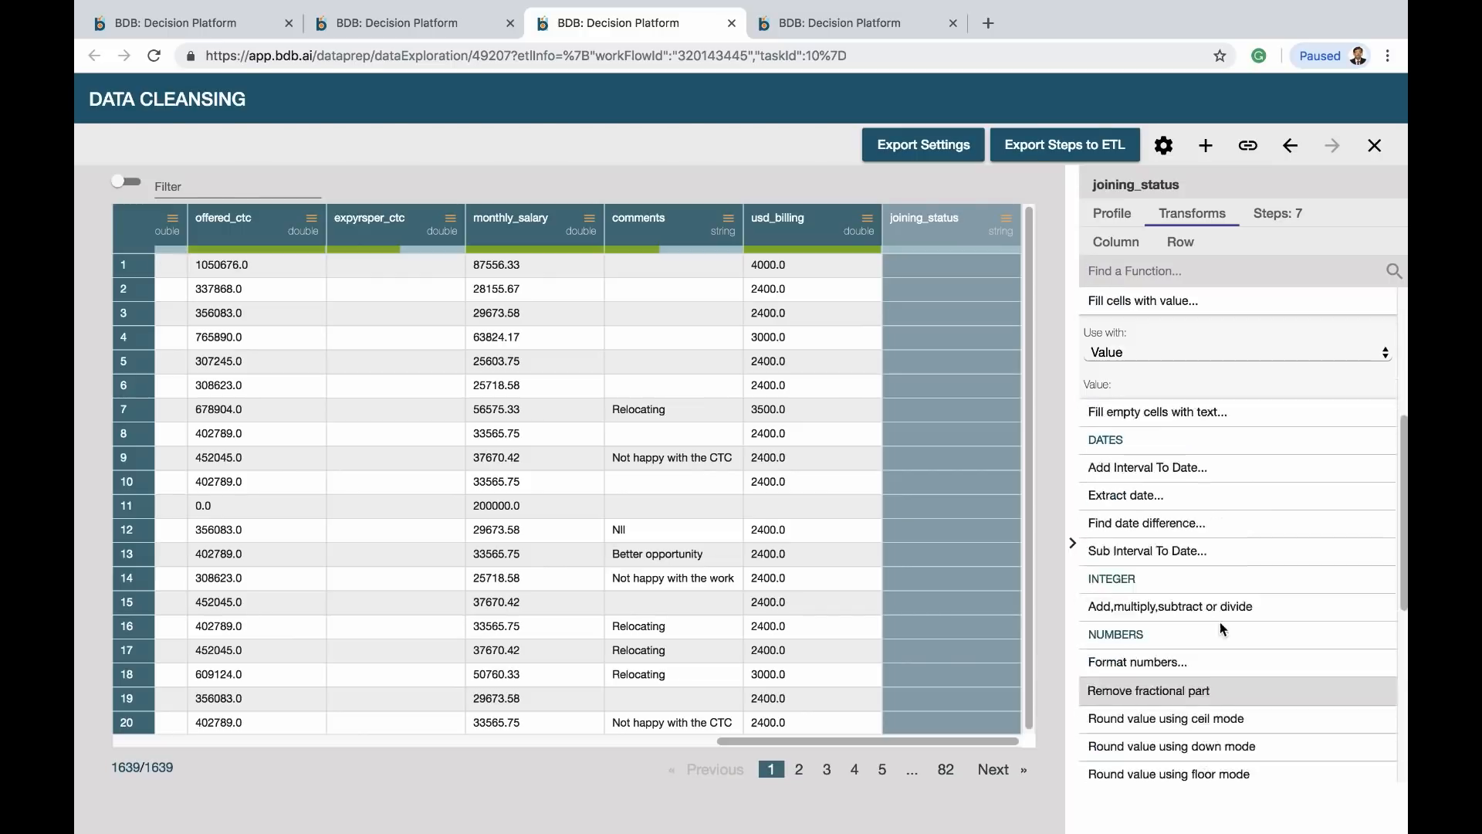
{"action": "left_click", "coordinate": [1178, 352]}
{"action": "left_click", "coordinate": [1172, 368]}
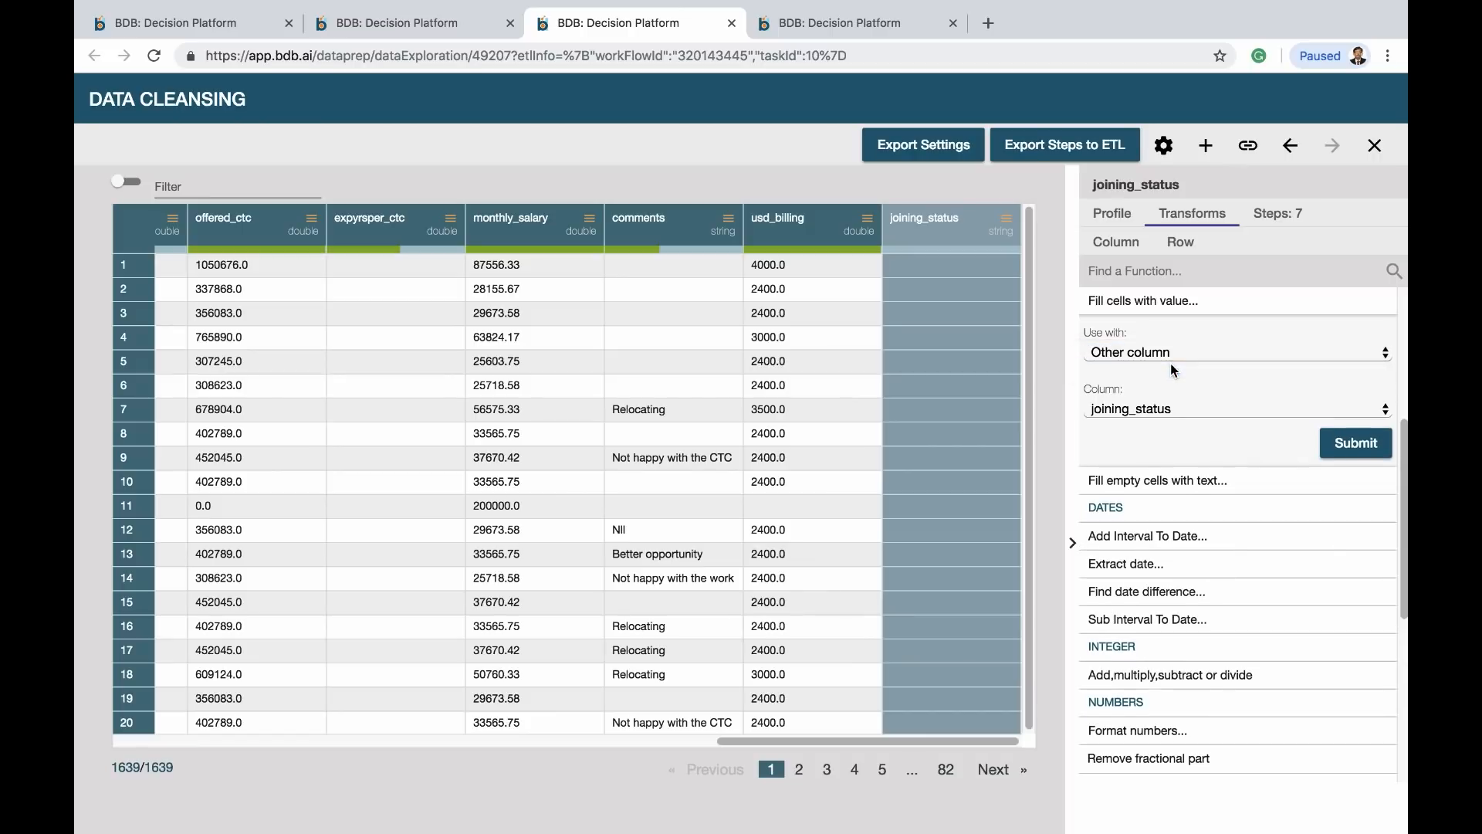
{"action": "left_click", "coordinate": [1146, 409]}
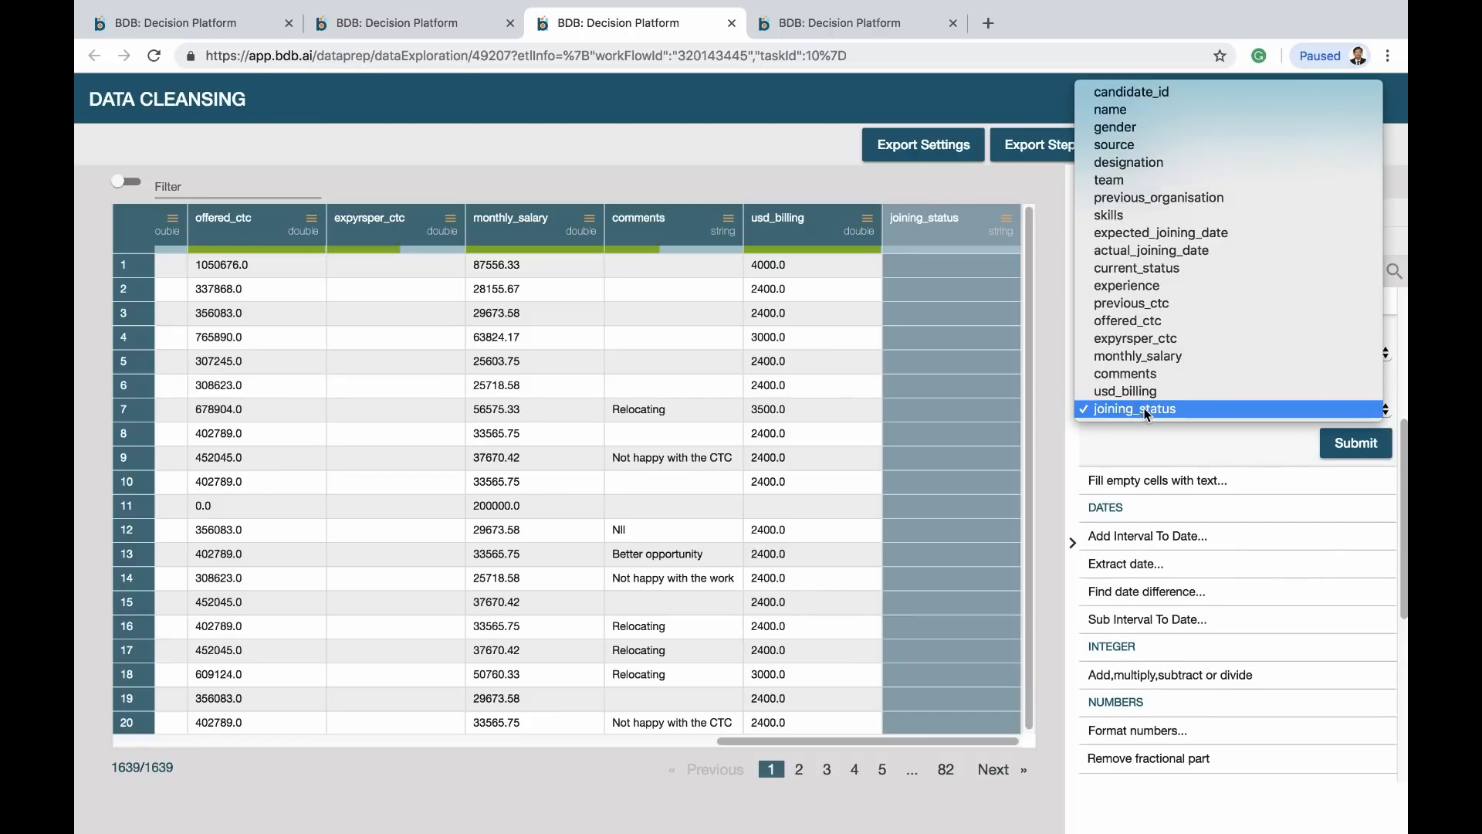
{"action": "left_click", "coordinate": [1152, 251]}
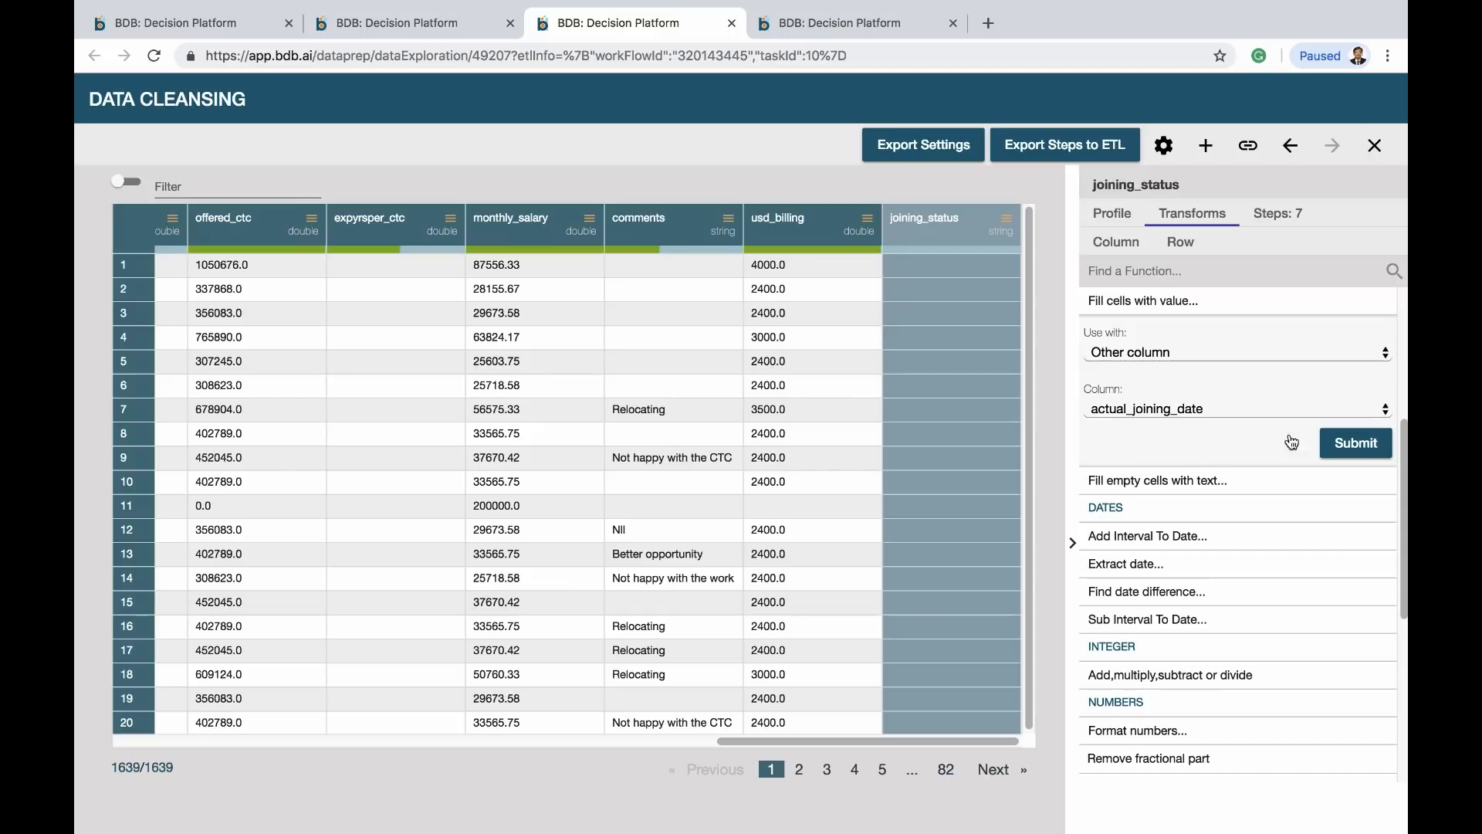
{"action": "left_click", "coordinate": [1349, 446]}
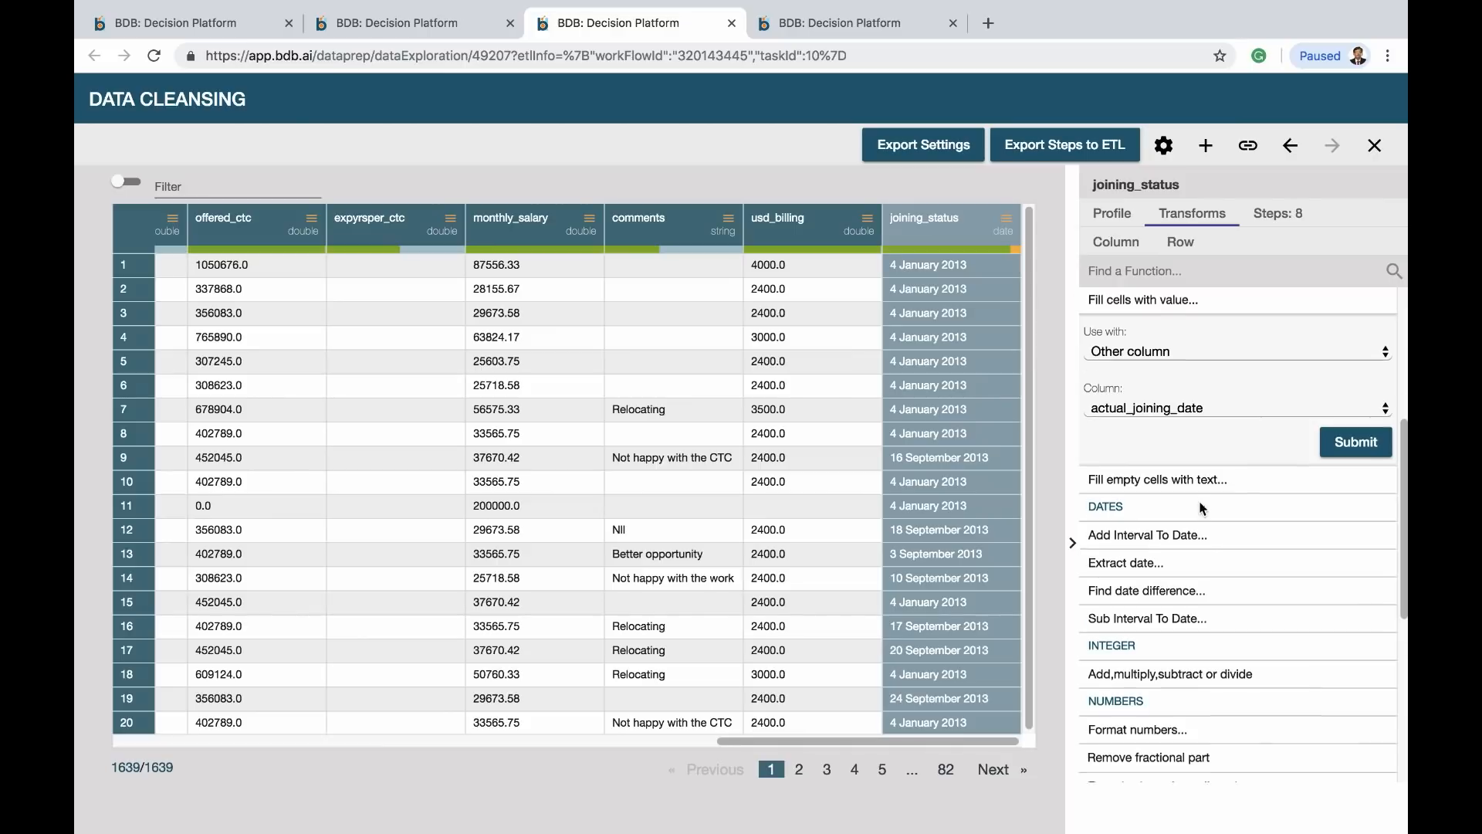
Replace every joining_status date with 'Joined' using the date regex, then select experience
{"action": "scroll", "coordinate": [1198, 501], "scroll_direction": "down", "scroll_amount": 5}
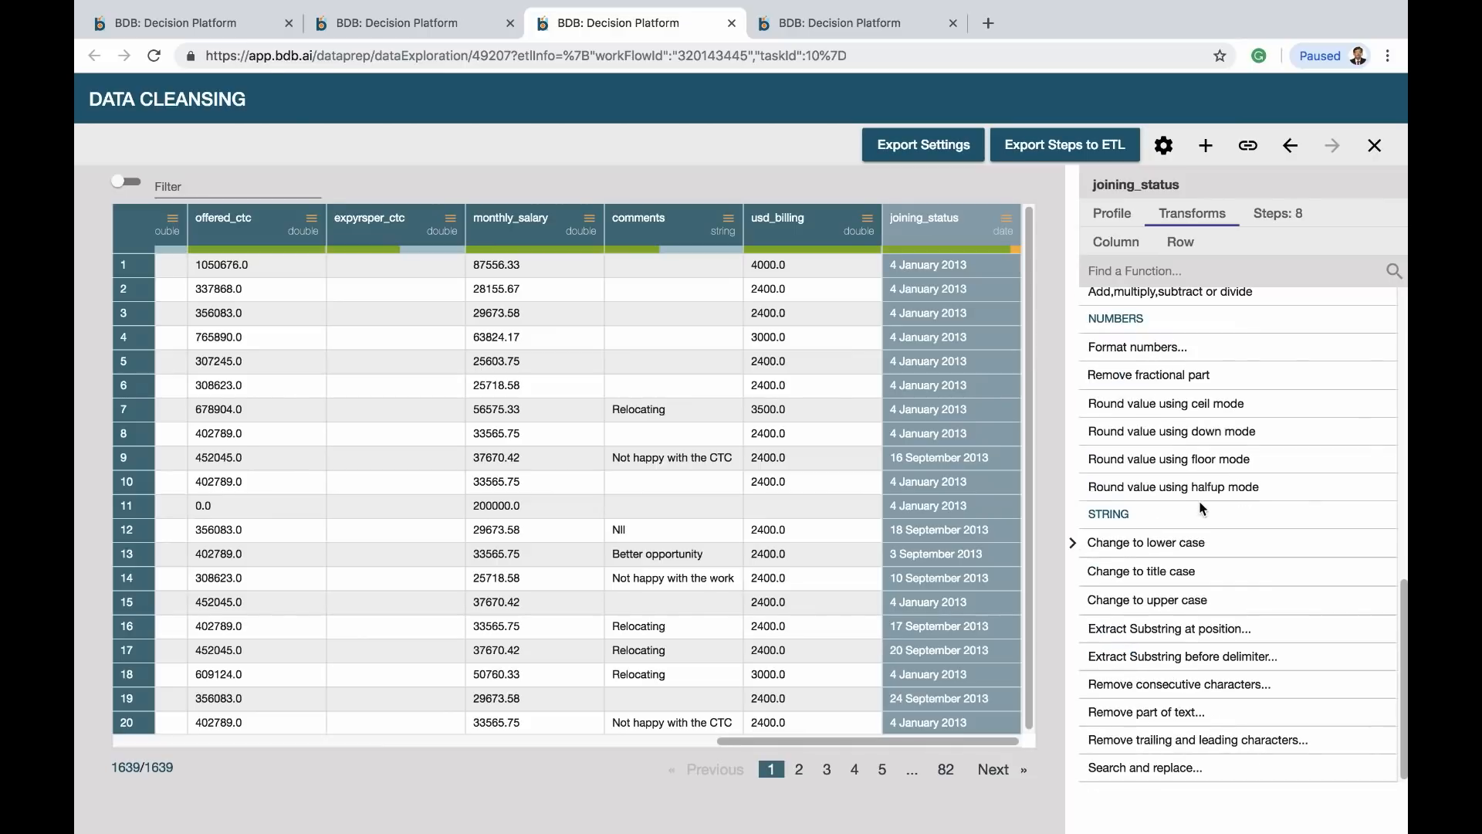
{"action": "left_click", "coordinate": [1141, 768]}
{"action": "left_click", "coordinate": [1195, 586]}
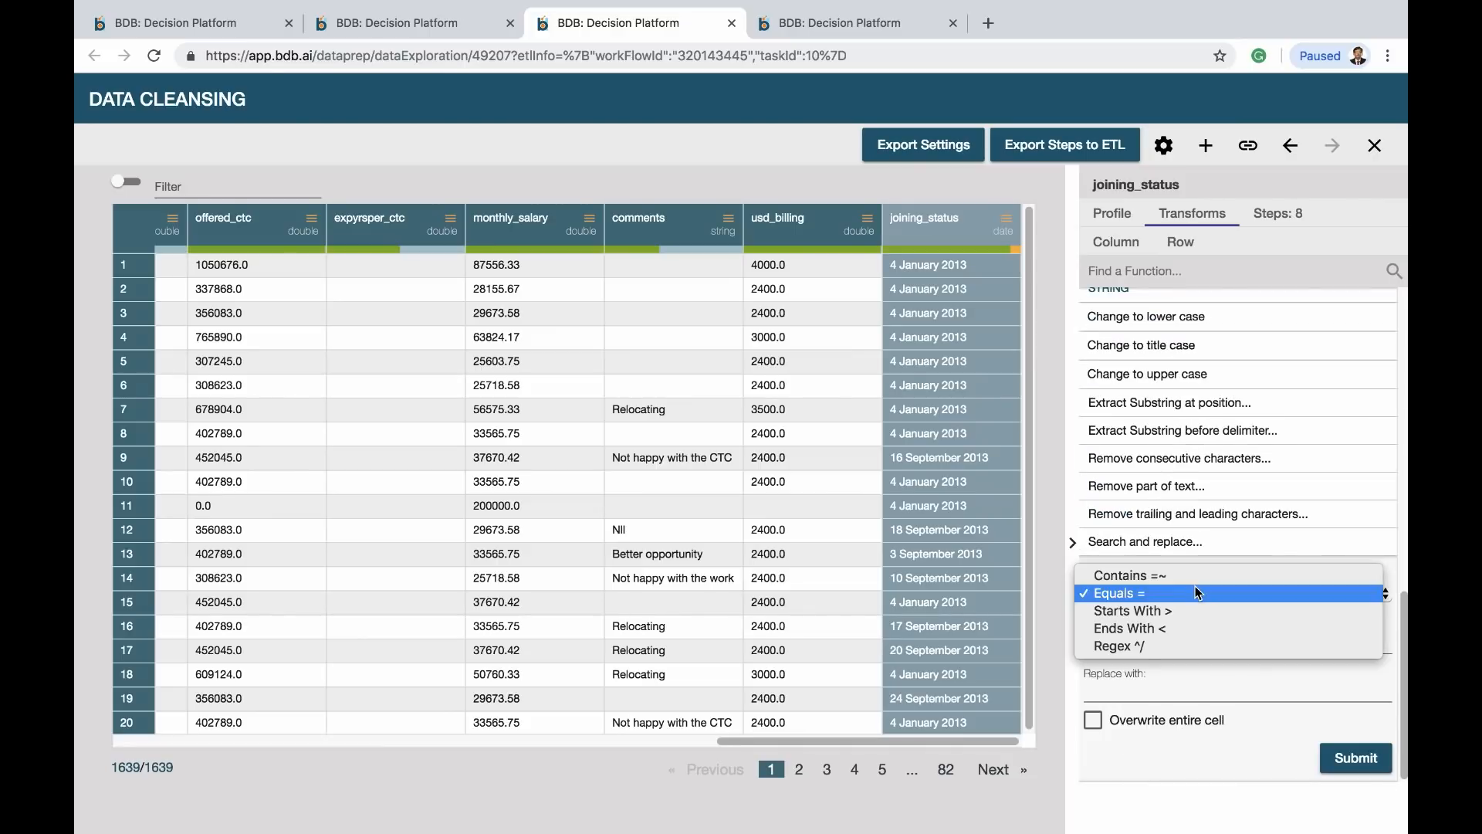
{"action": "left_click", "coordinate": [1140, 649]}
{"action": "left_click", "coordinate": [1140, 649]}
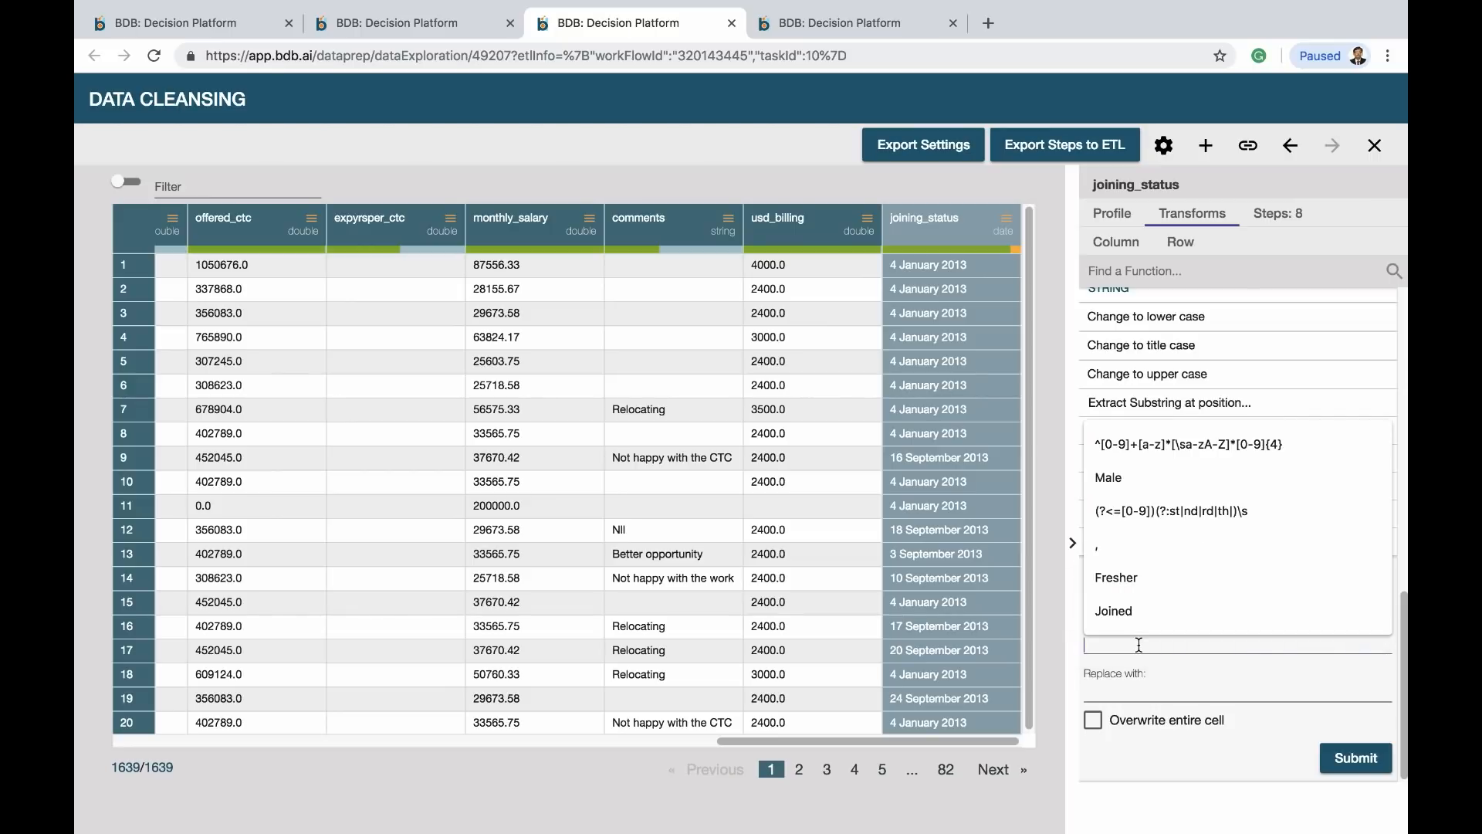
{"action": "left_click", "coordinate": [1173, 445]}
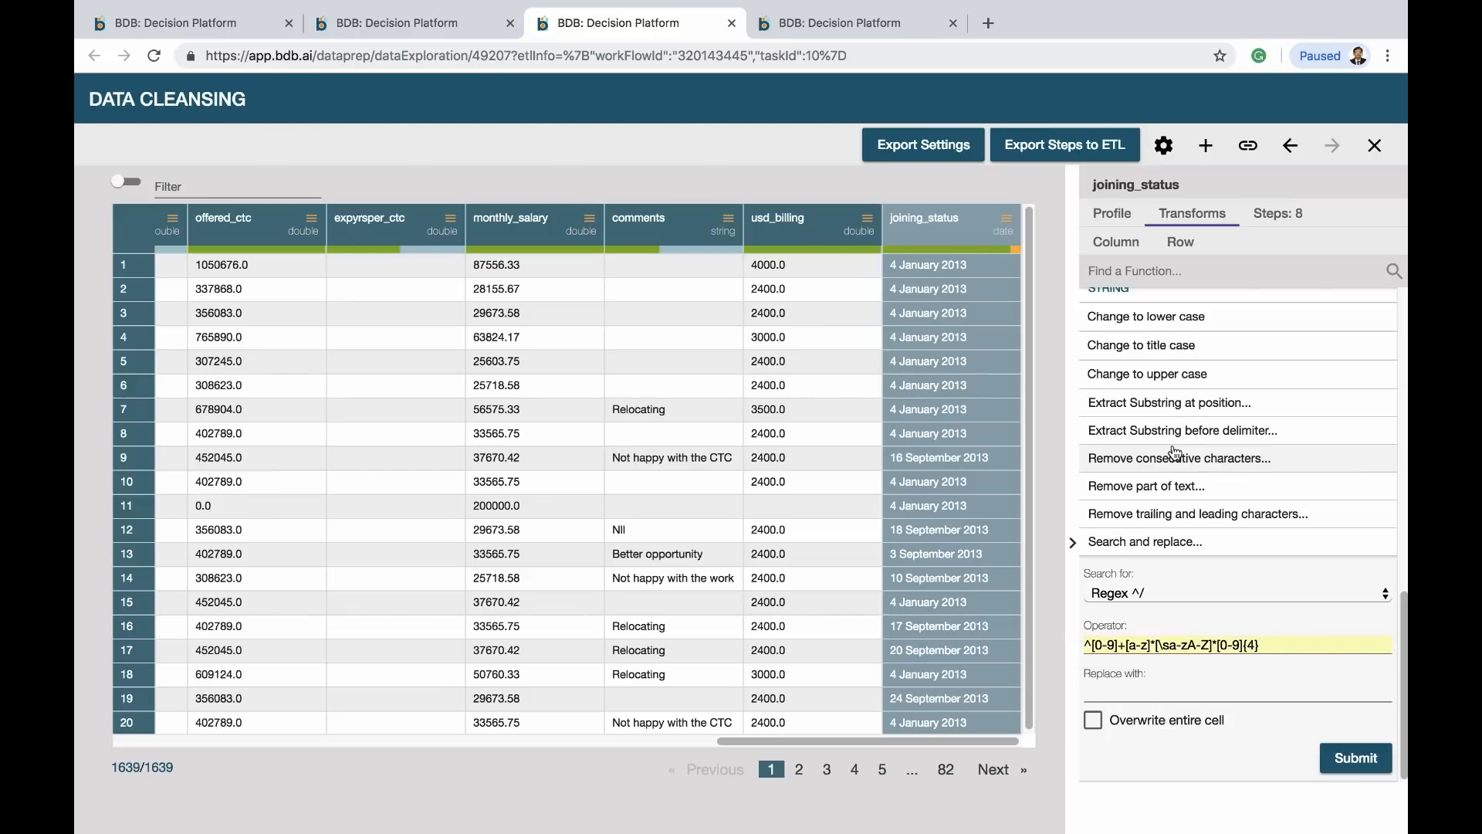
{"action": "left_click", "coordinate": [1147, 689]}
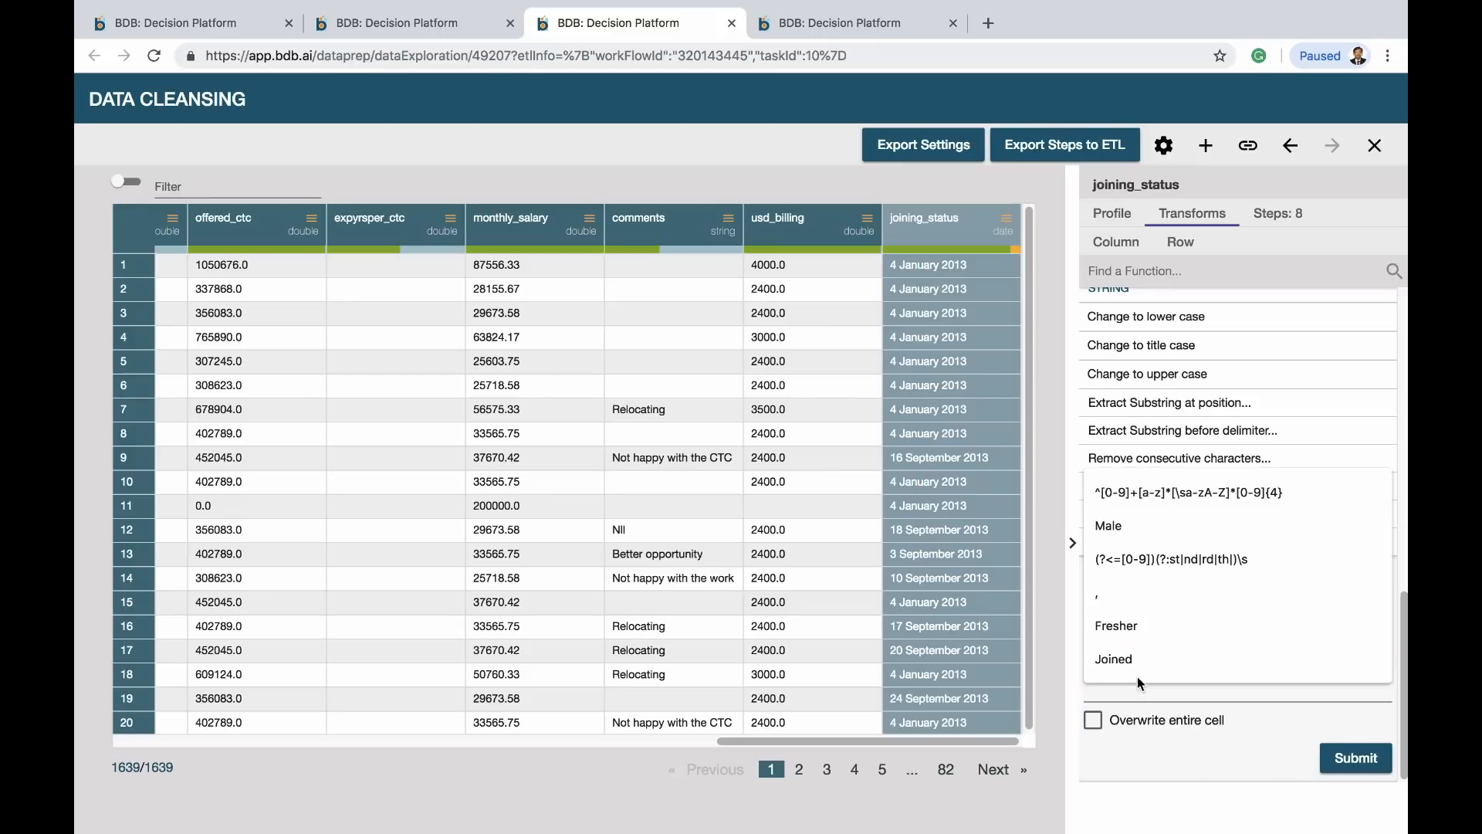
{"action": "left_click", "coordinate": [1126, 661]}
{"action": "left_click", "coordinate": [1356, 760]}
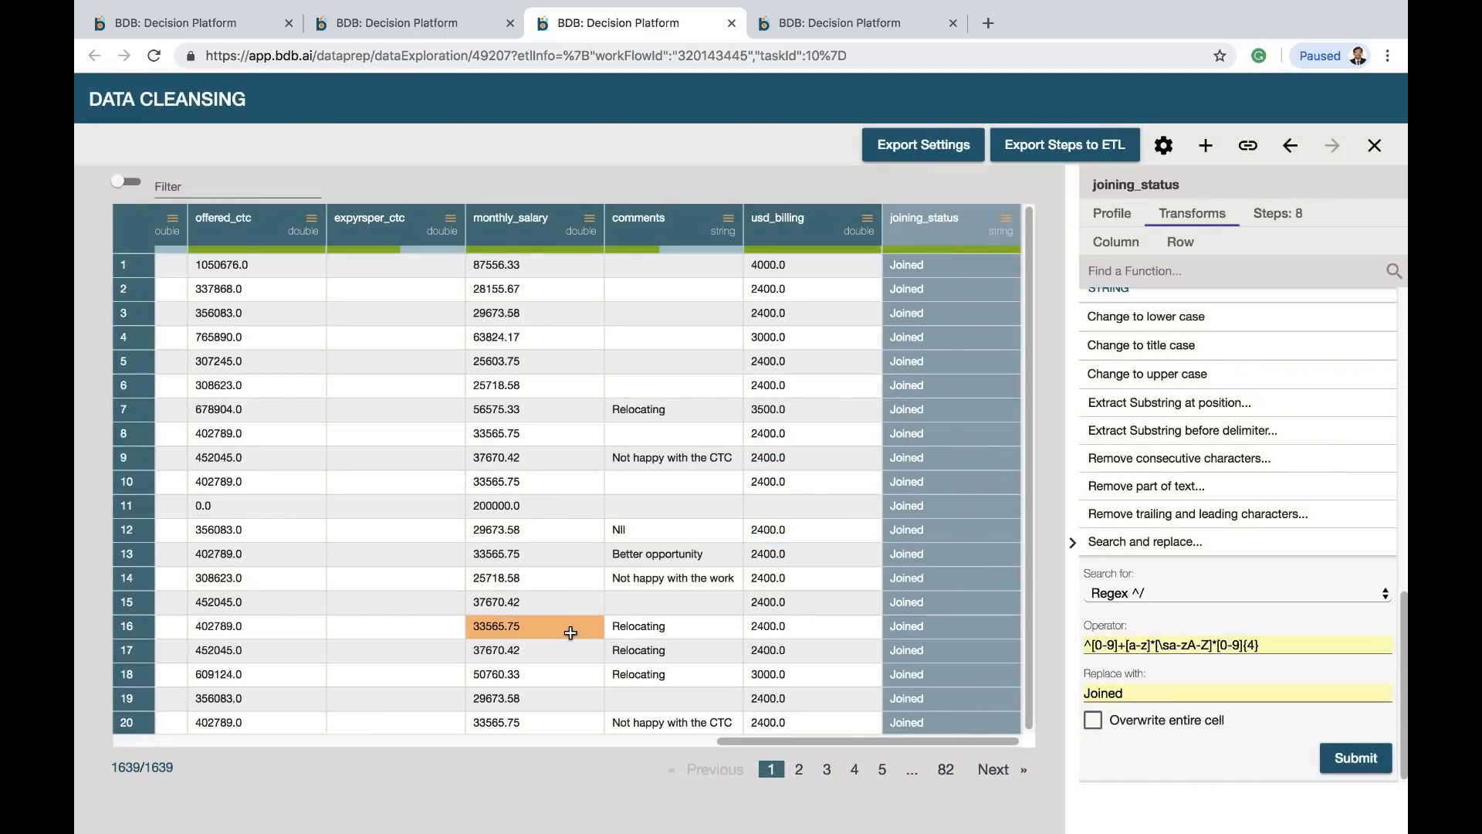
{"action": "left_click", "coordinate": [298, 739]}
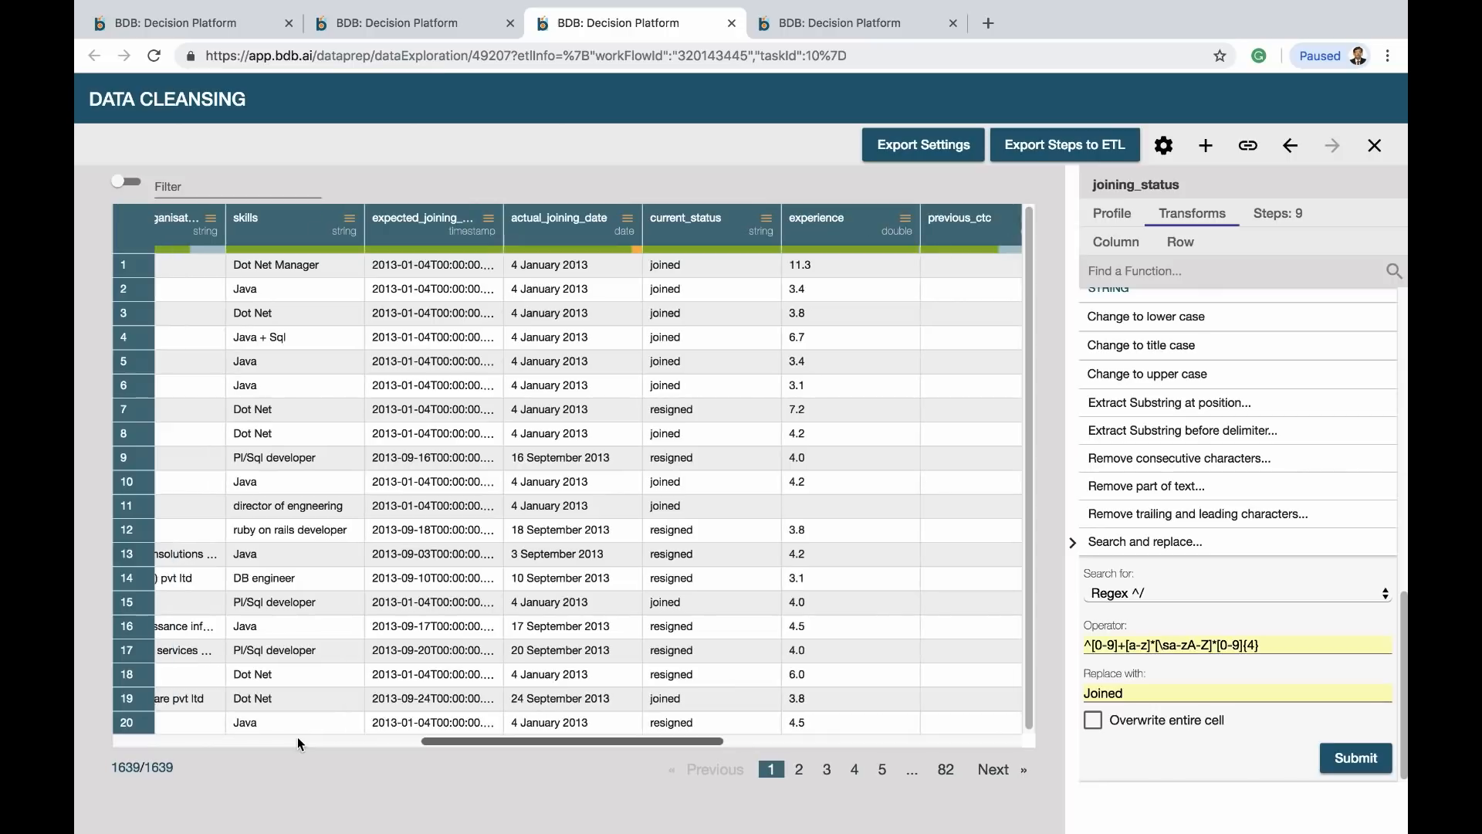
{"action": "left_click", "coordinate": [836, 236]}
Round the experience values up with ceil mode at precision 0, then check row 11
{"action": "left_click", "coordinate": [1128, 271]}
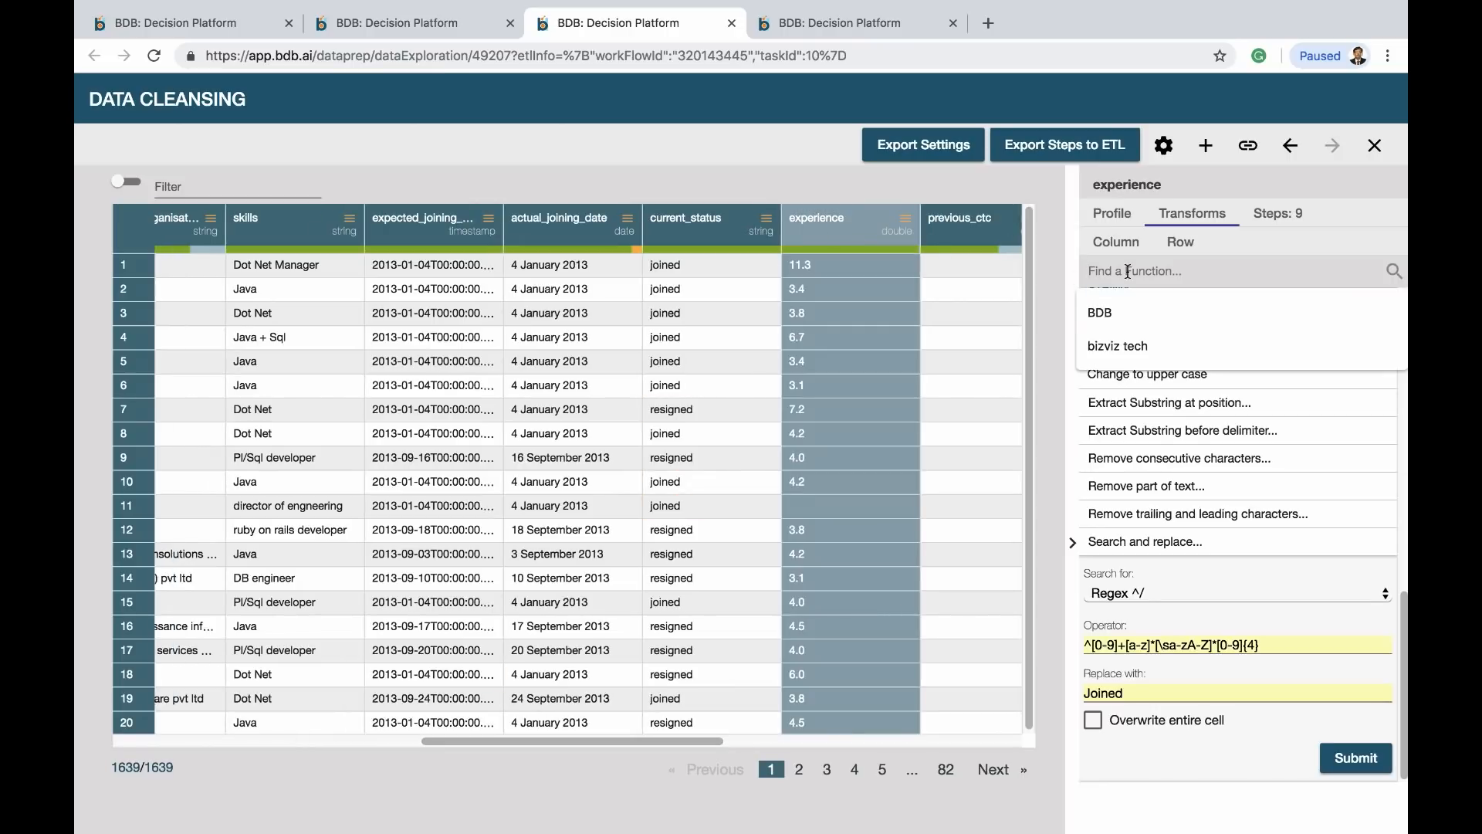
{"action": "type", "text": "c"}
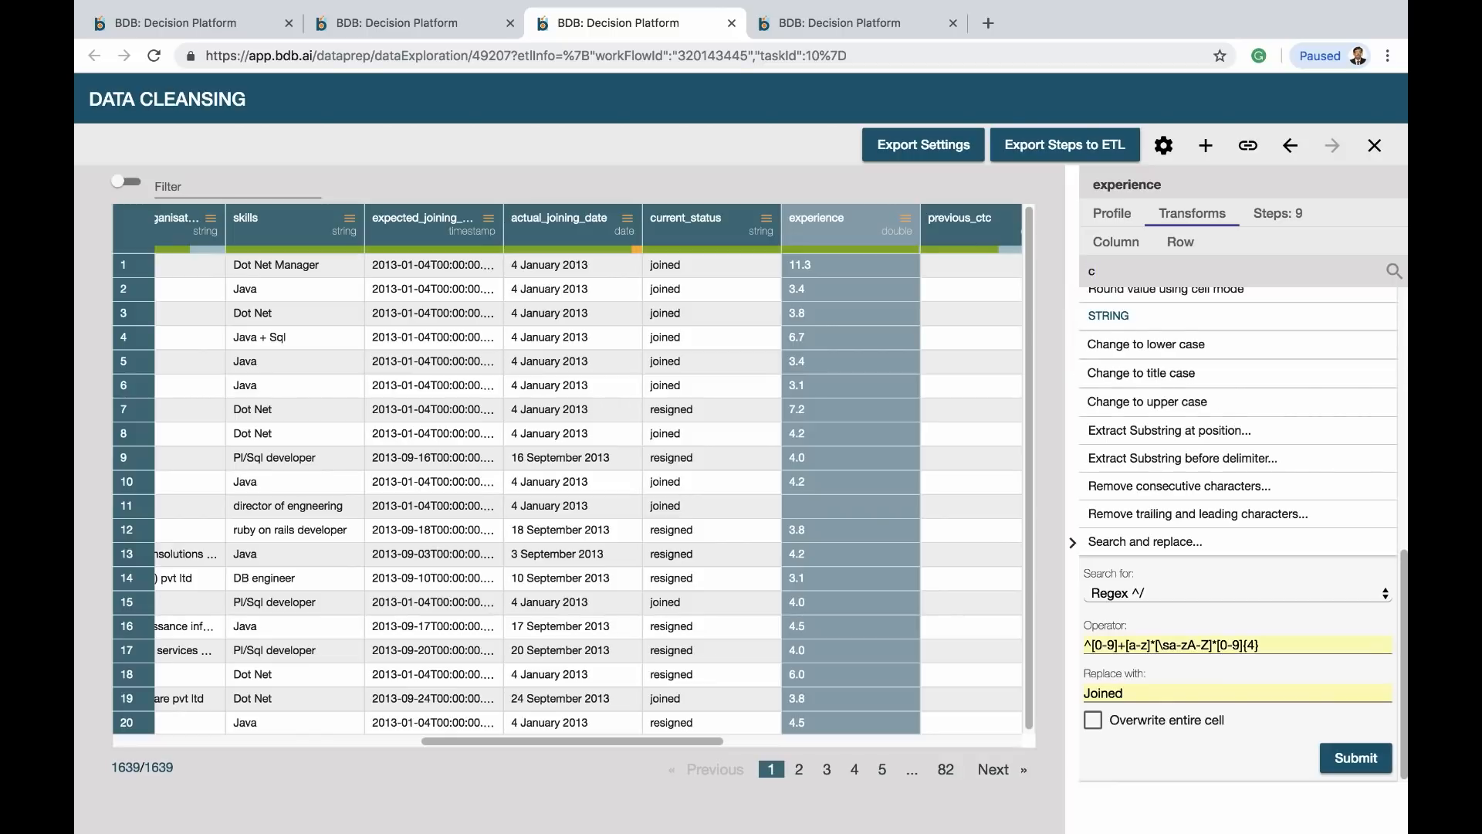
{"action": "type", "text": "ei"}
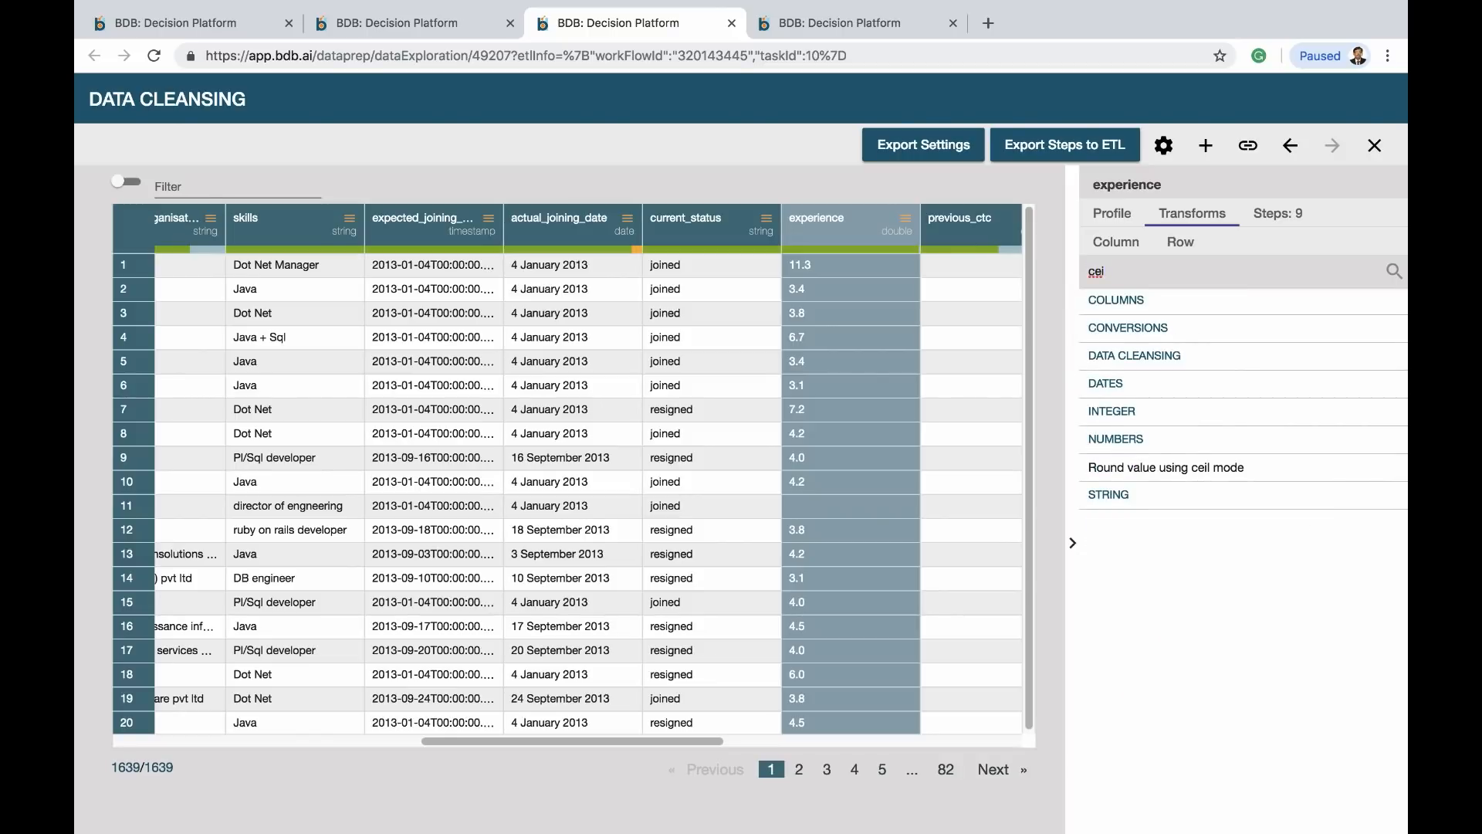
{"action": "left_click", "coordinate": [1158, 469]}
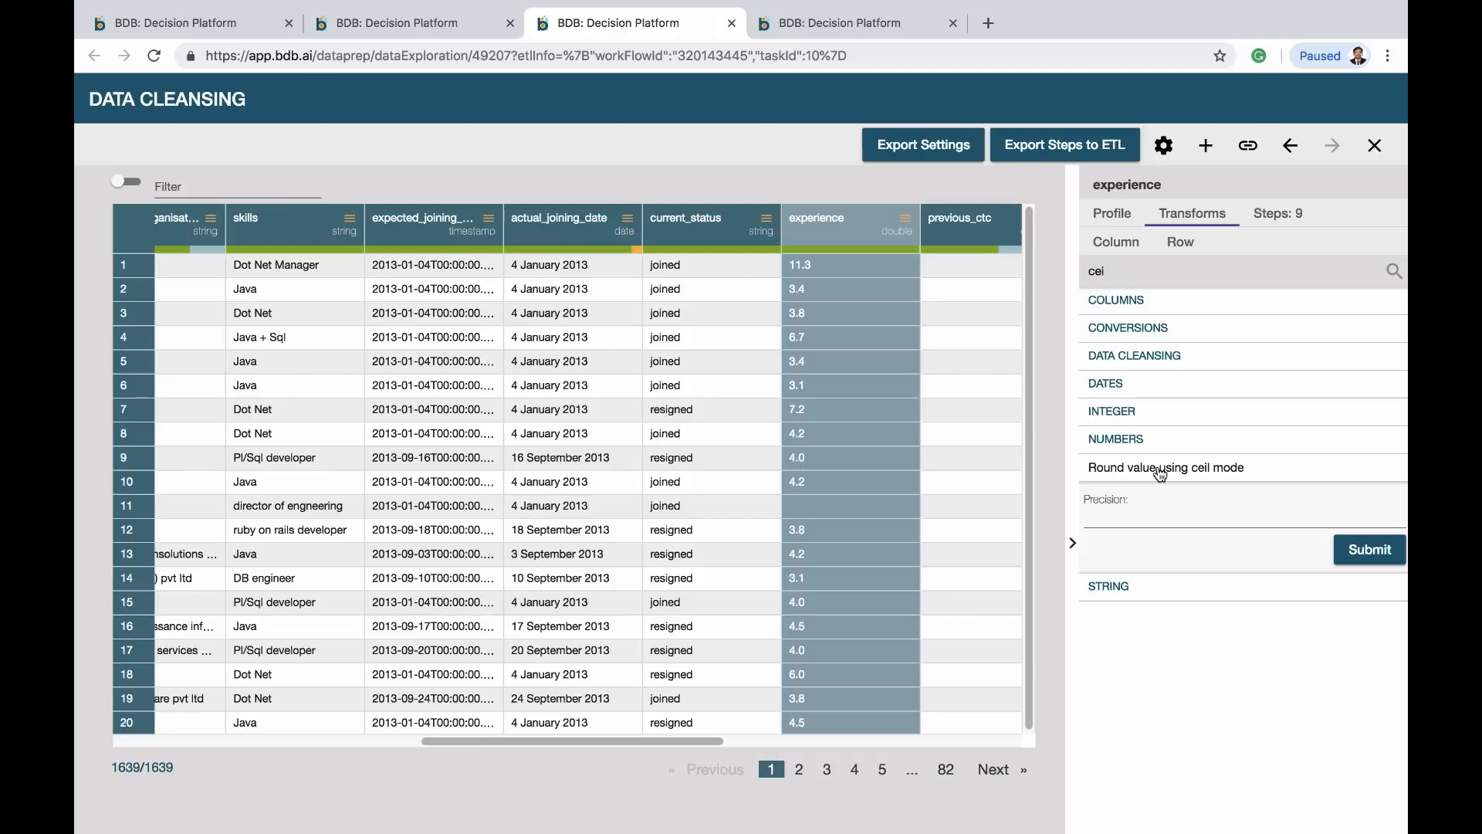
{"action": "left_click", "coordinate": [1102, 517]}
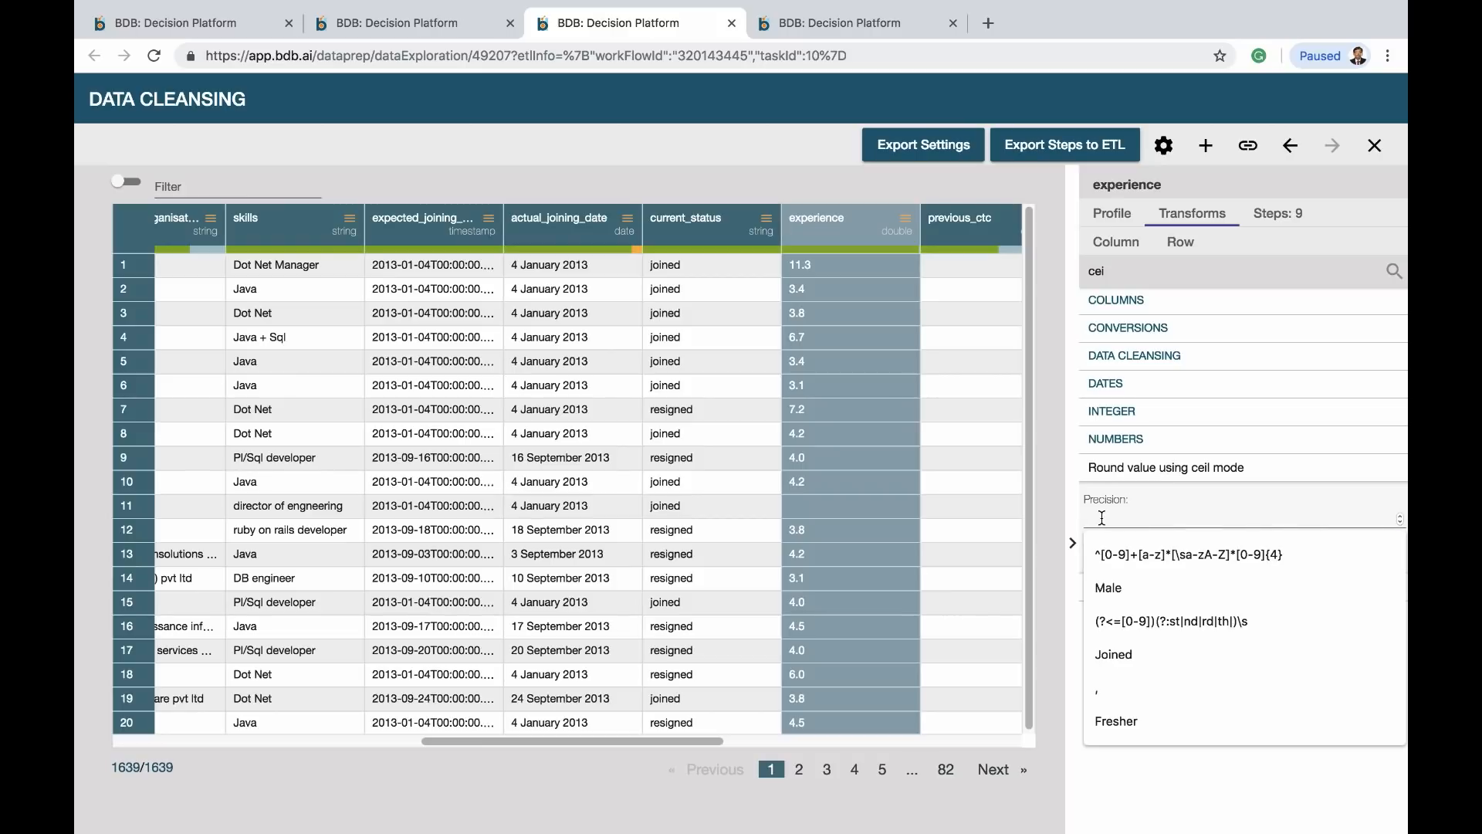
{"action": "type", "text": "0"}
{"action": "left_click", "coordinate": [1109, 557]}
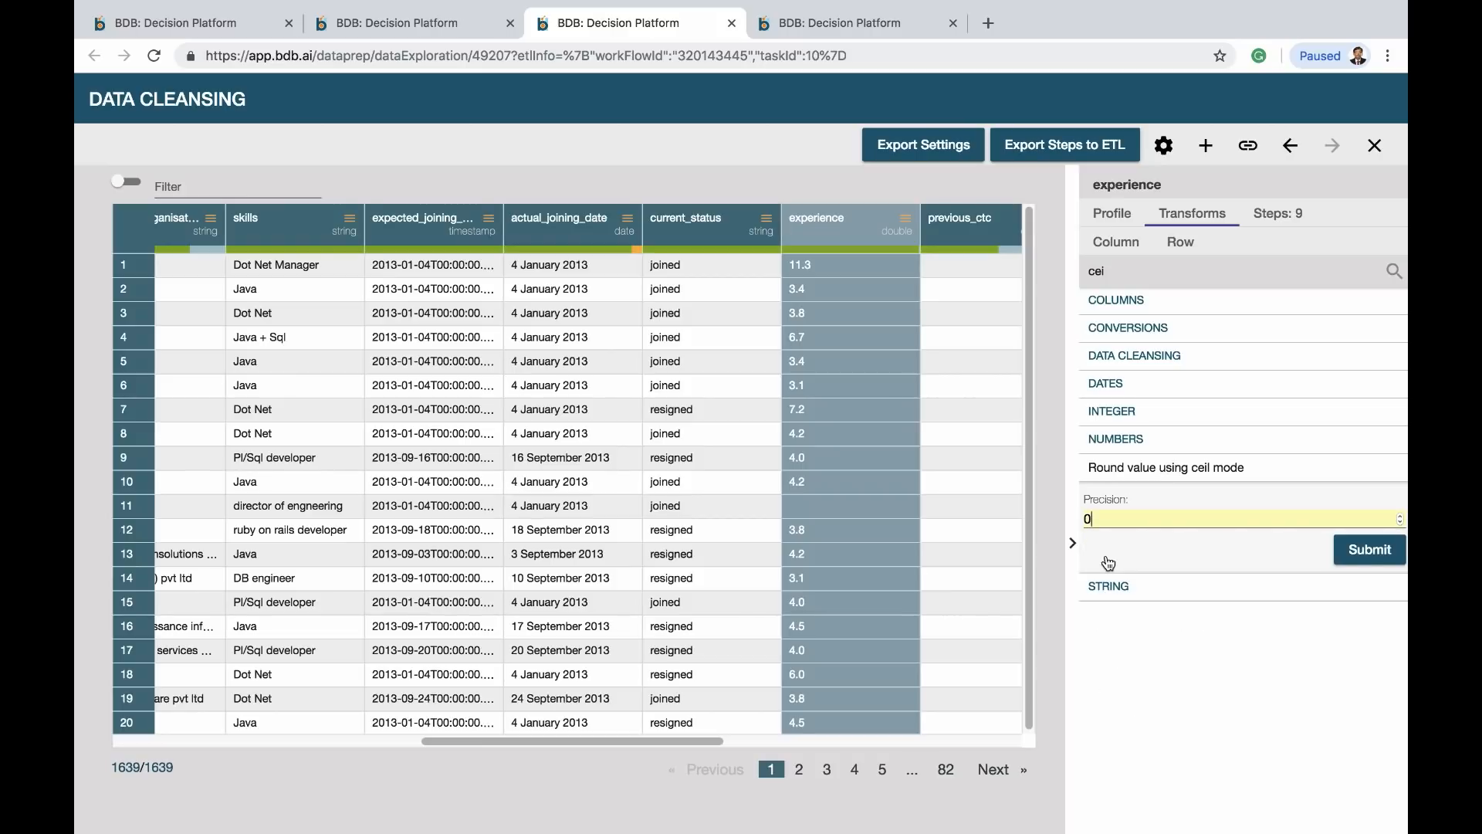
{"action": "left_click", "coordinate": [1375, 556]}
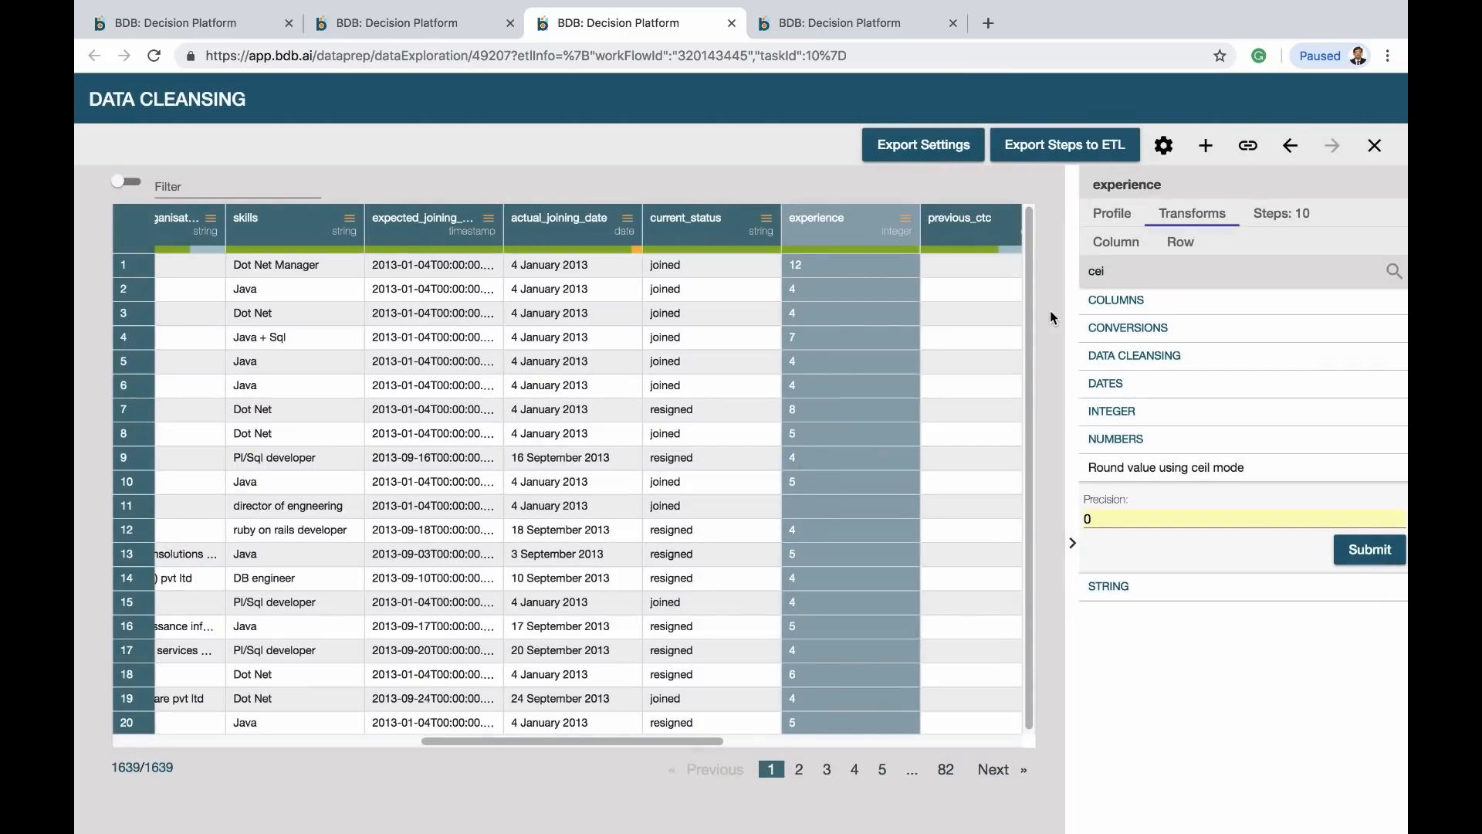
{"action": "left_click", "coordinate": [136, 509]}
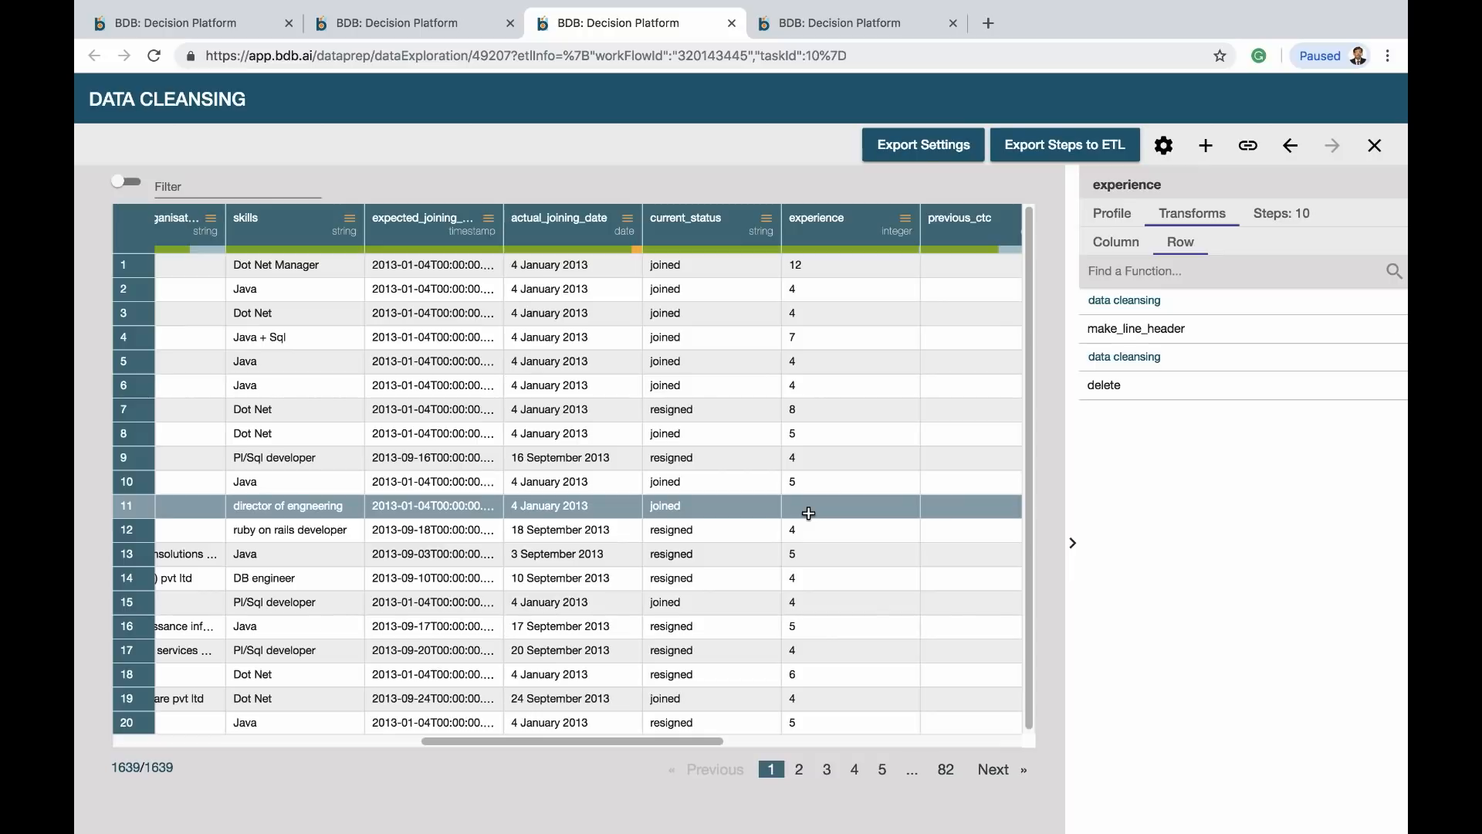
Review the ten cleansing steps, export them to ETL, and return to the CDSWF workflow
{"action": "left_click", "coordinate": [1260, 218]}
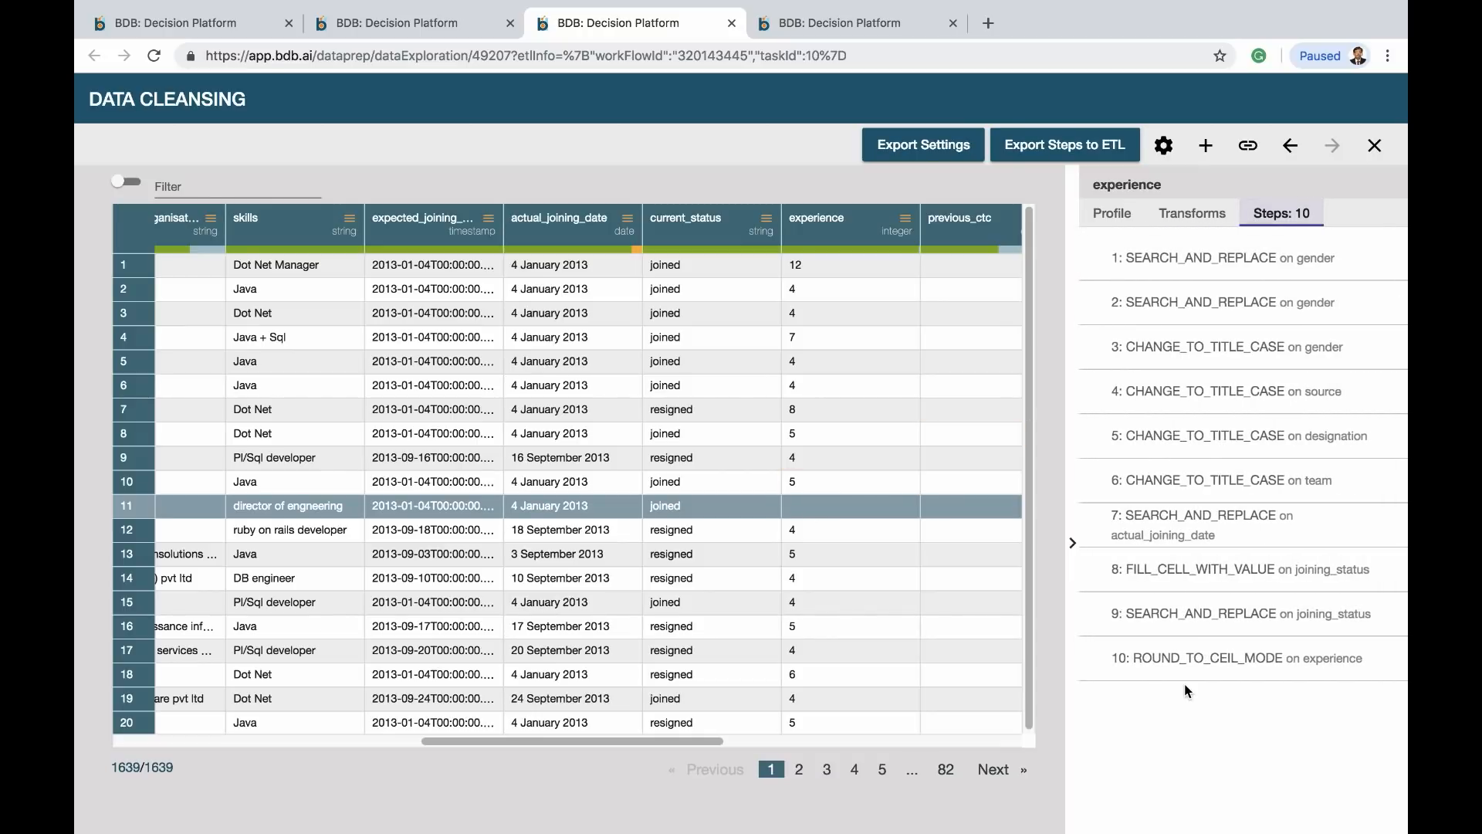
{"action": "left_click", "coordinate": [1034, 147]}
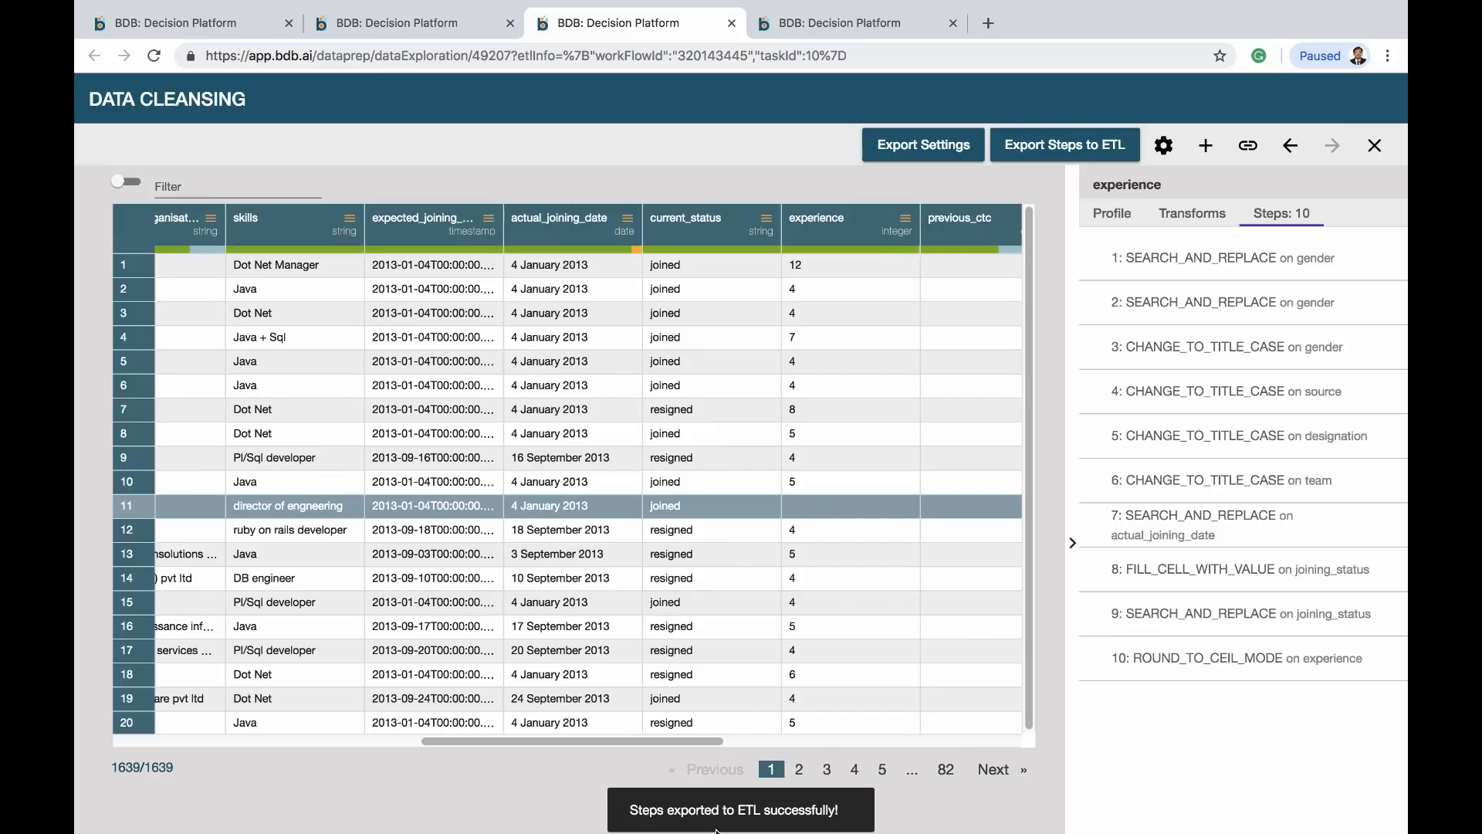
{"action": "mouse_move", "coordinate": [399, 6]}
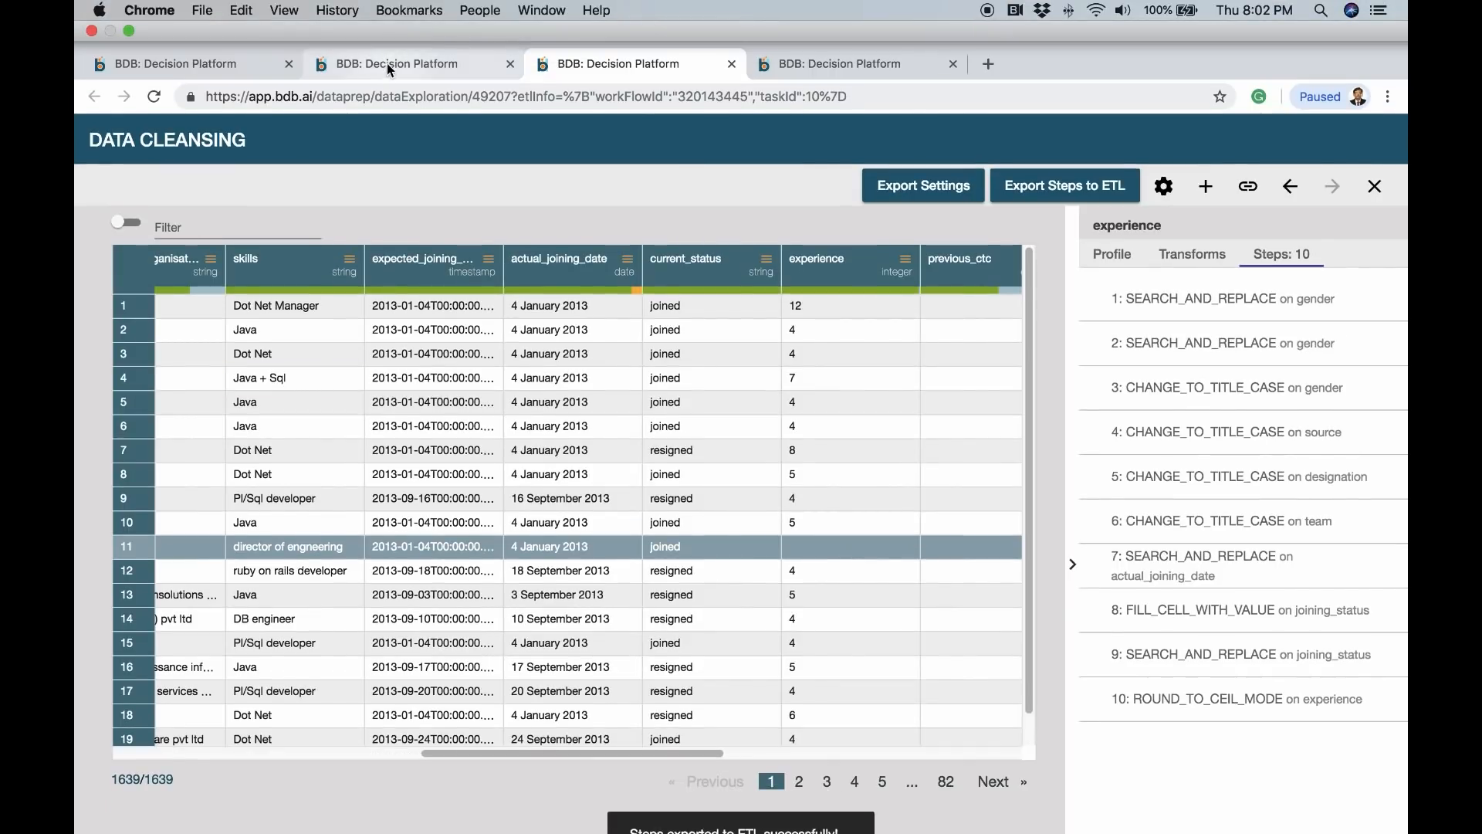
{"action": "left_click", "coordinate": [387, 63]}
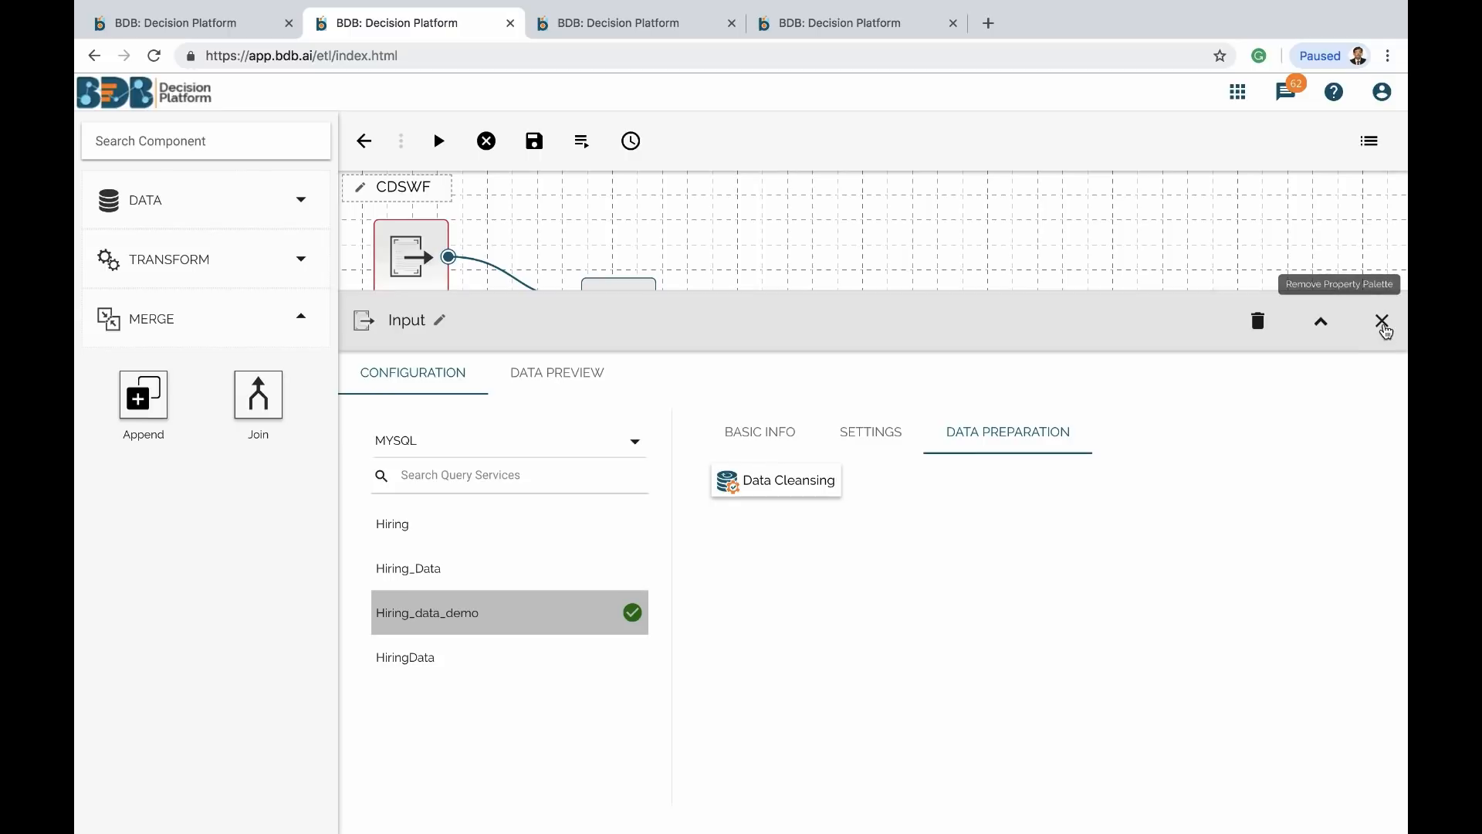
Add an Output node connected after the Join node and open its configuration
{"action": "left_click", "coordinate": [1382, 323]}
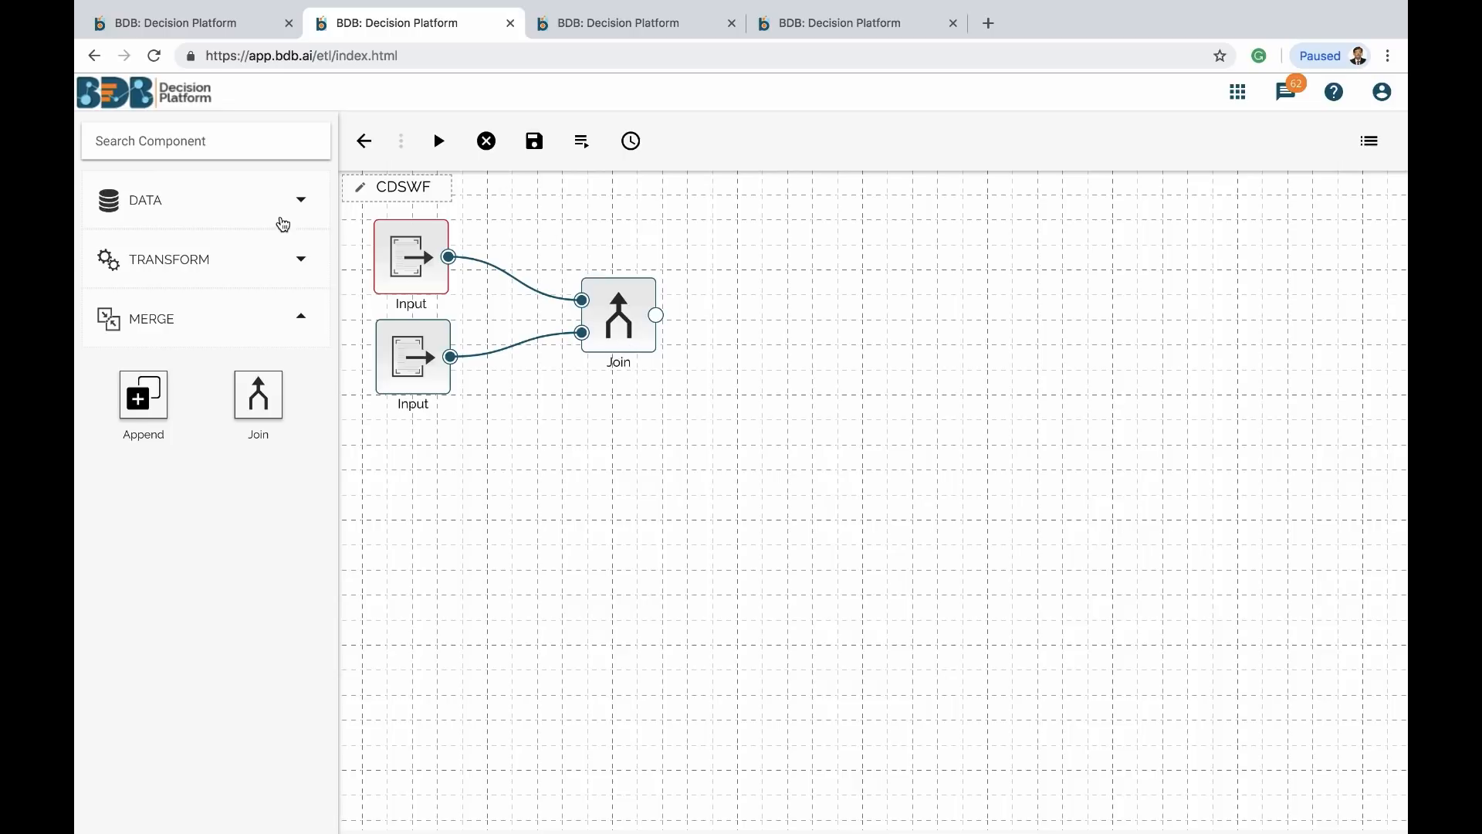
{"action": "left_click", "coordinate": [207, 200]}
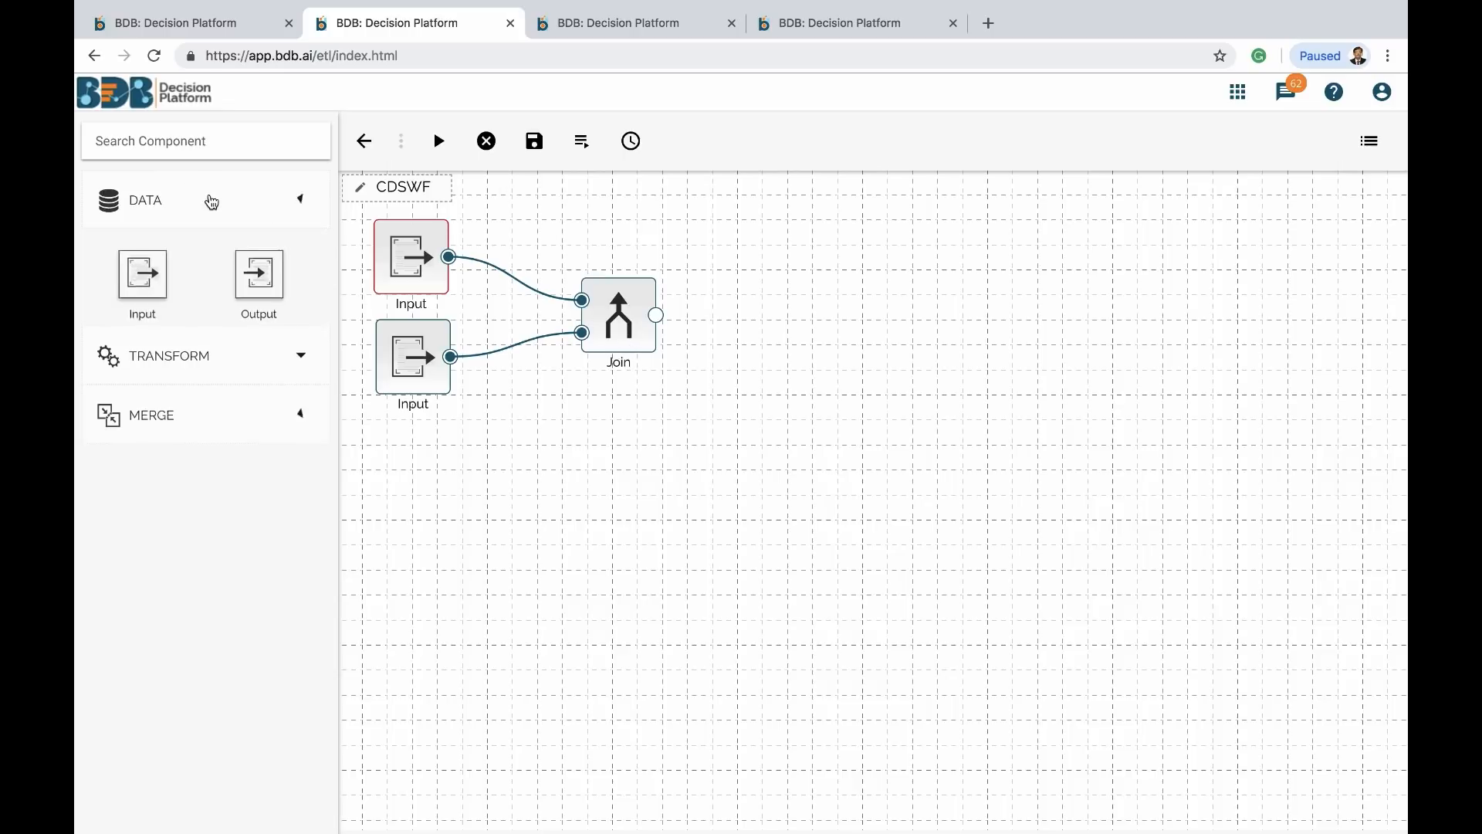
{"action": "left_click", "coordinate": [209, 202]}
{"action": "left_click", "coordinate": [253, 217]}
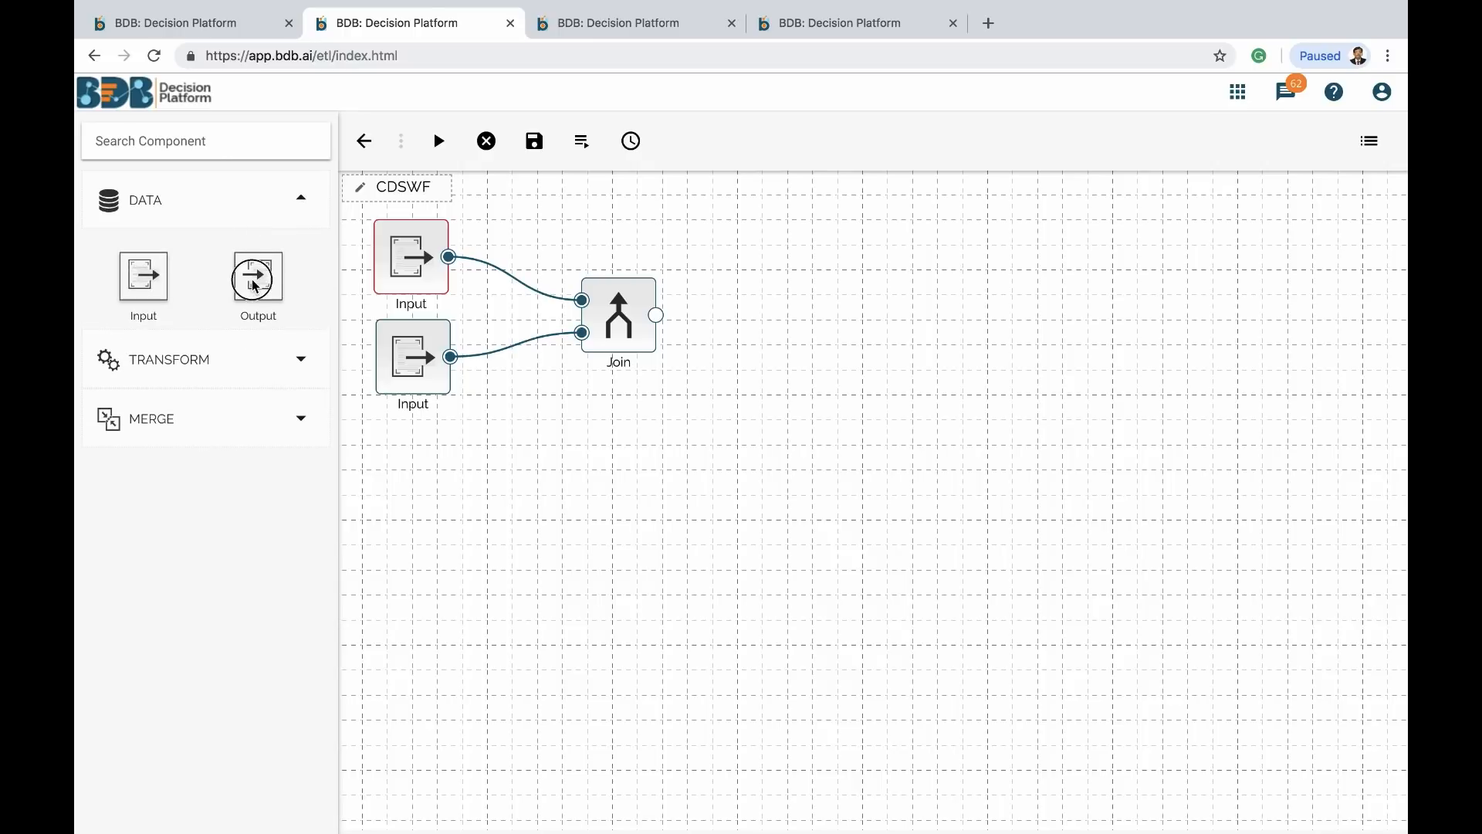
{"action": "left_click_drag", "start_coordinate": [258, 277], "coordinate": [767, 326]}
{"action": "left_click_drag", "start_coordinate": [656, 315], "coordinate": [806, 320]}
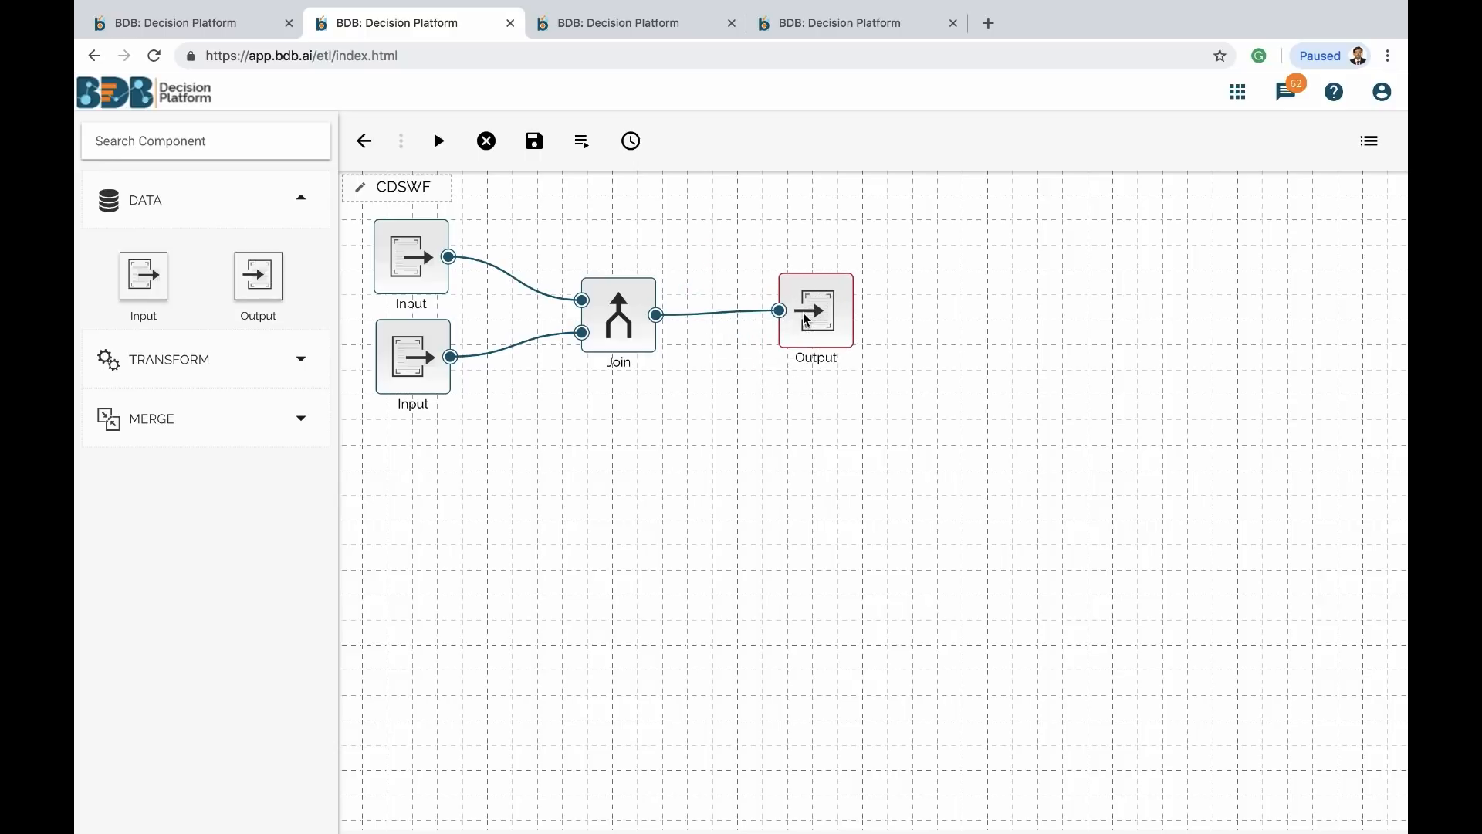
{"action": "left_click", "coordinate": [807, 320]}
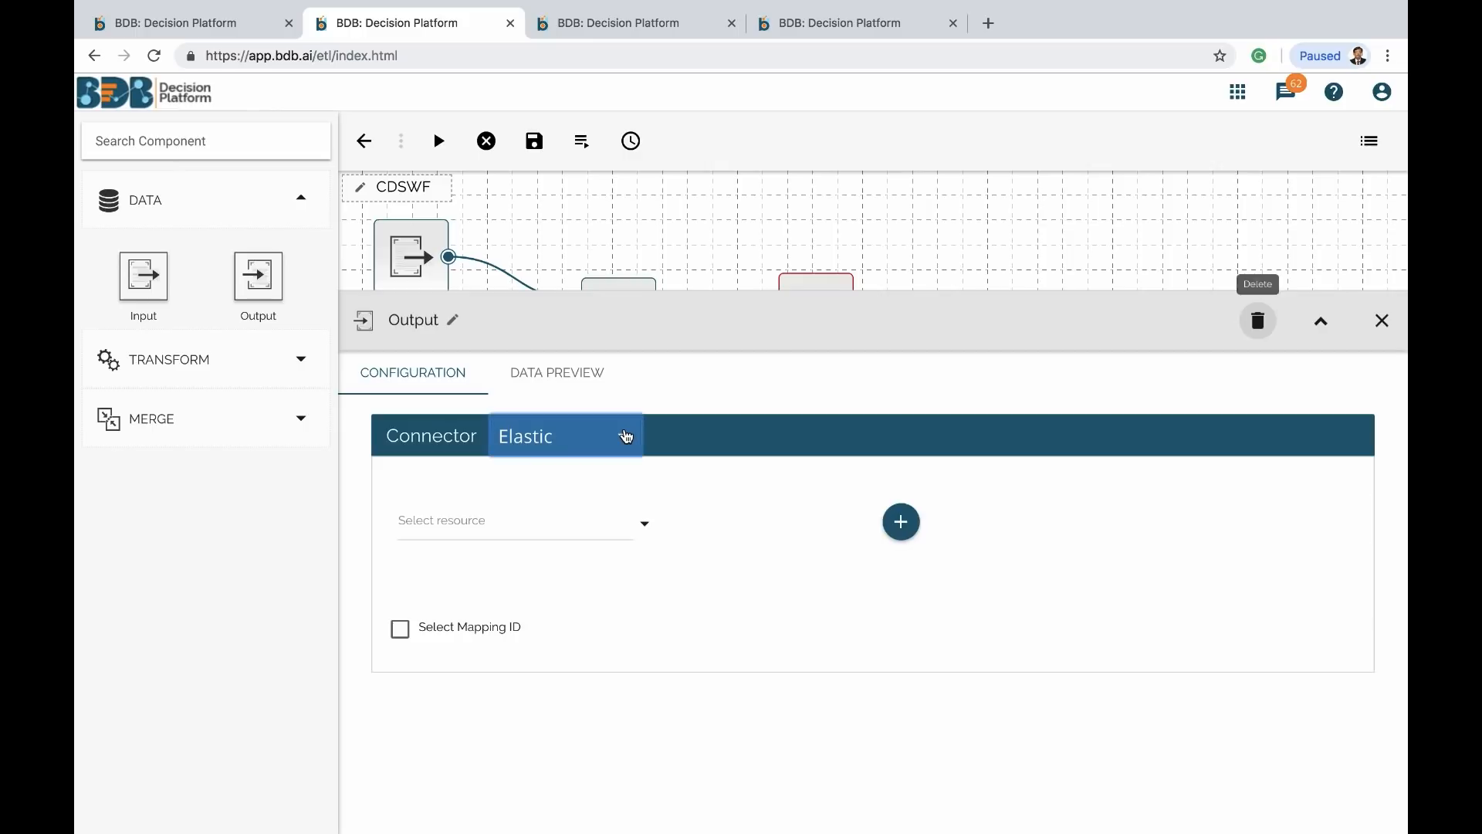
Keep Elastic as the output connector and name a new data store CDSWorkflow
{"action": "left_click", "coordinate": [626, 437]}
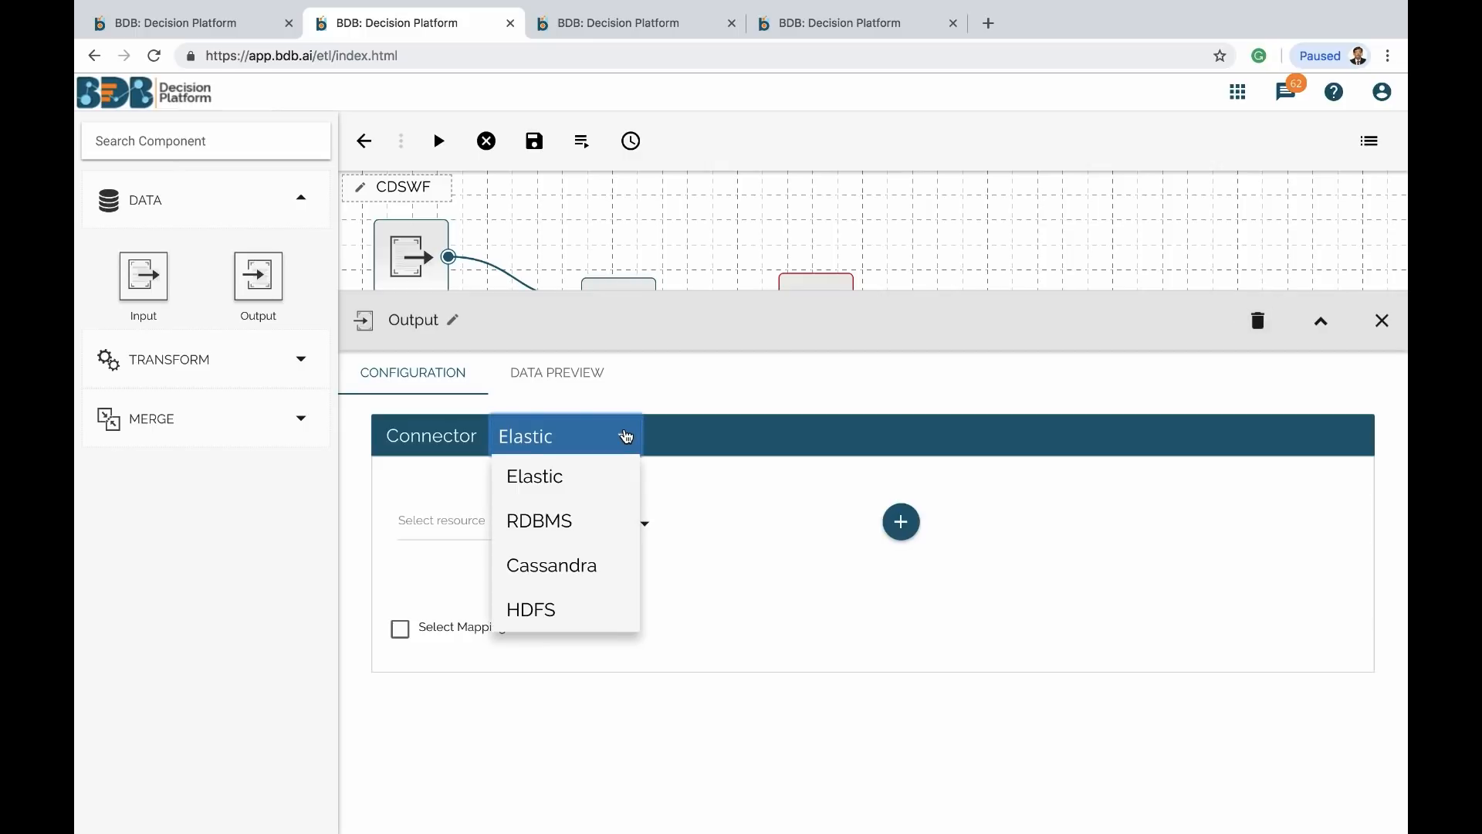
{"action": "left_click", "coordinate": [624, 432]}
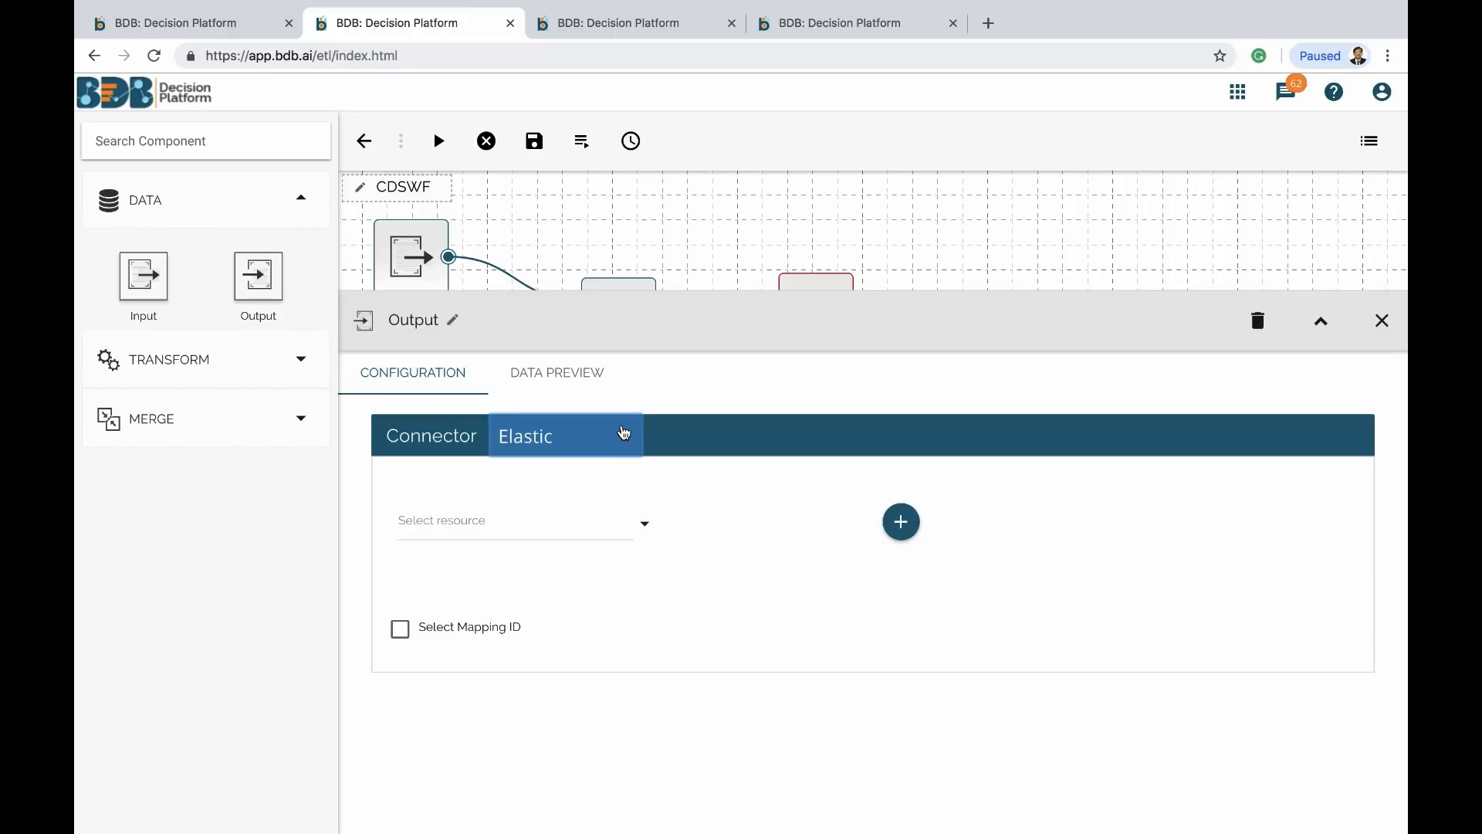
{"action": "left_click", "coordinate": [899, 523]}
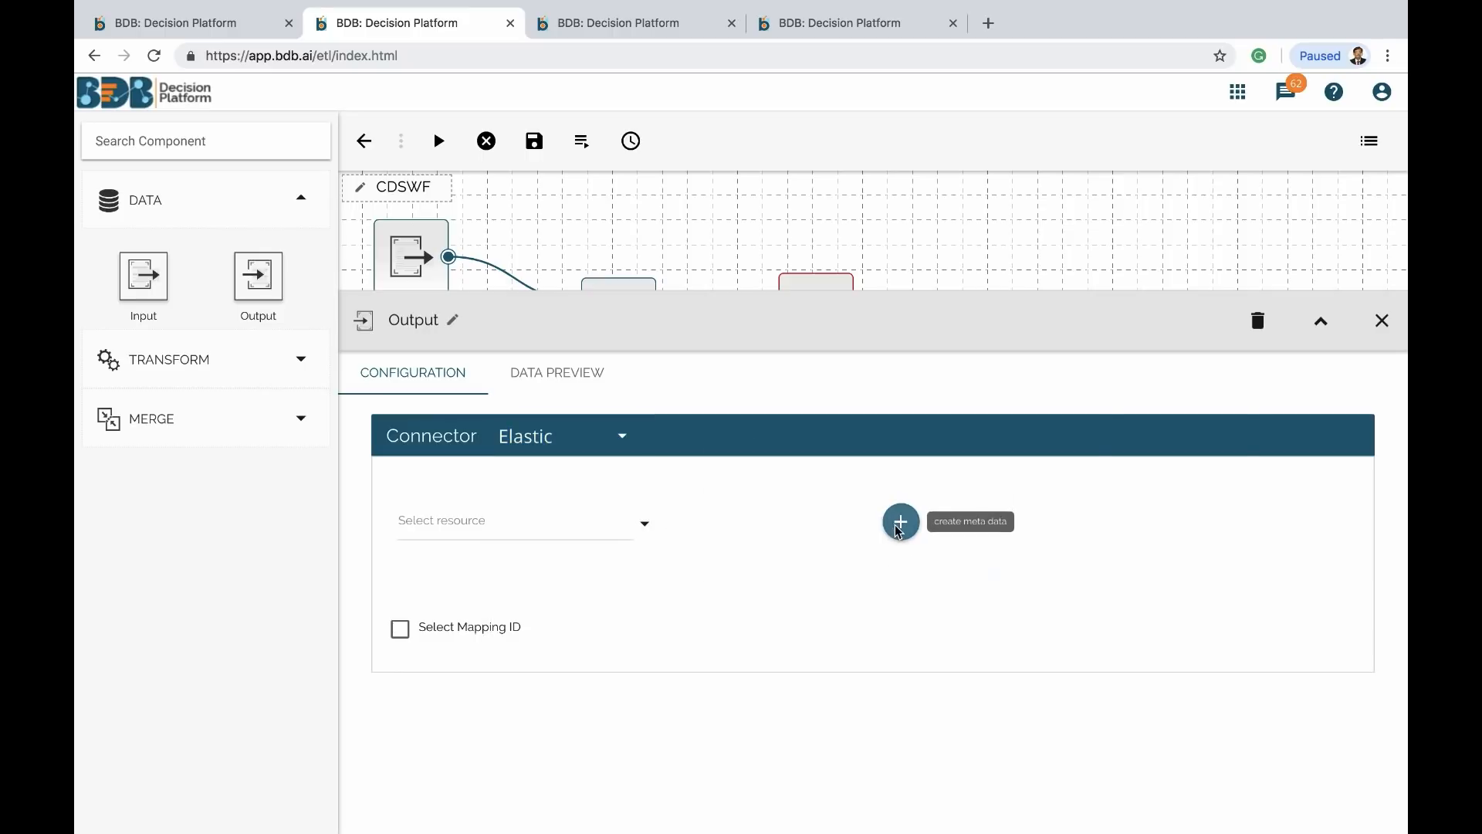
{"action": "left_click", "coordinate": [331, 461]}
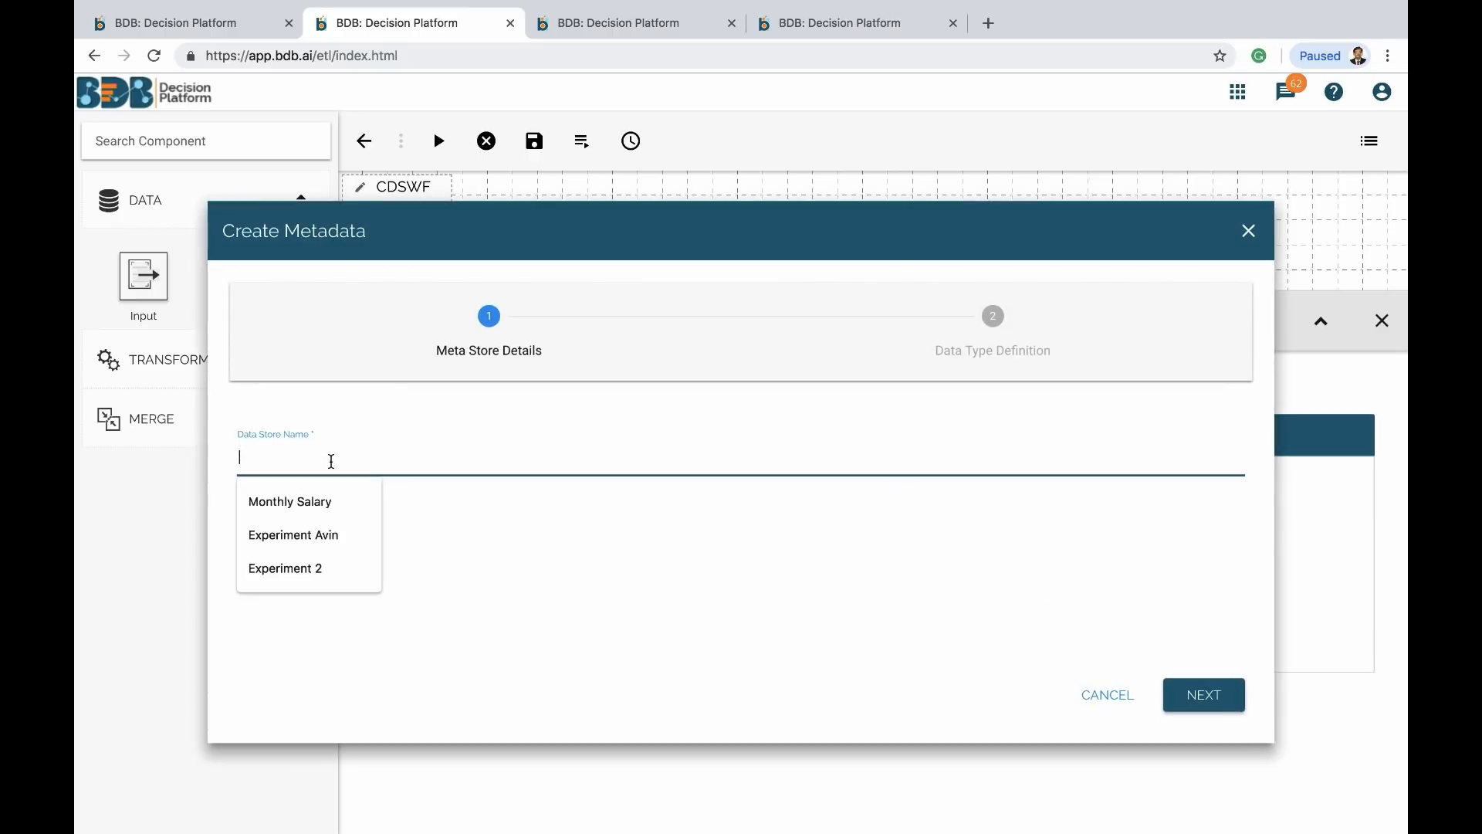
{"action": "type", "text": "c"}
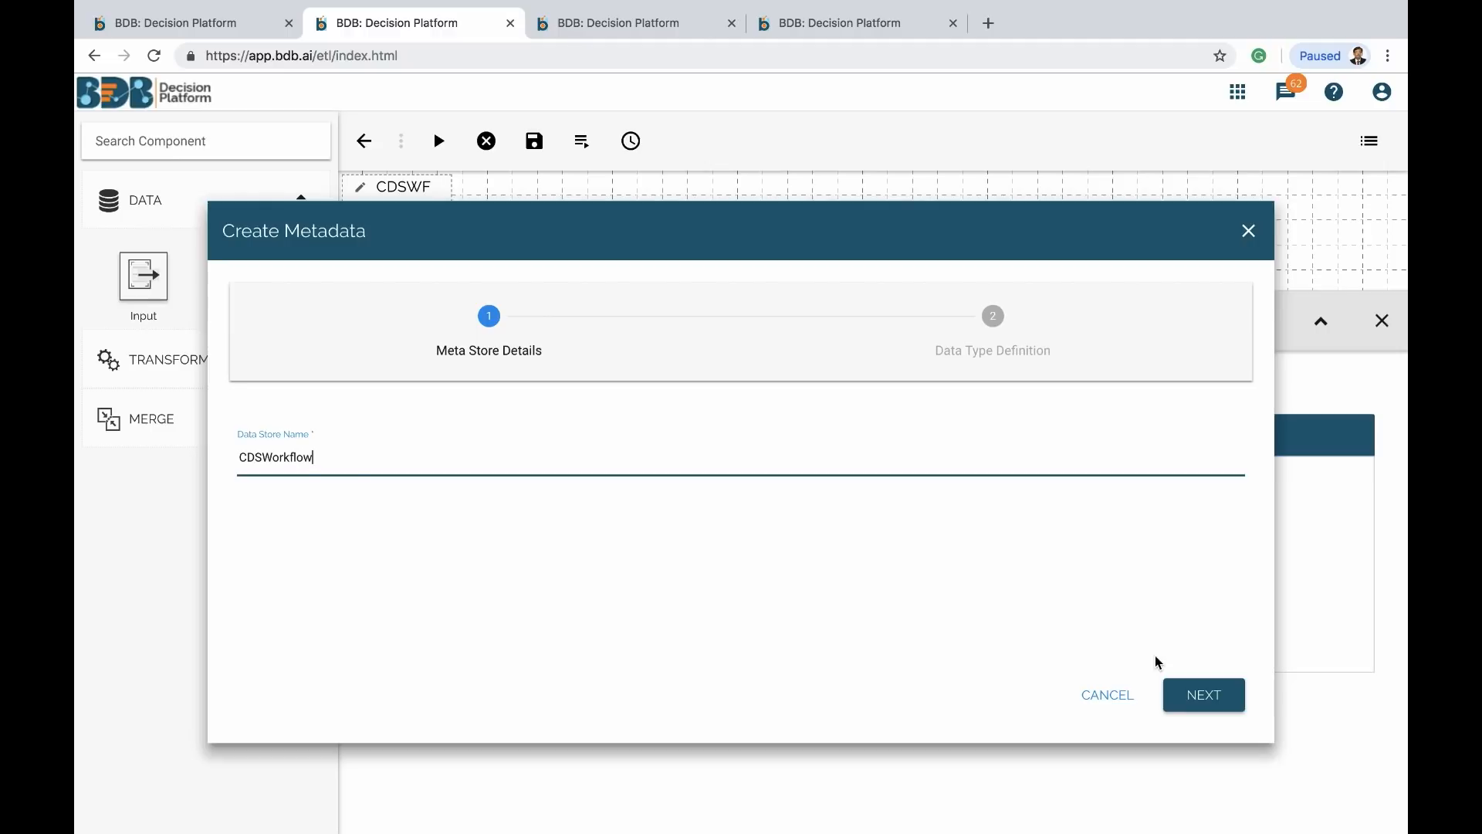
{"action": "left_click", "coordinate": [1203, 695]}
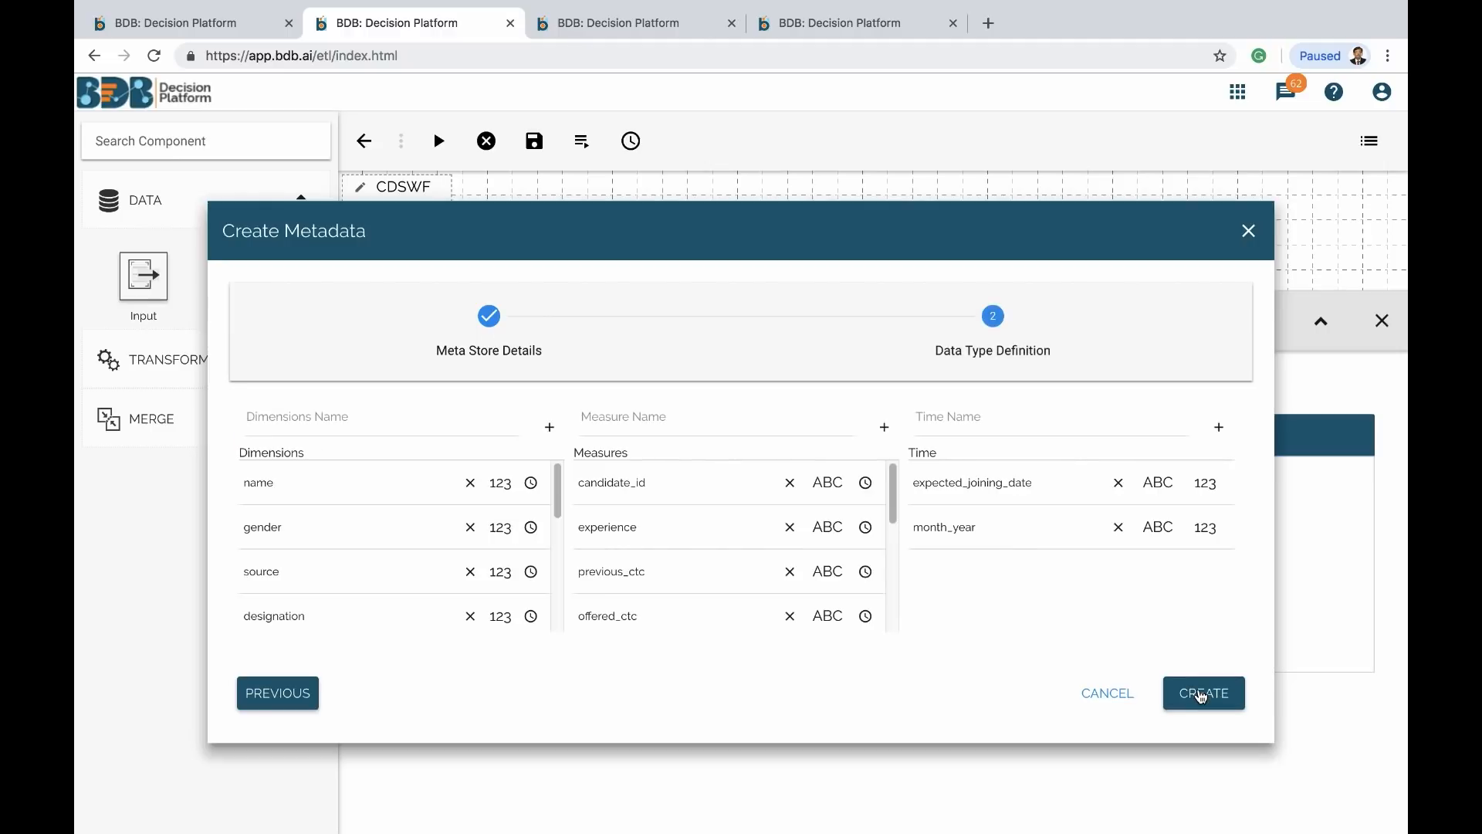
Remove the candidate_id_1 and id measures and create the CDSWorkflow data store
{"action": "scroll", "coordinate": [430, 588], "scroll_direction": "down", "scroll_amount": 10}
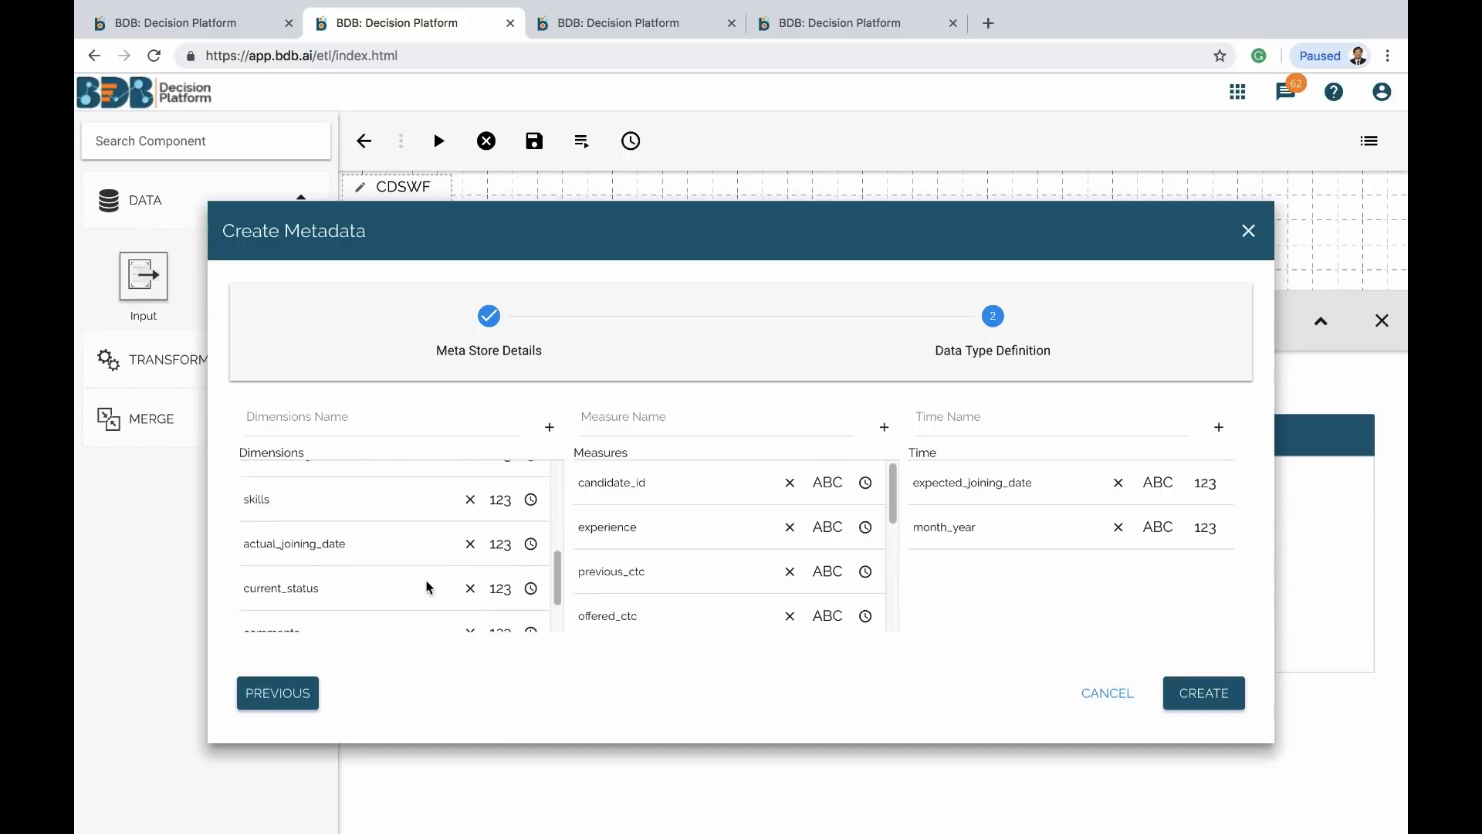
{"action": "scroll", "coordinate": [682, 565], "scroll_direction": "down", "scroll_amount": 6}
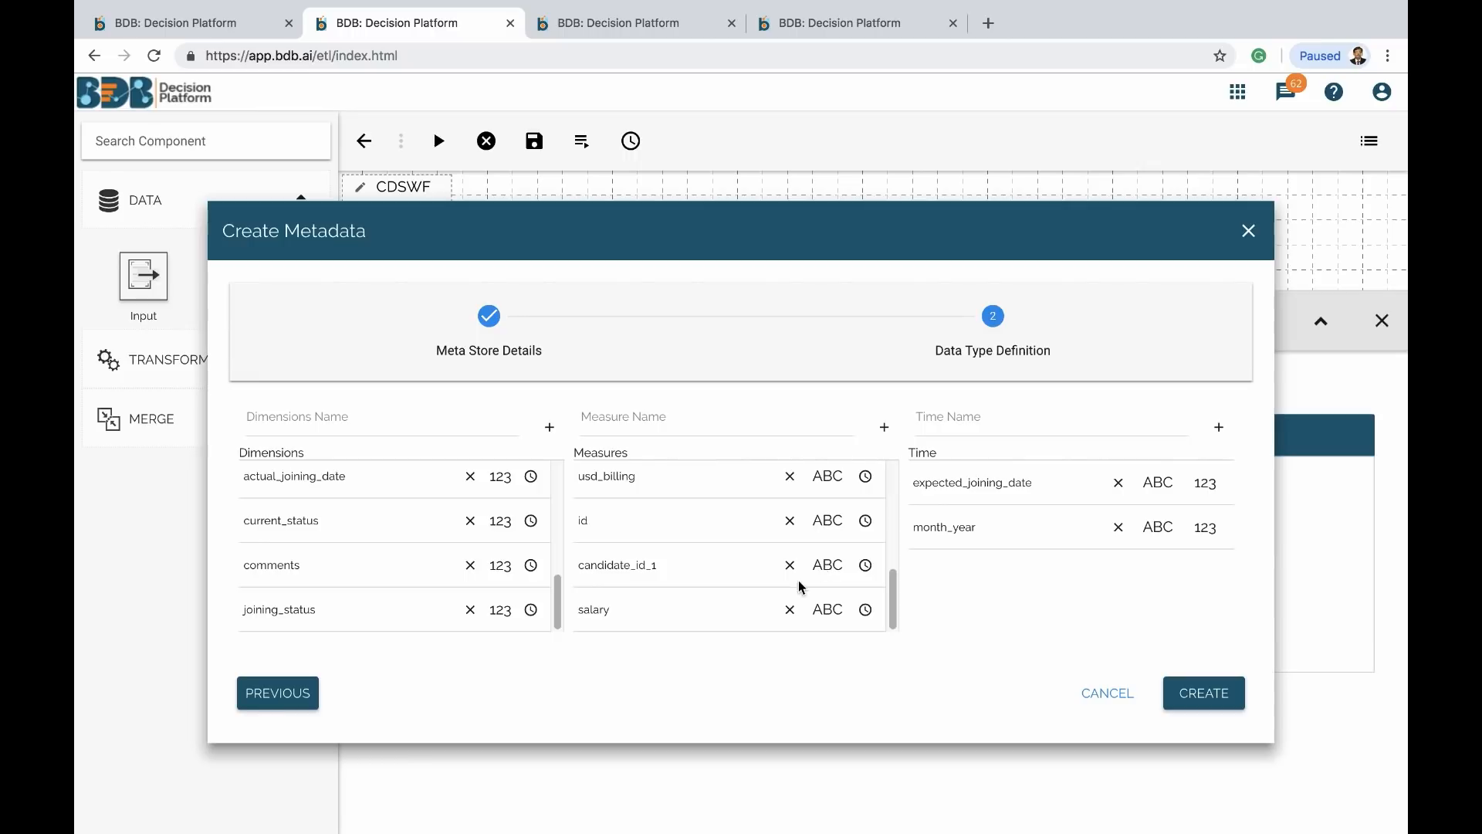
{"action": "left_click", "coordinate": [788, 566]}
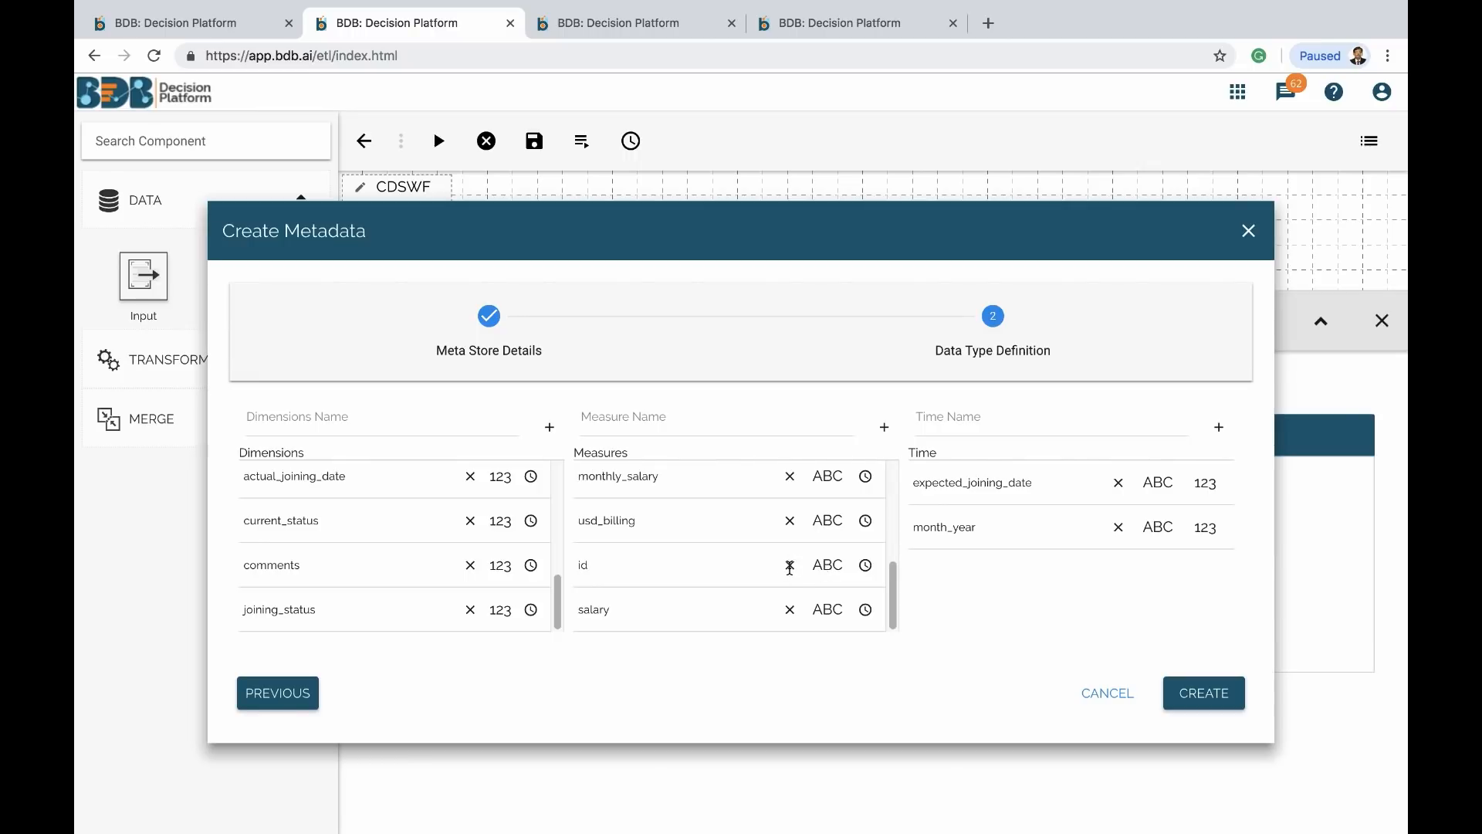
{"action": "left_click", "coordinate": [790, 566]}
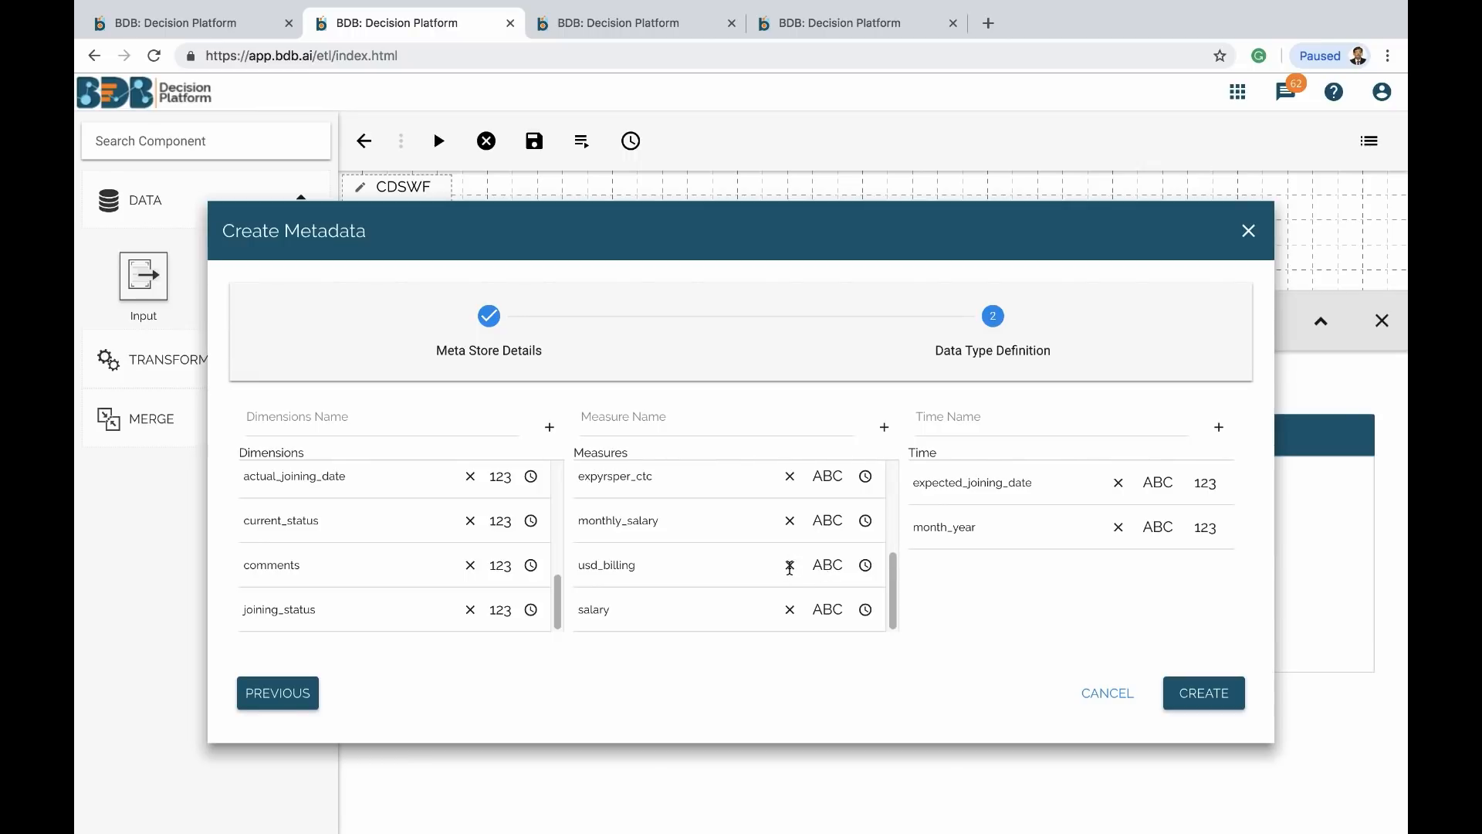
{"action": "left_click", "coordinate": [1201, 691]}
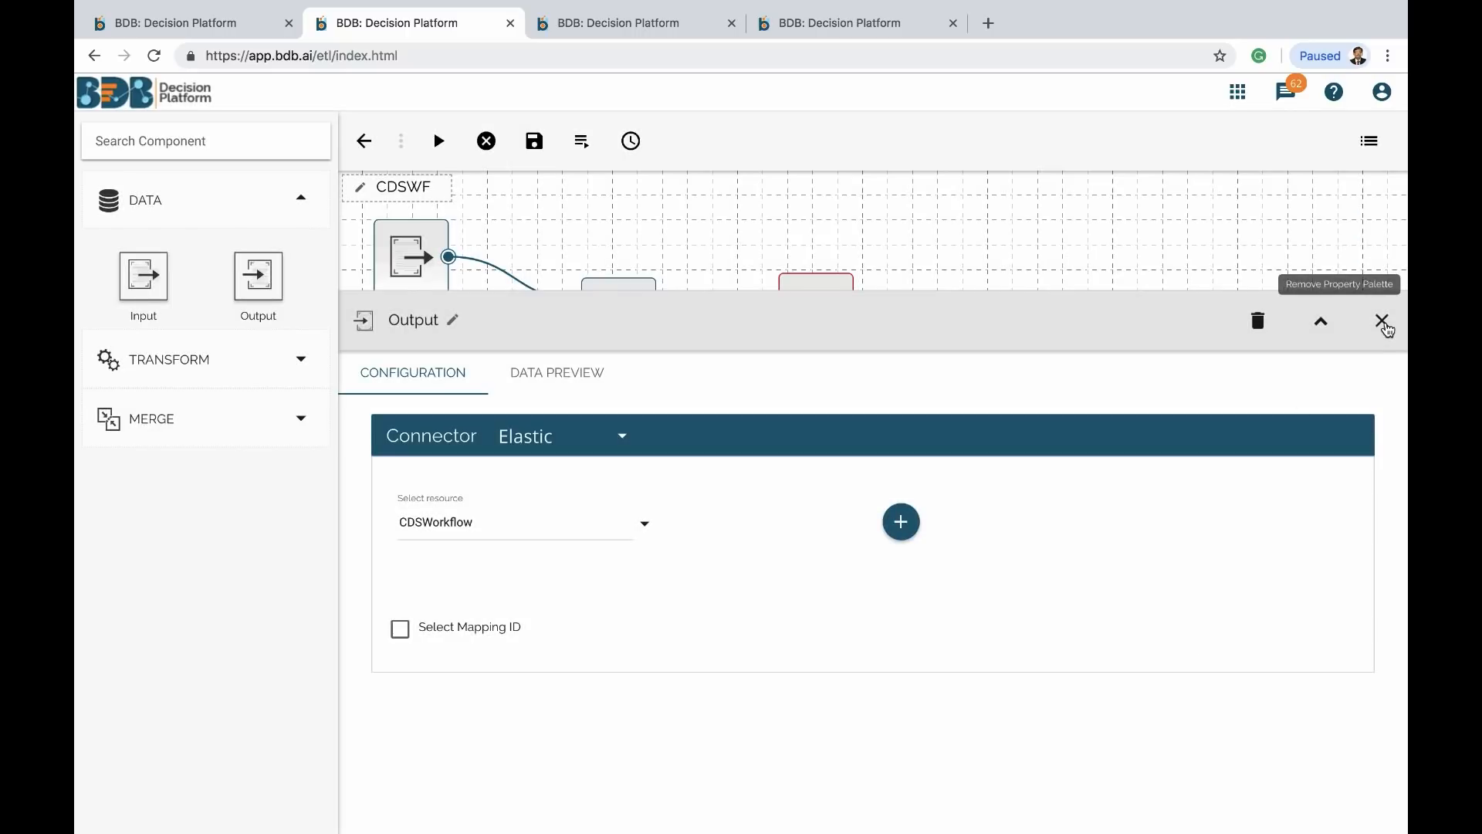
Save and execute the CDSWF workflow under its existing name, then bring up the apps list
{"action": "left_click", "coordinate": [1382, 322]}
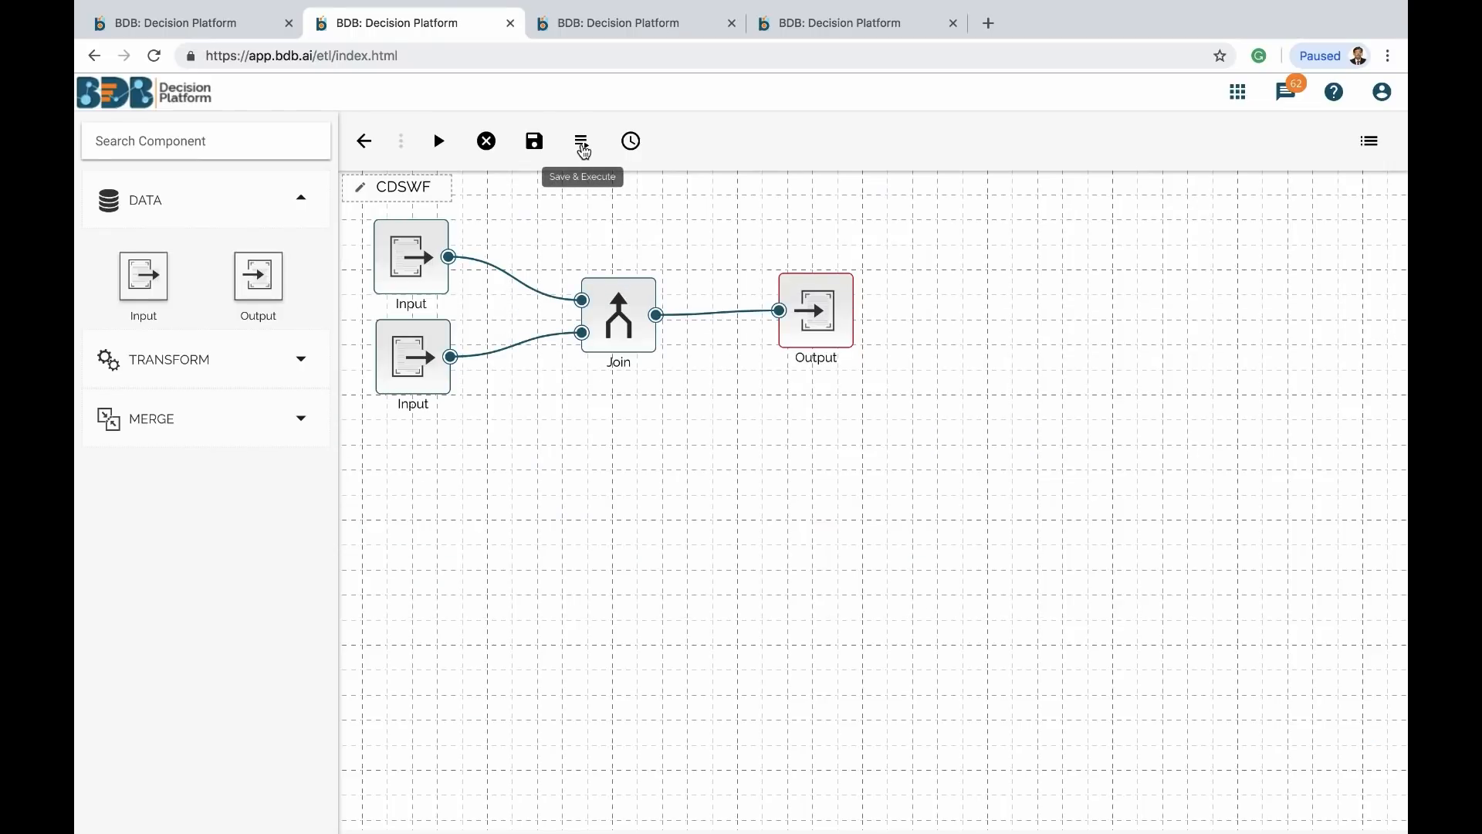
{"action": "left_click", "coordinate": [584, 151]}
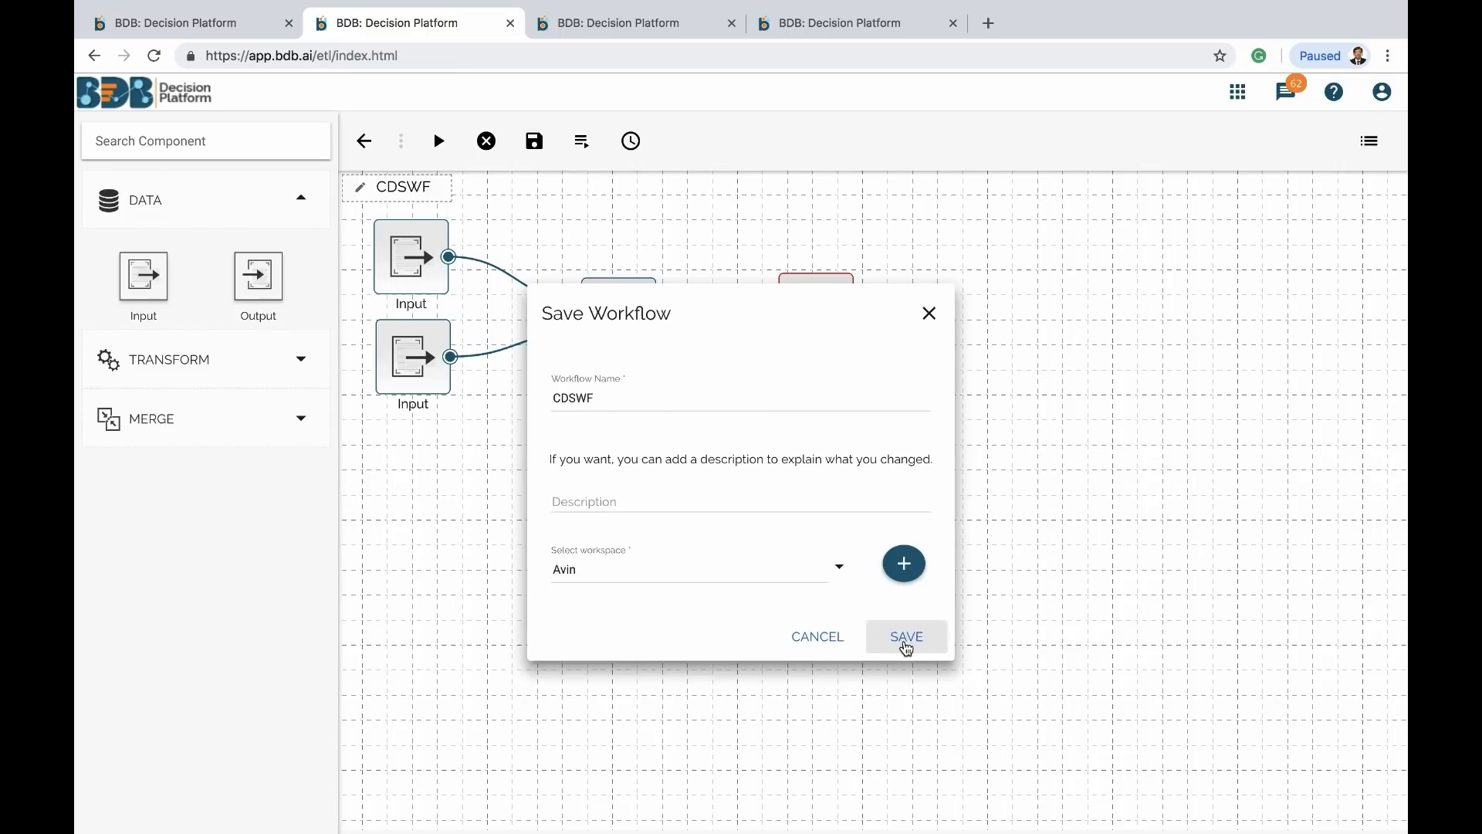
{"action": "left_click", "coordinate": [907, 638]}
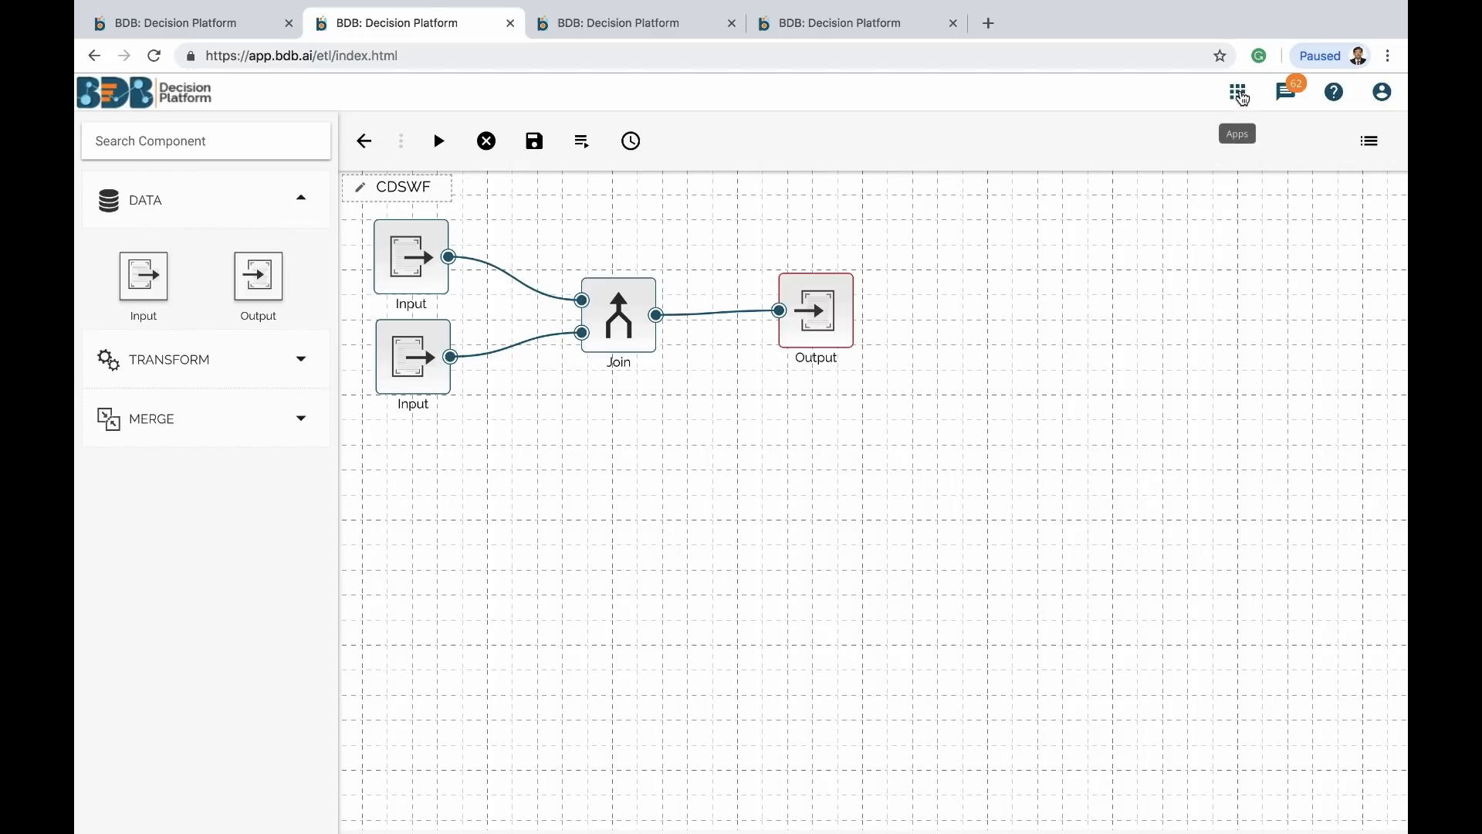
{"action": "left_click", "coordinate": [1239, 94]}
Go to the Predictive module and open the Python Workspace
{"action": "left_click", "coordinate": [1191, 286]}
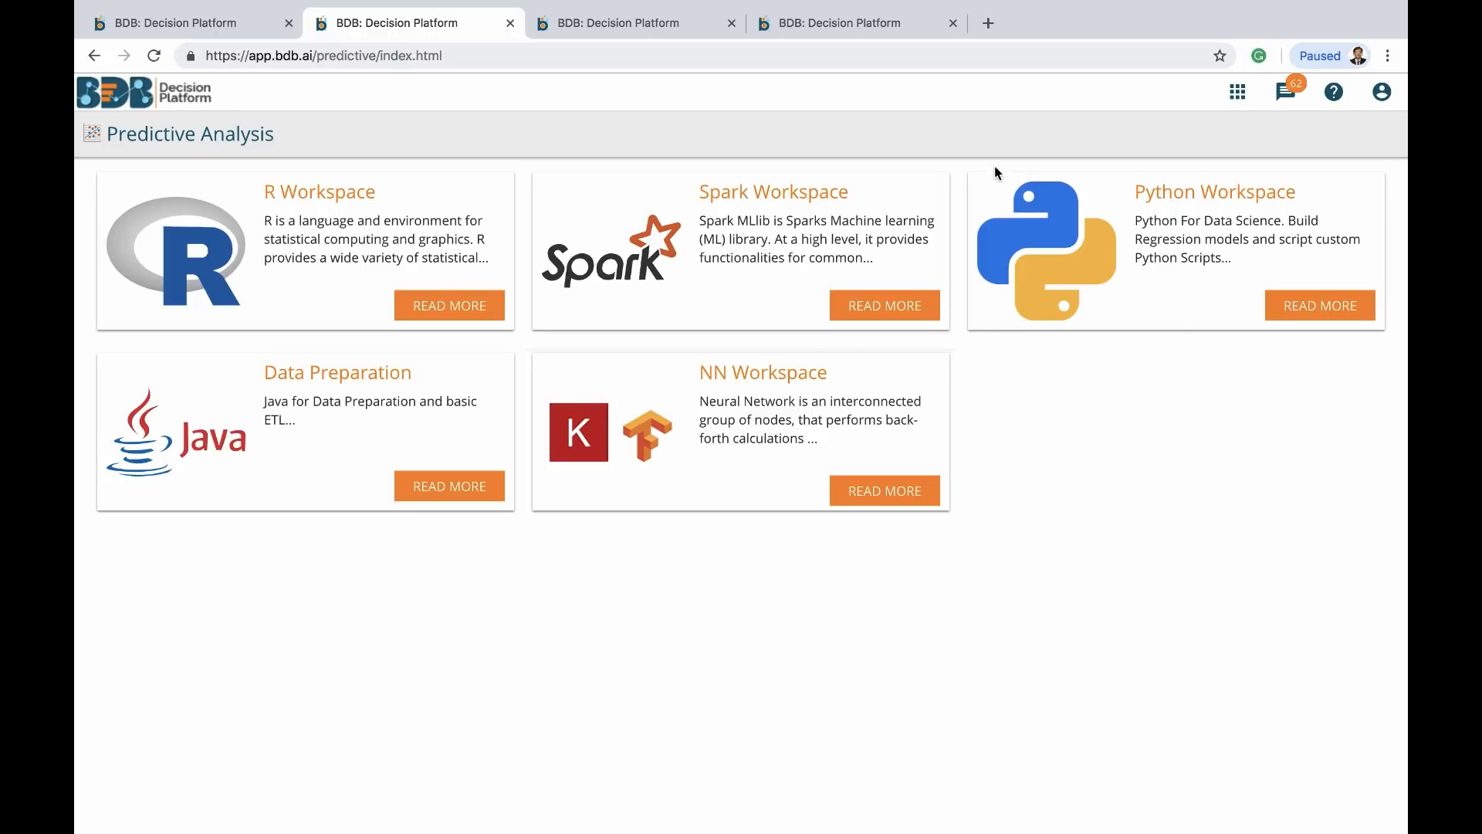
{"action": "left_click", "coordinate": [993, 205]}
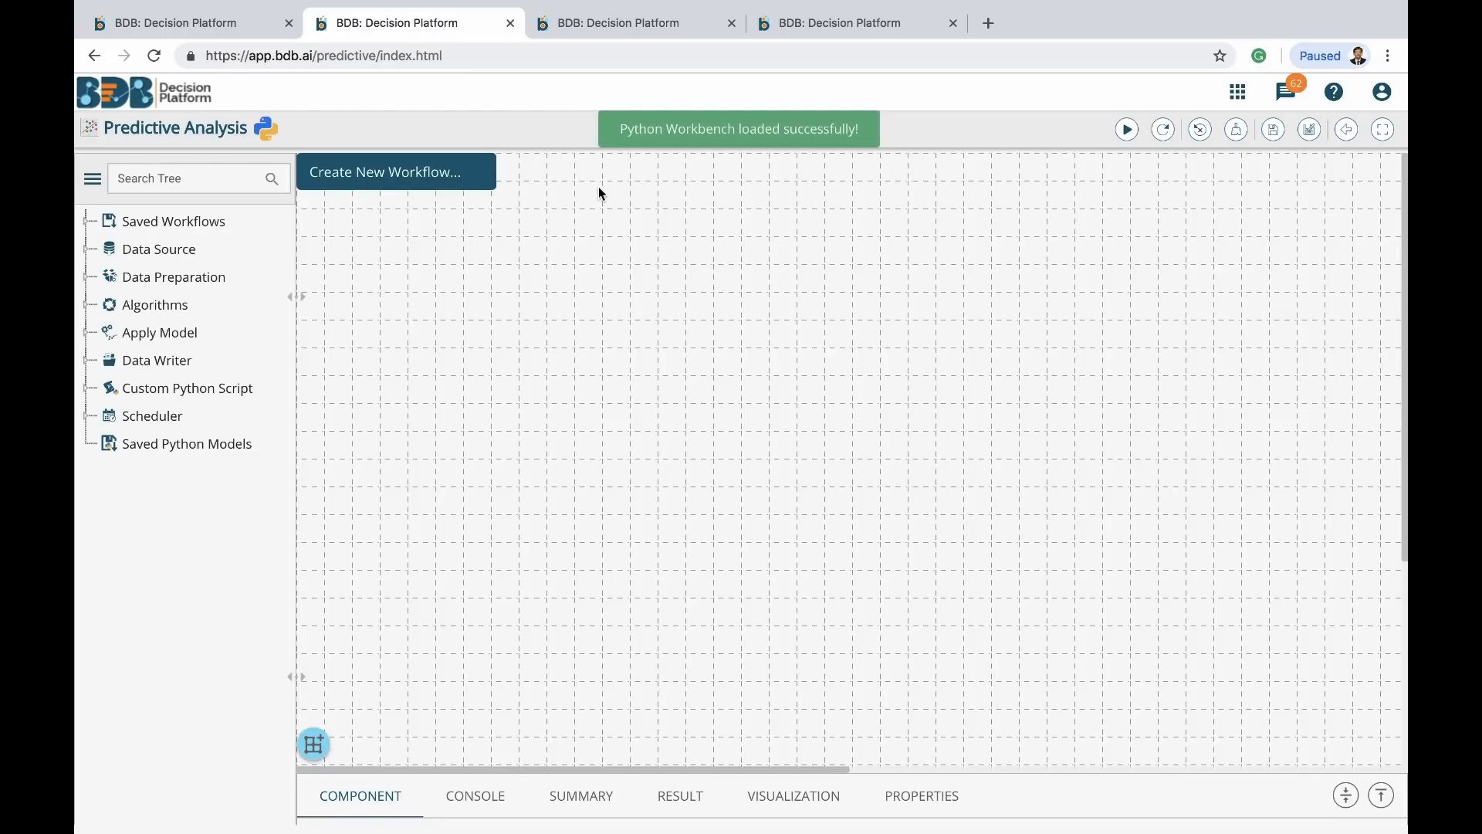
Add a Data Store Reader that reads the CDSWorkflow store with all 21 columns, and apply it
{"action": "left_click", "coordinate": [85, 250]}
{"action": "left_click_drag", "start_coordinate": [193, 338], "coordinate": [451, 296]}
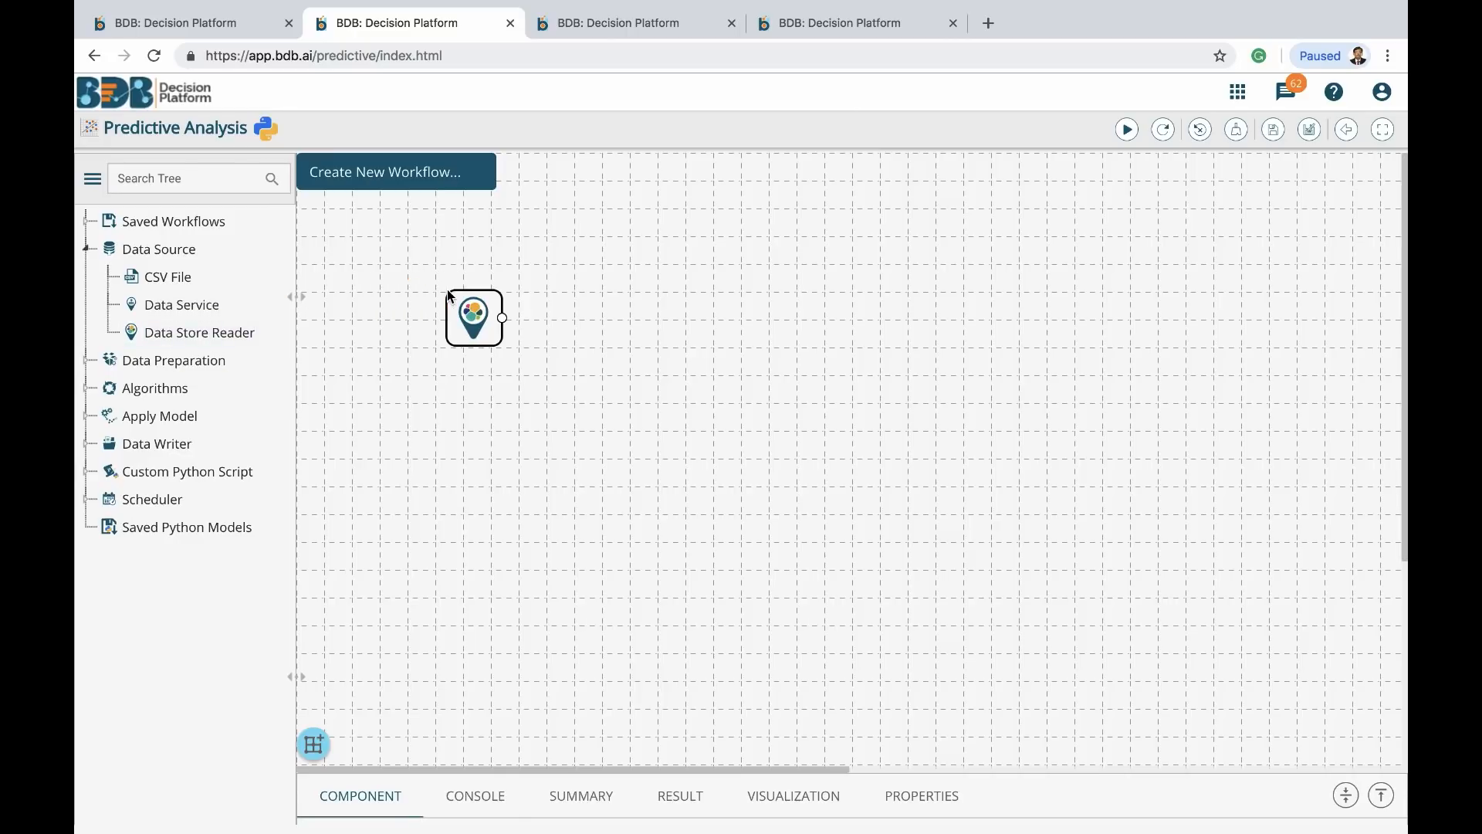
{"action": "left_click", "coordinate": [489, 312]}
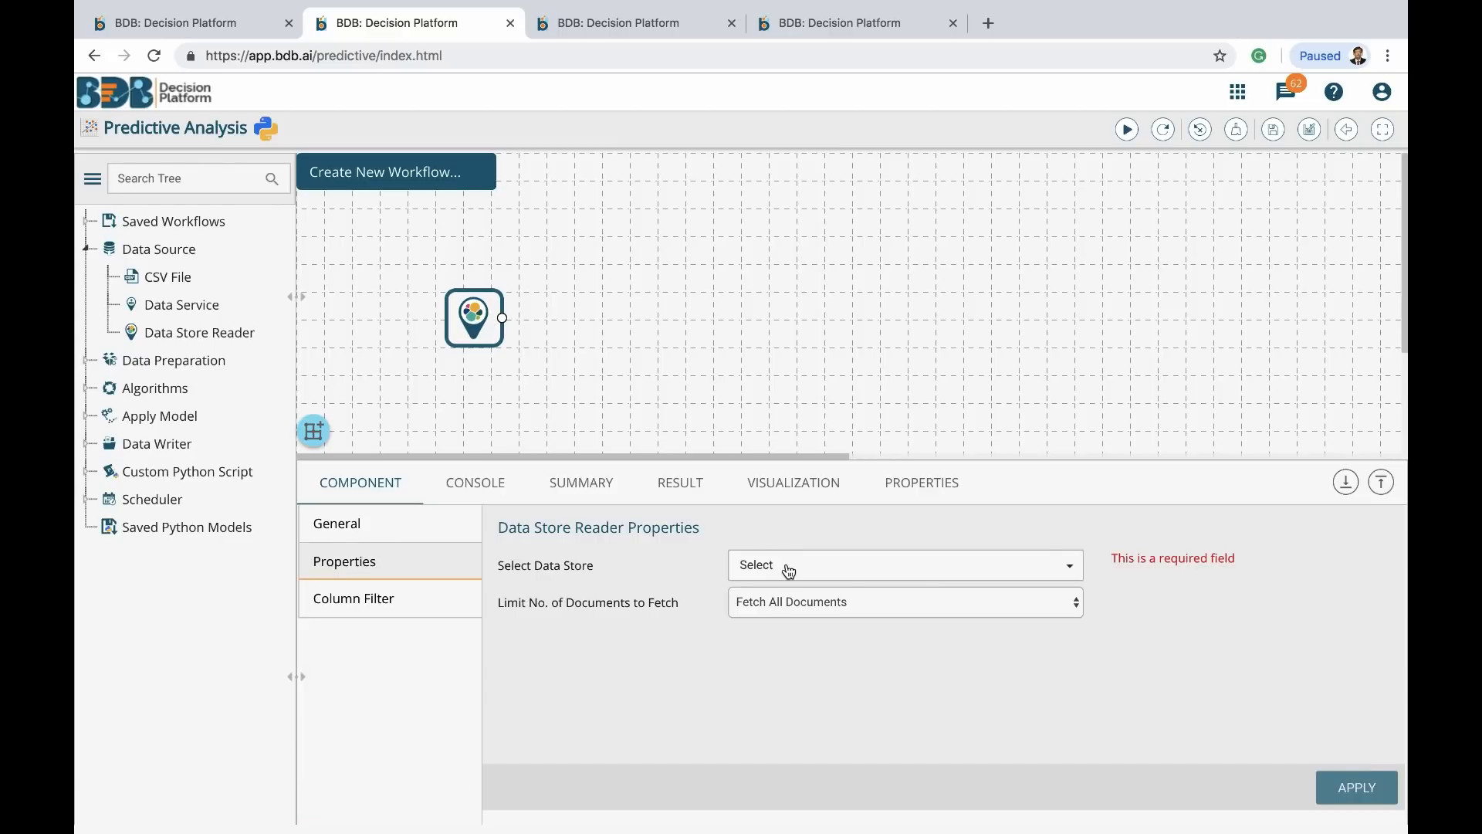
{"action": "left_click", "coordinate": [788, 572]}
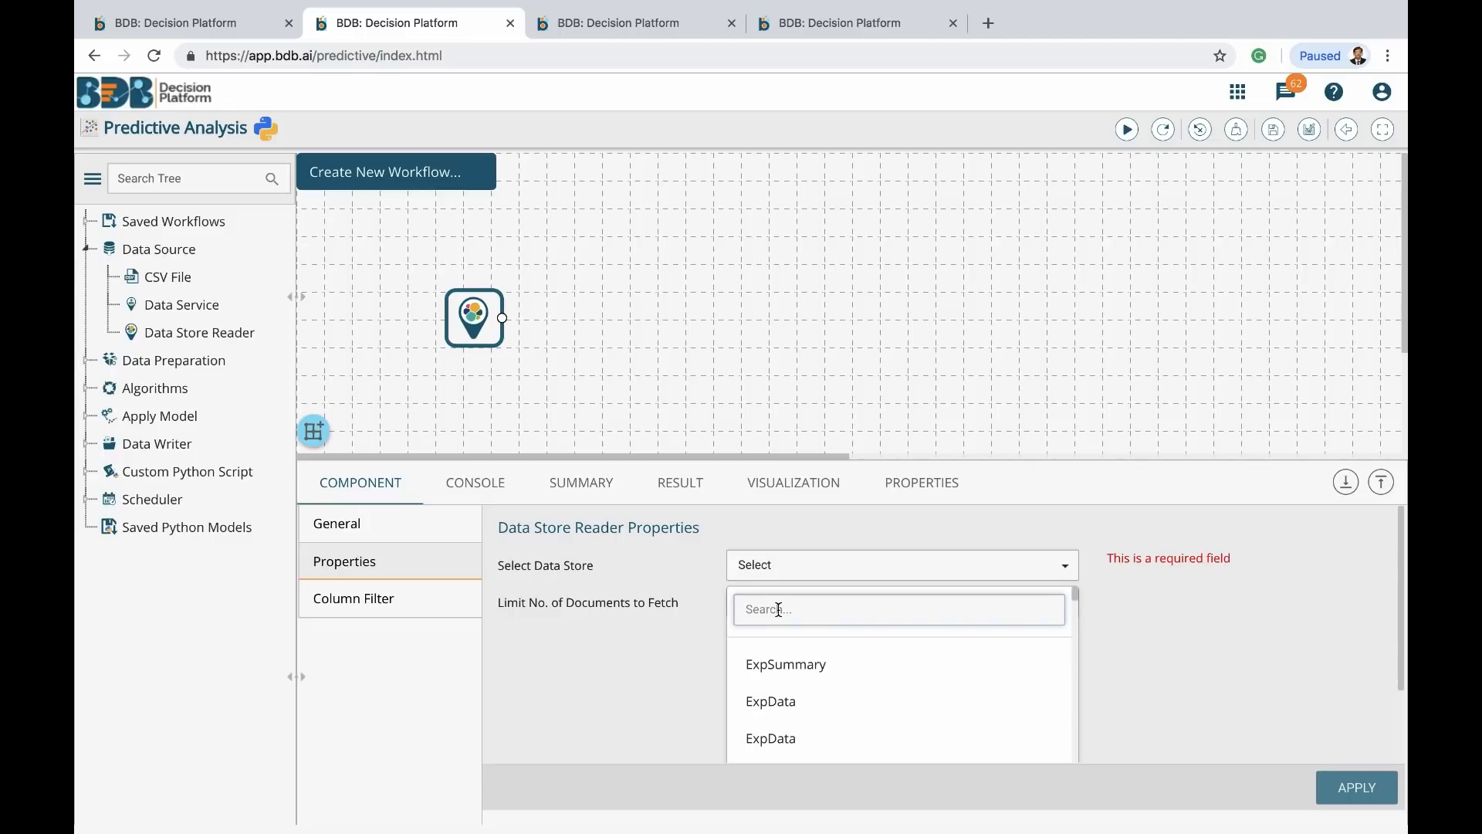
{"action": "type", "text": "cds"}
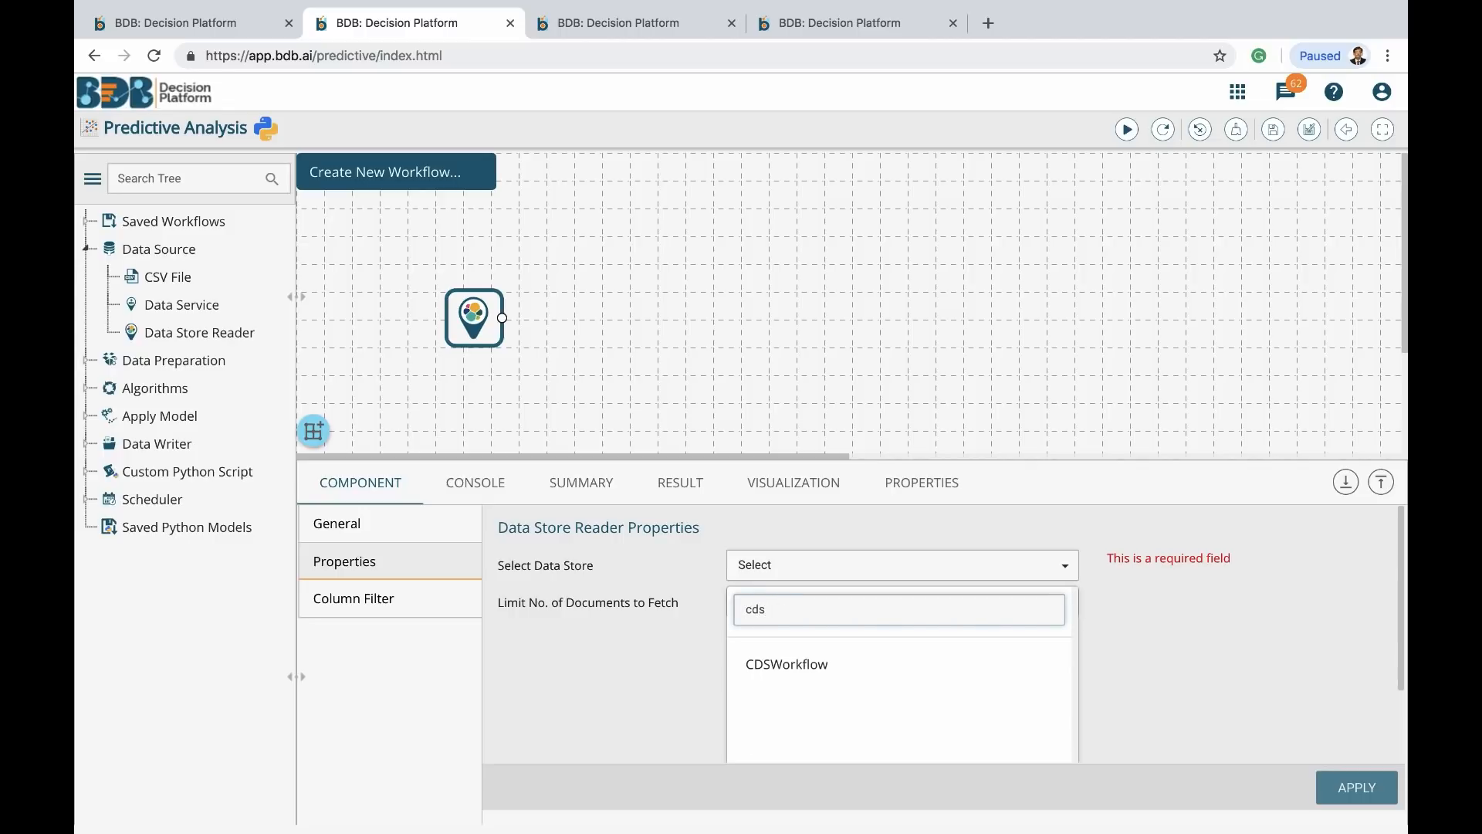
{"action": "left_click", "coordinate": [773, 666]}
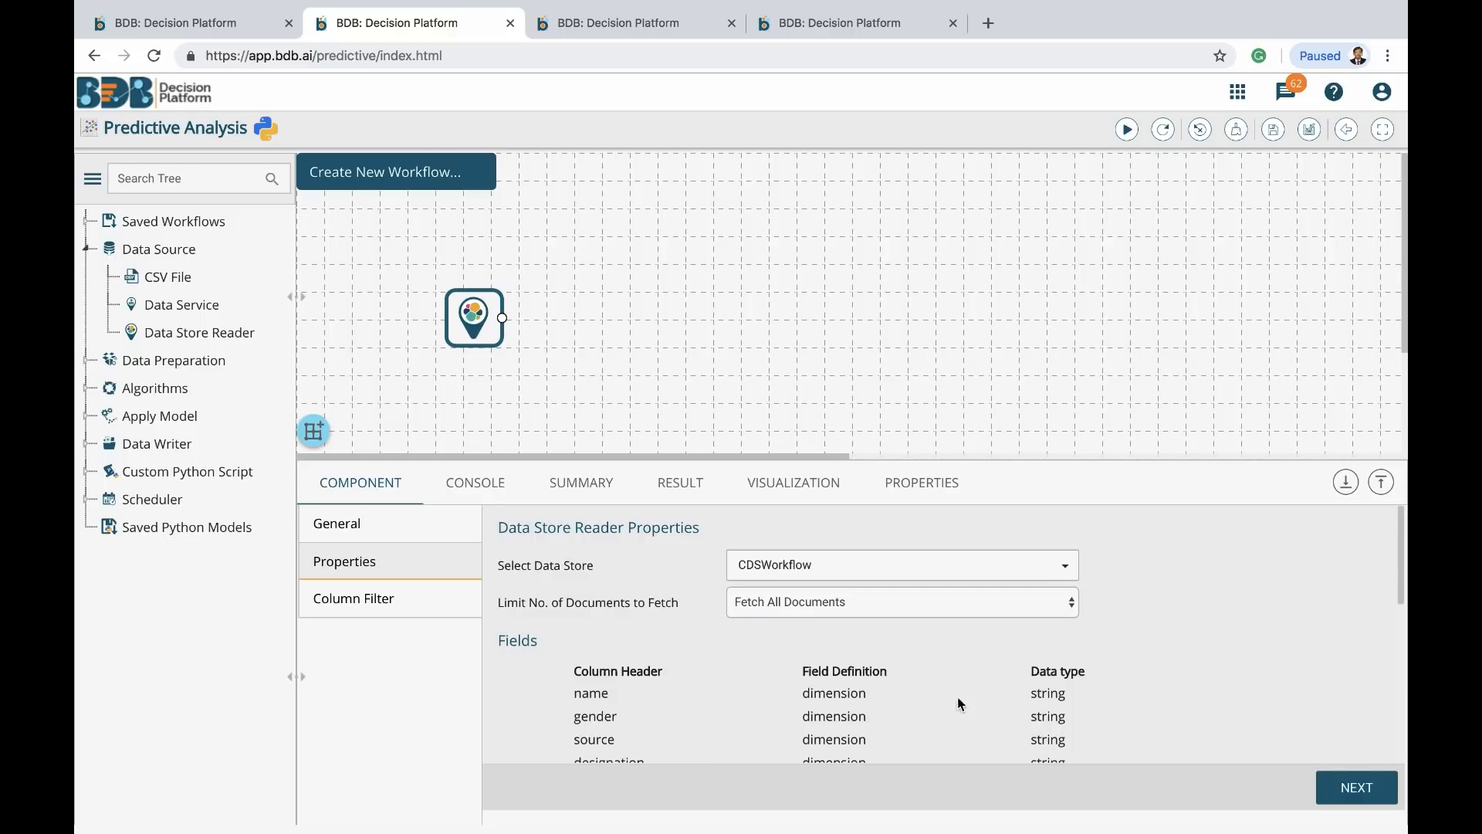
{"action": "scroll", "coordinate": [928, 715], "scroll_direction": "down", "scroll_amount": 10}
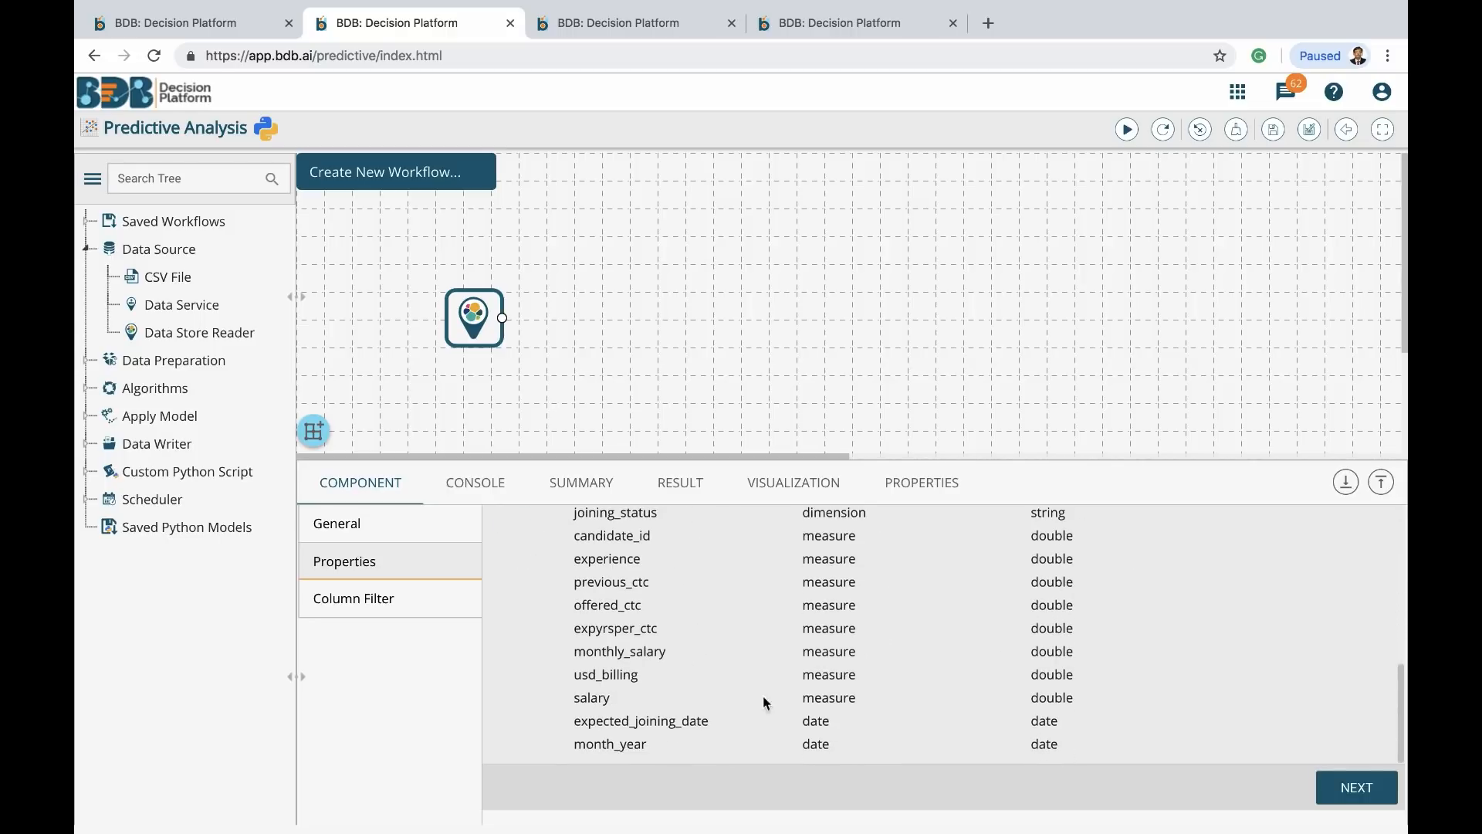
{"action": "left_click", "coordinate": [349, 599]}
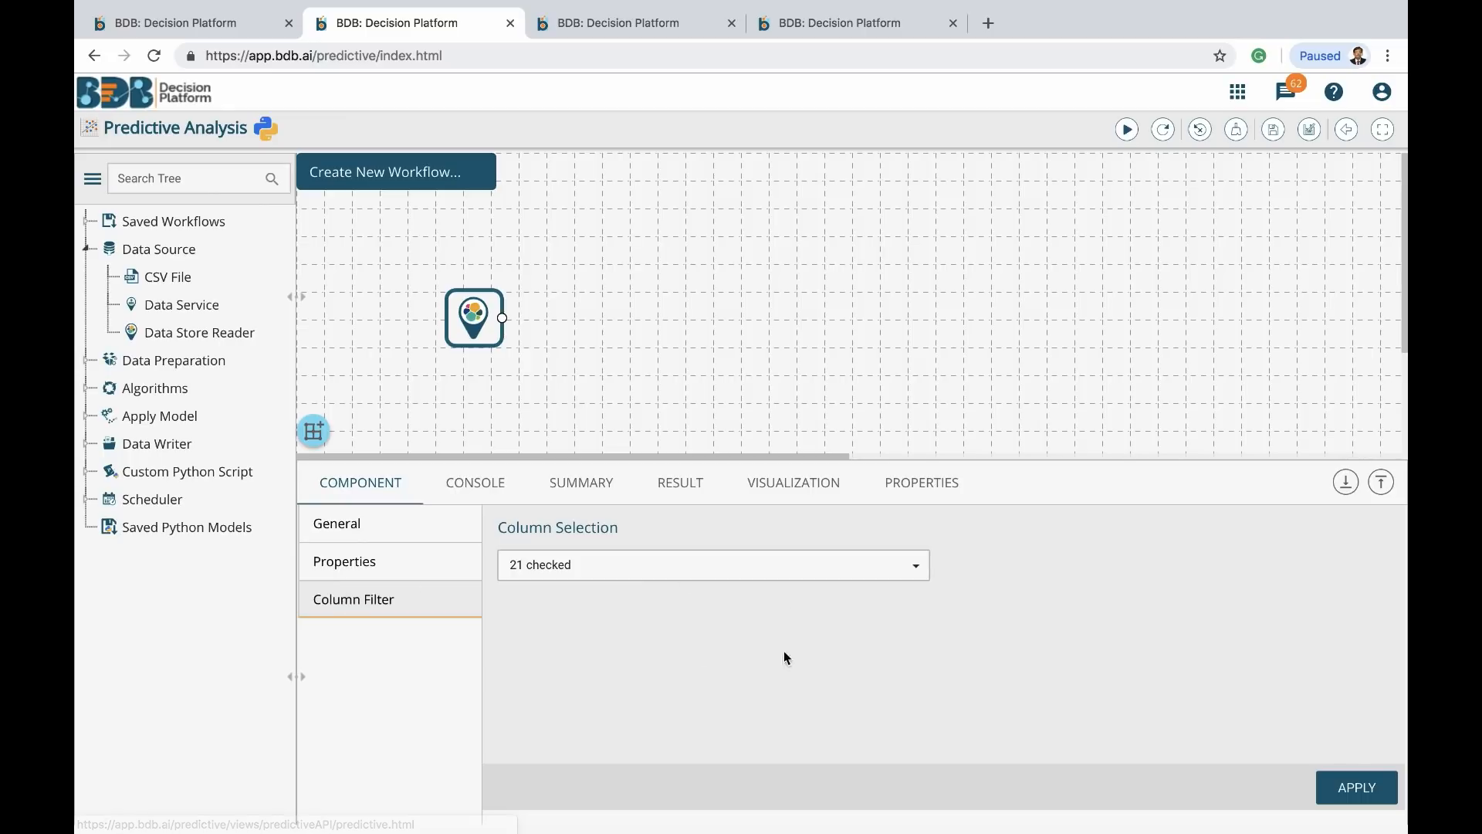
{"action": "left_click", "coordinate": [1368, 784]}
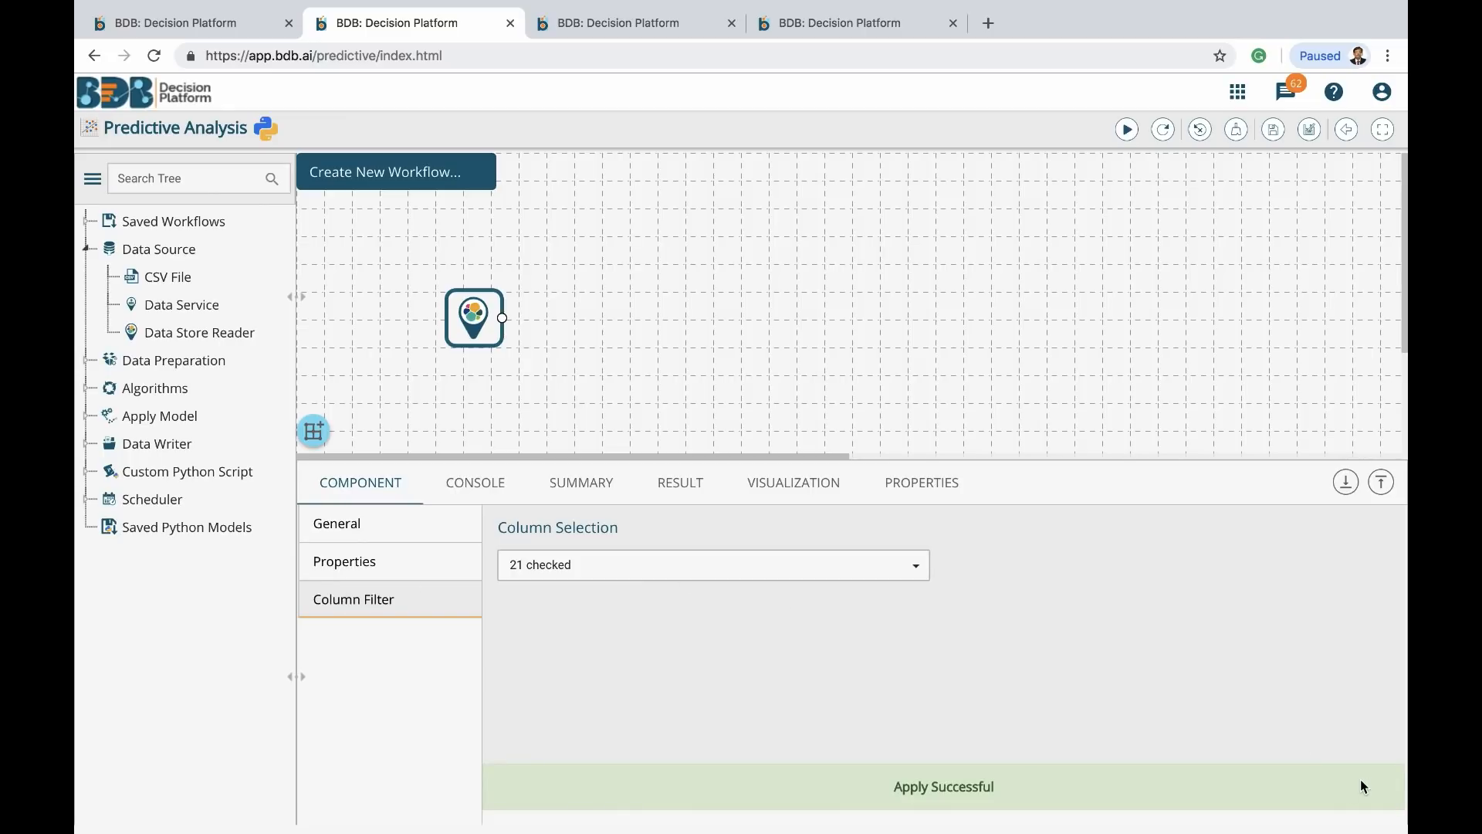
Add a Missing Value Replacement node and connect the Data Store Reader to it
{"action": "left_click", "coordinate": [85, 363]}
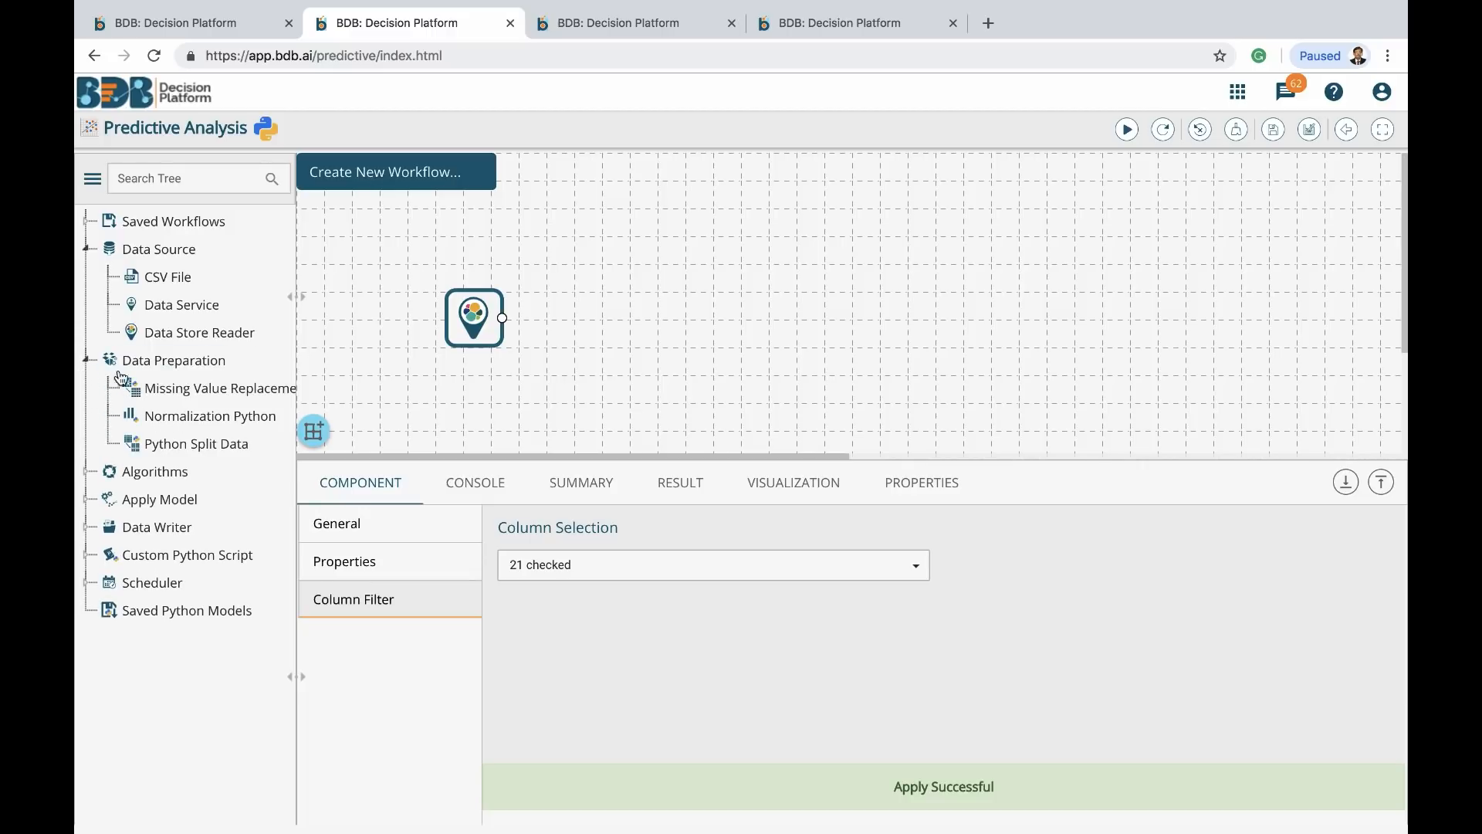
{"action": "left_click_drag", "start_coordinate": [219, 387], "coordinate": [721, 297]}
{"action": "left_click_drag", "start_coordinate": [503, 317], "coordinate": [722, 328]}
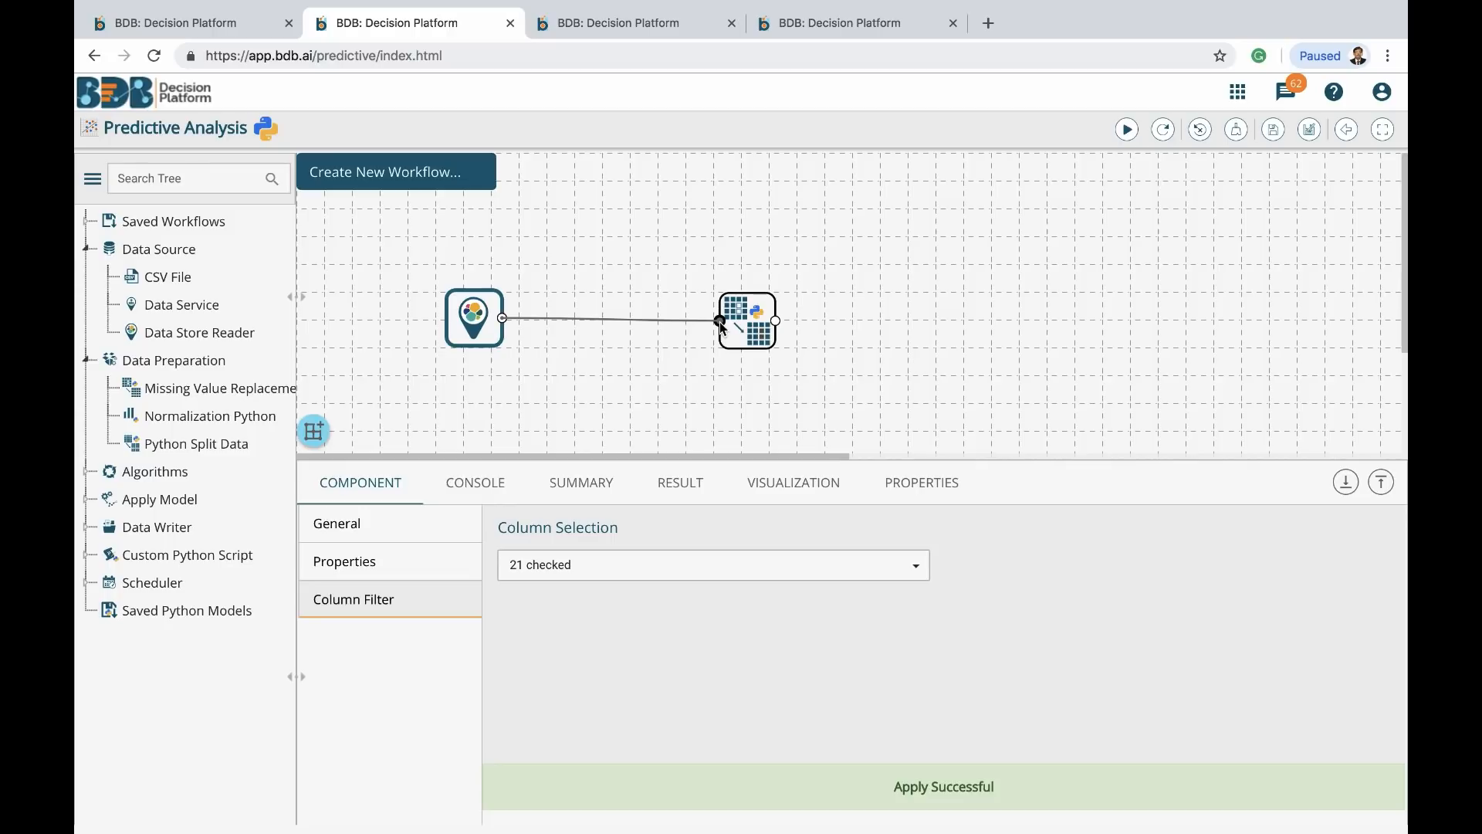
{"action": "left_click", "coordinate": [743, 323]}
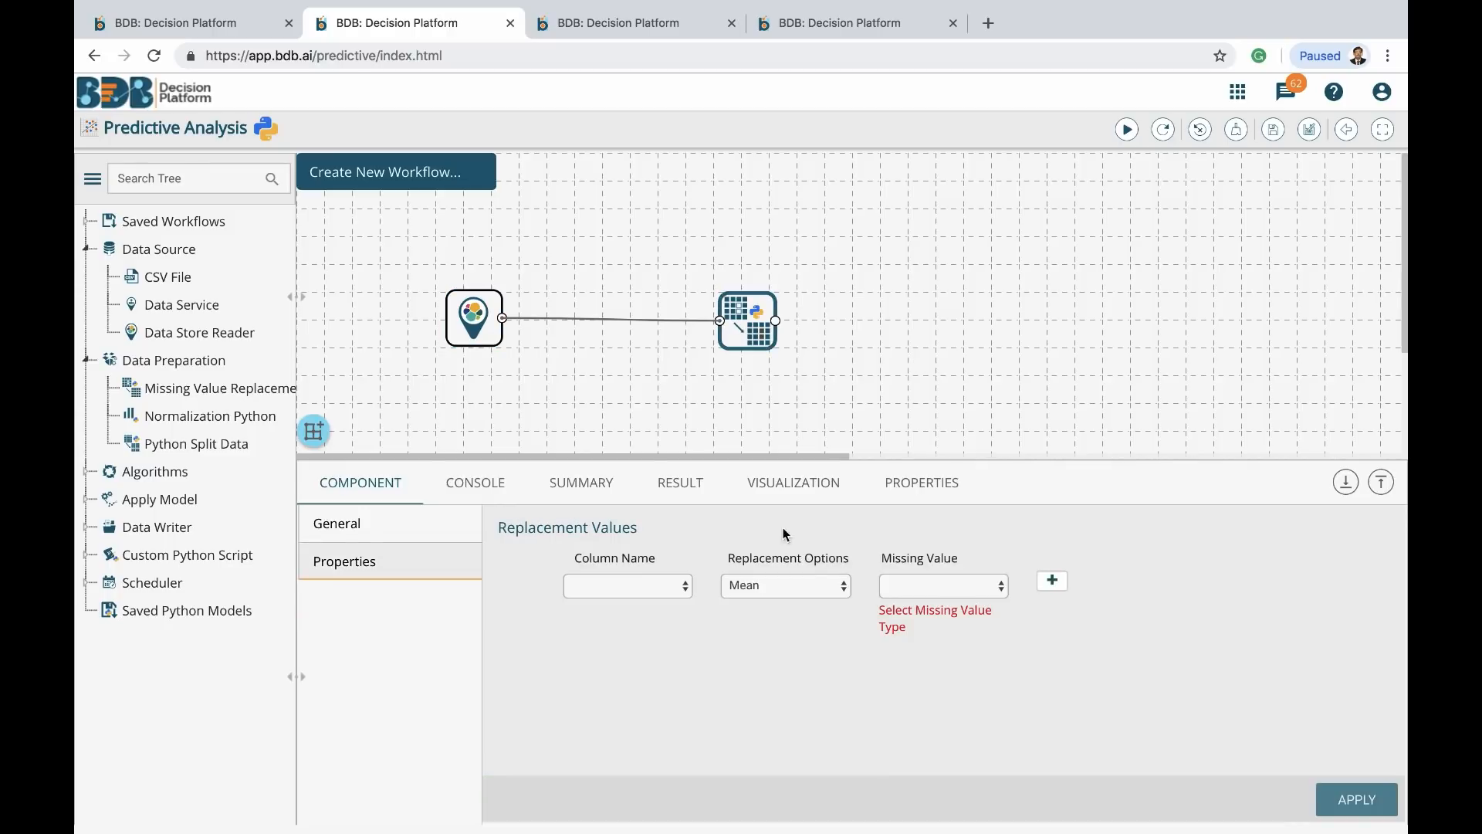
Fill NaN experience values with Mean, remove rows missing monthly_salary, and apply
{"action": "left_click", "coordinate": [690, 587]}
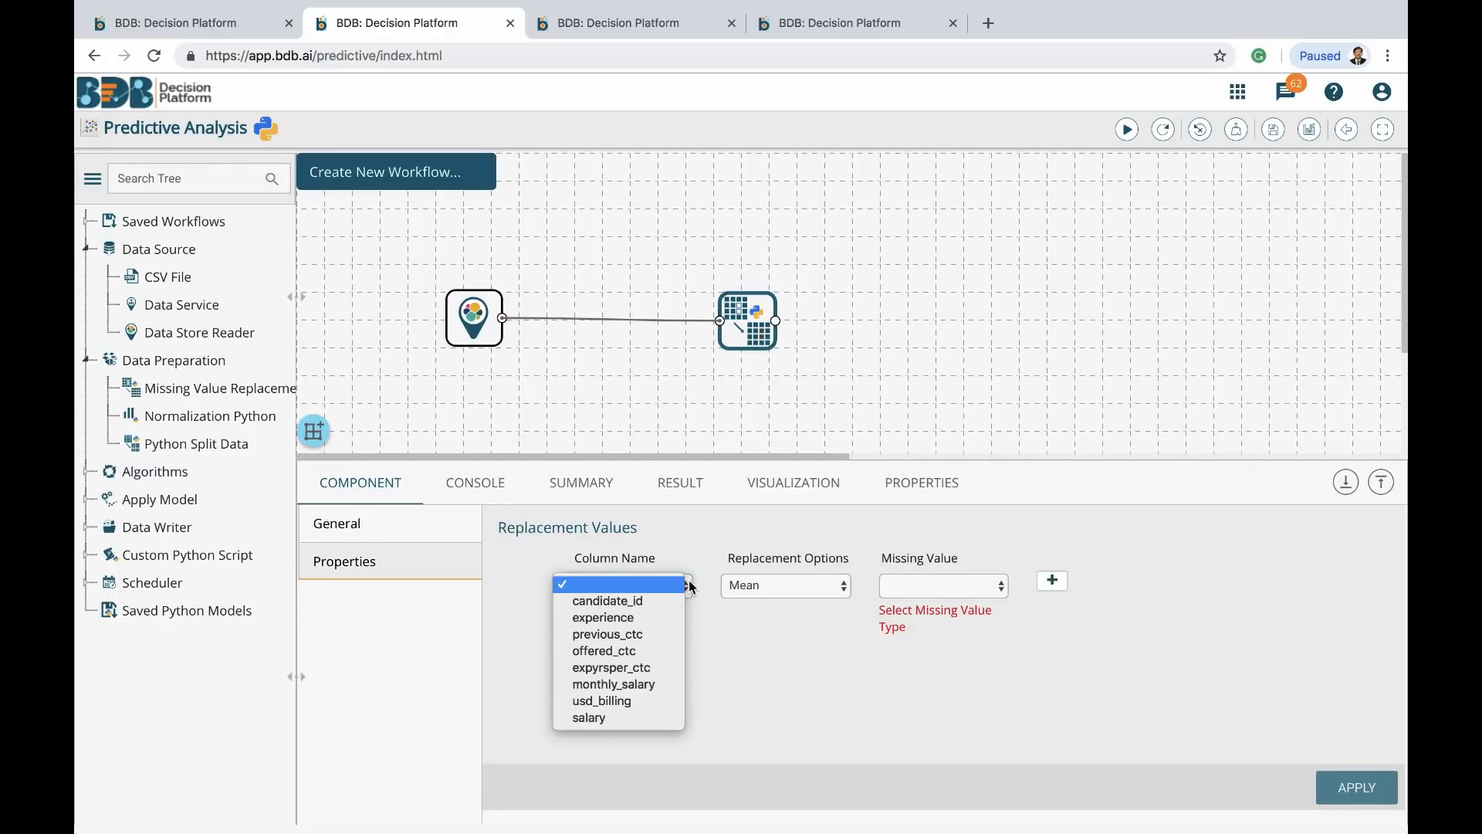
{"action": "left_click", "coordinate": [652, 618]}
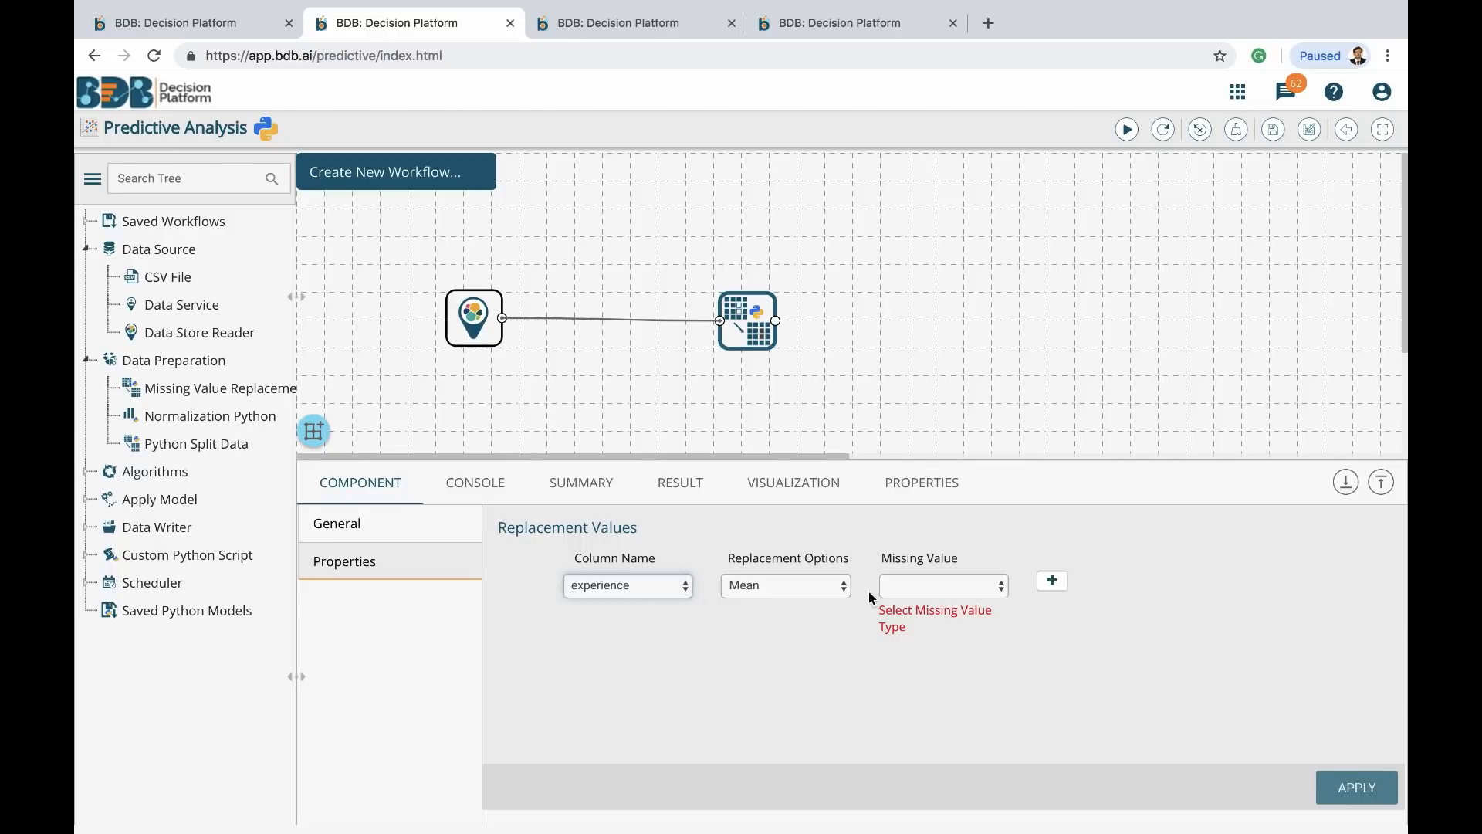
{"action": "left_click", "coordinate": [966, 587]}
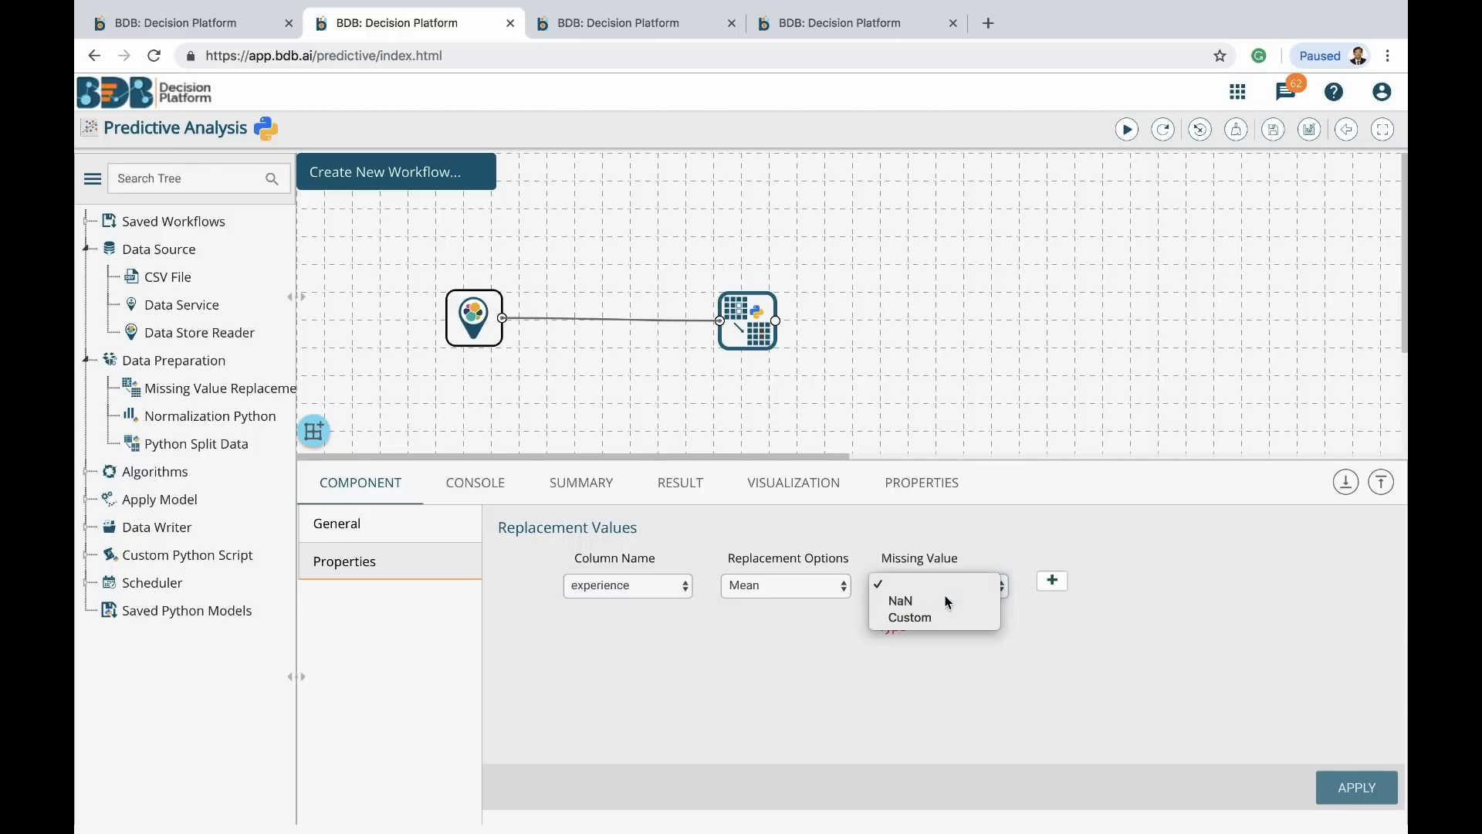
{"action": "left_click", "coordinate": [948, 601]}
{"action": "left_click", "coordinate": [1052, 581]}
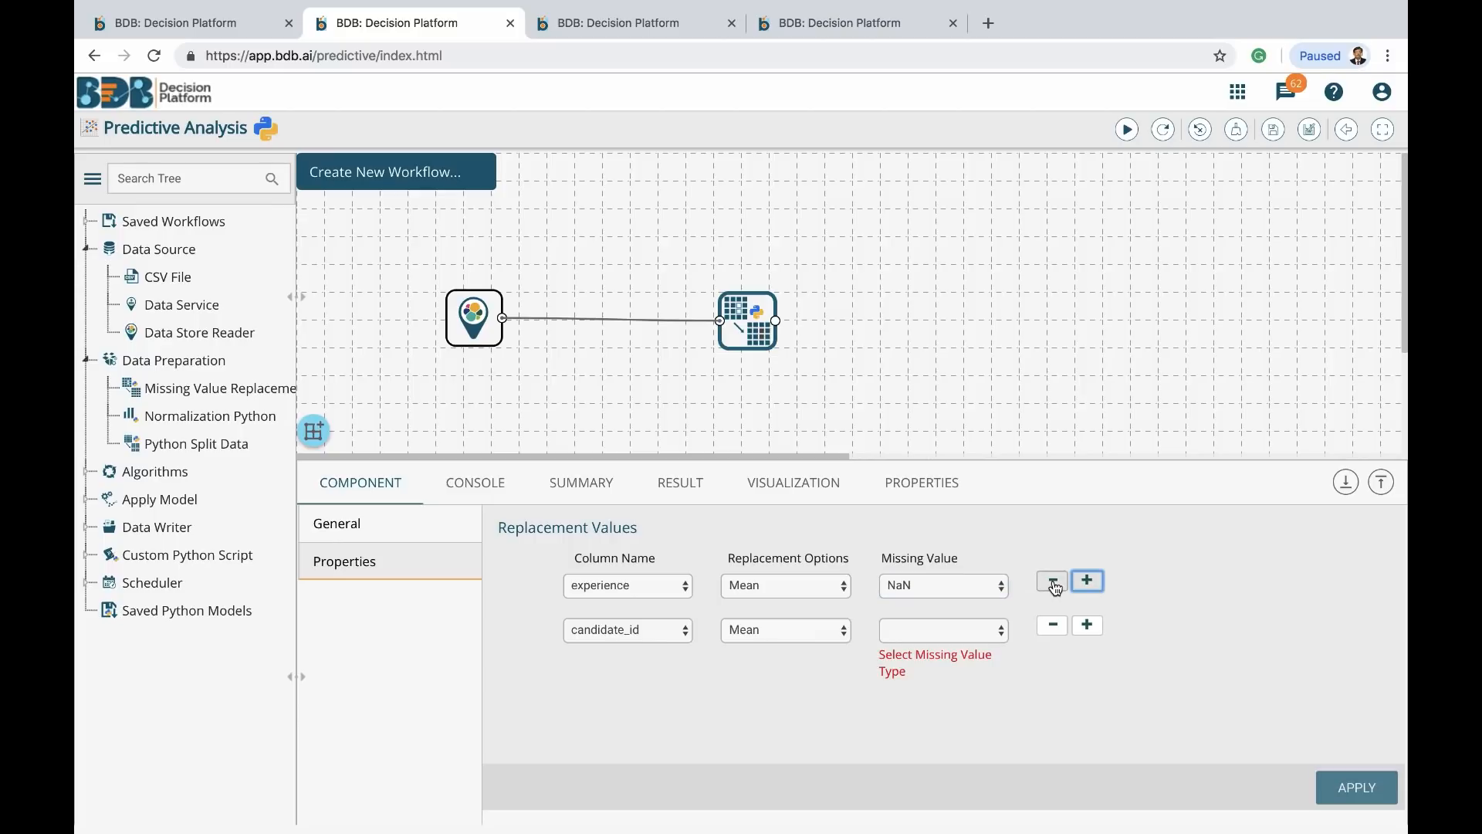
{"action": "left_click", "coordinate": [686, 631]}
{"action": "left_click", "coordinate": [642, 695]}
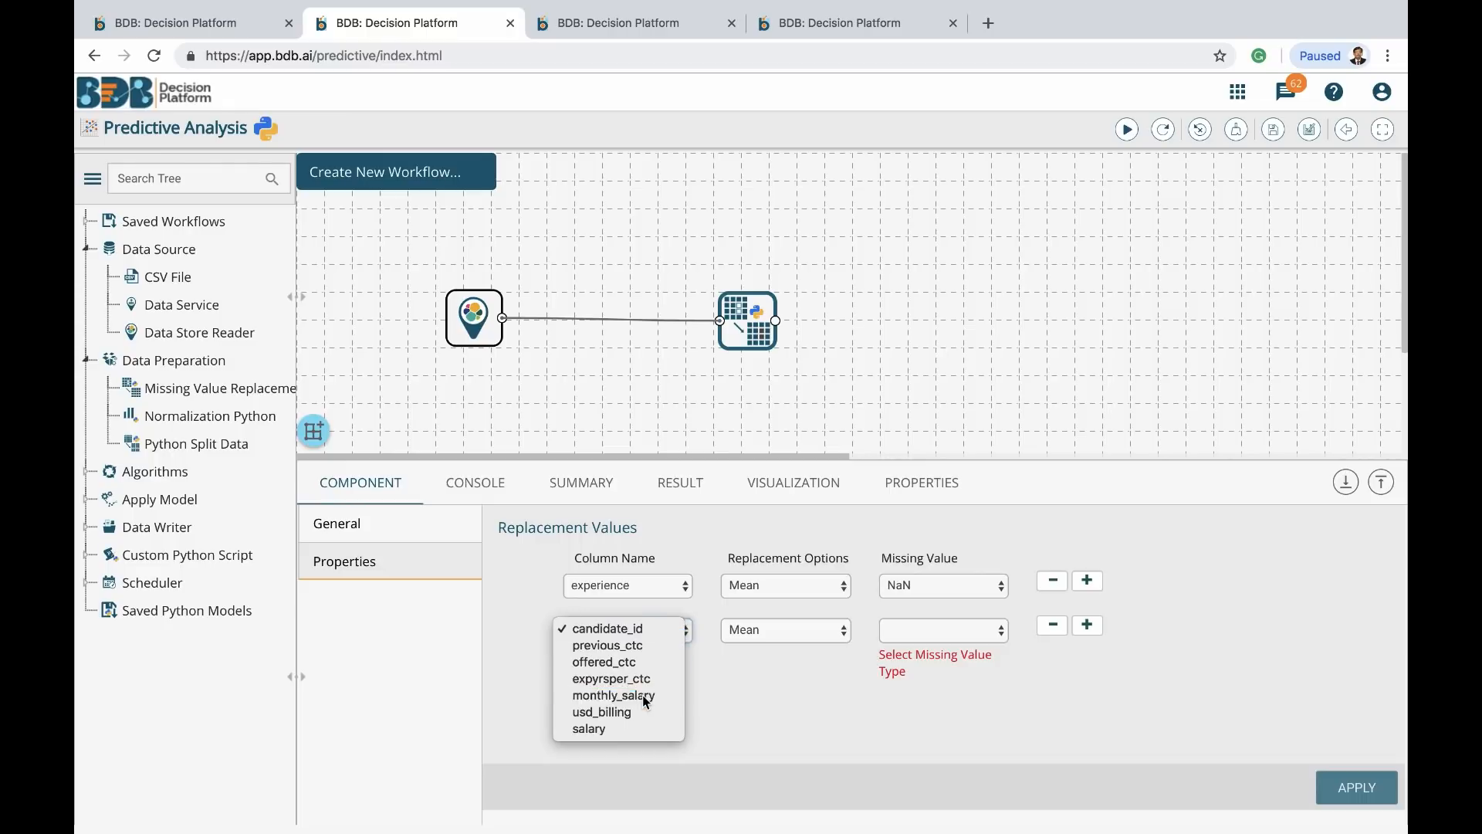
{"action": "left_click", "coordinate": [808, 627]}
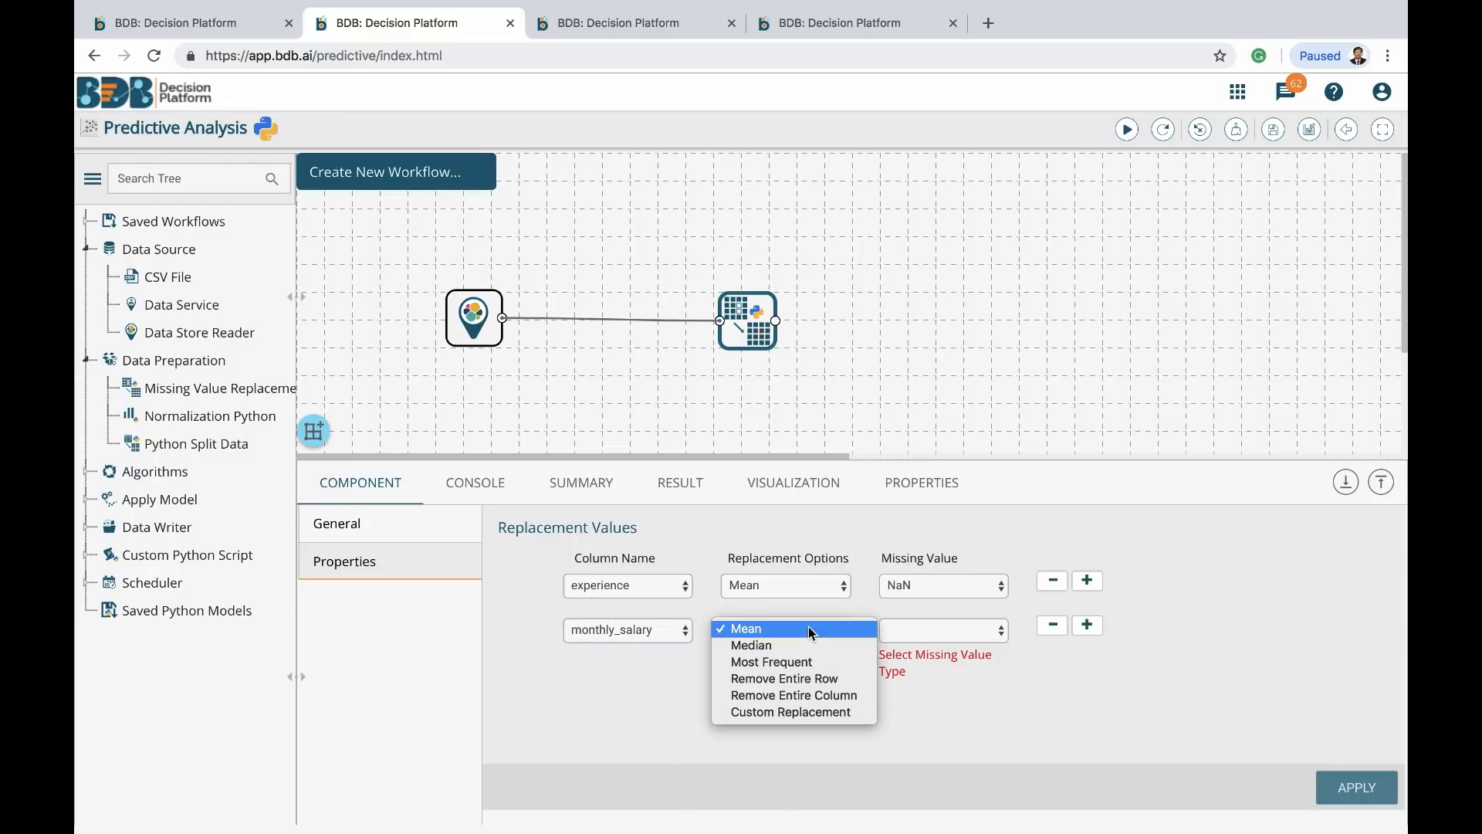
{"action": "left_click", "coordinate": [797, 679]}
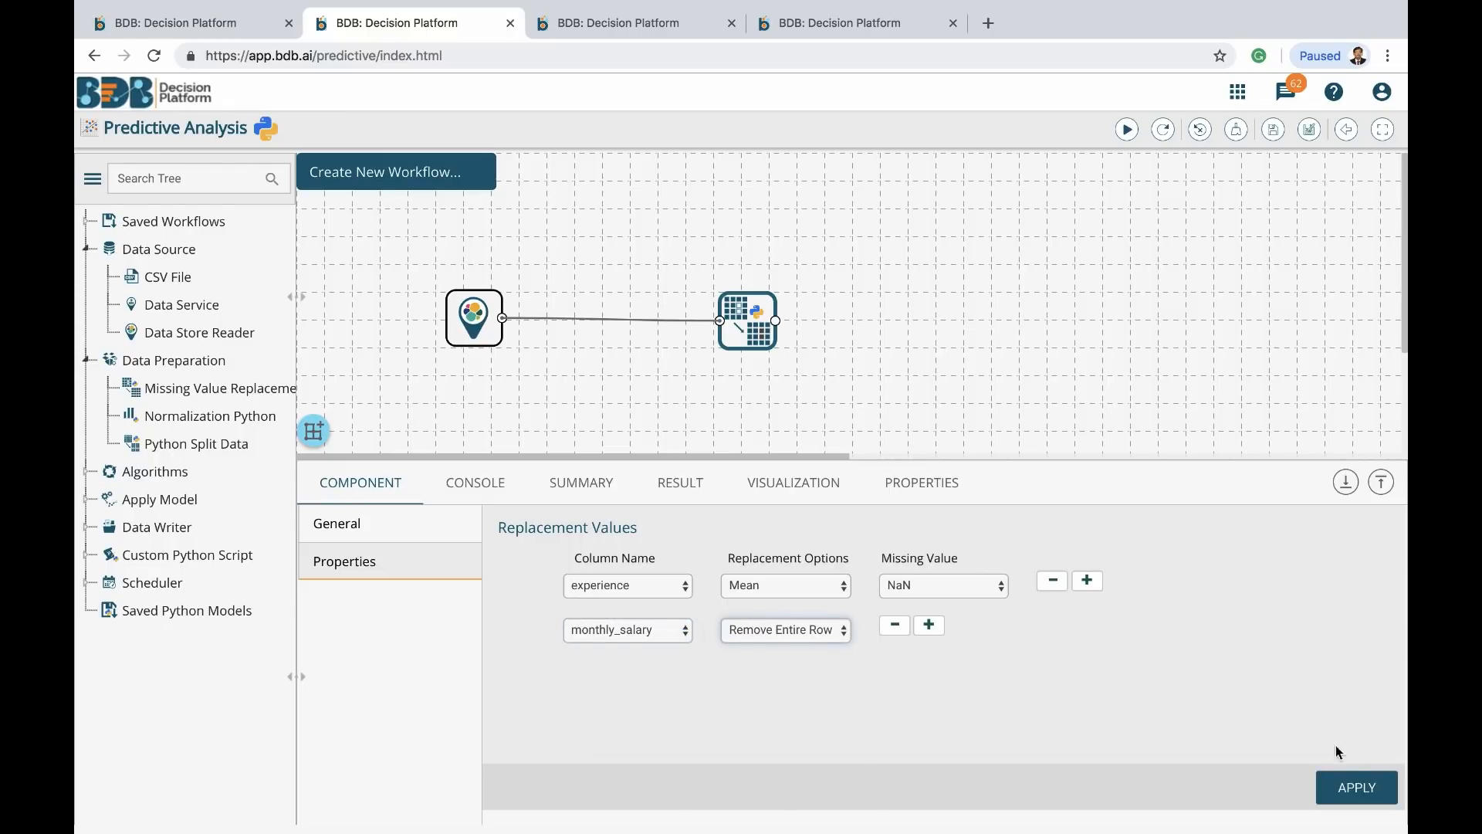
{"action": "left_click", "coordinate": [1356, 786]}
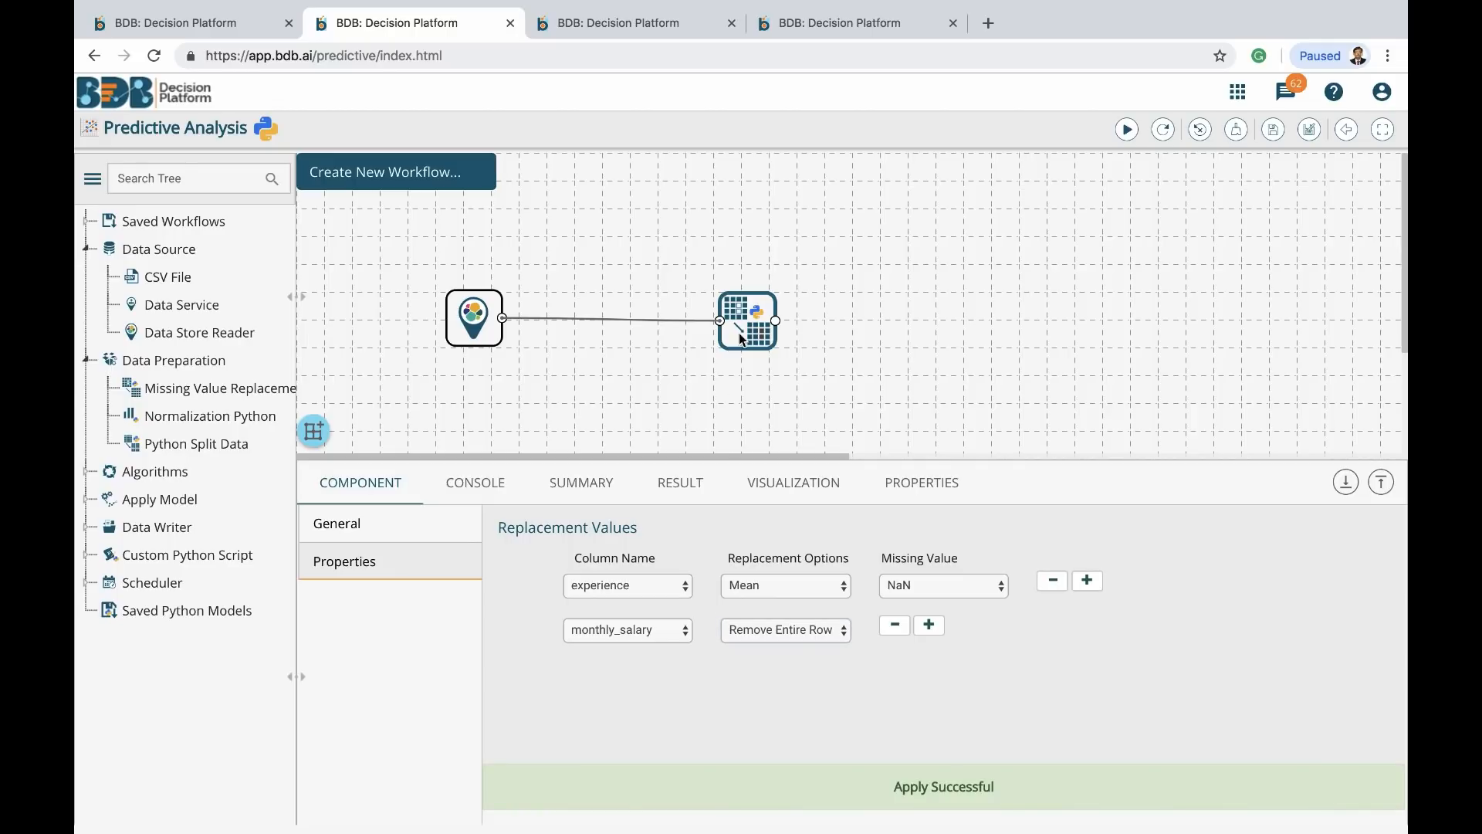
Move the missing-value node beside the reader and connect a new Python Split Data node after it
{"action": "left_click_drag", "start_coordinate": [747, 328], "coordinate": [377, 314]}
{"action": "left_click_drag", "start_coordinate": [560, 309], "coordinate": [504, 313]}
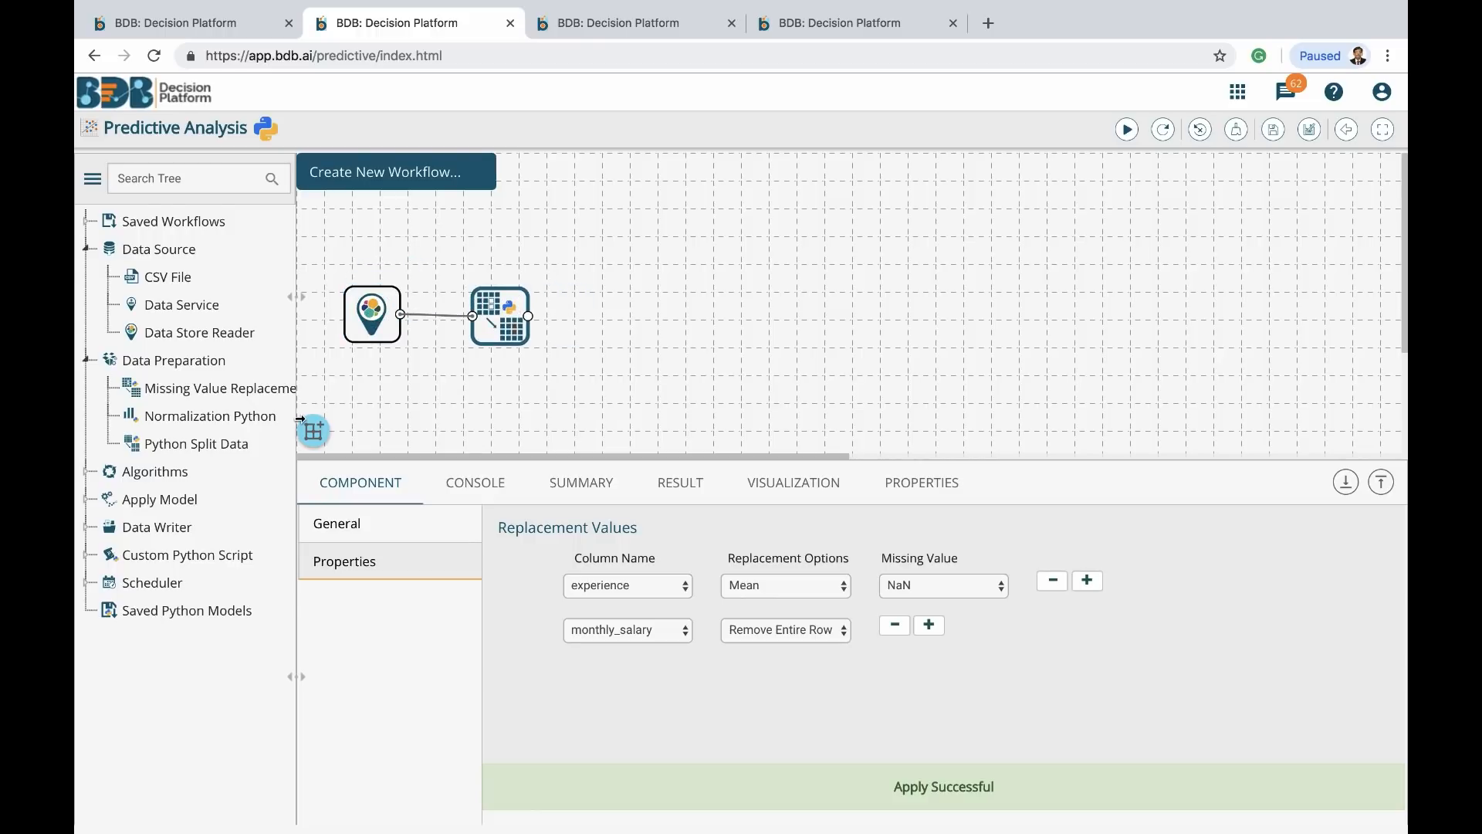
{"action": "left_click_drag", "start_coordinate": [217, 443], "coordinate": [644, 305]}
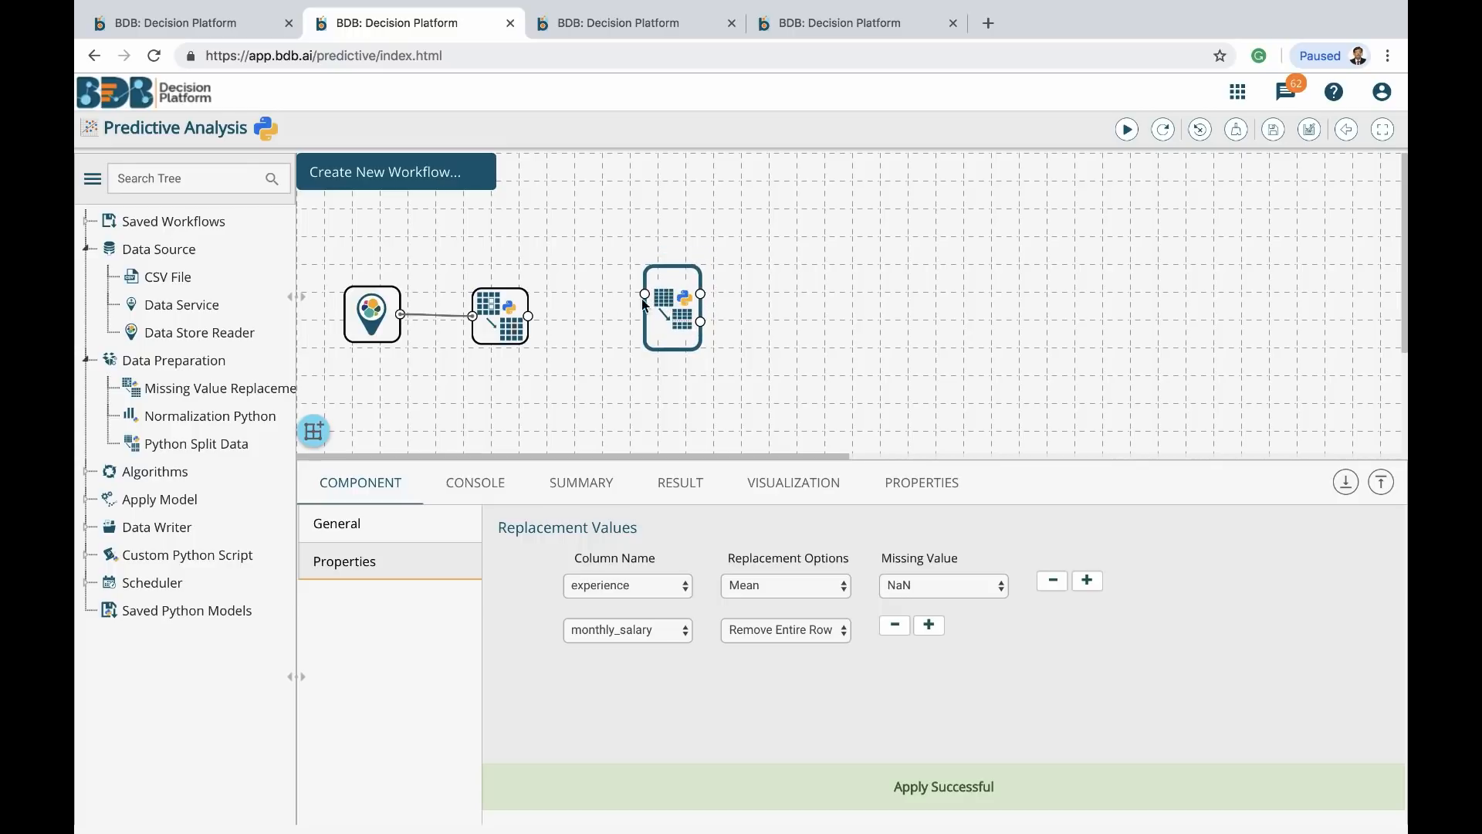
{"action": "left_click_drag", "start_coordinate": [529, 316], "coordinate": [651, 301]}
{"action": "left_click", "coordinate": [684, 326]}
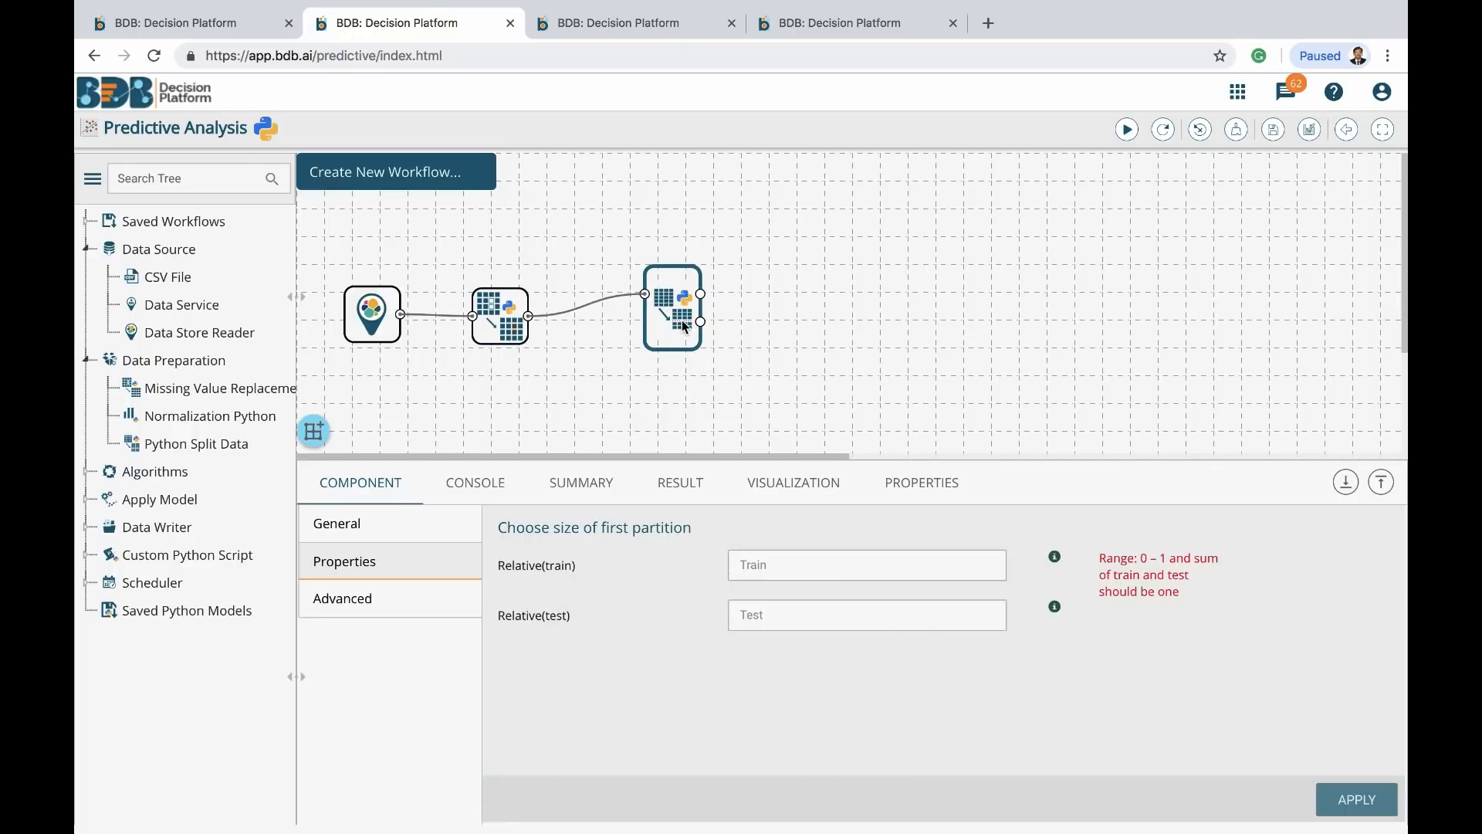
Split the data 0.7 train / 0.3 test, stratified by gender, and apply
{"action": "left_click", "coordinate": [811, 572]}
{"action": "type", "text": "0.7"}
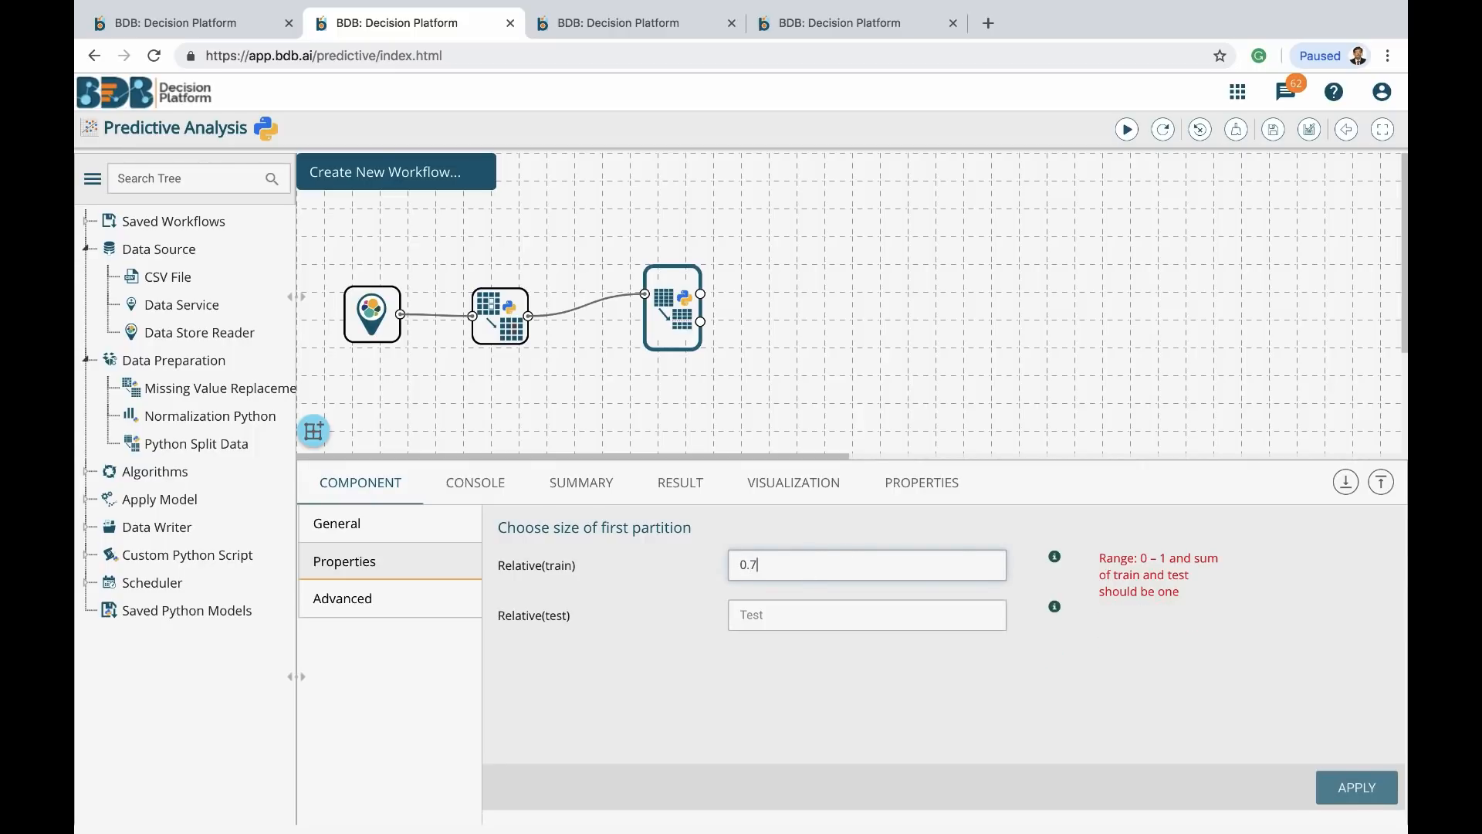
{"action": "left_click", "coordinate": [772, 626]}
{"action": "type", "text": "0"}
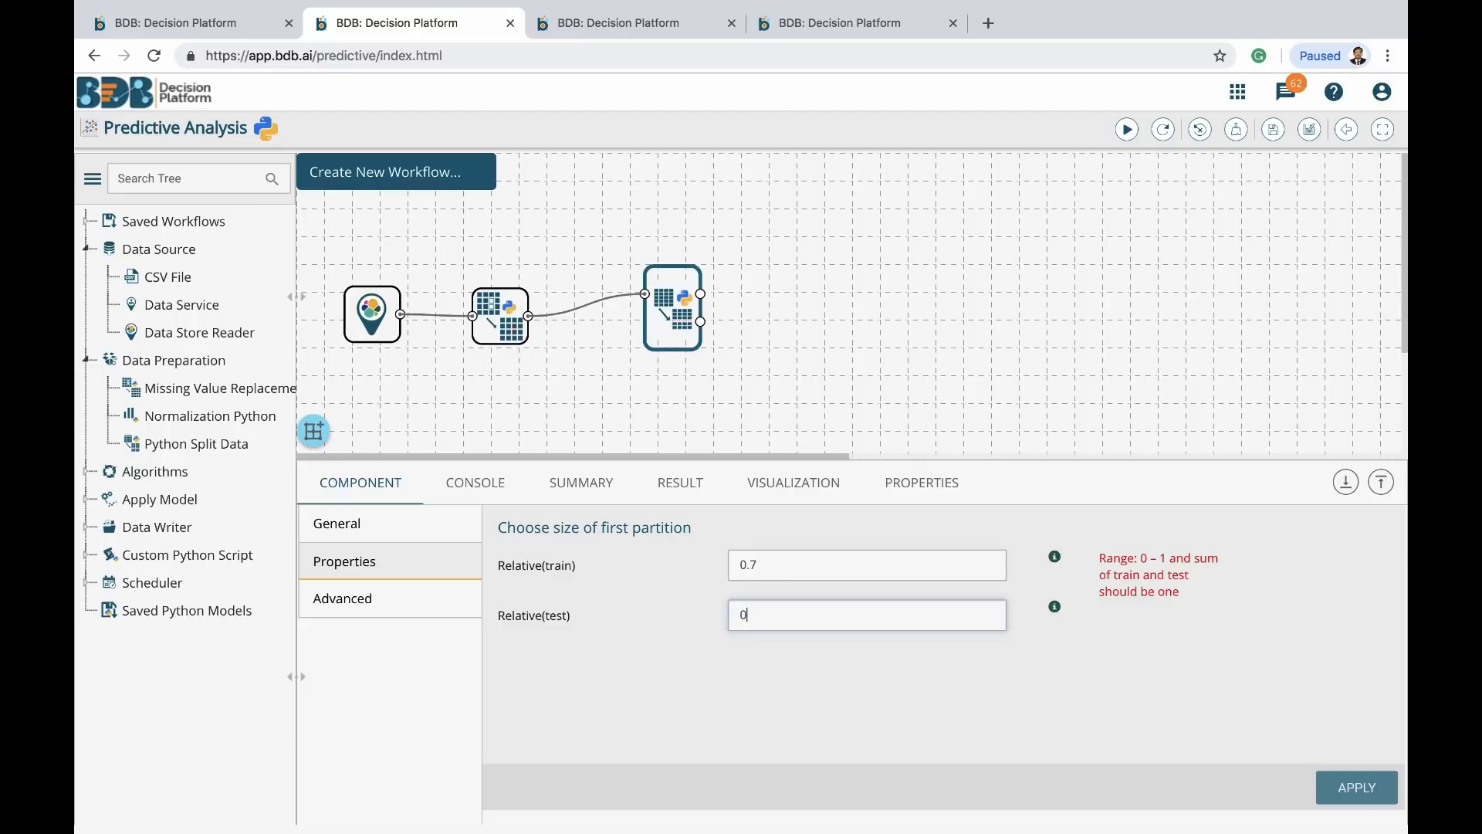
{"action": "type", "text": ".3"}
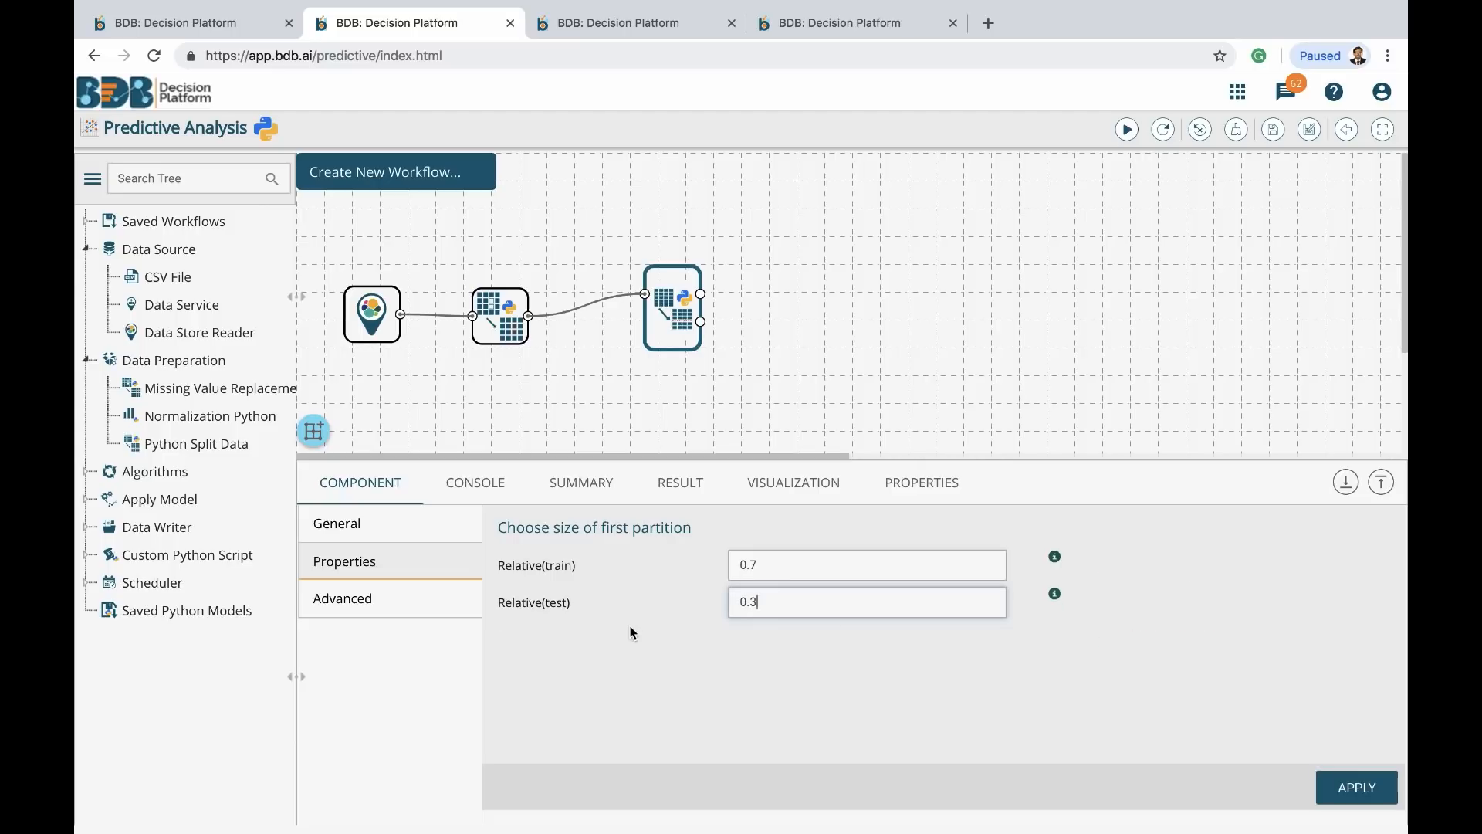
{"action": "left_click", "coordinate": [342, 604]}
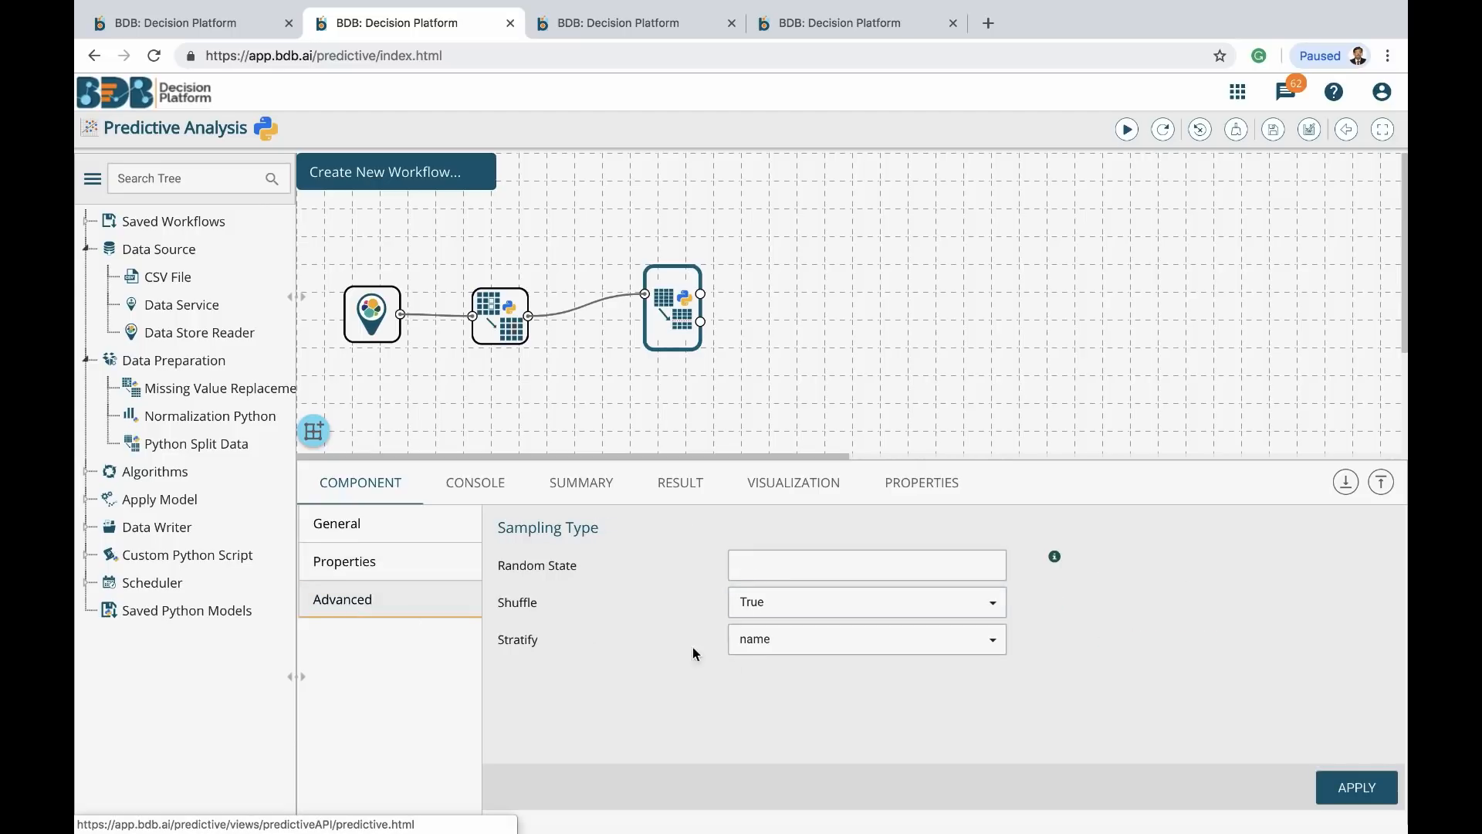
{"action": "left_click", "coordinate": [799, 649]}
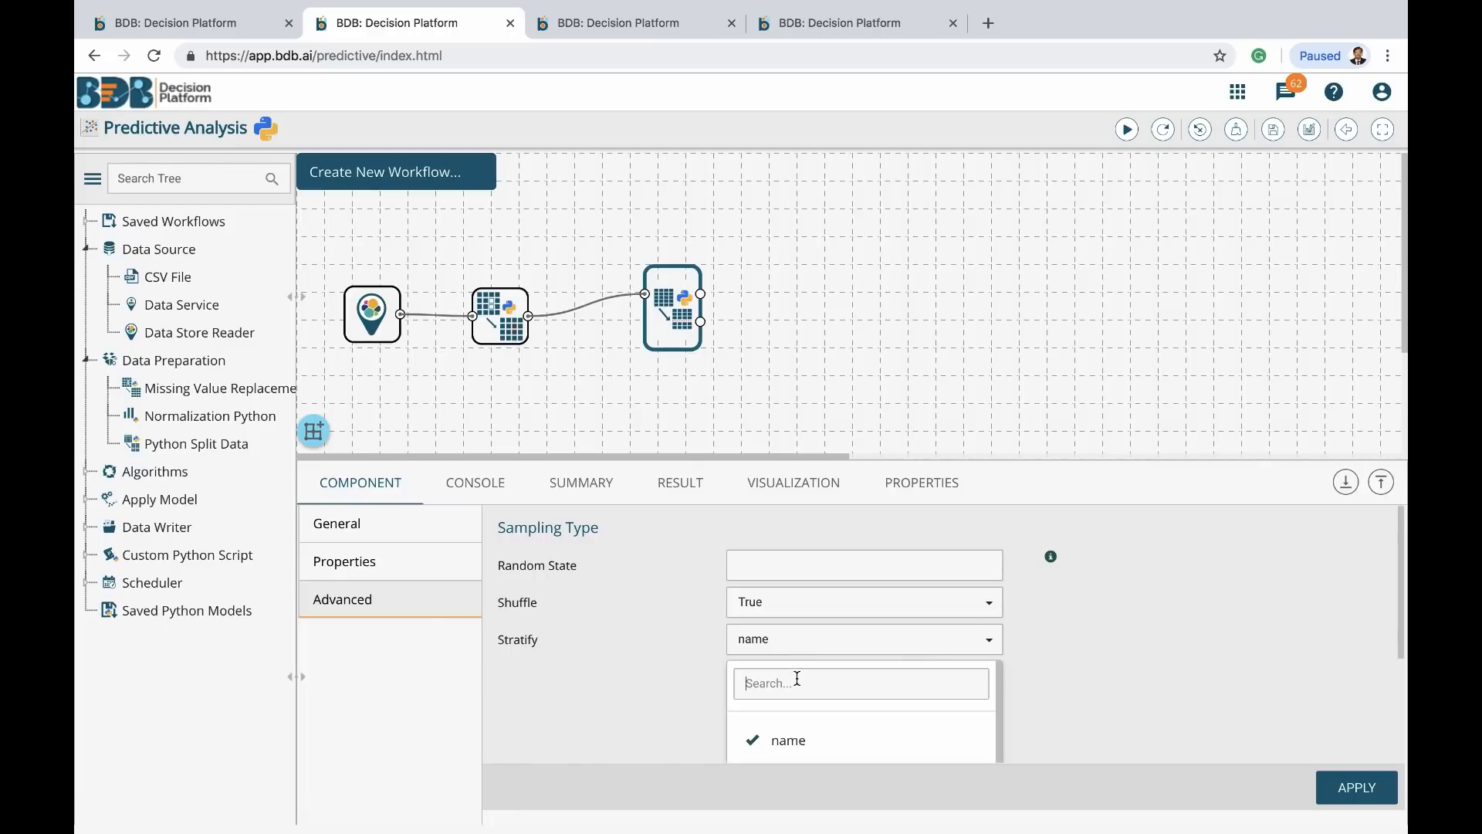
{"action": "type", "text": "ge"}
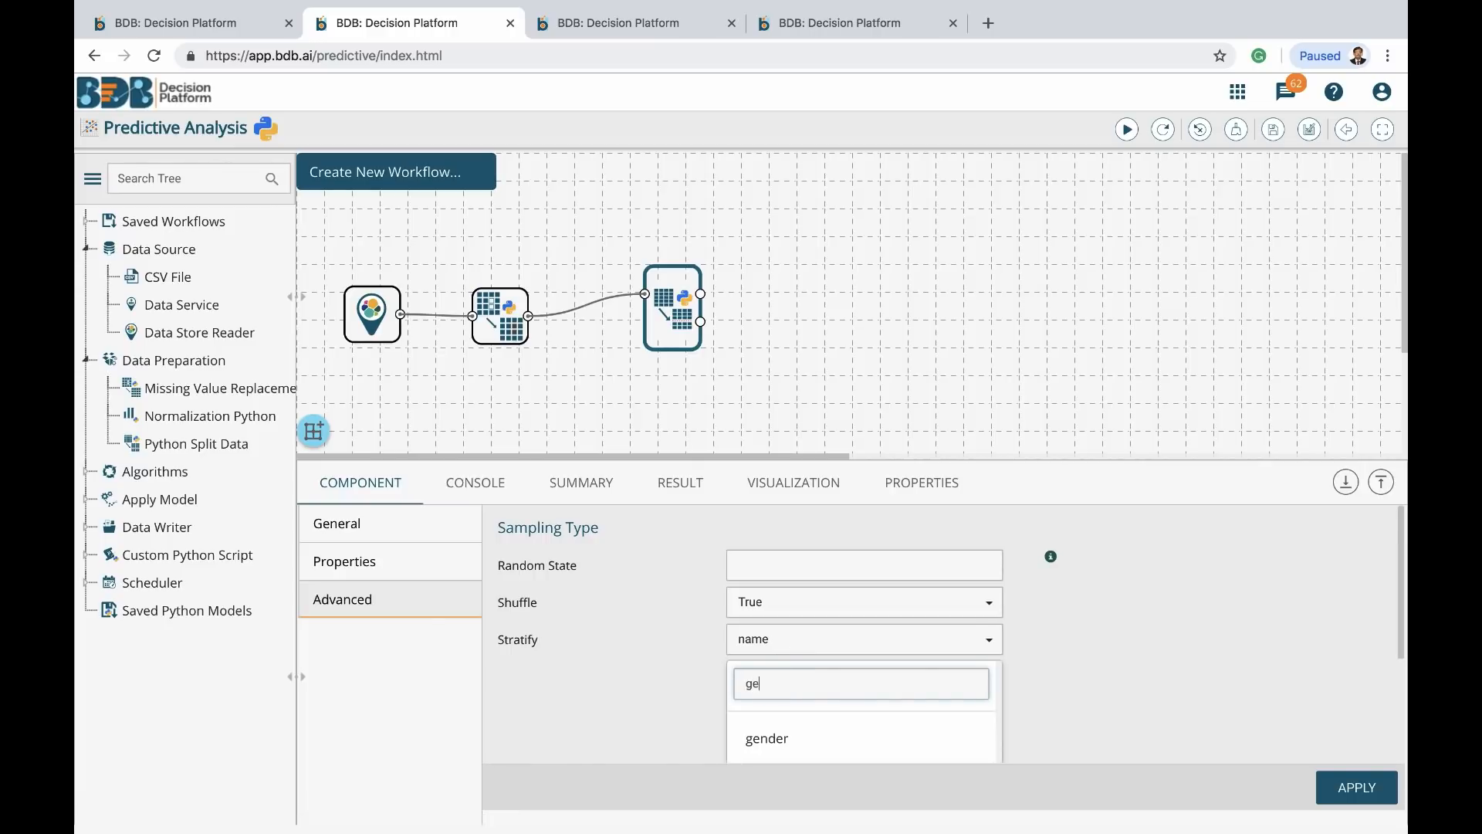
{"action": "left_click", "coordinate": [767, 741]}
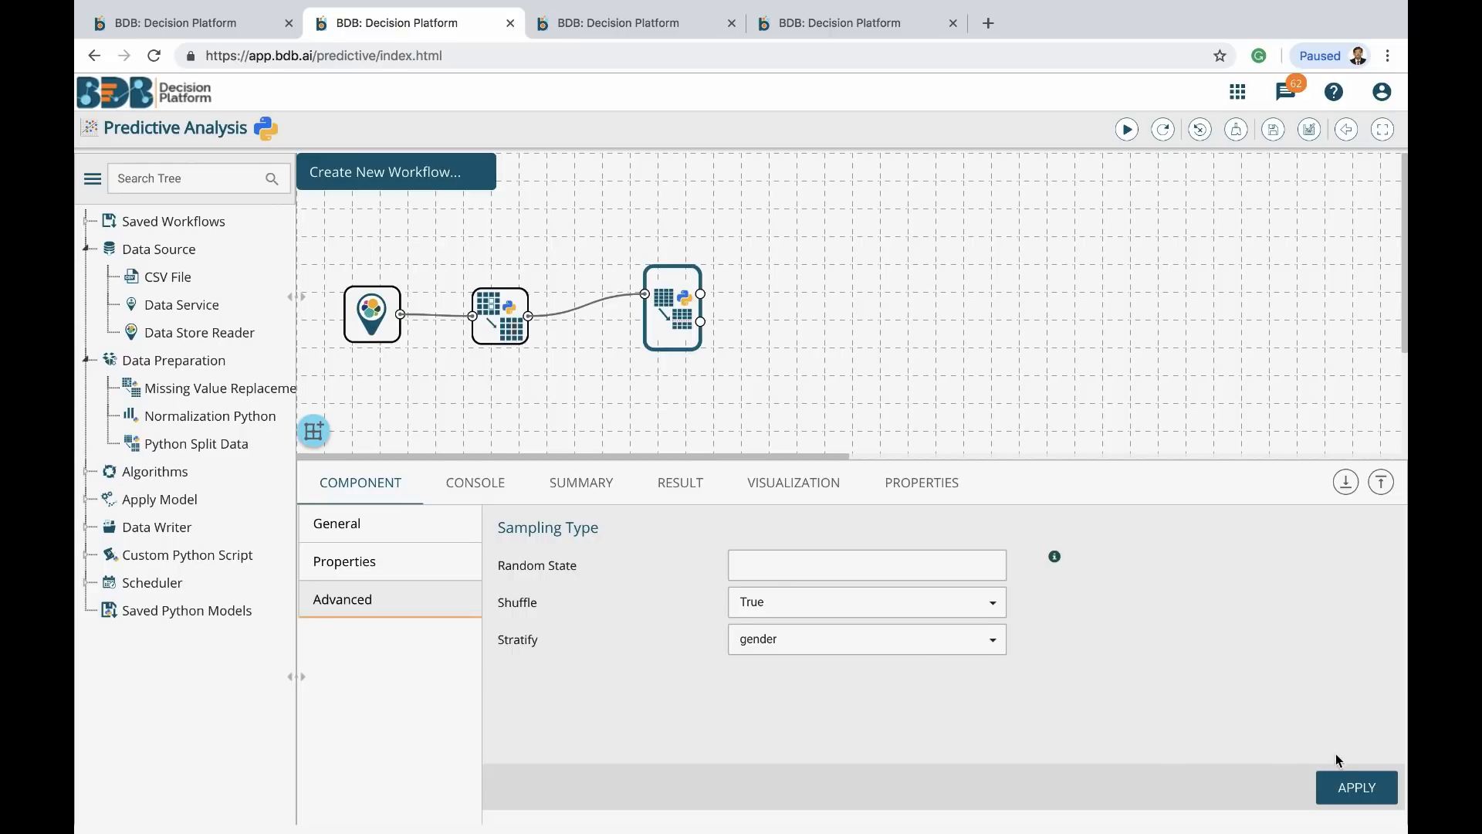
{"action": "left_click", "coordinate": [1355, 791]}
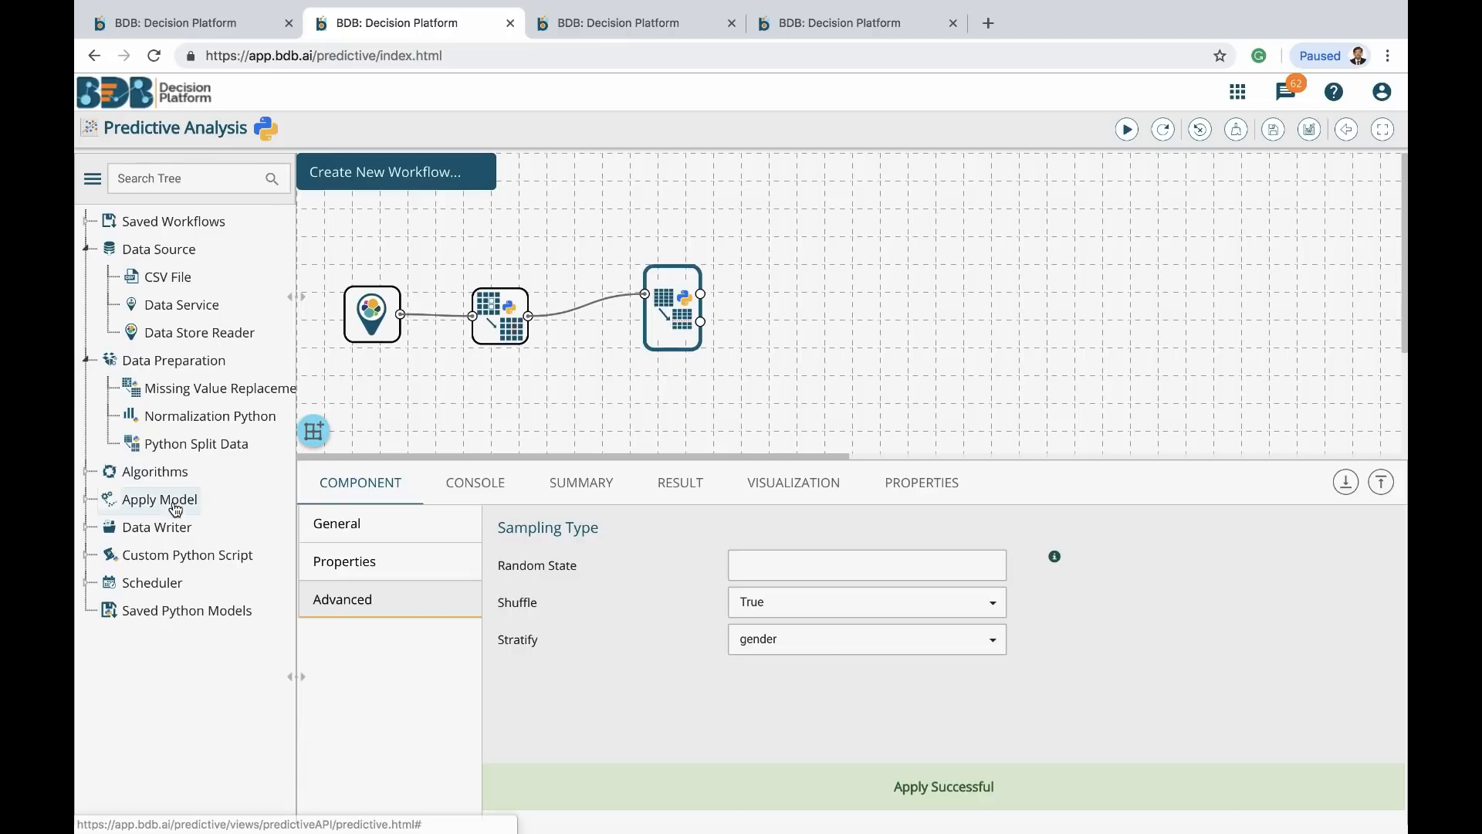
Add a Python-Linear Regression node from Regression Analysis and connect the split node to it
{"action": "left_click", "coordinate": [87, 473]}
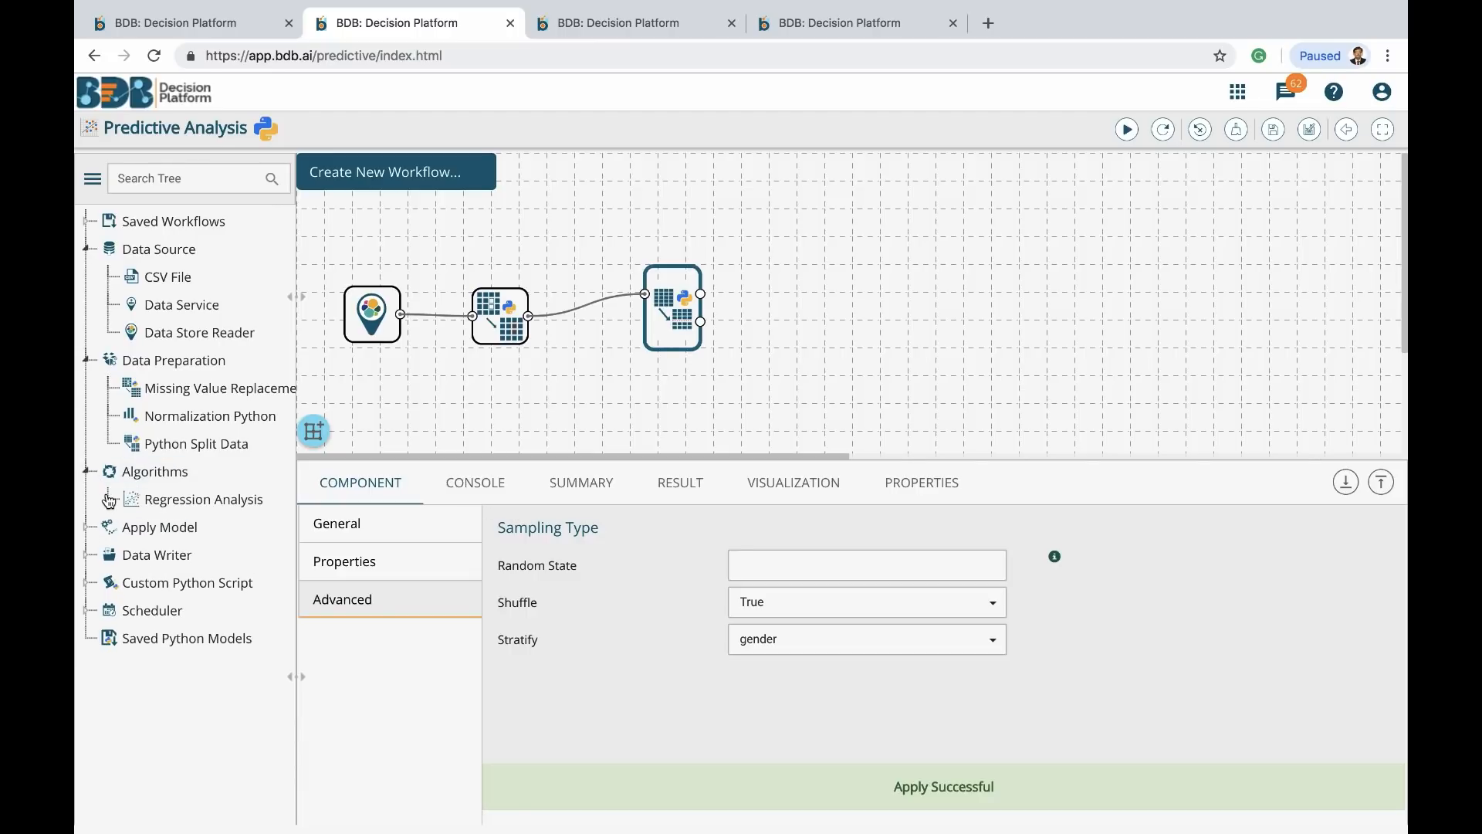
{"action": "left_click", "coordinate": [109, 500]}
{"action": "left_click_drag", "start_coordinate": [195, 528], "coordinate": [852, 274]}
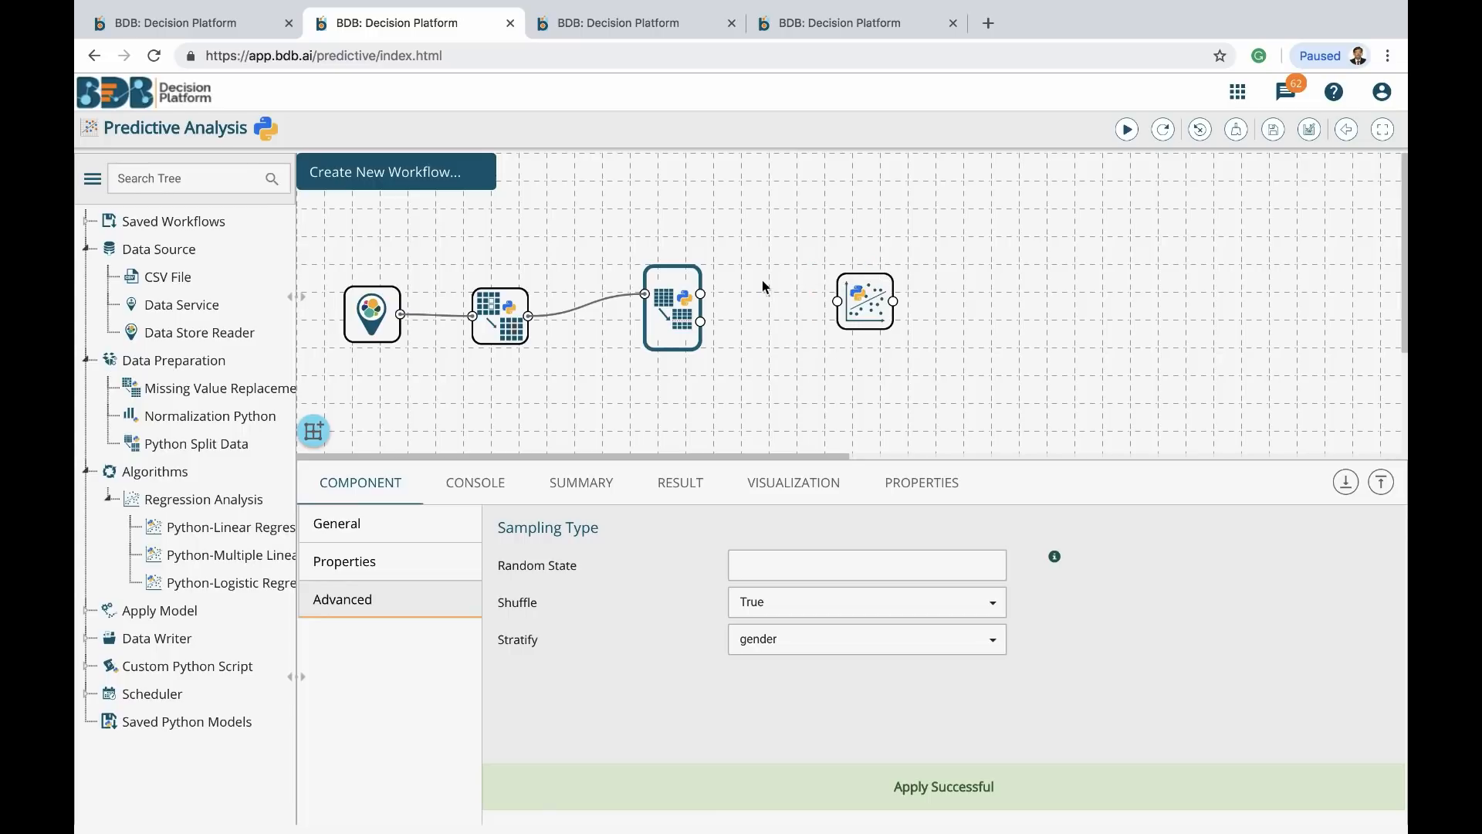
{"action": "mouse_move", "coordinate": [701, 293]}
{"action": "left_mouse_down"}
{"action": "mouse_move", "coordinate": [869, 304]}
{"action": "mouse_move", "coordinate": [885, 247]}
{"action": "mouse_move", "coordinate": [859, 233]}
{"action": "left_mouse_up"}
{"action": "left_click", "coordinate": [857, 232]}
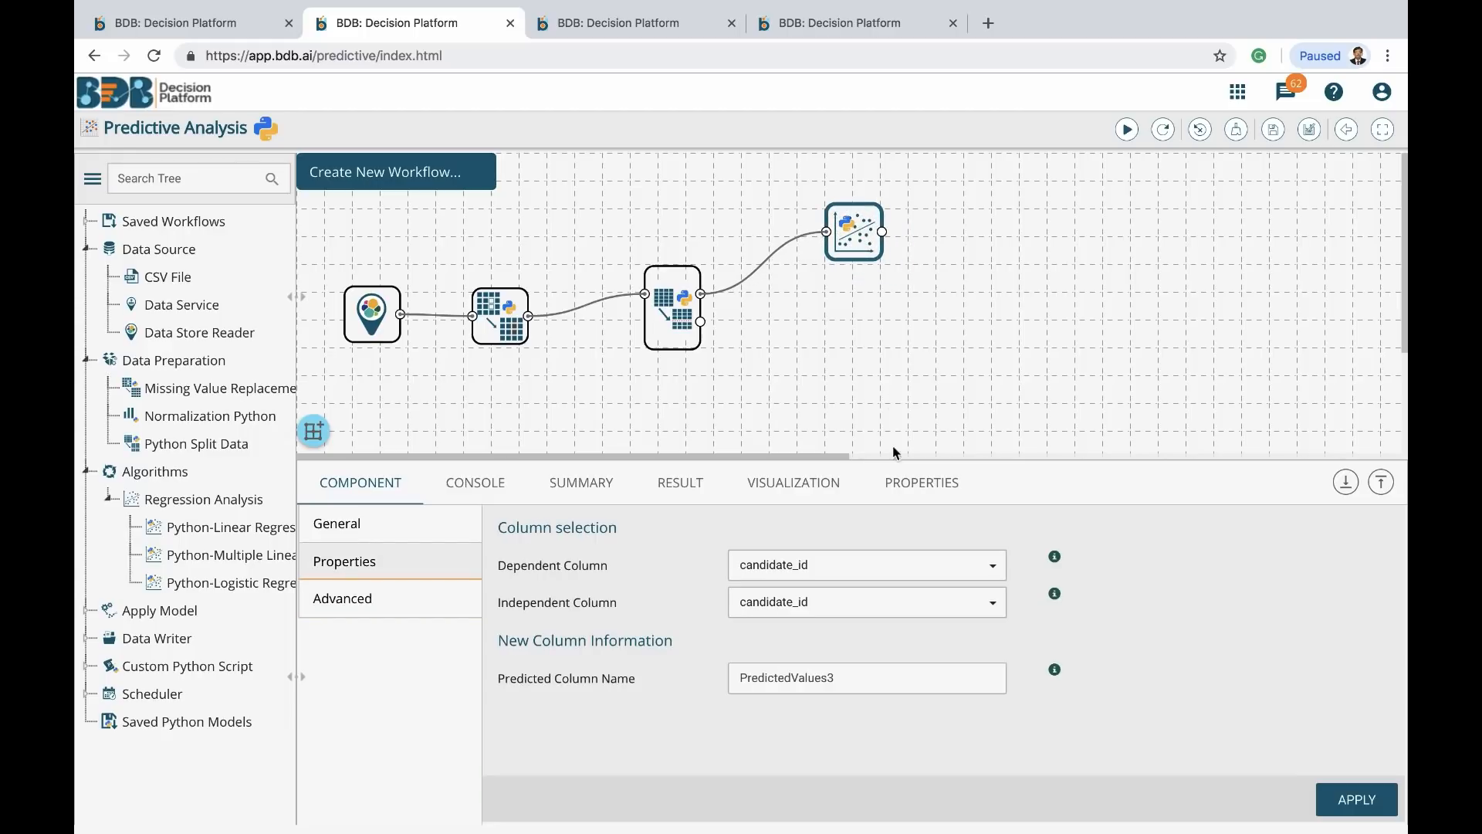
Predict monthly_salary from experience into a column named Predicted, and apply the regression settings
{"action": "left_click", "coordinate": [819, 568]}
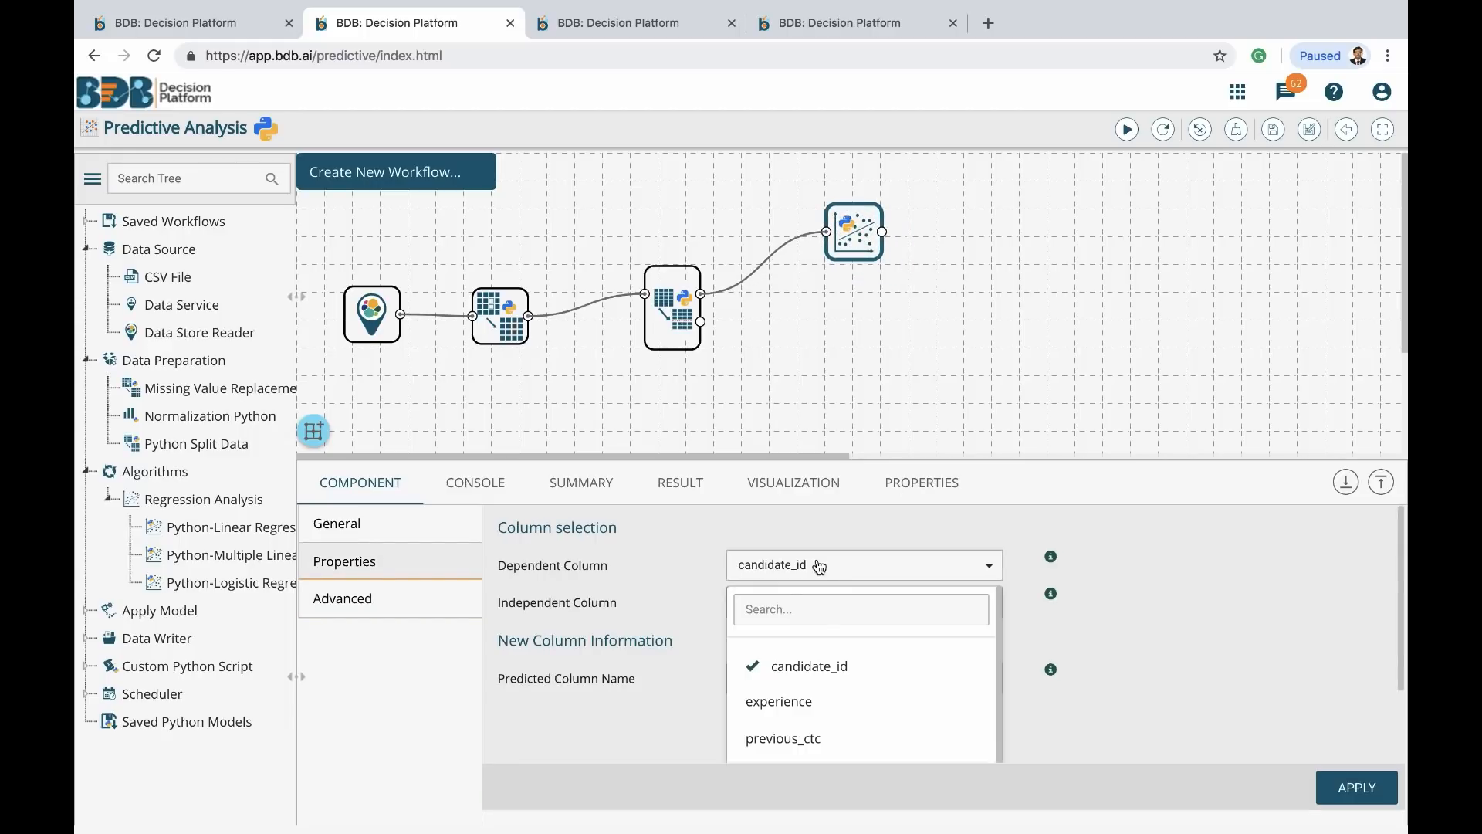
{"action": "left_click", "coordinate": [782, 618]}
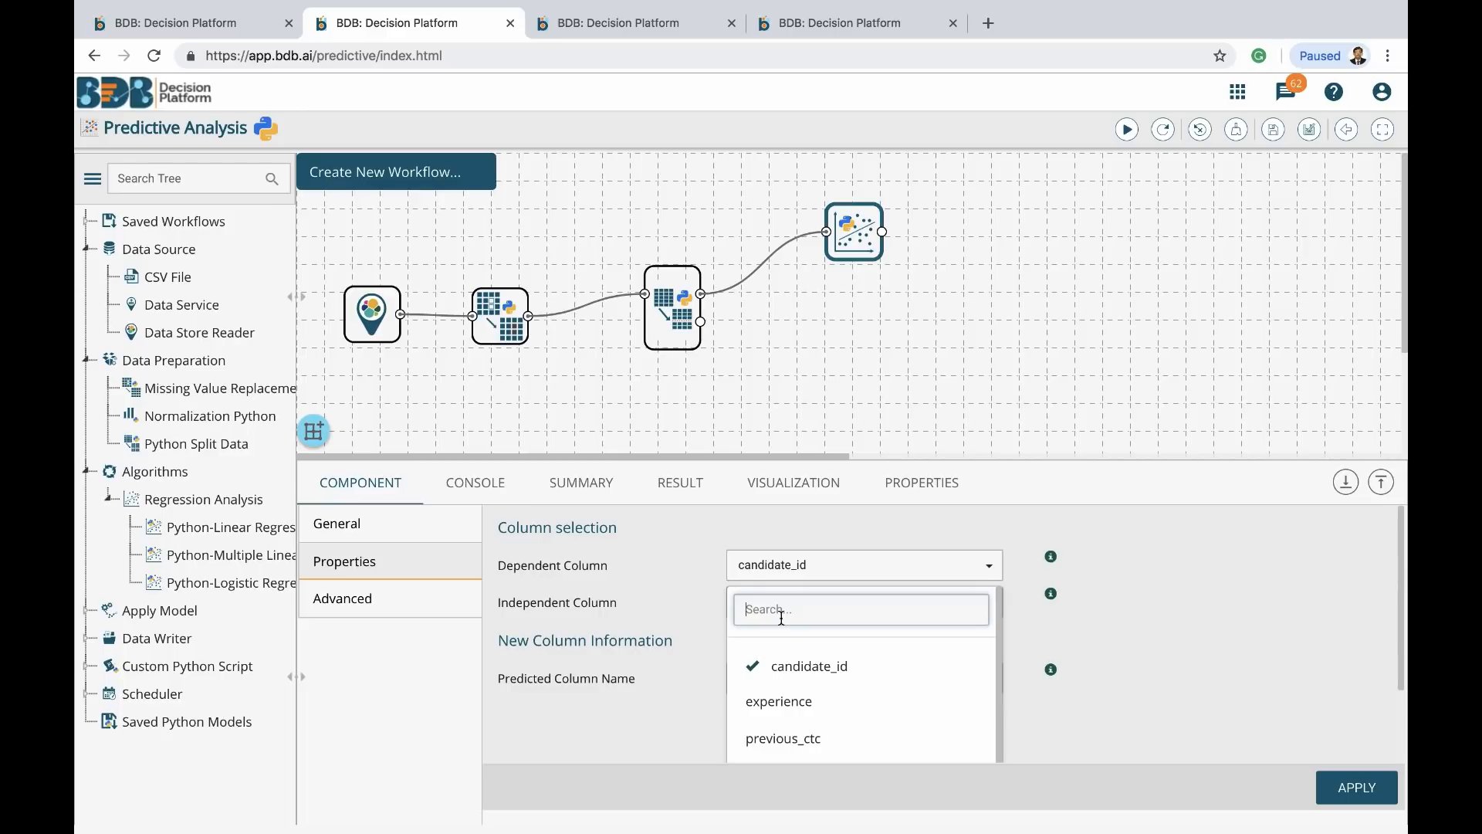
{"action": "type", "text": "sa"}
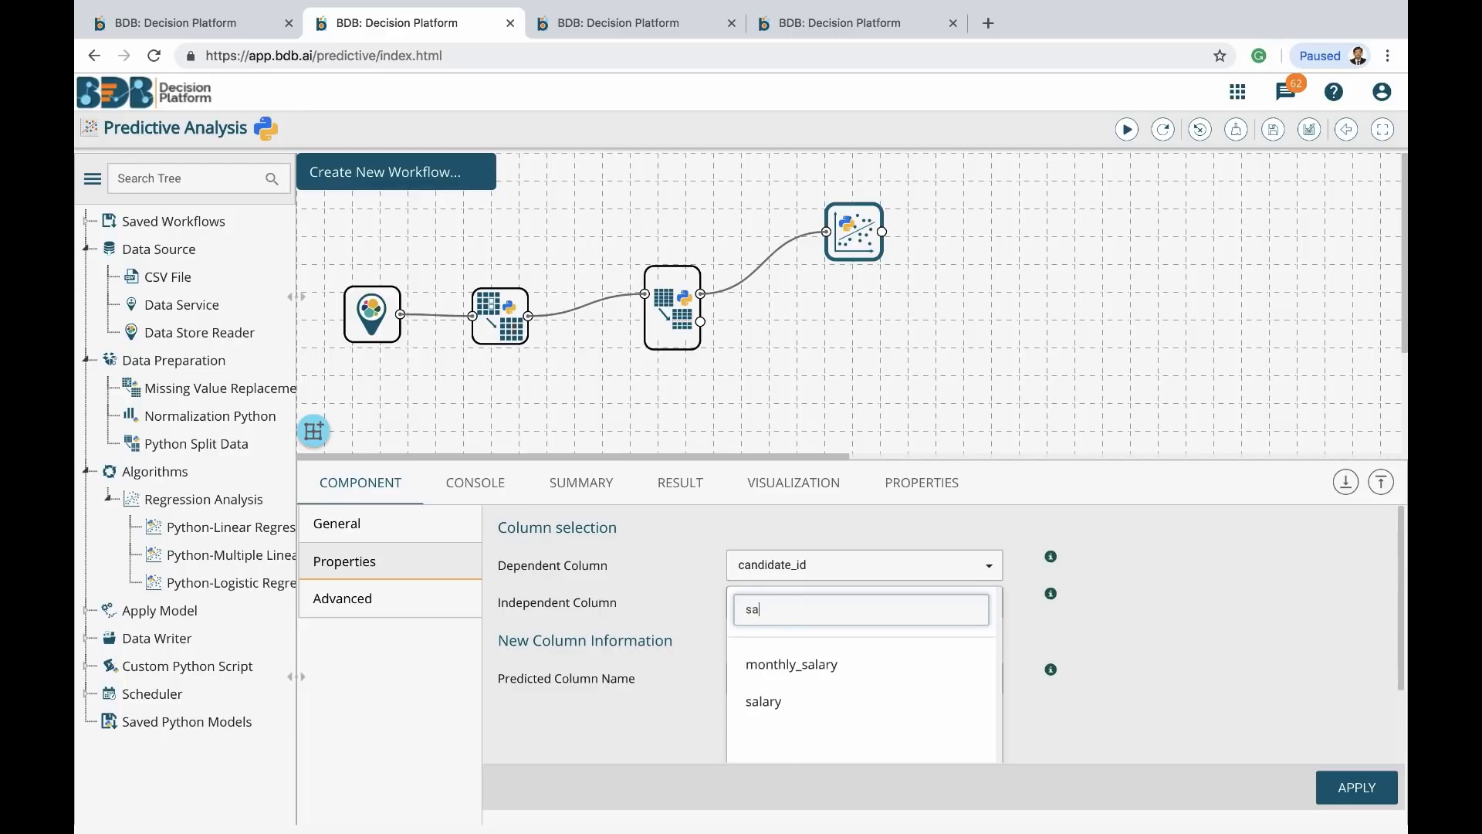
{"action": "left_click", "coordinate": [782, 661]}
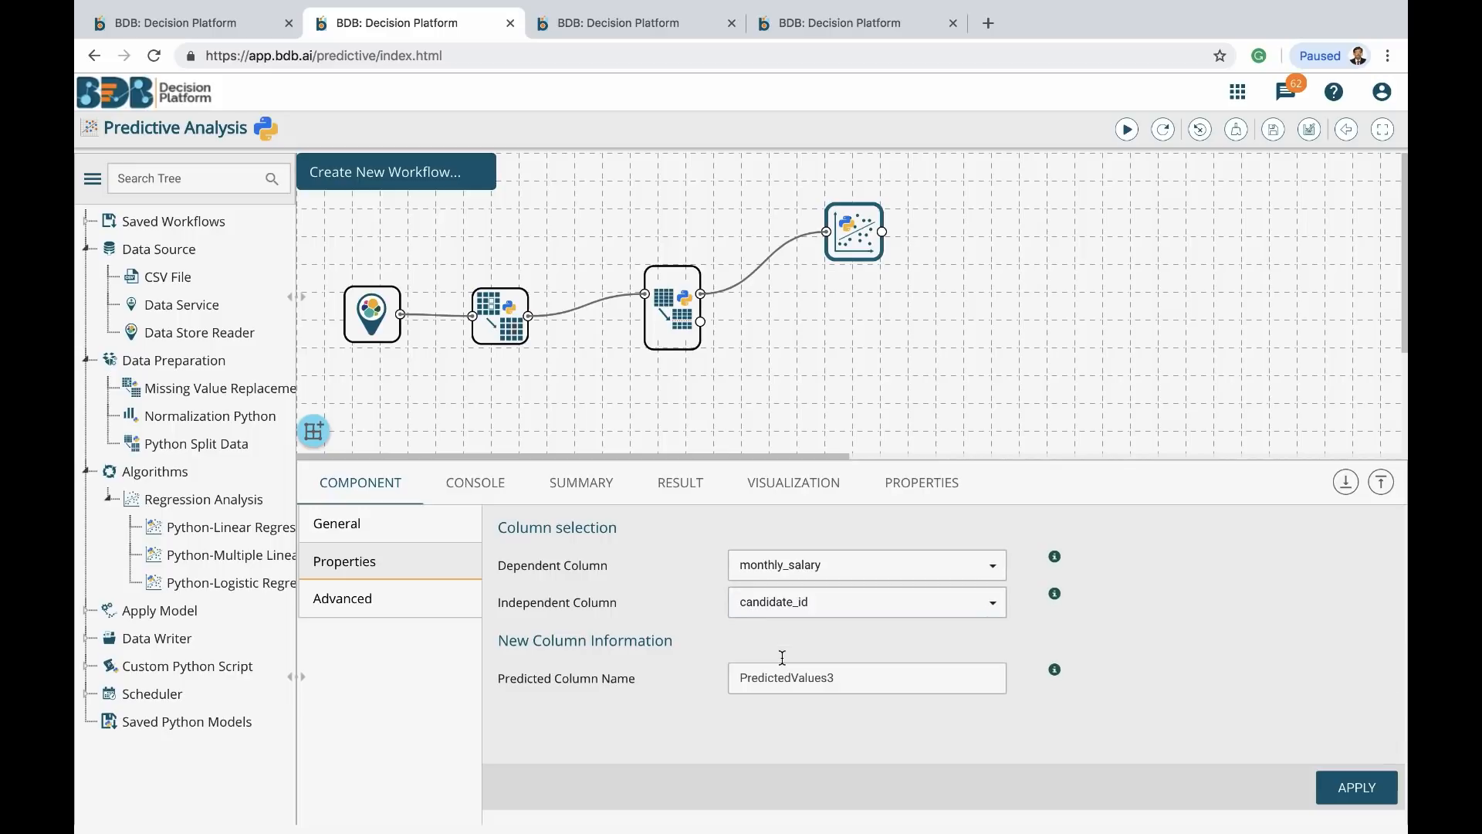
{"action": "left_click", "coordinate": [825, 605]}
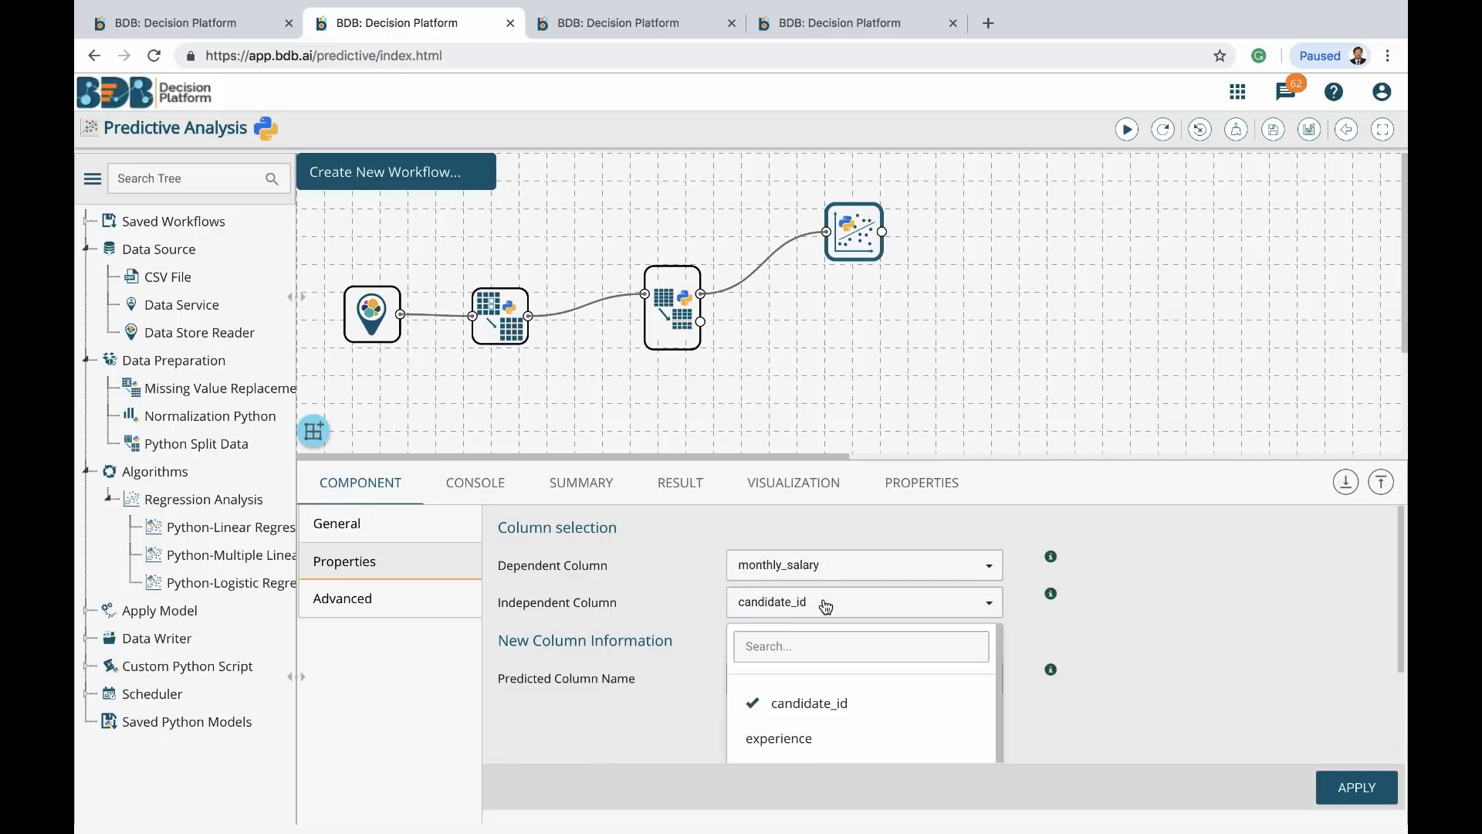
{"action": "left_click", "coordinate": [784, 738]}
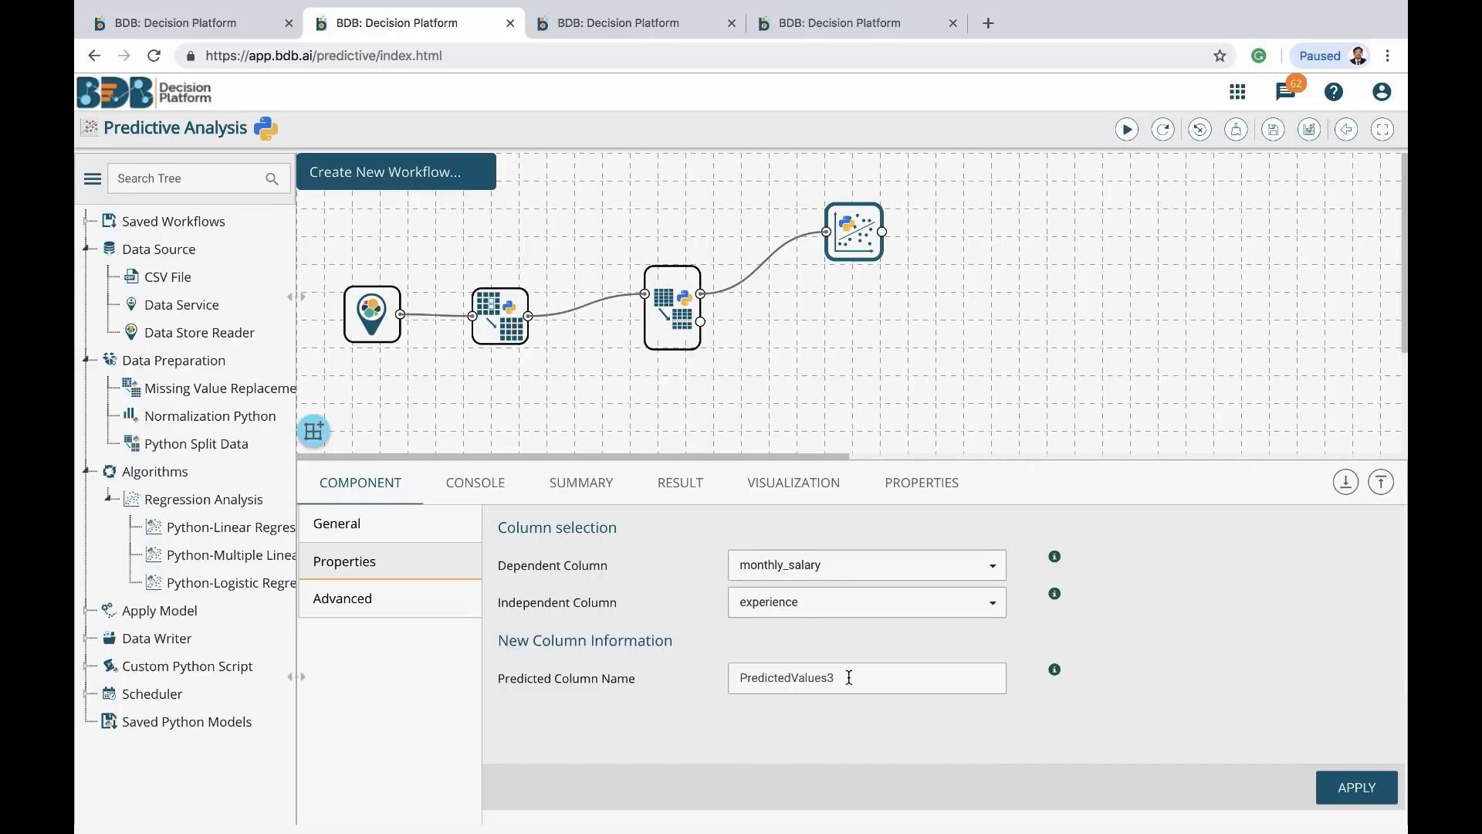
{"action": "left_click_drag", "start_coordinate": [849, 678], "coordinate": [794, 677]}
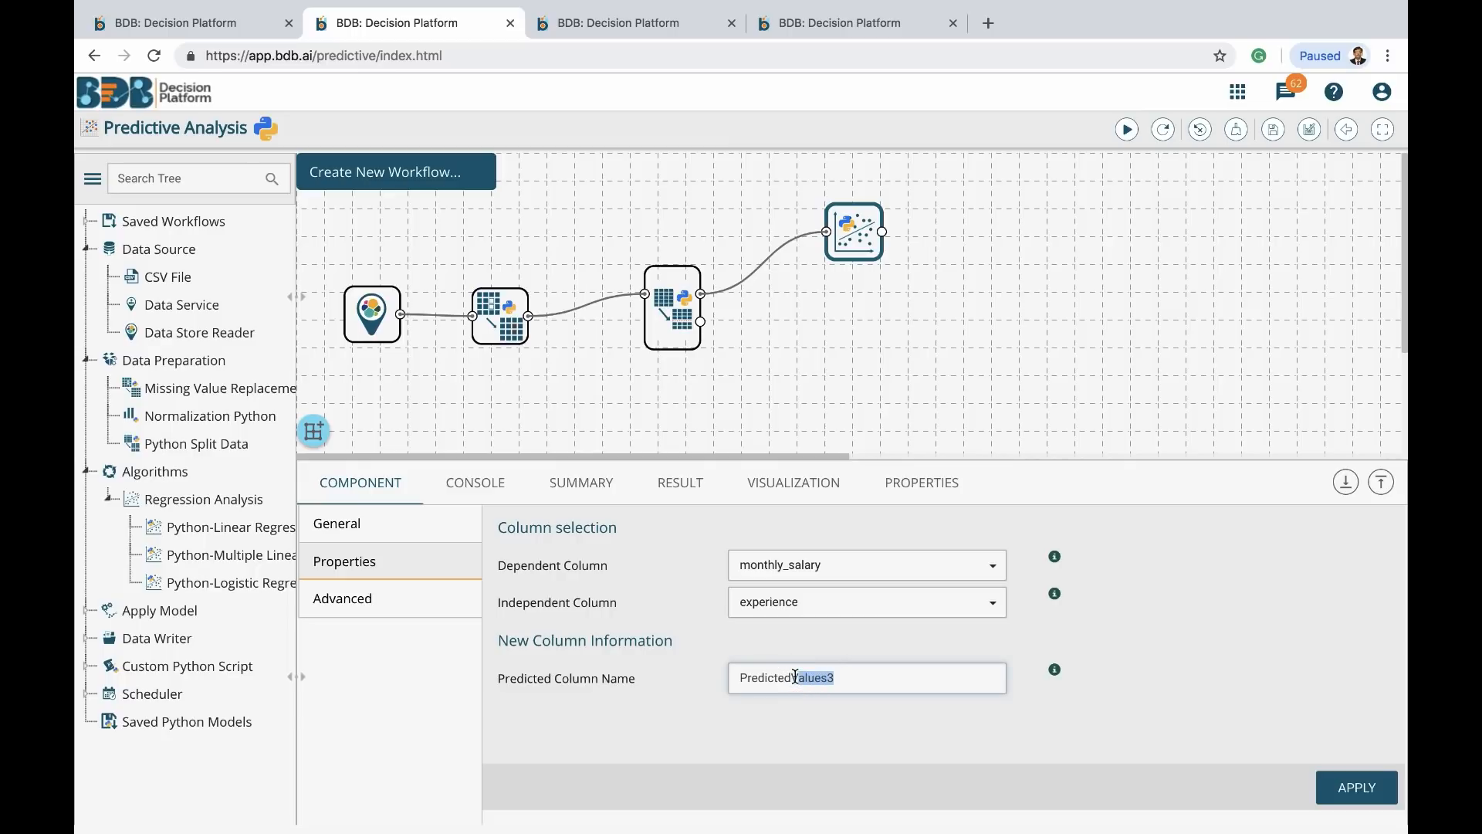
{"action": "key", "text": "BackSpace"}
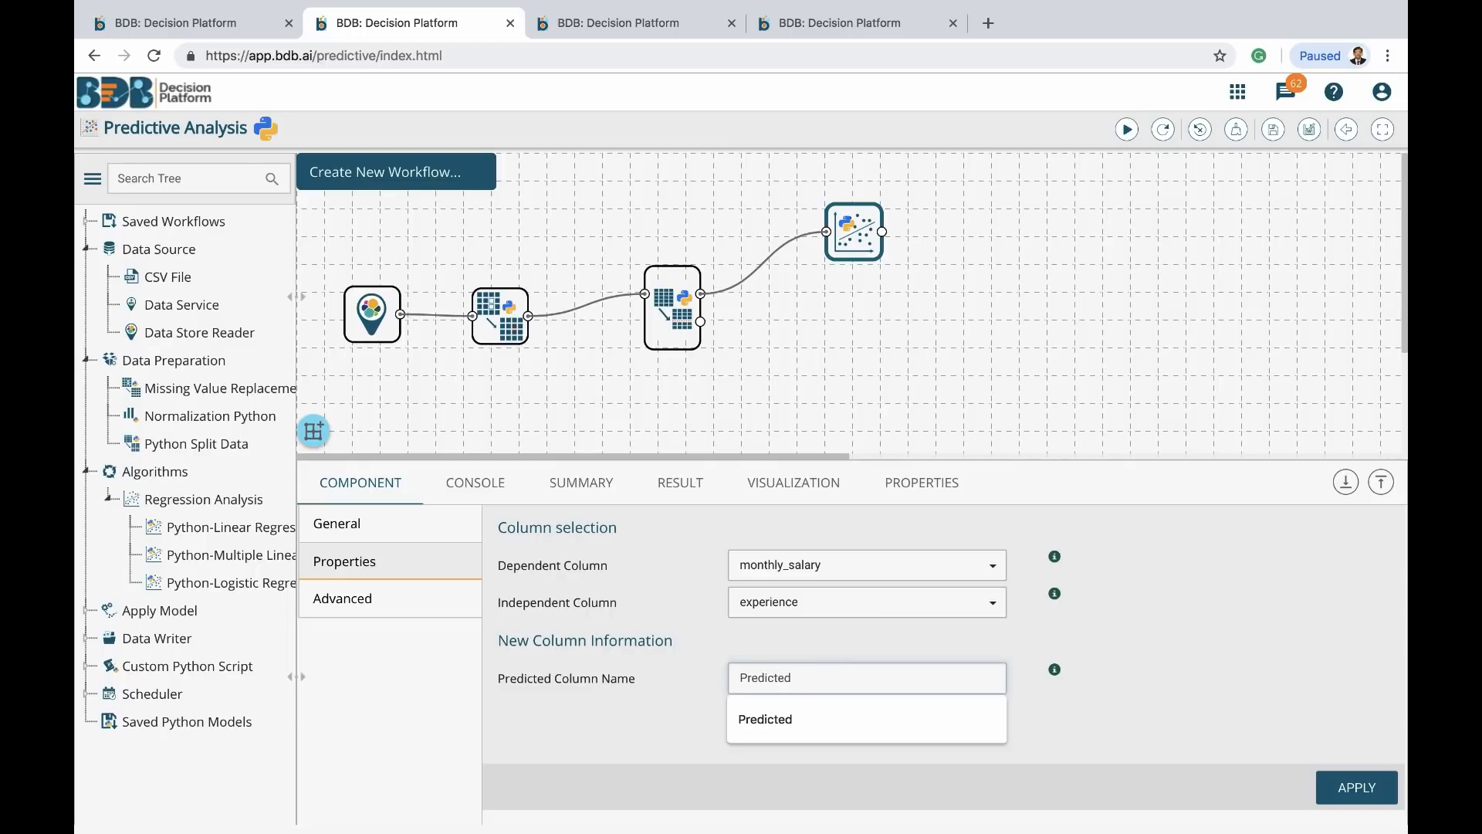
{"action": "left_click", "coordinate": [754, 720]}
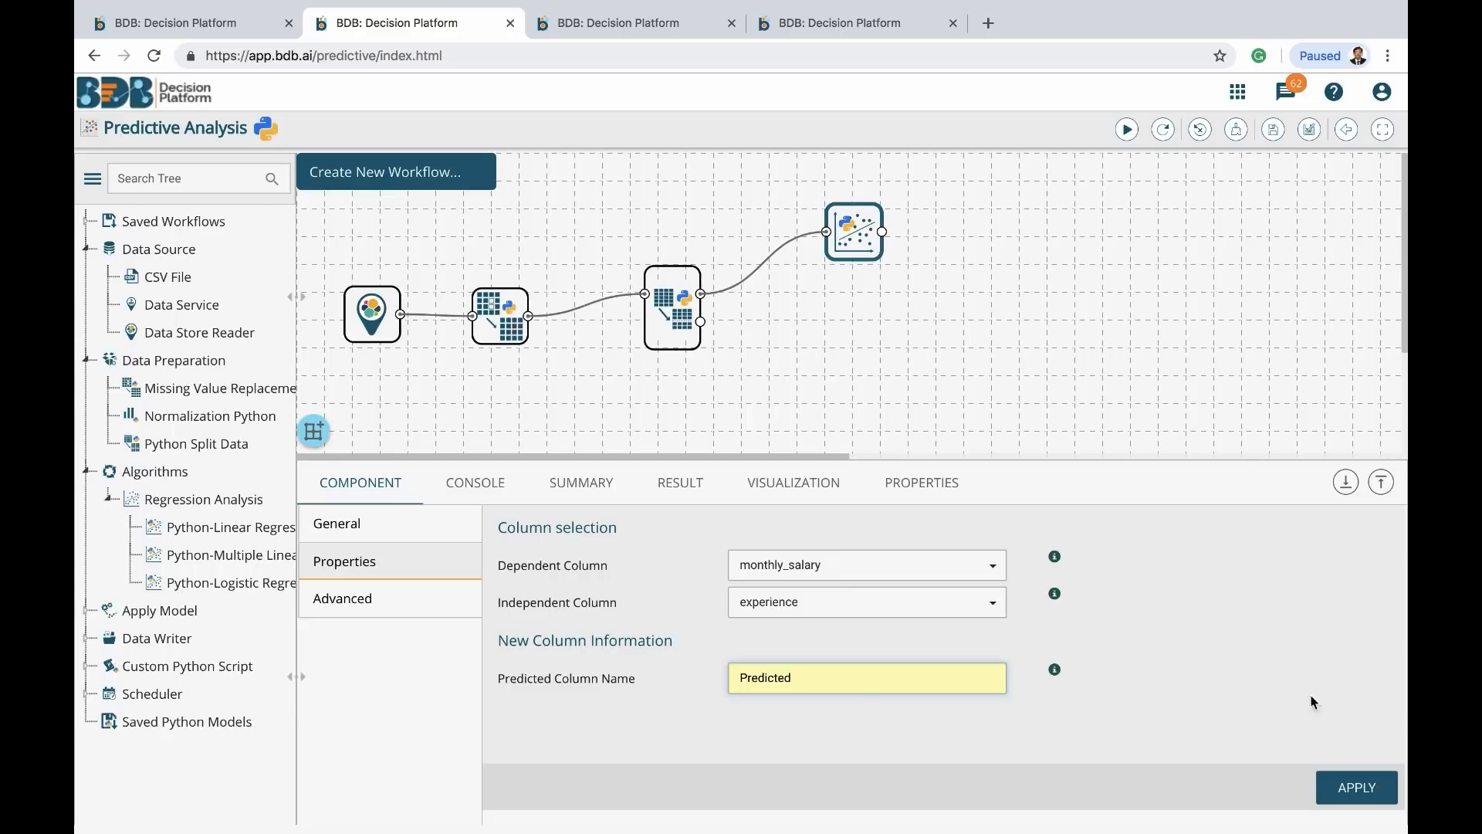
{"action": "left_click", "coordinate": [1356, 786]}
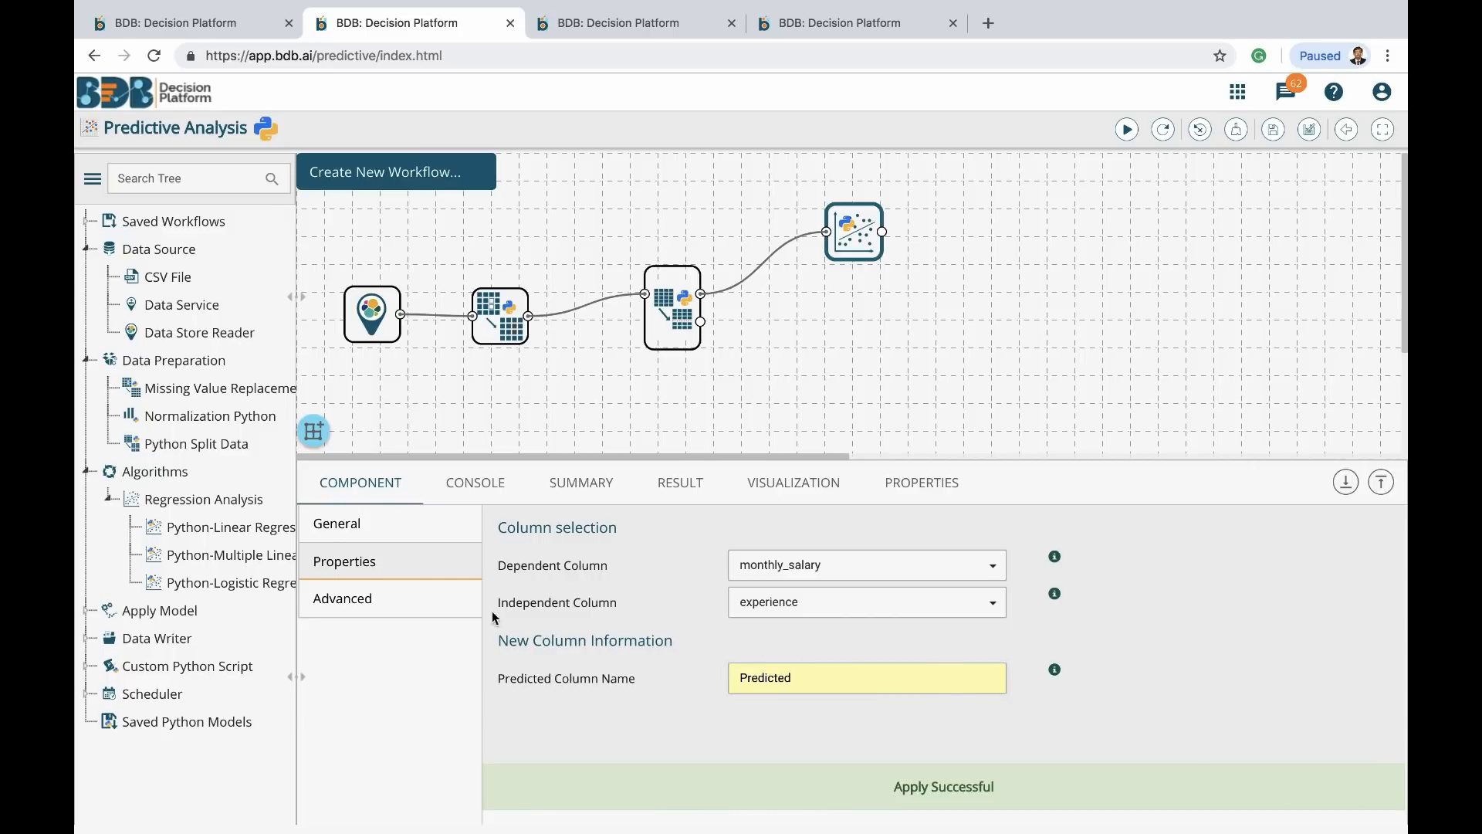
{"action": "left_click", "coordinate": [365, 609]}
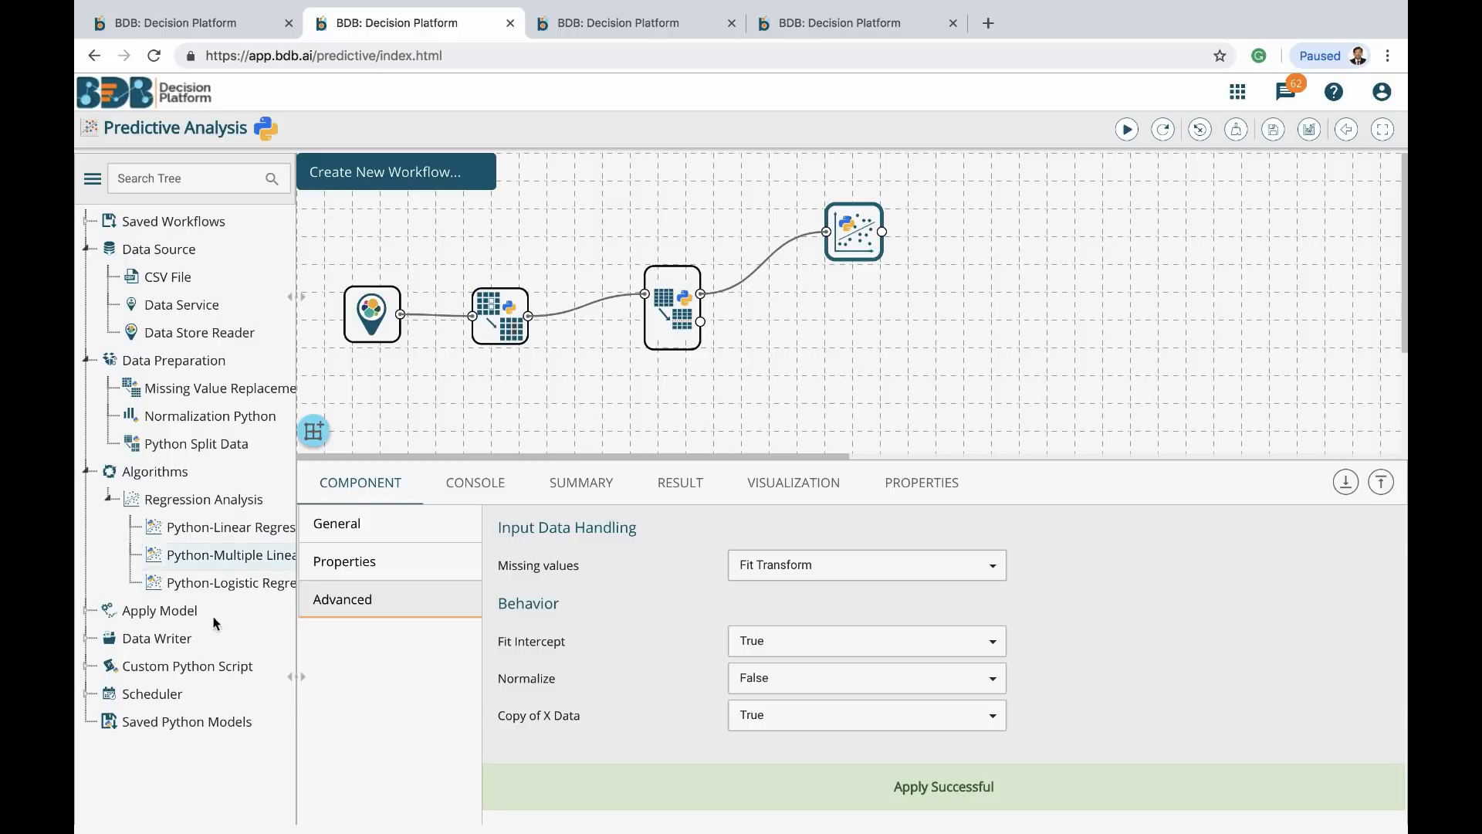
Add a Python Apply Model node fed by the split's test output and the regression node, and apply it
{"action": "left_click", "coordinate": [85, 616]}
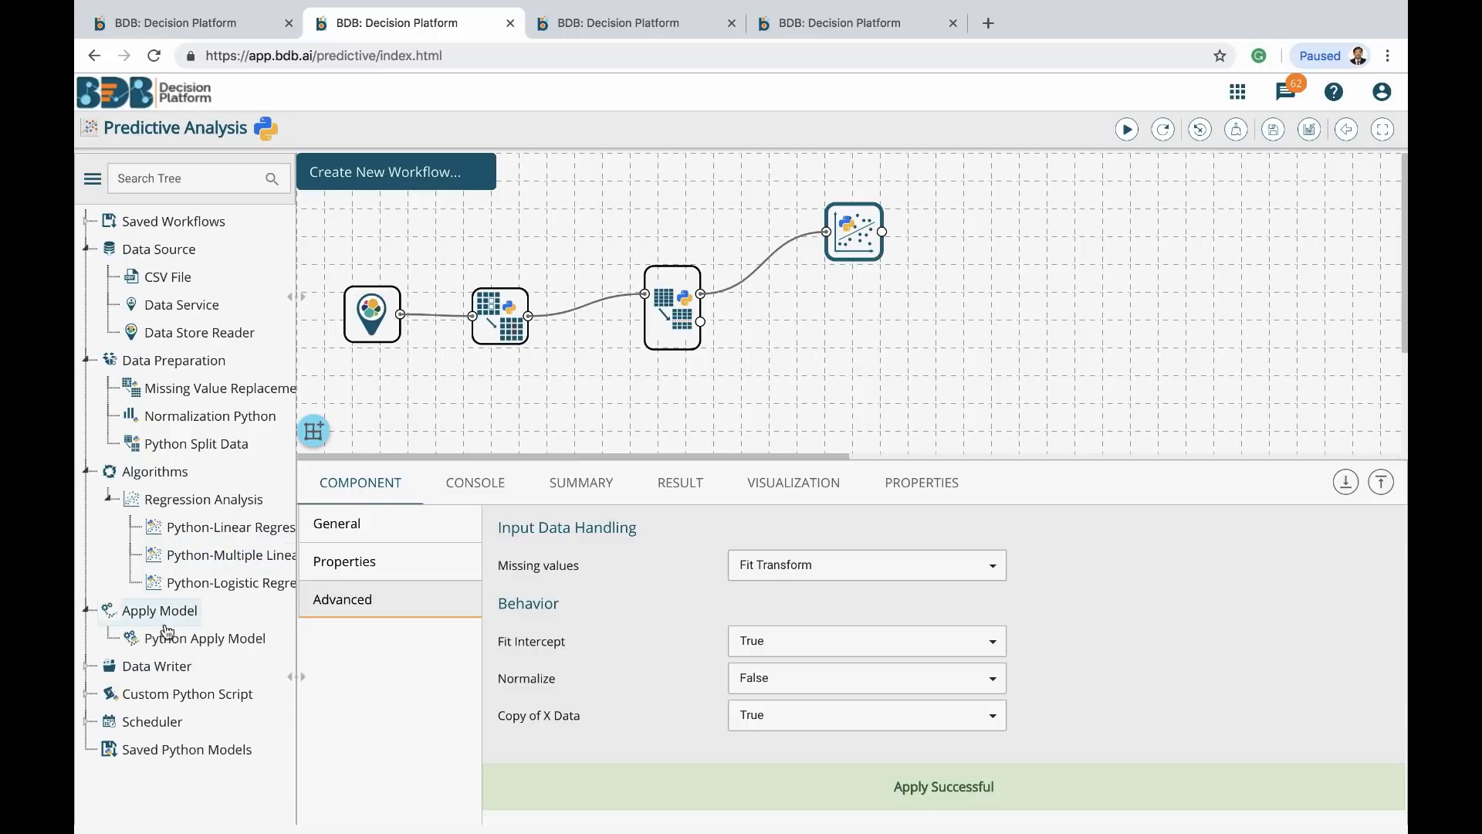
{"action": "left_click_drag", "start_coordinate": [199, 640], "coordinate": [976, 309]}
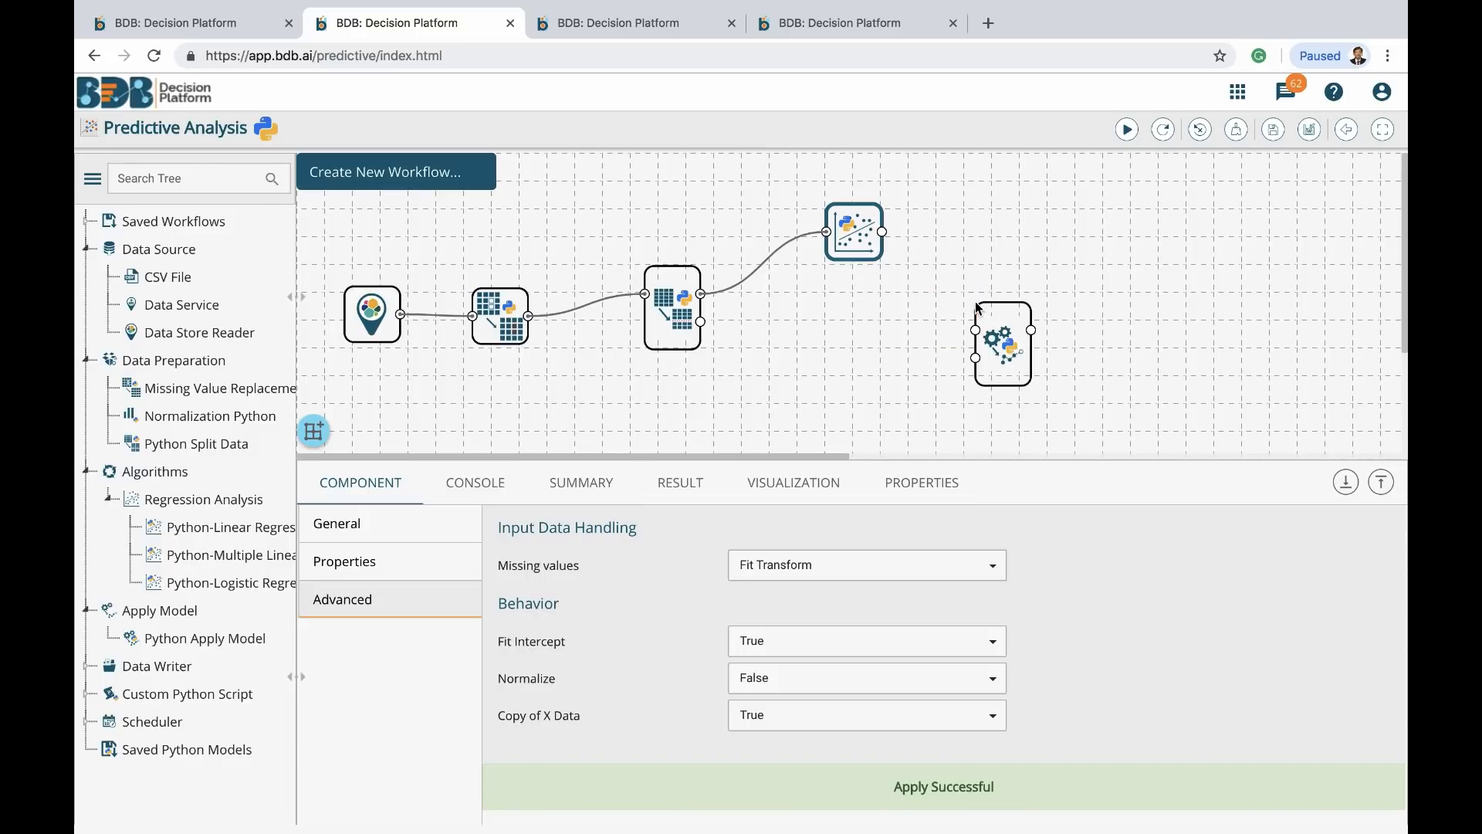
{"action": "left_click_drag", "start_coordinate": [700, 321], "coordinate": [973, 361]}
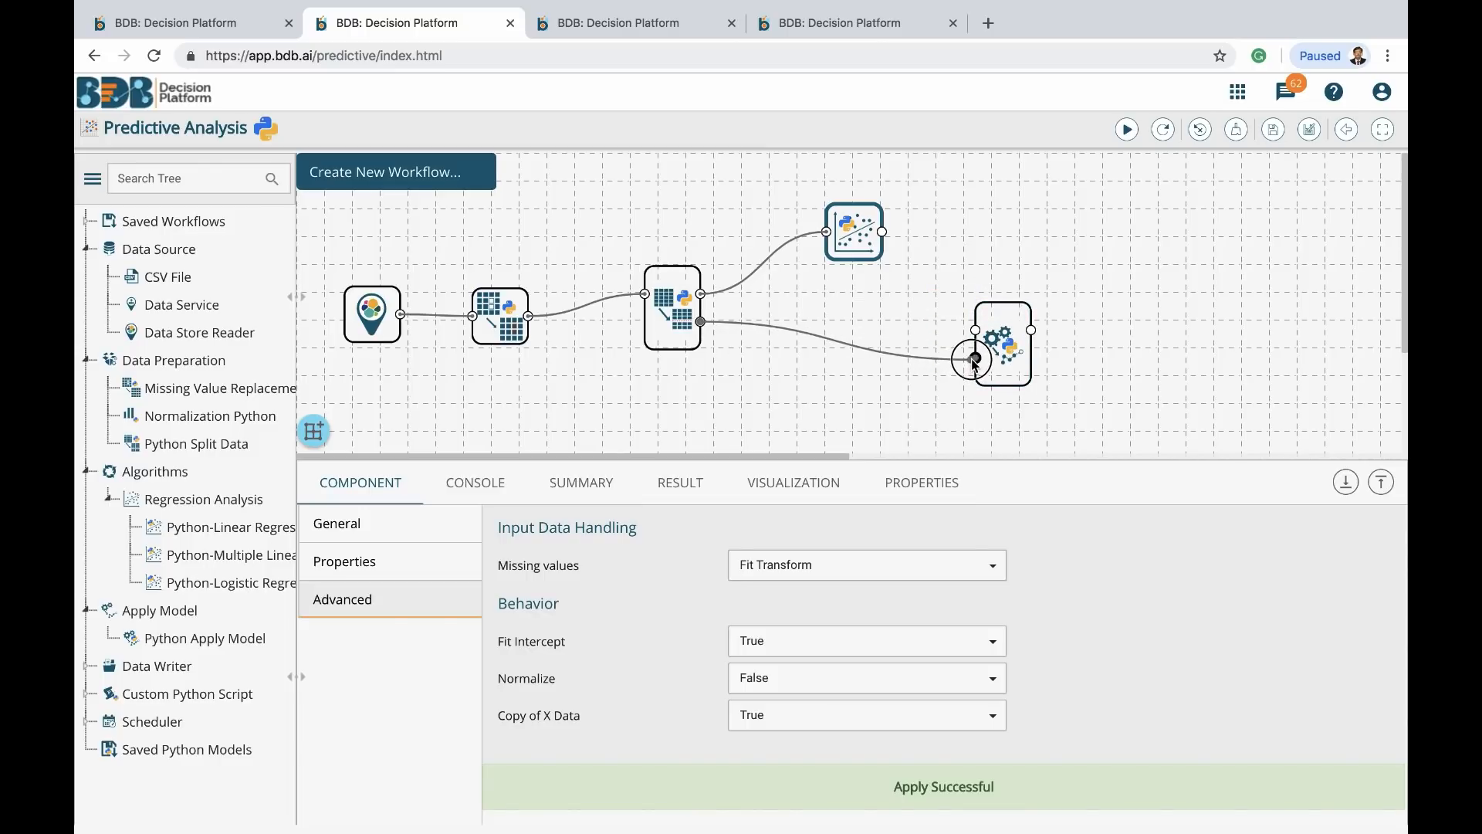
{"action": "left_click_drag", "start_coordinate": [884, 234], "coordinate": [976, 332]}
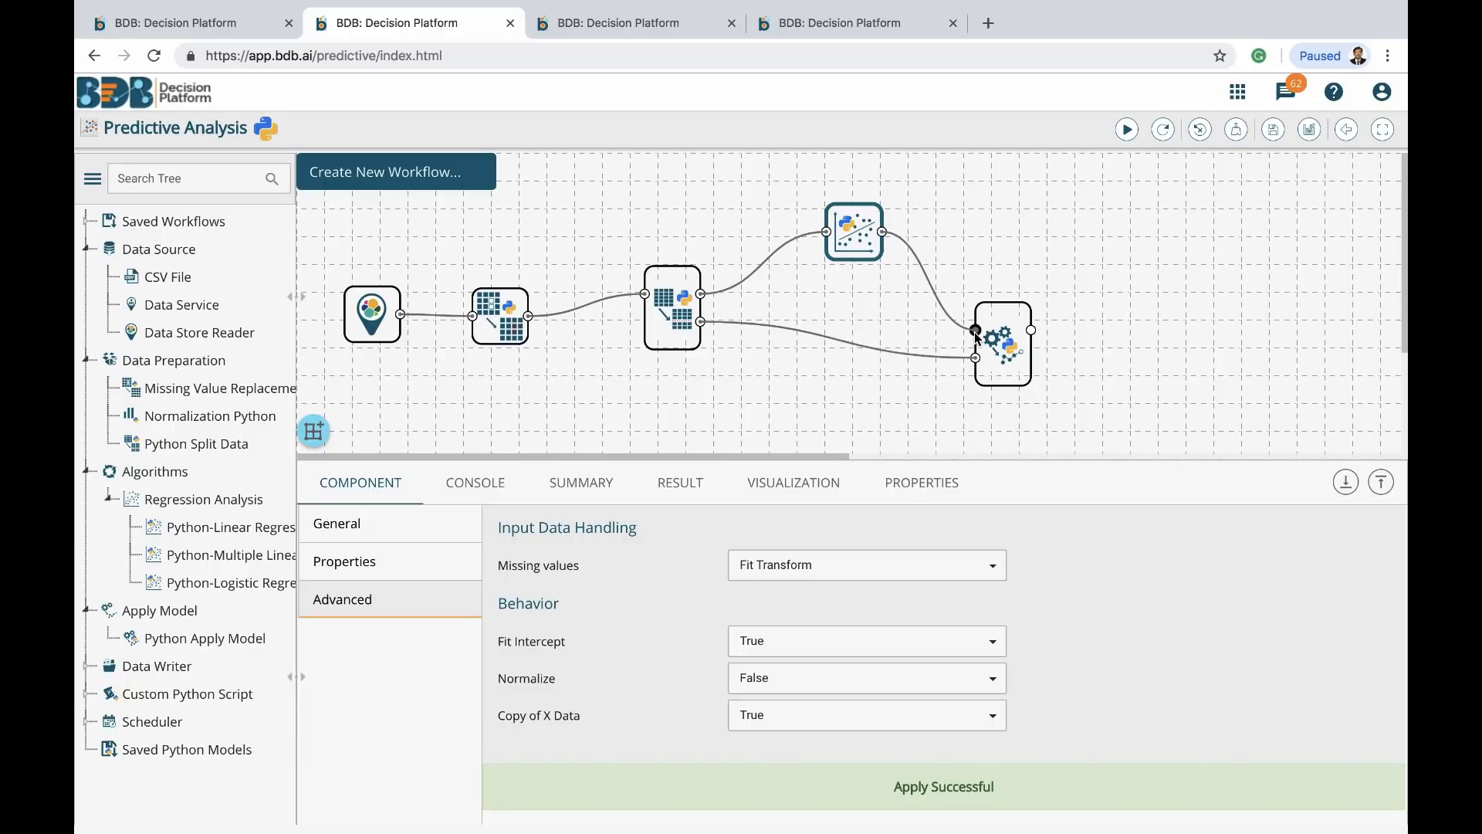
{"action": "left_click", "coordinate": [1020, 351]}
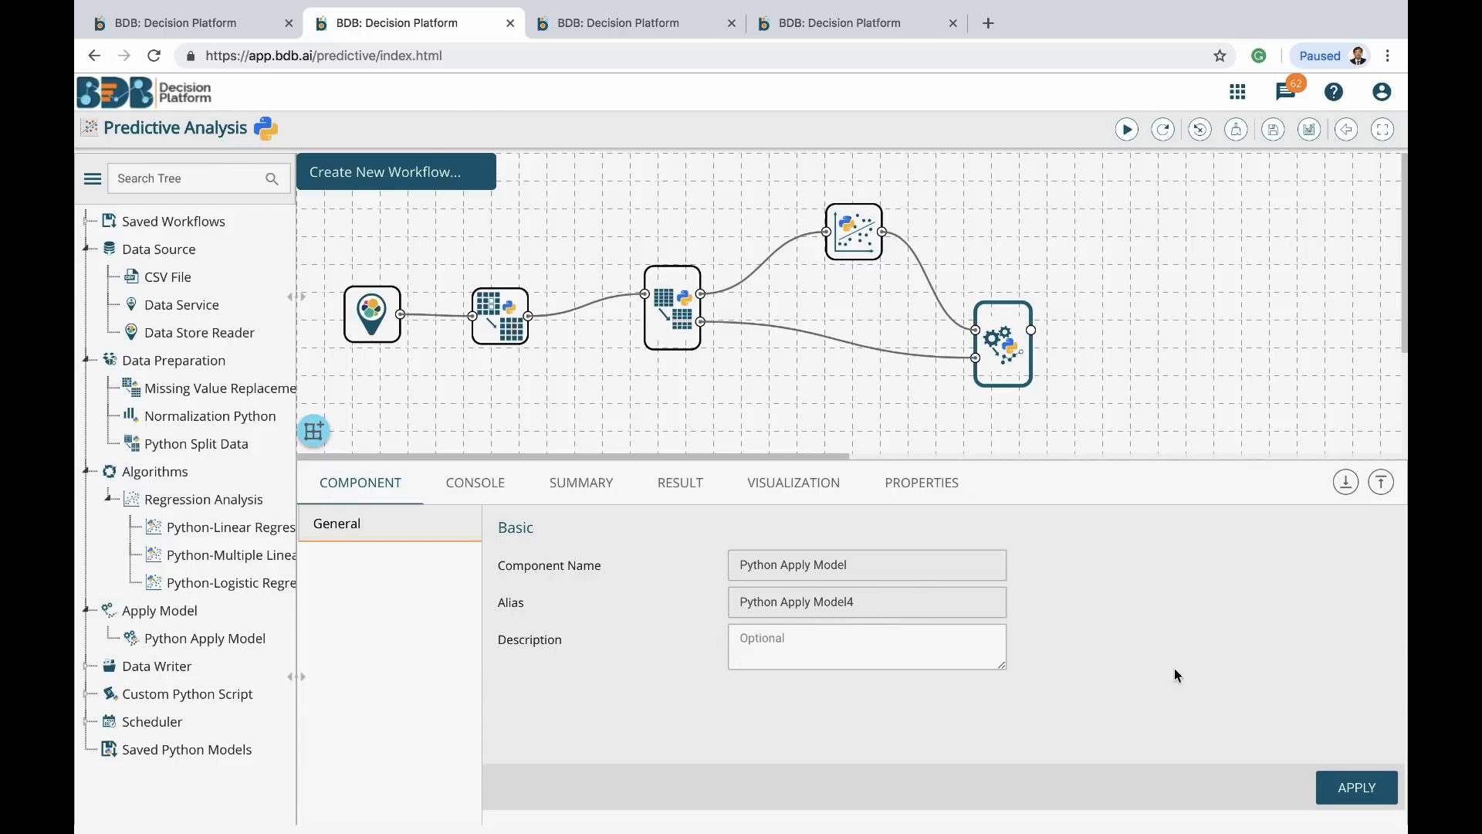
{"action": "left_click", "coordinate": [1331, 785]}
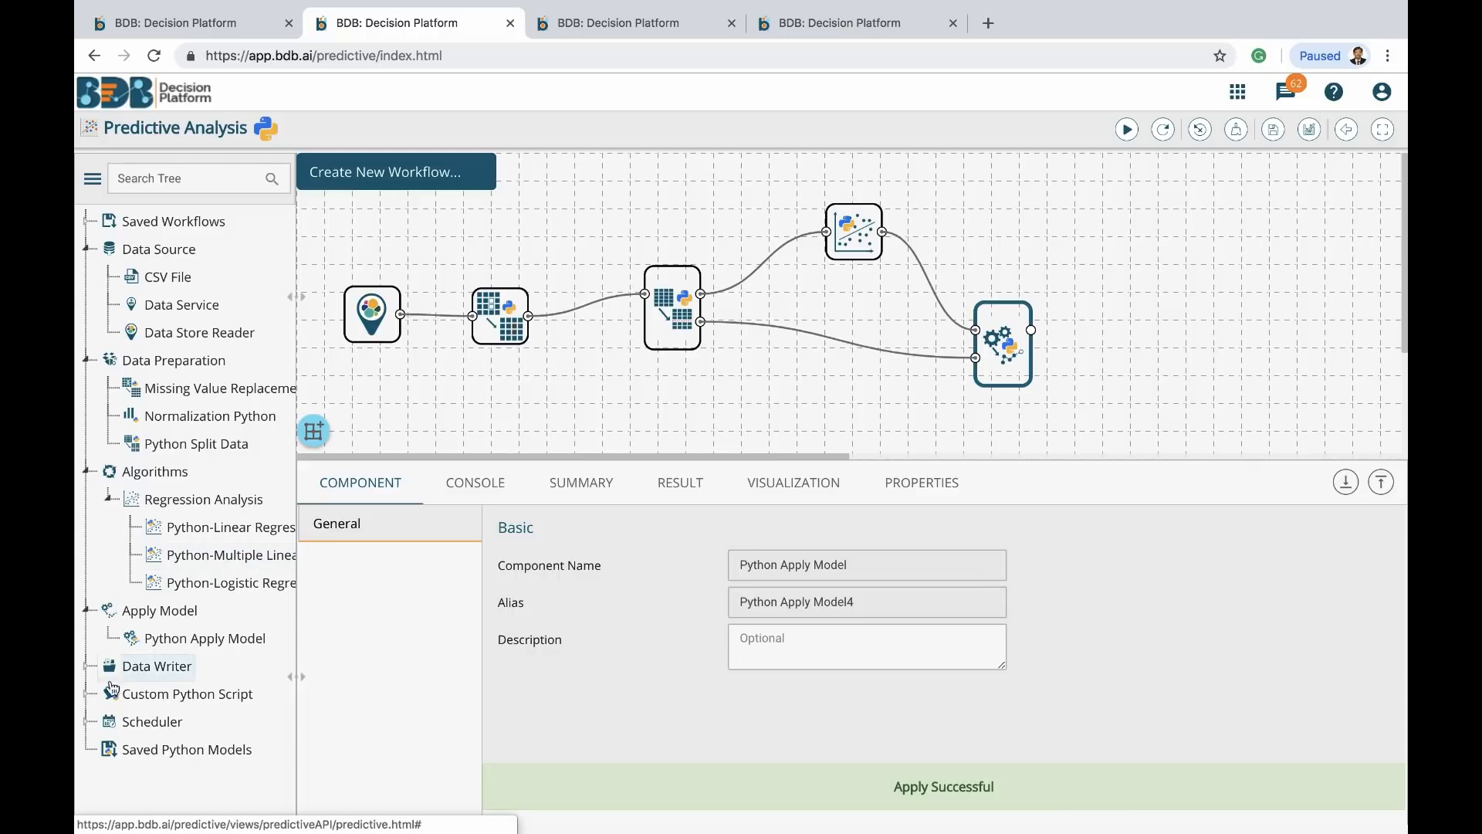
Add a Data Store Writer node and connect the Apply Model output to it
{"action": "left_click", "coordinate": [87, 667]}
{"action": "scroll", "coordinate": [162, 612], "scroll_direction": "down", "scroll_amount": 1}
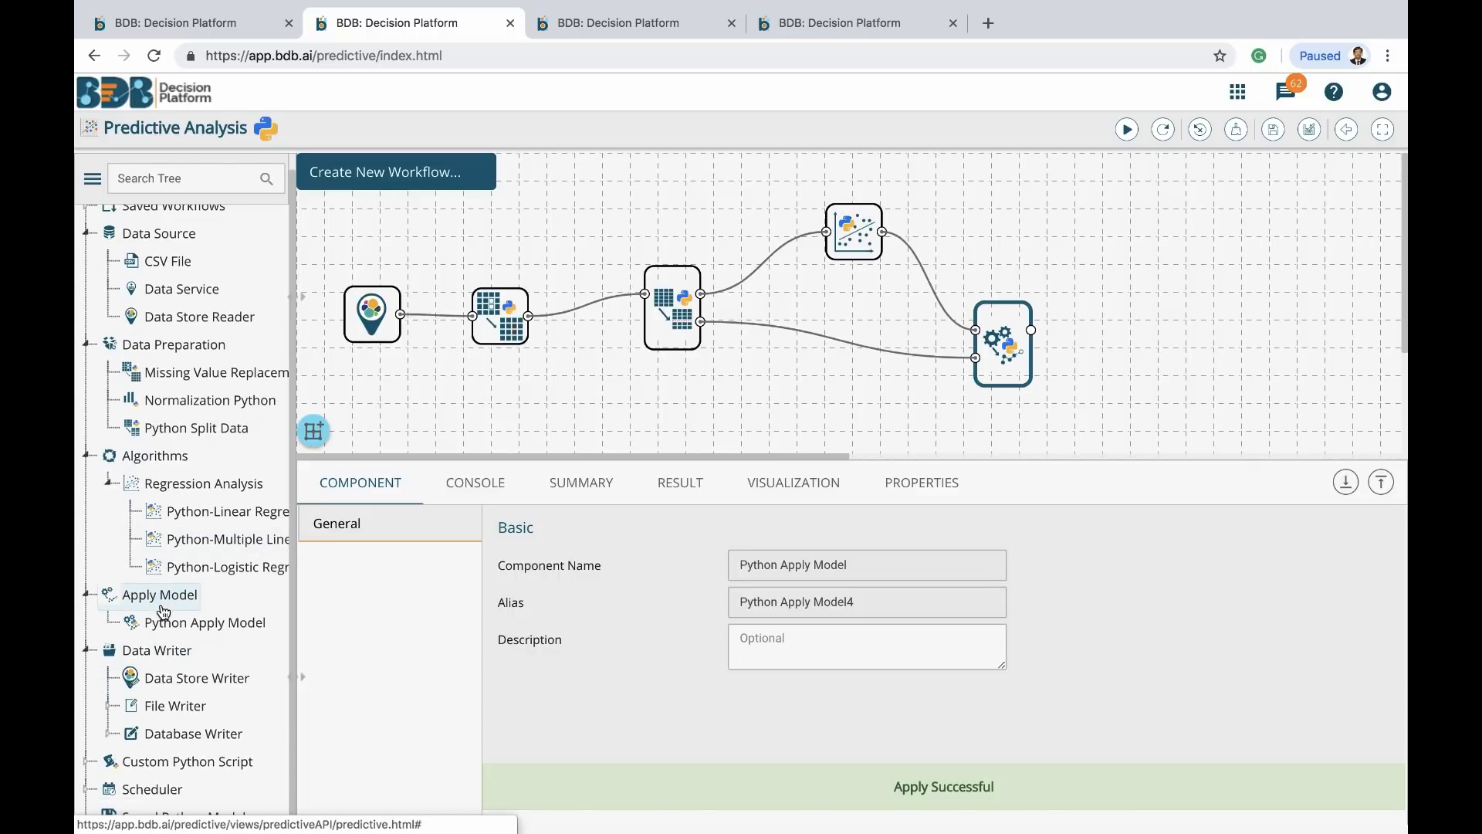
{"action": "left_click_drag", "start_coordinate": [185, 679], "coordinate": [1177, 337]}
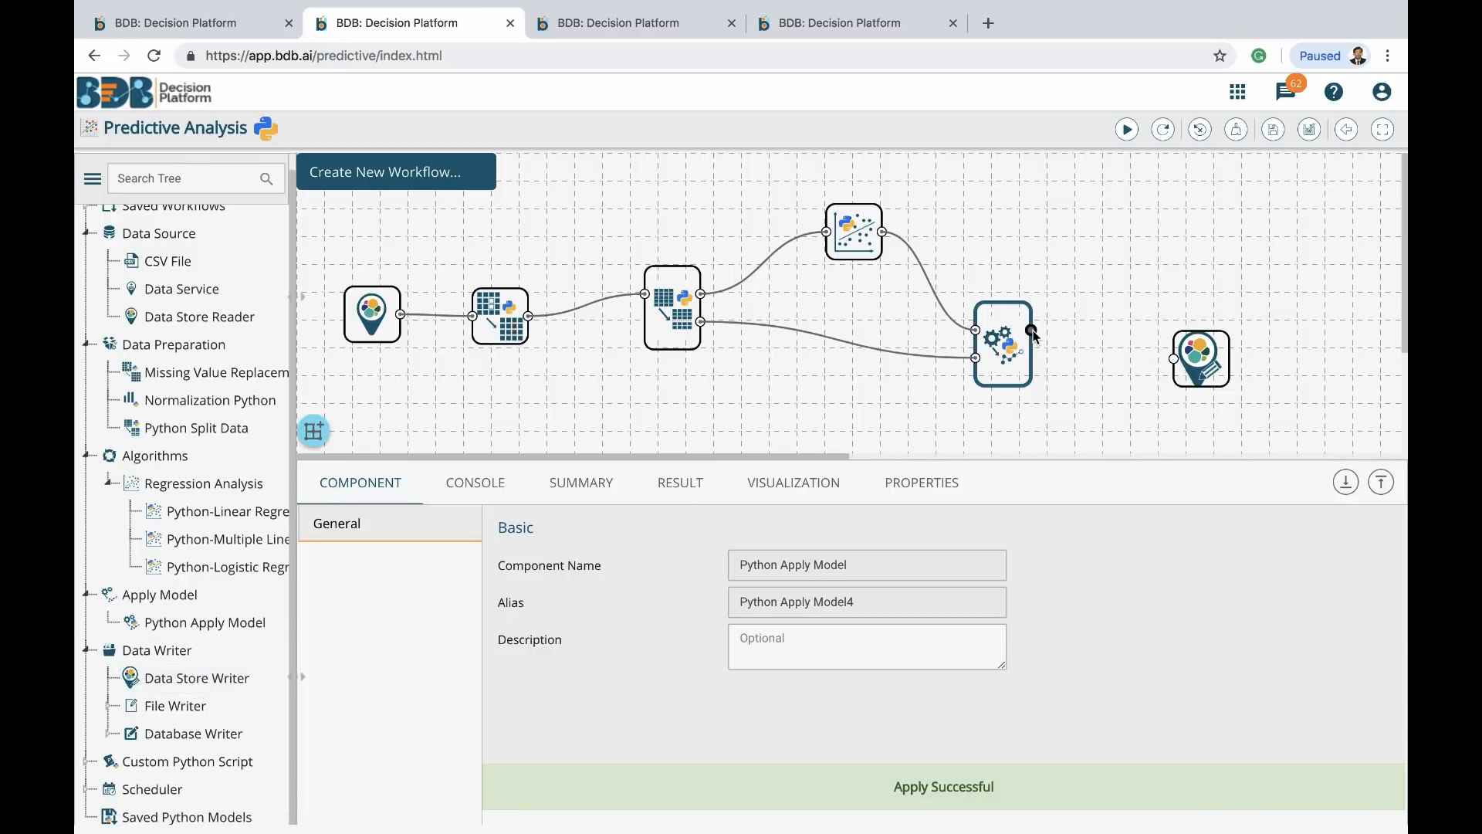
{"action": "mouse_move", "coordinate": [1032, 330]}
{"action": "left_mouse_down"}
{"action": "mouse_move", "coordinate": [1174, 360]}
{"action": "mouse_move", "coordinate": [1219, 234]}
{"action": "mouse_move", "coordinate": [1241, 274]}
{"action": "left_mouse_up"}
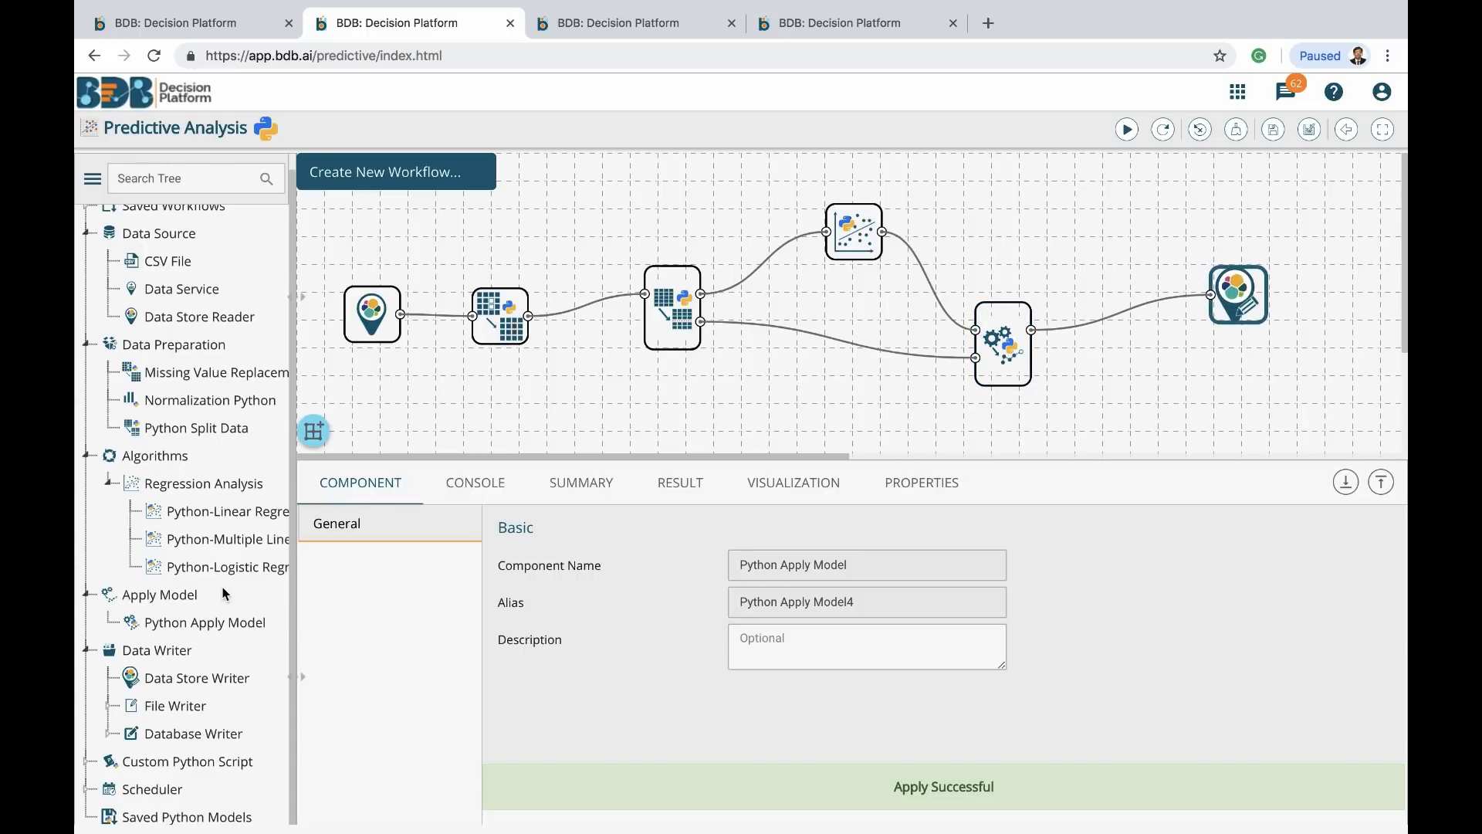
Browse the pre-defined custom Python script components in the component list
{"action": "left_click", "coordinate": [87, 762]}
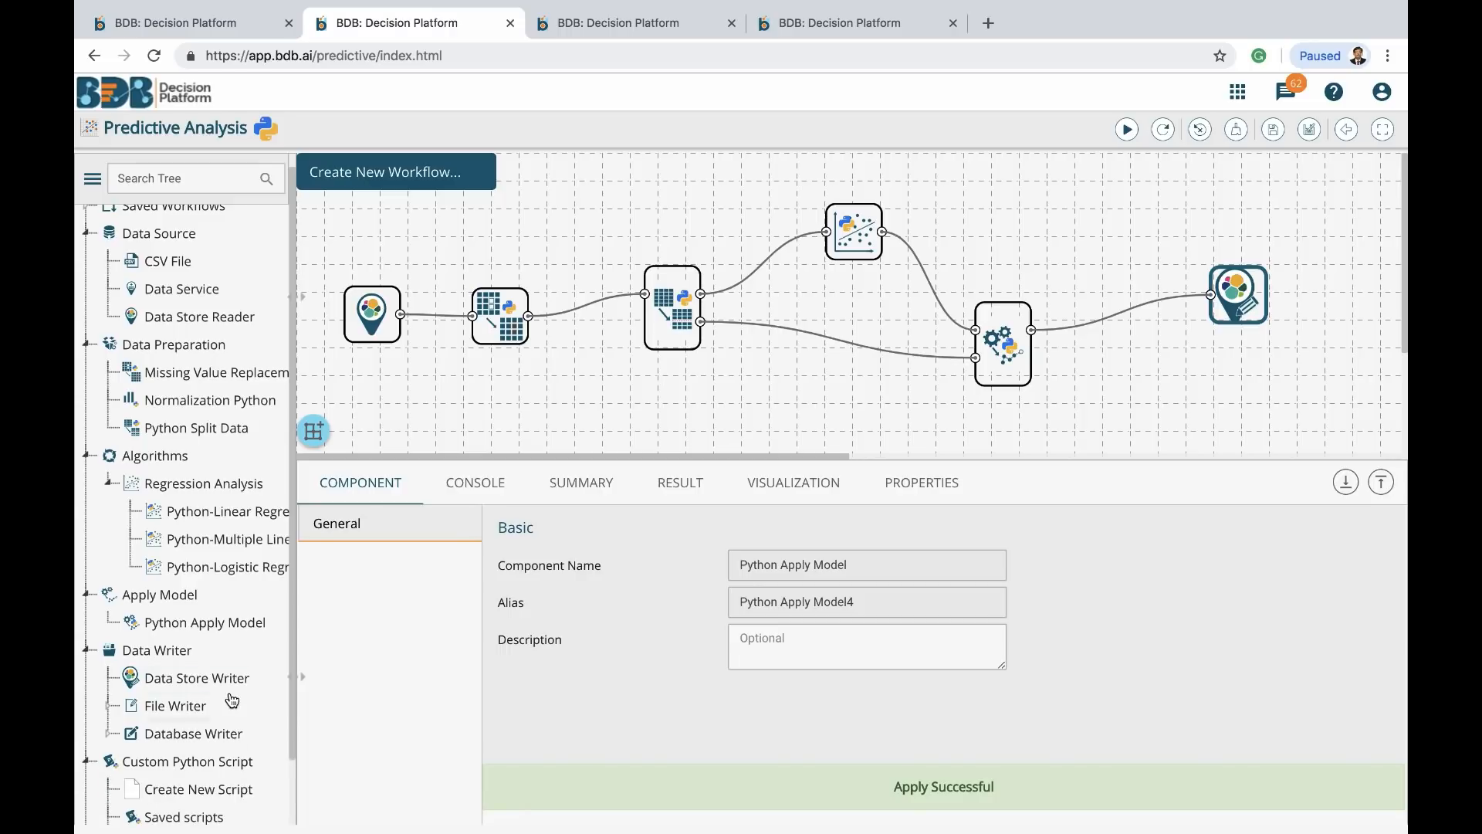
{"action": "scroll", "coordinate": [231, 700], "scroll_direction": "down", "scroll_amount": 2}
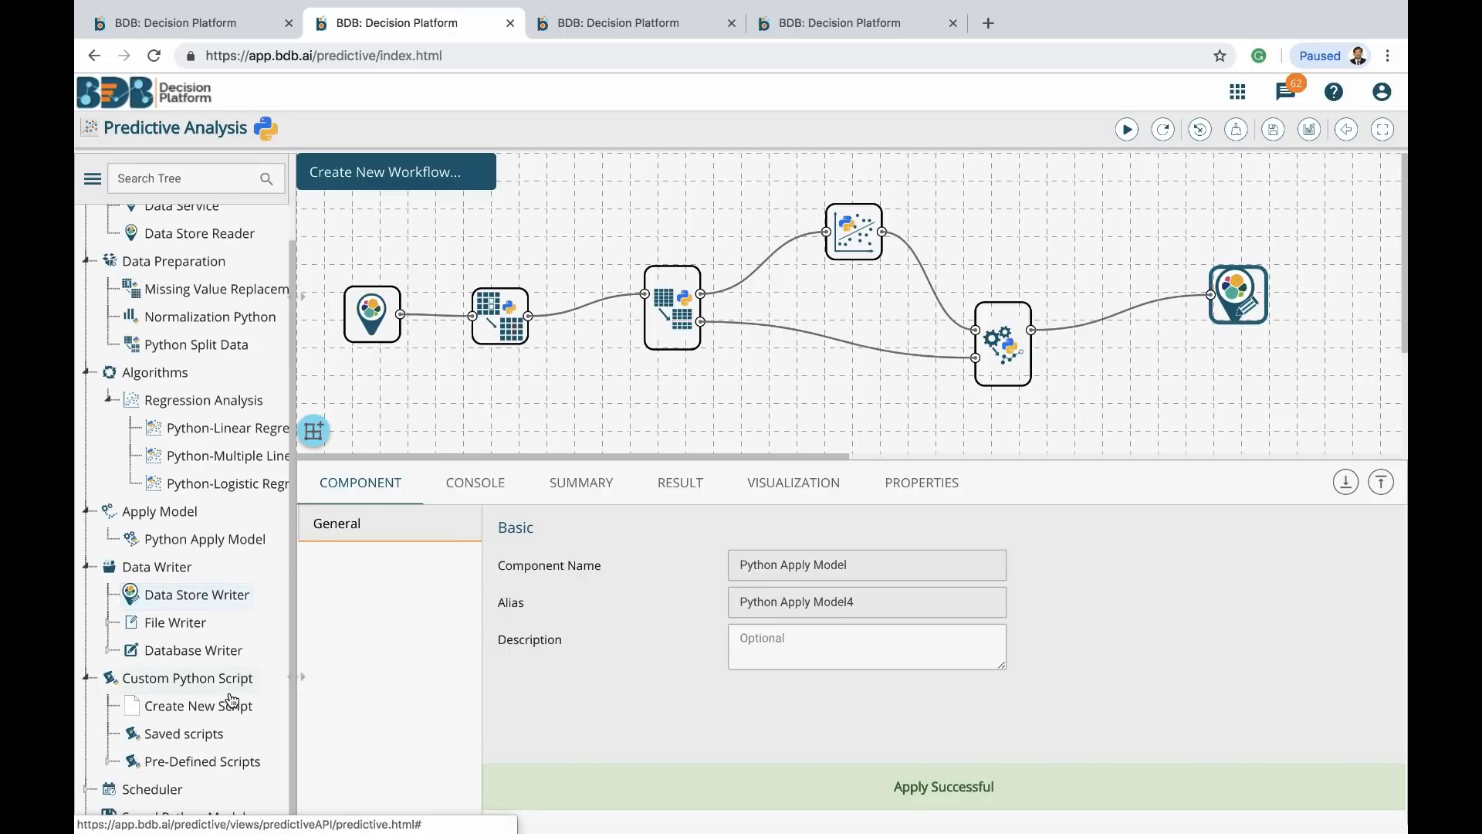
{"action": "left_click", "coordinate": [107, 762]}
{"action": "scroll", "coordinate": [198, 718], "scroll_direction": "down", "scroll_amount": 7}
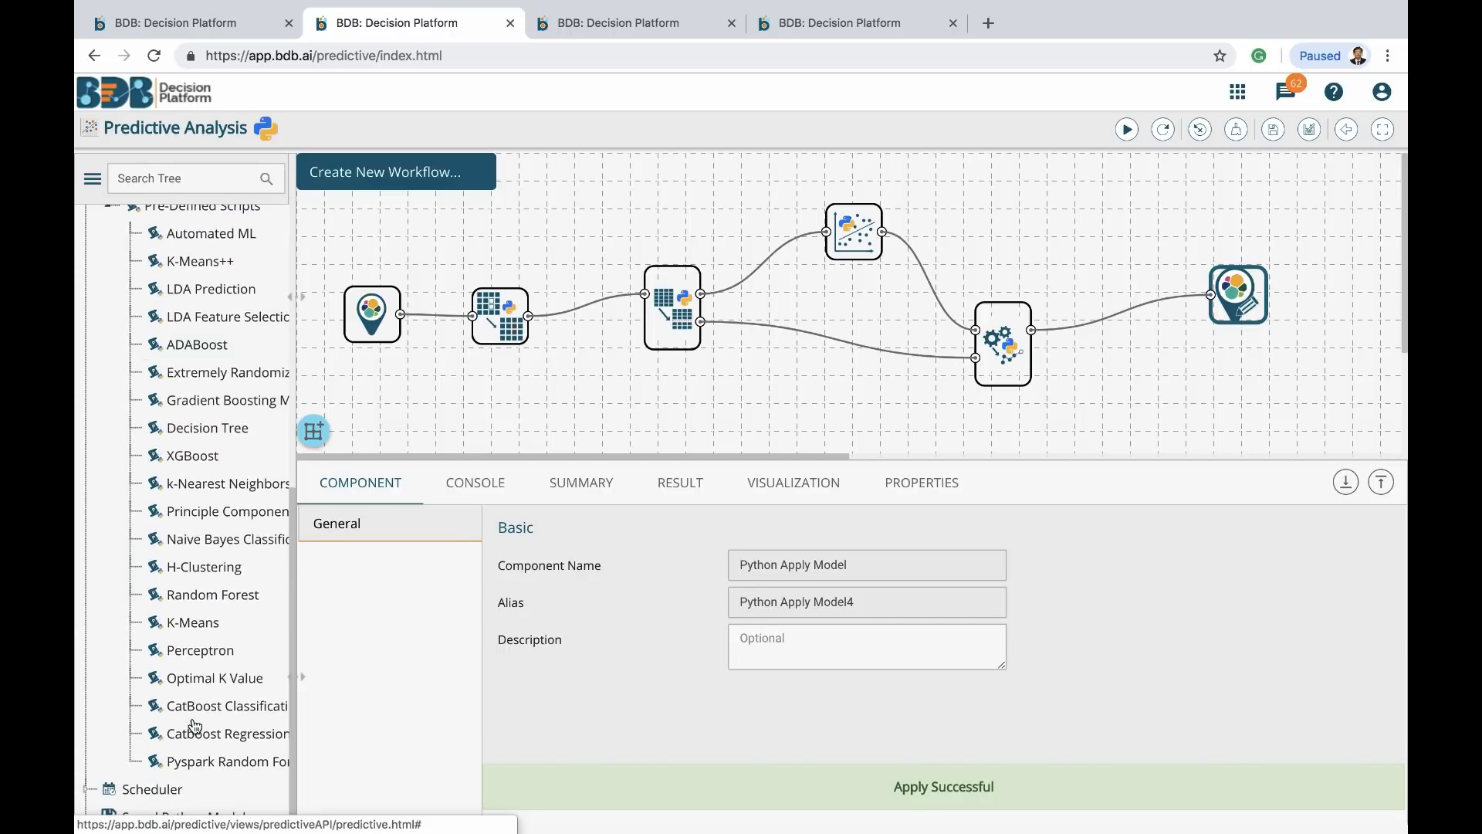
{"action": "scroll", "coordinate": [195, 725], "scroll_direction": "up", "scroll_amount": 5}
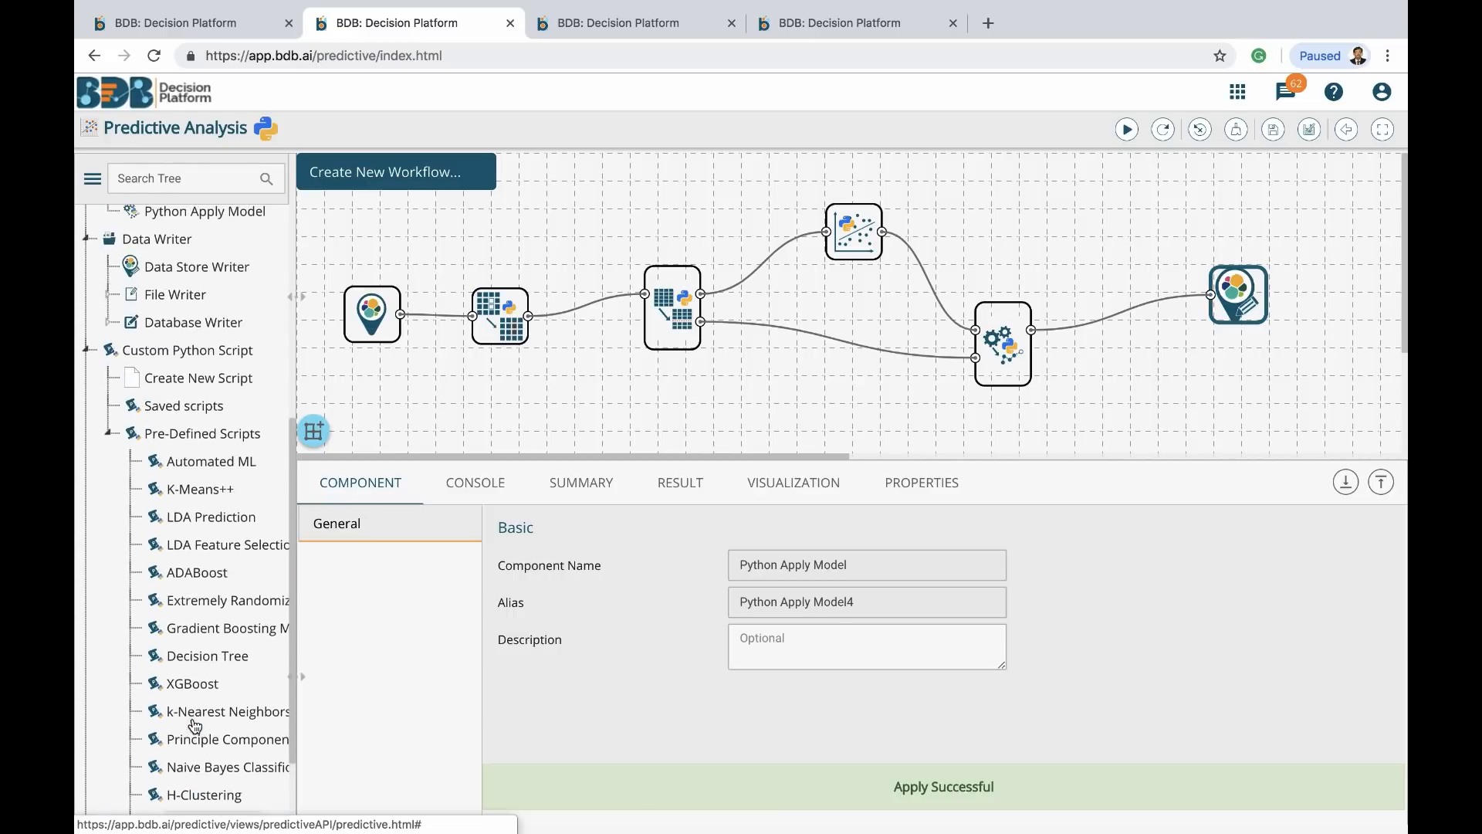
{"action": "scroll", "coordinate": [203, 711], "scroll_direction": "down", "scroll_amount": 4}
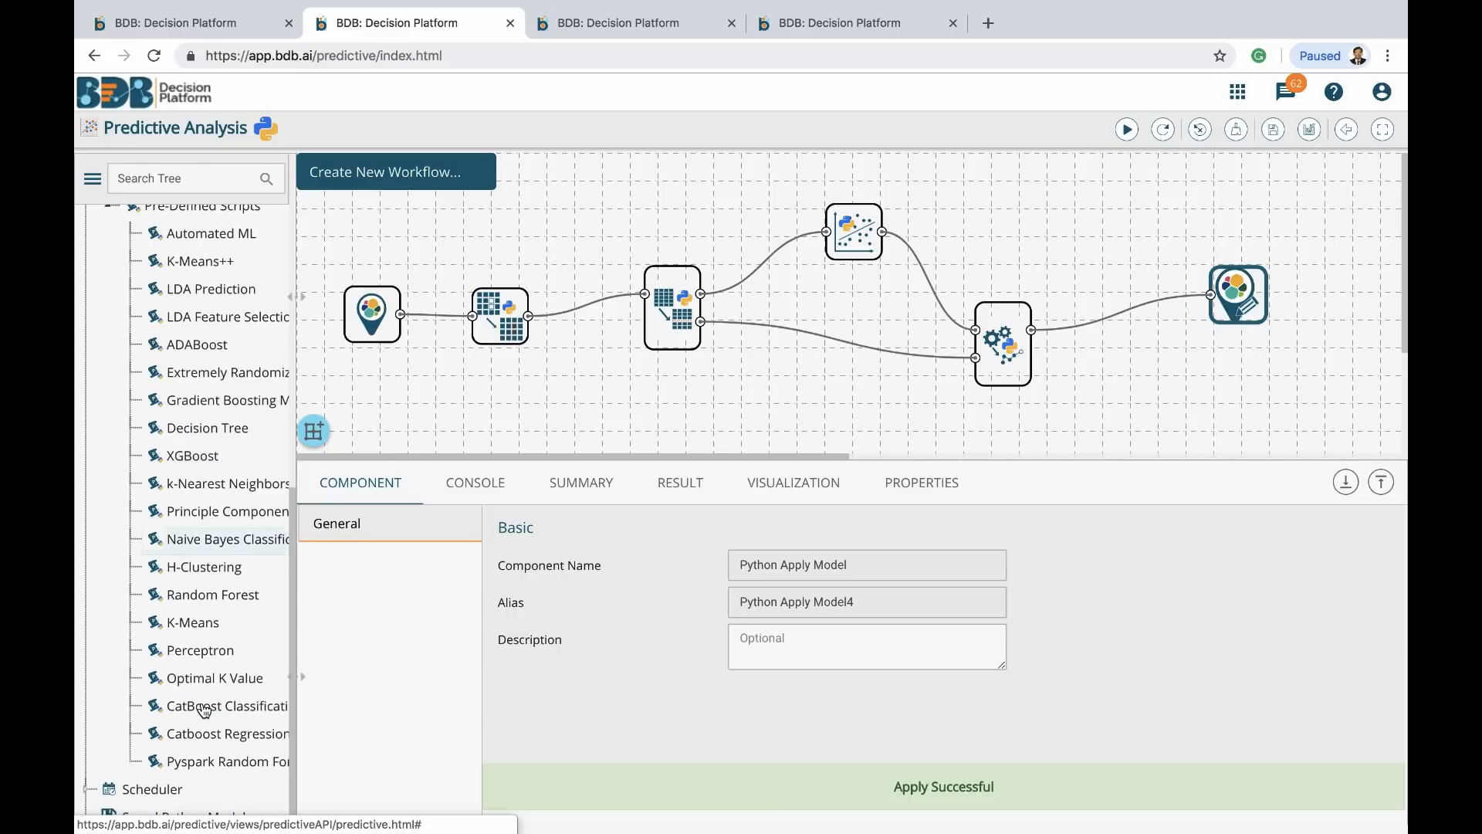
{"action": "scroll", "coordinate": [203, 710], "scroll_direction": "up", "scroll_amount": 5}
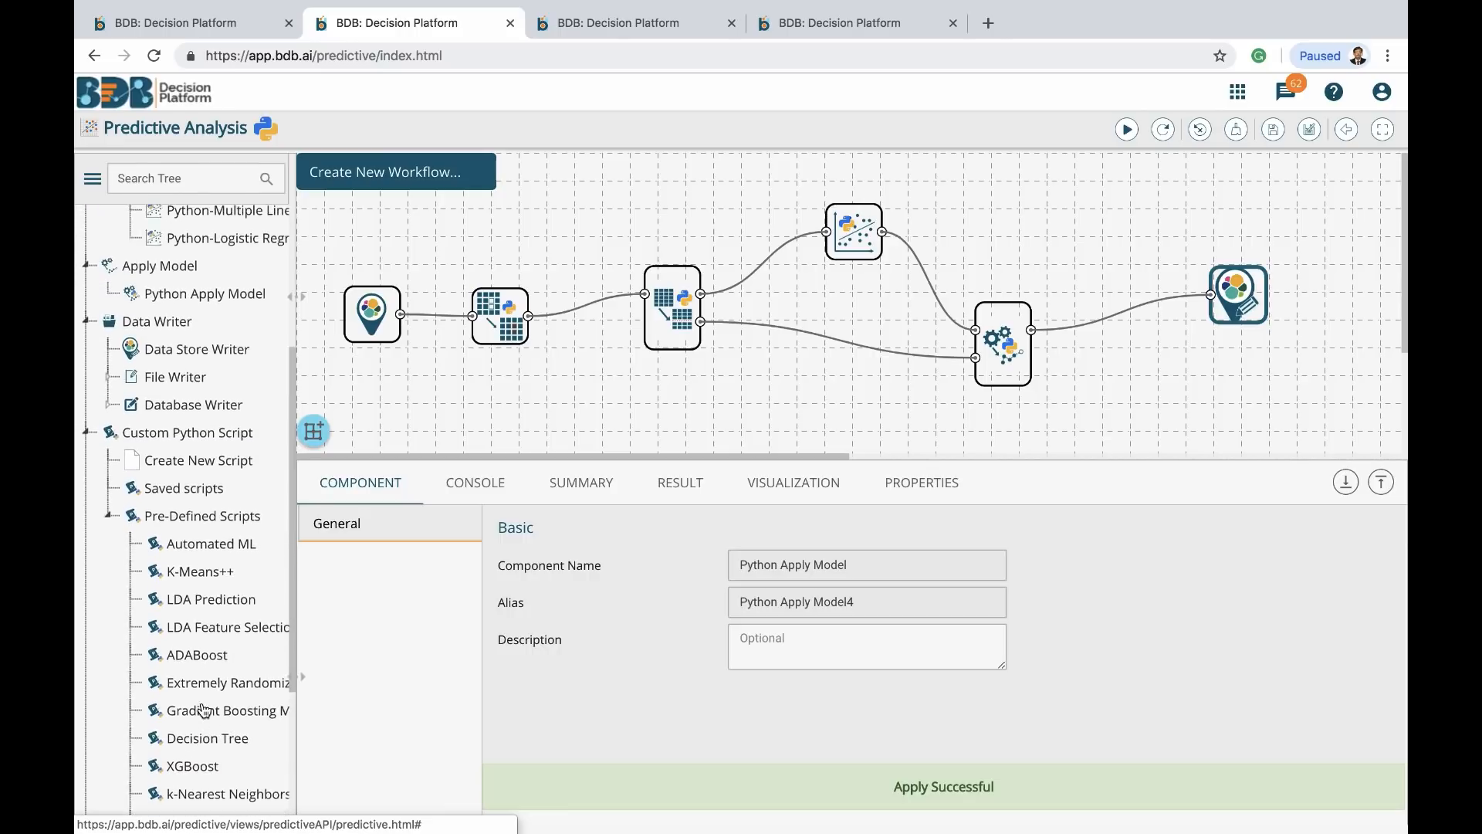
{"action": "scroll", "coordinate": [203, 710], "scroll_direction": "up", "scroll_amount": 1}
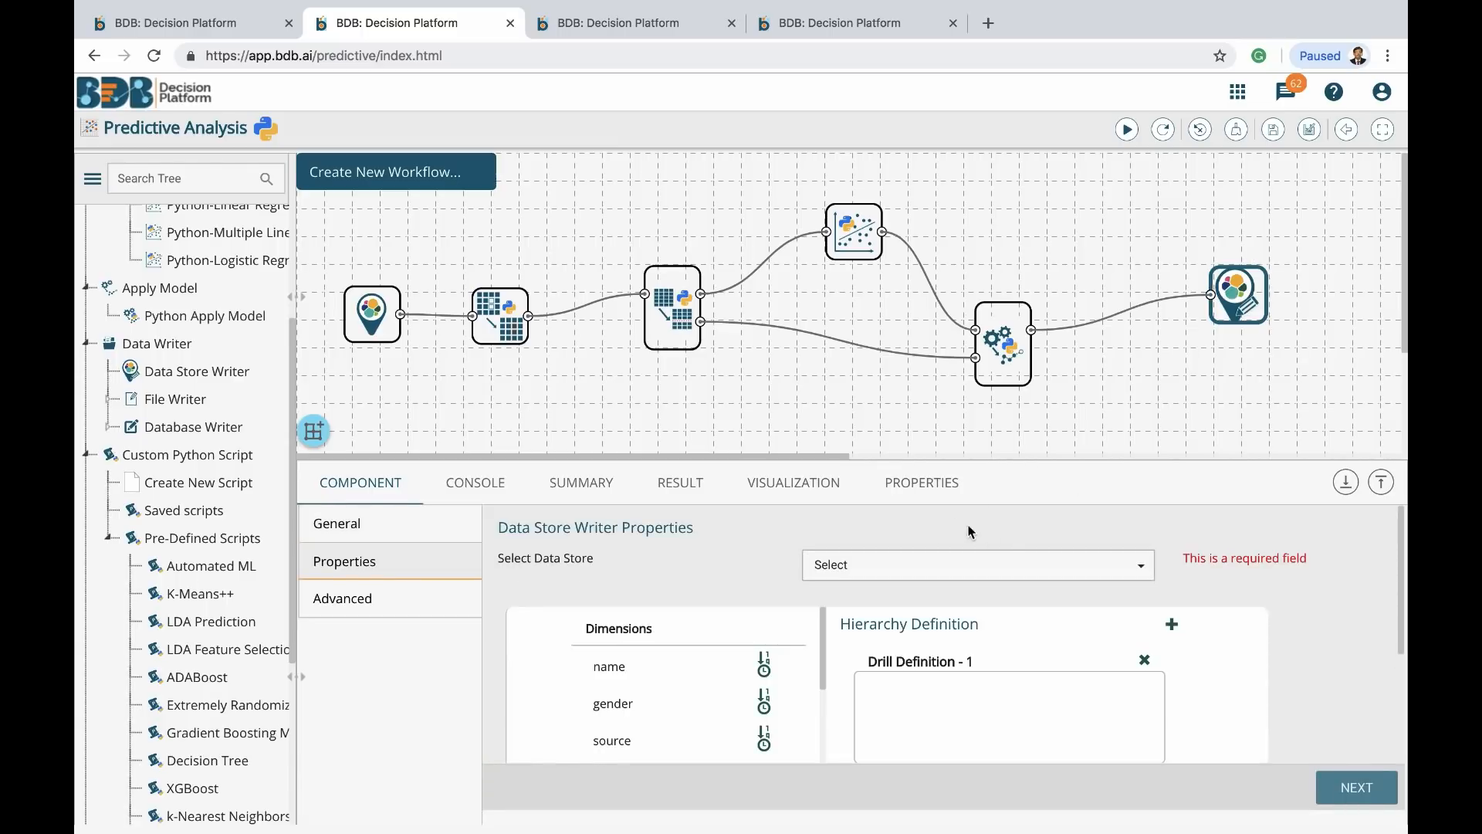
Set the writer to create a new data store named CDSDataStore and review its advanced settings
{"action": "left_click", "coordinate": [1012, 570]}
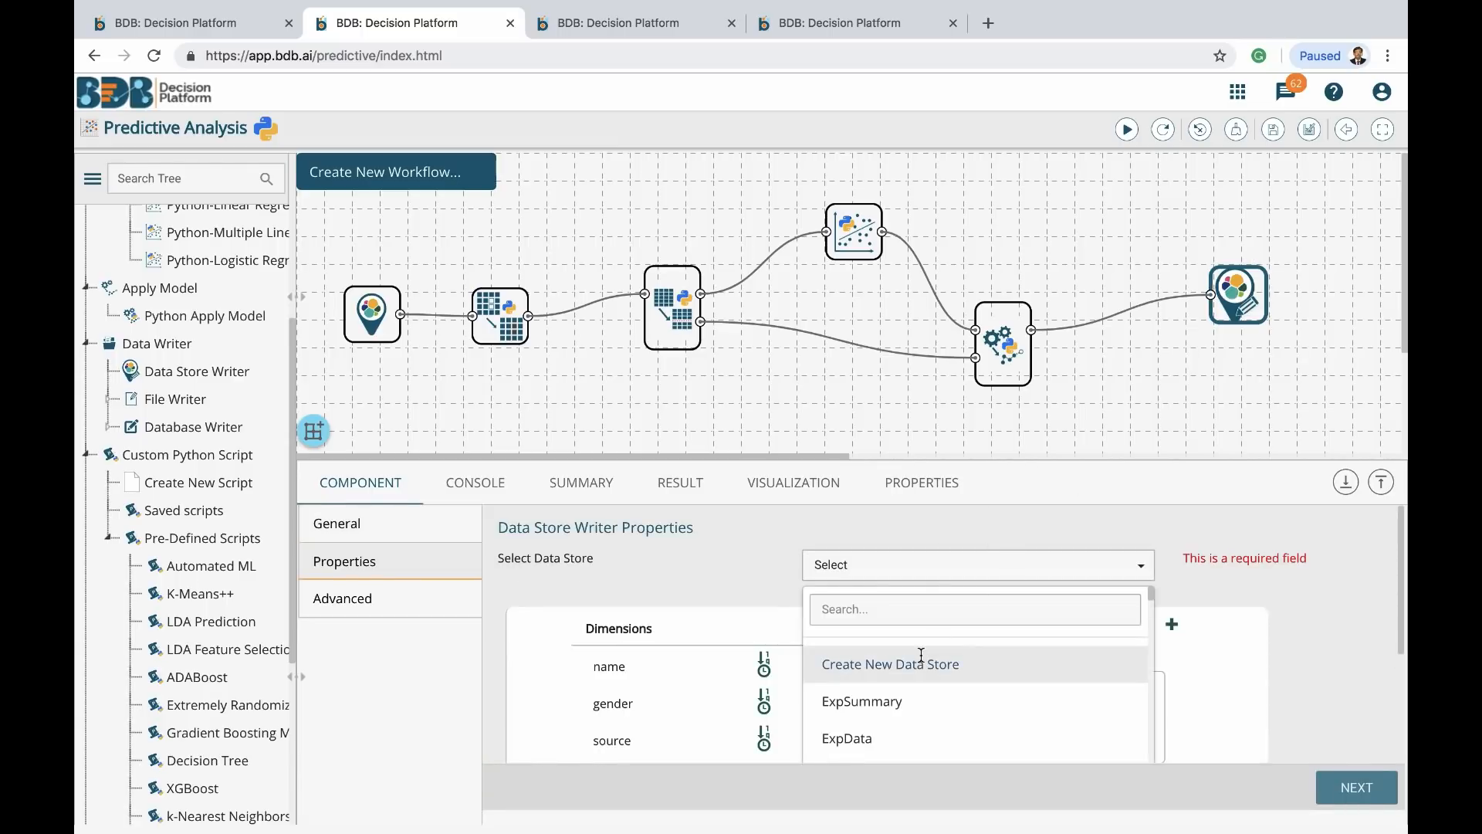
{"action": "left_click", "coordinate": [890, 664]}
{"action": "left_click", "coordinate": [887, 601]}
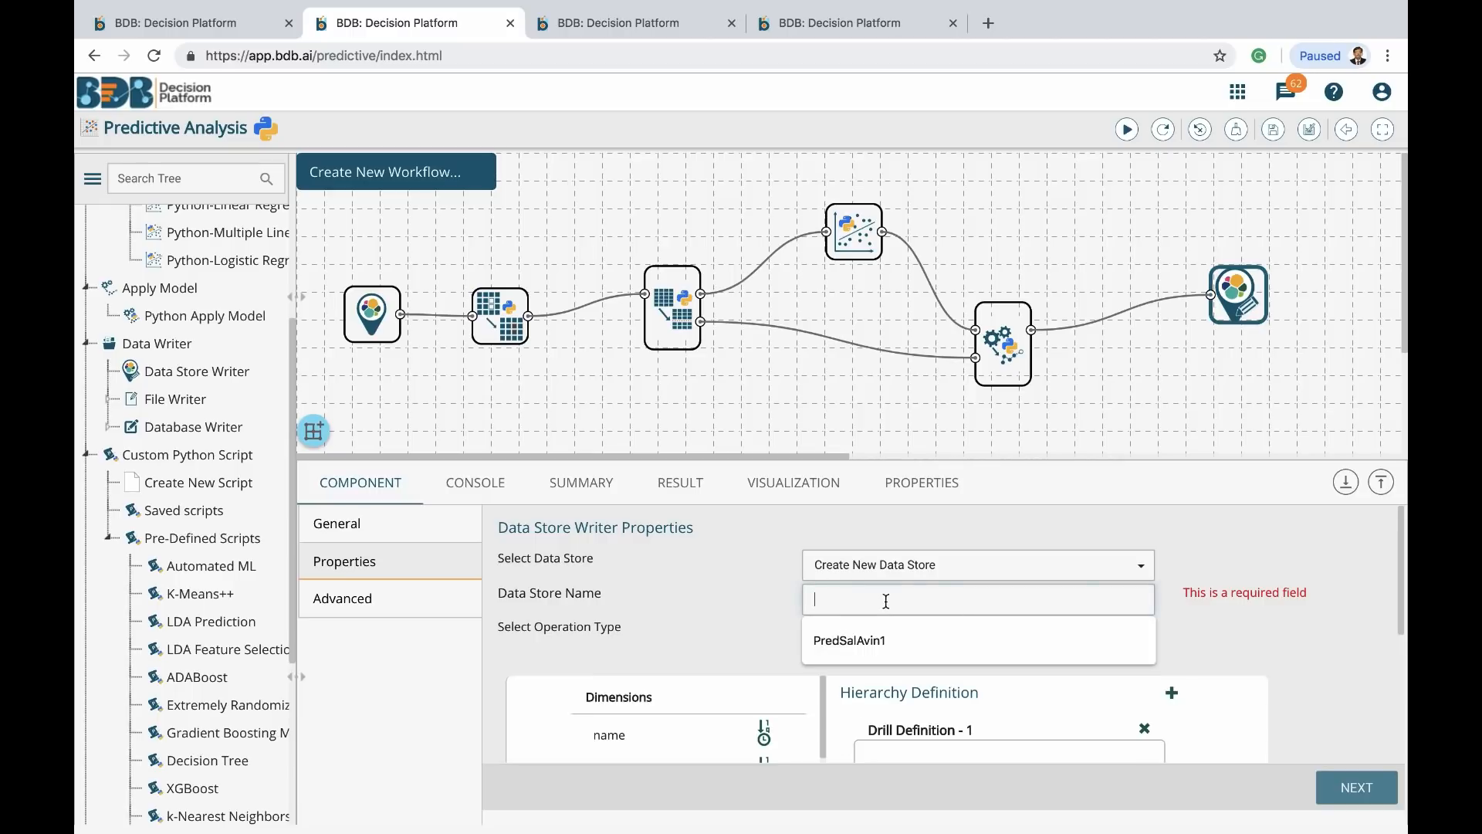
{"action": "type", "text": "C"}
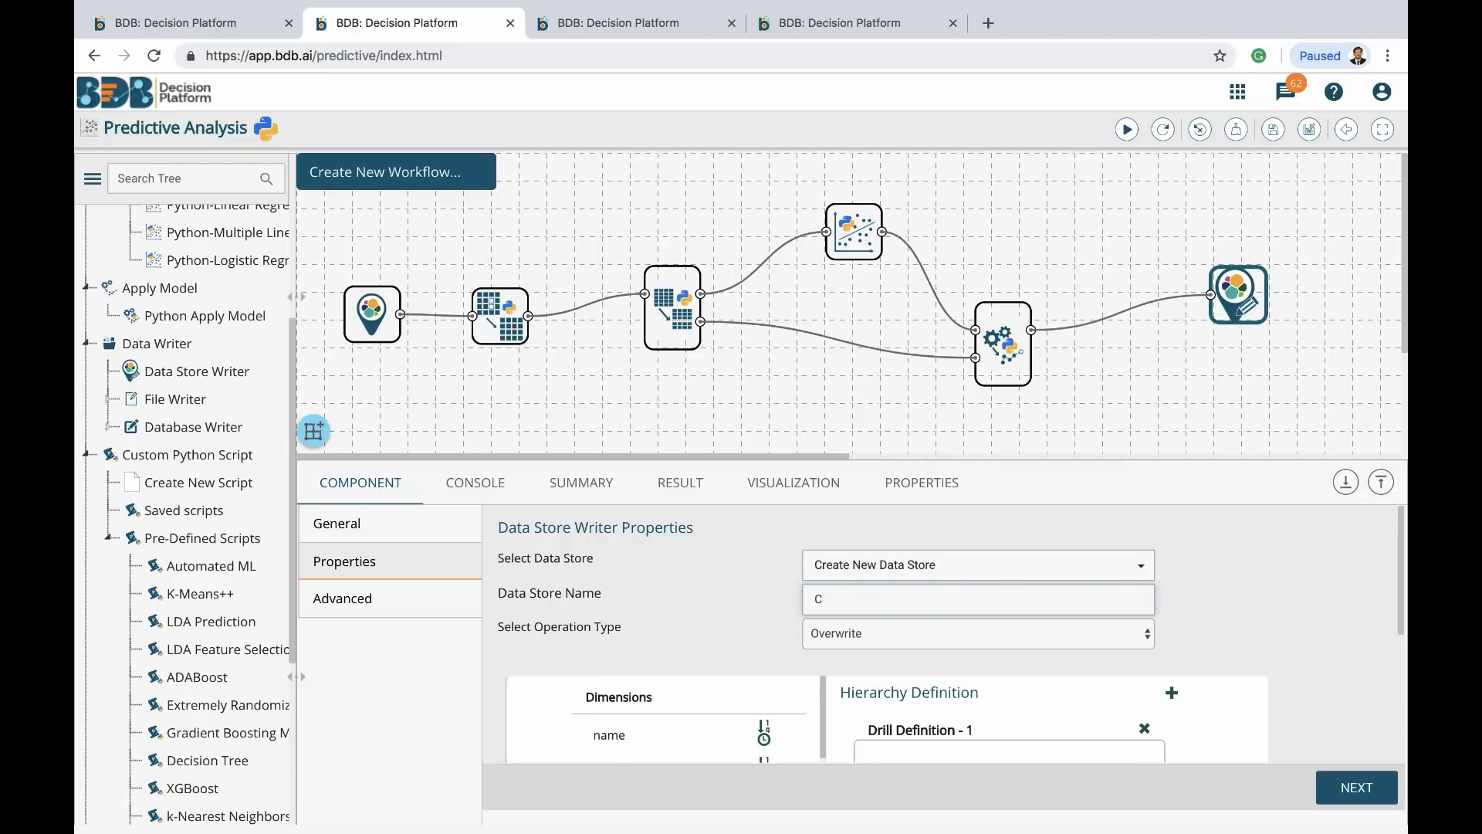
{"action": "type", "text": "DFDat"}
{"action": "key", "text": "BackSpace"}
{"action": "type", "text": "SDataStore"}
{"action": "scroll", "coordinate": [952, 657], "scroll_direction": "down", "scroll_amount": 2}
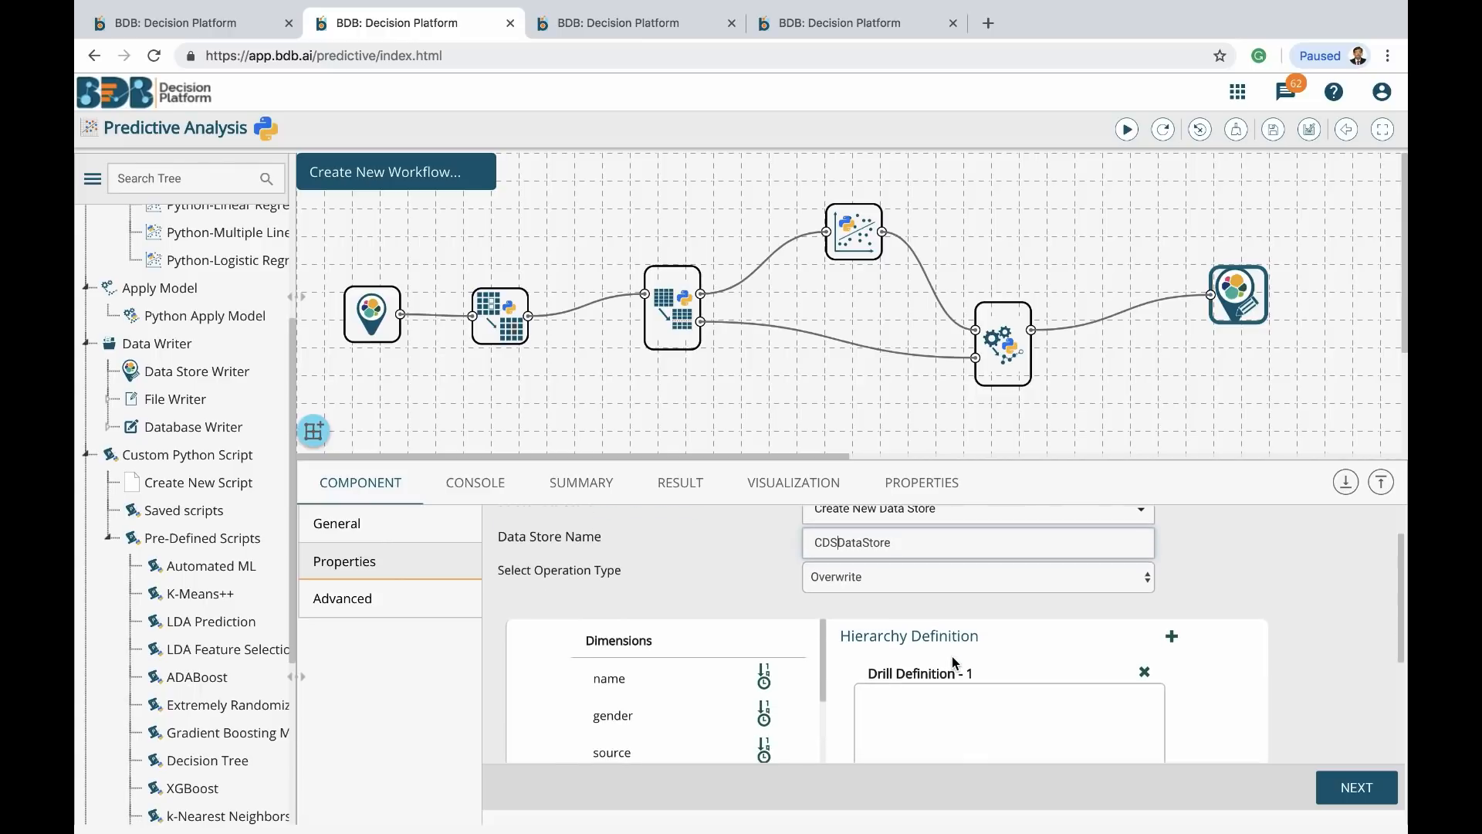
{"action": "left_click", "coordinate": [354, 610]}
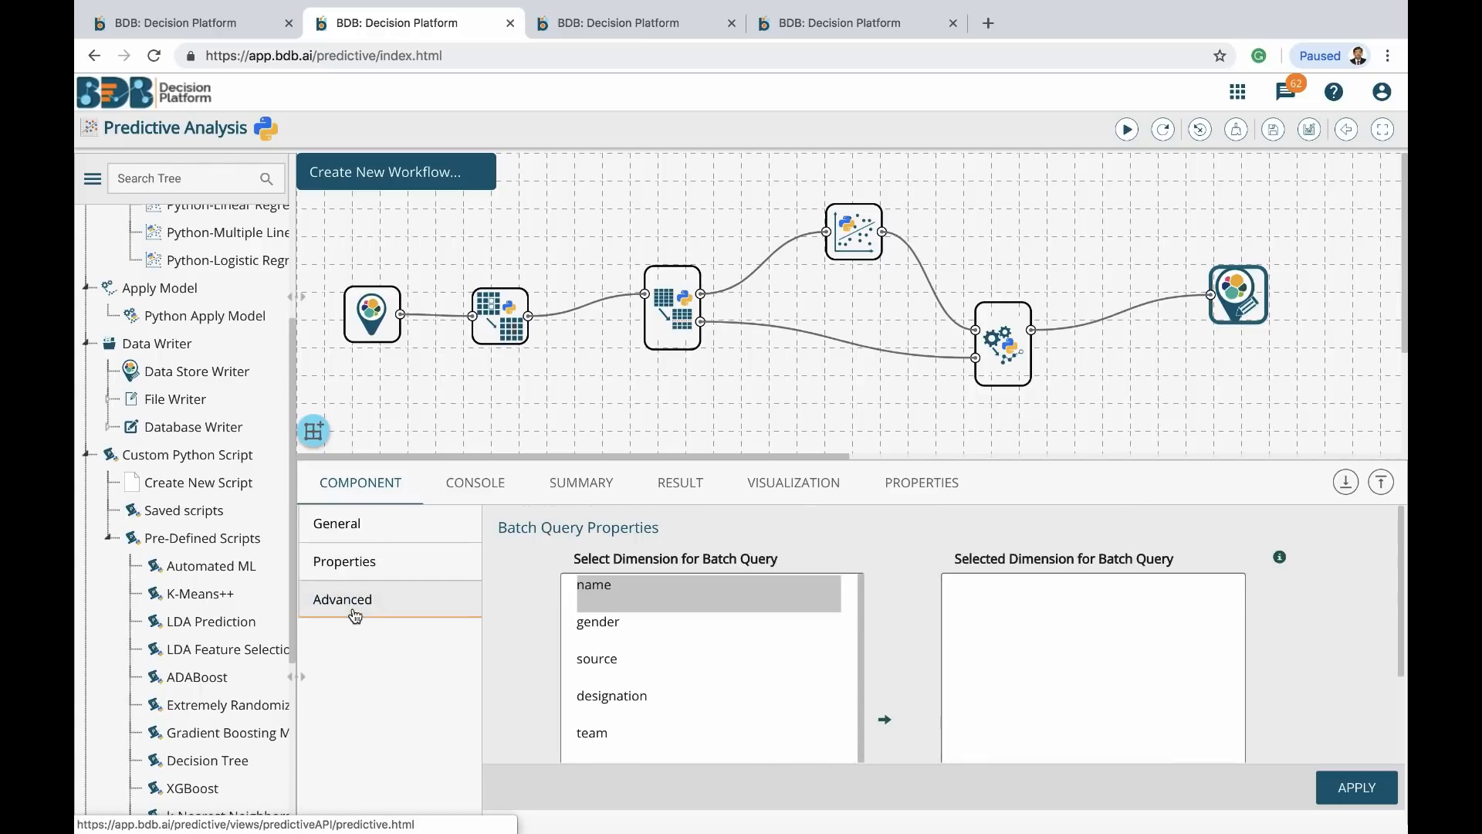
Maximize and restore the properties panel, then apply the Data Store Writer settings
{"action": "left_click", "coordinate": [1380, 483]}
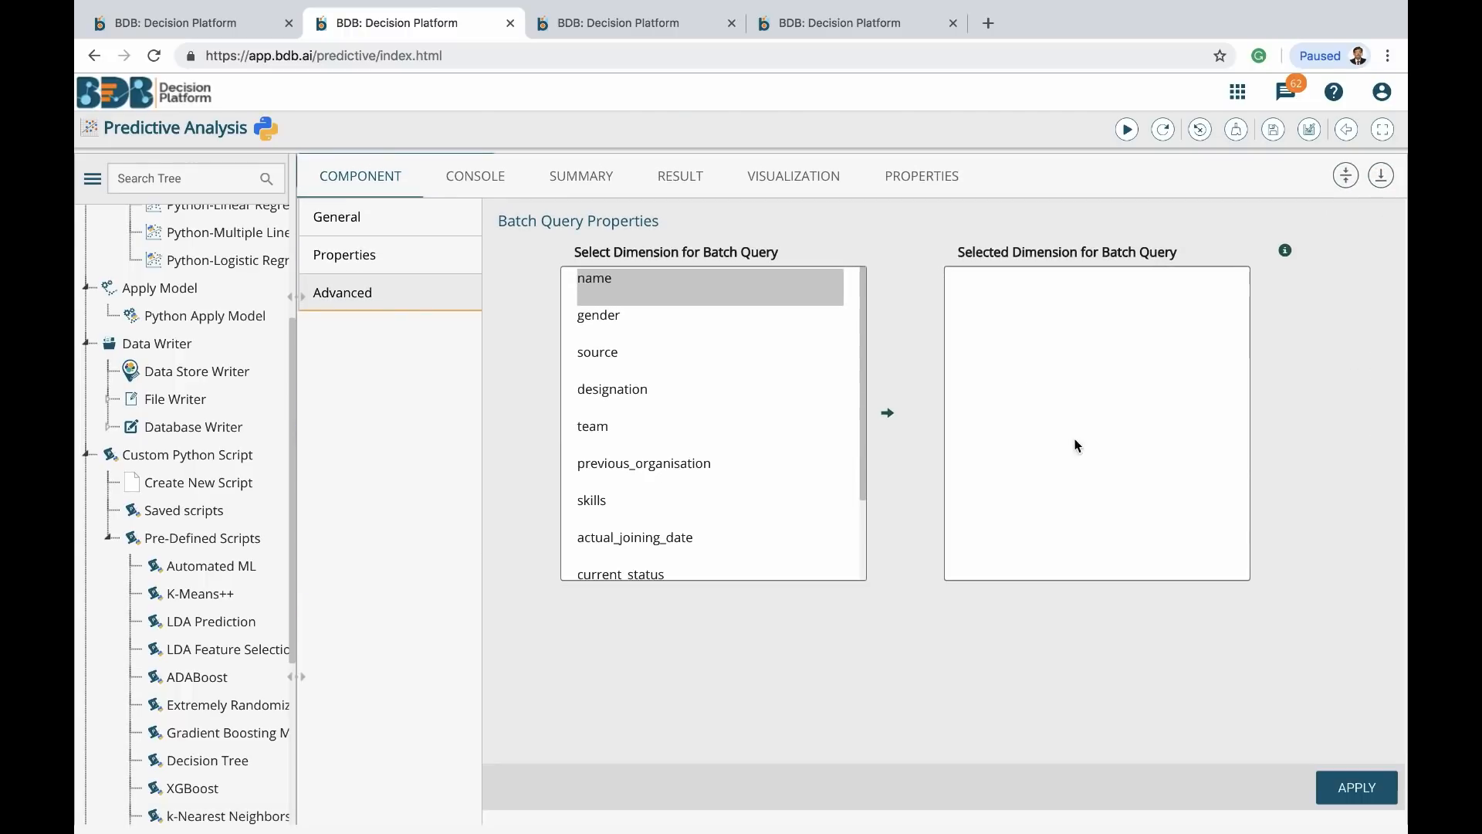
{"action": "left_click", "coordinate": [1347, 179]}
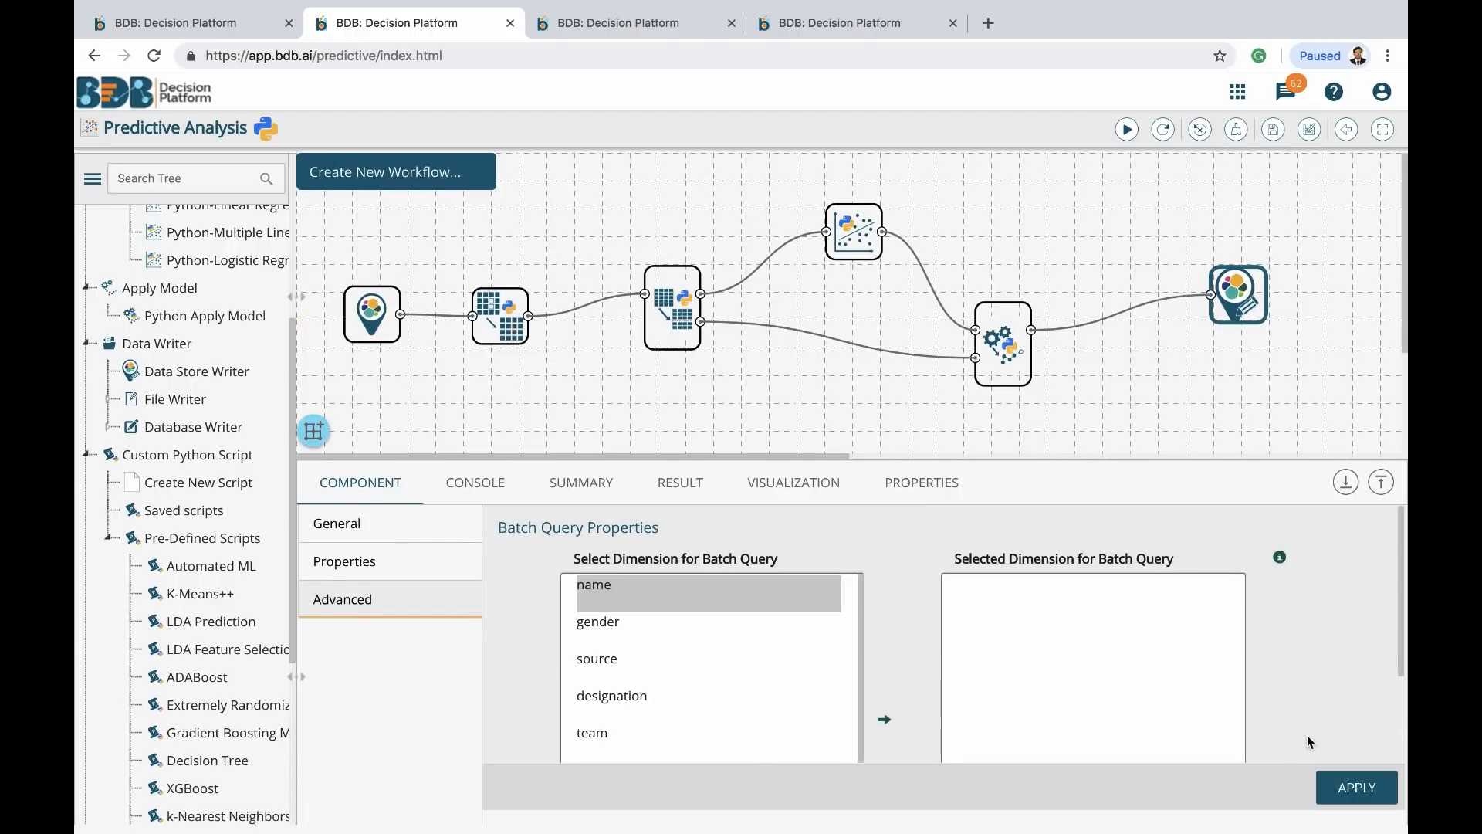
{"action": "left_click", "coordinate": [1352, 790]}
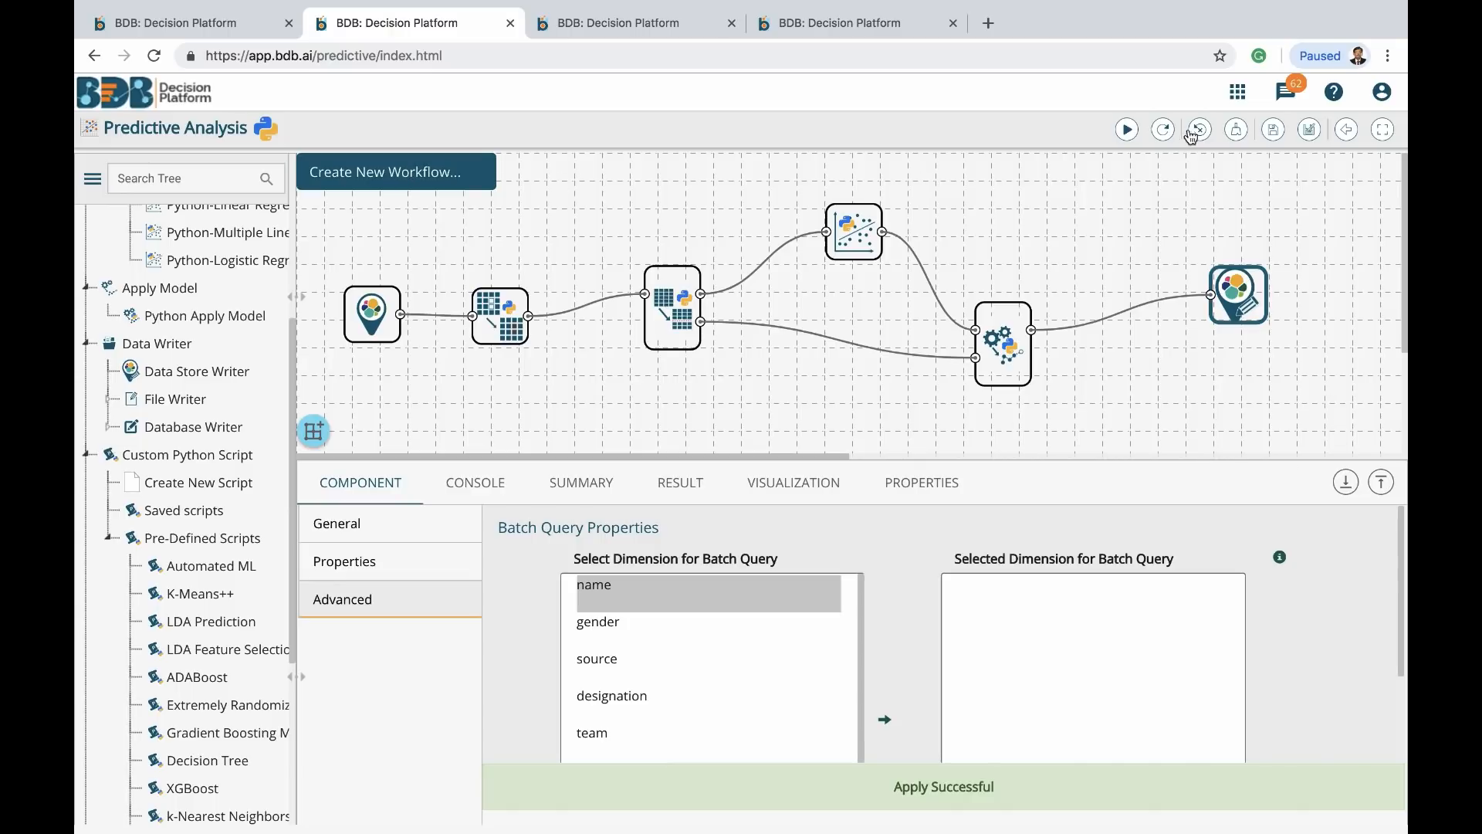
Save the workflow as CDSWorkflow in place of the default 'untitled' name
{"action": "left_click", "coordinate": [1274, 131]}
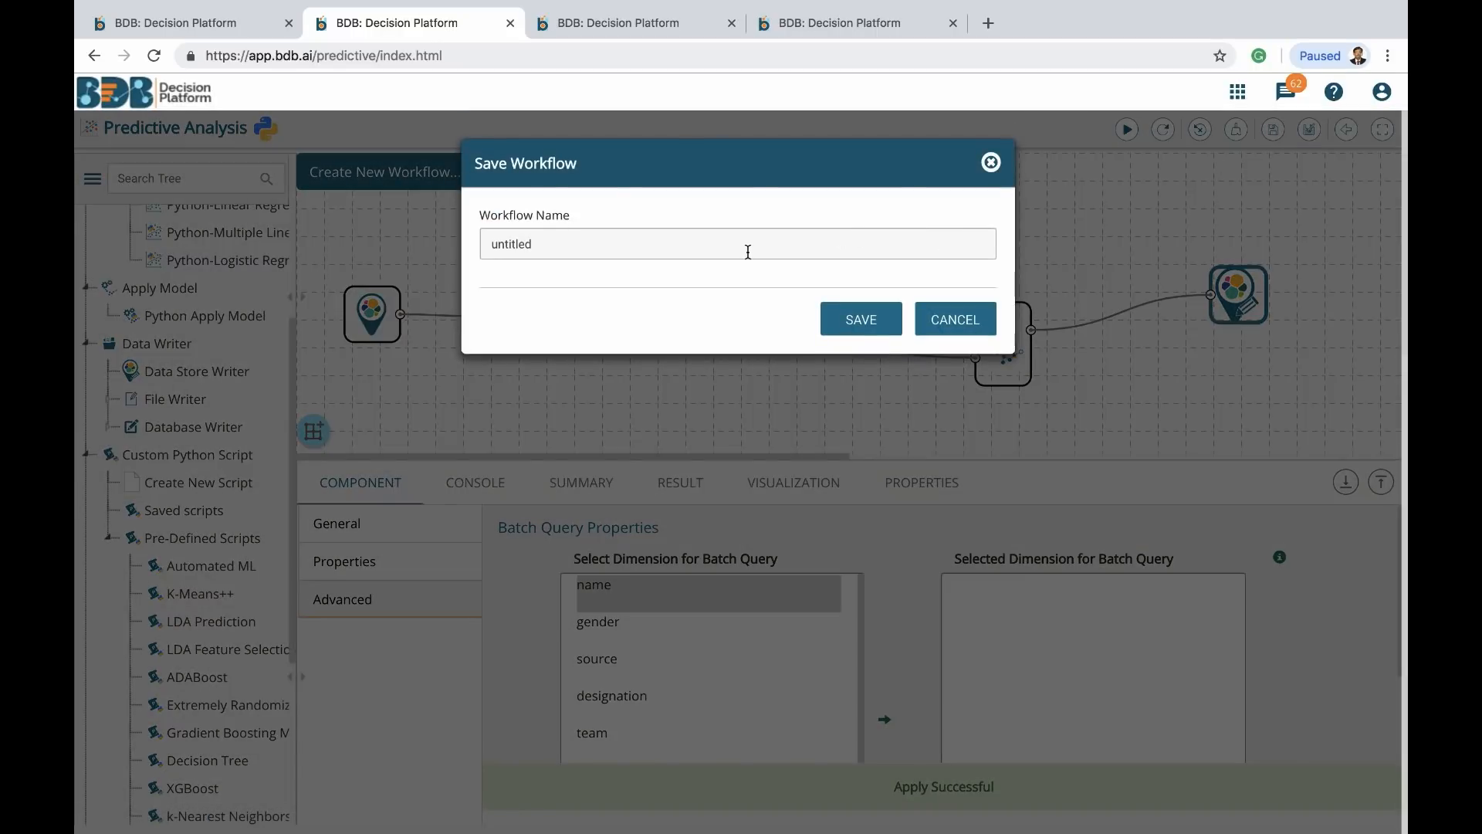
{"action": "double_click", "coordinate": [748, 249]}
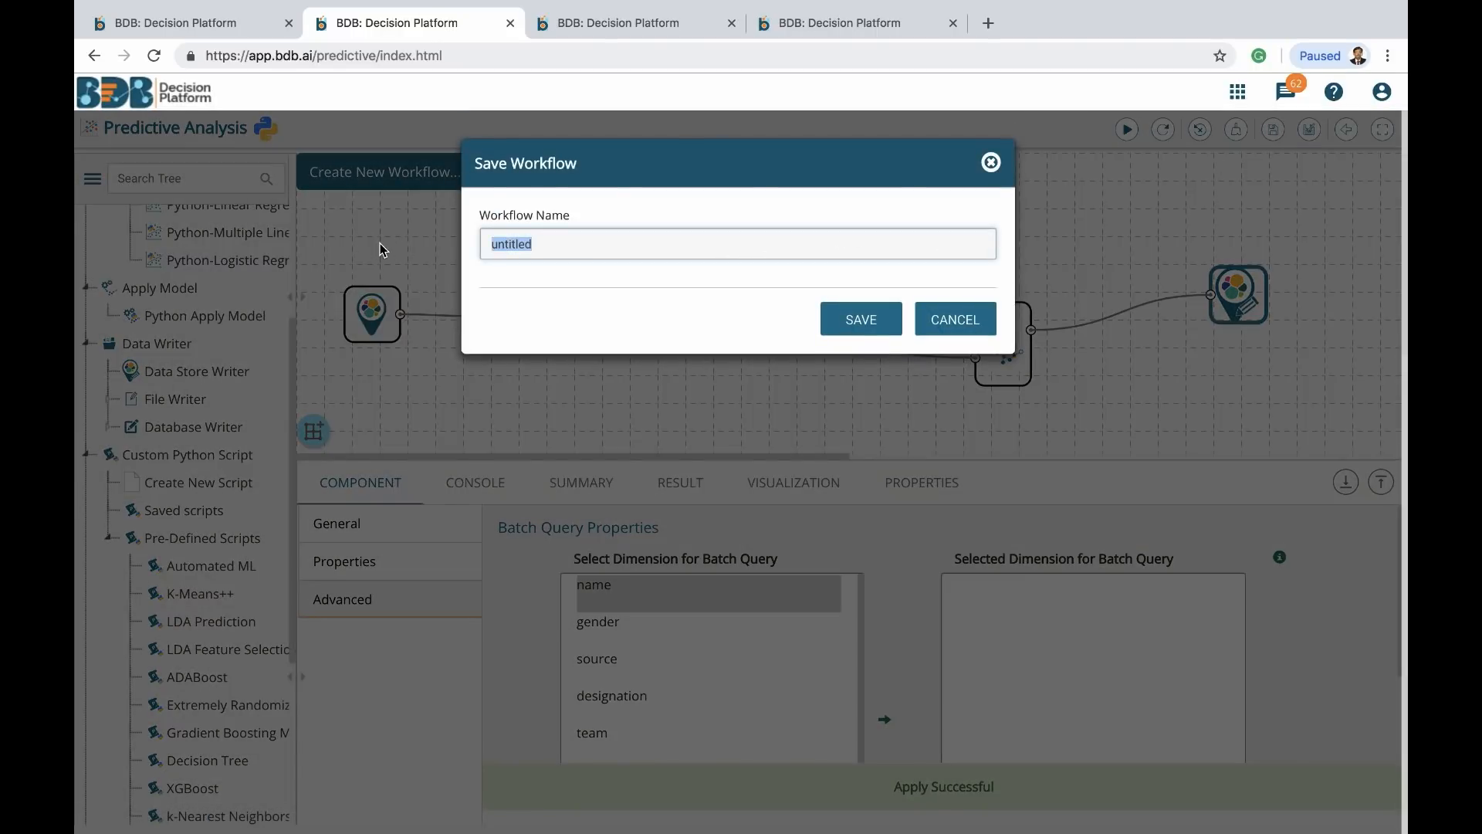
{"action": "type", "text": "CDS"}
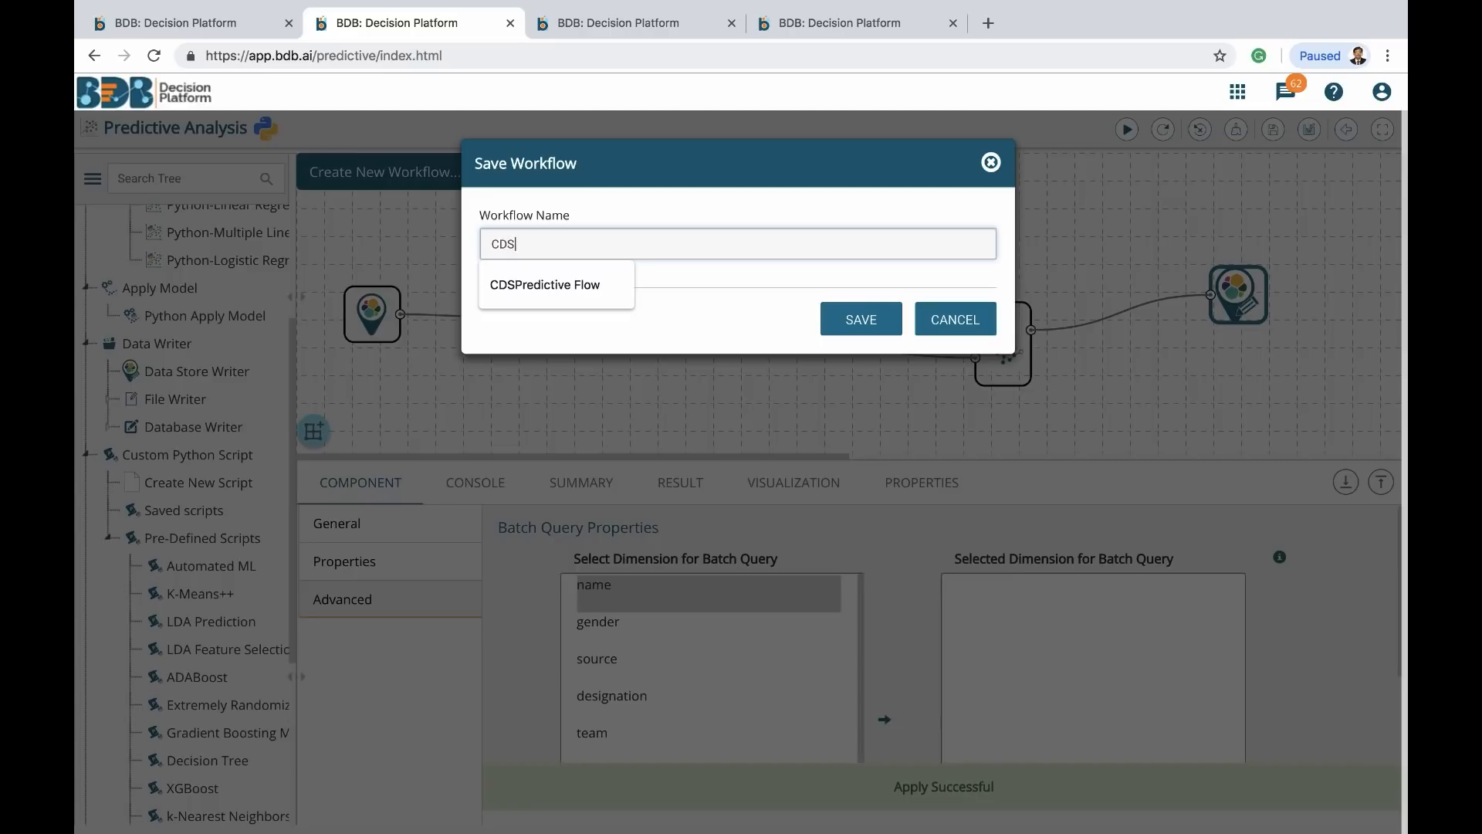
{"action": "type", "text": "Workflow"}
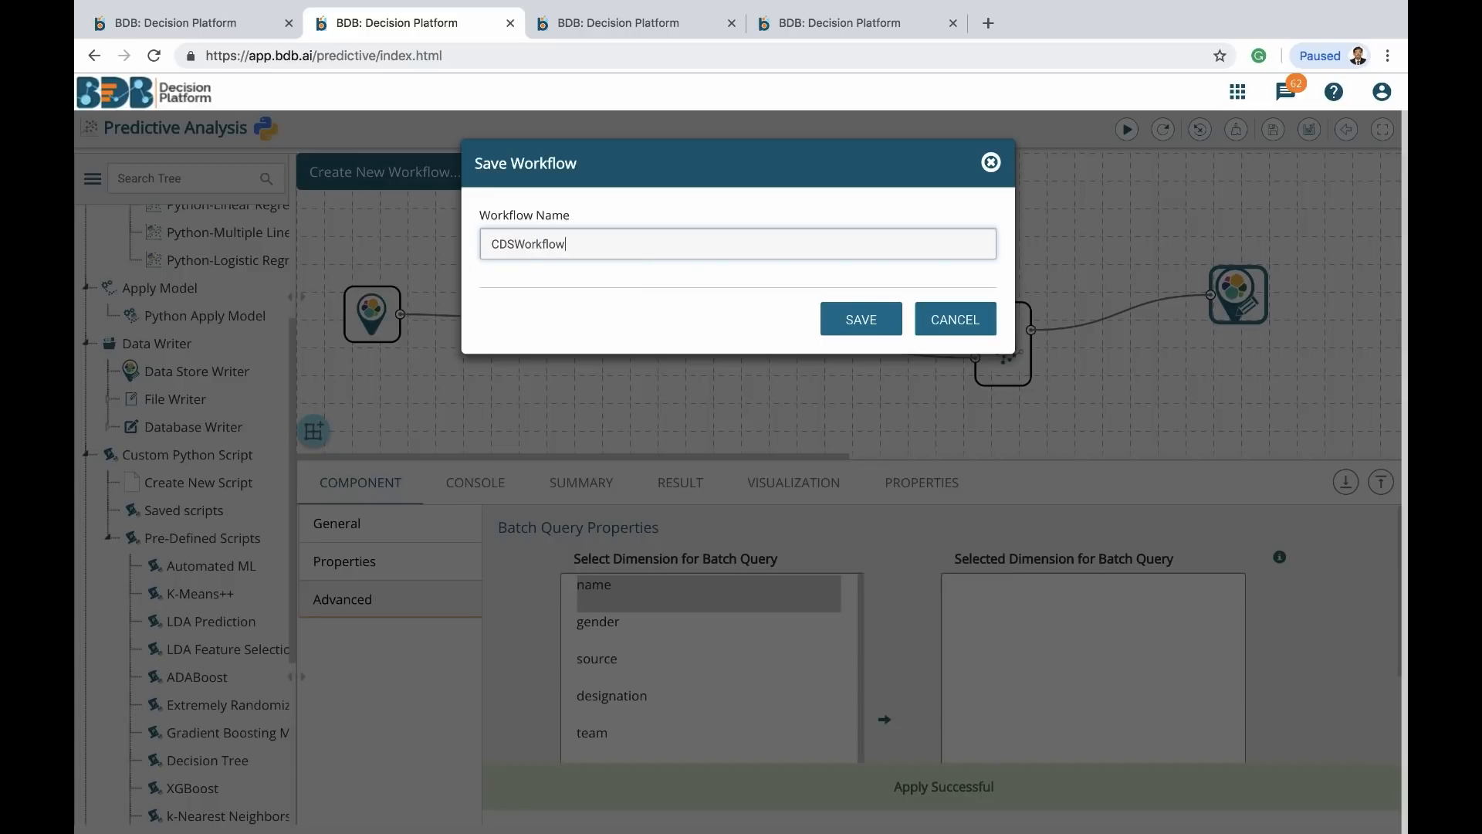
{"action": "left_click", "coordinate": [850, 324]}
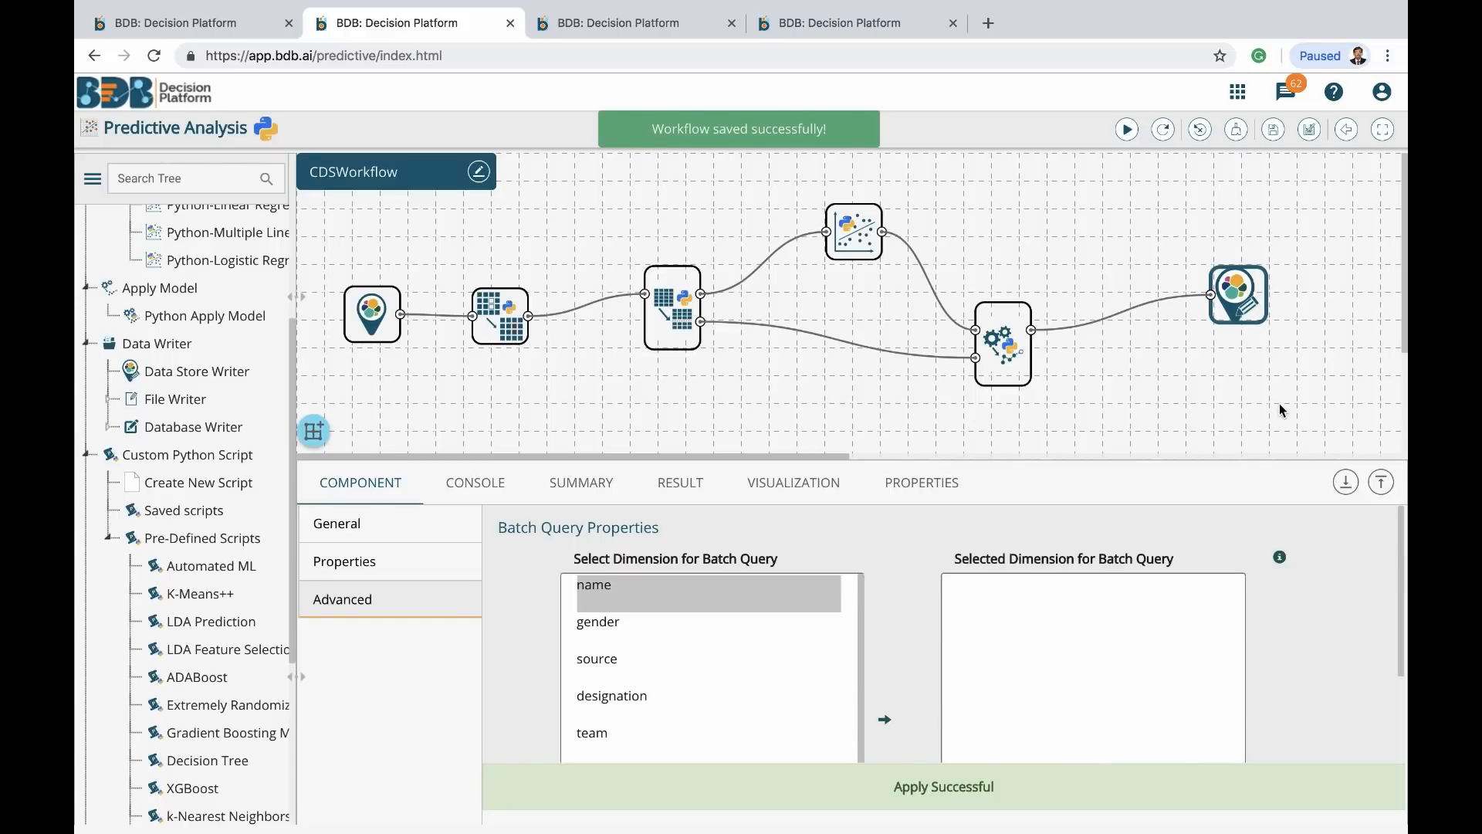
Run CDSWorkflow until every node completes, then glance at the data cleansing tab and return
{"action": "left_click", "coordinate": [1130, 133]}
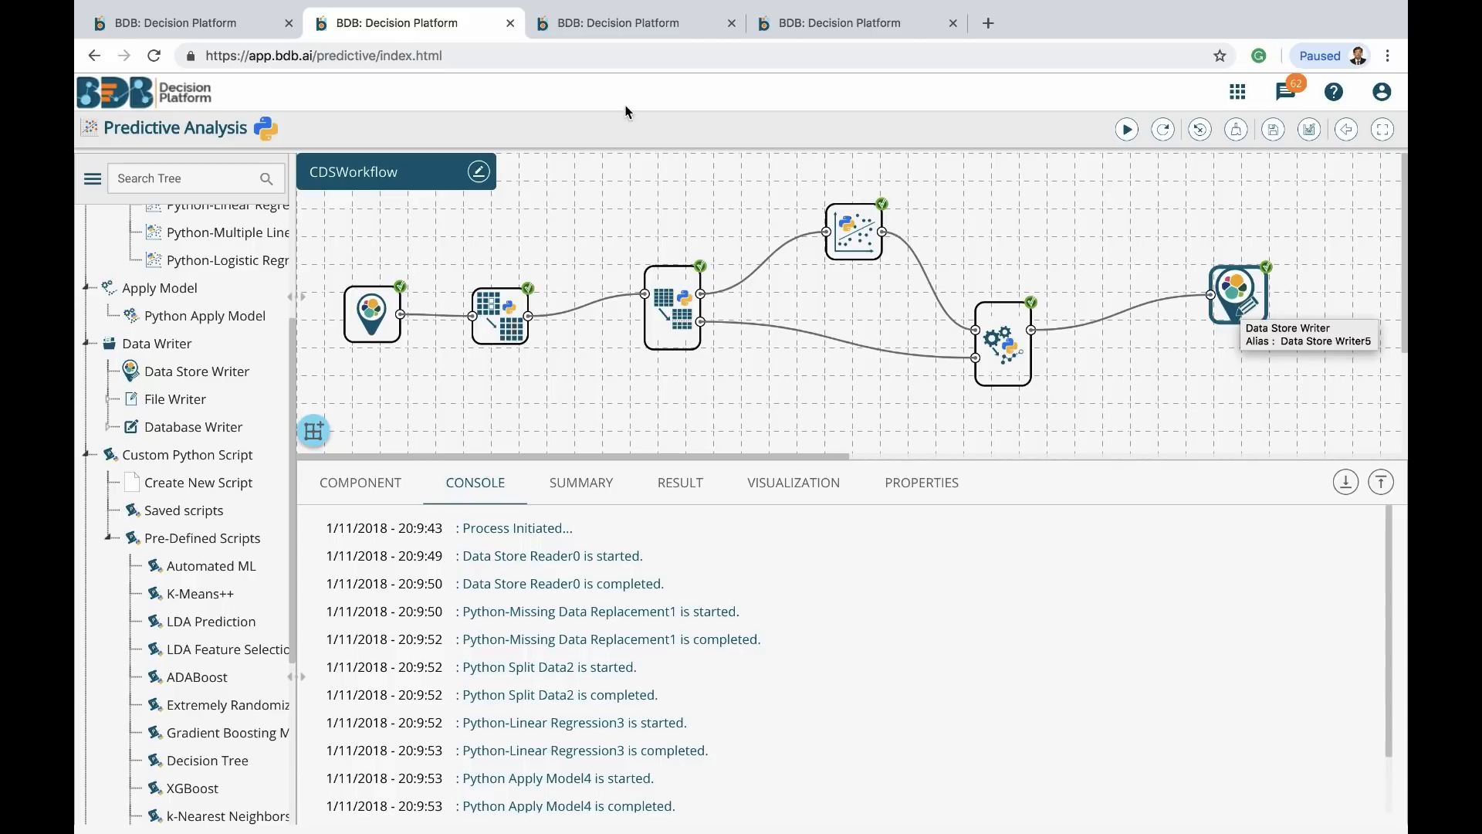
{"action": "left_click", "coordinate": [620, 29]}
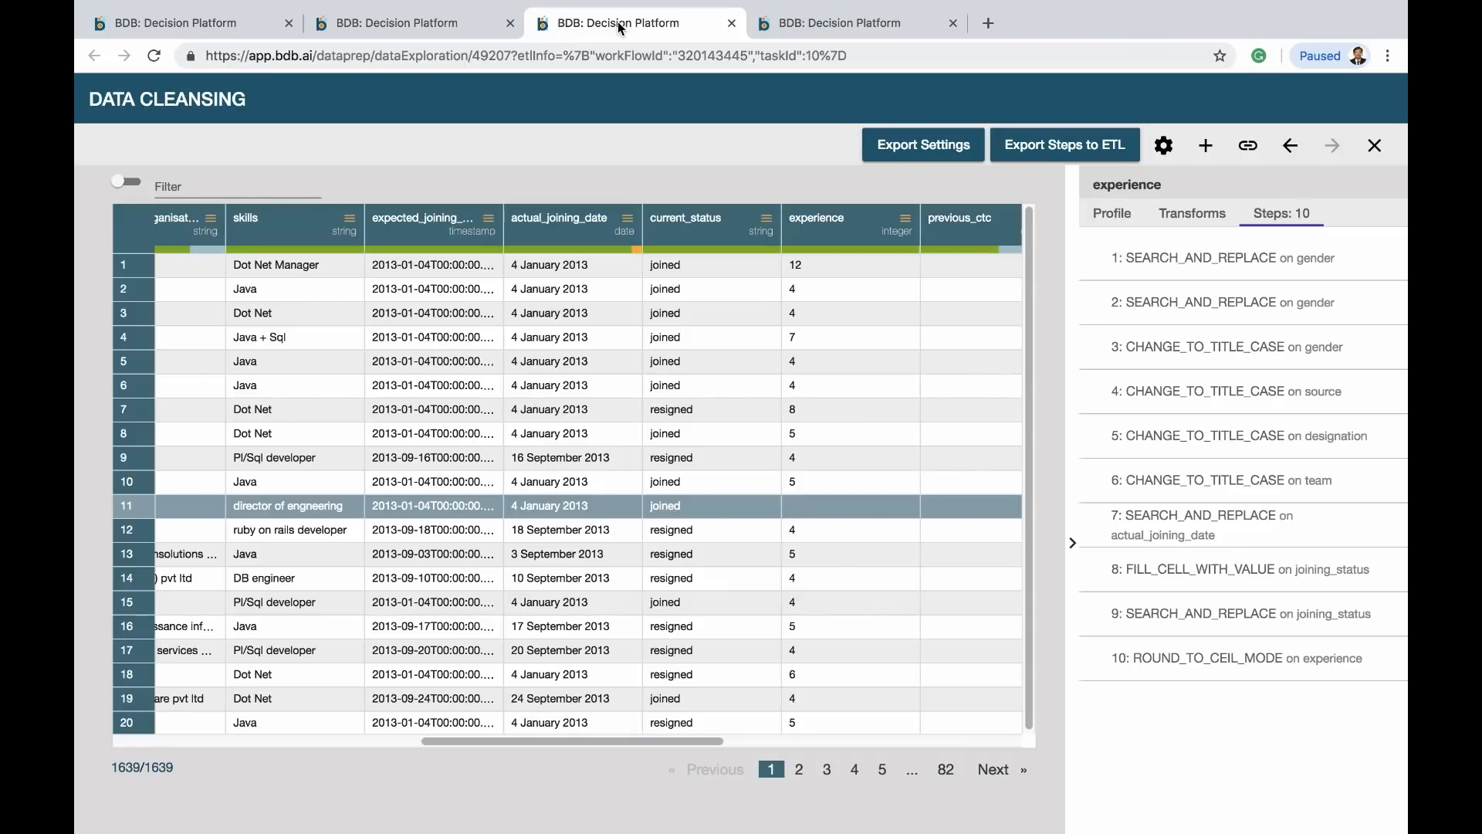
{"action": "left_click", "coordinate": [367, 25]}
From My Documents, launch the Story app and create a story named CDSBusiness Story
{"action": "left_click", "coordinate": [215, 27]}
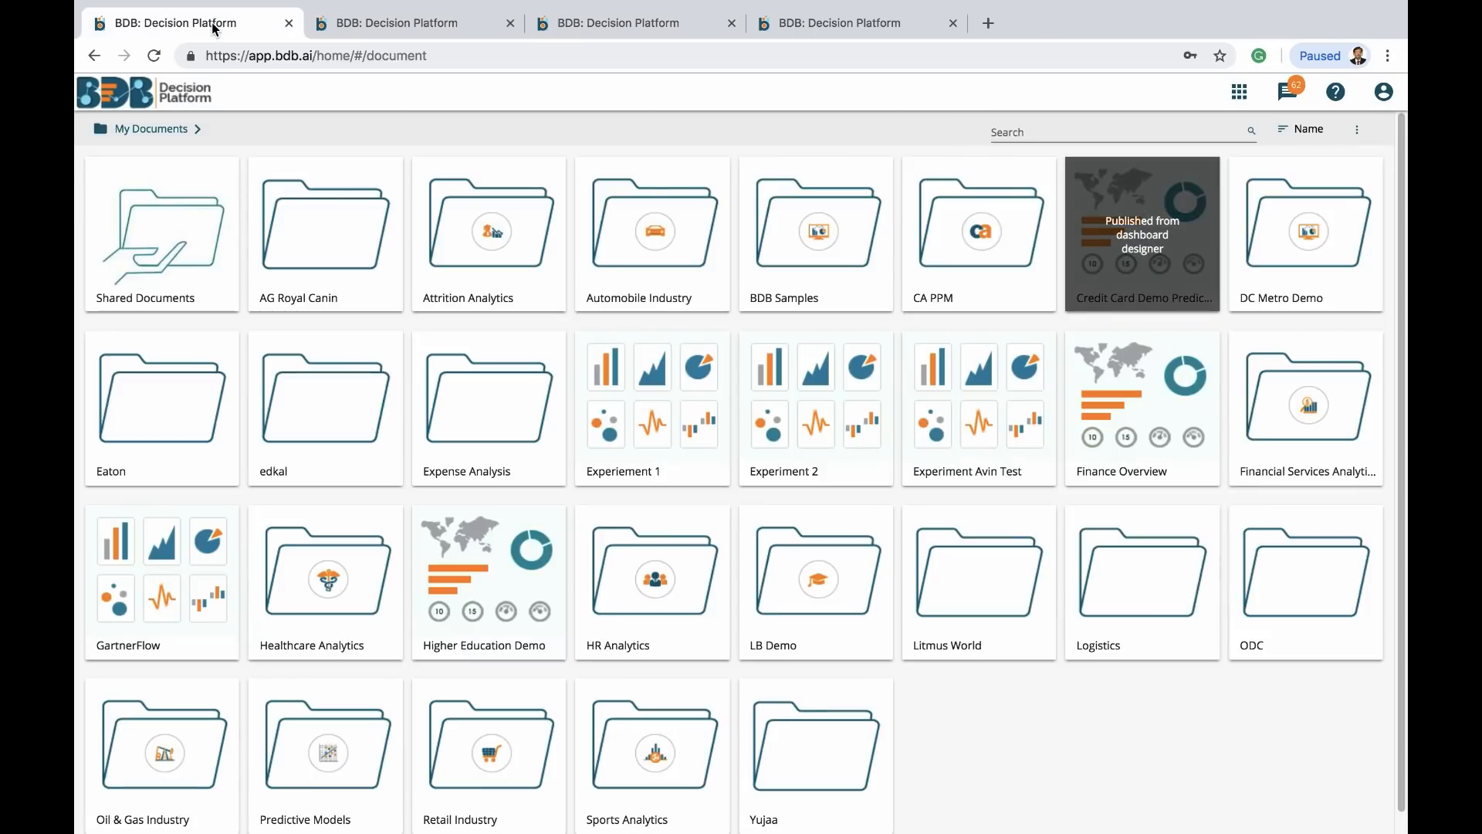
{"action": "left_click", "coordinate": [1239, 93]}
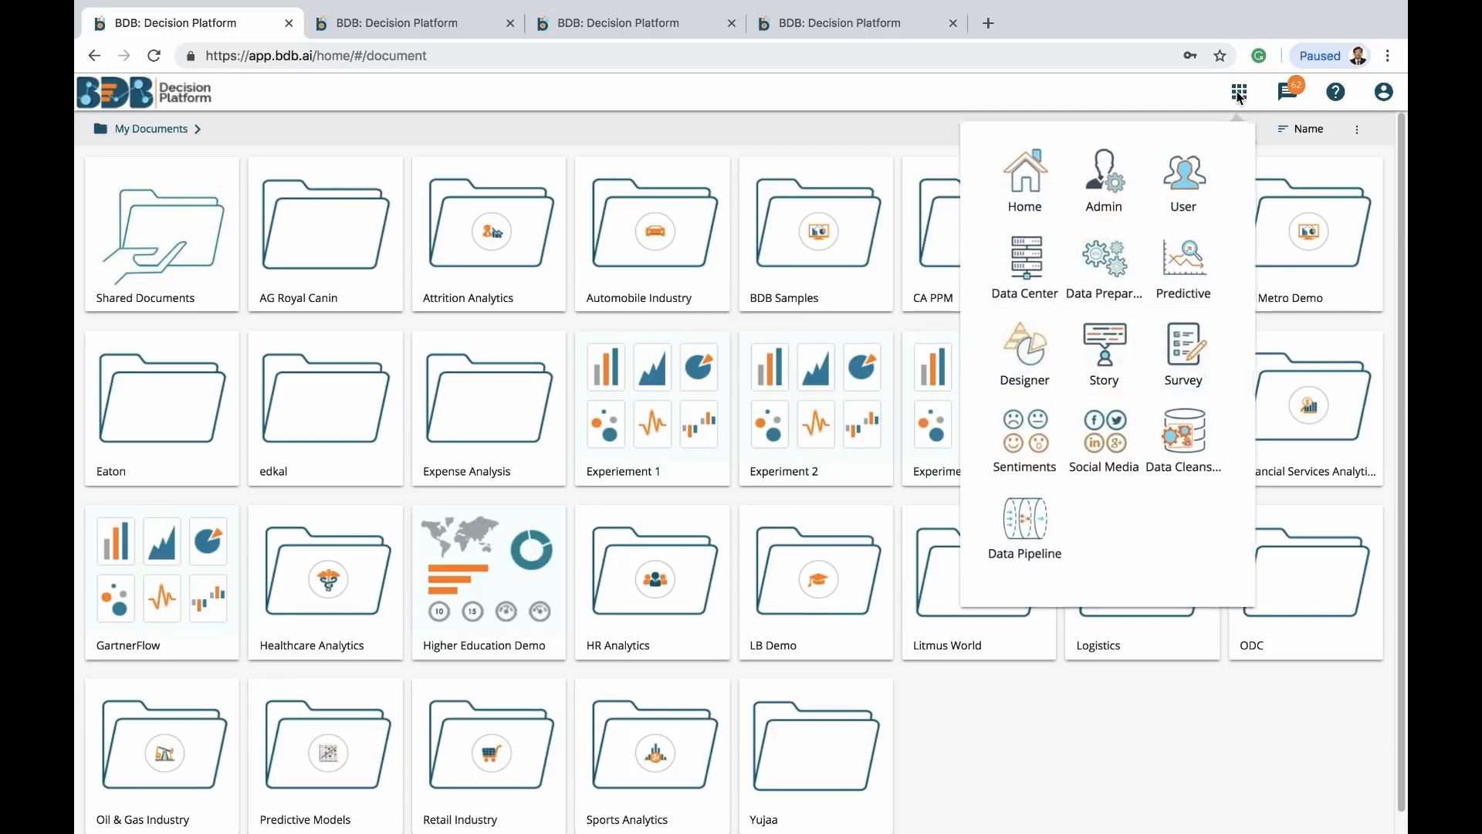
{"action": "left_click", "coordinate": [1101, 357]}
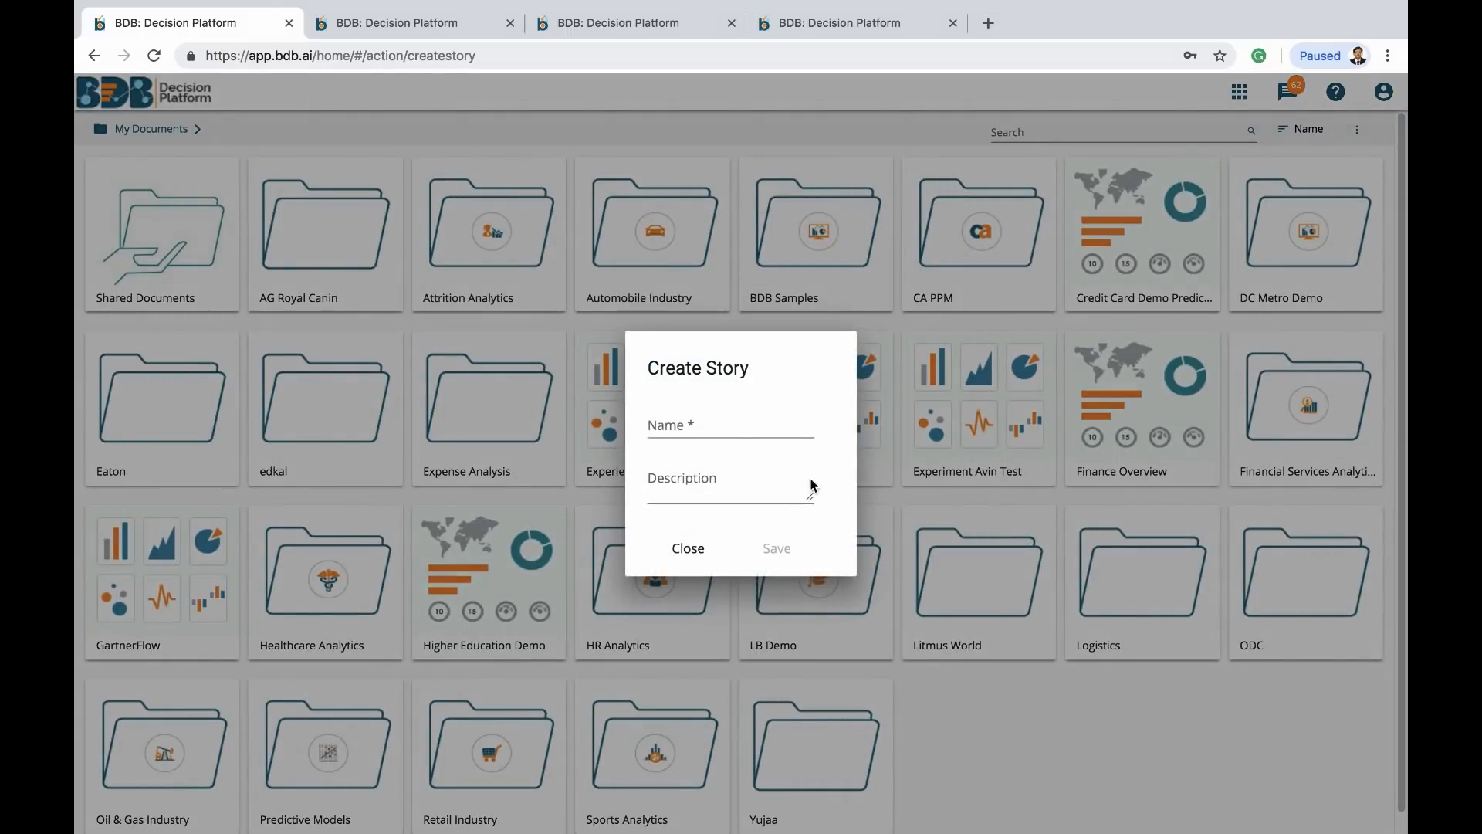
{"action": "left_click", "coordinate": [673, 424]}
{"action": "type", "text": "CDS"}
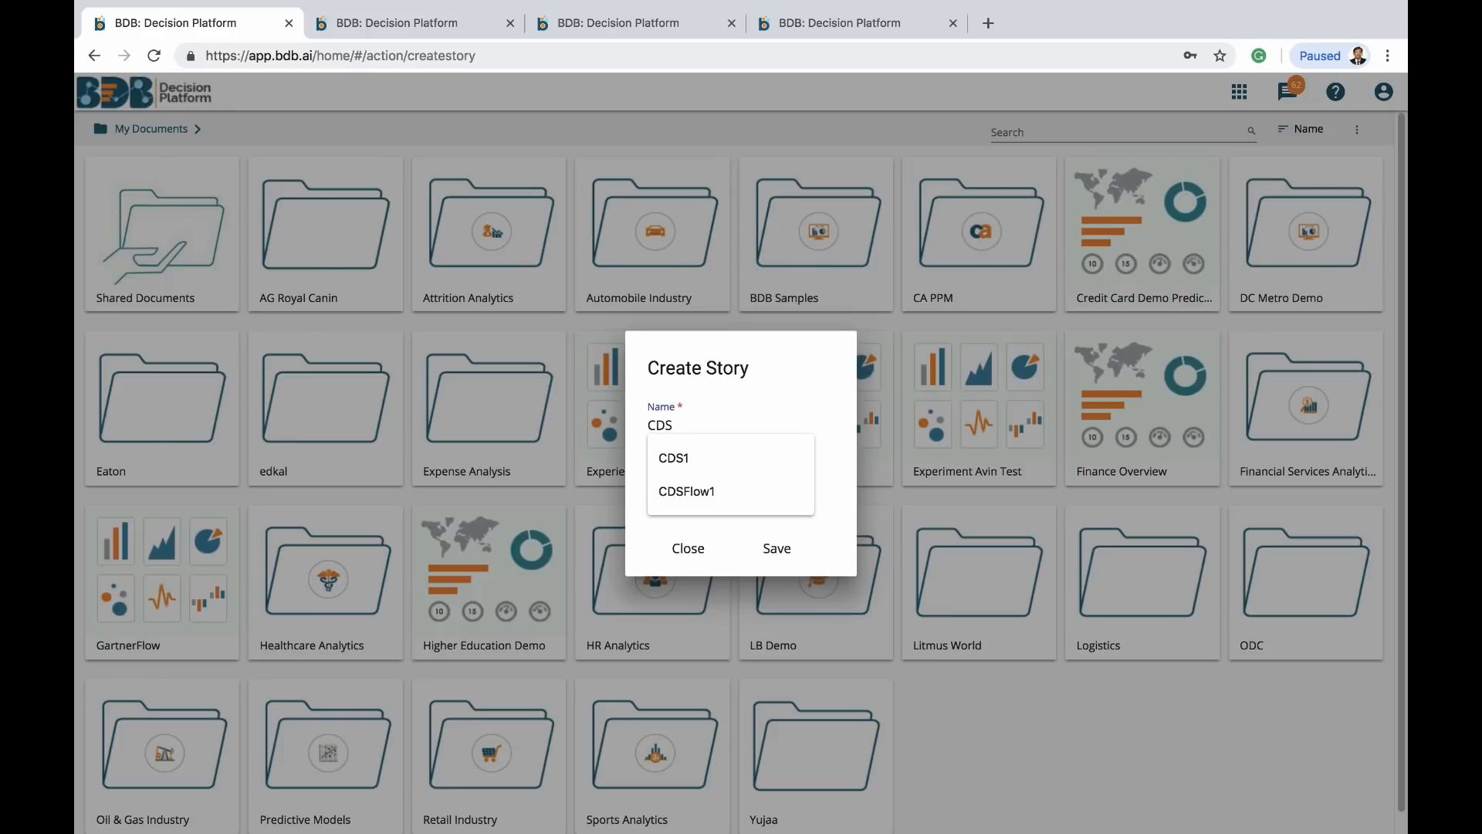
{"action": "type", "text": "Business"}
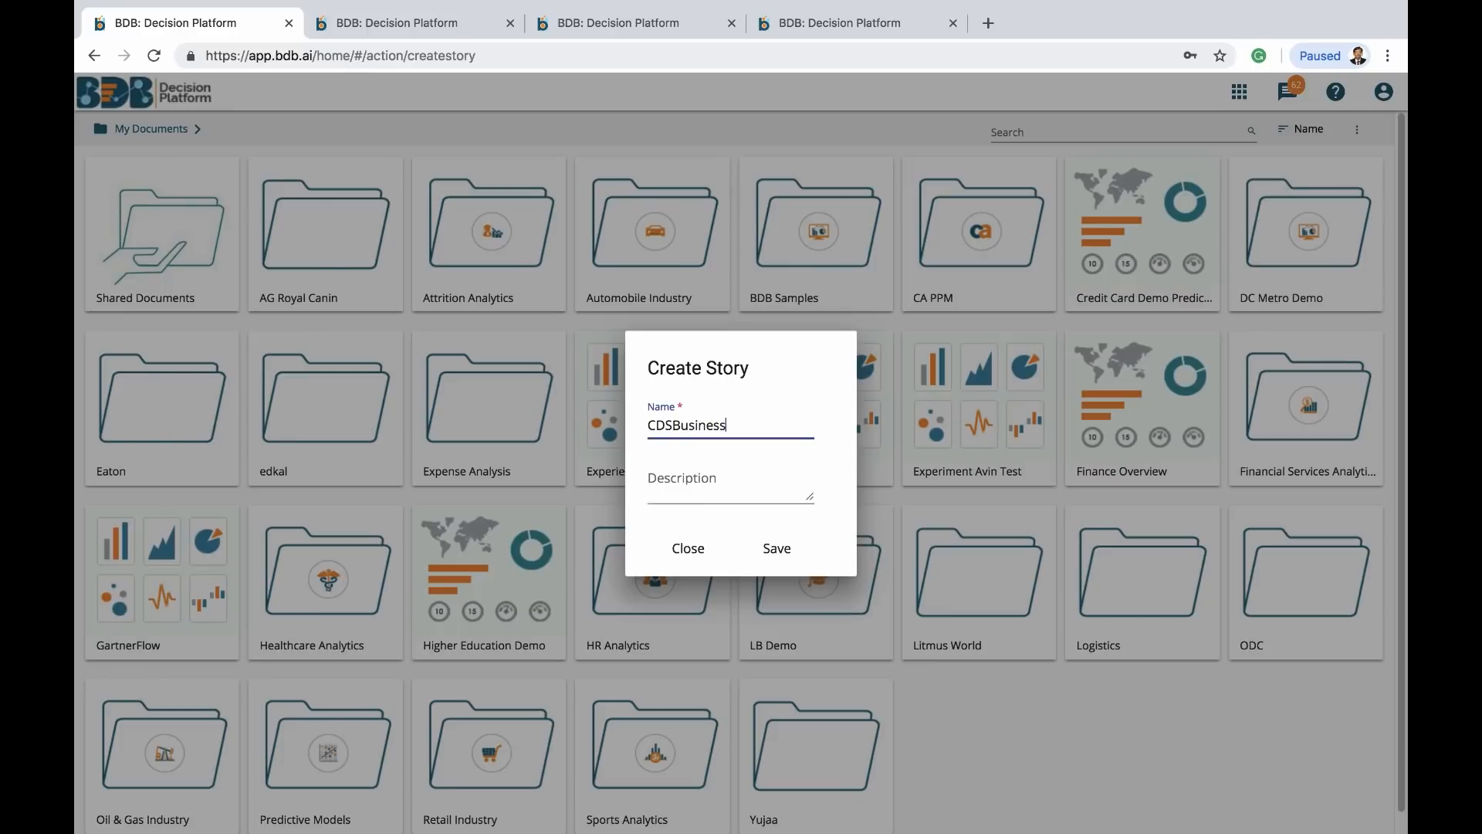
{"action": "type", "text": " Story"}
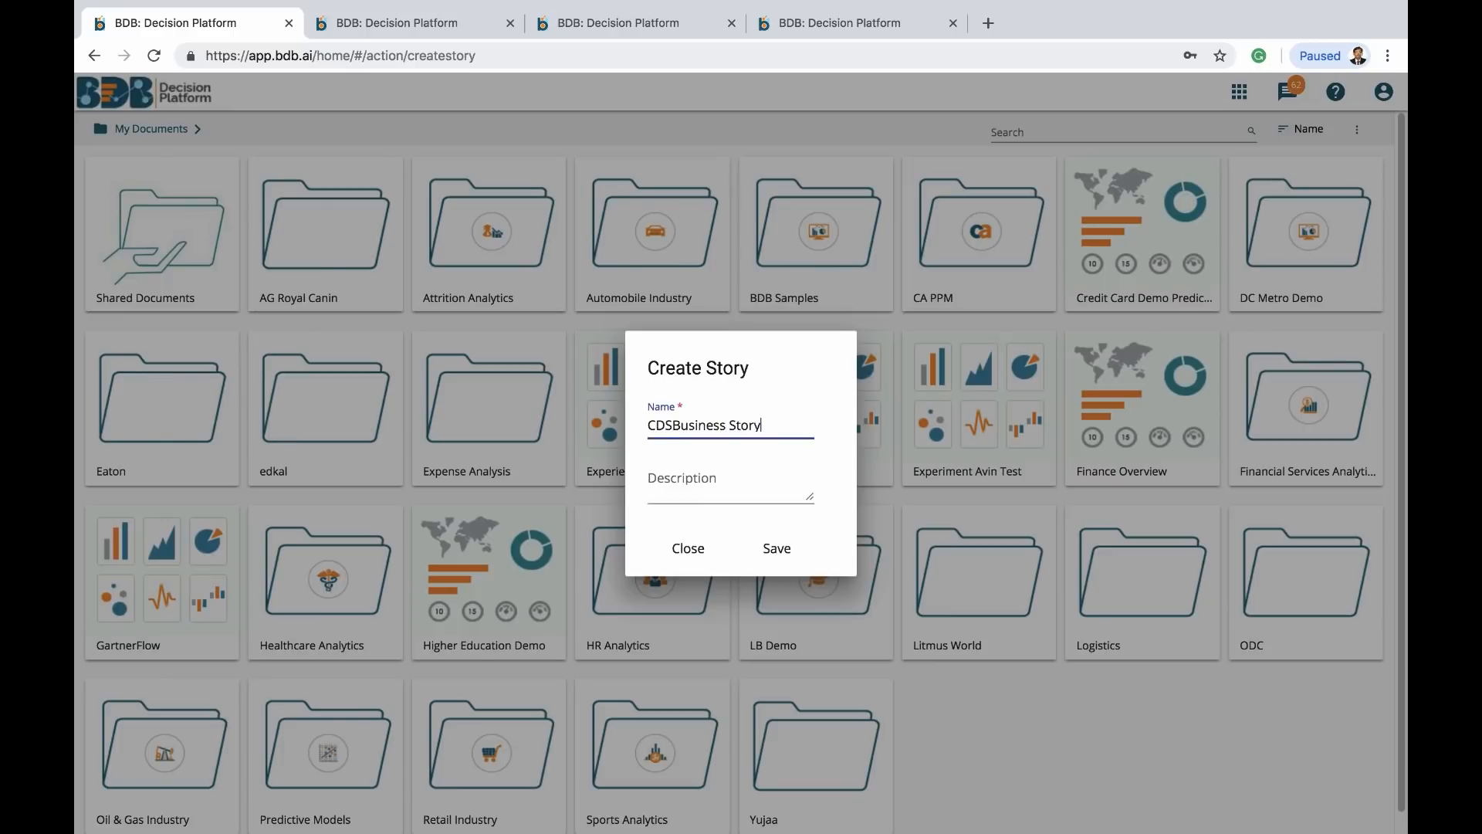
{"action": "left_click", "coordinate": [780, 548]}
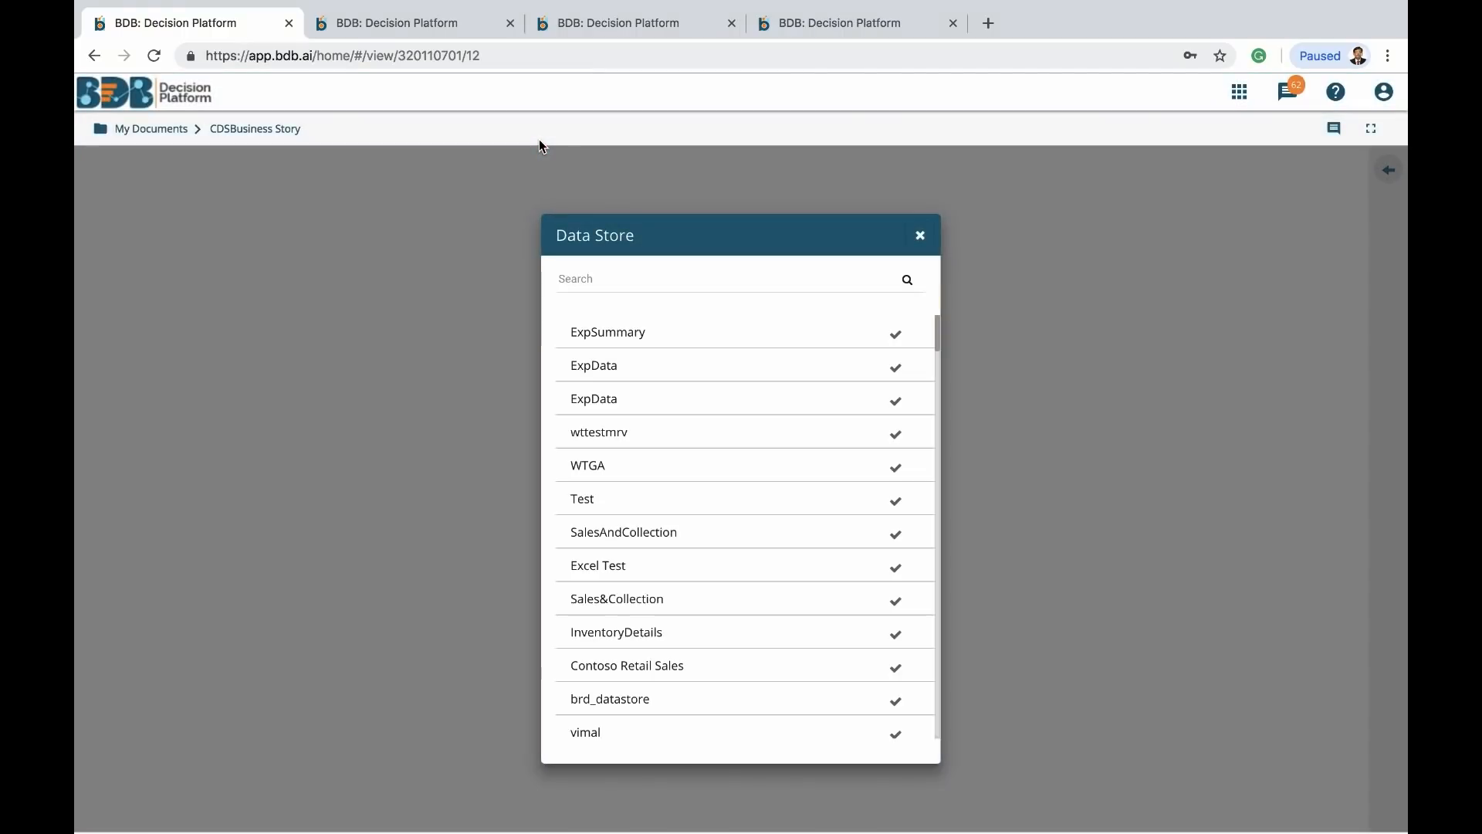
Search the data stores for 'CDS' and select CDSDataStore as the story's data source
{"action": "left_click", "coordinate": [685, 284]}
{"action": "type", "text": "CDS"}
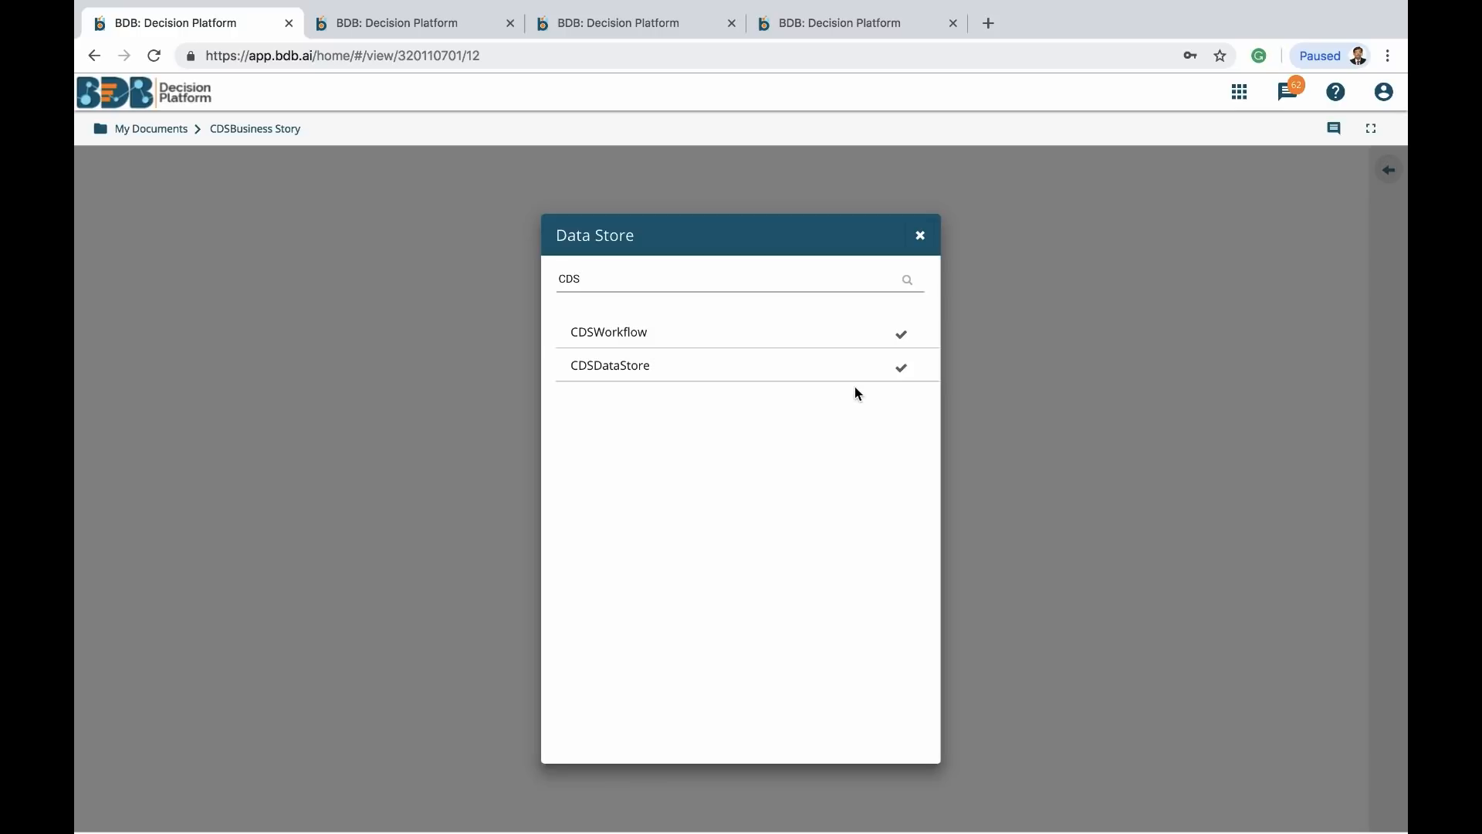
{"action": "left_click", "coordinate": [904, 374]}
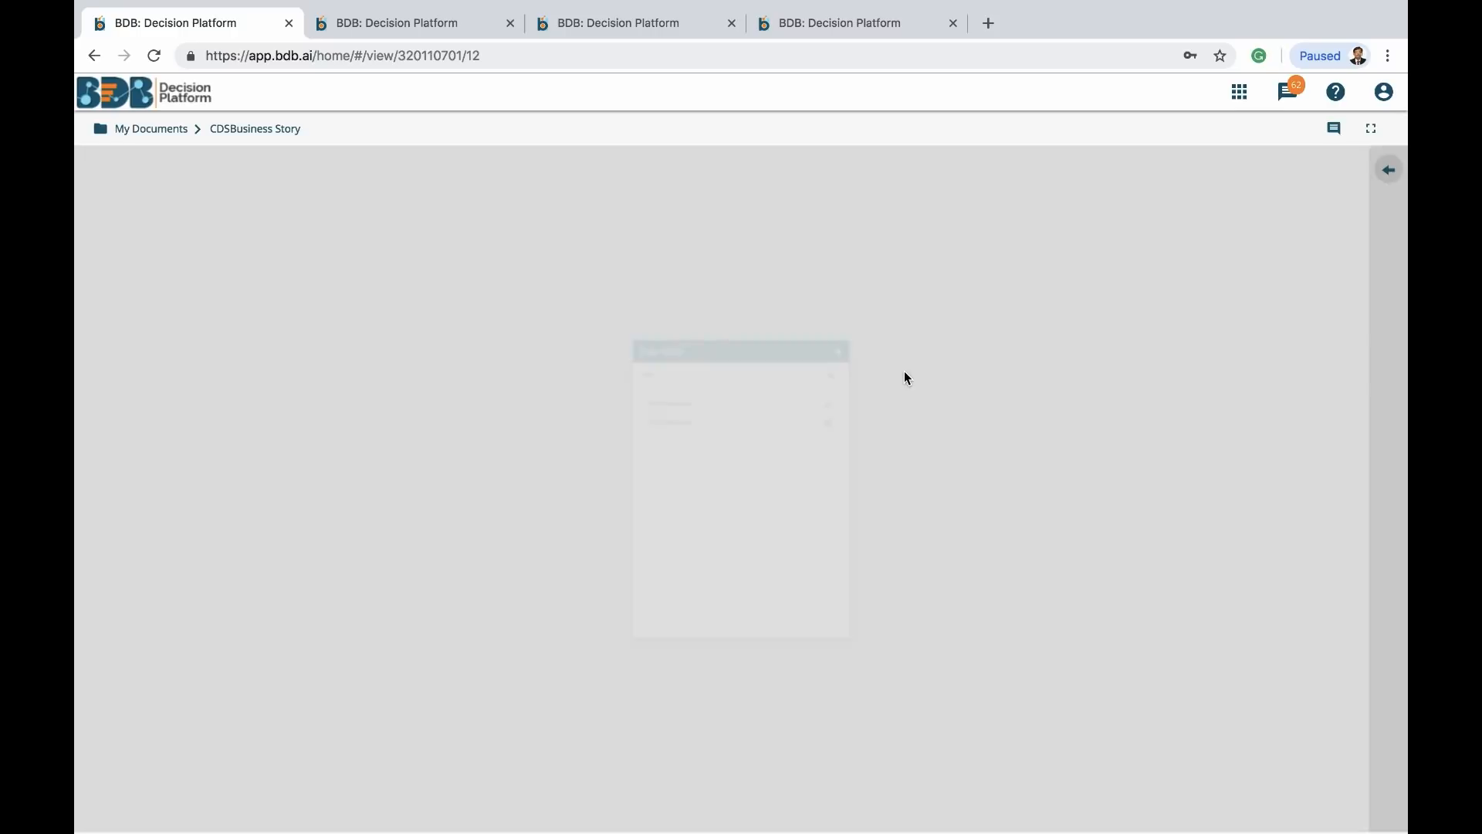
Confirm the predictive workflow's Data Store Writer targets CDSDataStore, then return to the story designer
{"action": "left_click", "coordinate": [580, 26]}
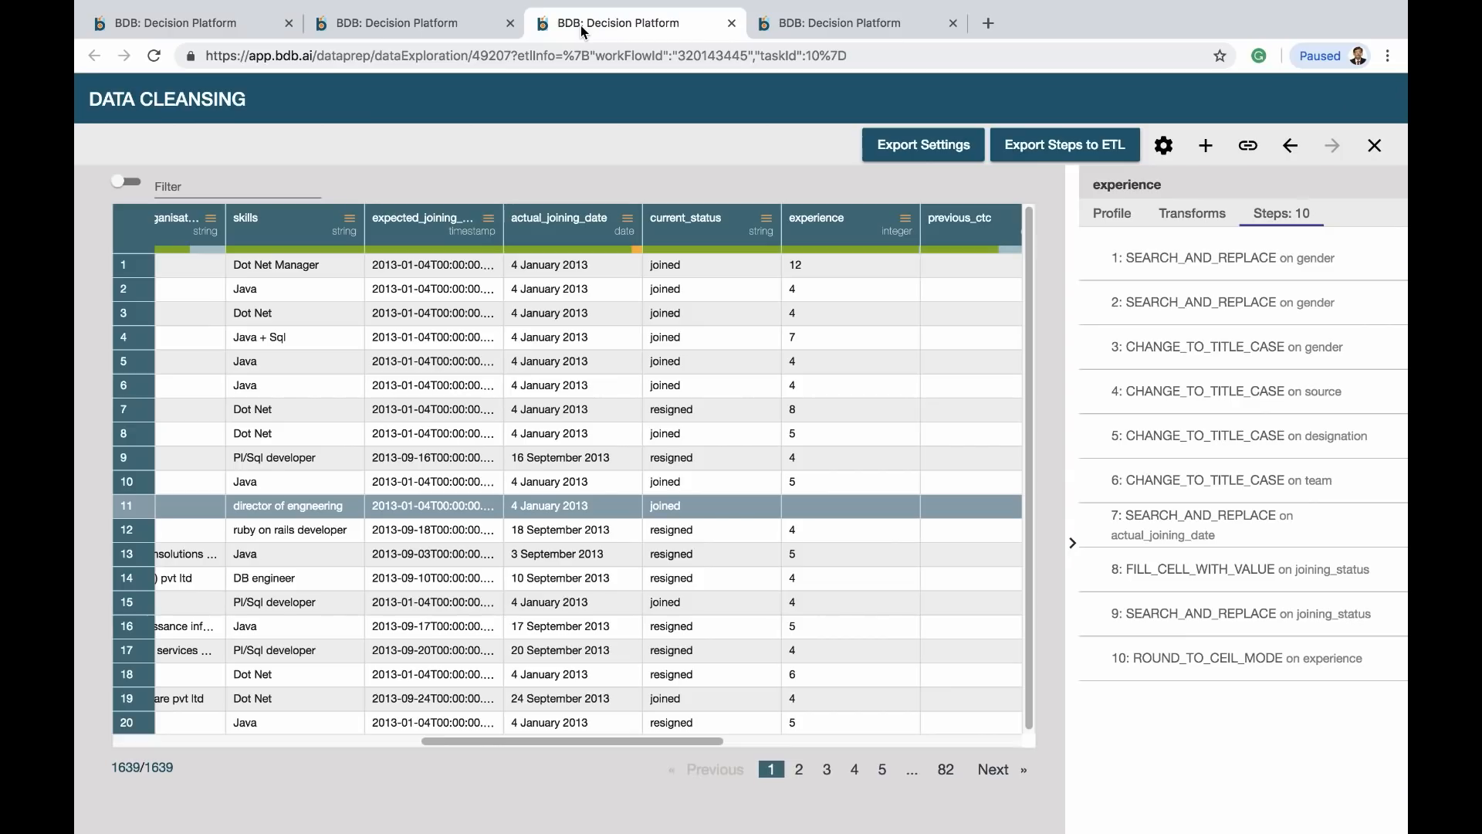
{"action": "left_click", "coordinate": [455, 26]}
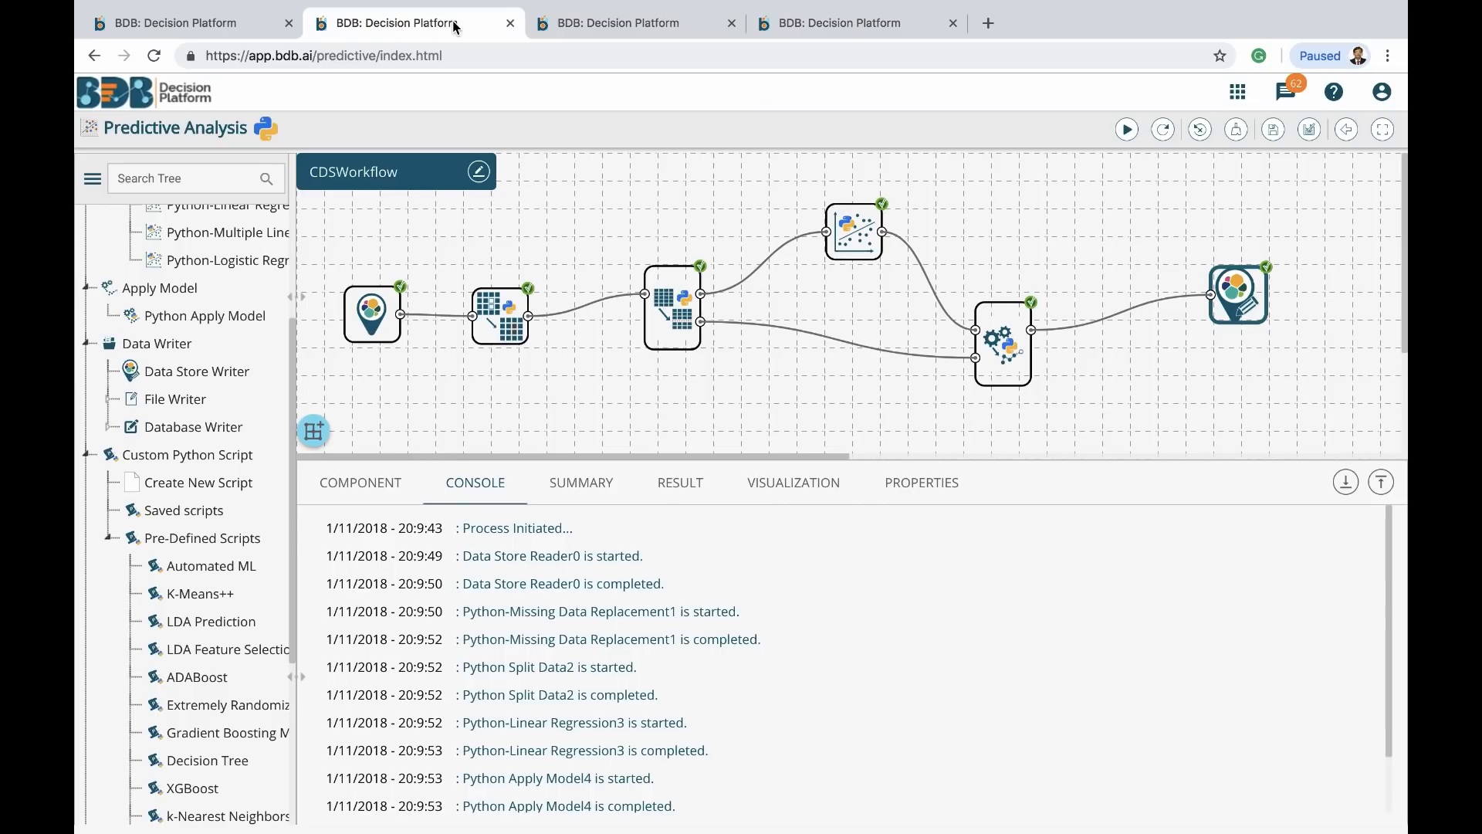
{"action": "left_click", "coordinate": [1261, 304]}
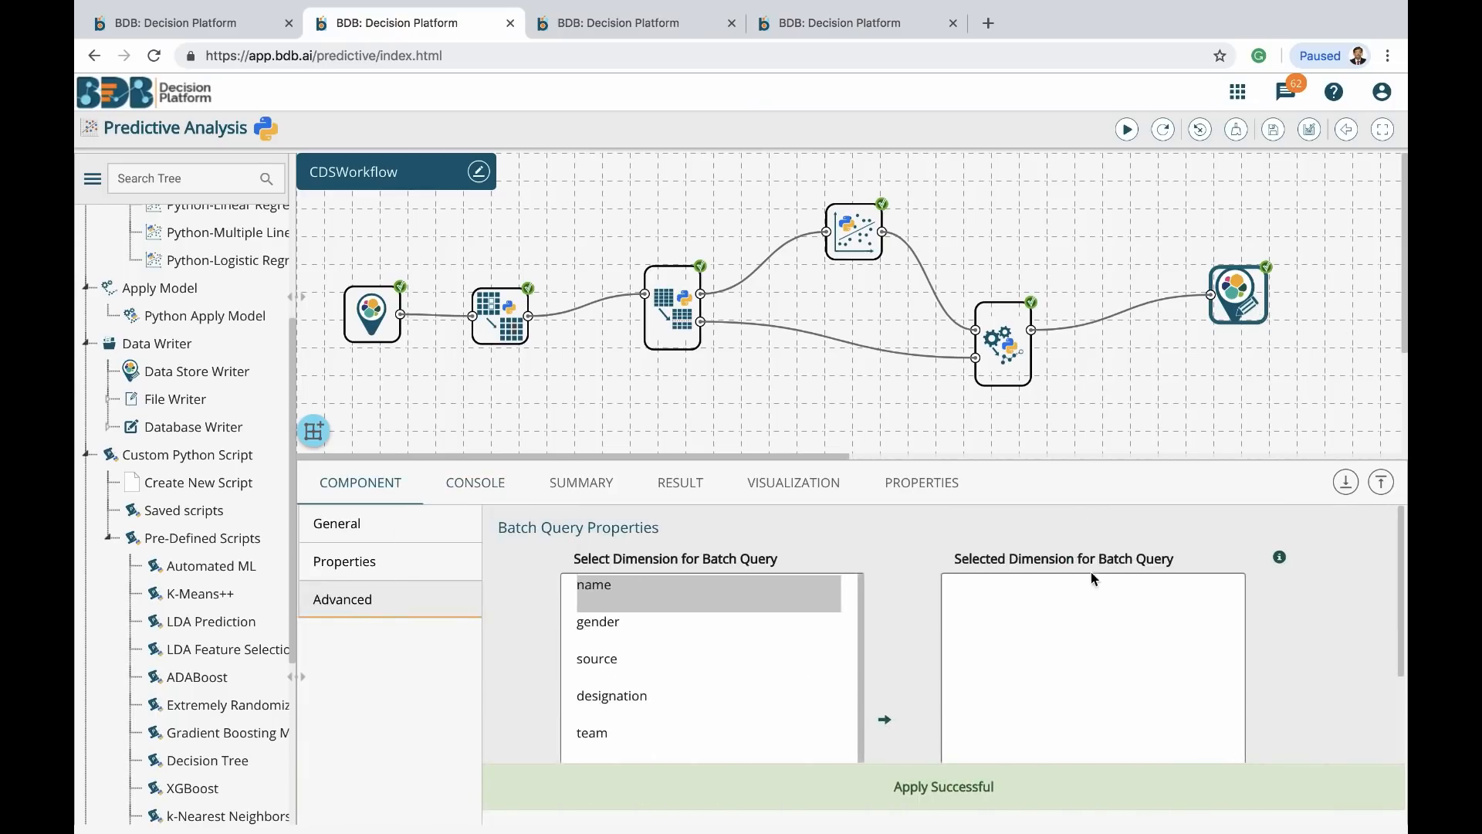
{"action": "left_click", "coordinate": [346, 563]}
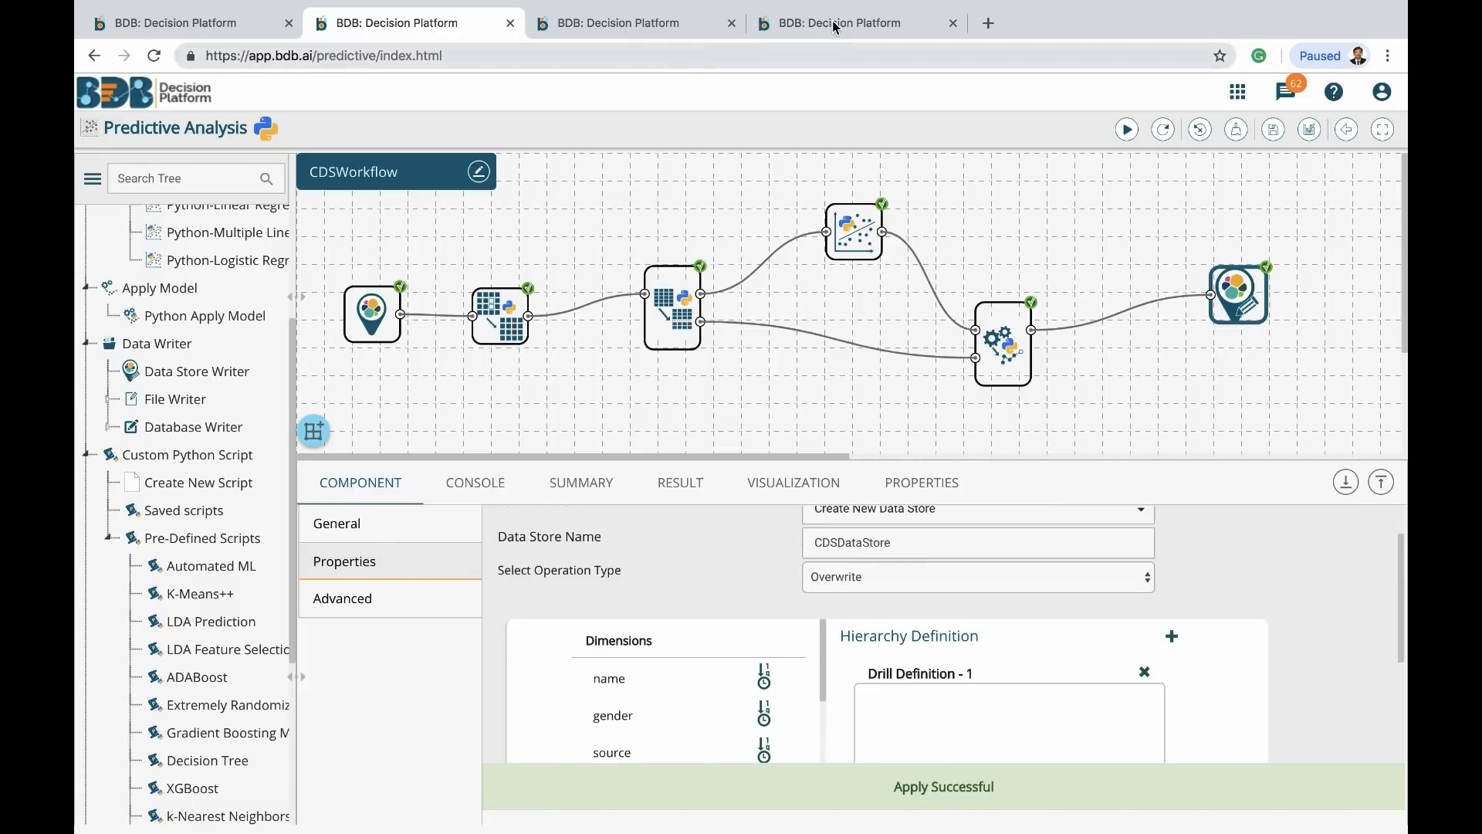
{"action": "left_click", "coordinate": [590, 11]}
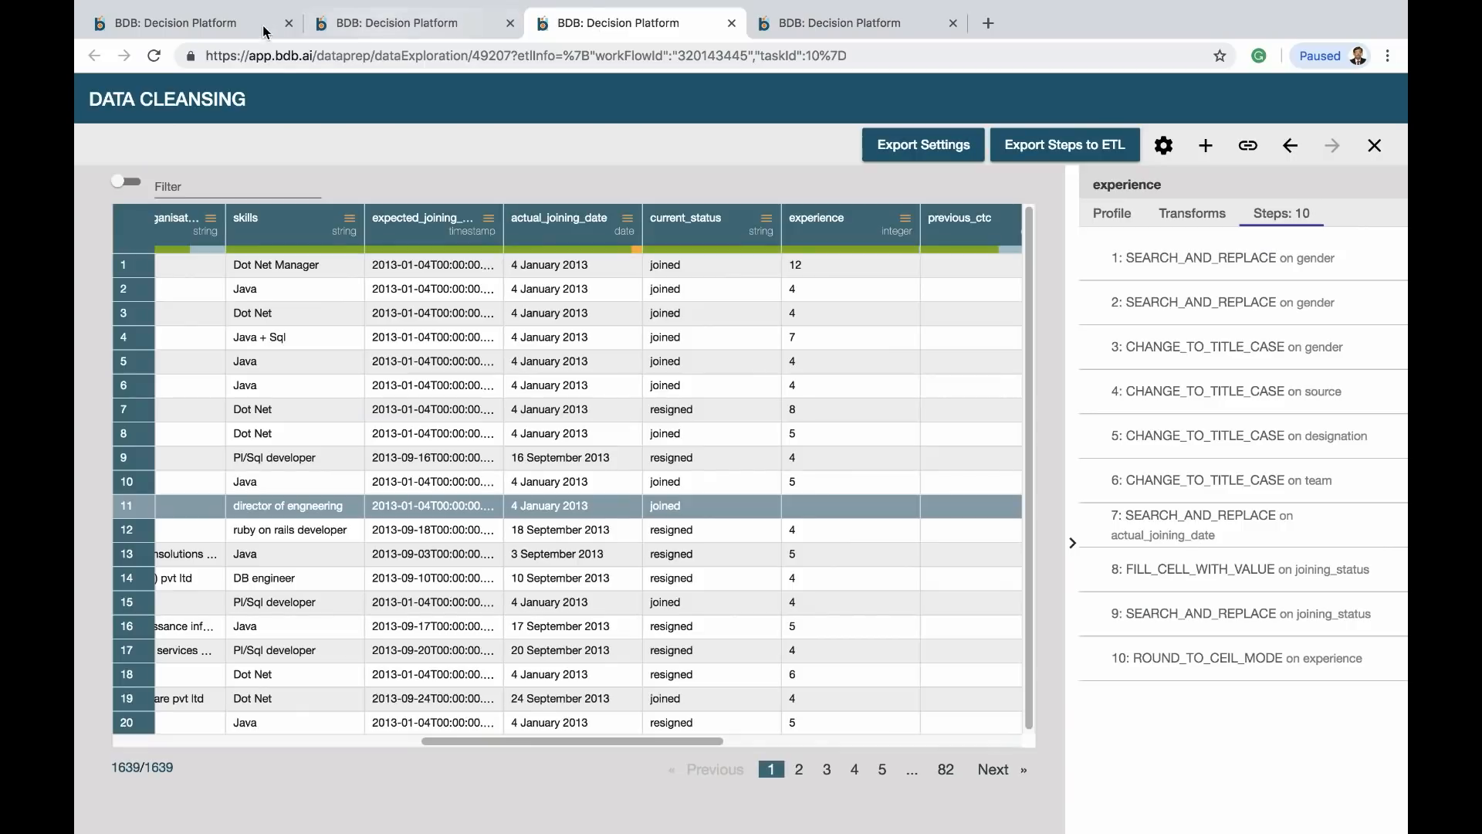
{"action": "left_click", "coordinate": [220, 19]}
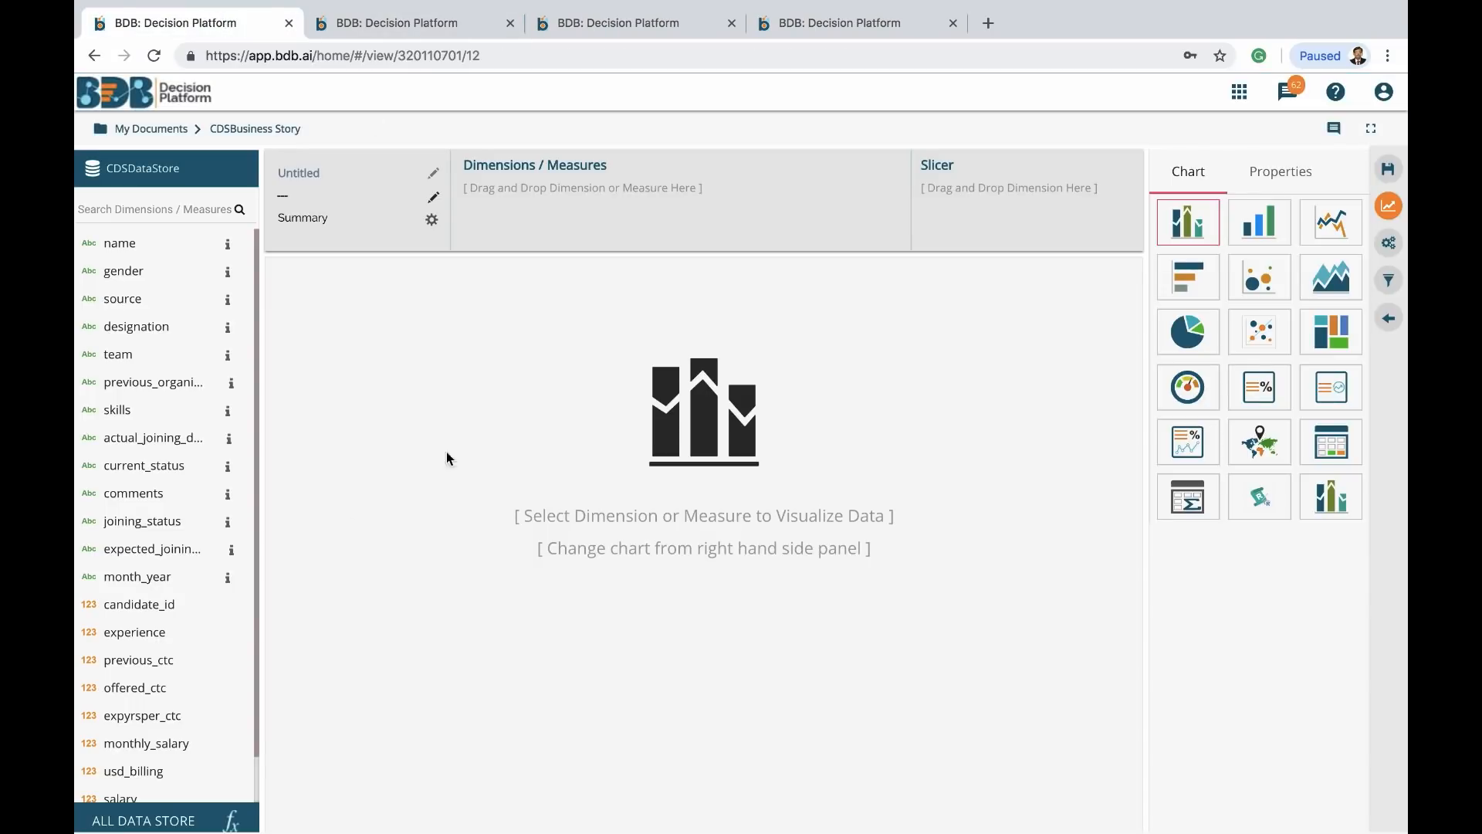
Build and save a pie chart of Sum(usd_billing) by gender, split 71% and 29%
{"action": "scroll", "coordinate": [120, 635], "scroll_direction": "down", "scroll_amount": 2}
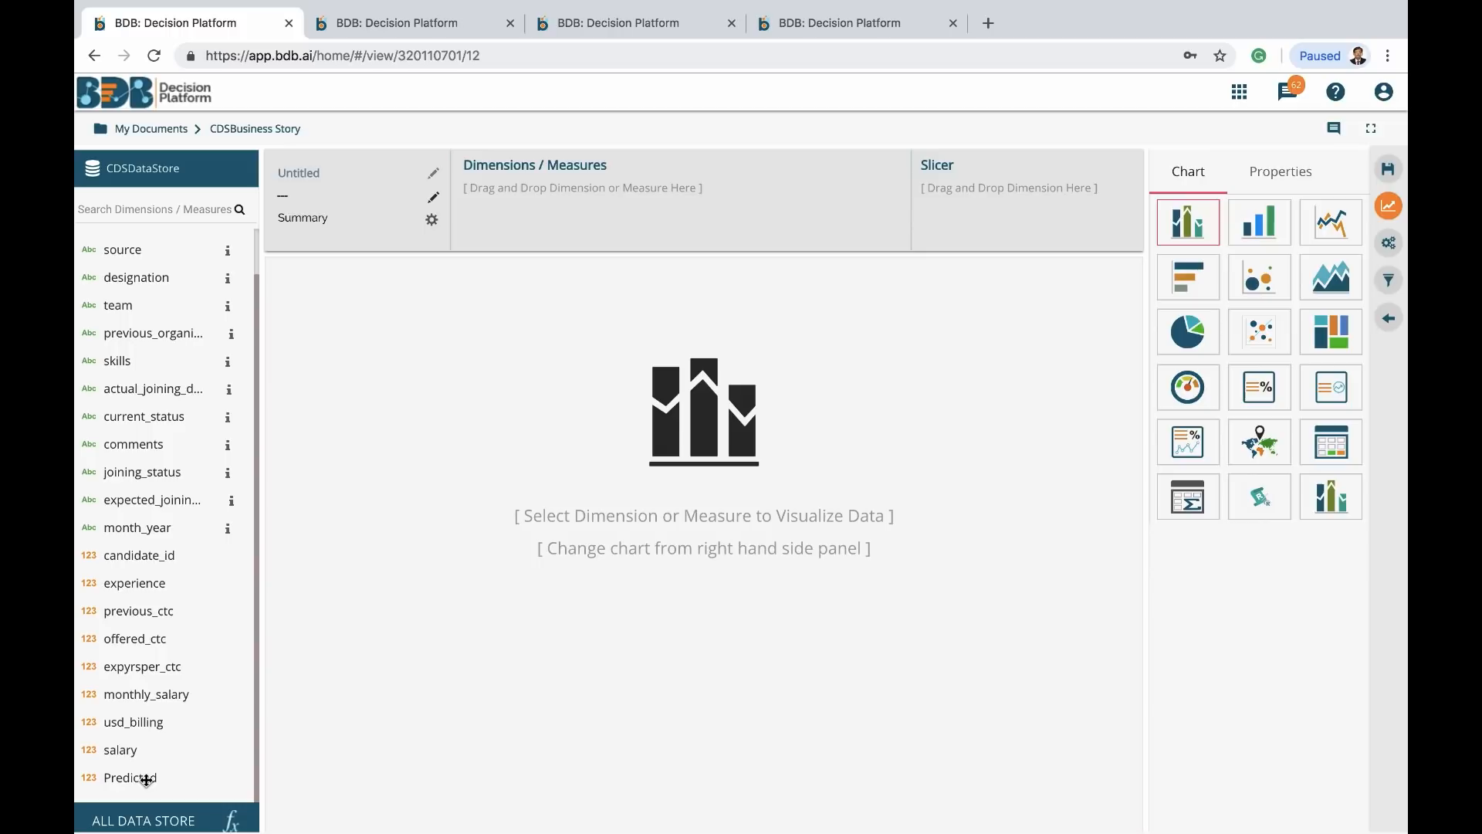
{"action": "scroll", "coordinate": [145, 446], "scroll_direction": "up", "scroll_amount": 2}
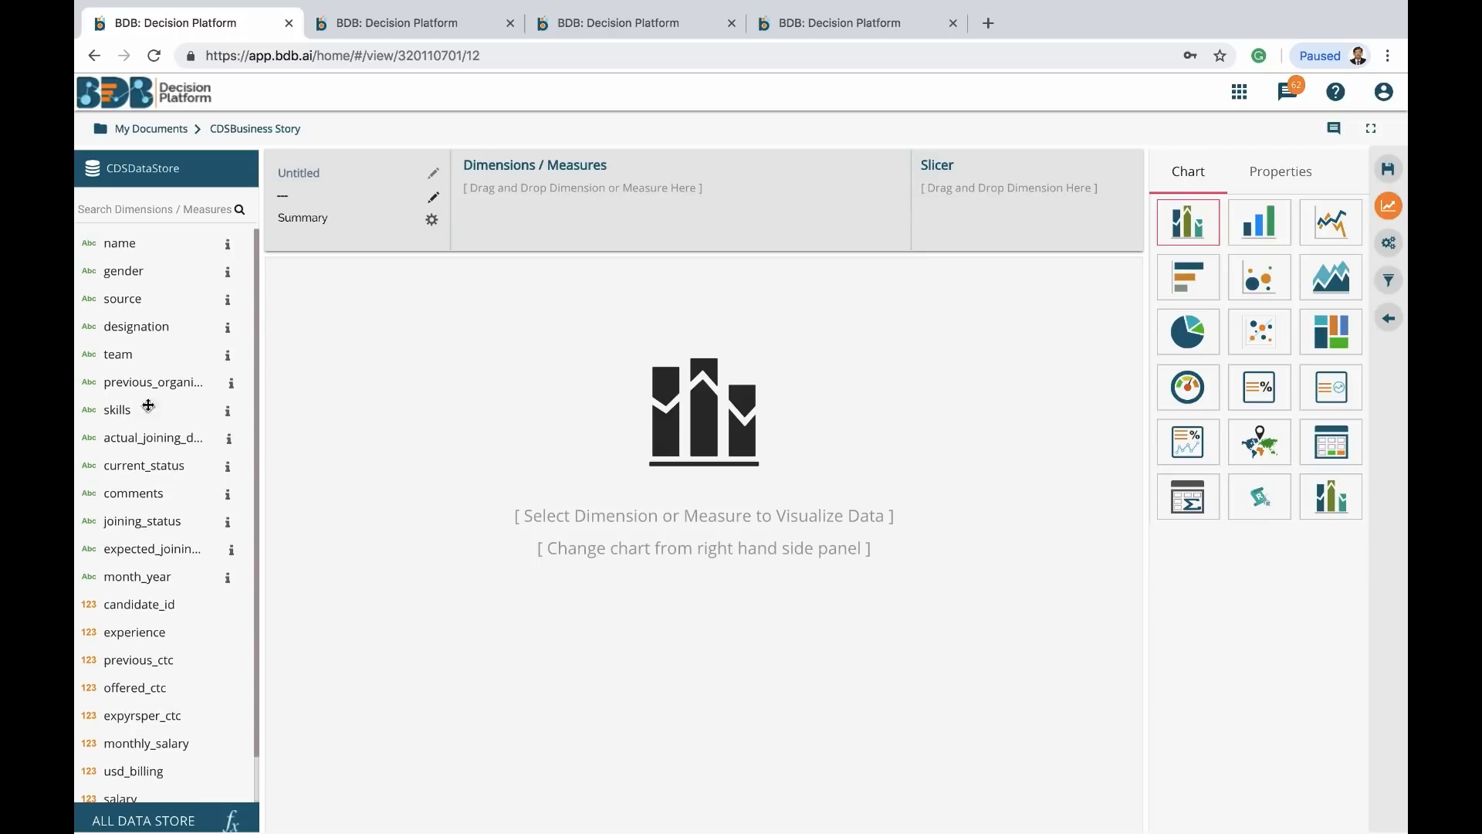
{"action": "left_click_drag", "start_coordinate": [130, 269], "coordinate": [530, 193]}
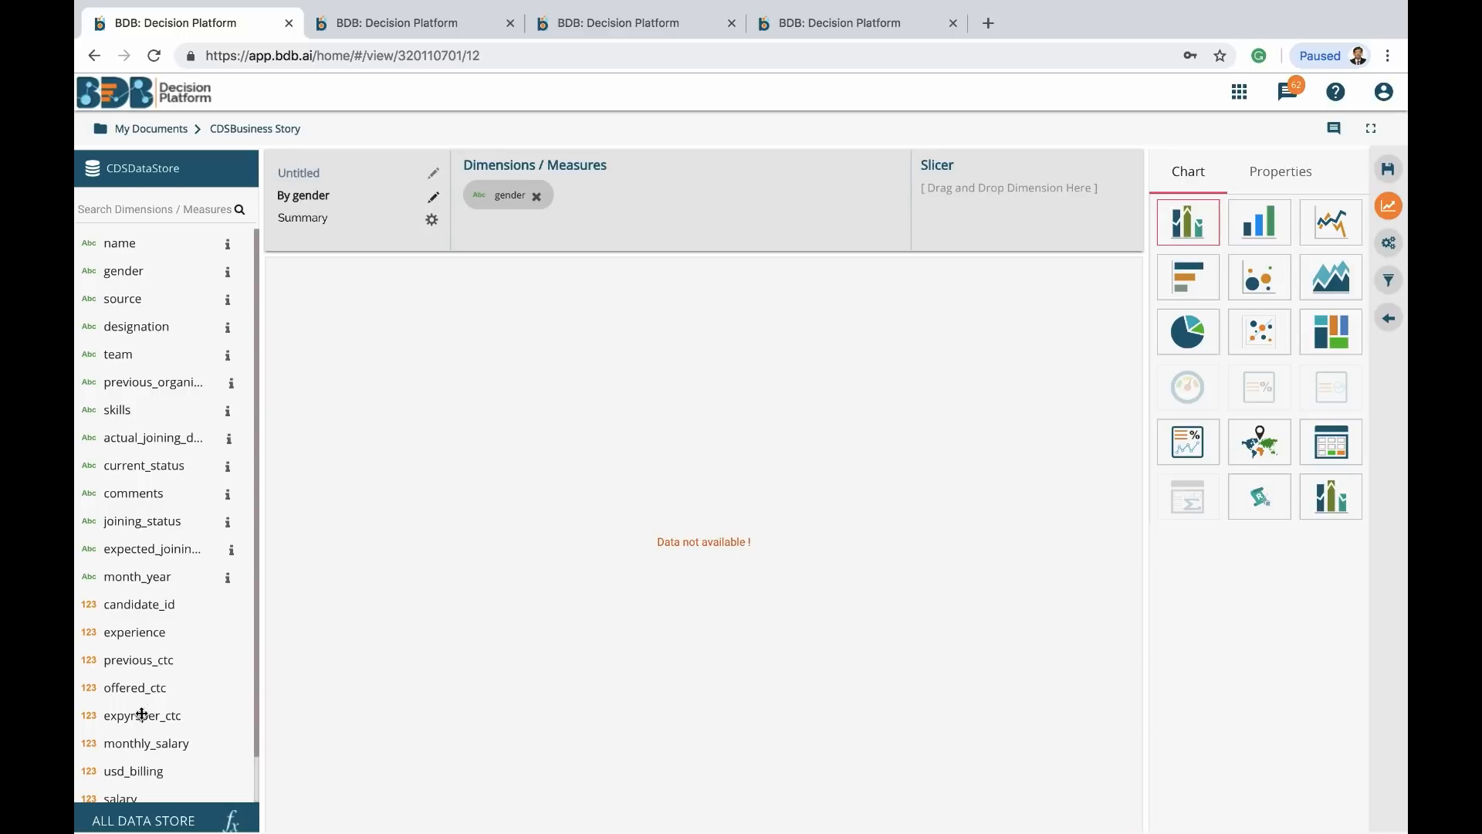
{"action": "left_click_drag", "start_coordinate": [144, 770], "coordinate": [644, 186]}
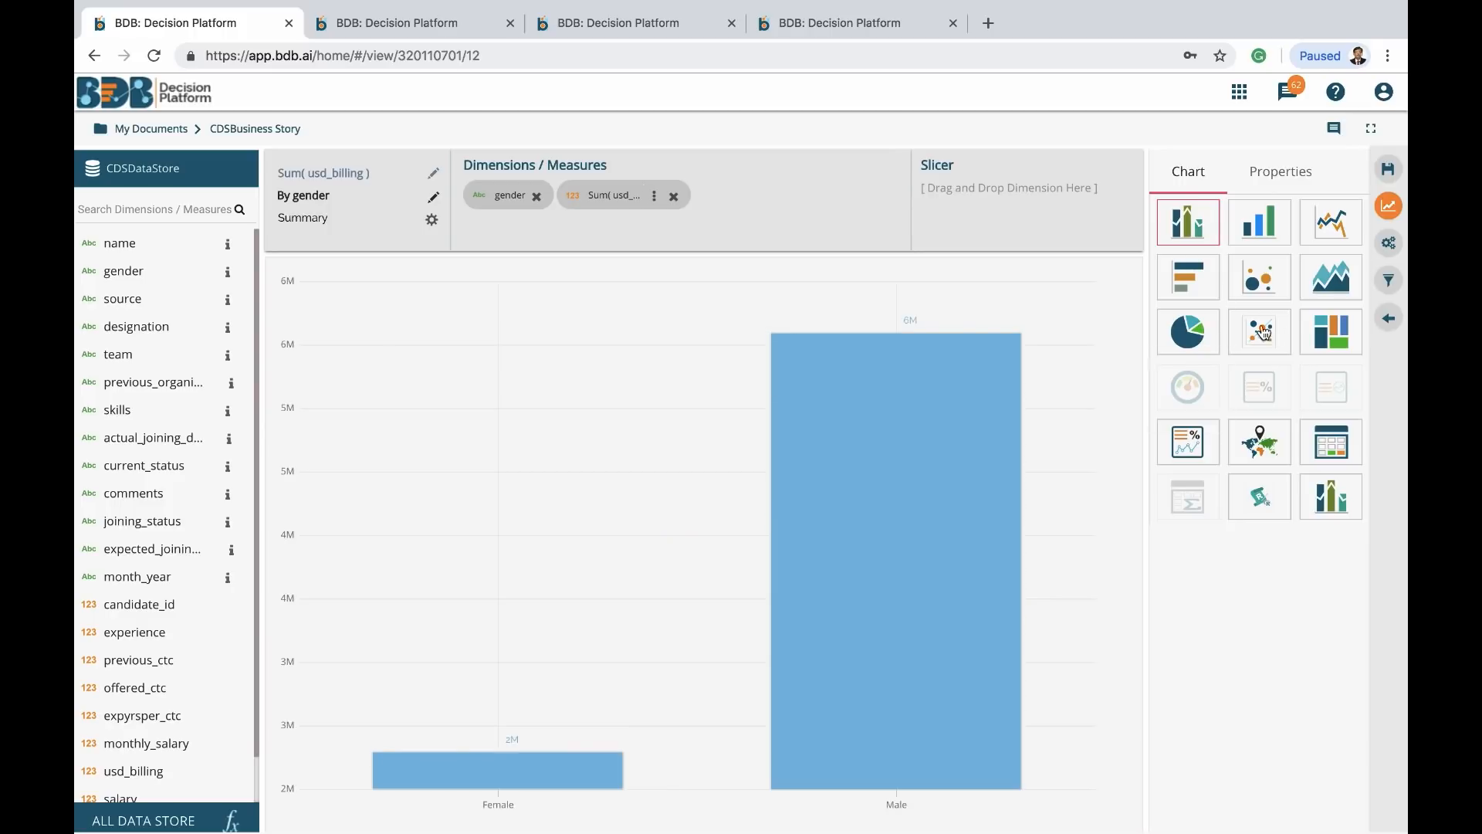
{"action": "left_click", "coordinate": [1185, 338]}
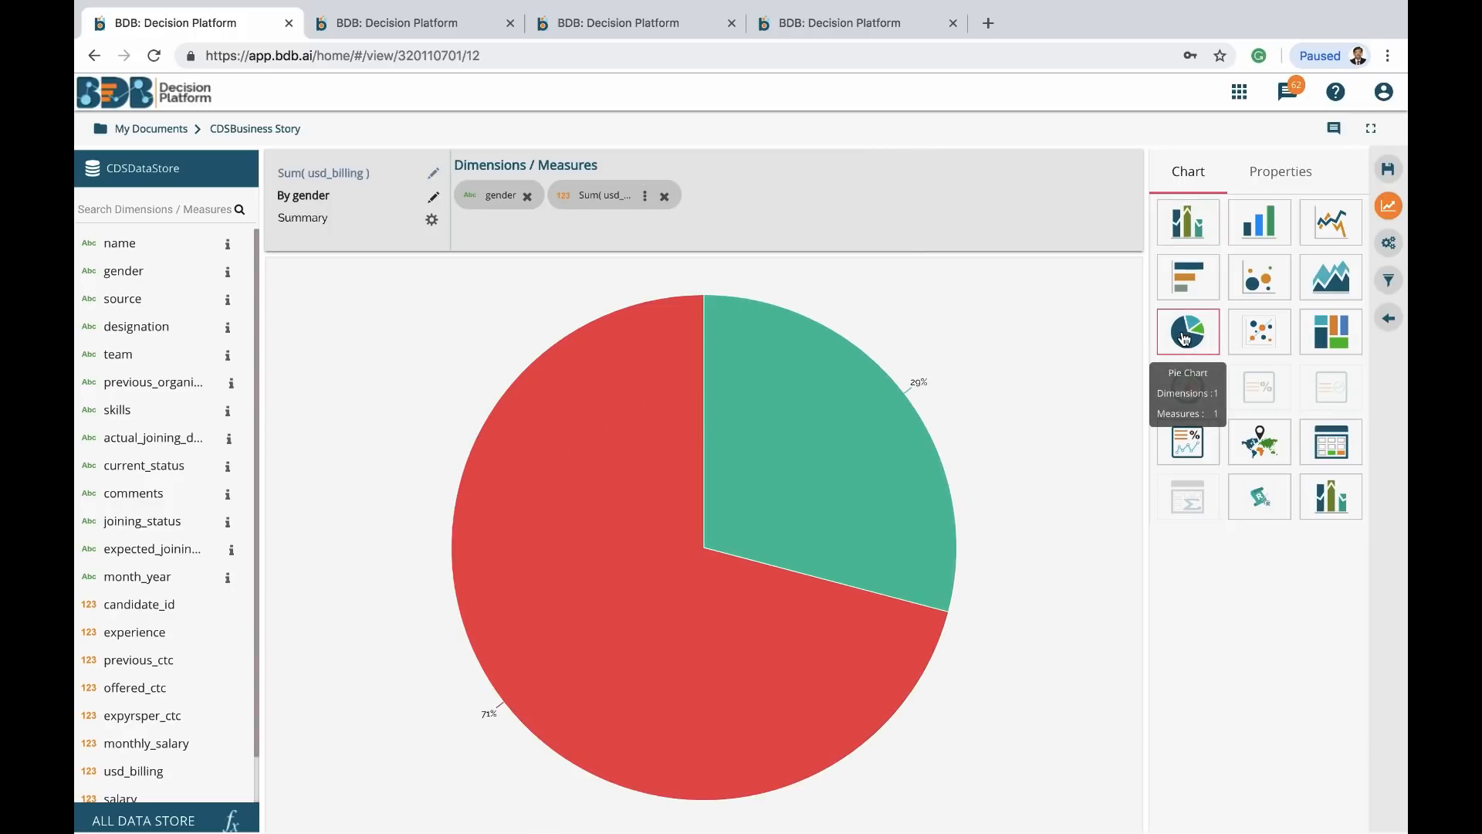
{"action": "left_click", "coordinate": [1389, 169]}
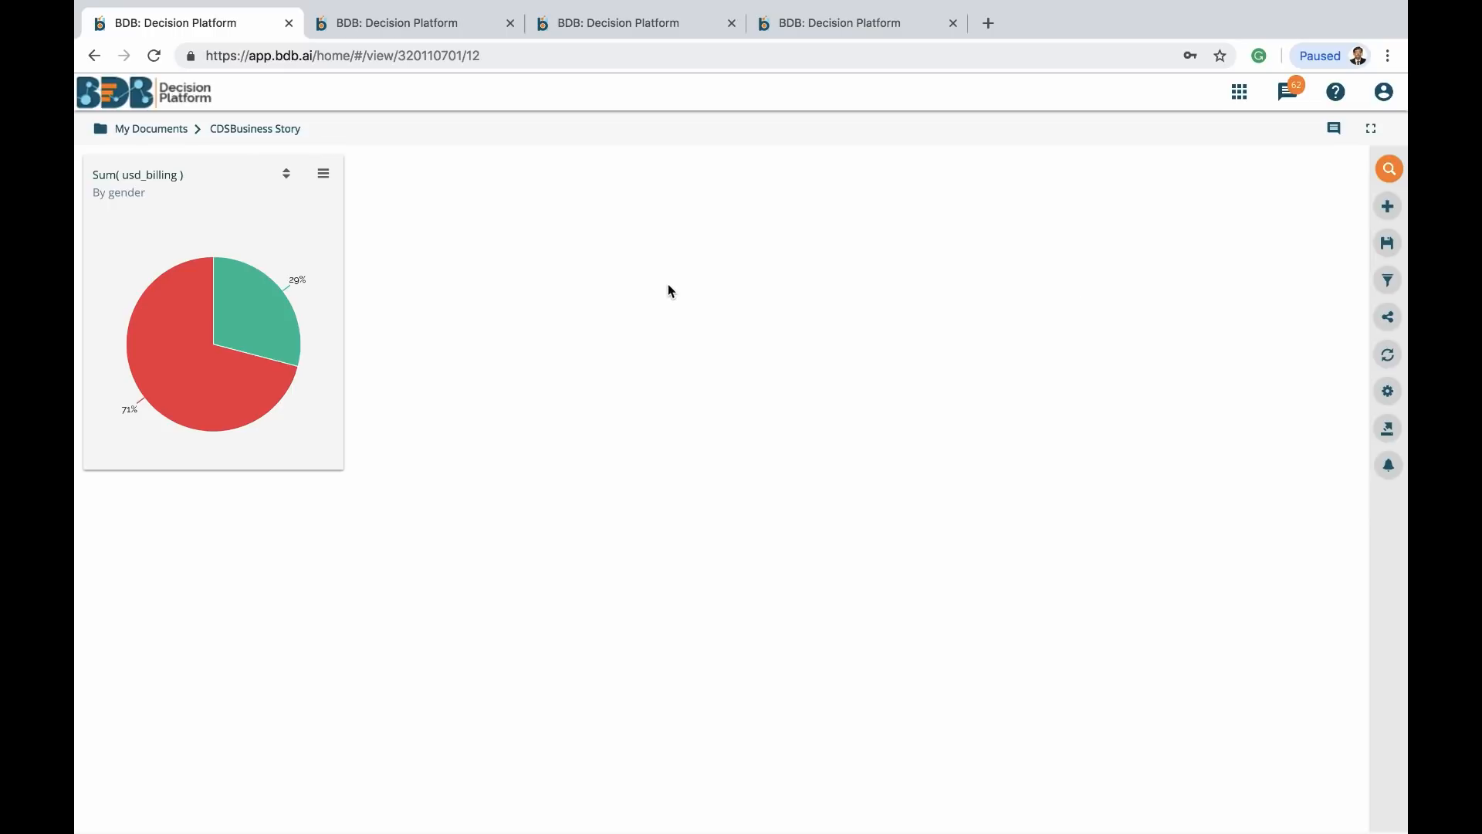
Start a new view charting Sum(monthly_salary) and Sum(Predicted) by designation
{"action": "left_click", "coordinate": [1390, 211]}
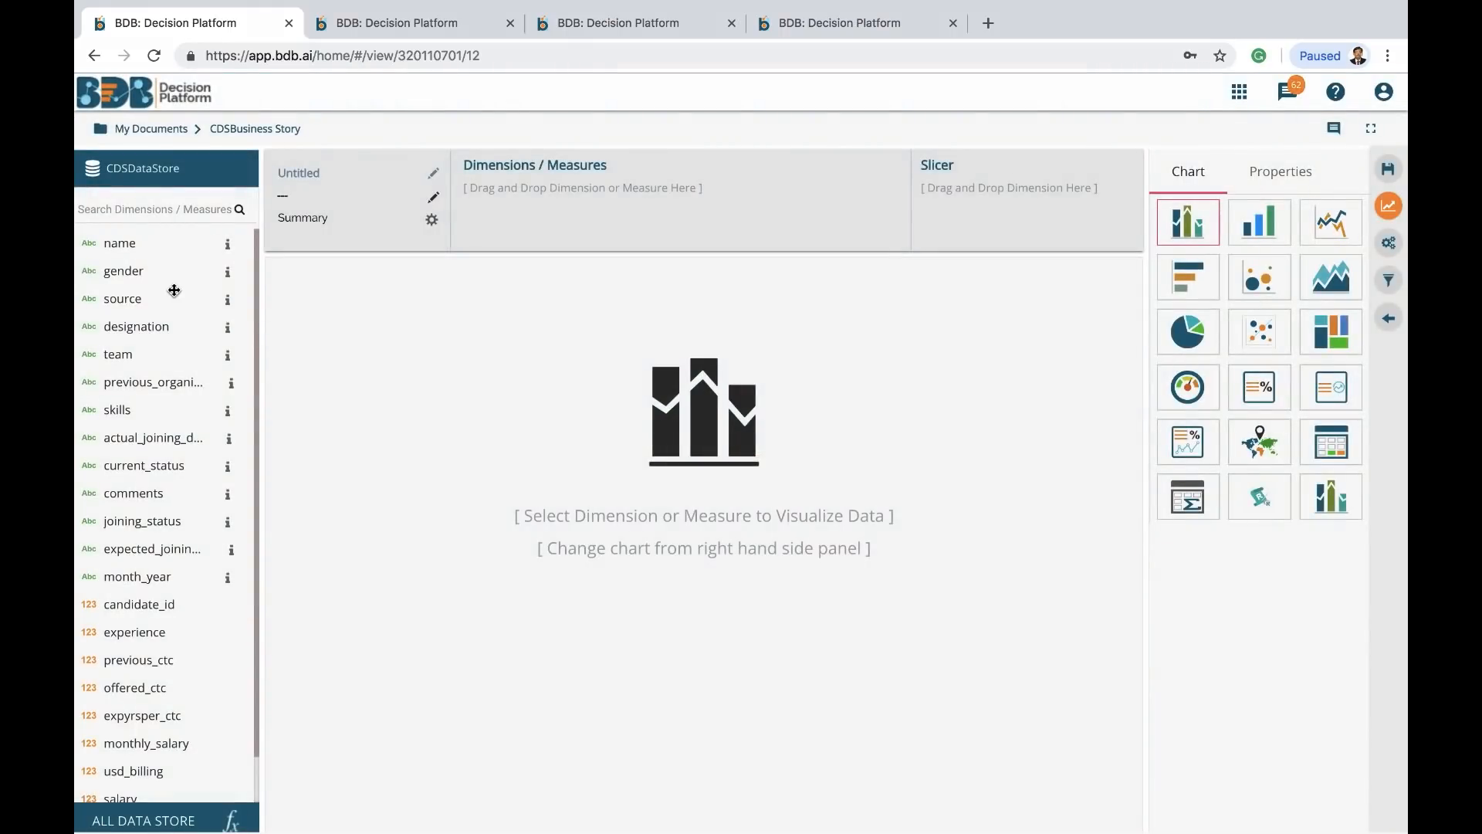
{"action": "left_click_drag", "start_coordinate": [140, 331], "coordinate": [517, 231]}
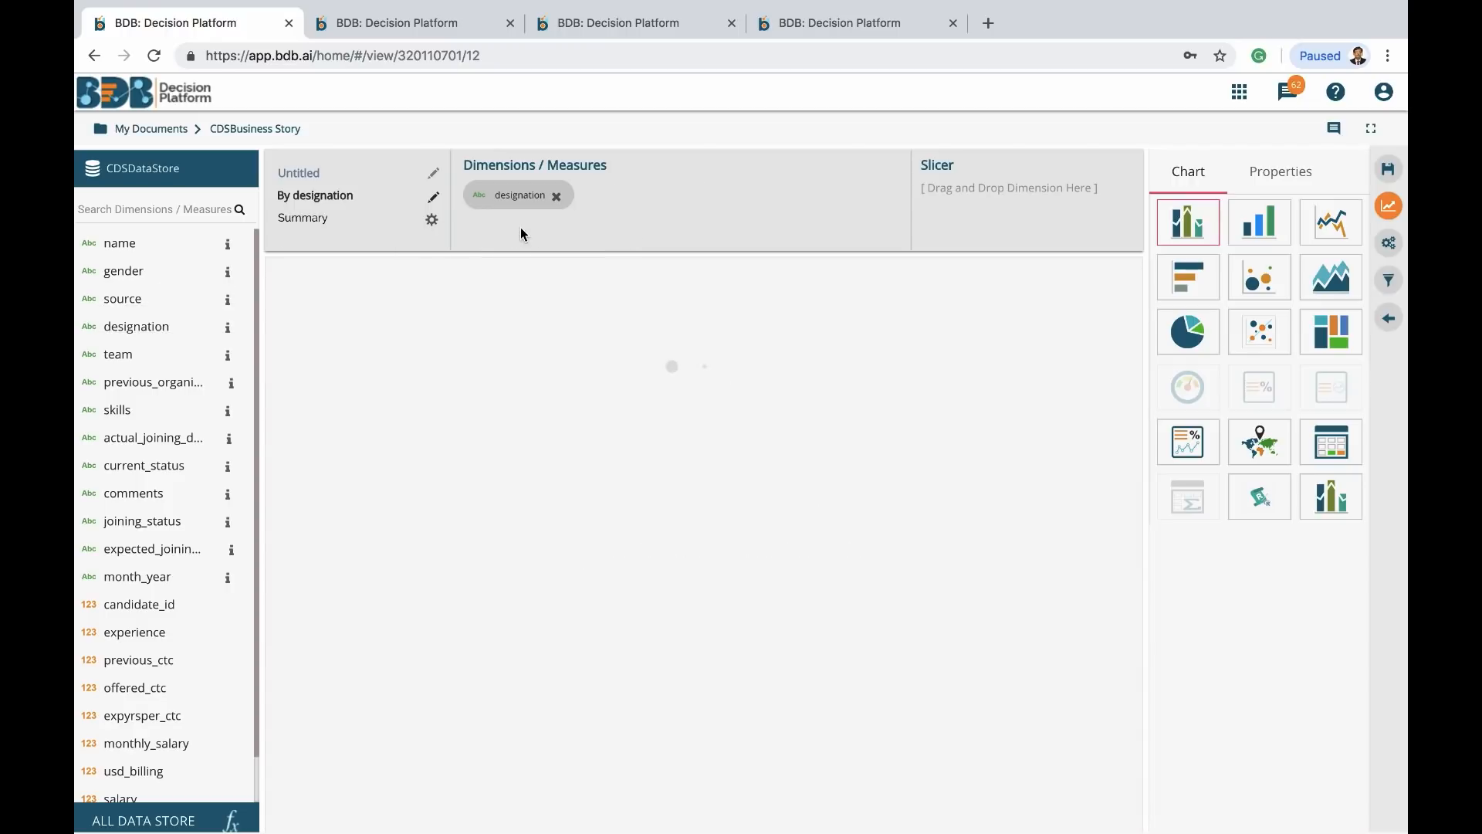
{"action": "scroll", "coordinate": [141, 612], "scroll_direction": "down", "scroll_amount": 2}
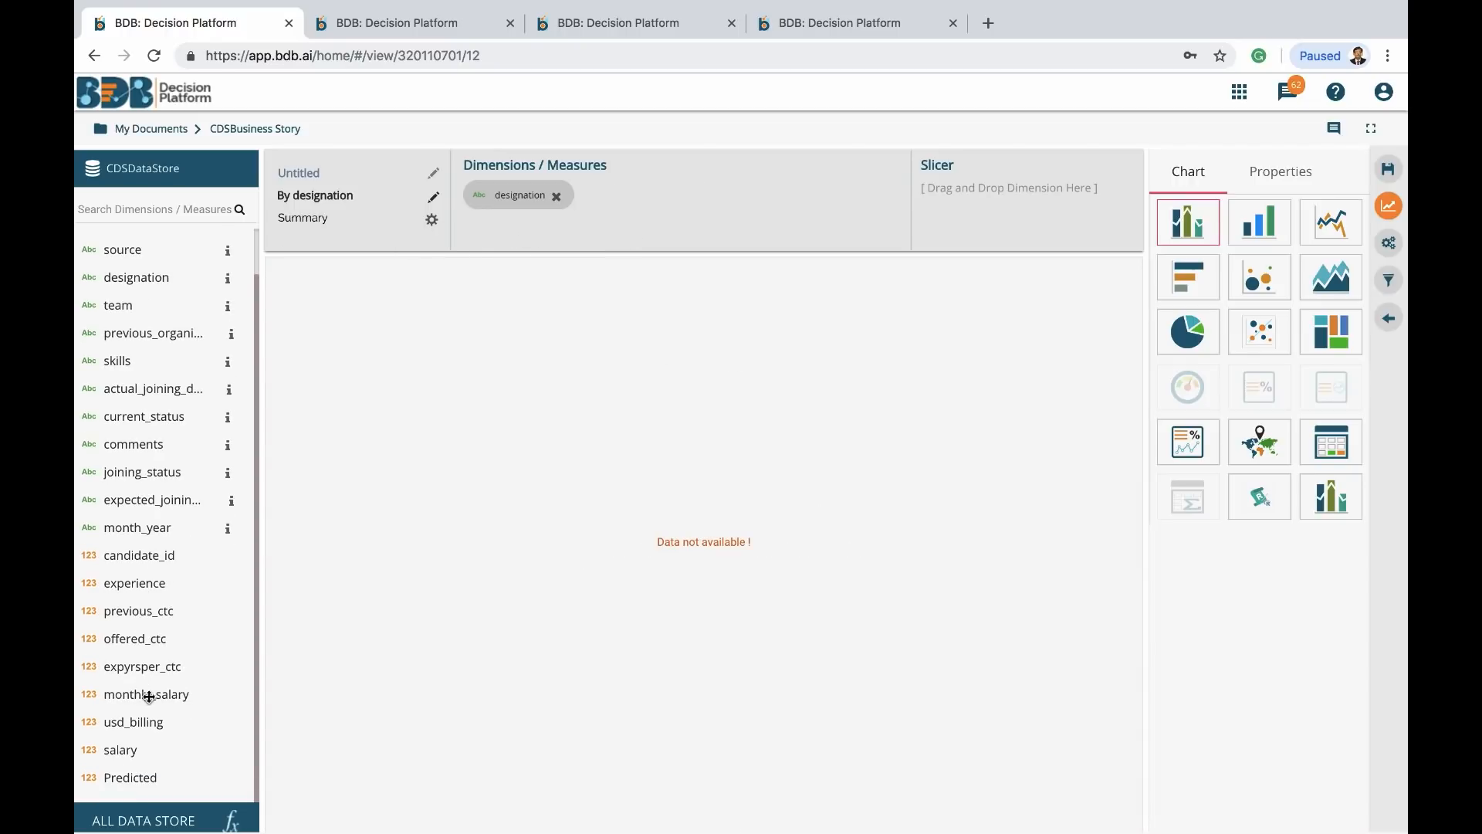
{"action": "left_click_drag", "start_coordinate": [148, 697], "coordinate": [653, 198]}
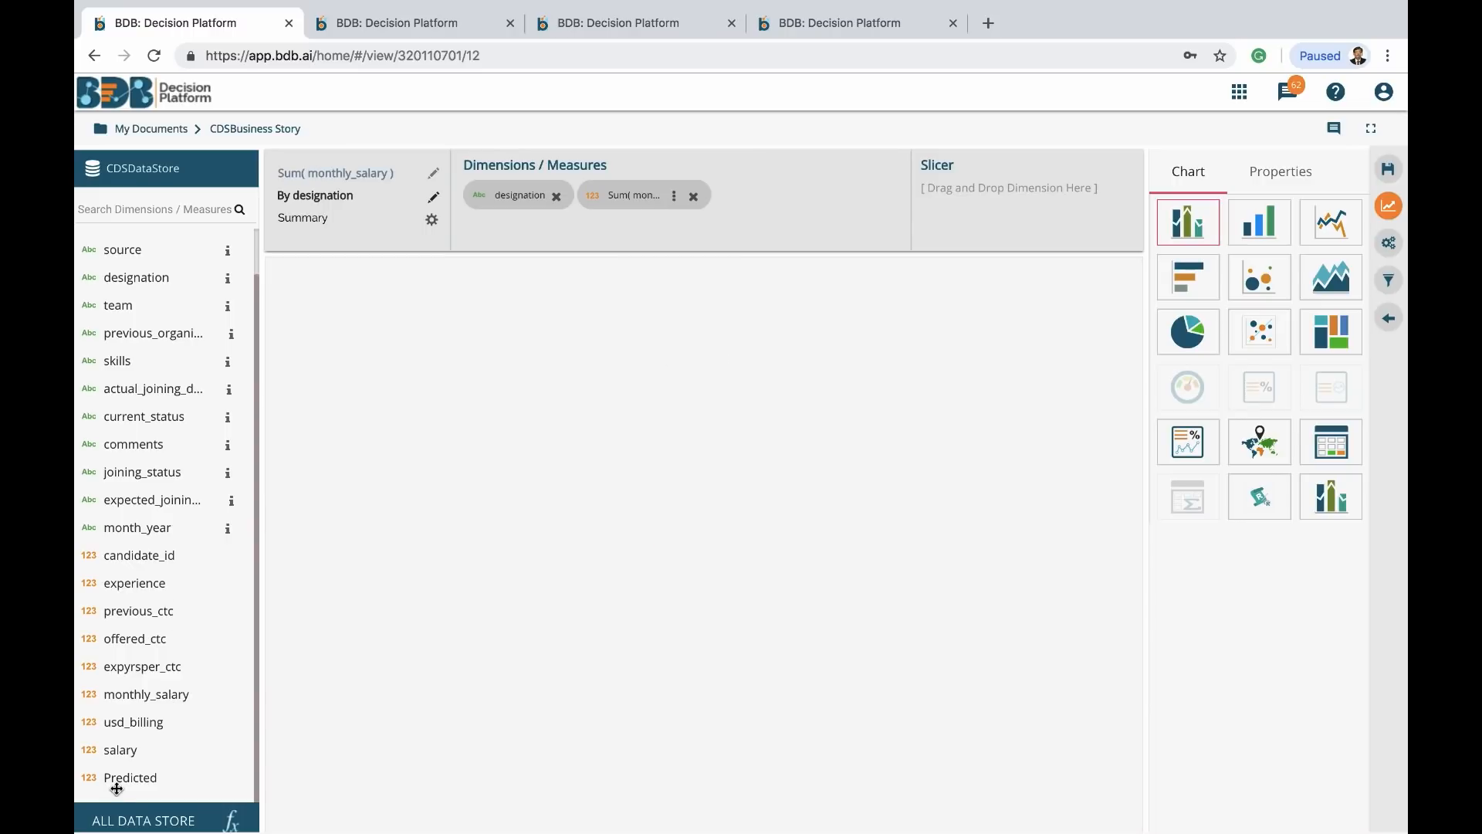
{"action": "left_click_drag", "start_coordinate": [123, 779], "coordinate": [772, 196]}
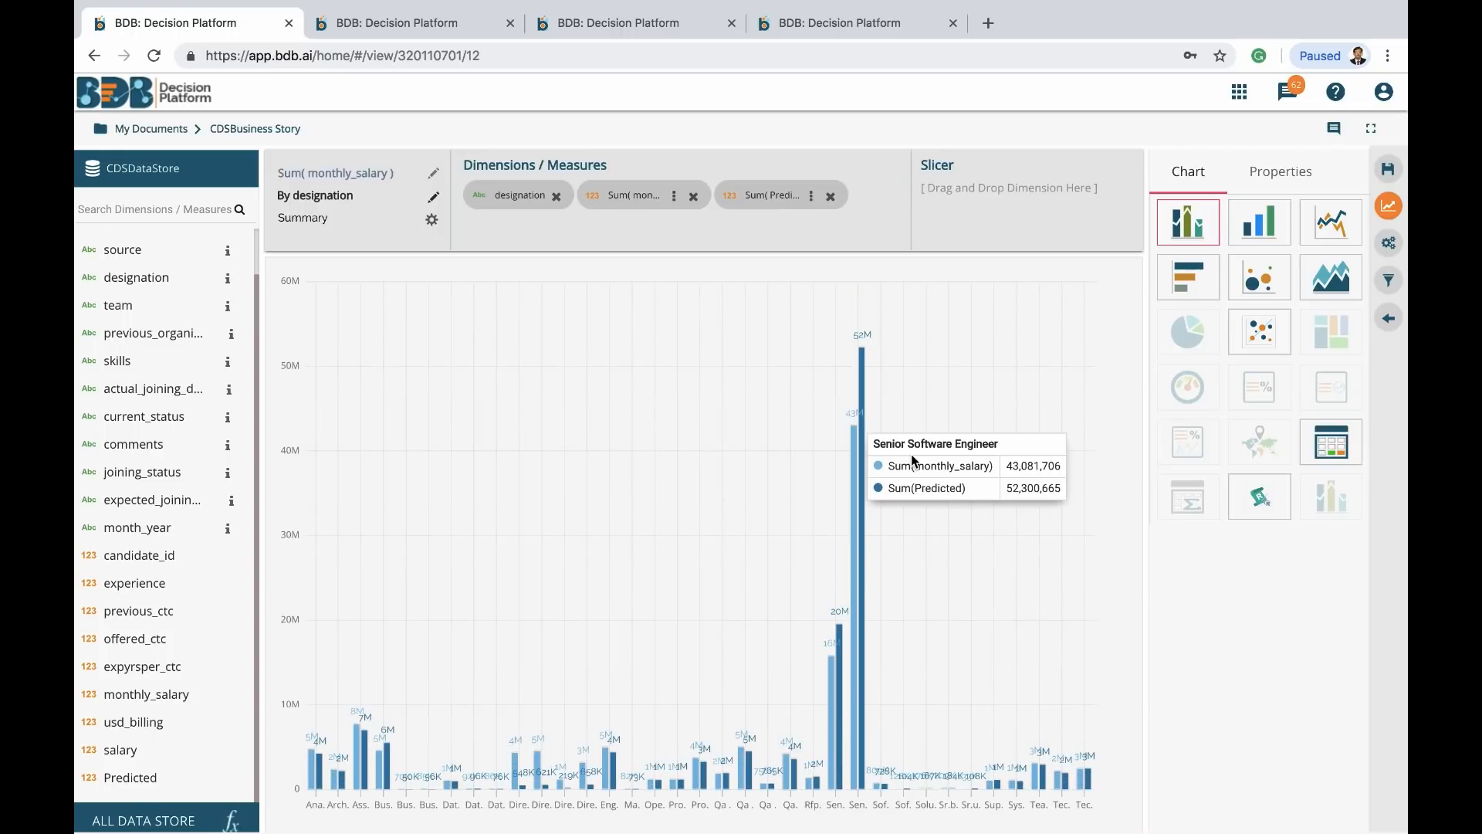
Sort the bars descending with a limit of 20, save the view, and widen its tile
{"action": "left_click", "coordinate": [1280, 176]}
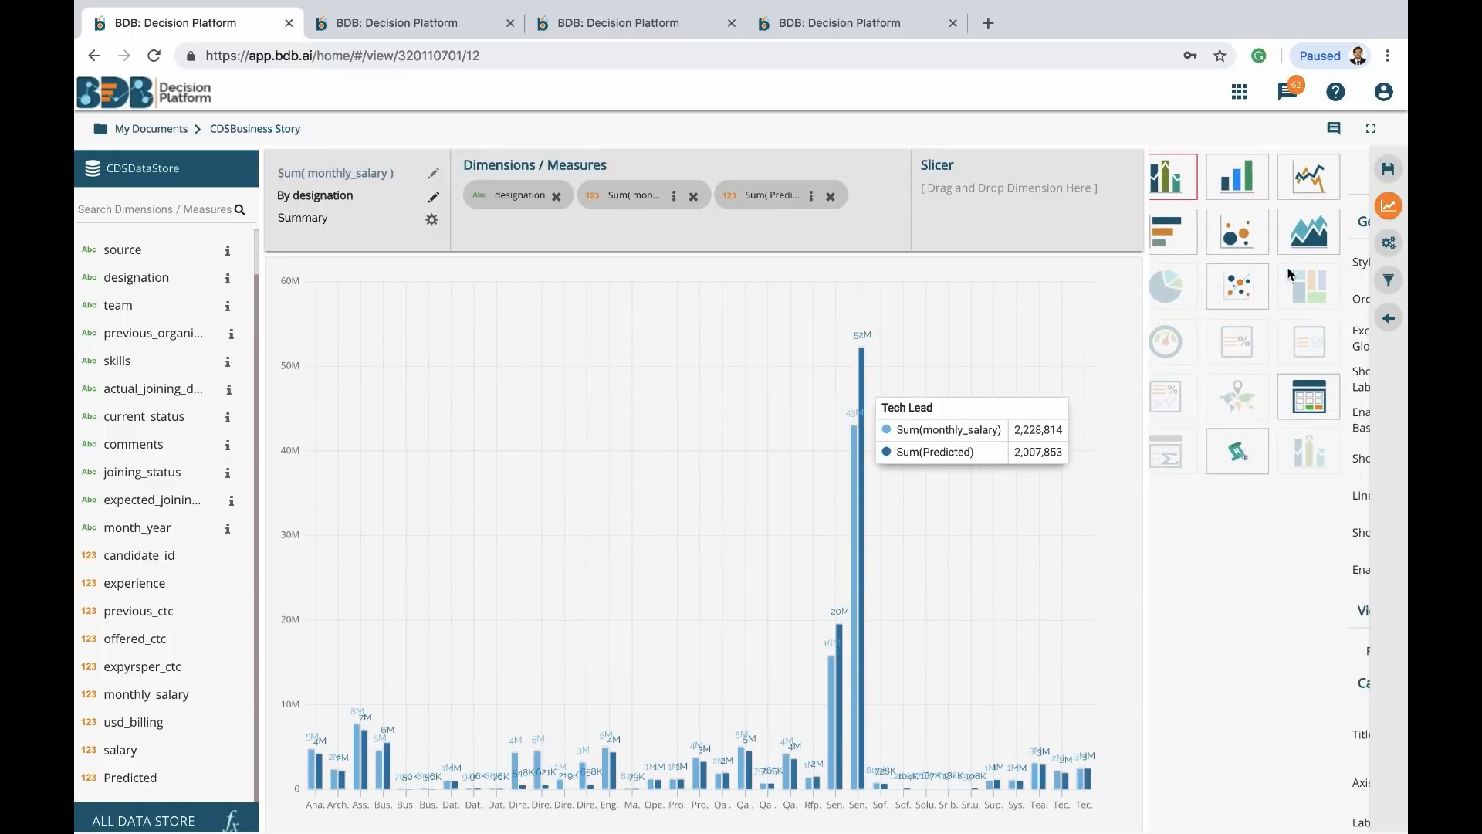
{"action": "left_click", "coordinate": [1308, 298]}
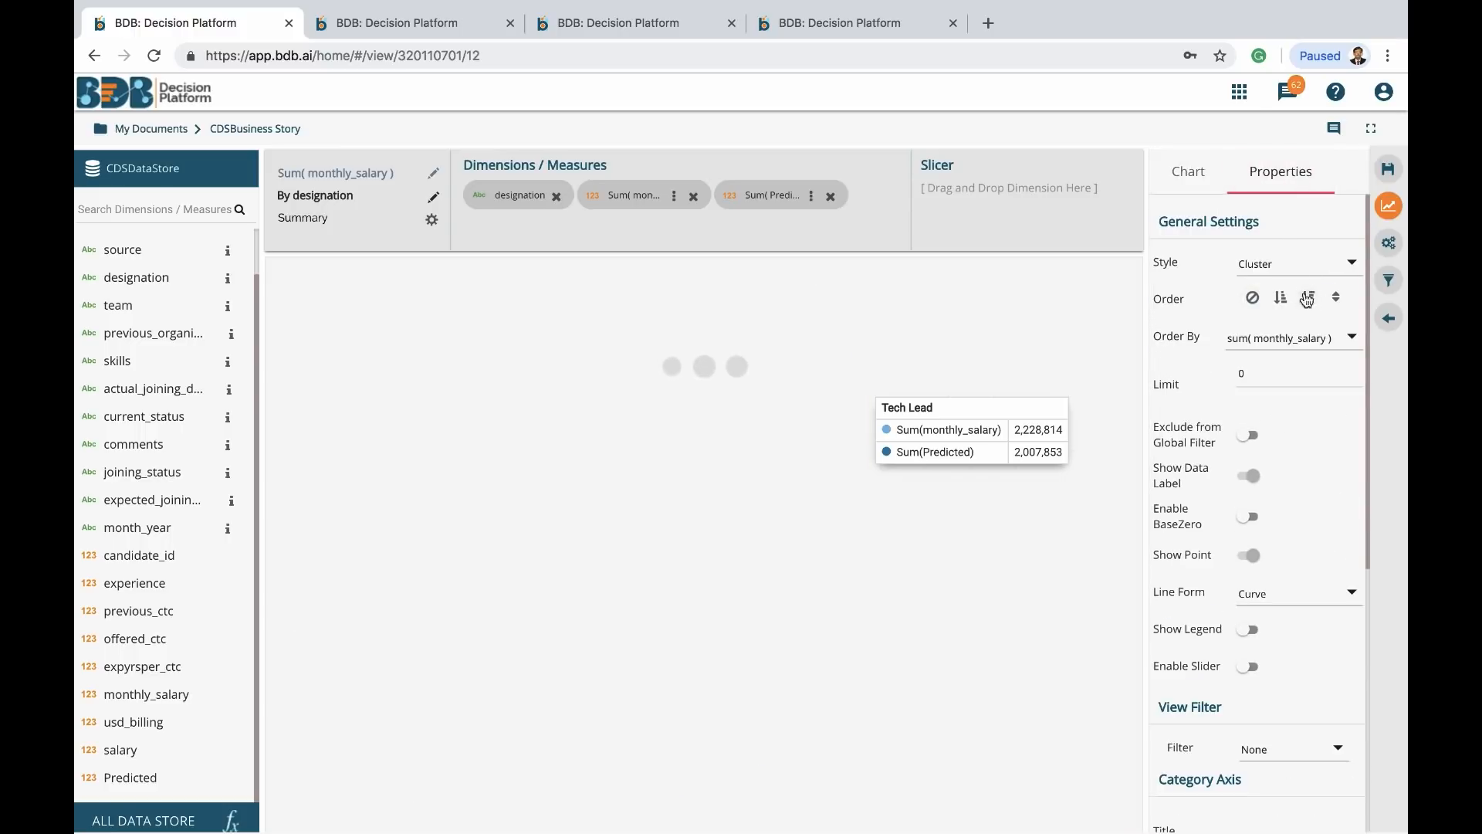
{"action": "double_click", "coordinate": [1247, 374]}
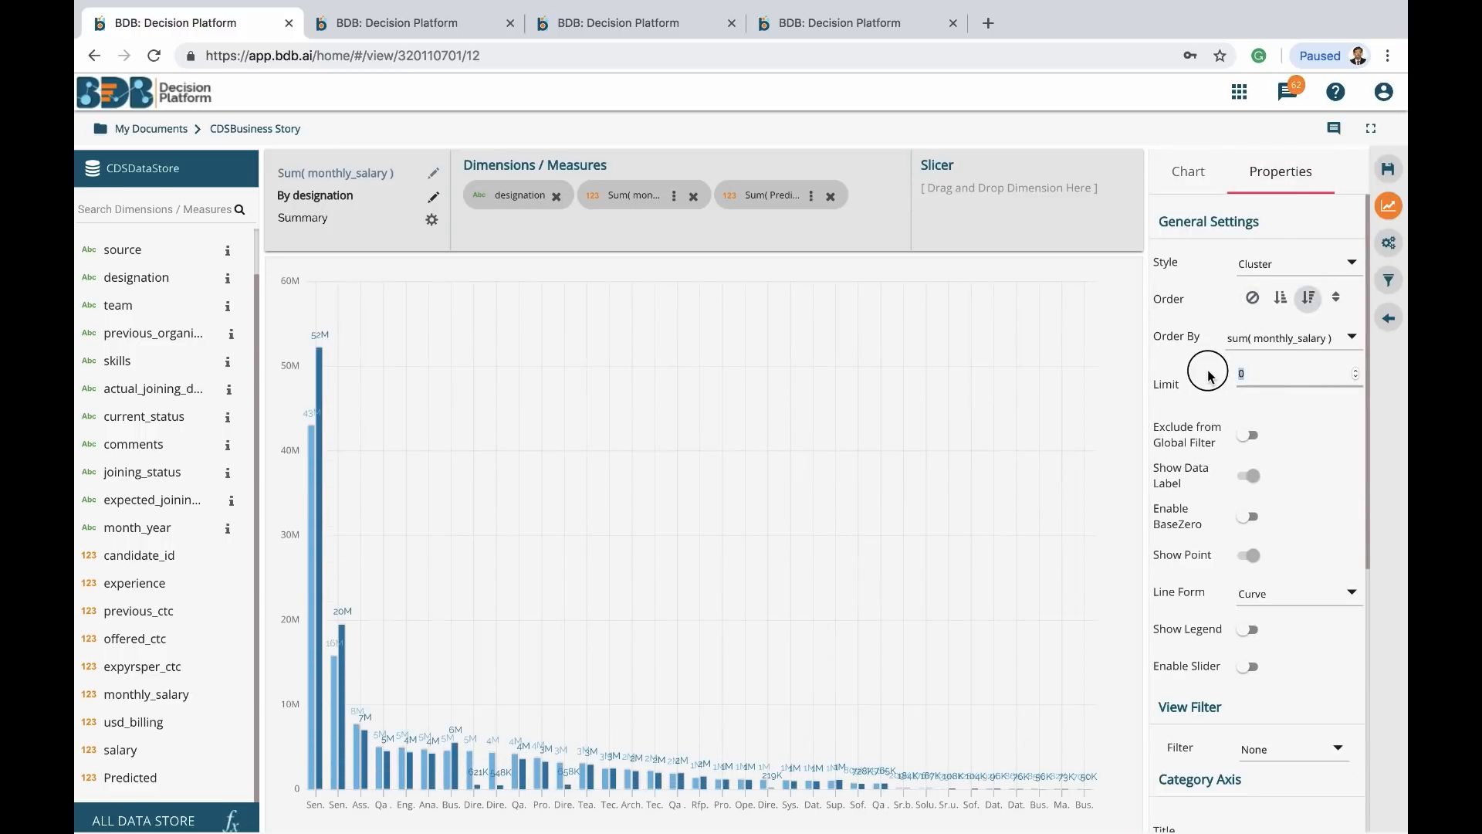
{"action": "type", "text": "20"}
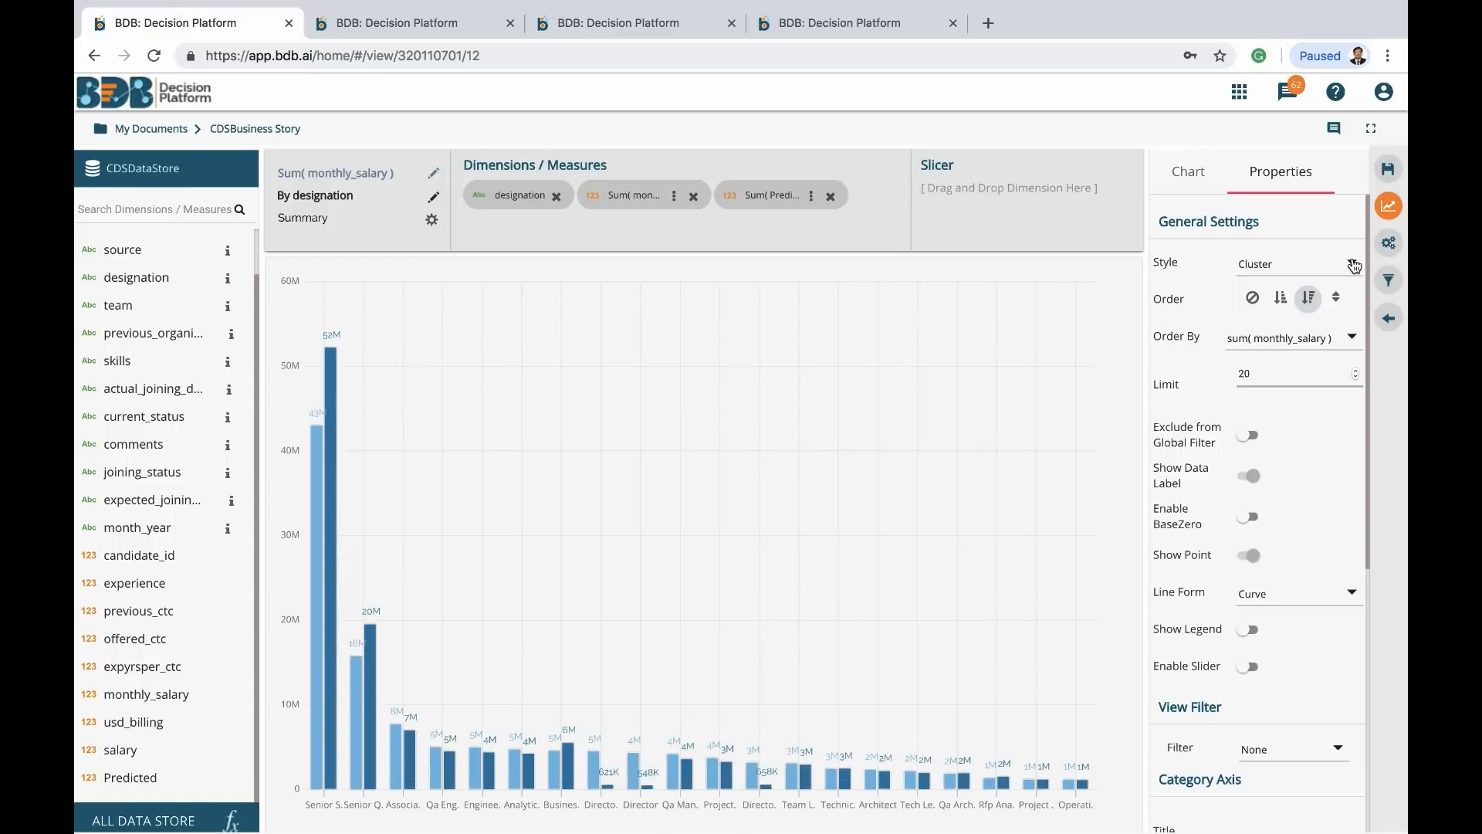
{"action": "left_click", "coordinate": [1390, 175]}
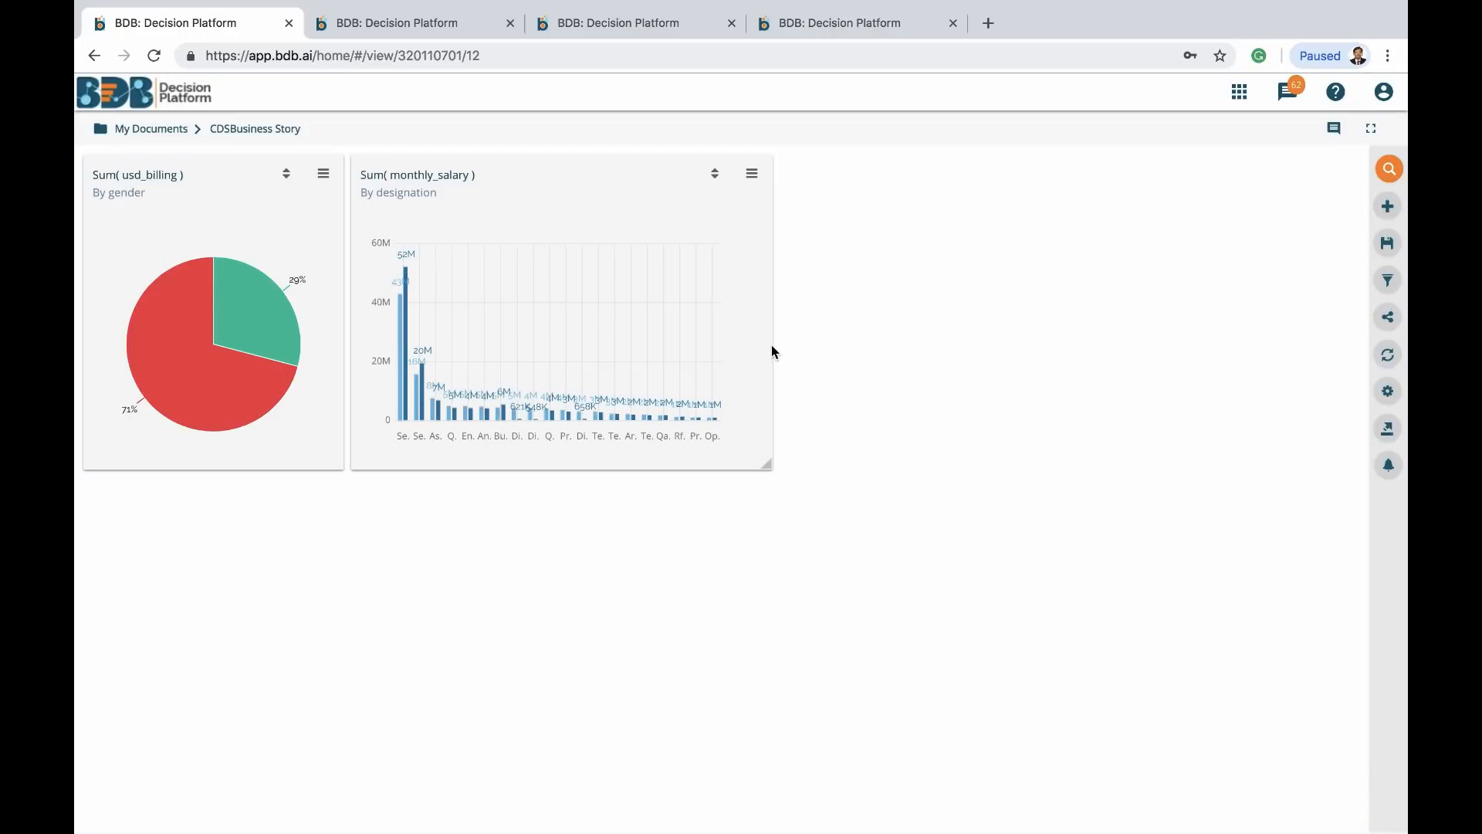
{"action": "left_click_drag", "start_coordinate": [771, 345], "coordinate": [1360, 358]}
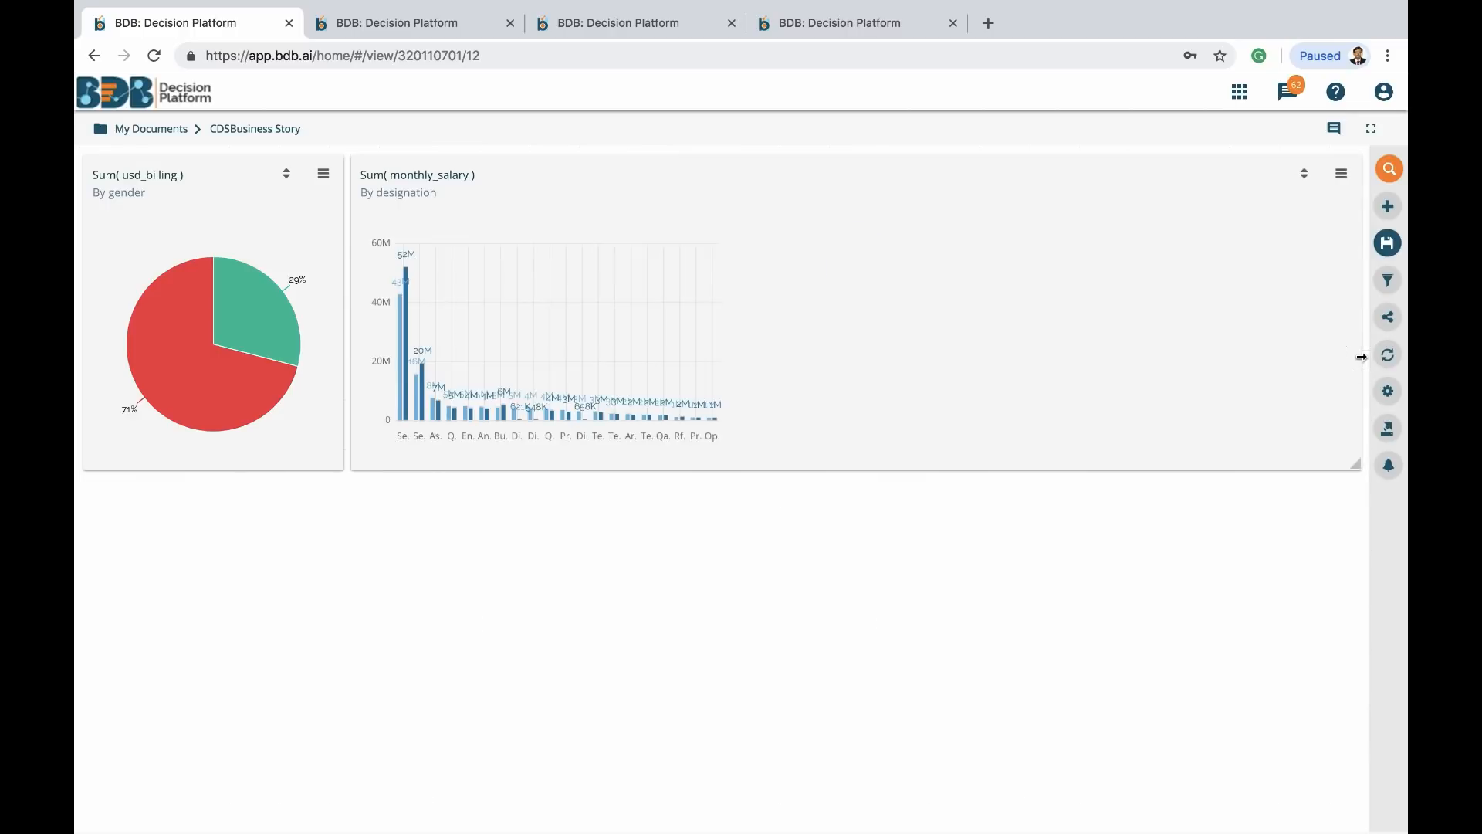
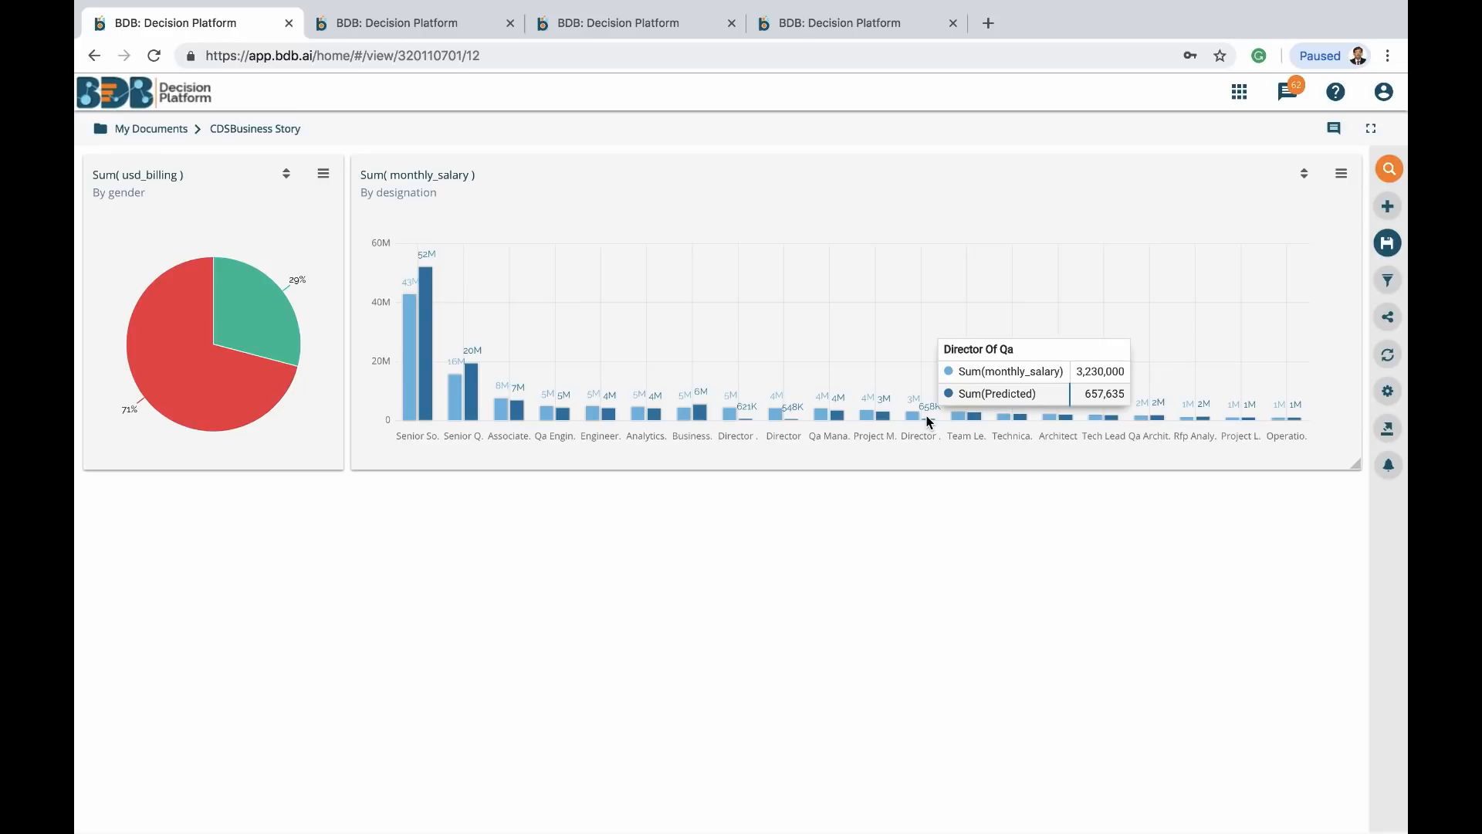
Switch to the Data Cleansing tab showing the 1639-row dataset and its 10 steps
{"action": "left_click", "coordinate": [637, 34]}
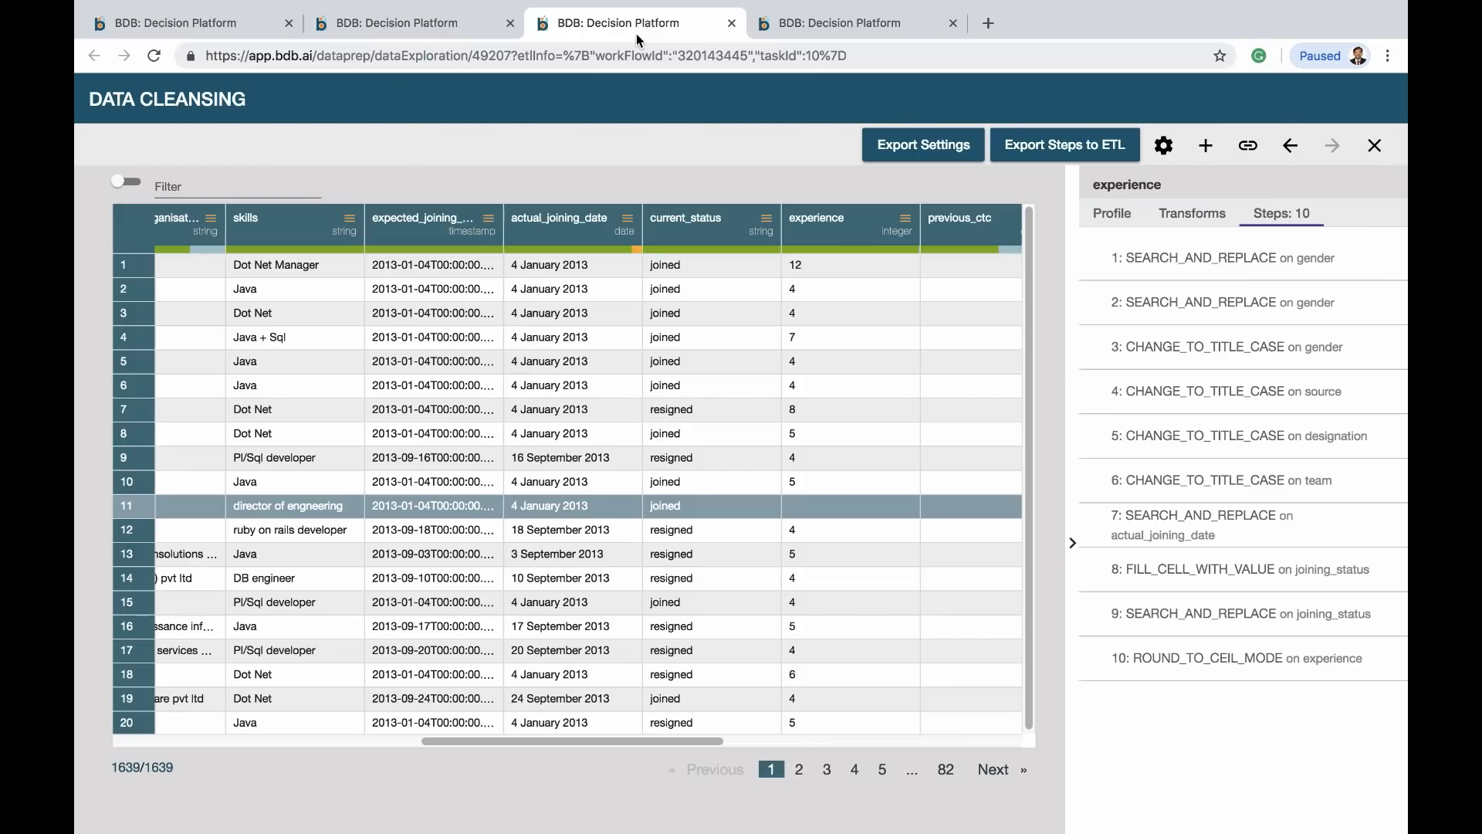
Profile the designation column and filter it to Director, leaving 4 of 1639 rows
{"action": "left_click", "coordinate": [1110, 222]}
{"action": "scroll", "coordinate": [271, 344], "scroll_direction": "left", "scroll_amount": 6}
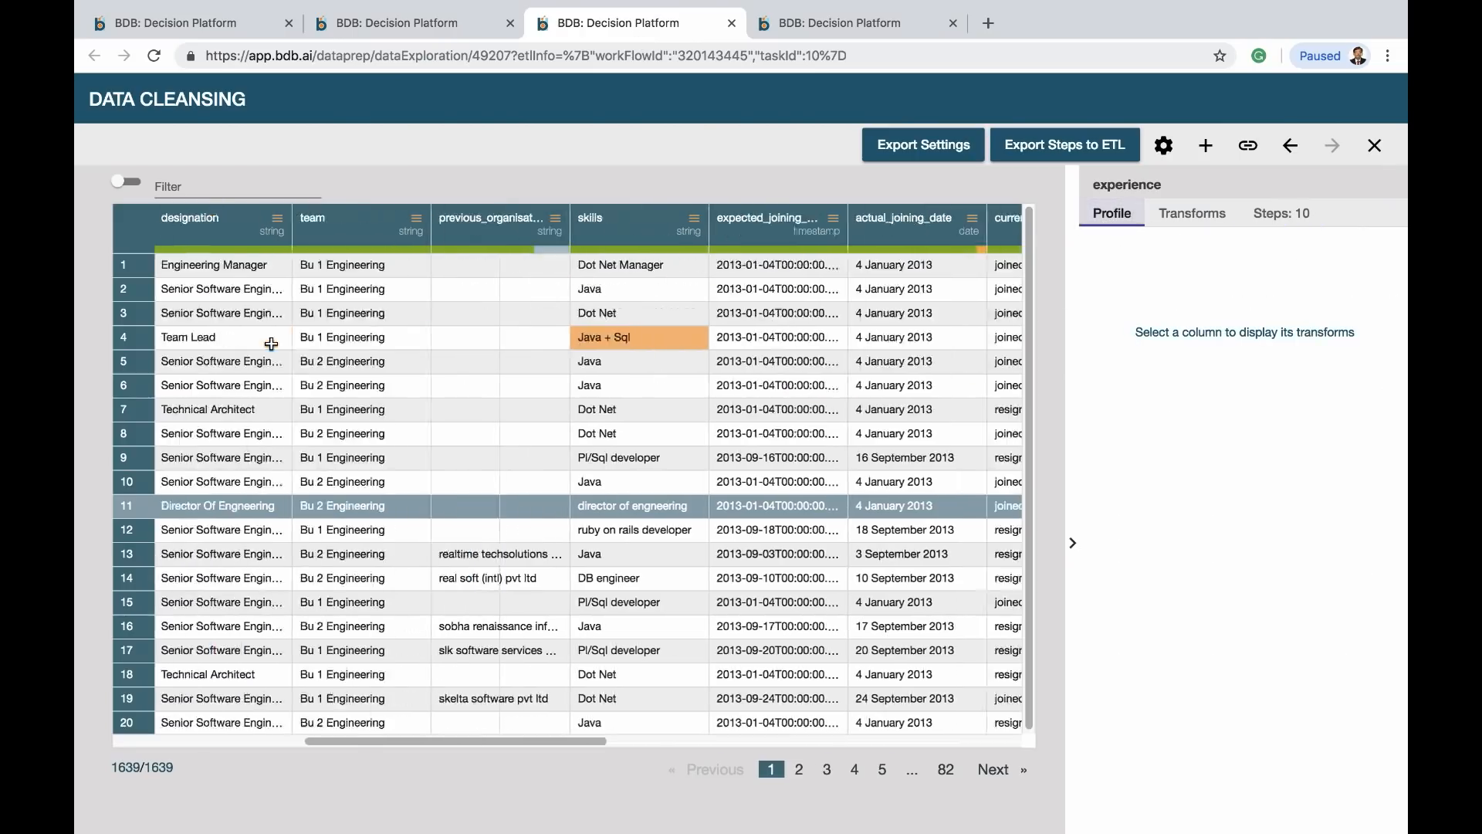
{"action": "scroll", "coordinate": [272, 344], "scroll_direction": "left", "scroll_amount": 1}
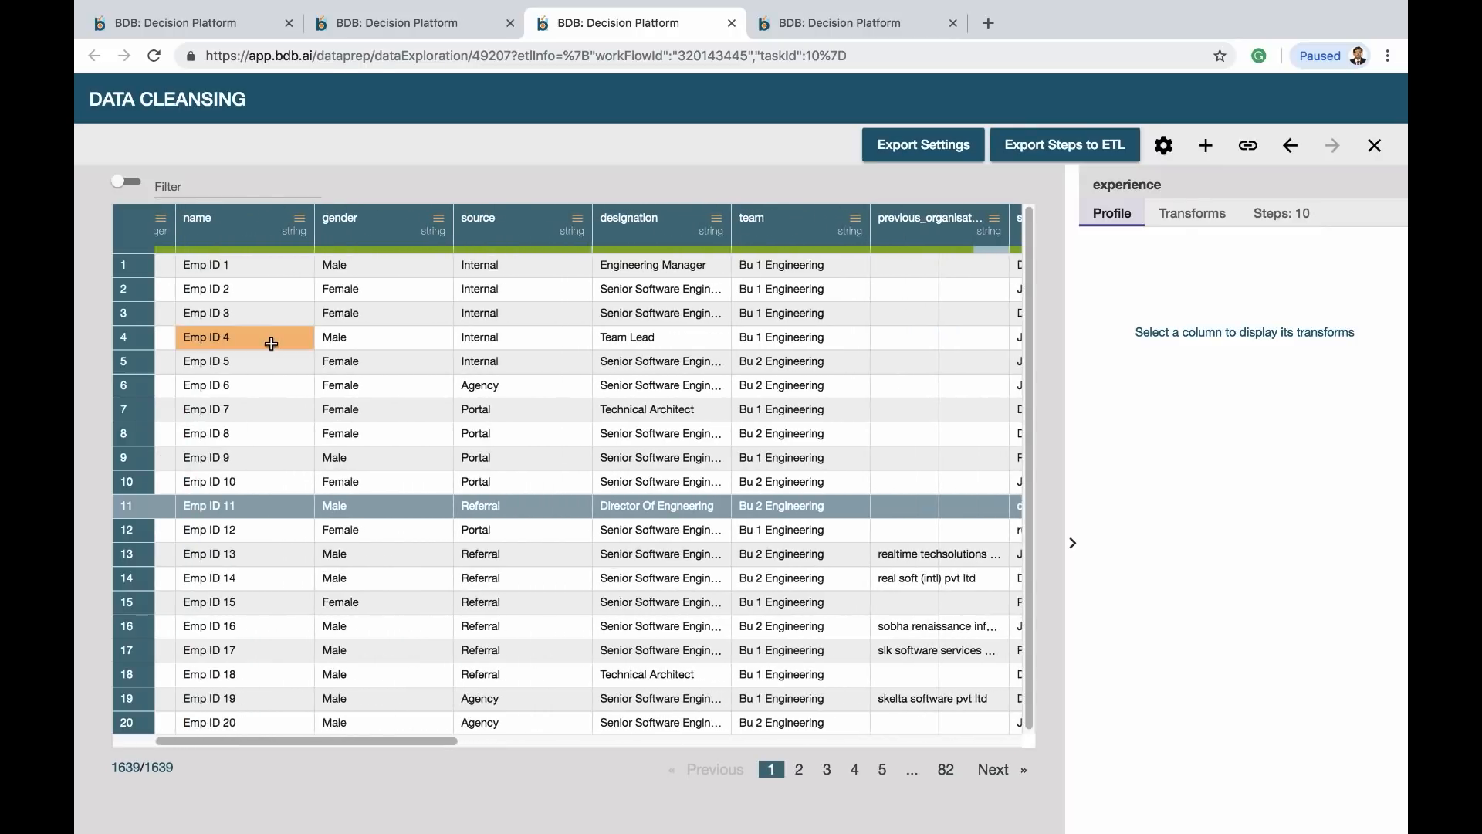
{"action": "left_click", "coordinate": [624, 231]}
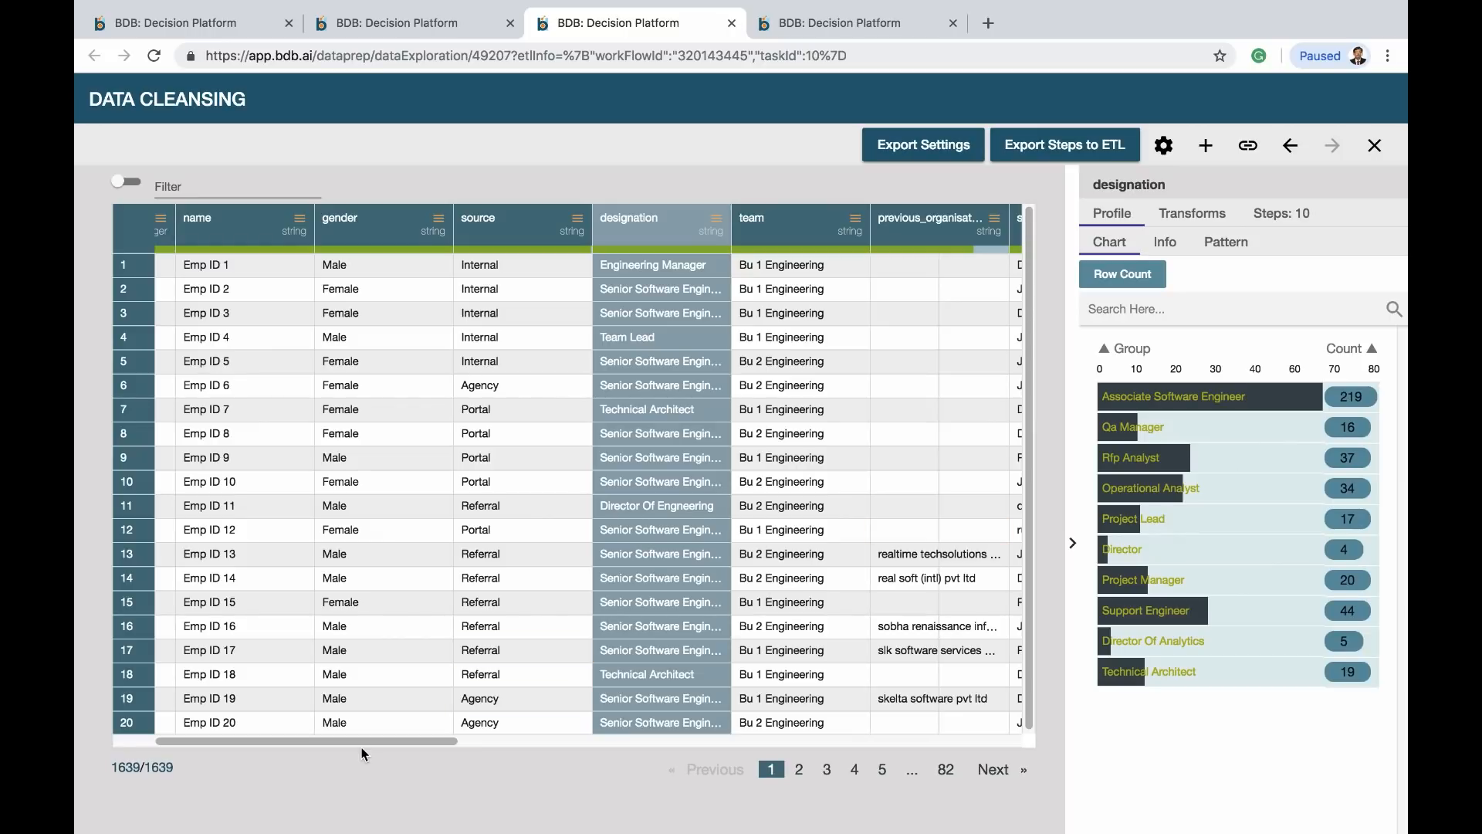
{"action": "left_click_drag", "start_coordinate": [363, 743], "coordinate": [515, 735]}
{"action": "left_click", "coordinate": [1149, 307]}
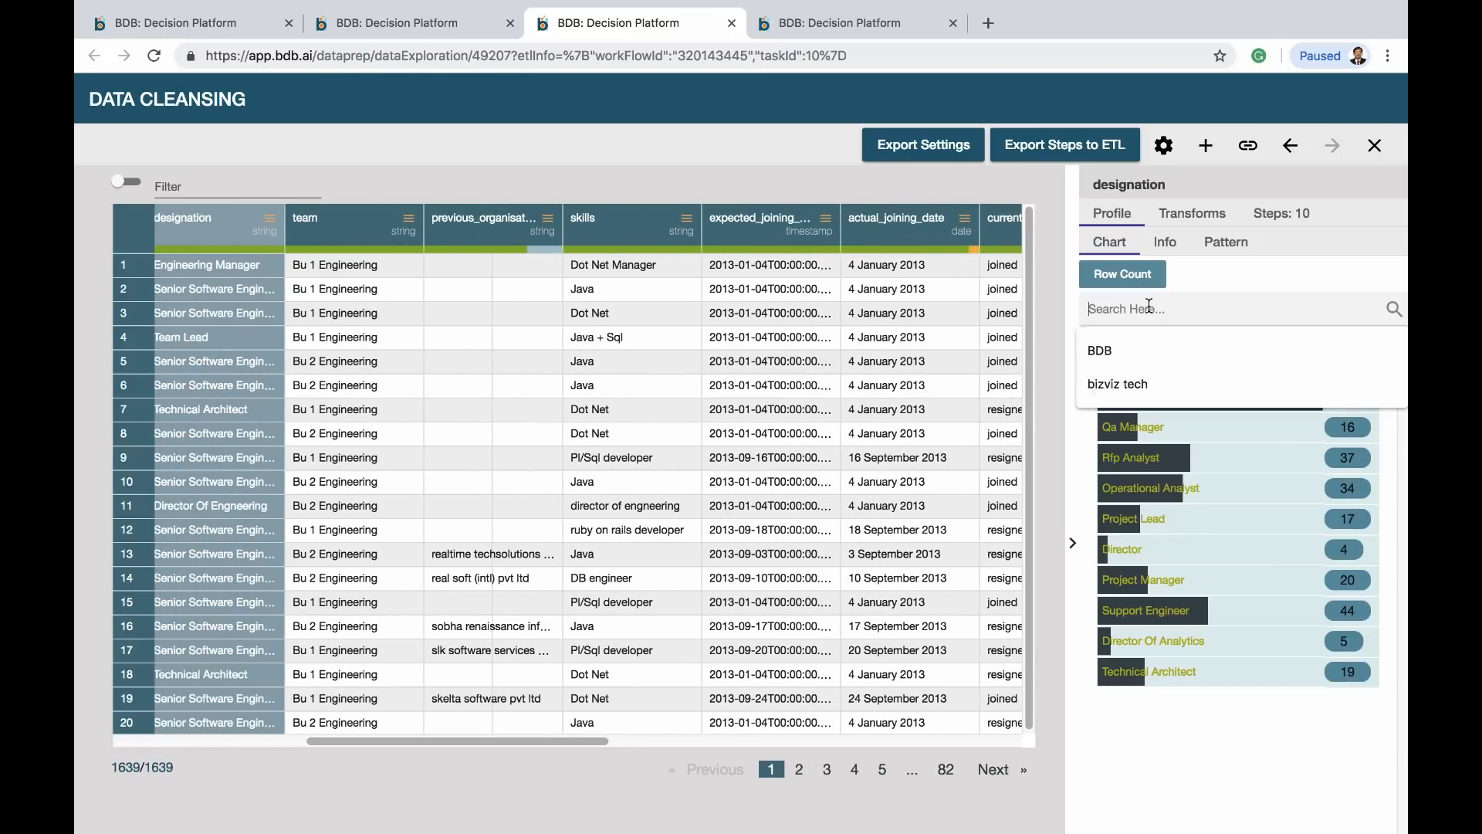
{"action": "type", "text": "Directors"}
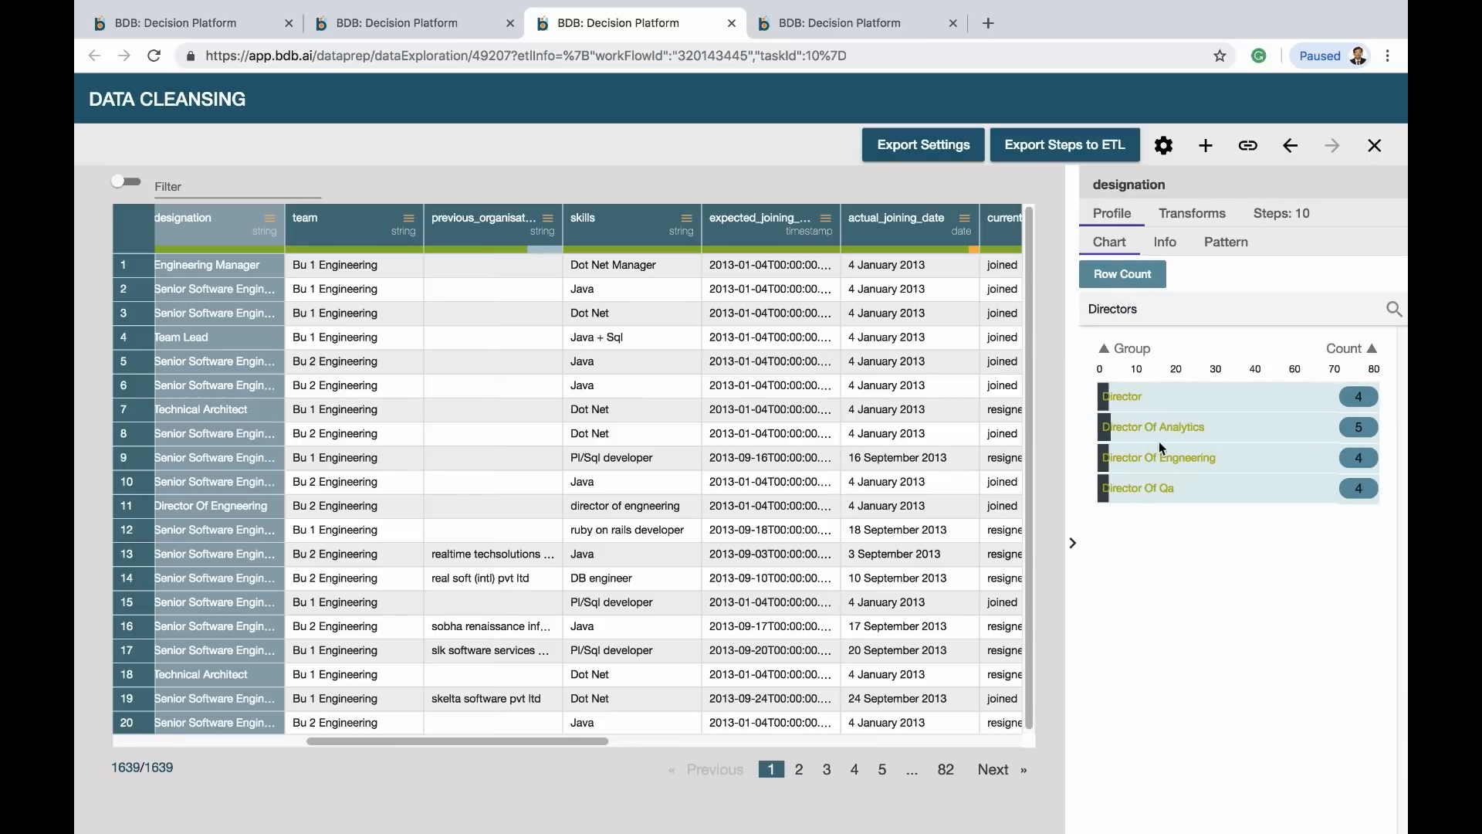
{"action": "left_click", "coordinate": [1135, 396]}
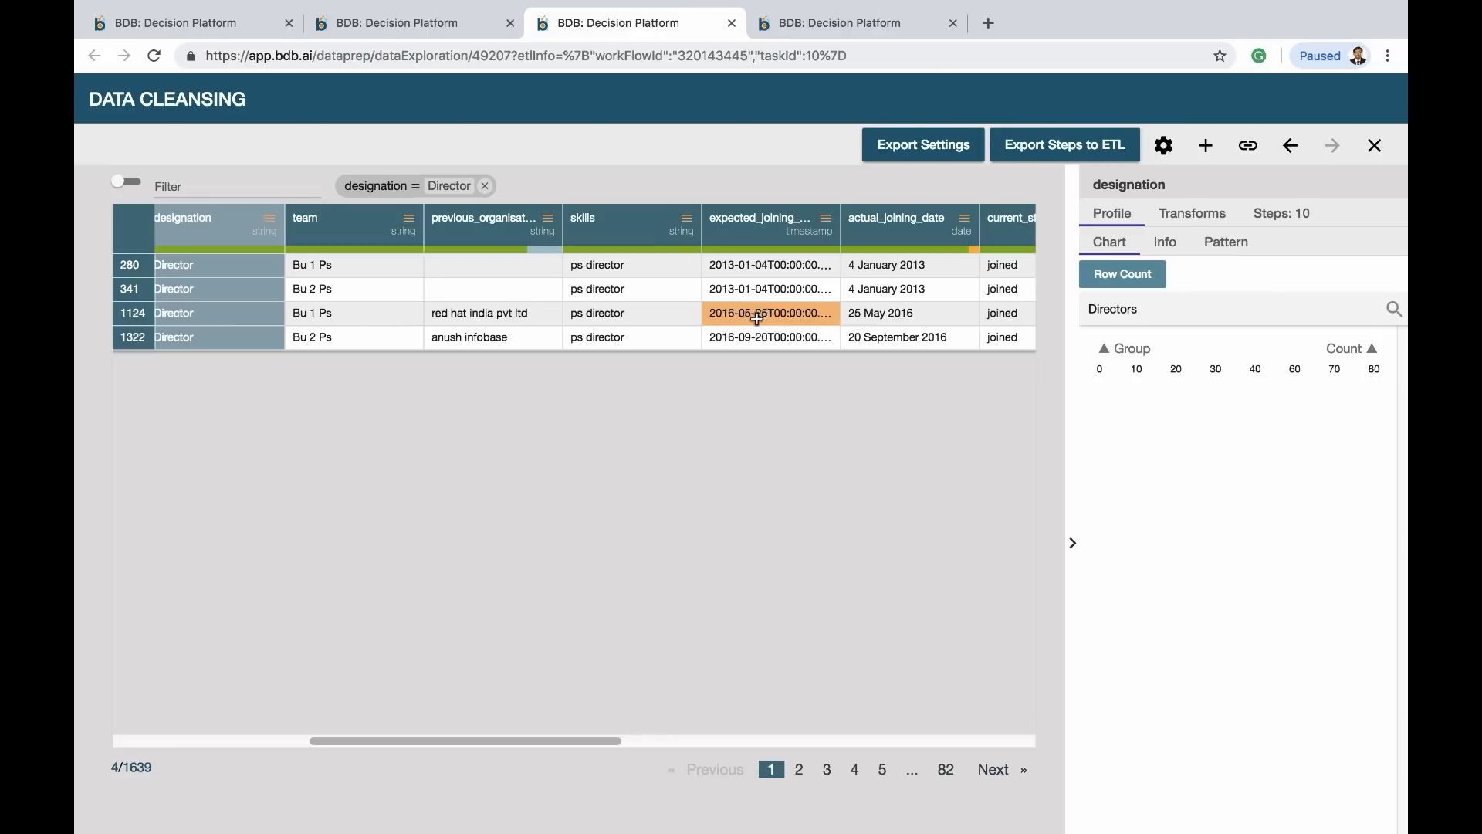
Select the experience column and browse its profile and column-level transforms
{"action": "left_click_drag", "start_coordinate": [605, 741], "coordinate": [770, 741]}
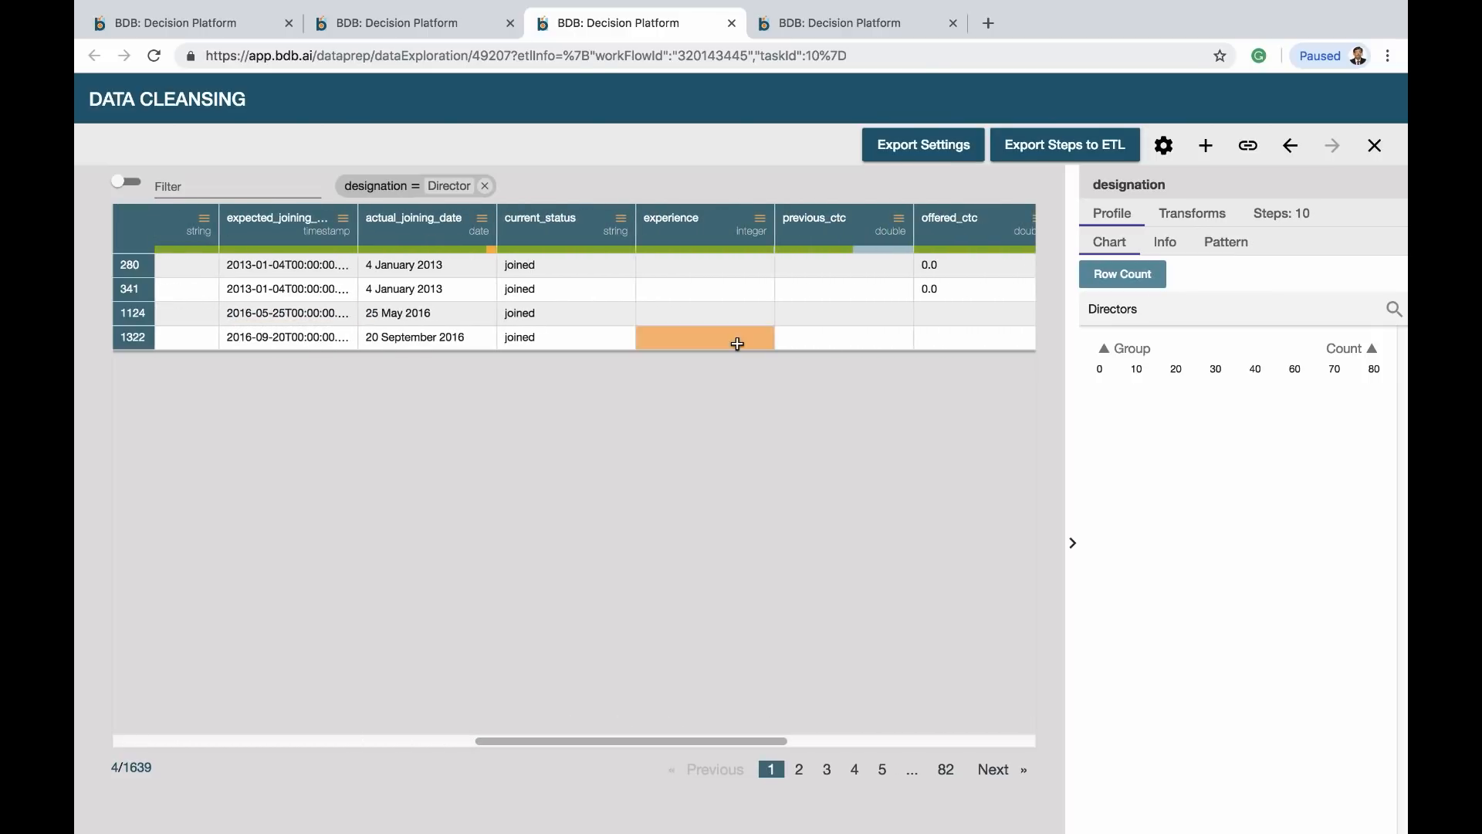
{"action": "left_click", "coordinate": [673, 270]}
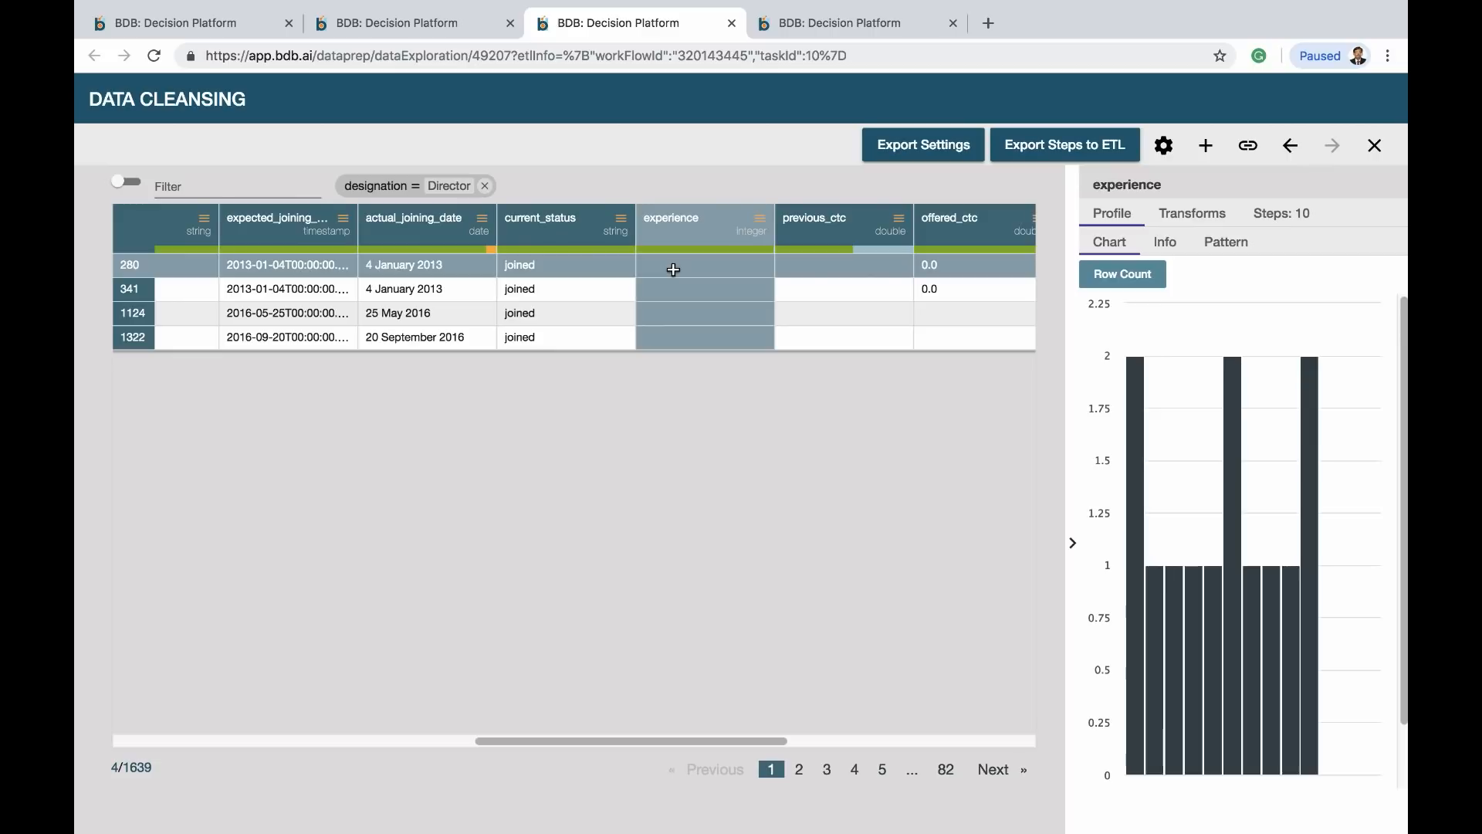
{"action": "left_click", "coordinate": [1193, 216]}
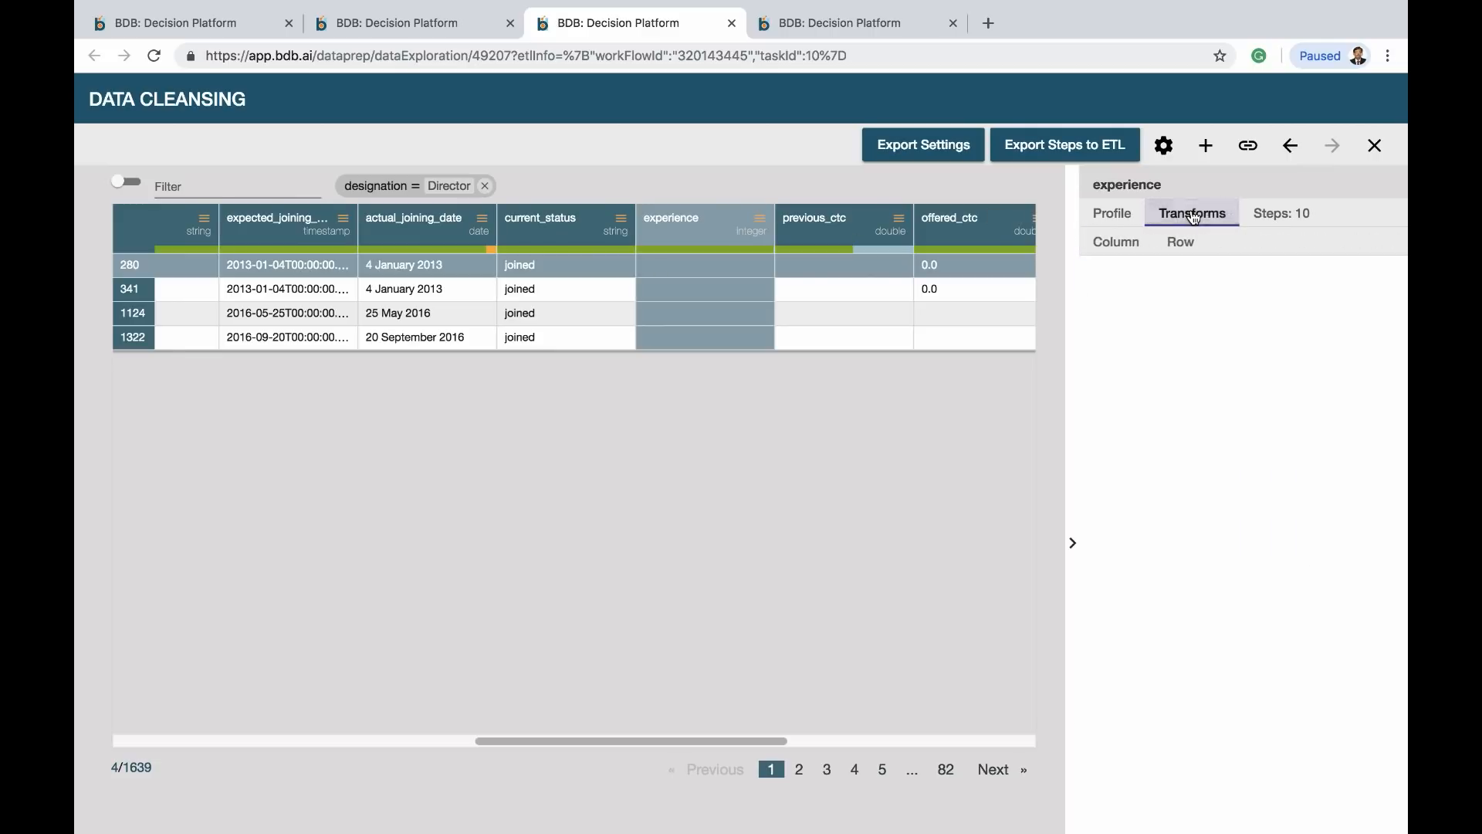
{"action": "left_click", "coordinate": [1104, 214]}
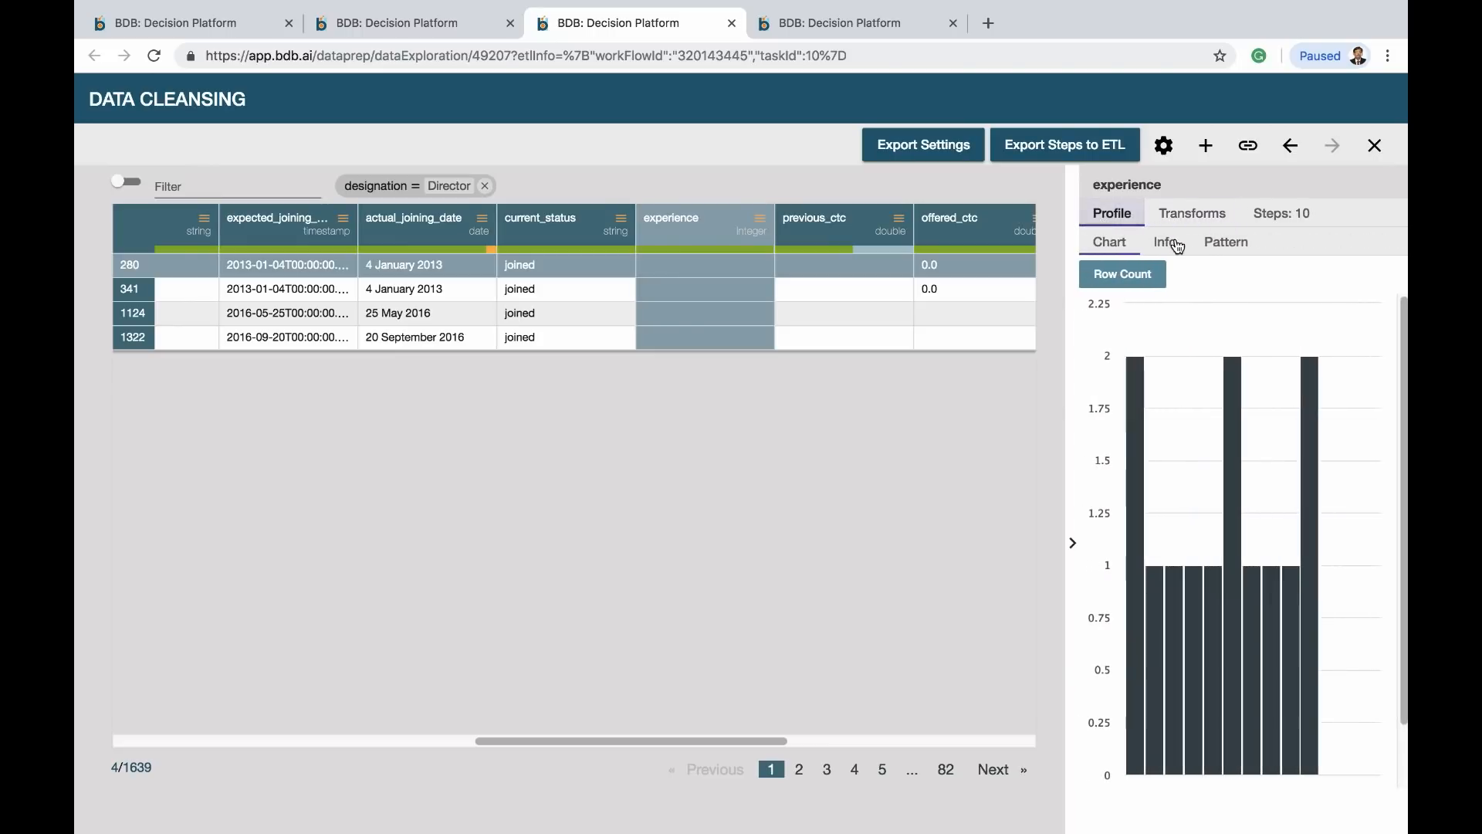
{"action": "left_click", "coordinate": [1194, 218]}
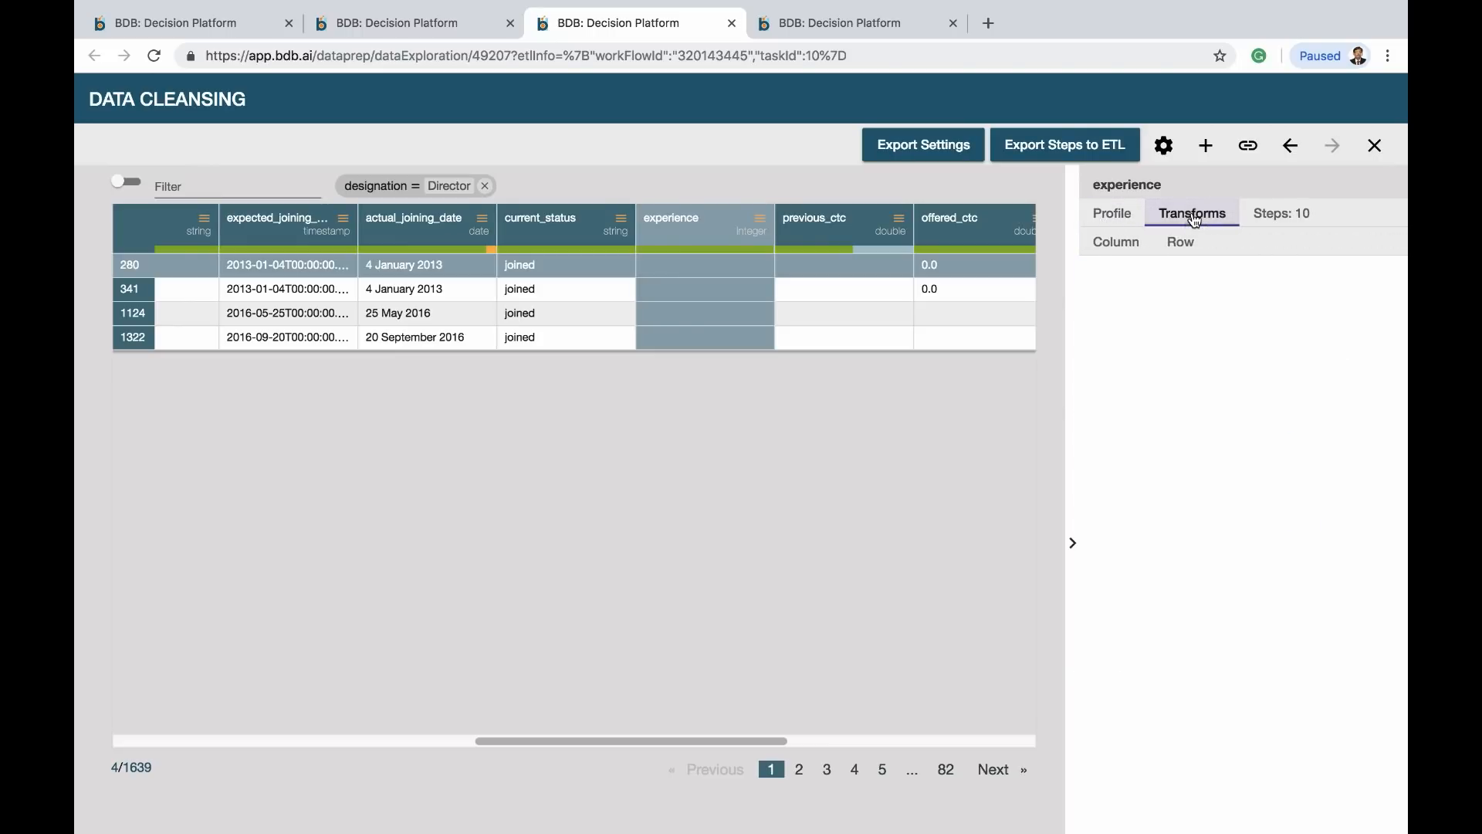
{"action": "left_click", "coordinate": [1115, 247]}
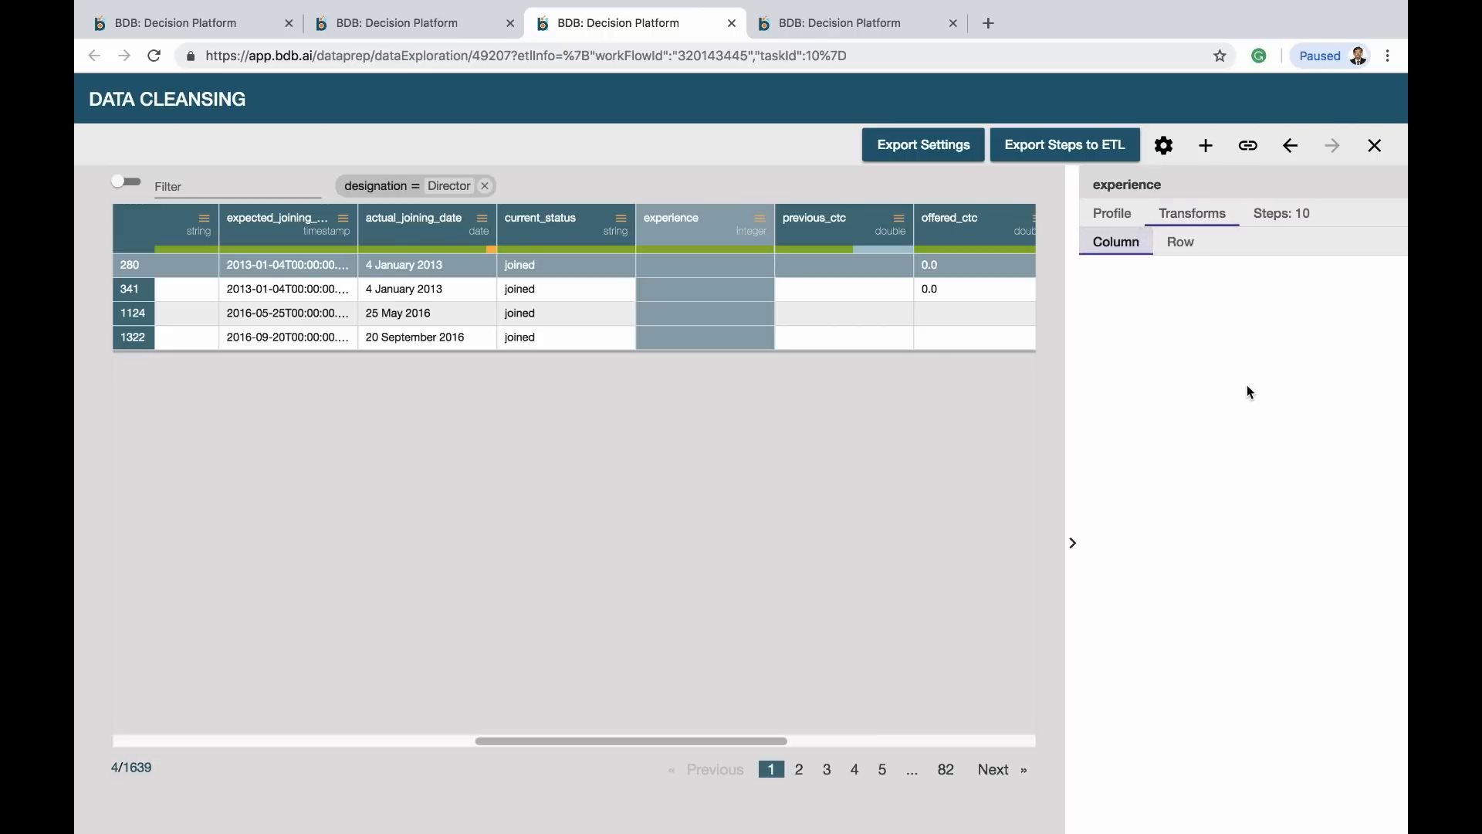
{"action": "left_click", "coordinate": [721, 267]}
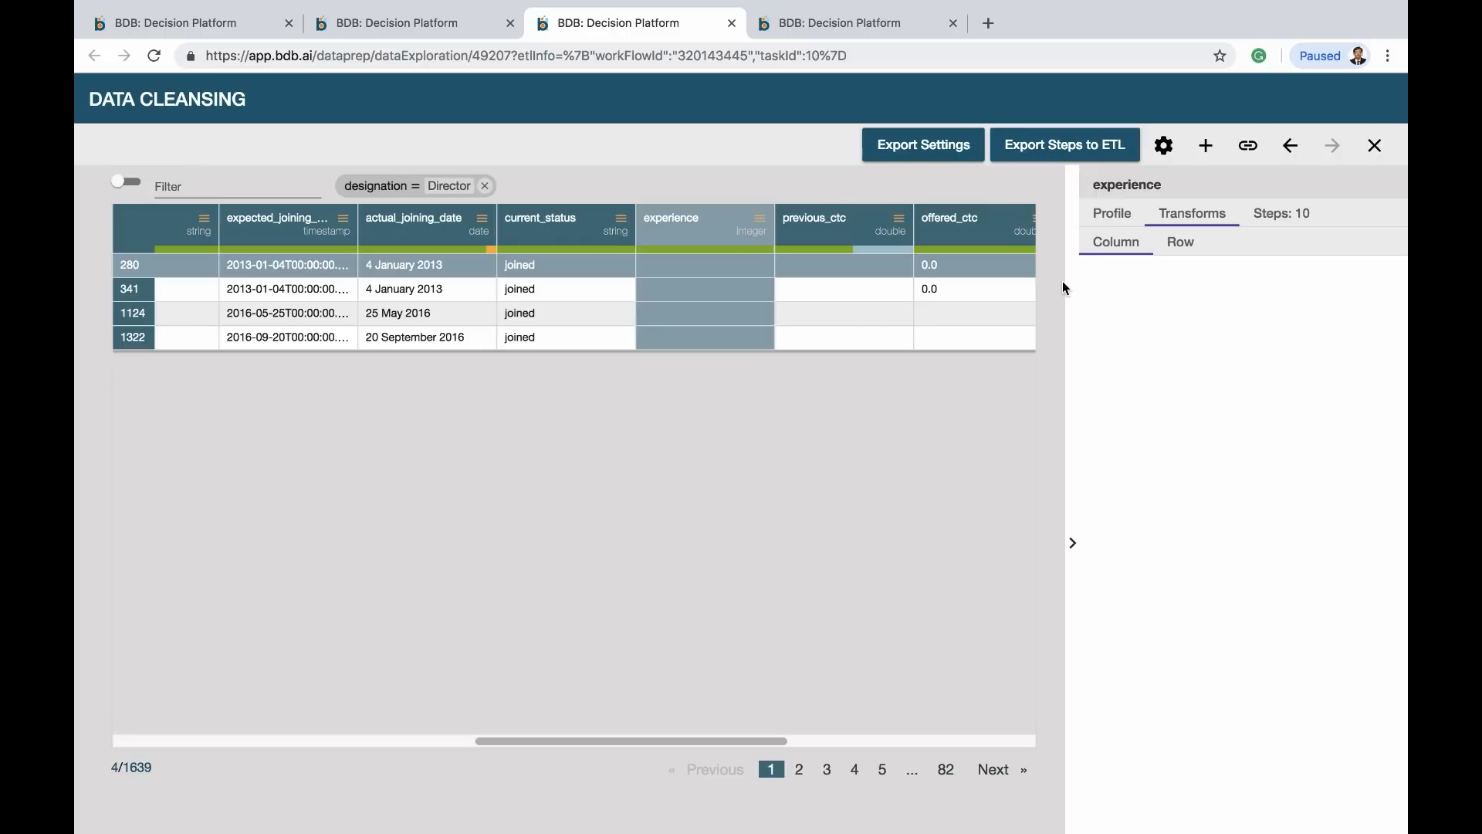
Review row-level transforms for experience, then remove the designation = Director filter
{"action": "left_click", "coordinate": [1119, 214]}
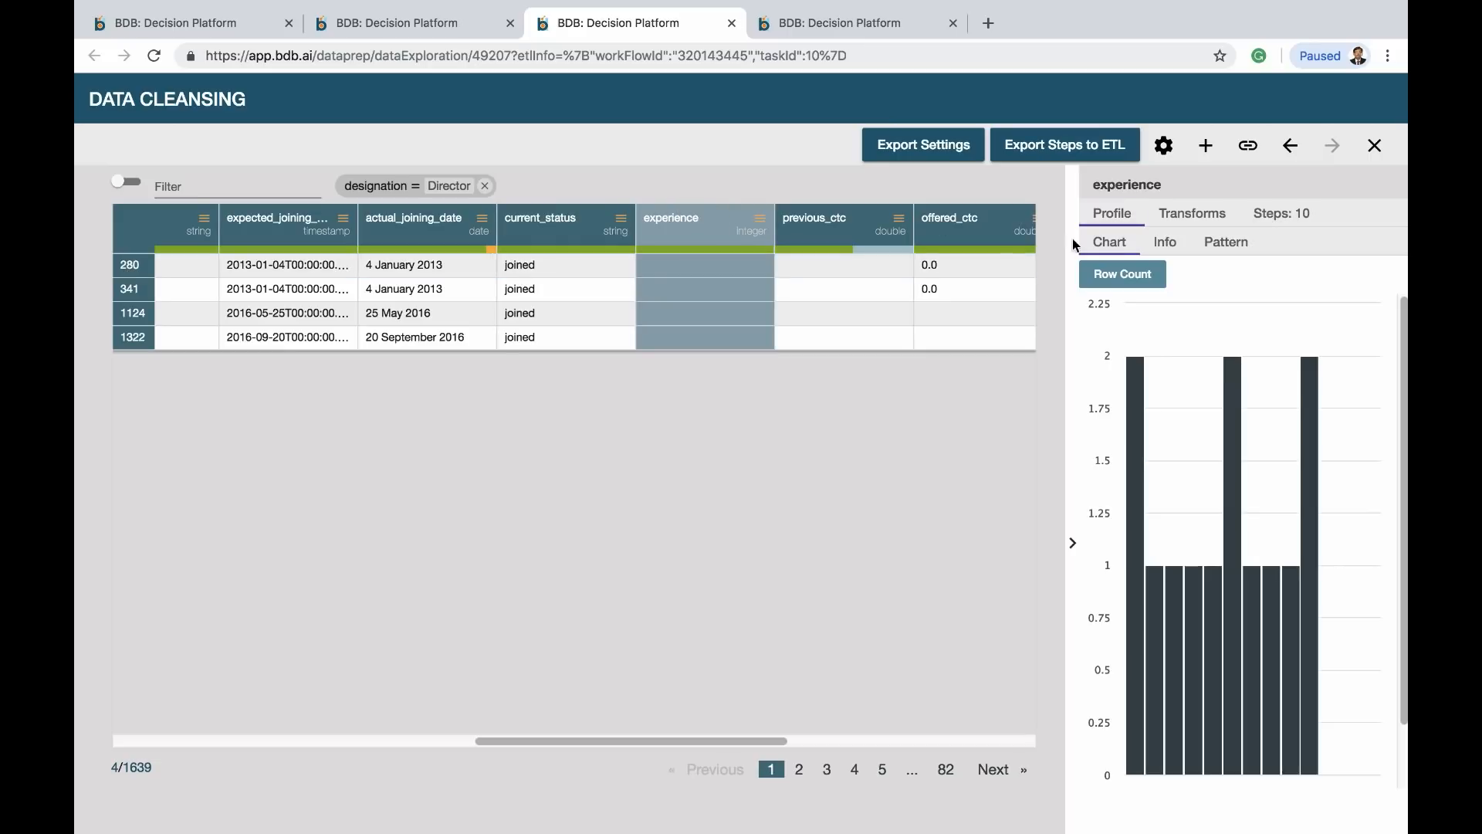
{"action": "left_click", "coordinate": [1181, 224]}
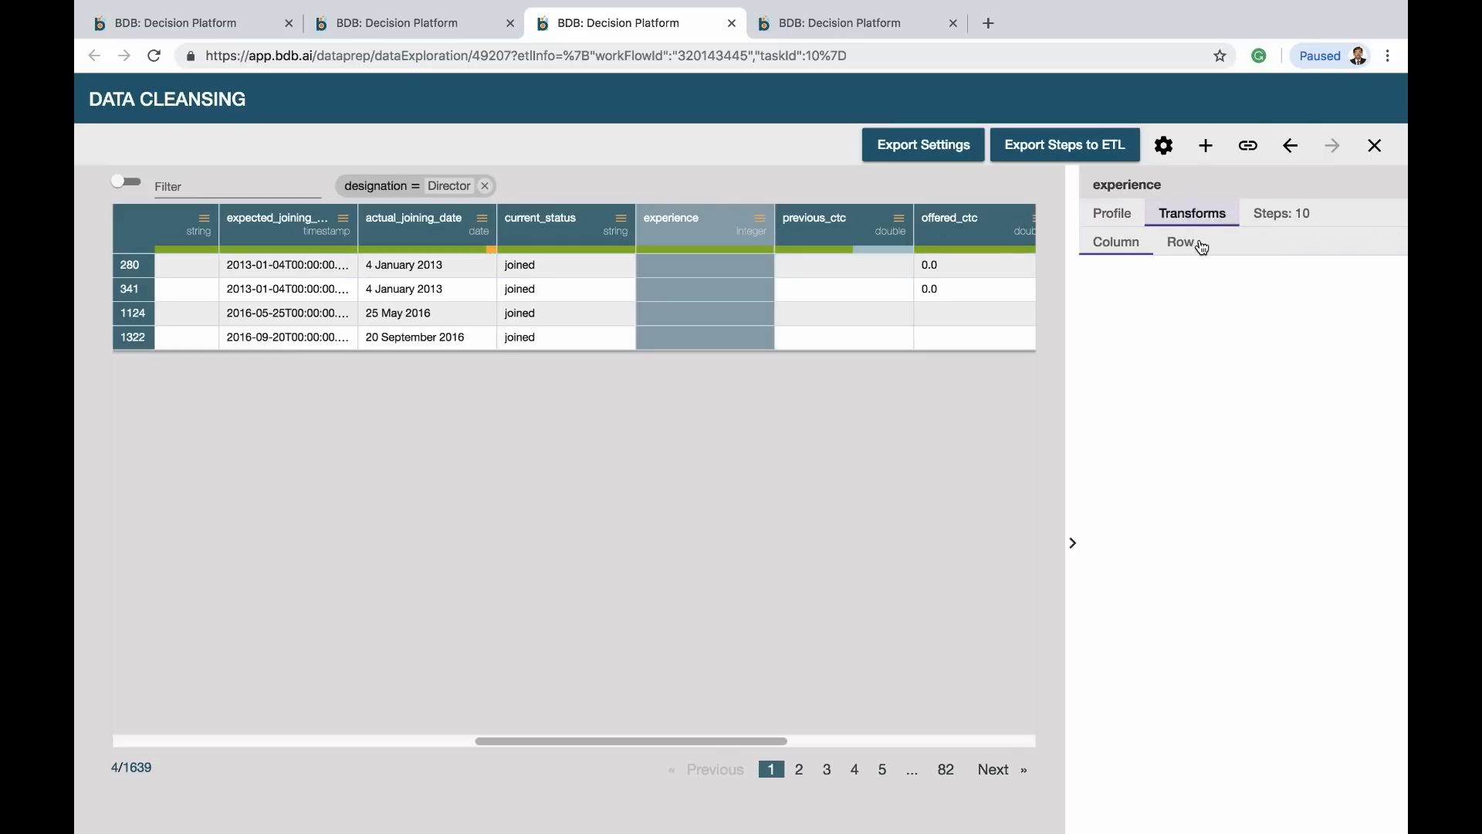
{"action": "left_click", "coordinate": [1197, 244]}
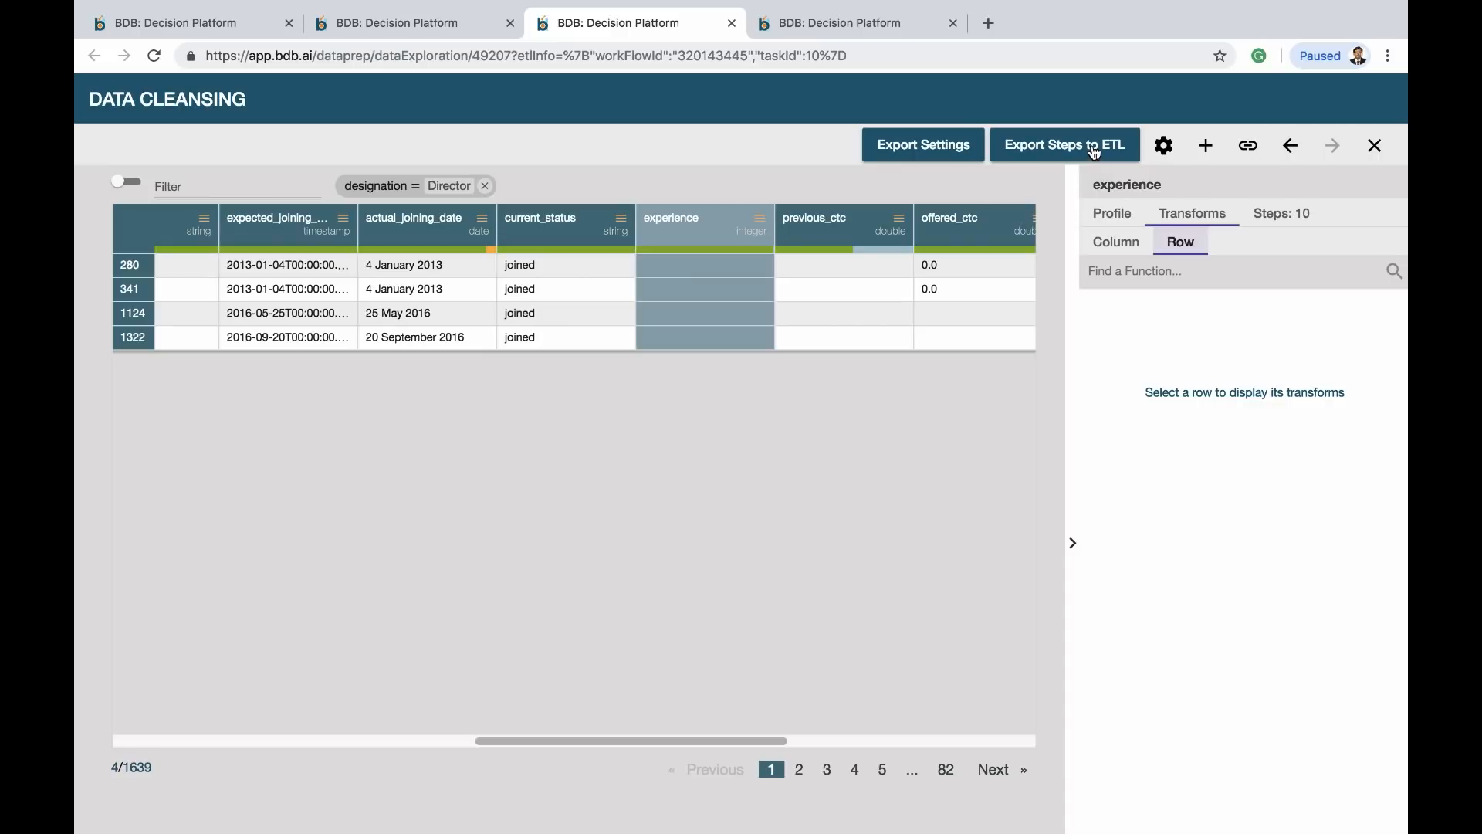
{"action": "left_click", "coordinate": [1110, 214]}
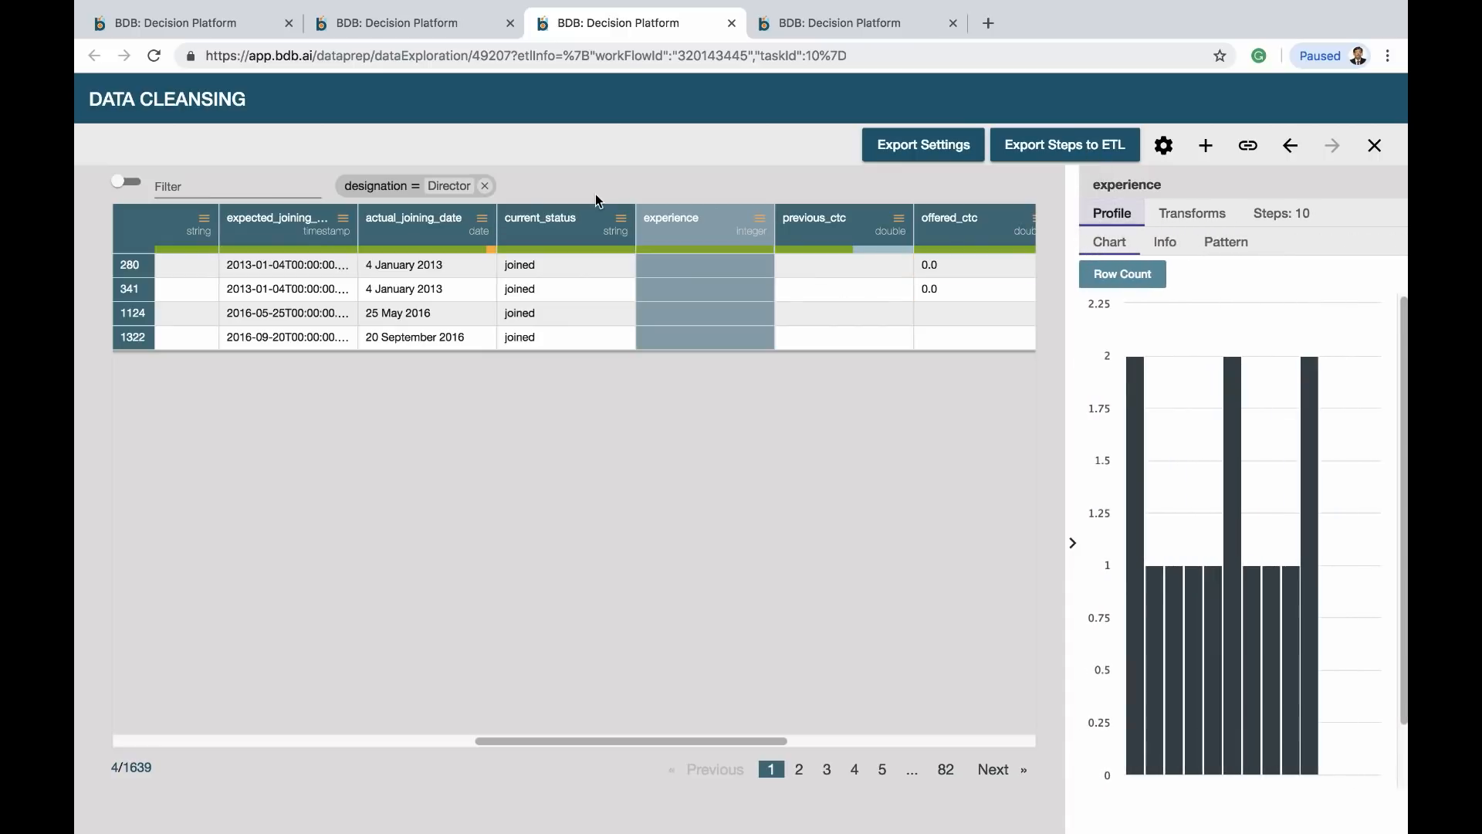
{"action": "left_click", "coordinate": [486, 187]}
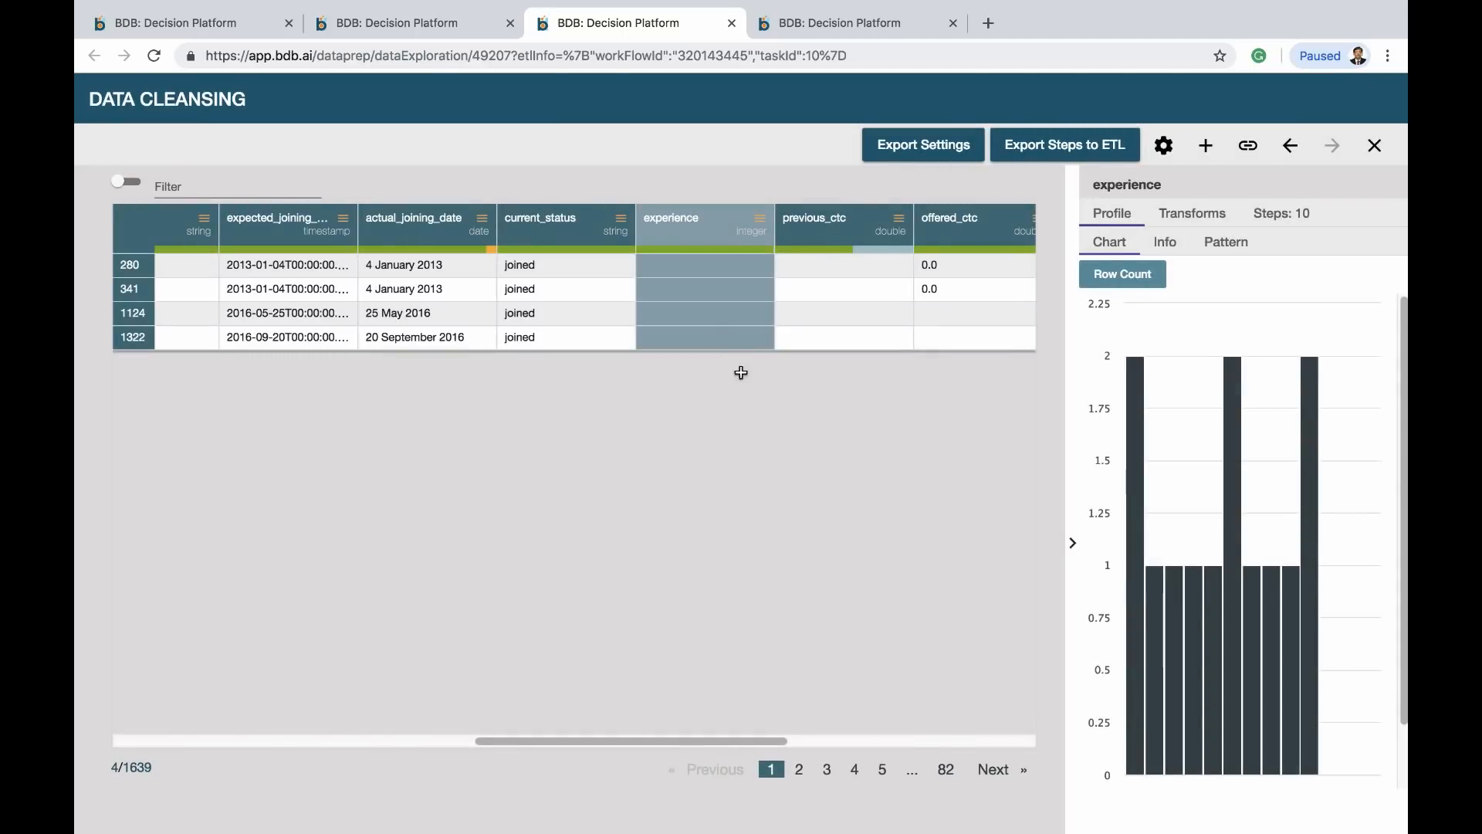
{"action": "scroll", "coordinate": [673, 279], "scroll_direction": "down", "scroll_amount": 1}
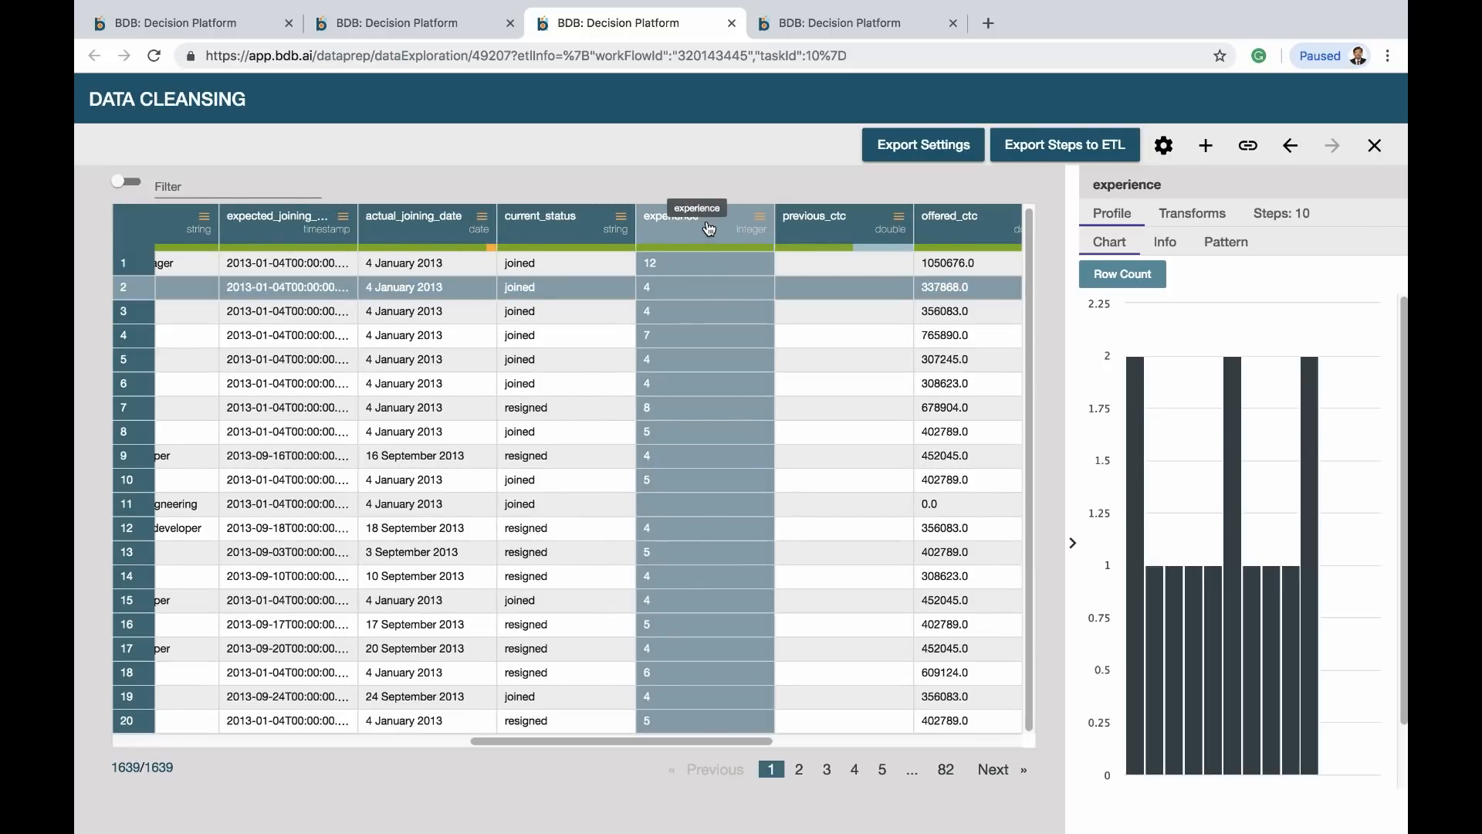
Clear the transform search and inspect the Fill cells with value options for experience
{"action": "left_click", "coordinate": [1193, 215]}
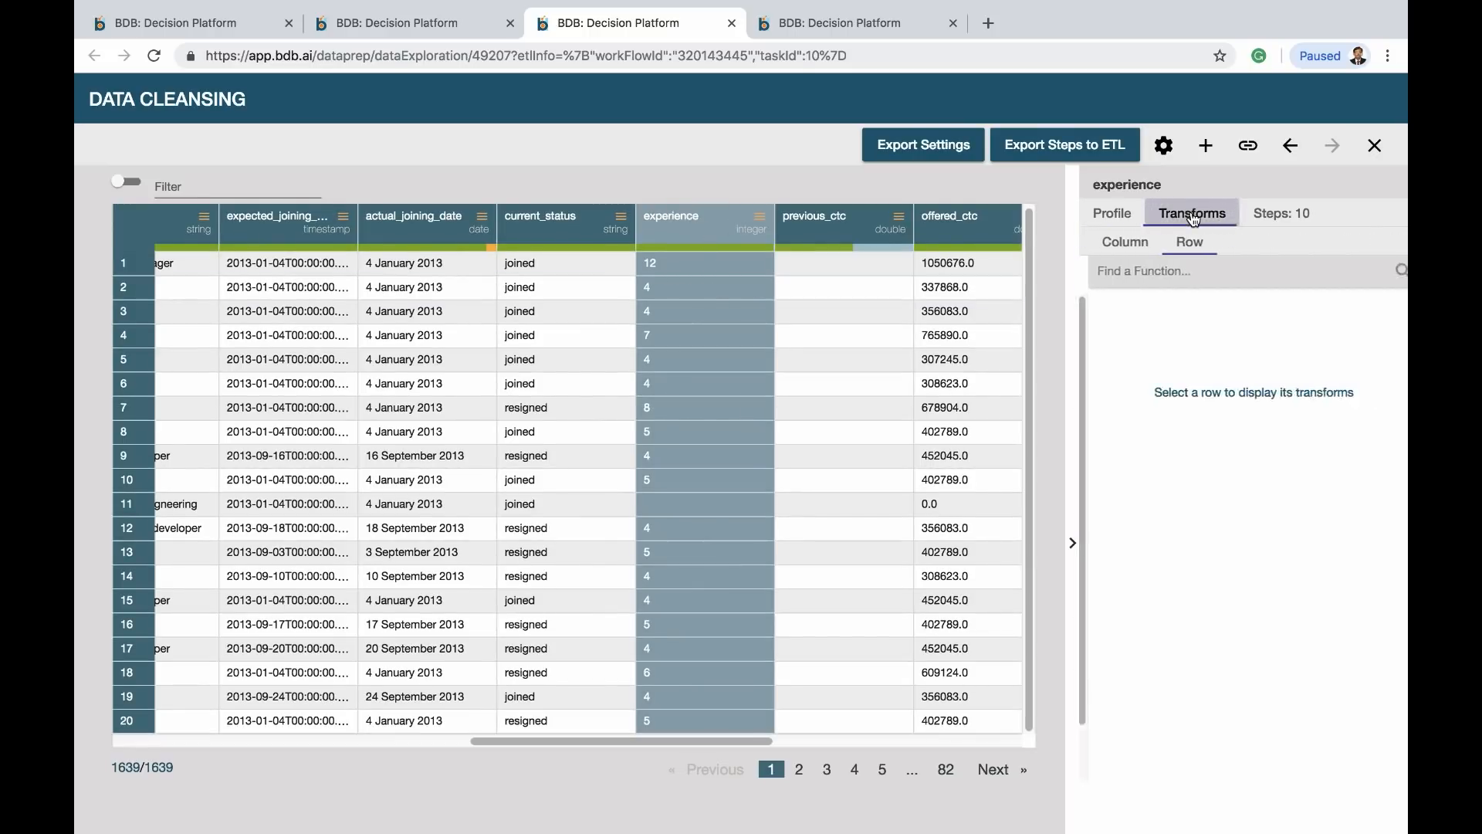
{"action": "left_click", "coordinate": [1102, 244]}
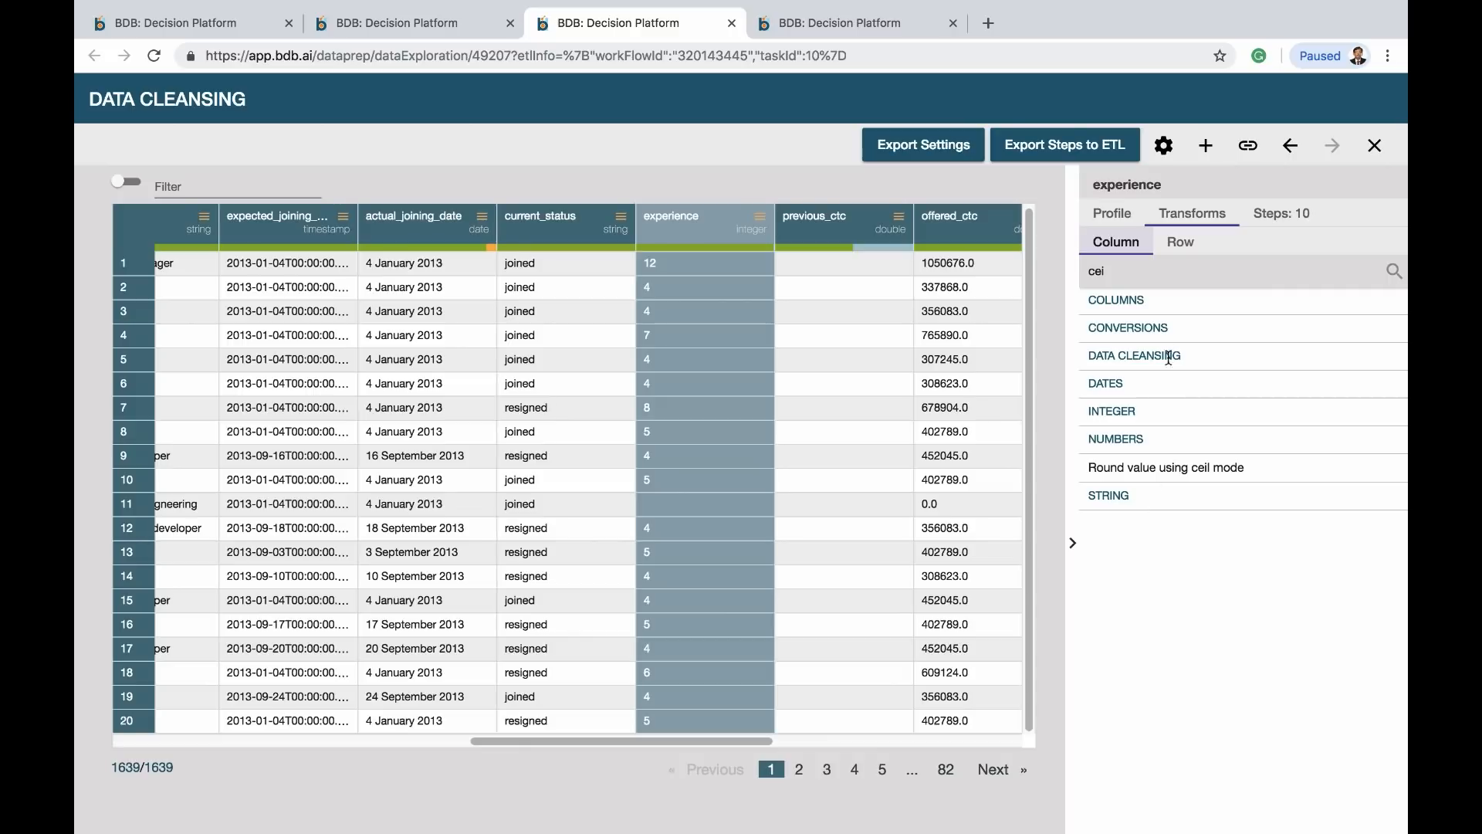
{"action": "left_click_drag", "start_coordinate": [1116, 272], "coordinate": [1040, 271]}
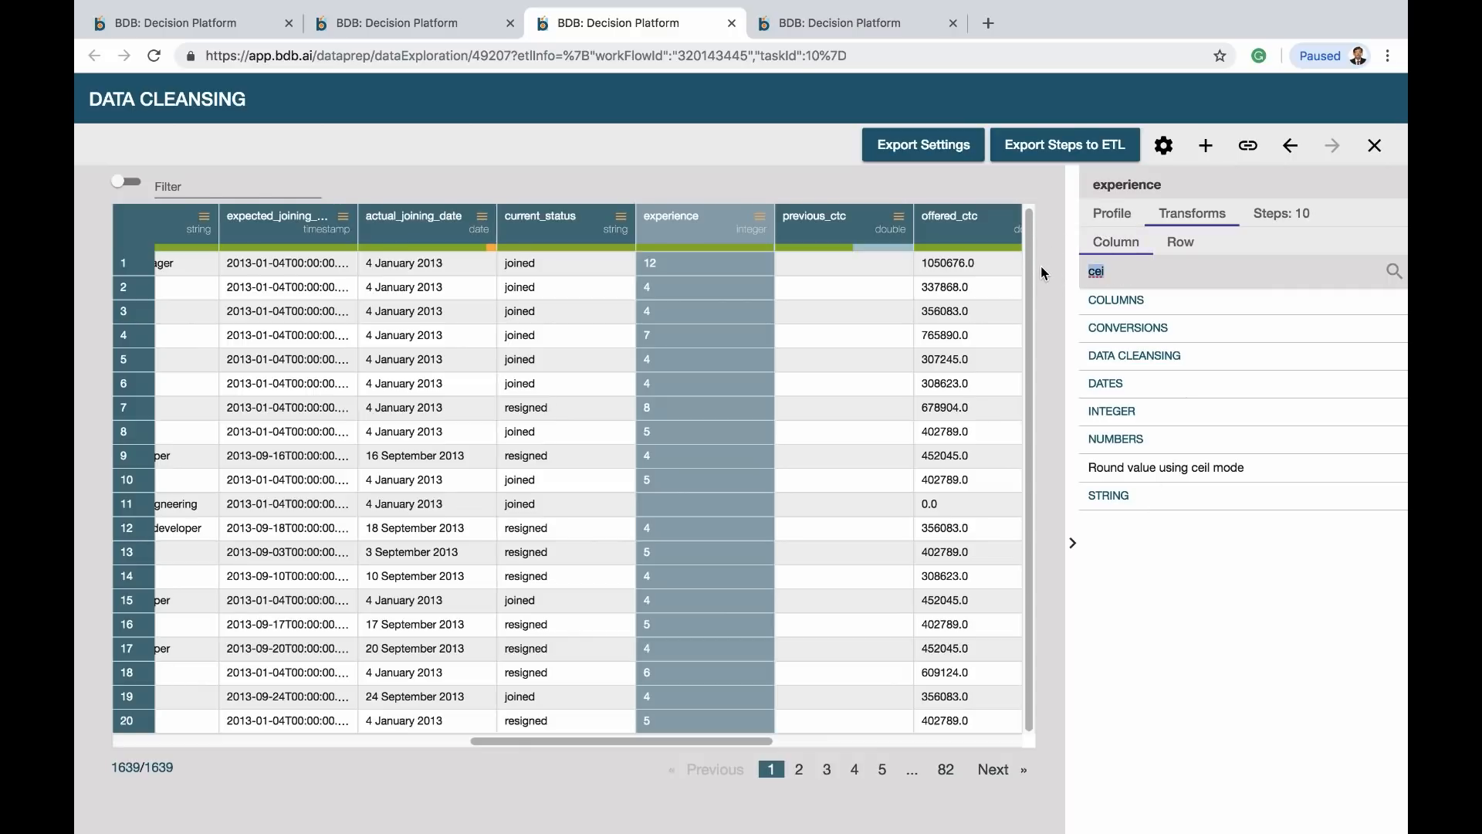
{"action": "key", "text": "BackSpace"}
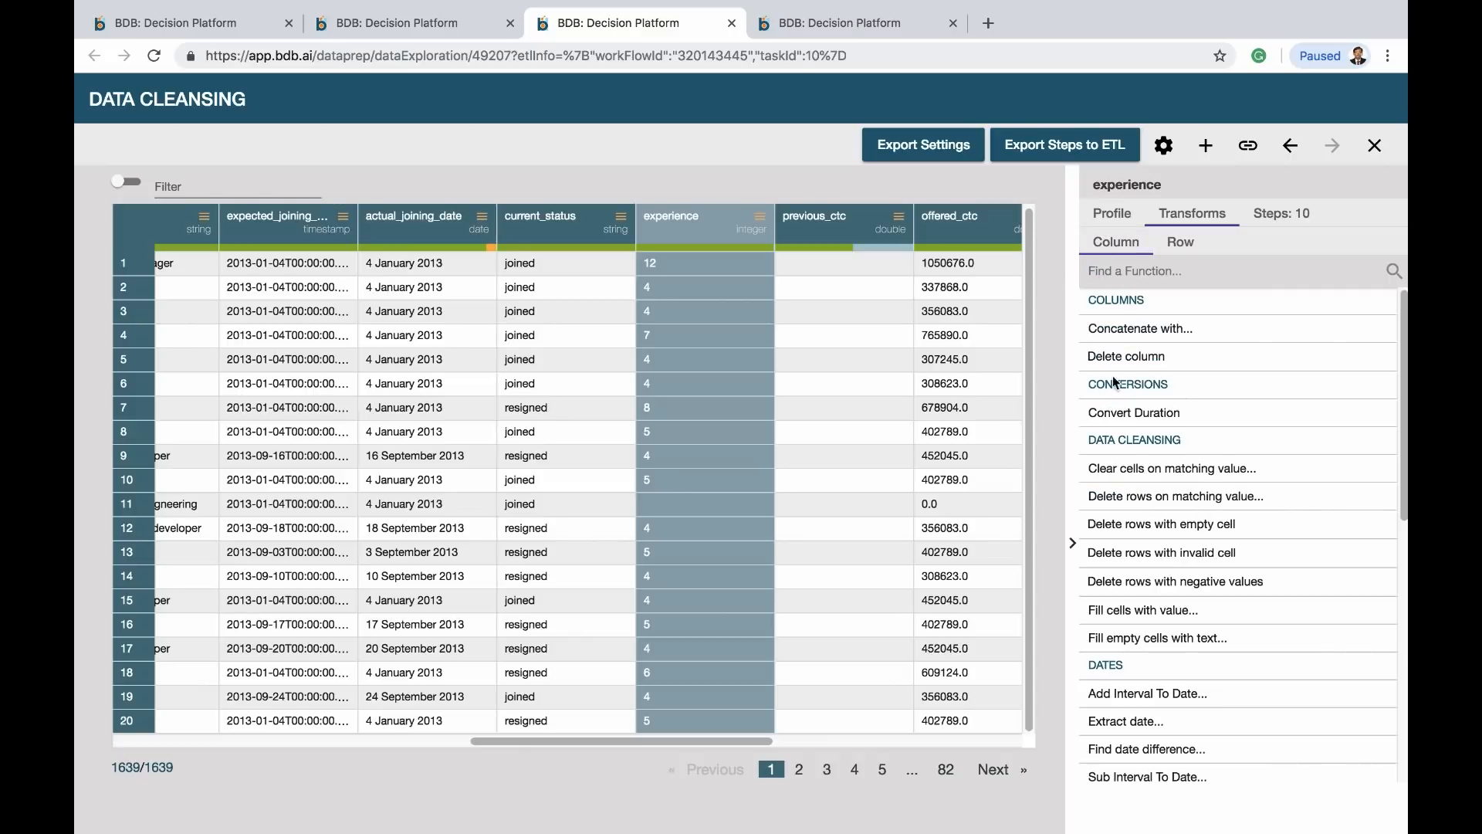
{"action": "left_click", "coordinate": [1176, 615]}
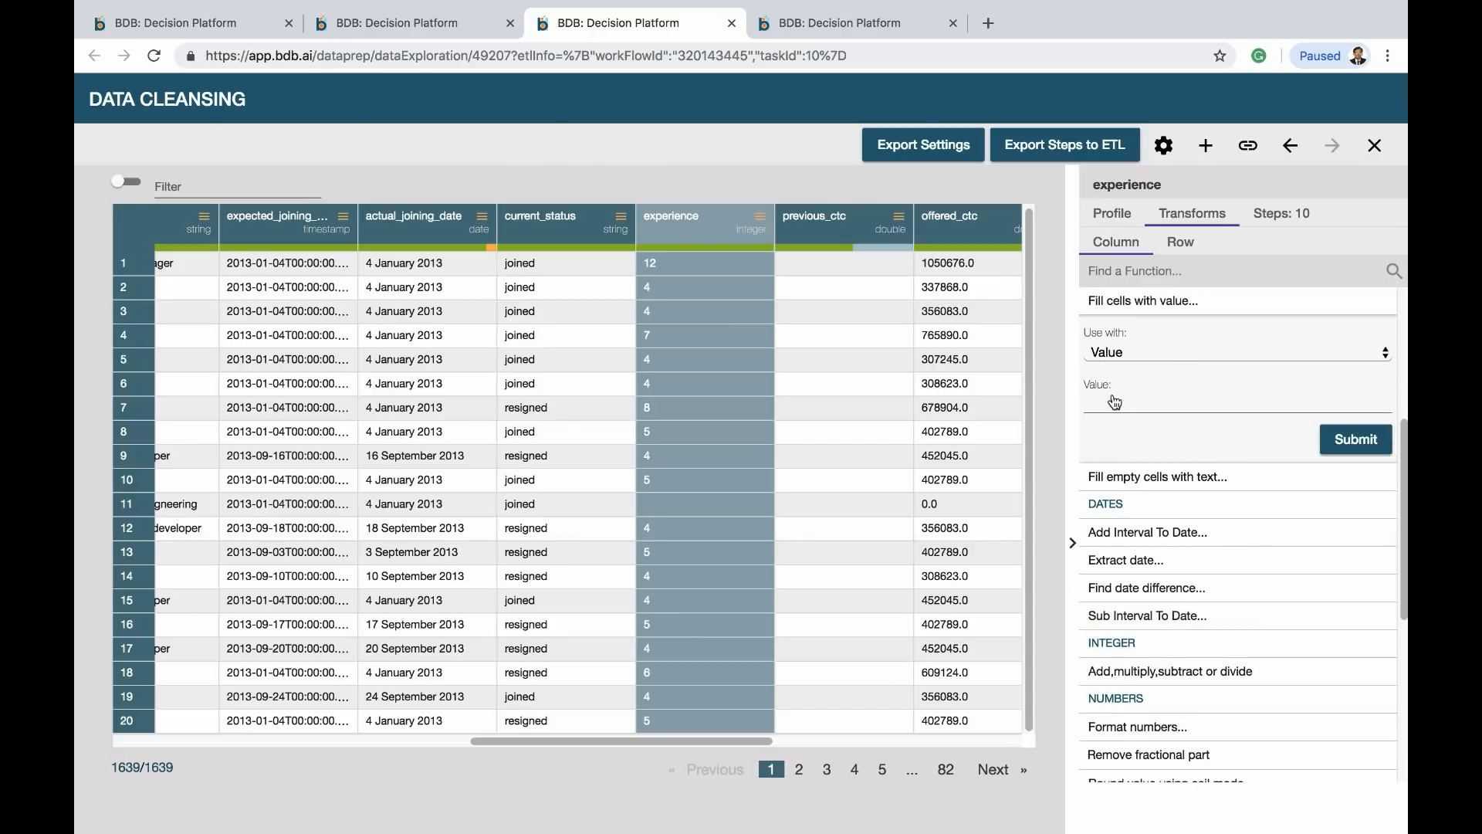
{"action": "left_click", "coordinate": [1177, 352]}
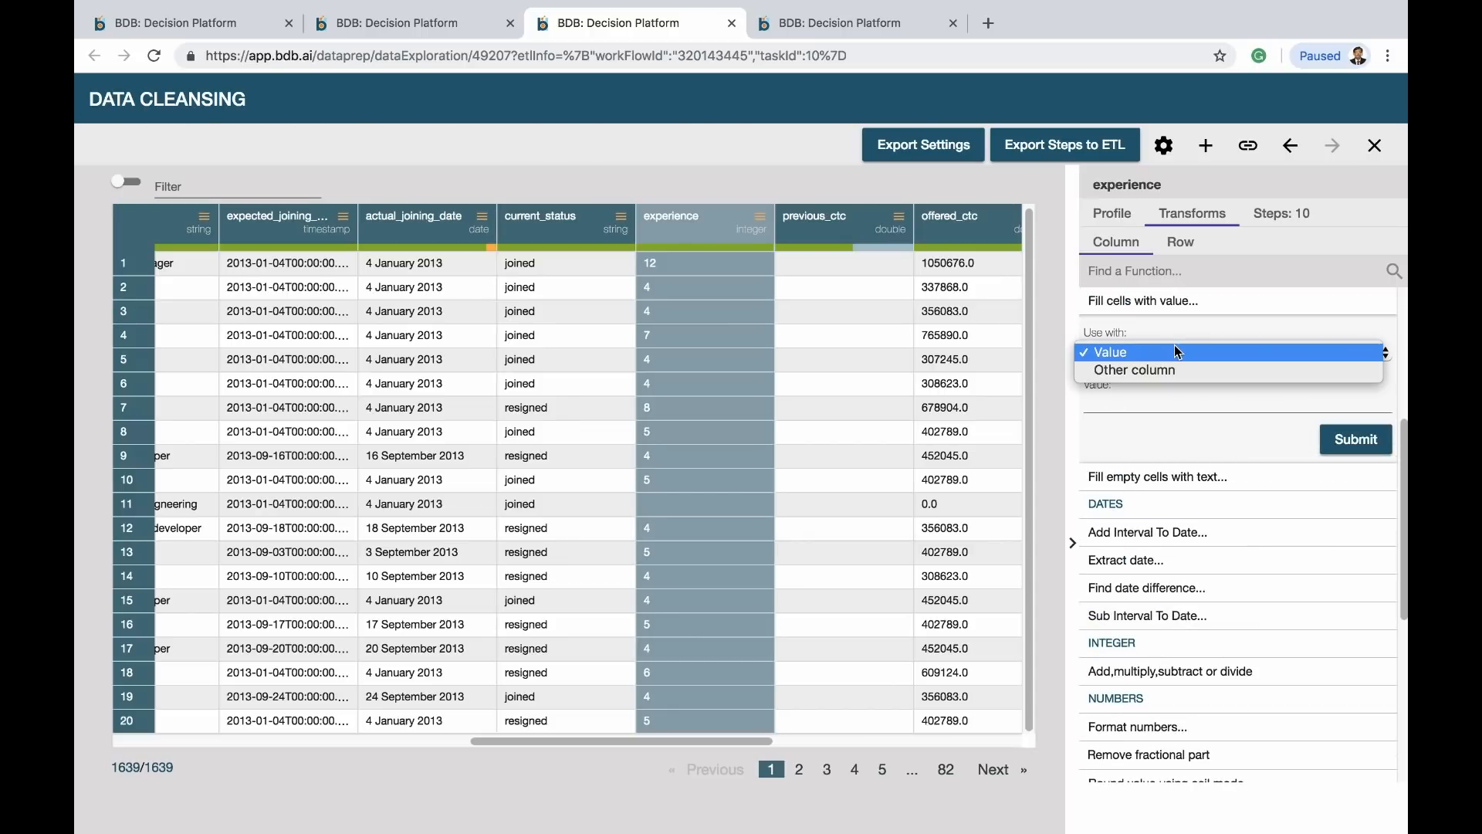
{"action": "left_click", "coordinate": [1176, 352]}
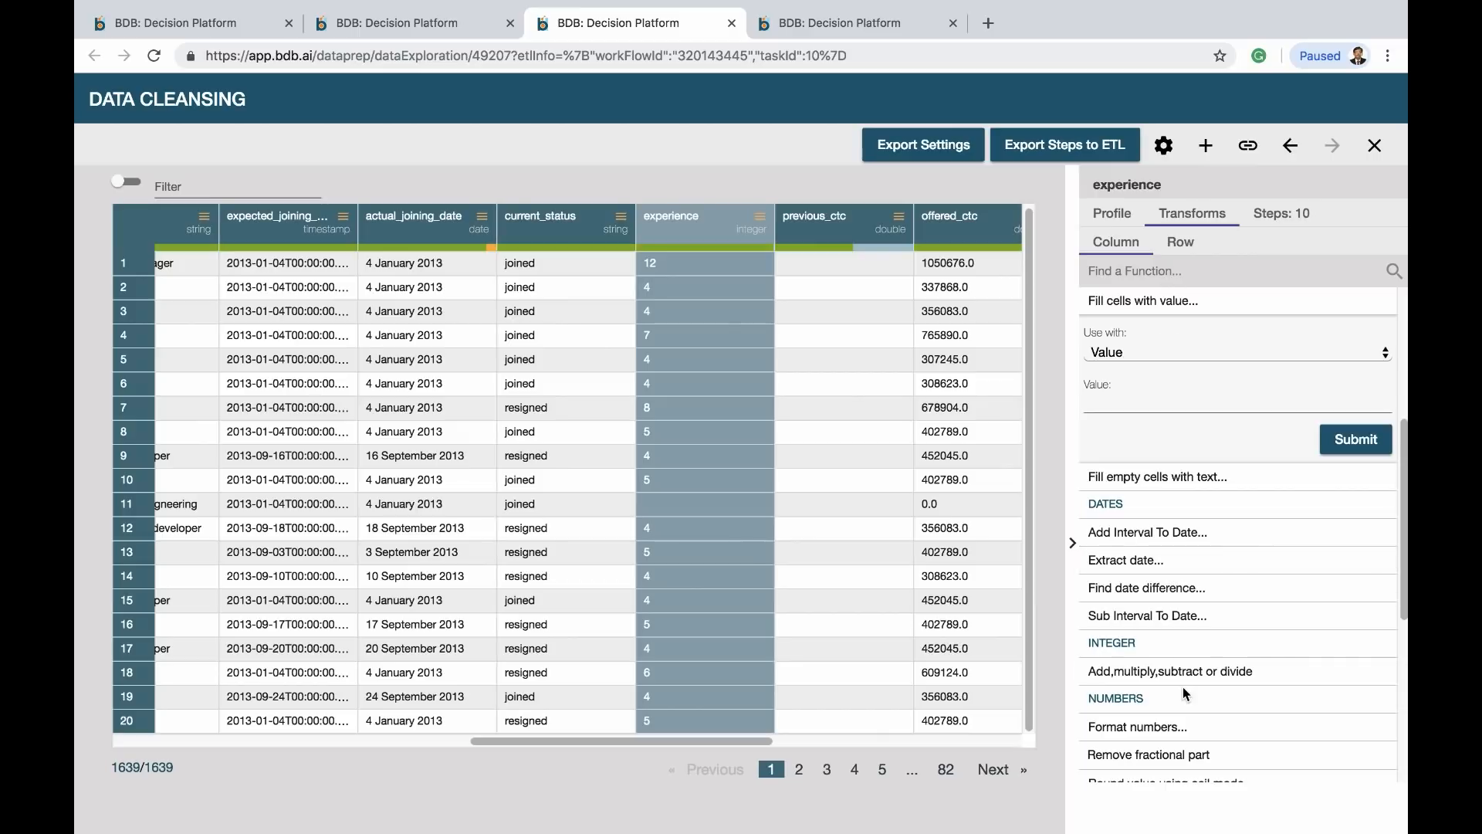
{"action": "scroll", "coordinate": [1179, 586], "scroll_direction": "down", "scroll_amount": 5}
{"action": "scroll", "coordinate": [1186, 694], "scroll_direction": "down", "scroll_amount": 3}
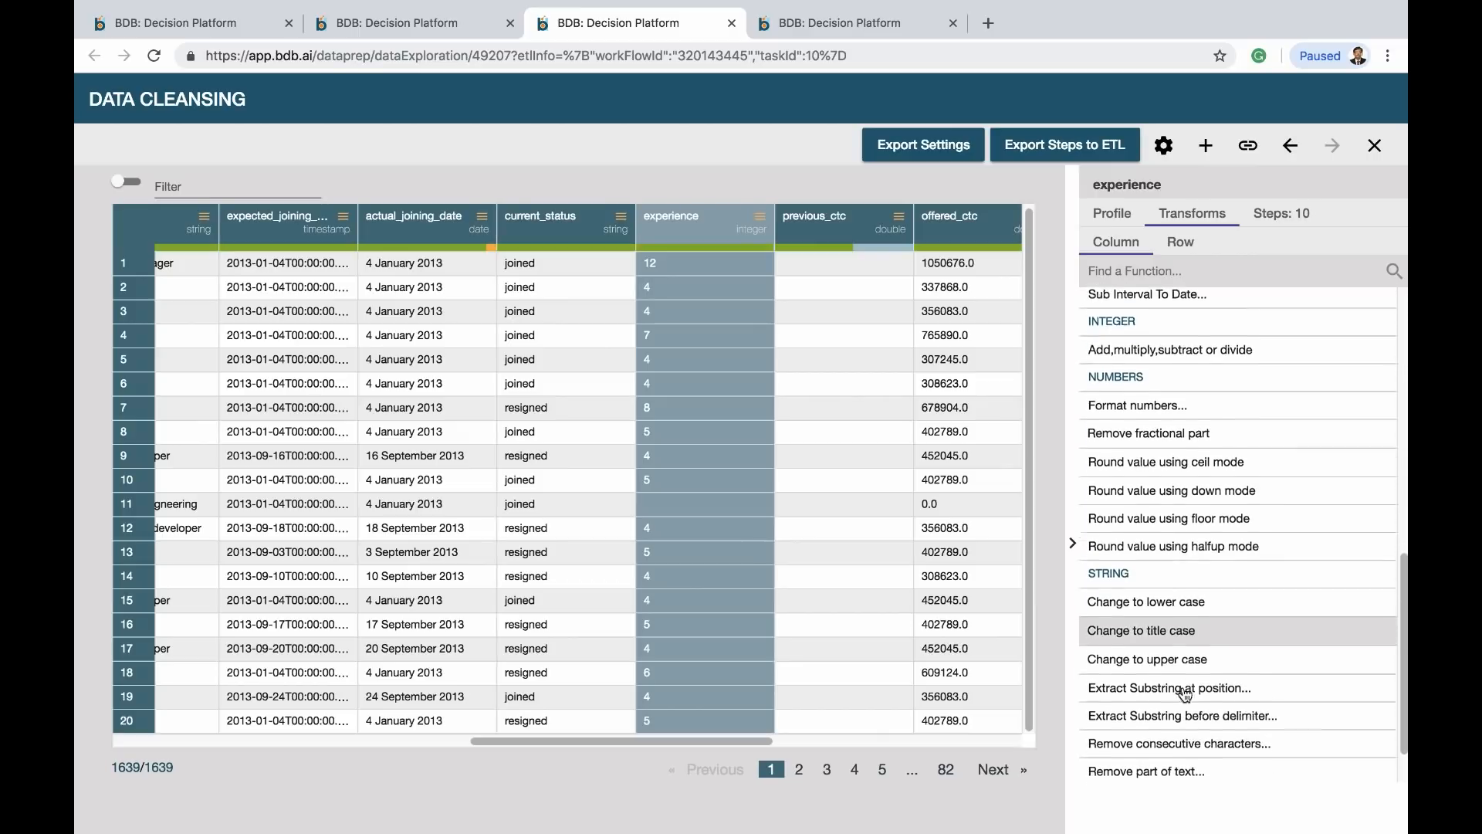
{"action": "scroll", "coordinate": [1186, 694], "scroll_direction": "up", "scroll_amount": 10}
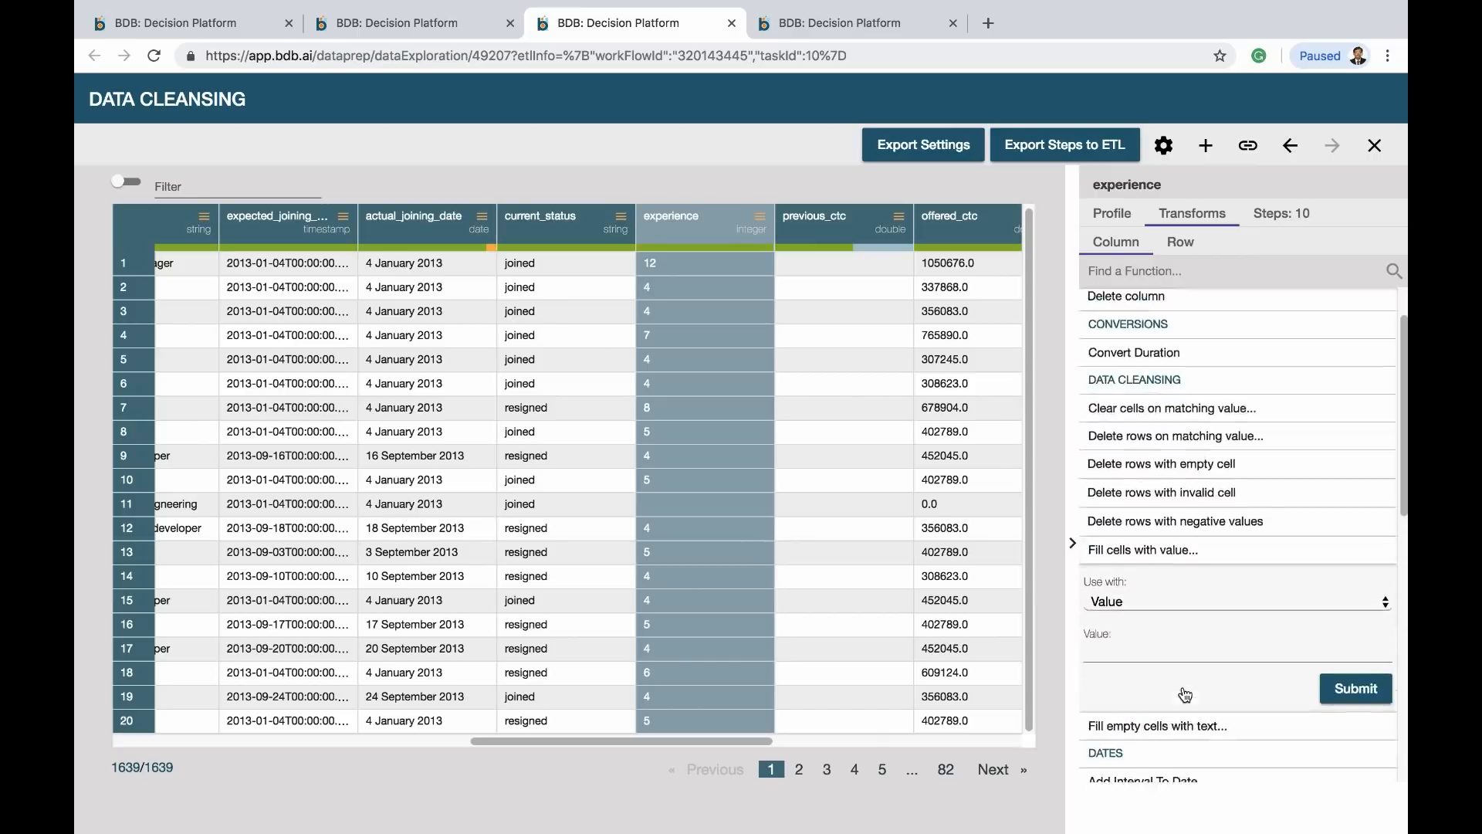
Fill empty experience cells with the value 20 using the fill transform
{"action": "left_click", "coordinate": [1167, 274]}
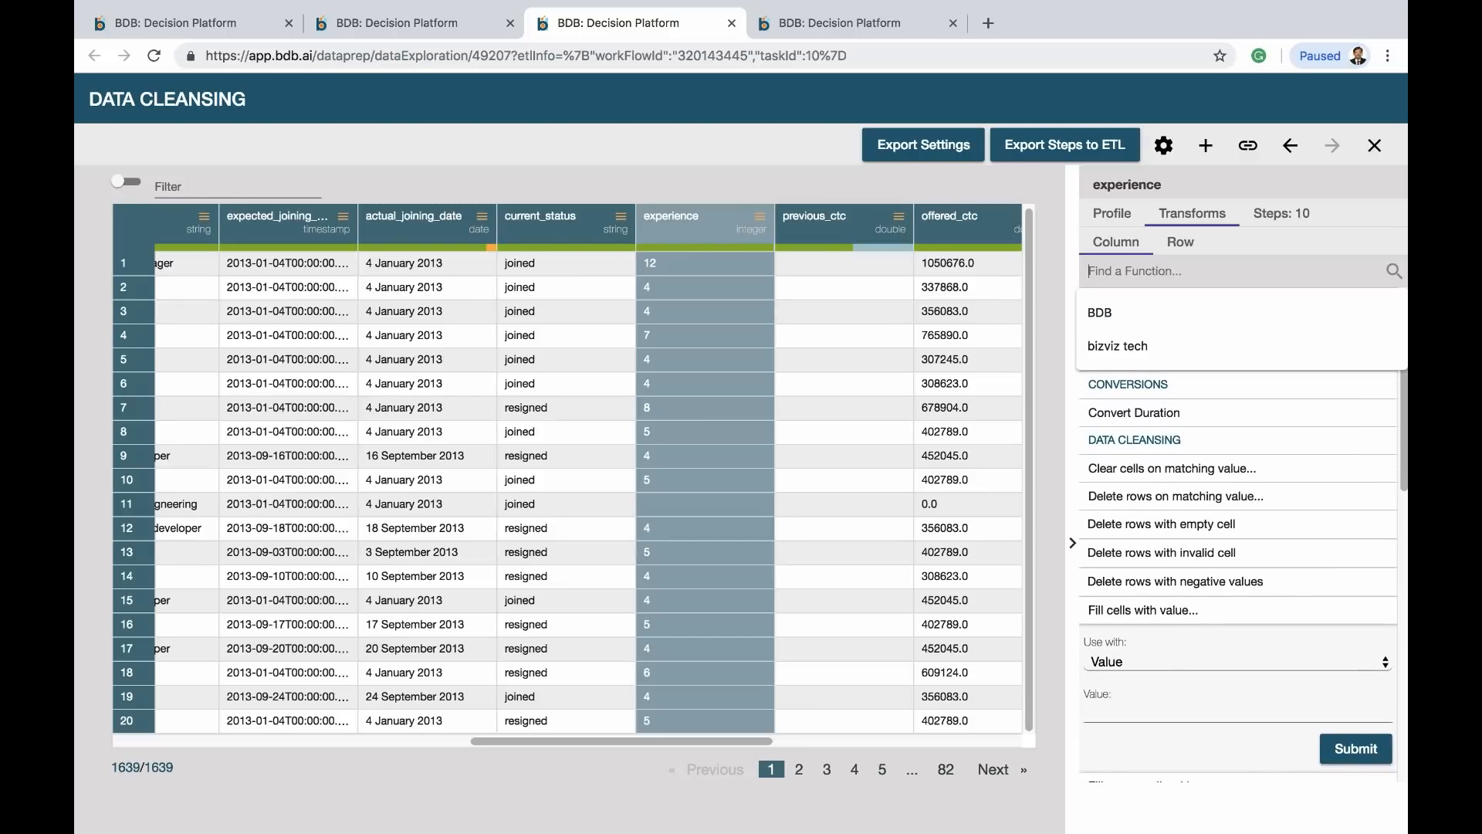
{"action": "type", "text": "fill"}
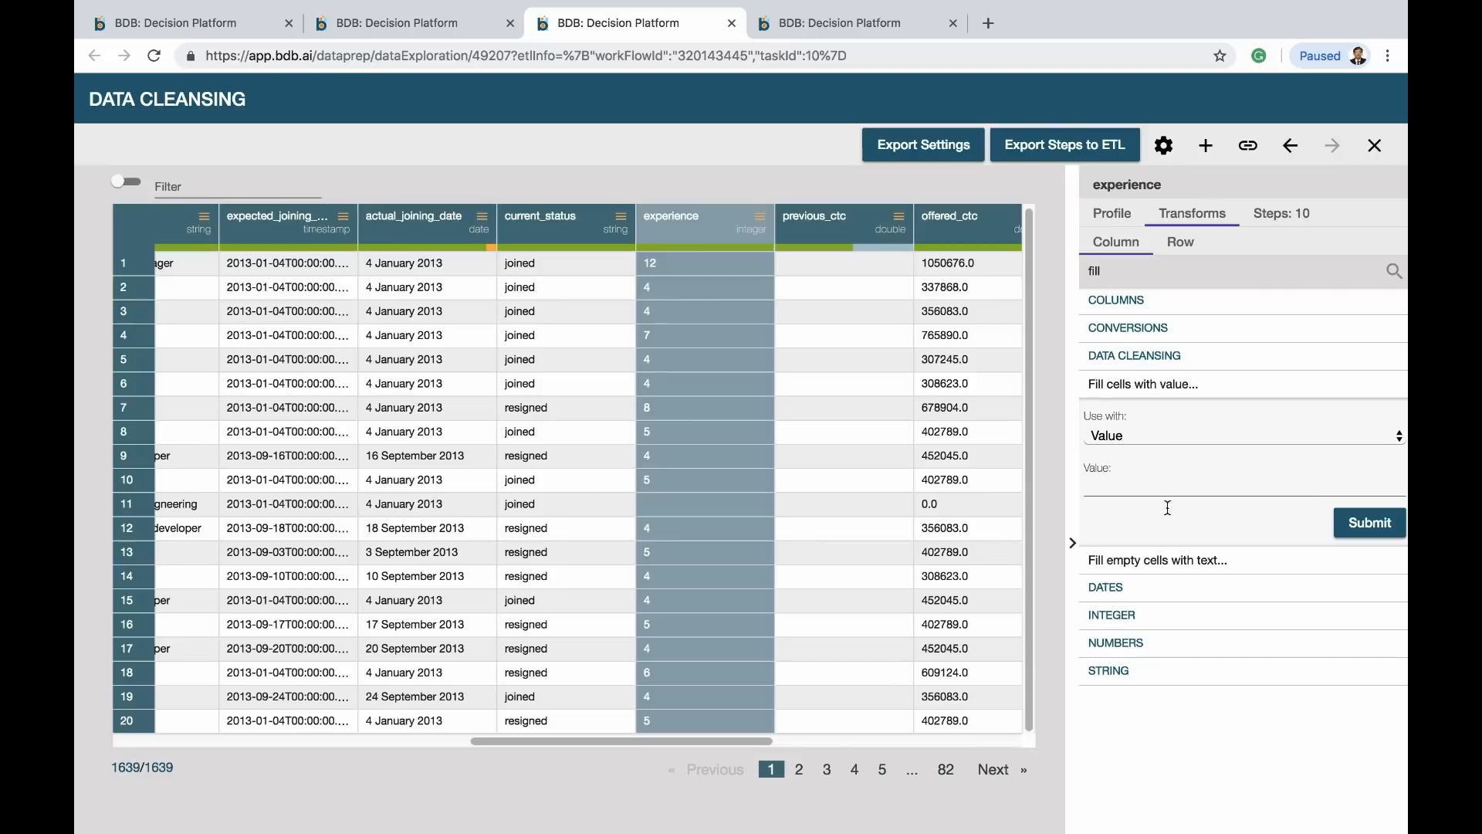
{"action": "left_click", "coordinate": [1170, 560]}
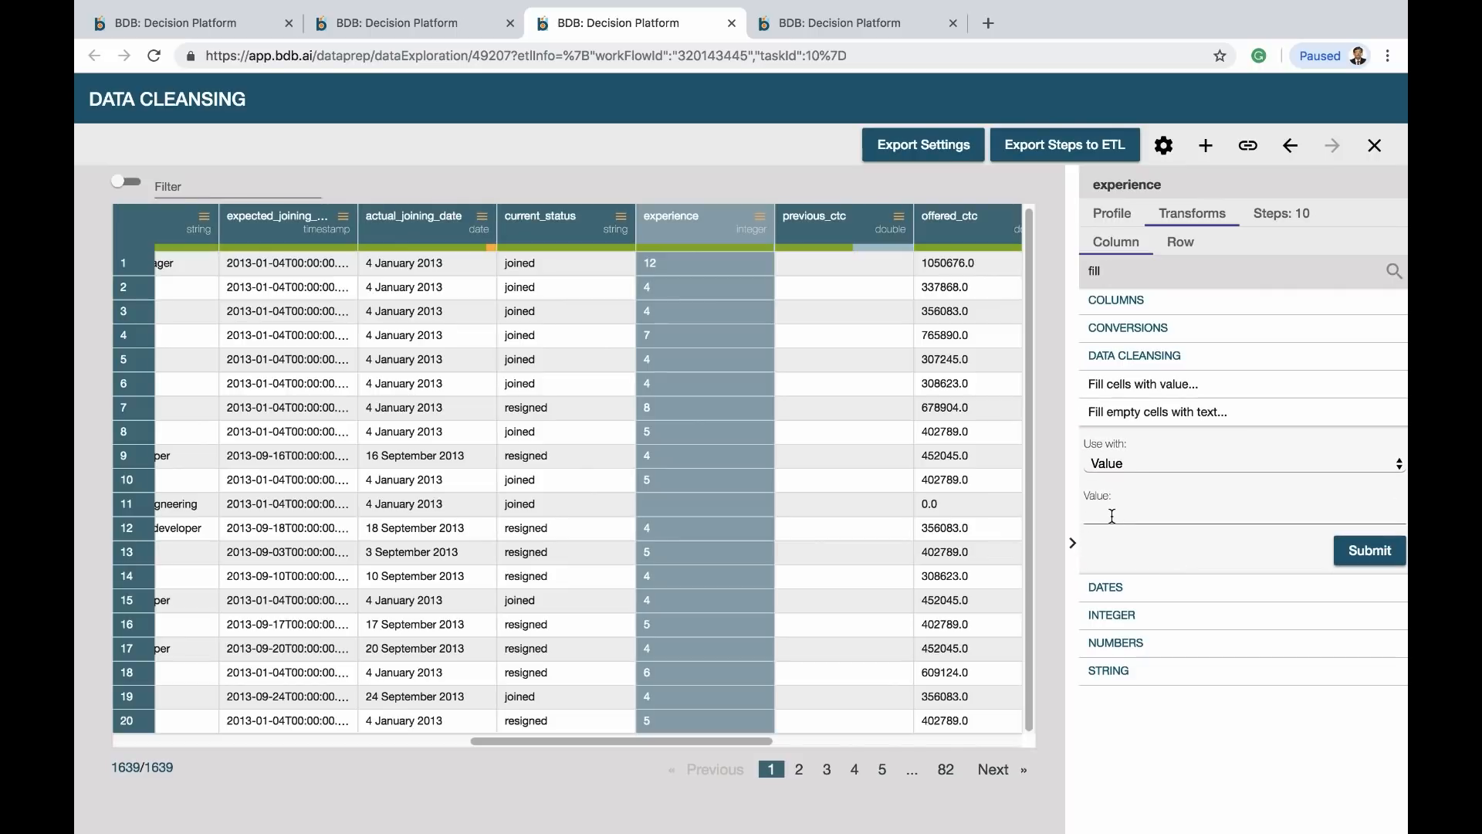
{"action": "left_click", "coordinate": [1112, 516]}
{"action": "left_click", "coordinate": [1105, 553]}
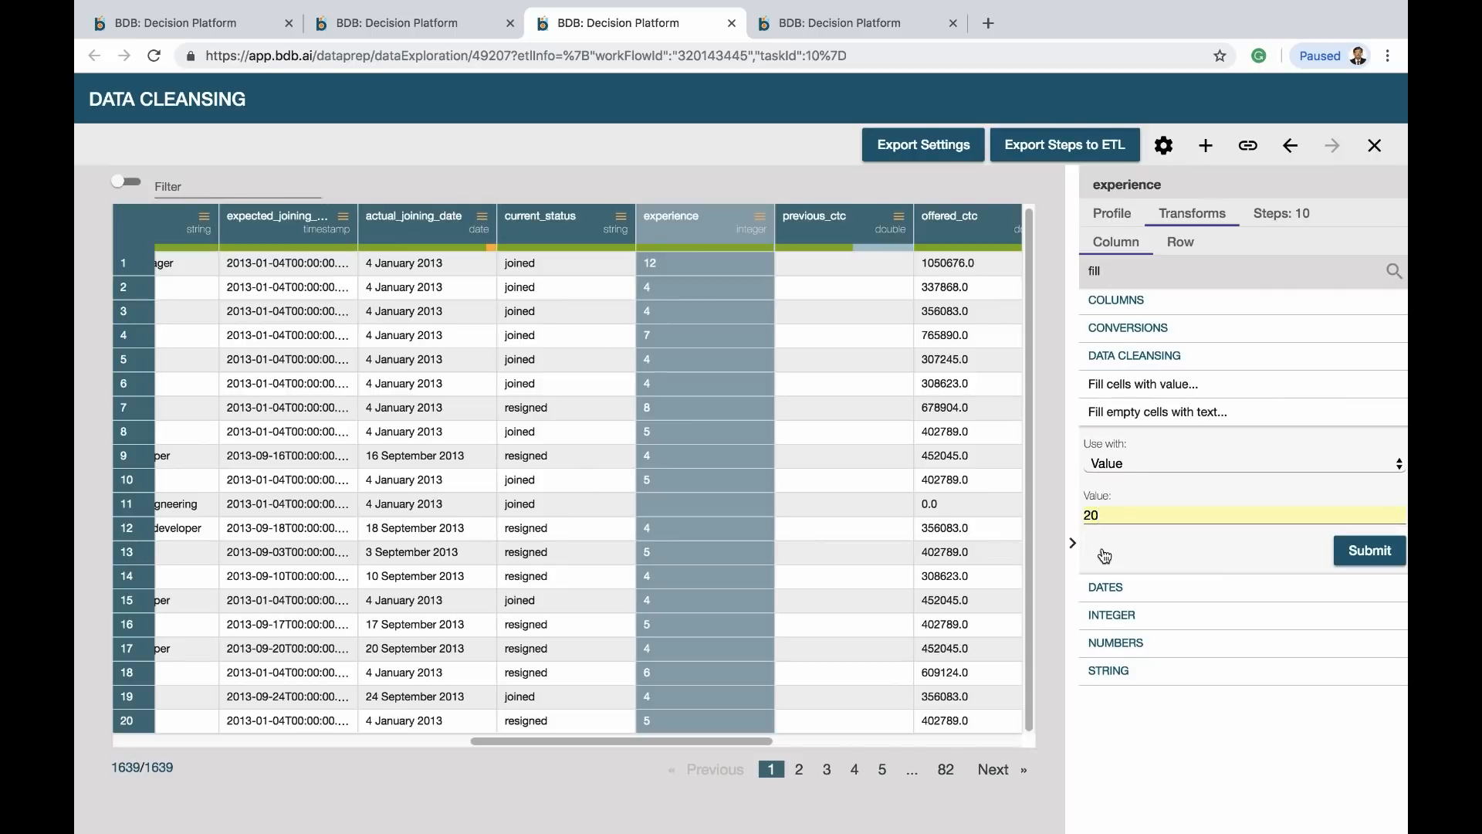
{"action": "left_click", "coordinate": [1374, 555]}
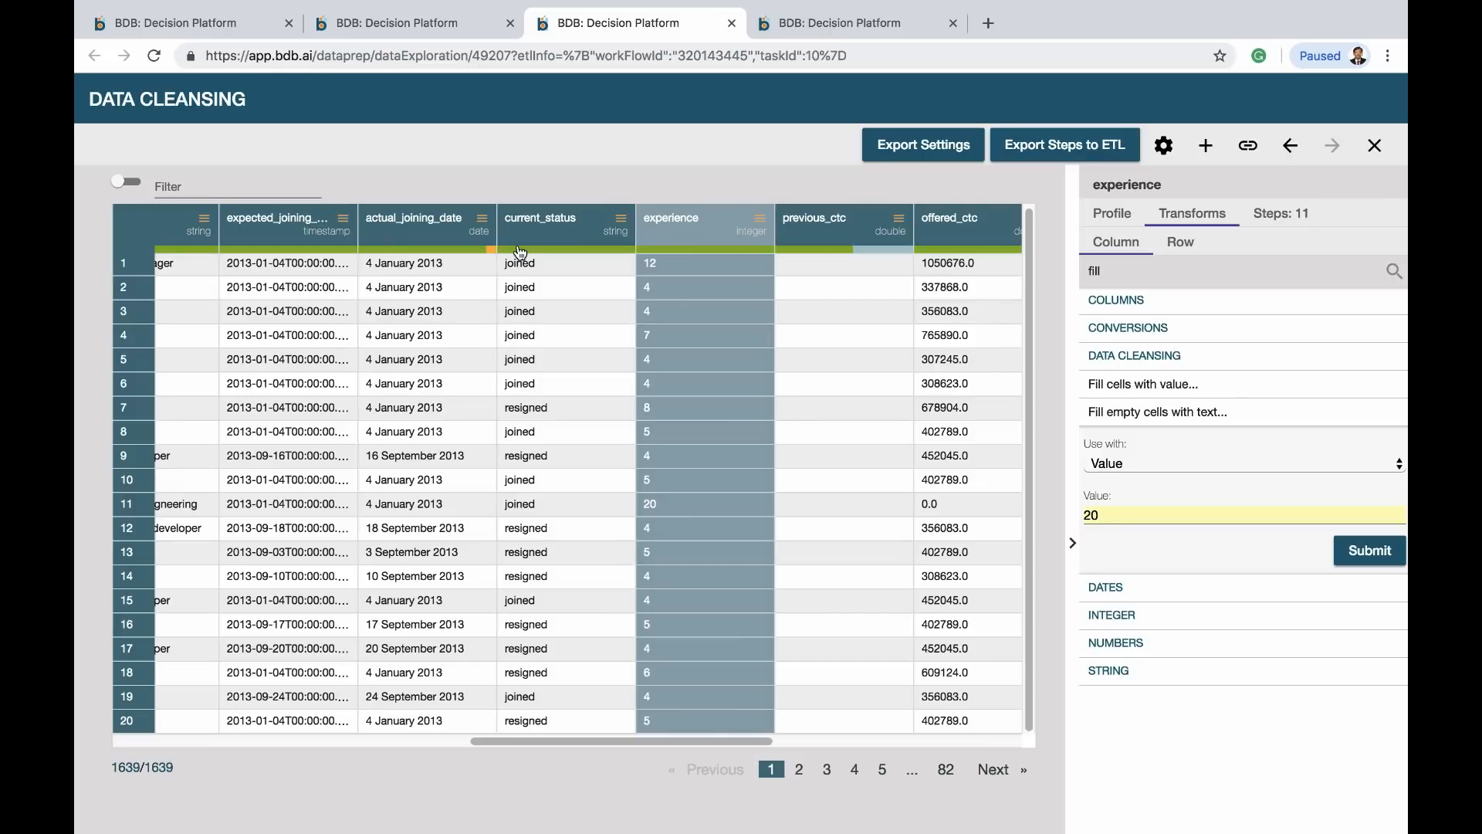
Export the cleansing steps to ETL and check the dashboard and predictive analysis tabs
{"action": "left_click", "coordinate": [1068, 147]}
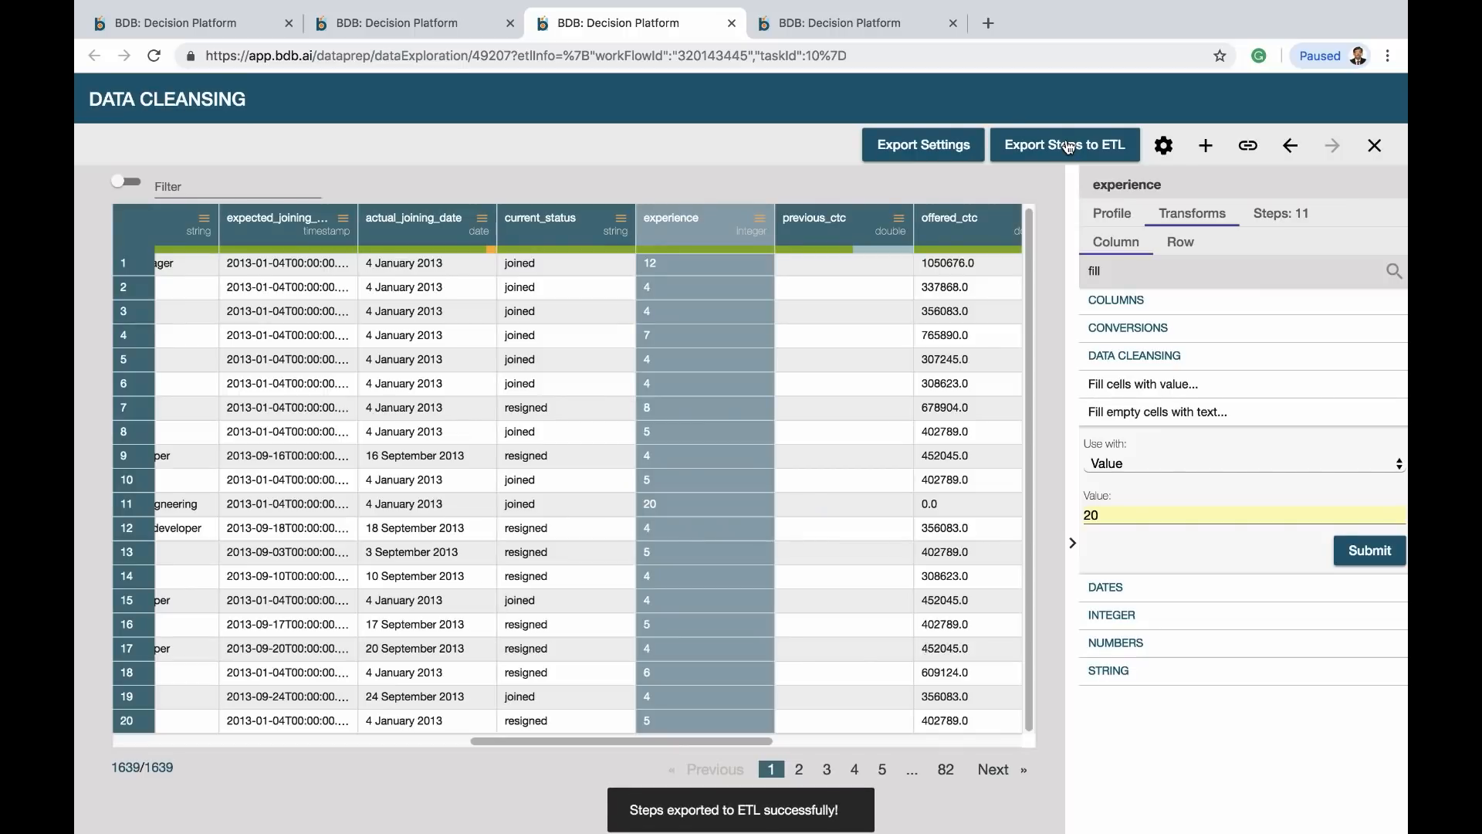
{"action": "left_click", "coordinate": [217, 22]}
{"action": "left_click", "coordinate": [389, 23]}
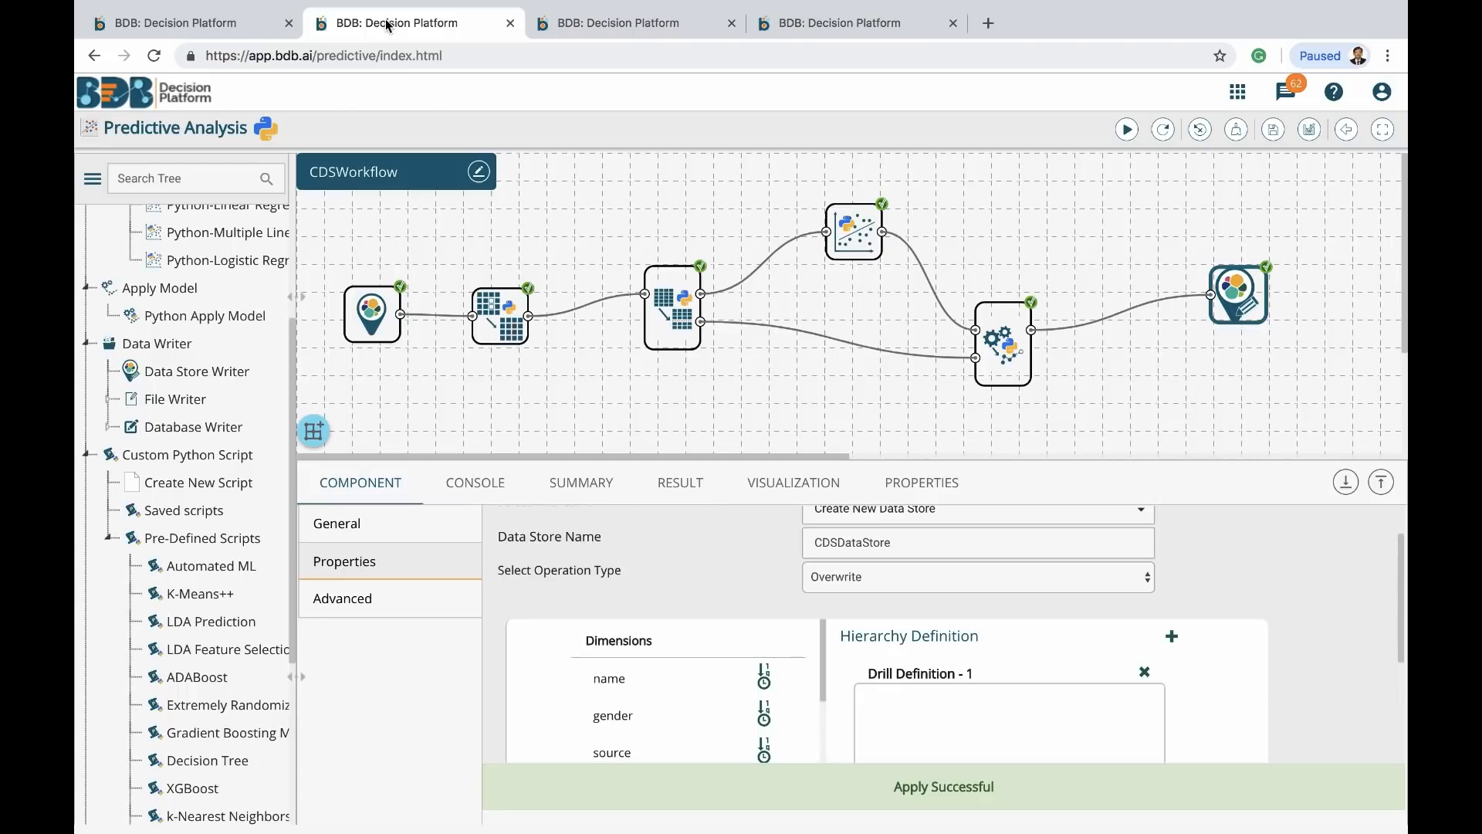
Open the Data Pipeline app in a new tab from the Apps menu
{"action": "left_click", "coordinate": [562, 30]}
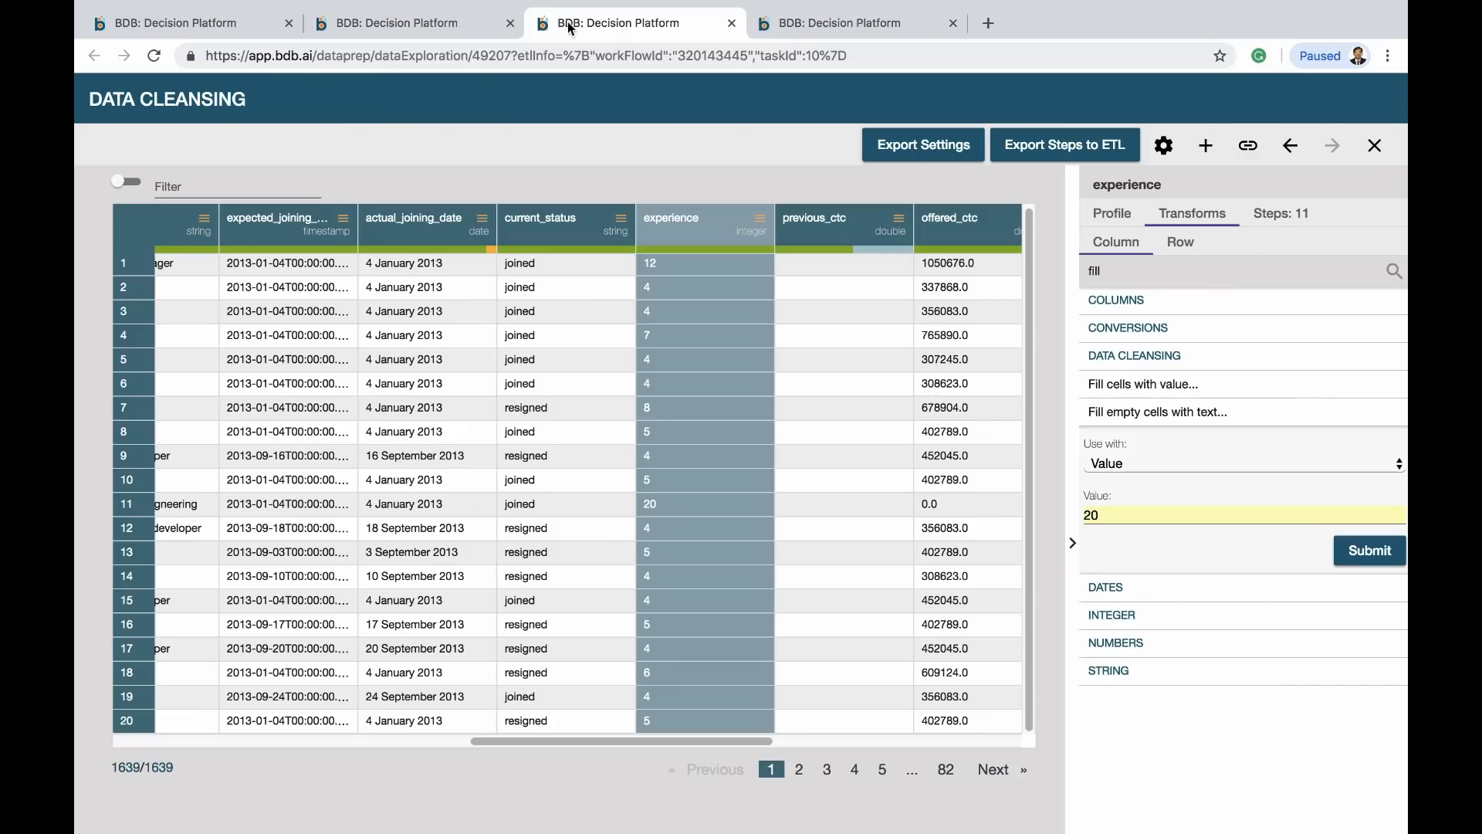
{"action": "left_click", "coordinate": [193, 23]}
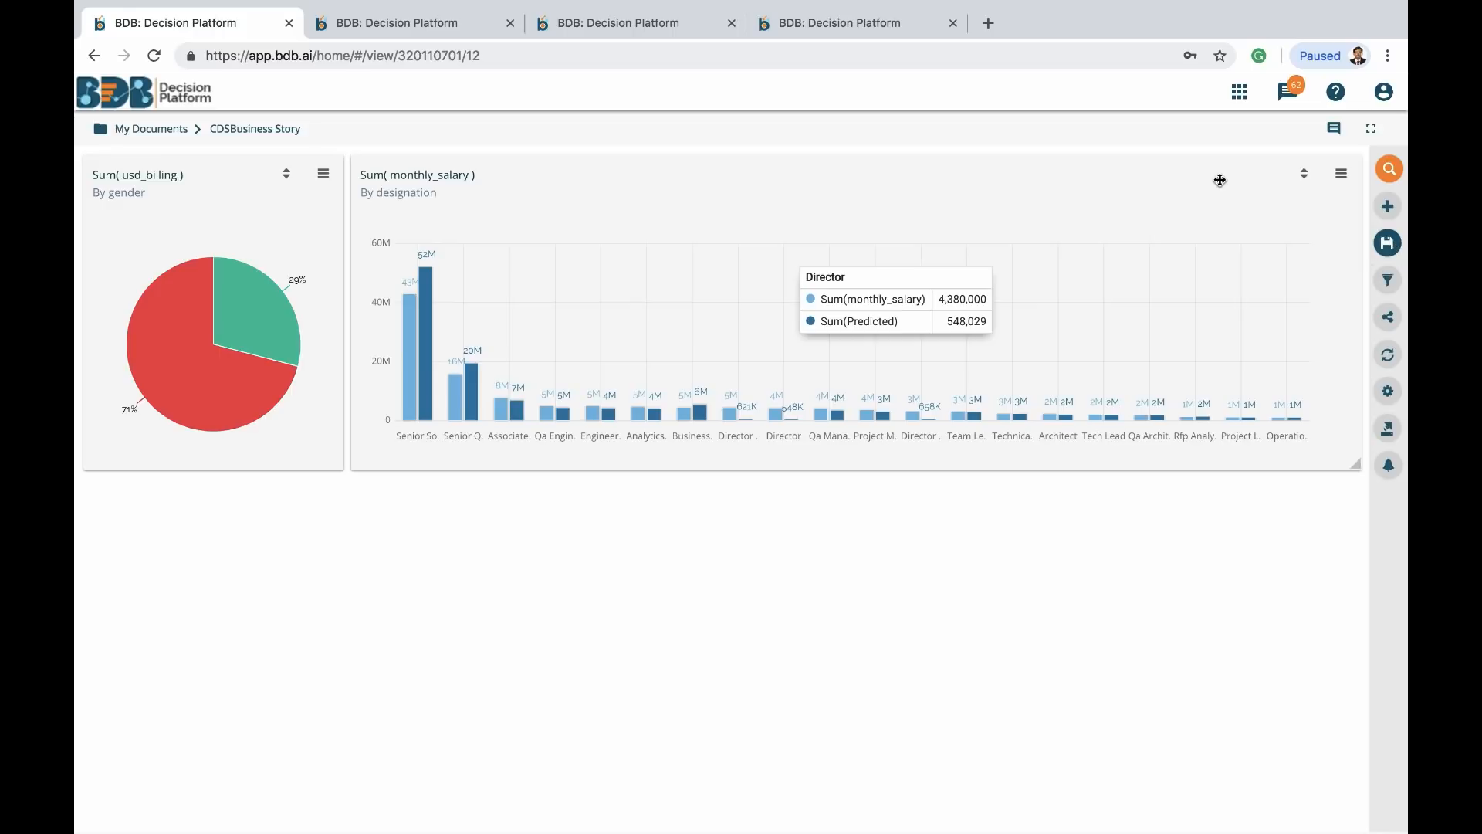
{"action": "left_click", "coordinate": [1240, 94]}
{"action": "left_click", "coordinate": [1022, 516]}
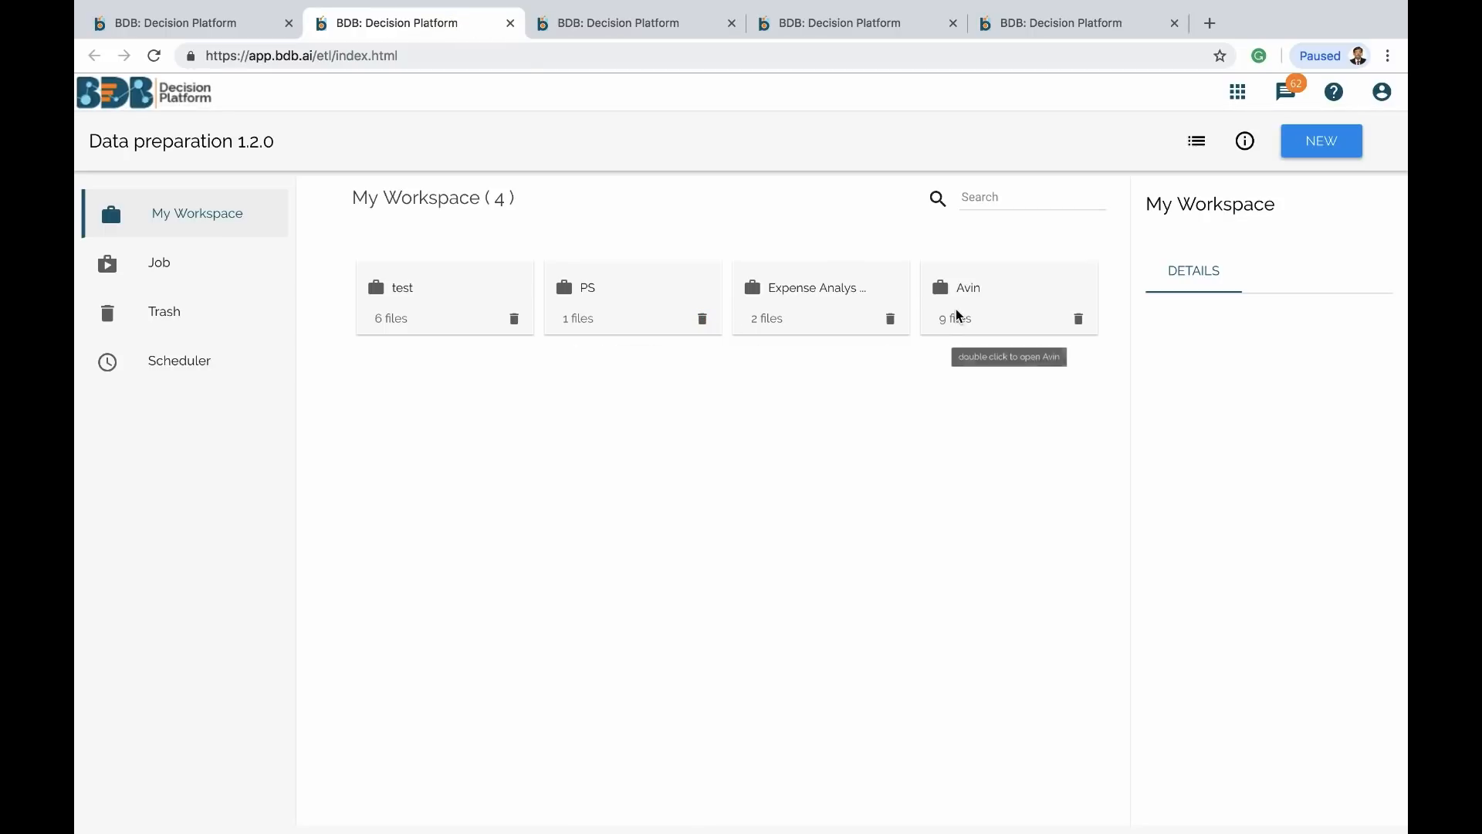
Open the Avin workspace and its CDSWF flow of two Inputs joined into one Output
{"action": "left_click", "coordinate": [960, 315]}
{"action": "double_click", "coordinate": [960, 315]}
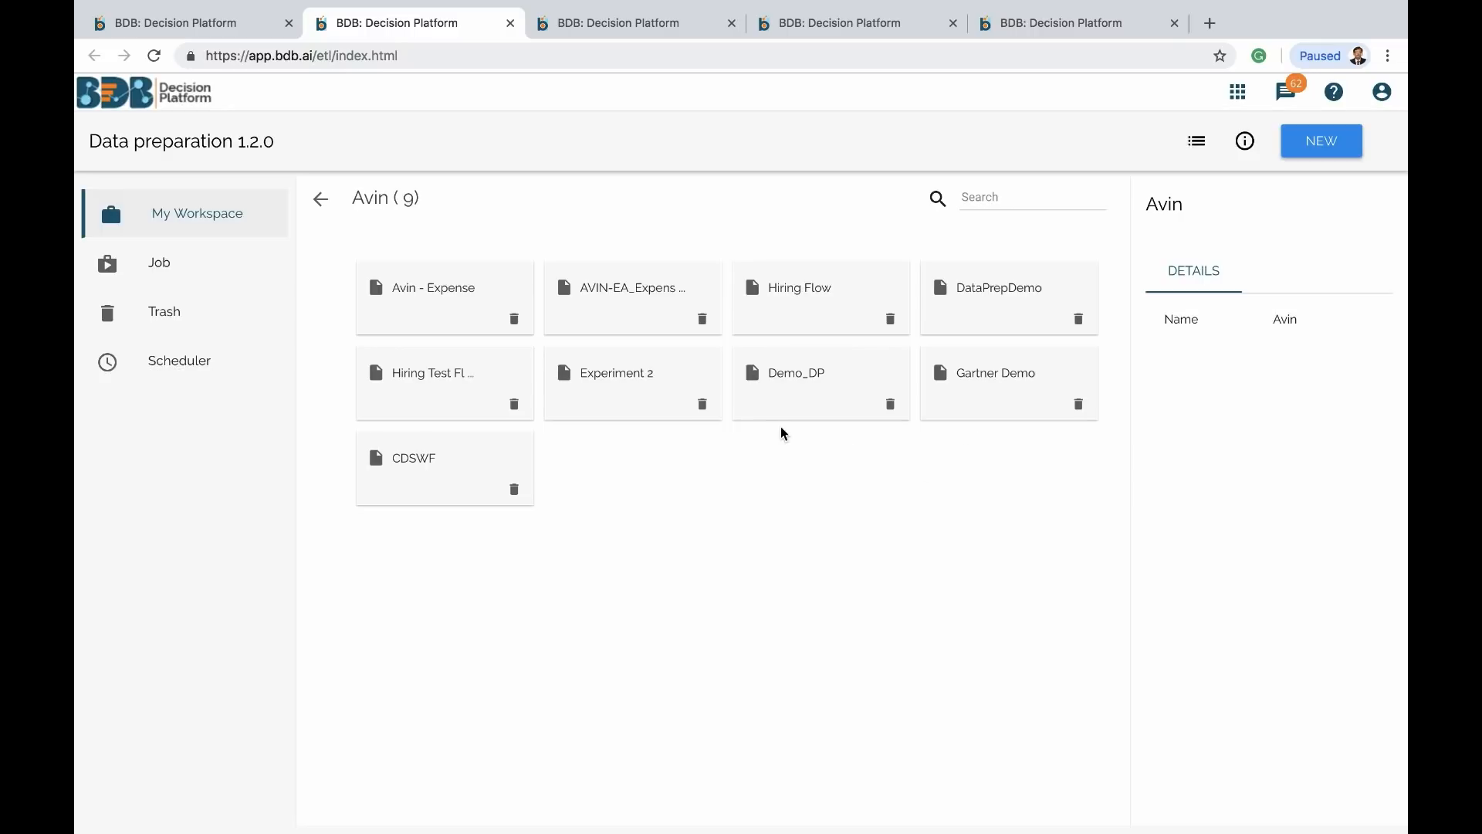
{"action": "double_click", "coordinate": [416, 476]}
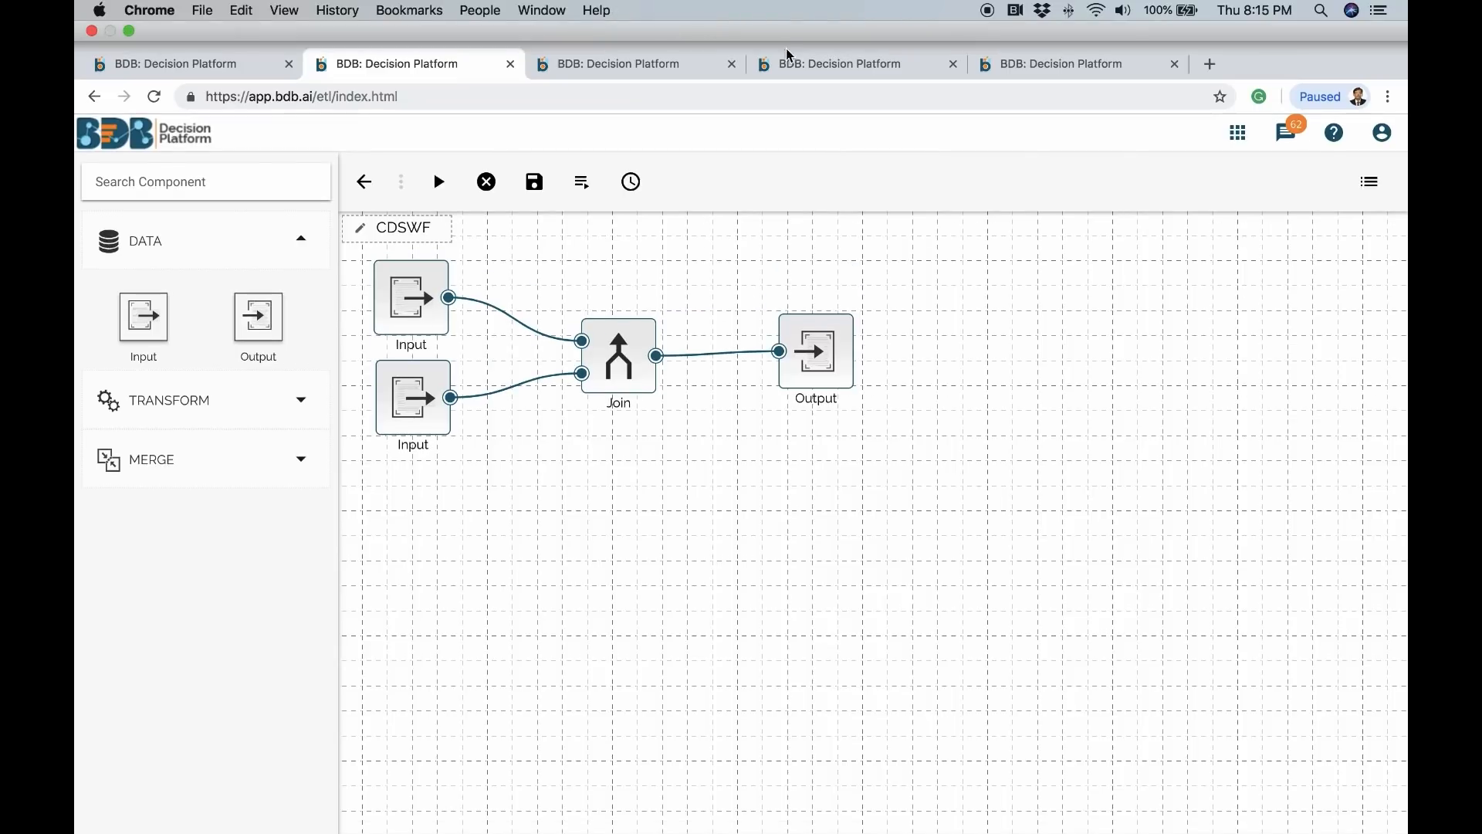
Re-export the cleansing steps to ETL from the Data Cleansing tab
{"action": "left_click", "coordinate": [860, 72]}
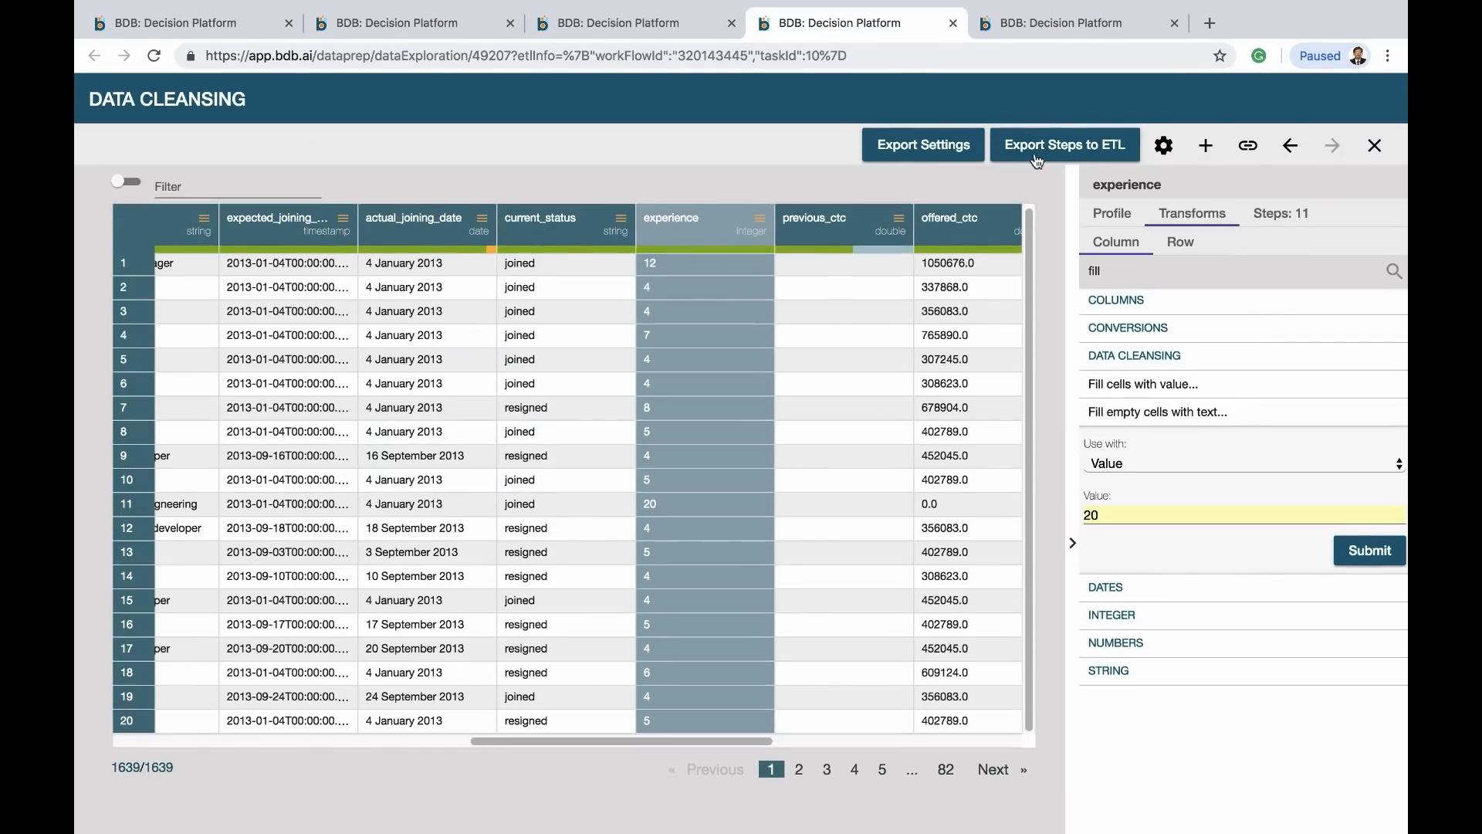
{"action": "left_click", "coordinate": [1037, 154]}
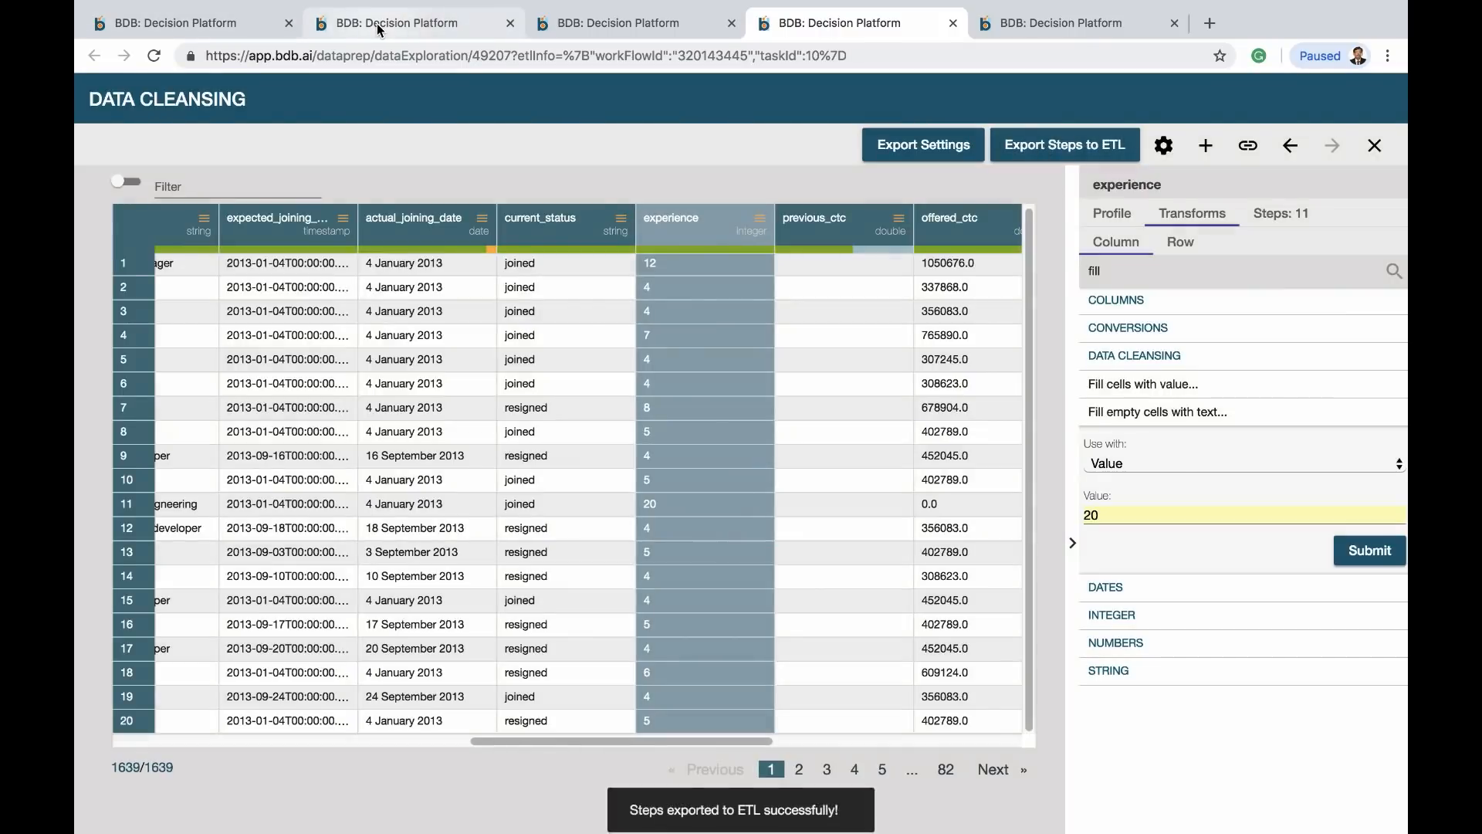
{"action": "left_click", "coordinate": [380, 27]}
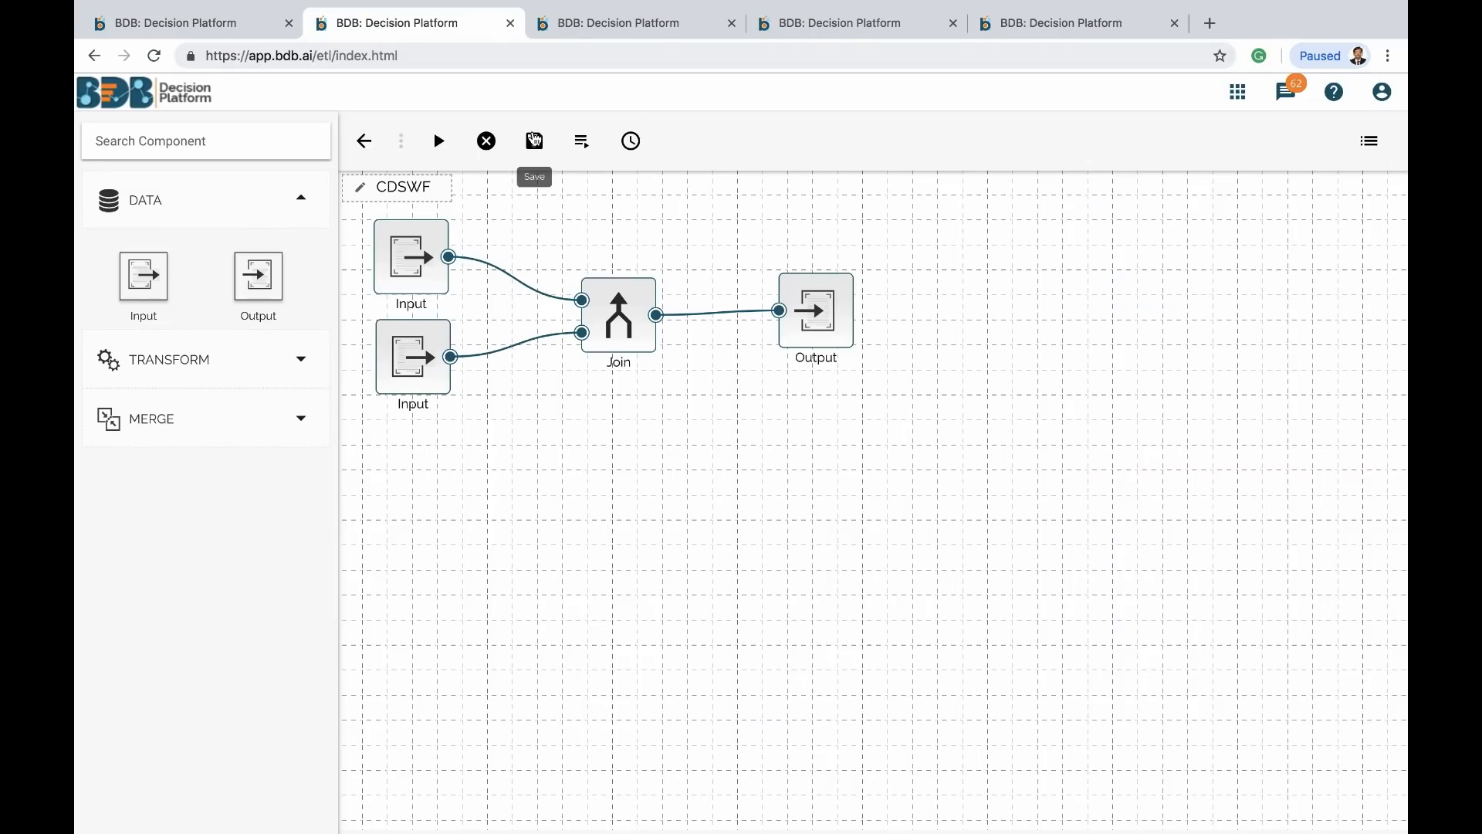
Save the CDSWF workflow into the Avin workspace, confirming the save twice
{"action": "left_click", "coordinate": [536, 145]}
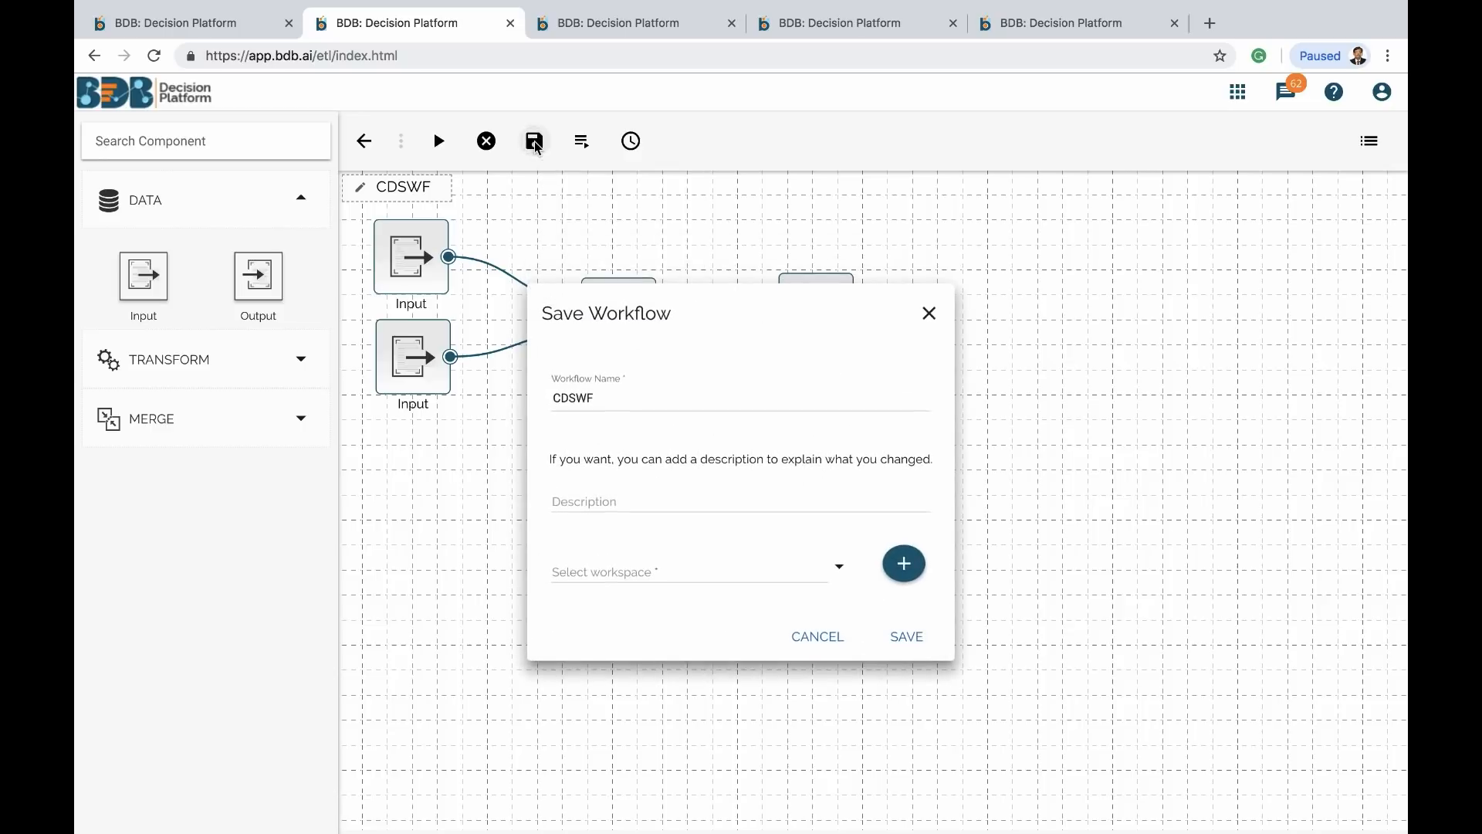
{"action": "left_click", "coordinate": [911, 637]}
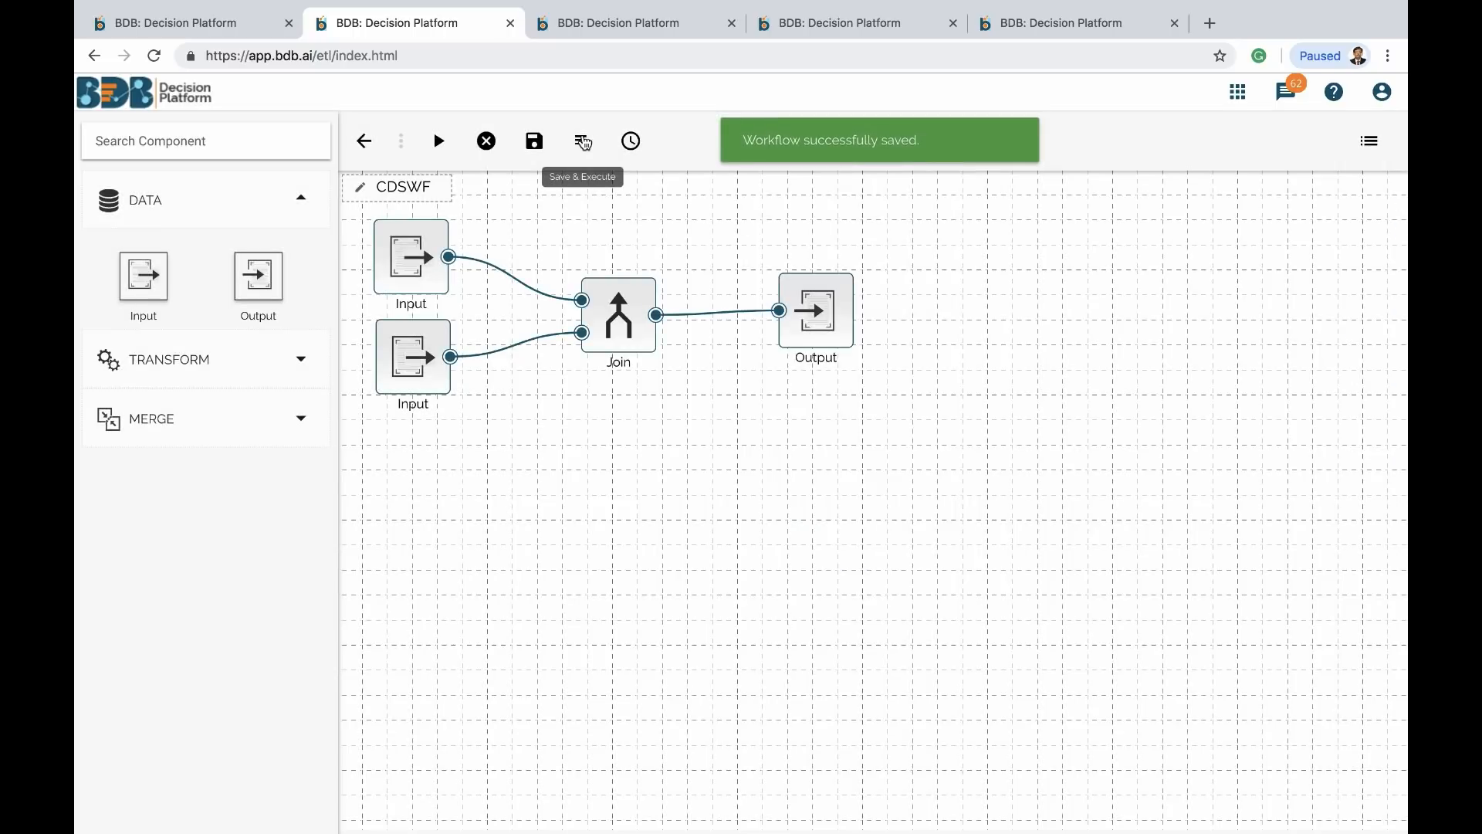
{"action": "left_click", "coordinate": [583, 141]}
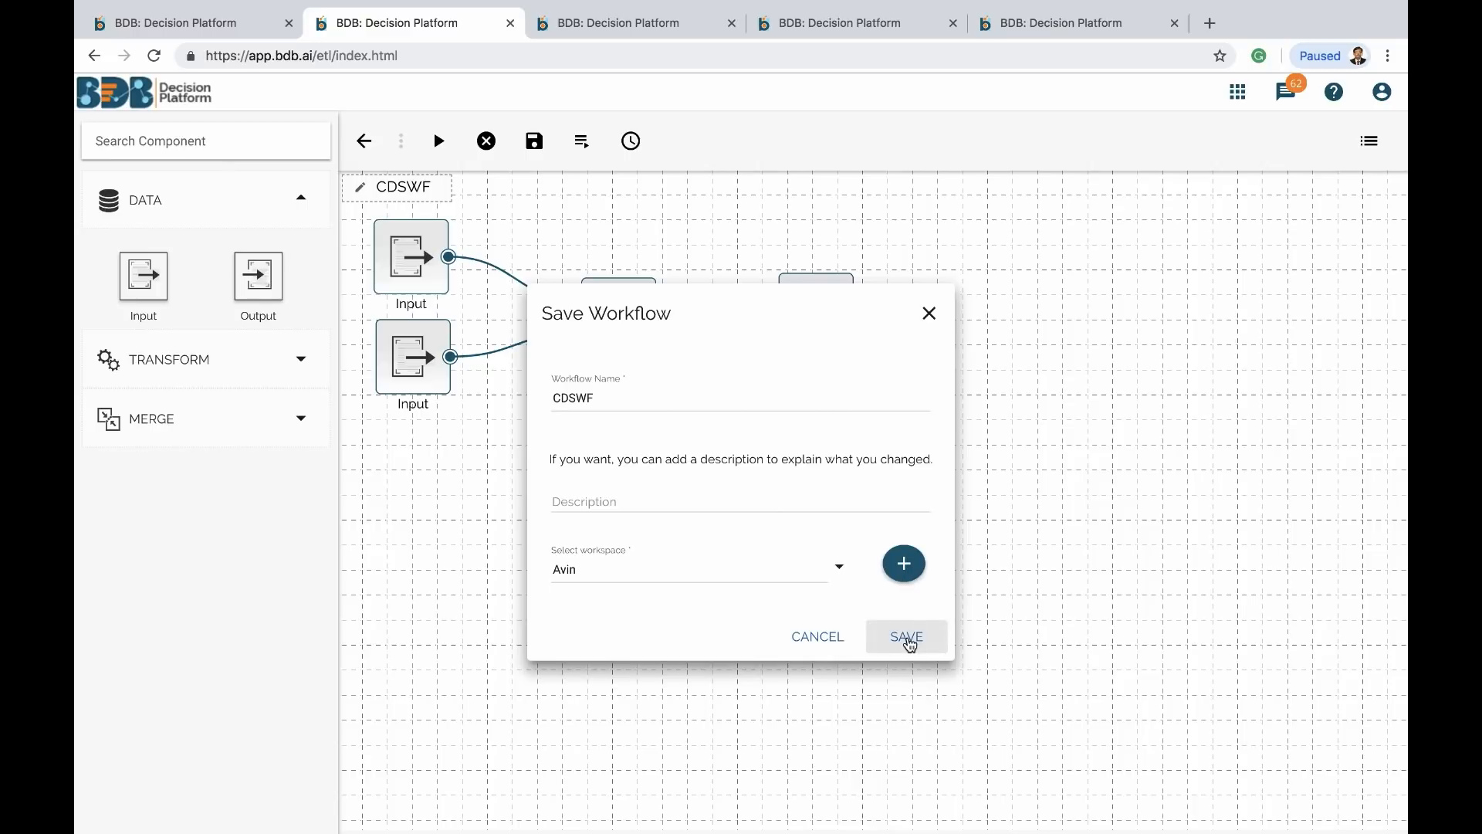
{"action": "left_click", "coordinate": [910, 644]}
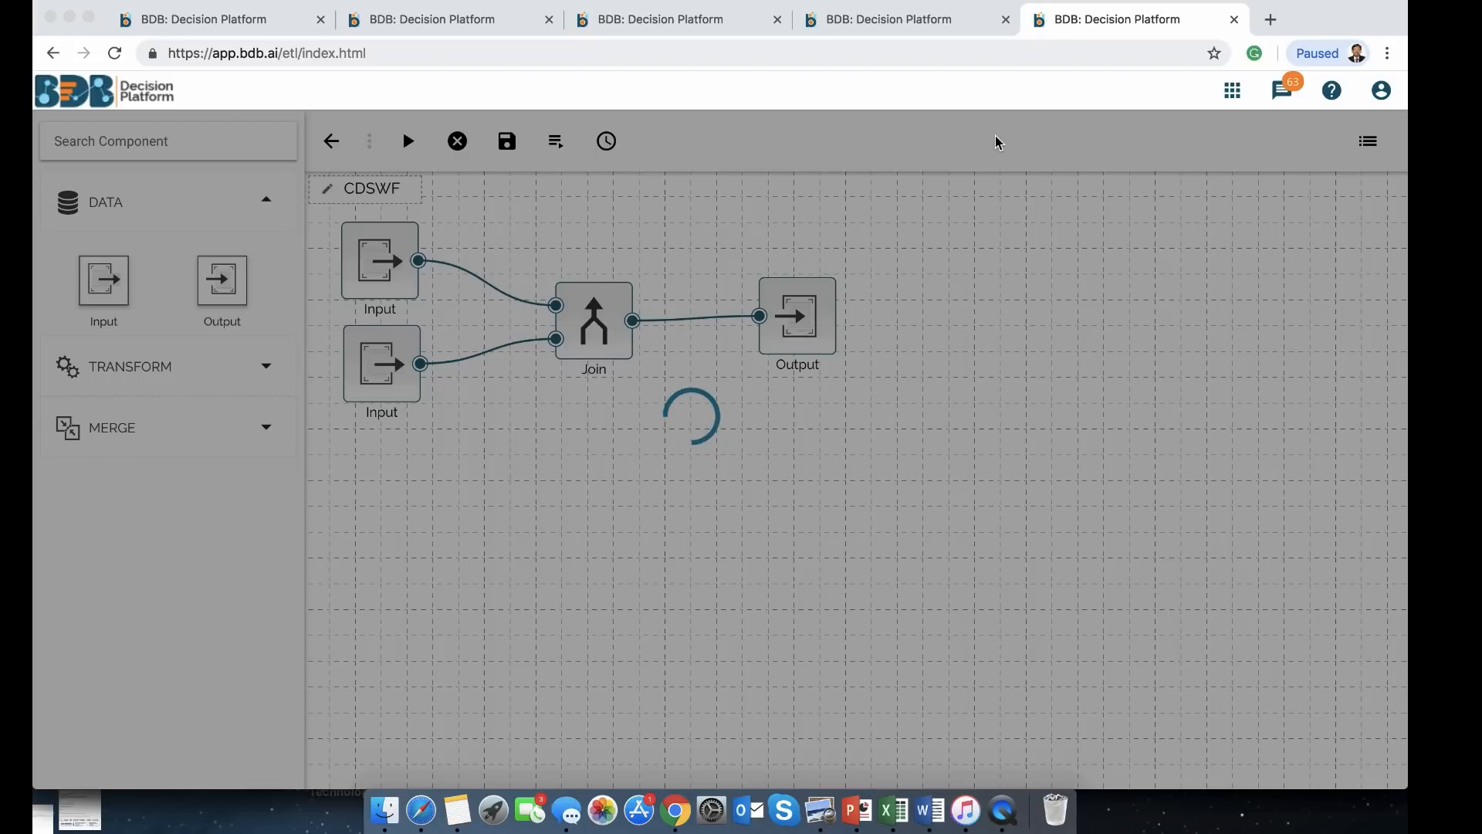
Open CDSWorkflow from Saved Workflows in Predictive Analysis
{"action": "left_click", "coordinate": [889, 22]}
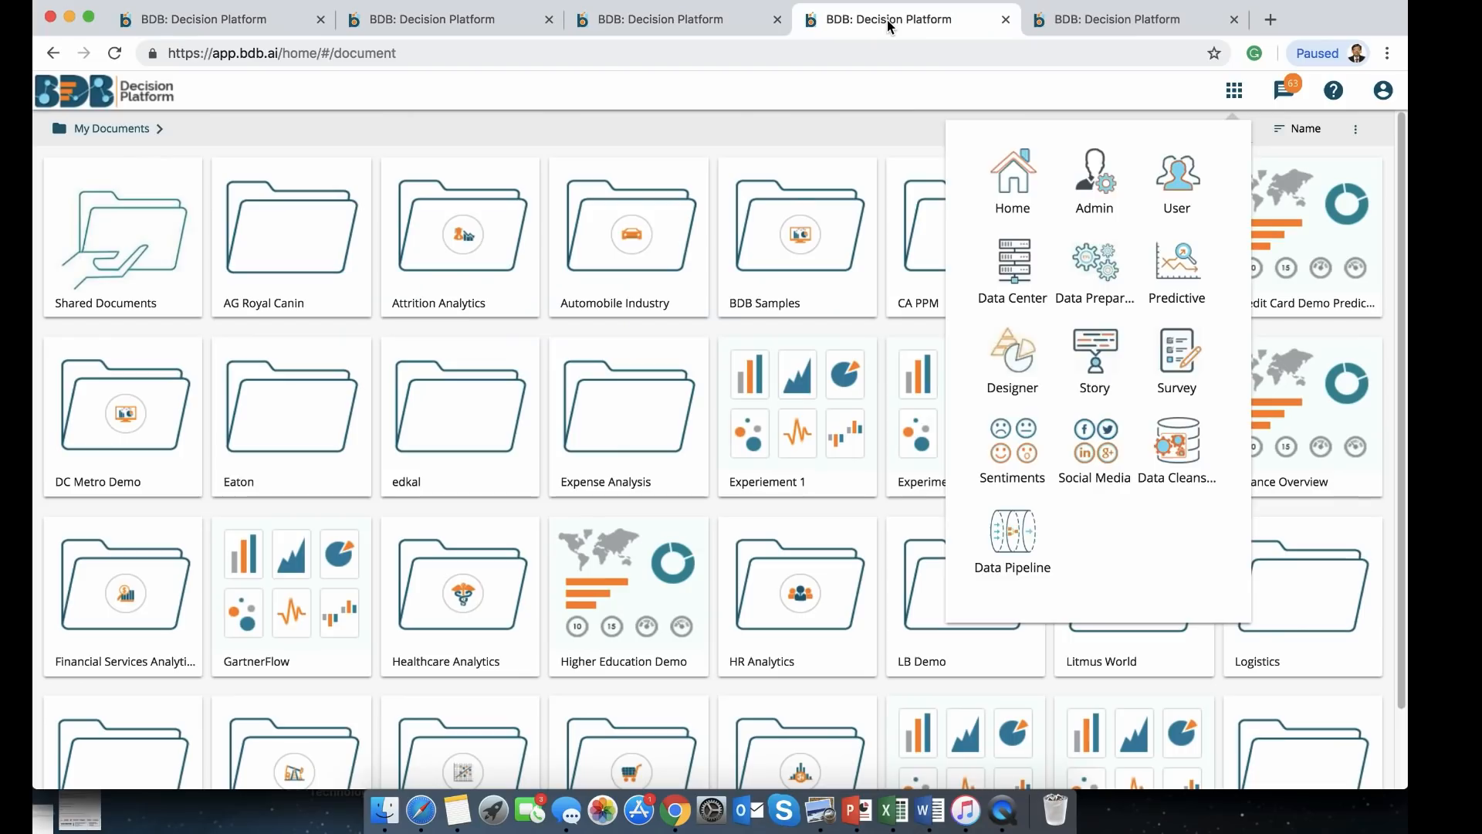
{"action": "left_click", "coordinate": [660, 23]}
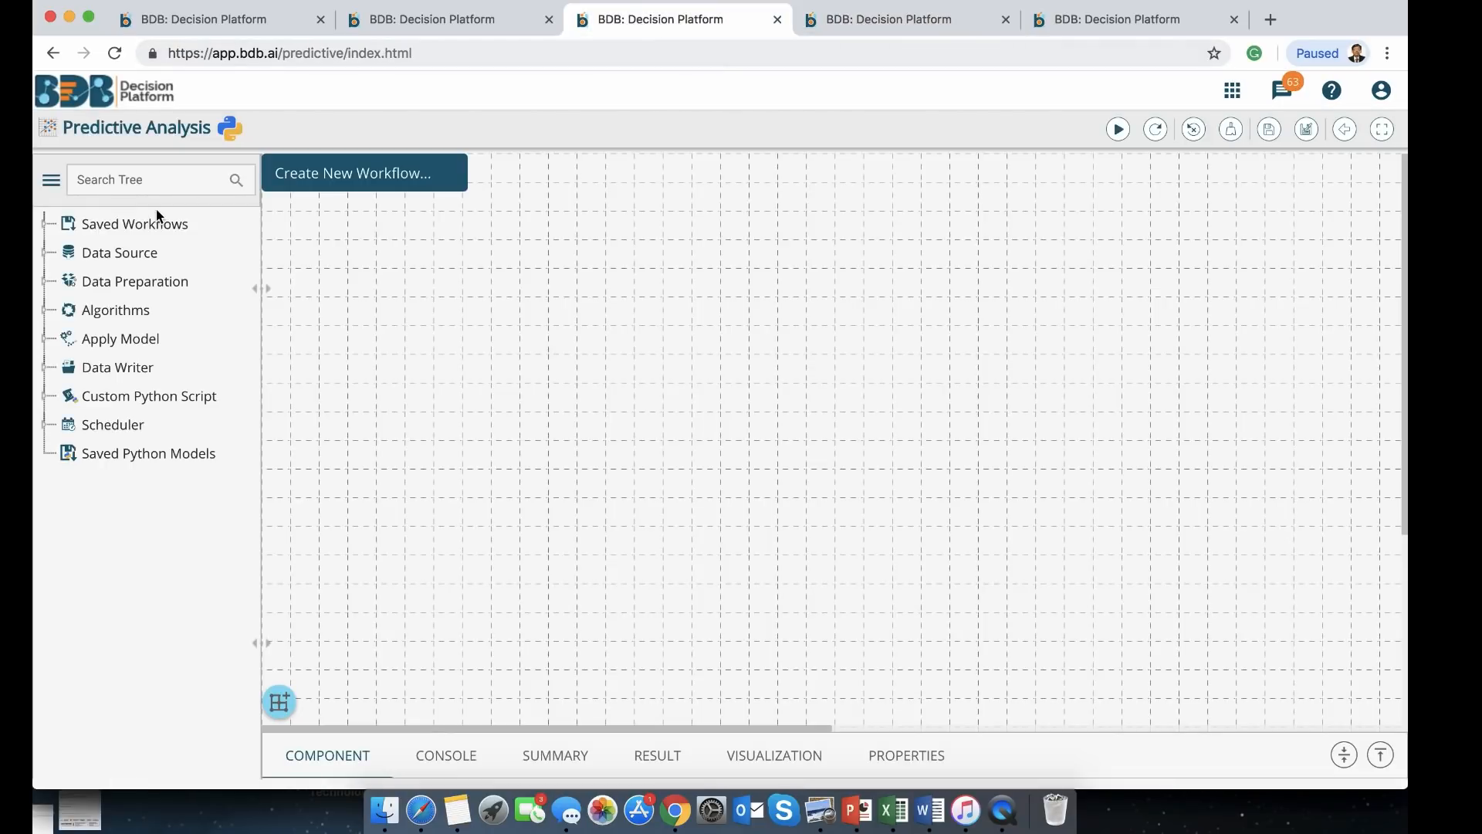
{"action": "left_click", "coordinate": [44, 223]}
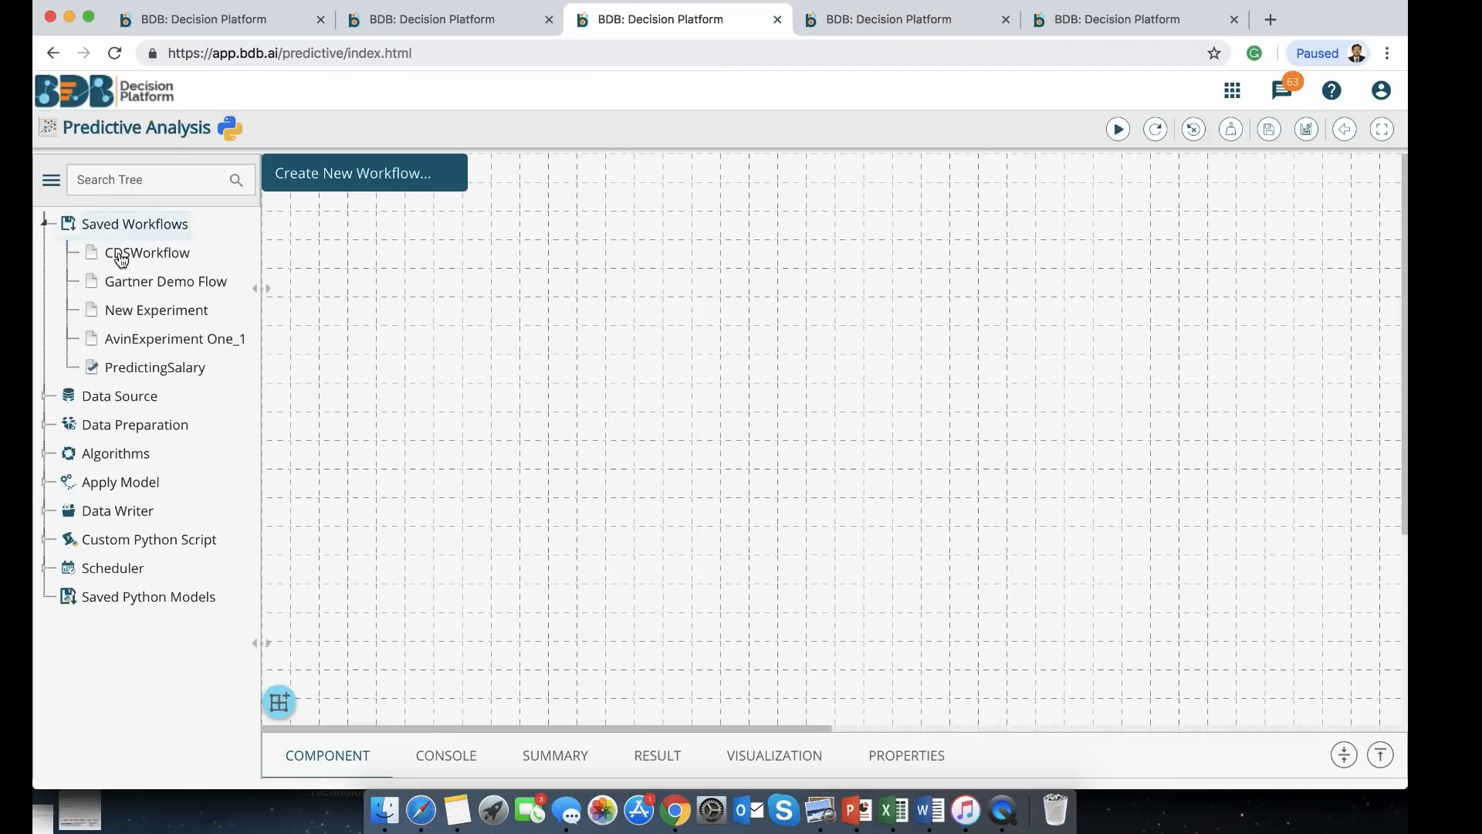
{"action": "right_click", "coordinate": [124, 255]}
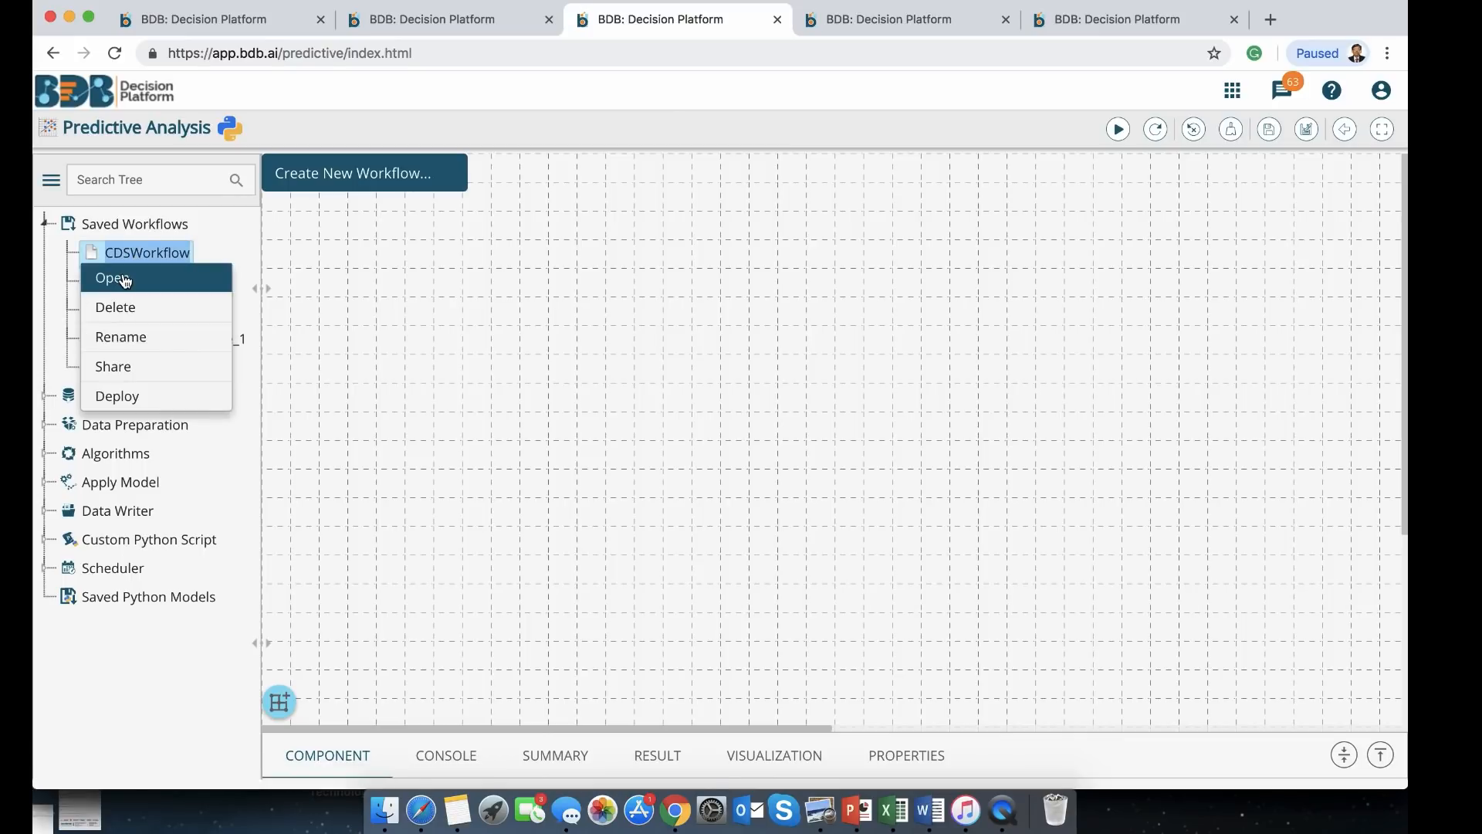
{"action": "left_click", "coordinate": [123, 279]}
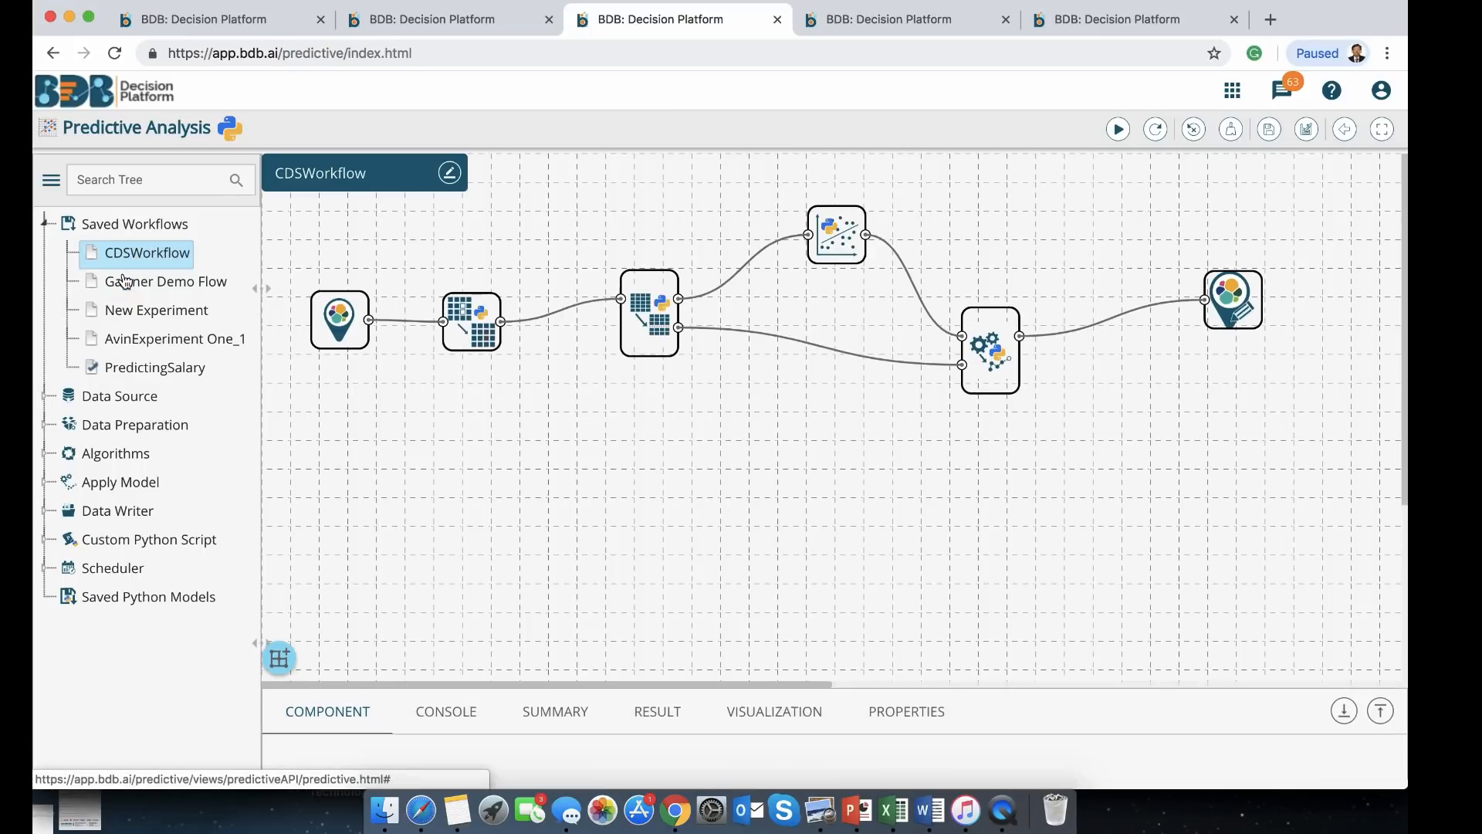
Point the data store writer at CDSDataStore with the Overwrite operation
{"action": "left_click", "coordinate": [996, 337]}
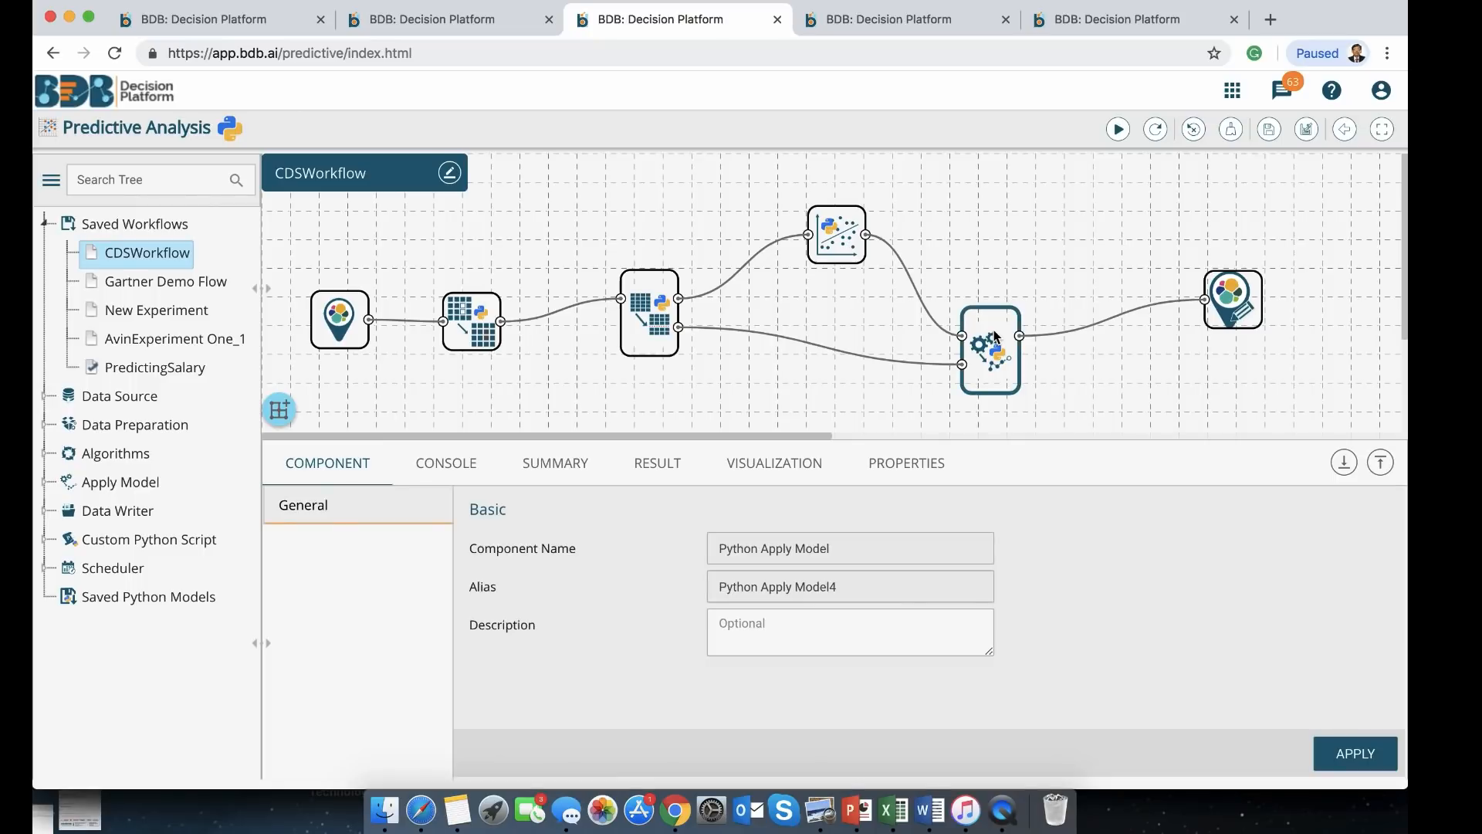
{"action": "left_click", "coordinate": [1233, 309]}
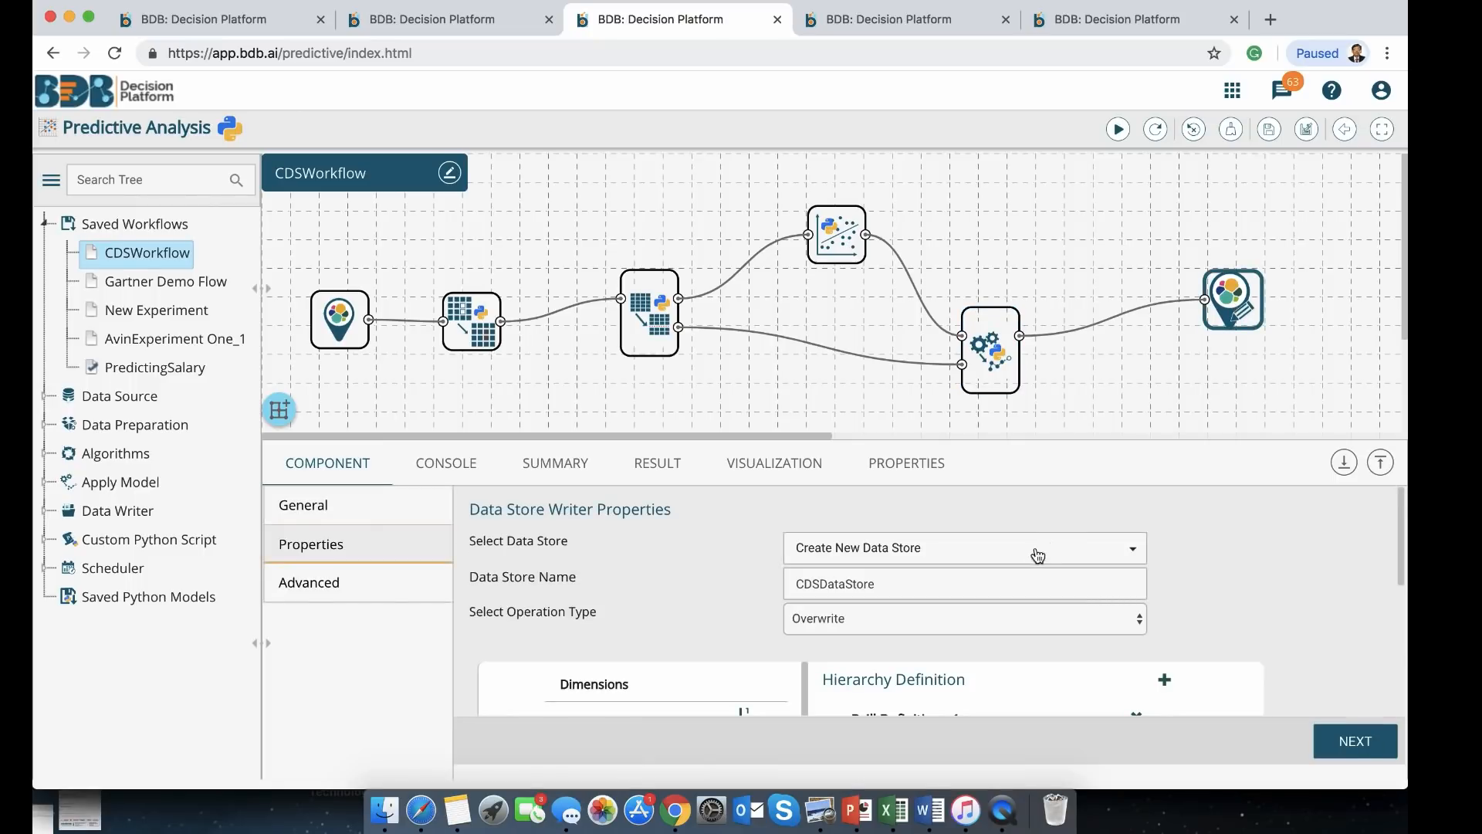
{"action": "left_click", "coordinate": [1065, 553]}
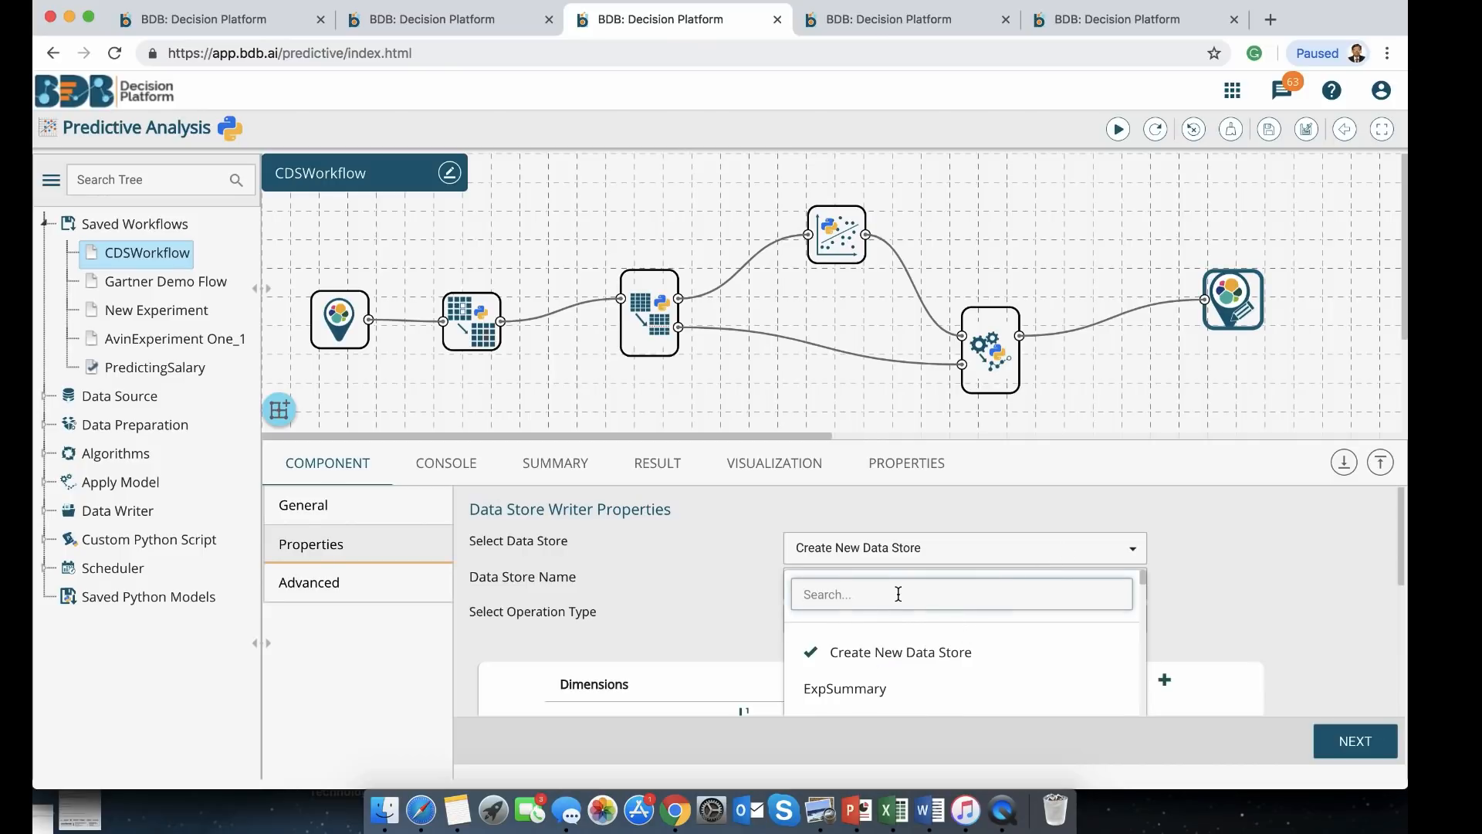
{"action": "type", "text": "CDS"}
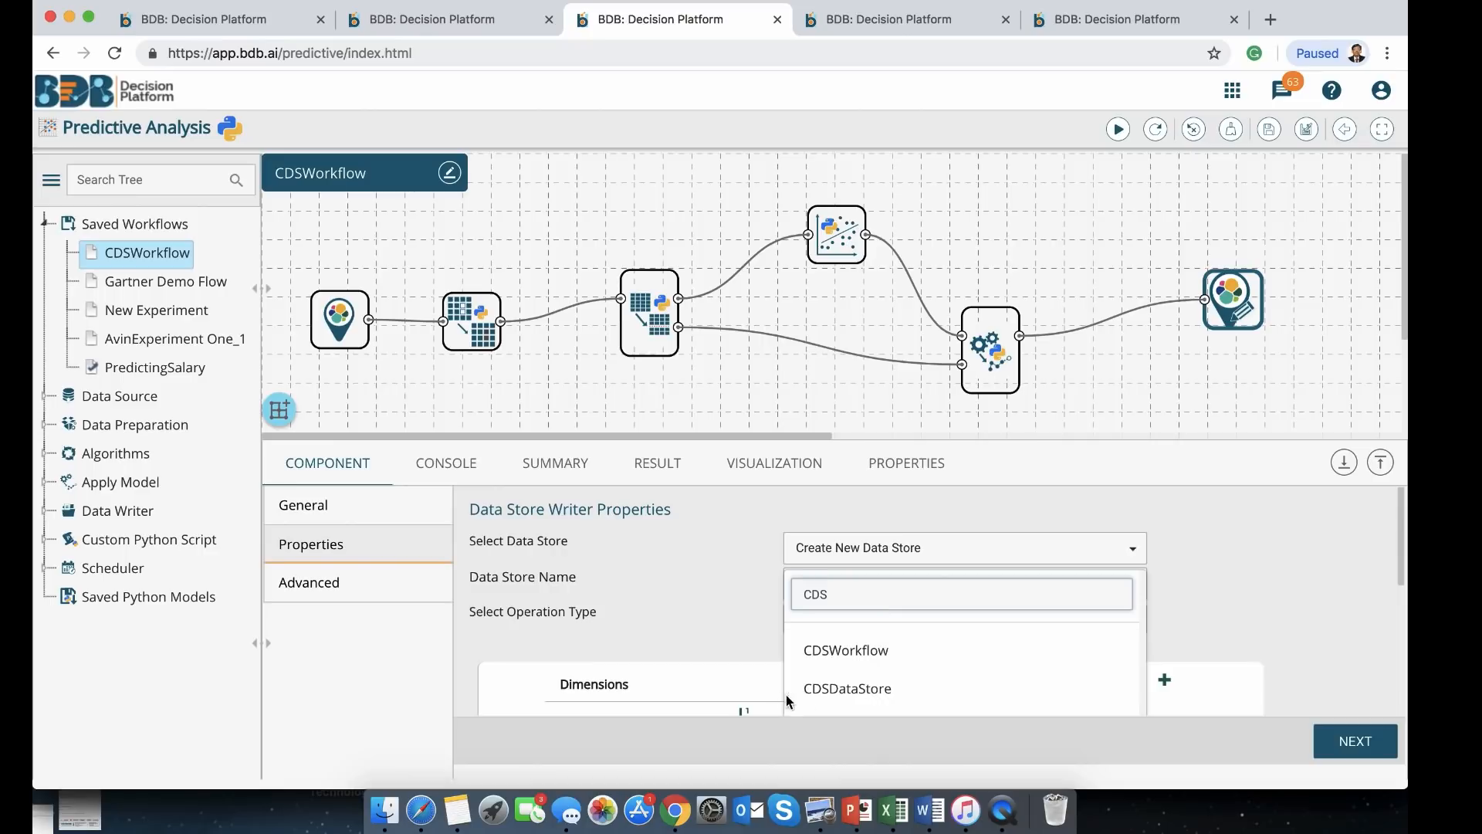
{"action": "left_click", "coordinate": [832, 689]}
{"action": "scroll", "coordinate": [1229, 572], "scroll_direction": "down", "scroll_amount": 5}
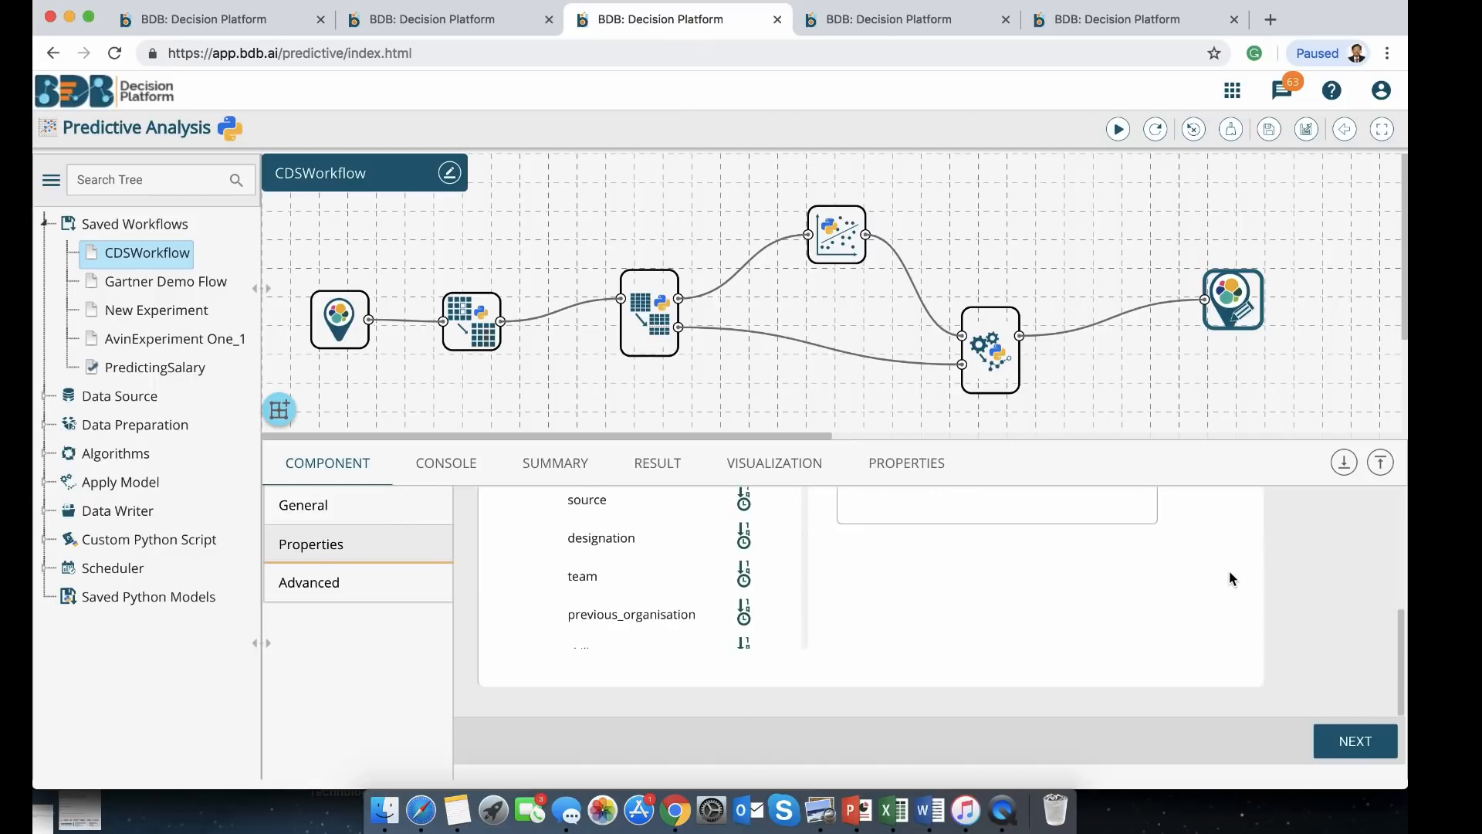
{"action": "scroll", "coordinate": [1229, 572], "scroll_direction": "up", "scroll_amount": 5}
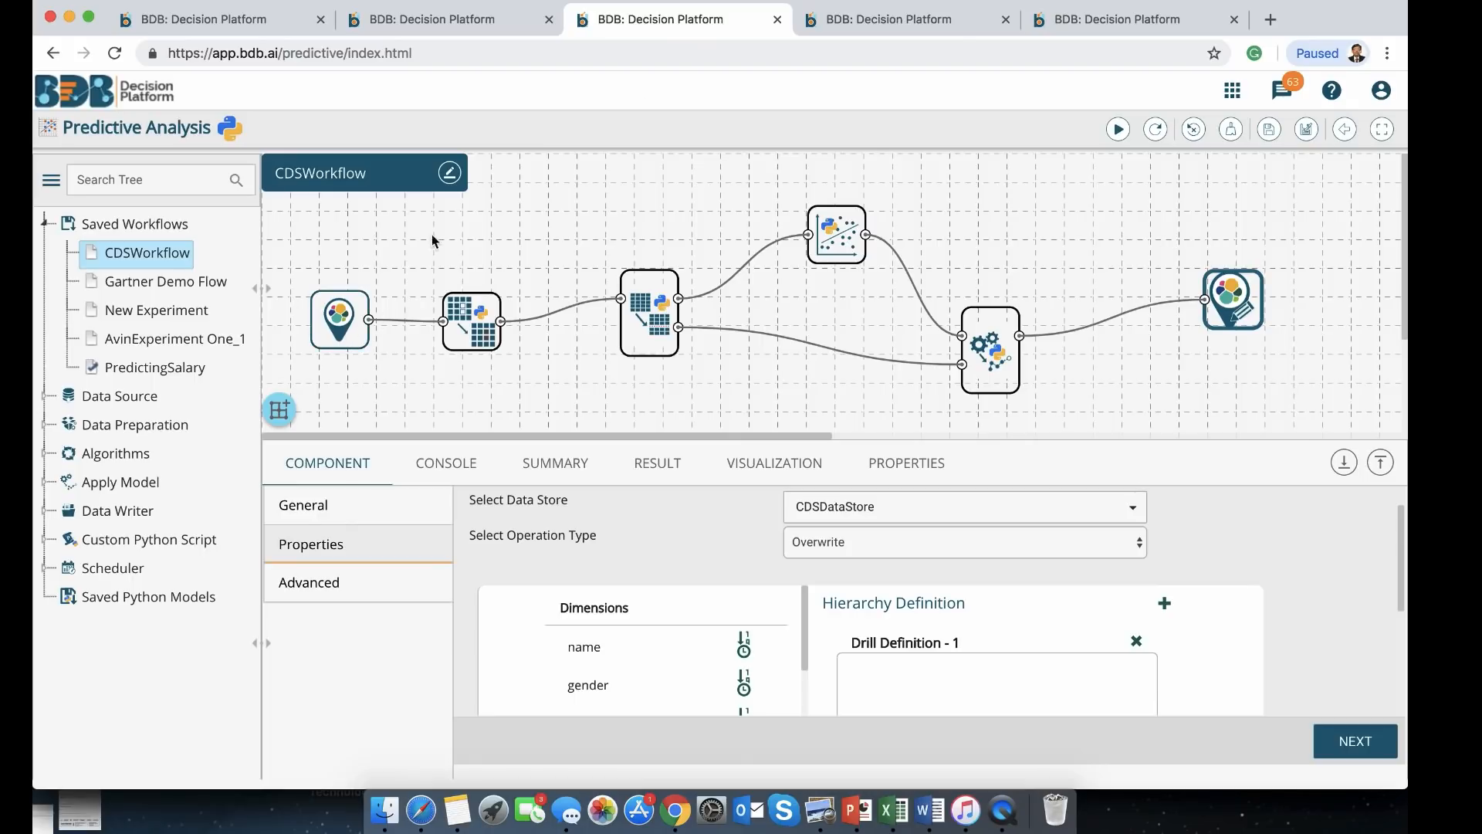
Run CDSWorkflow, check the console log, and view the CDSBusiness Story dashboard
{"action": "left_click", "coordinate": [1118, 131]}
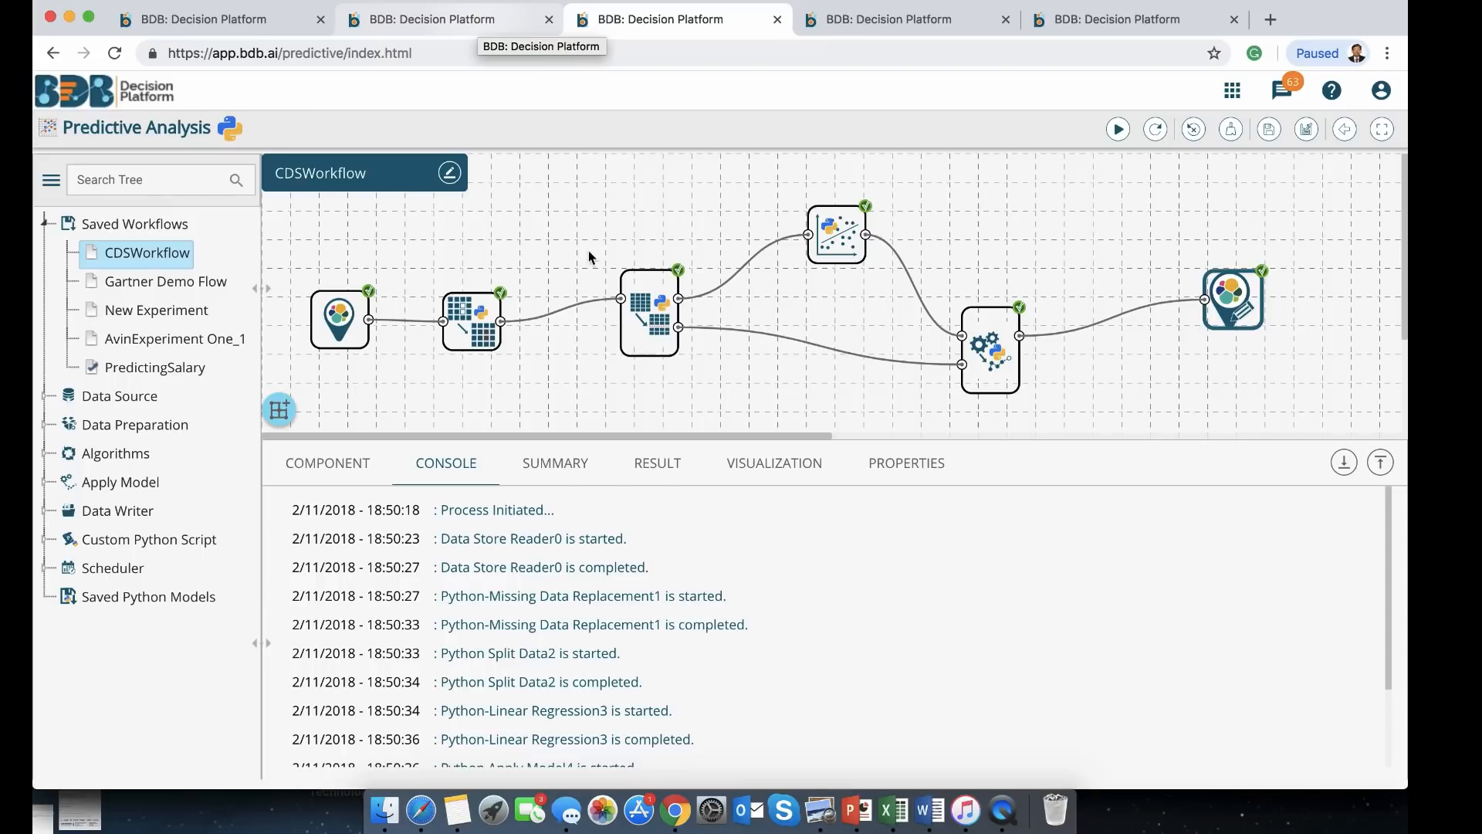
{"action": "scroll", "coordinate": [865, 579], "scroll_direction": "down", "scroll_amount": 3}
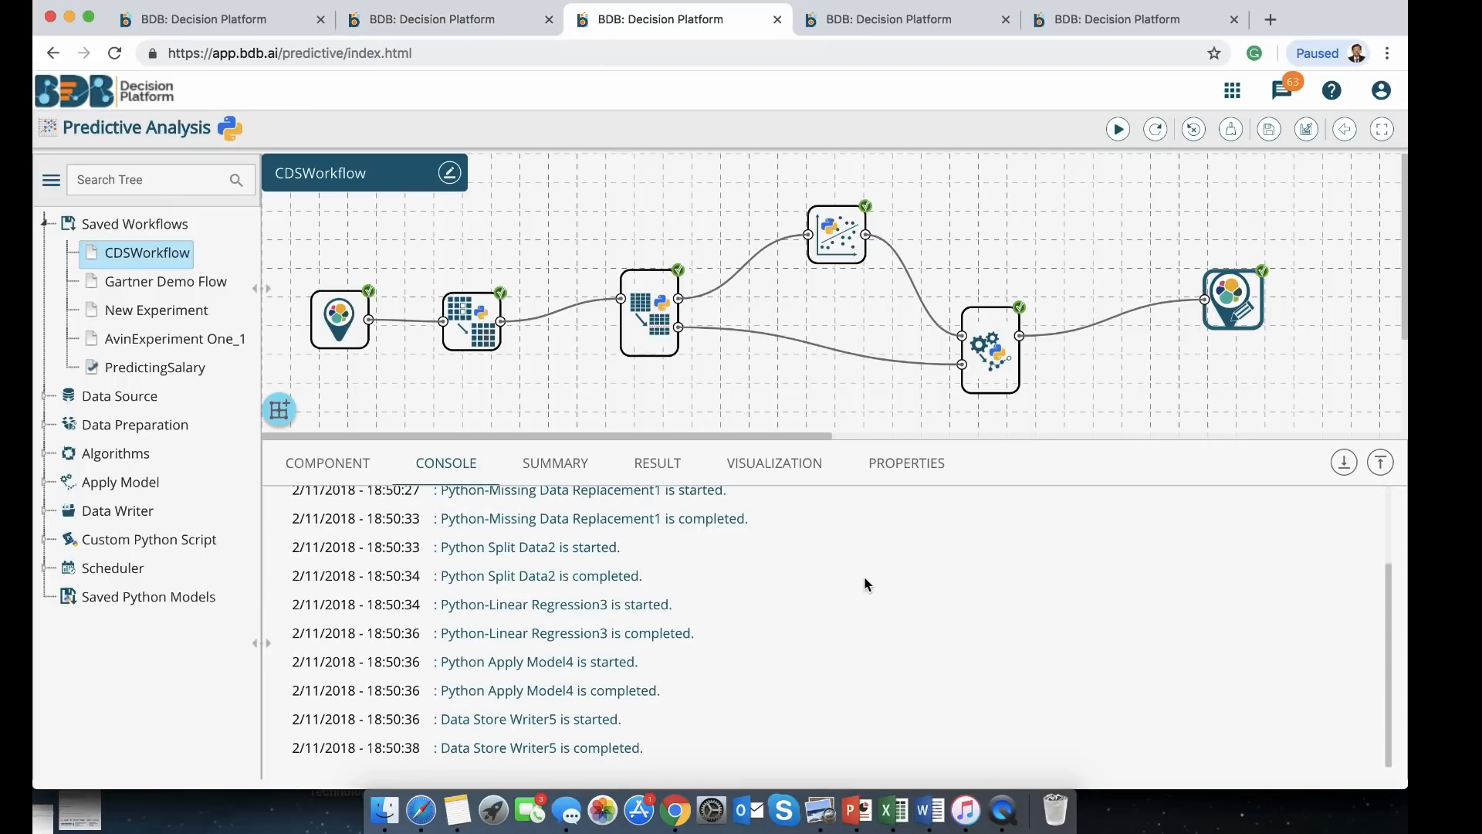
{"action": "scroll", "coordinate": [865, 583], "scroll_direction": "up", "scroll_amount": 3}
{"action": "left_click", "coordinate": [446, 23]}
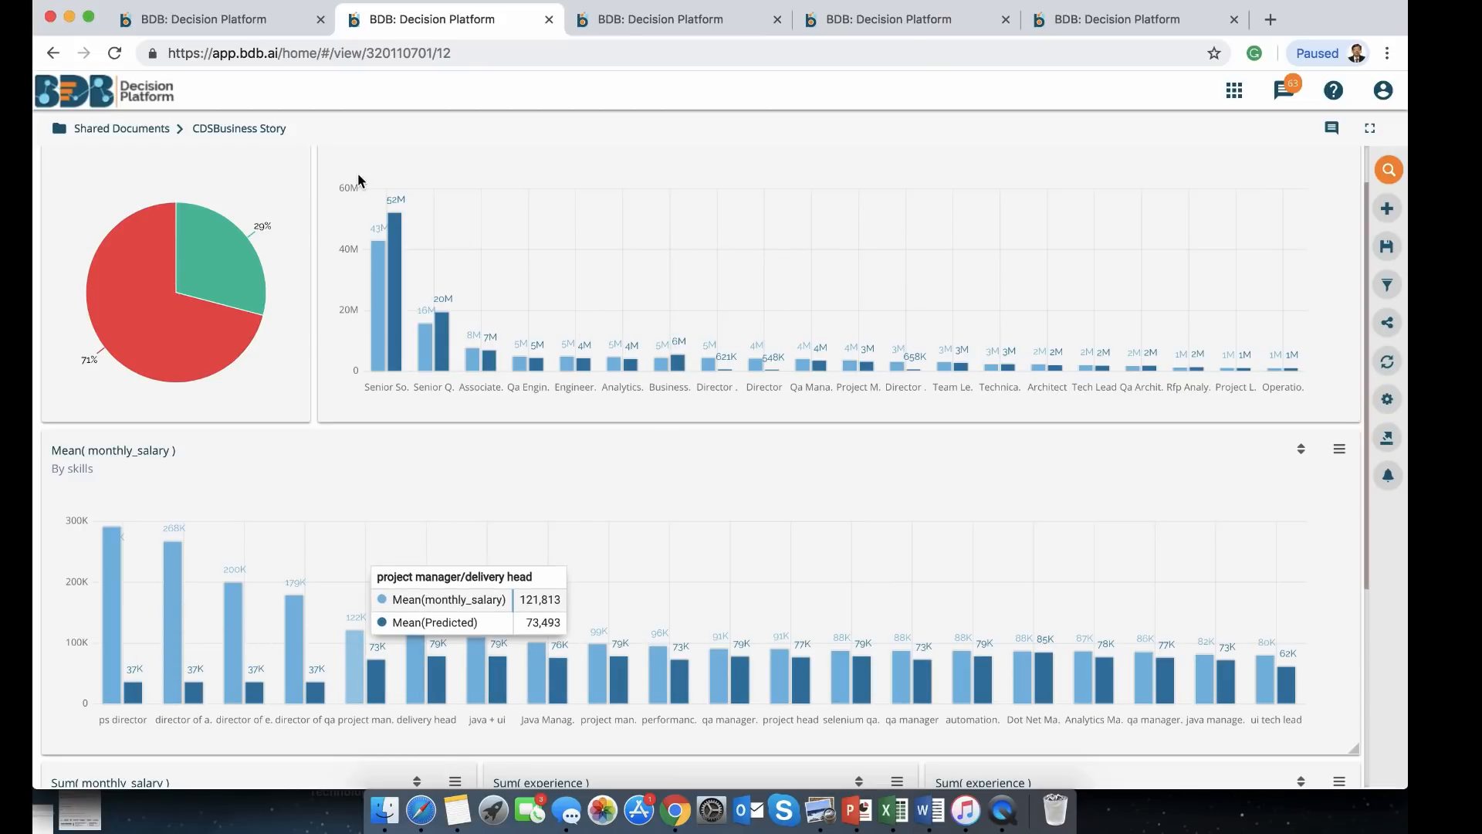
Open the Test Predictive dashboard from My Documents
{"action": "left_click", "coordinate": [246, 23]}
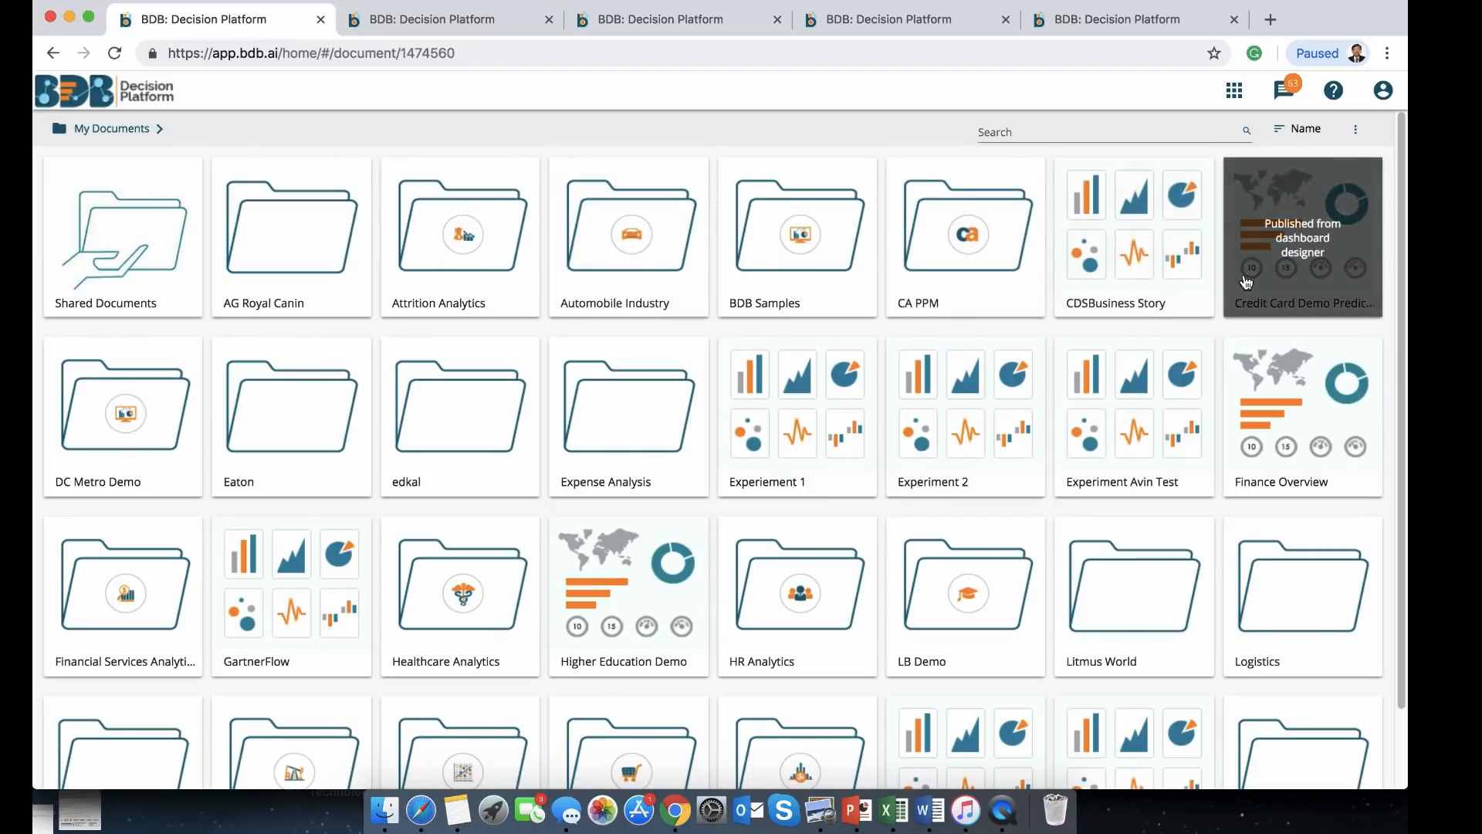
{"action": "scroll", "coordinate": [1218, 556], "scroll_direction": "down", "scroll_amount": 2}
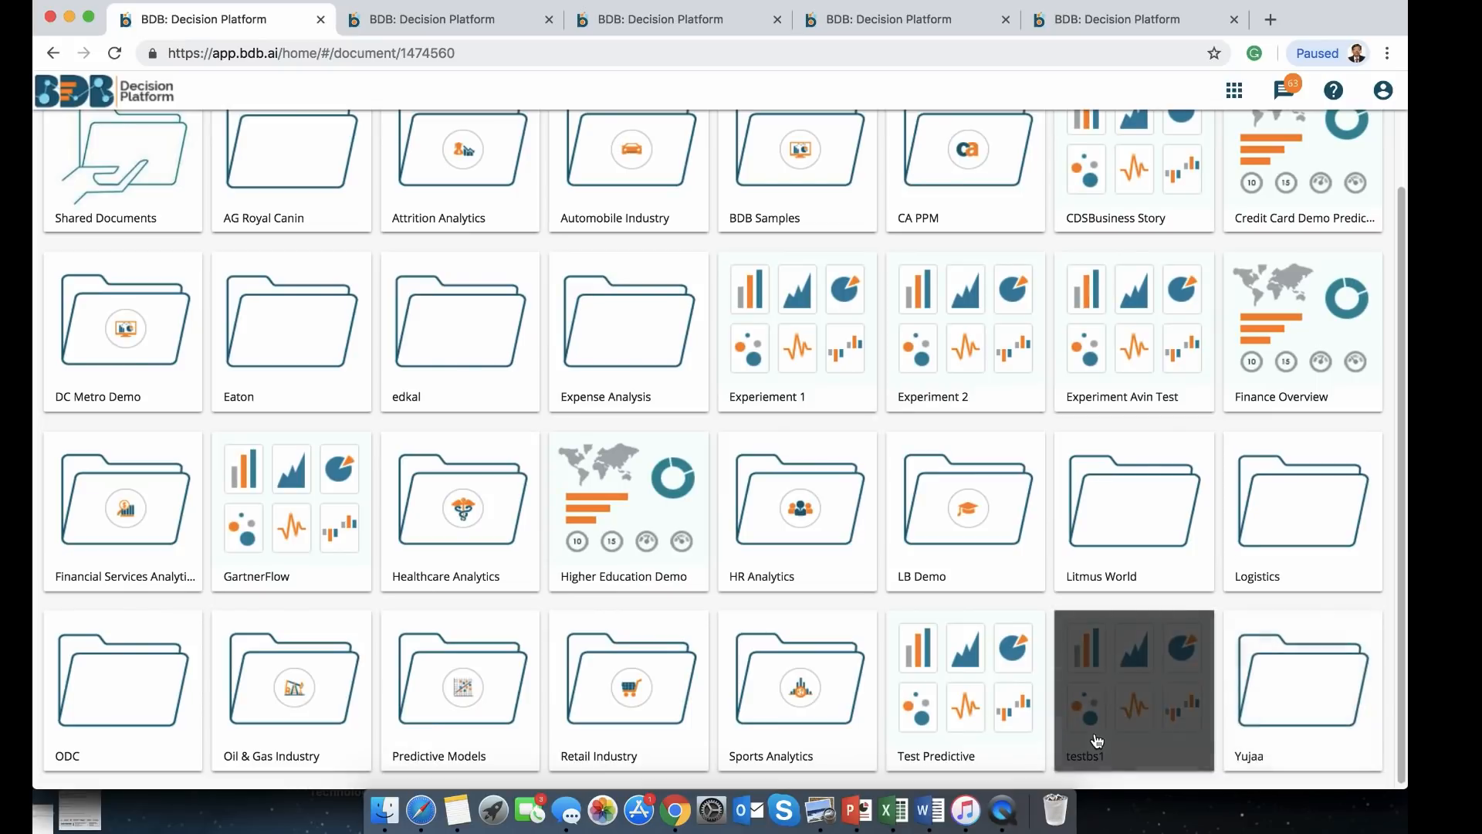
{"action": "left_click", "coordinate": [958, 709]}
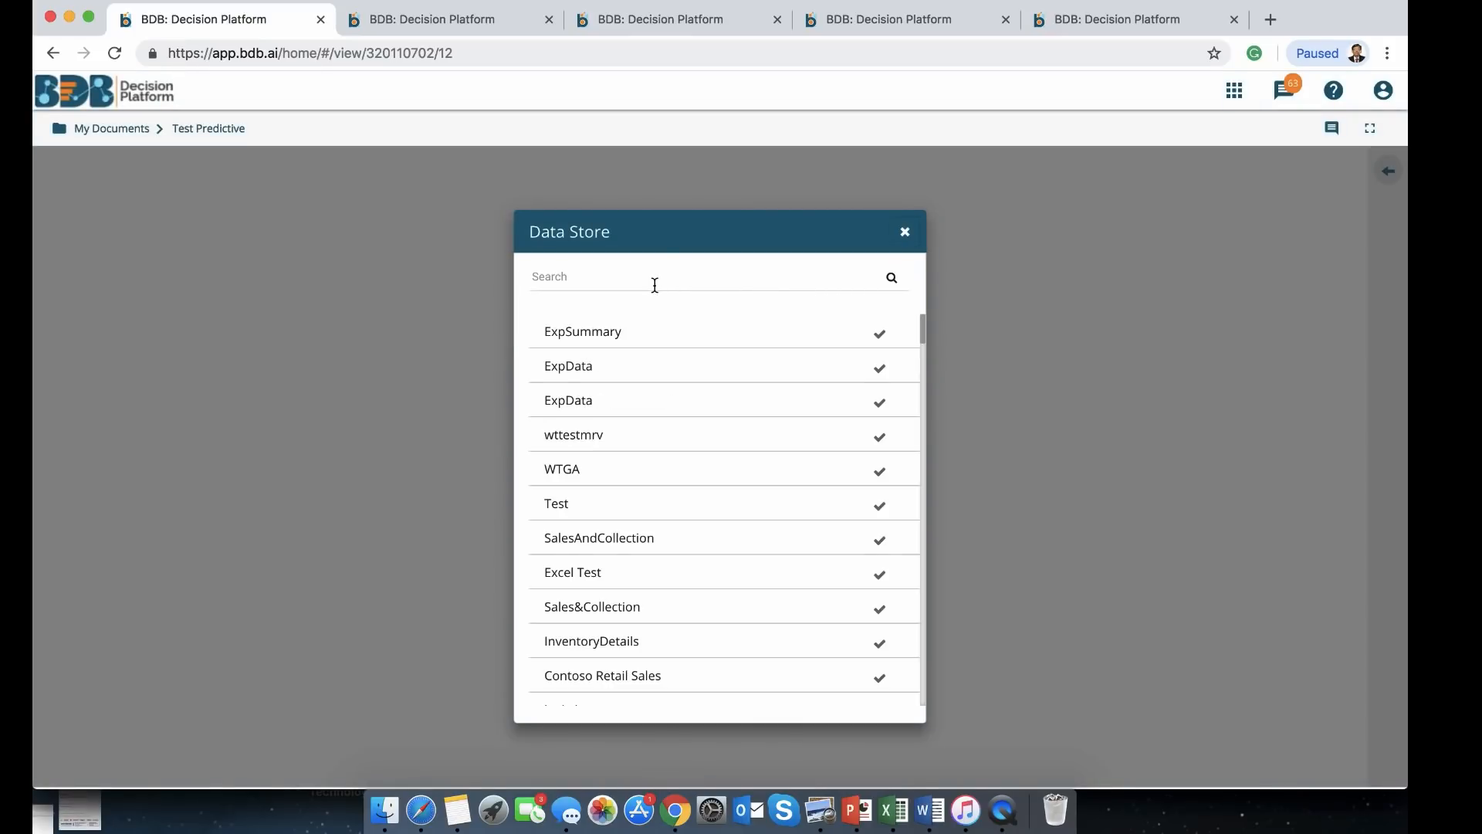
Build a CDSDataStore chart with designation as dimension and Predicted and monthly_salary as measures
{"action": "left_click", "coordinate": [654, 285]}
{"action": "type", "text": "cd"}
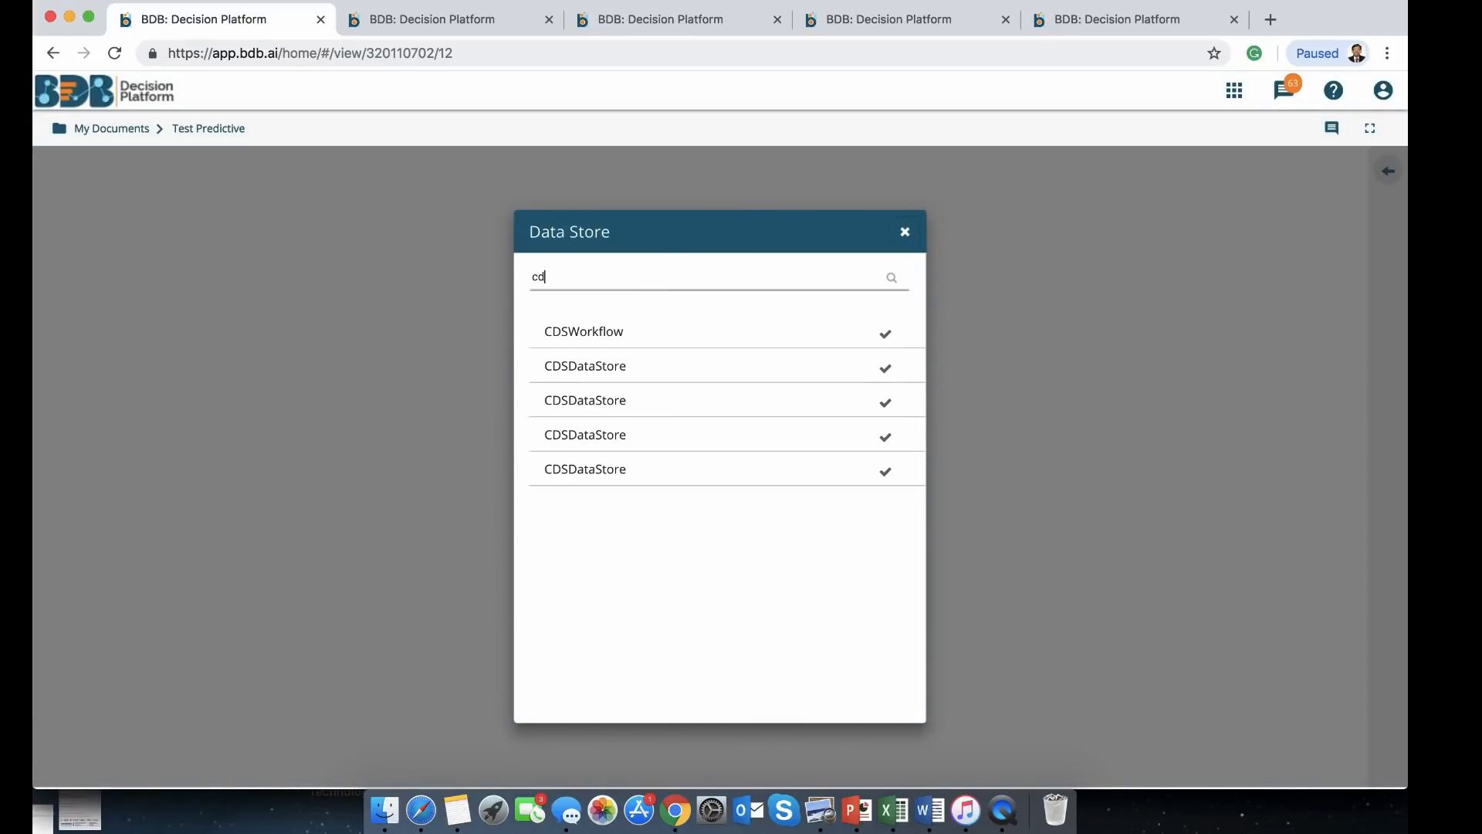
{"action": "left_click", "coordinate": [886, 470]}
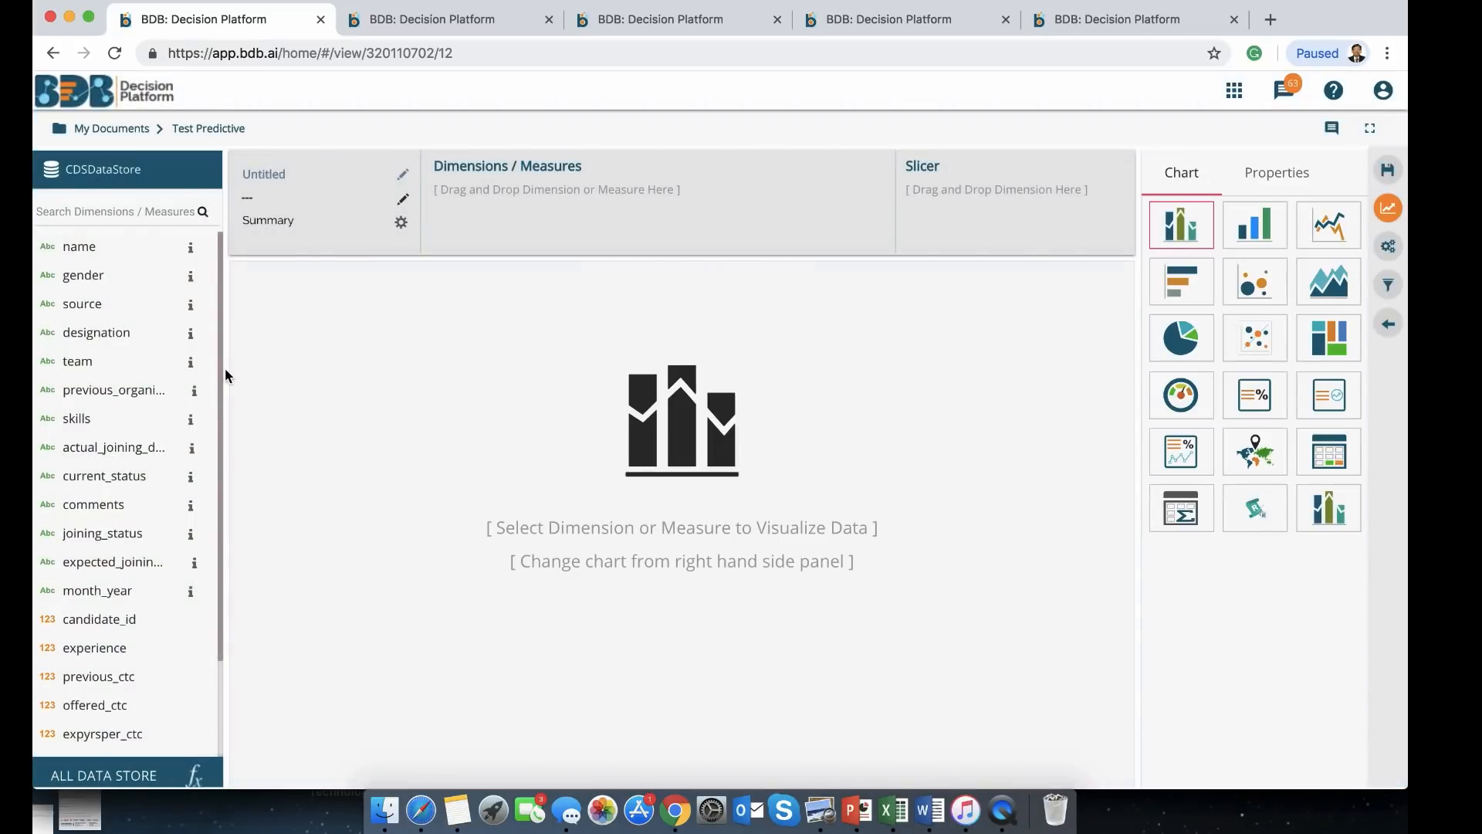
{"action": "left_click_drag", "start_coordinate": [77, 333], "coordinate": [483, 204]}
{"action": "scroll", "coordinate": [61, 627], "scroll_direction": "down", "scroll_amount": 3}
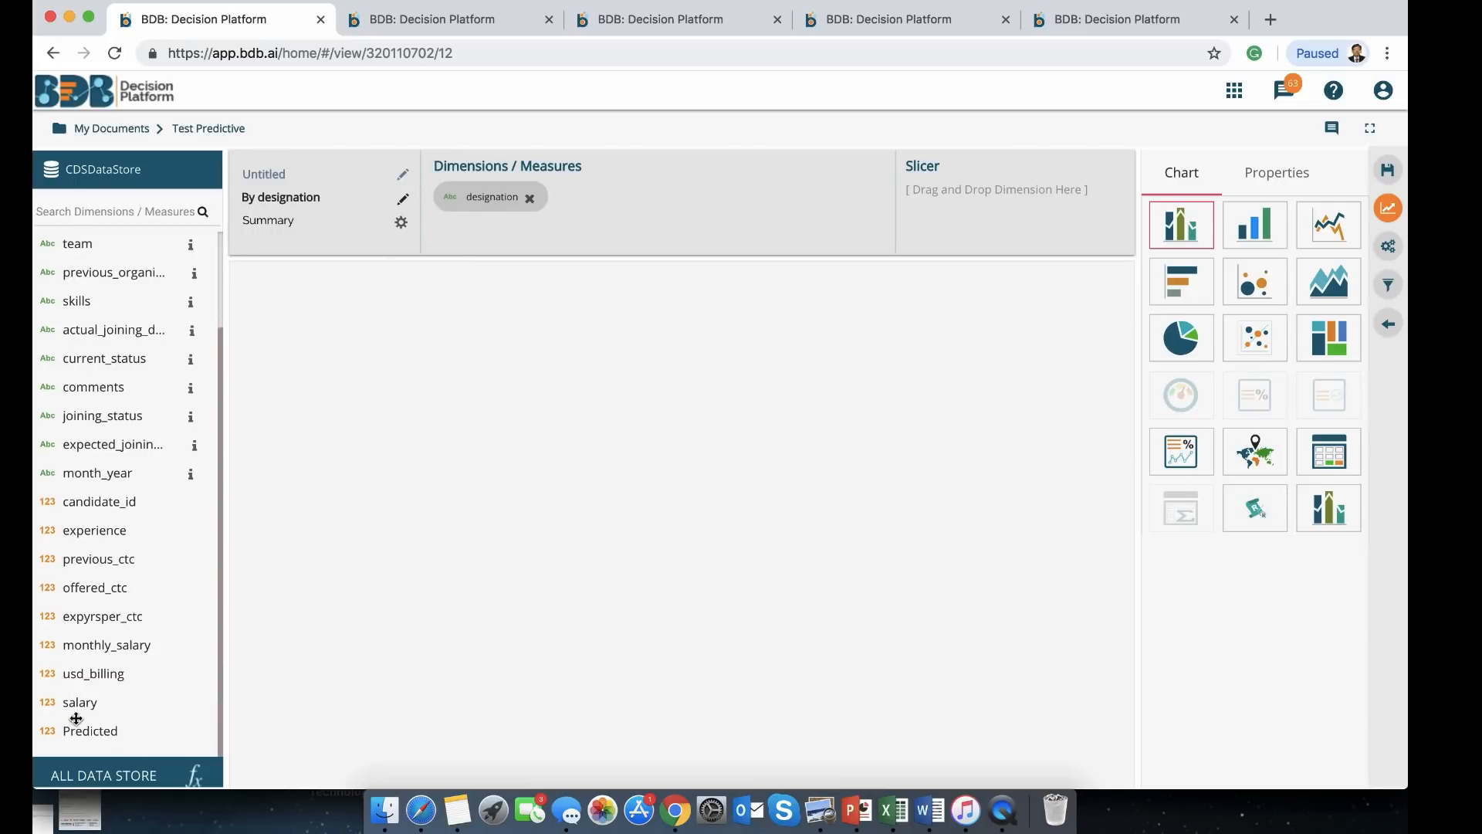
{"action": "left_click_drag", "start_coordinate": [424, 359], "coordinate": [617, 197]}
{"action": "left_click_drag", "start_coordinate": [118, 645], "coordinate": [791, 193]}
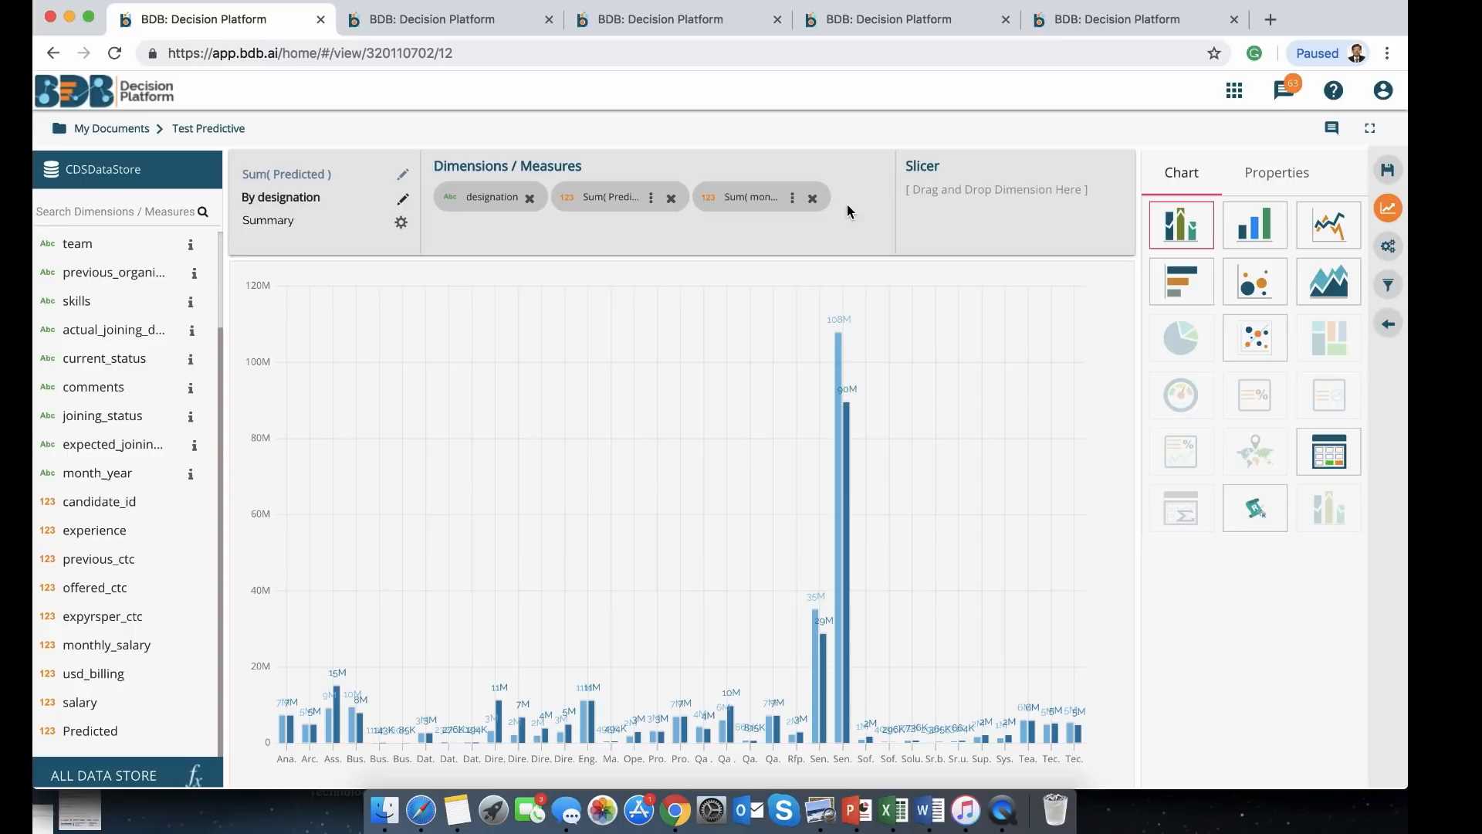
Sort the chart descending, limit it to 20 bars, and save it as a dashboard view
{"action": "left_click", "coordinate": [1260, 176]}
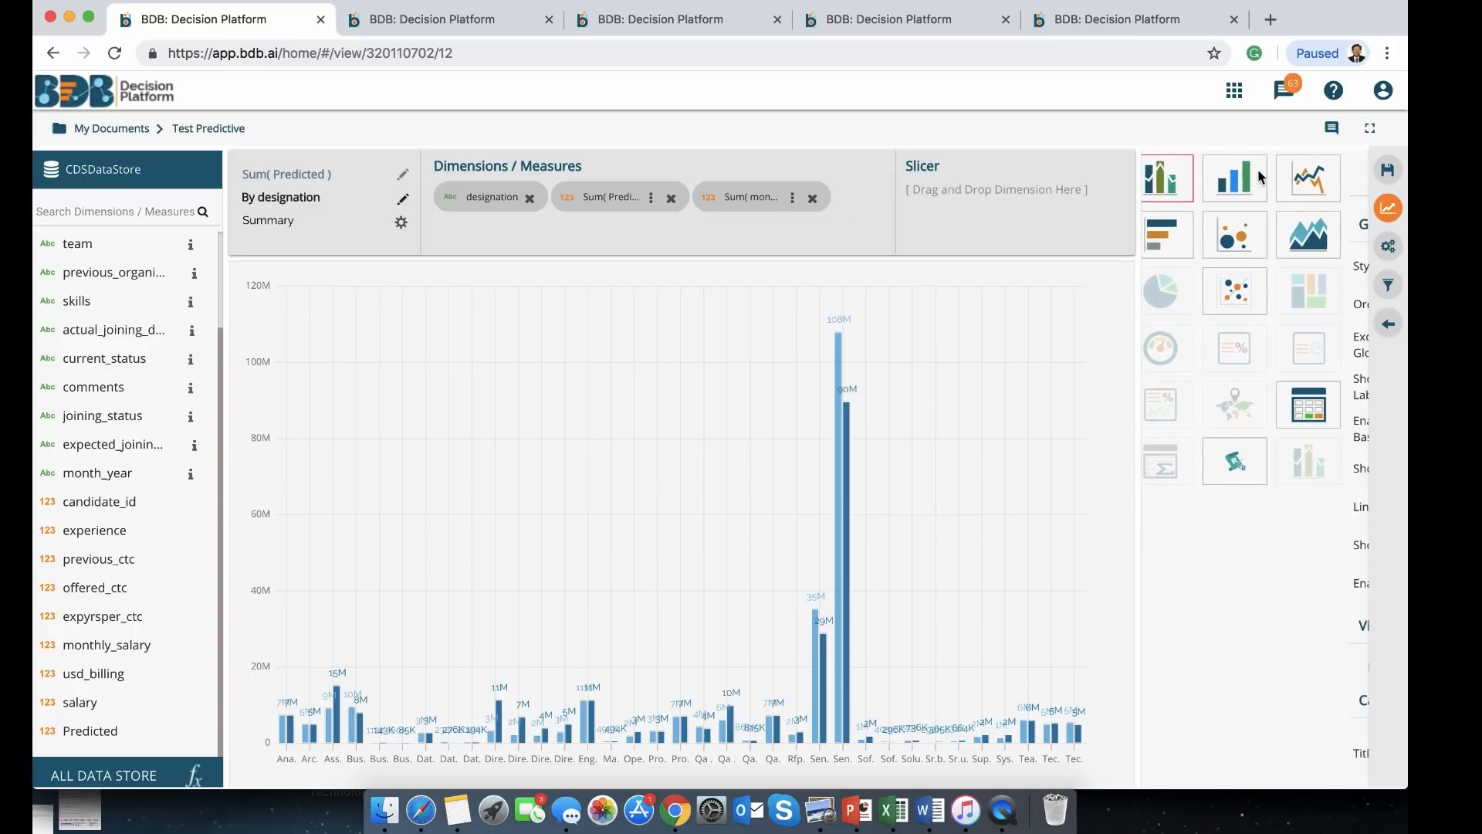
{"action": "left_click", "coordinate": [1307, 304]}
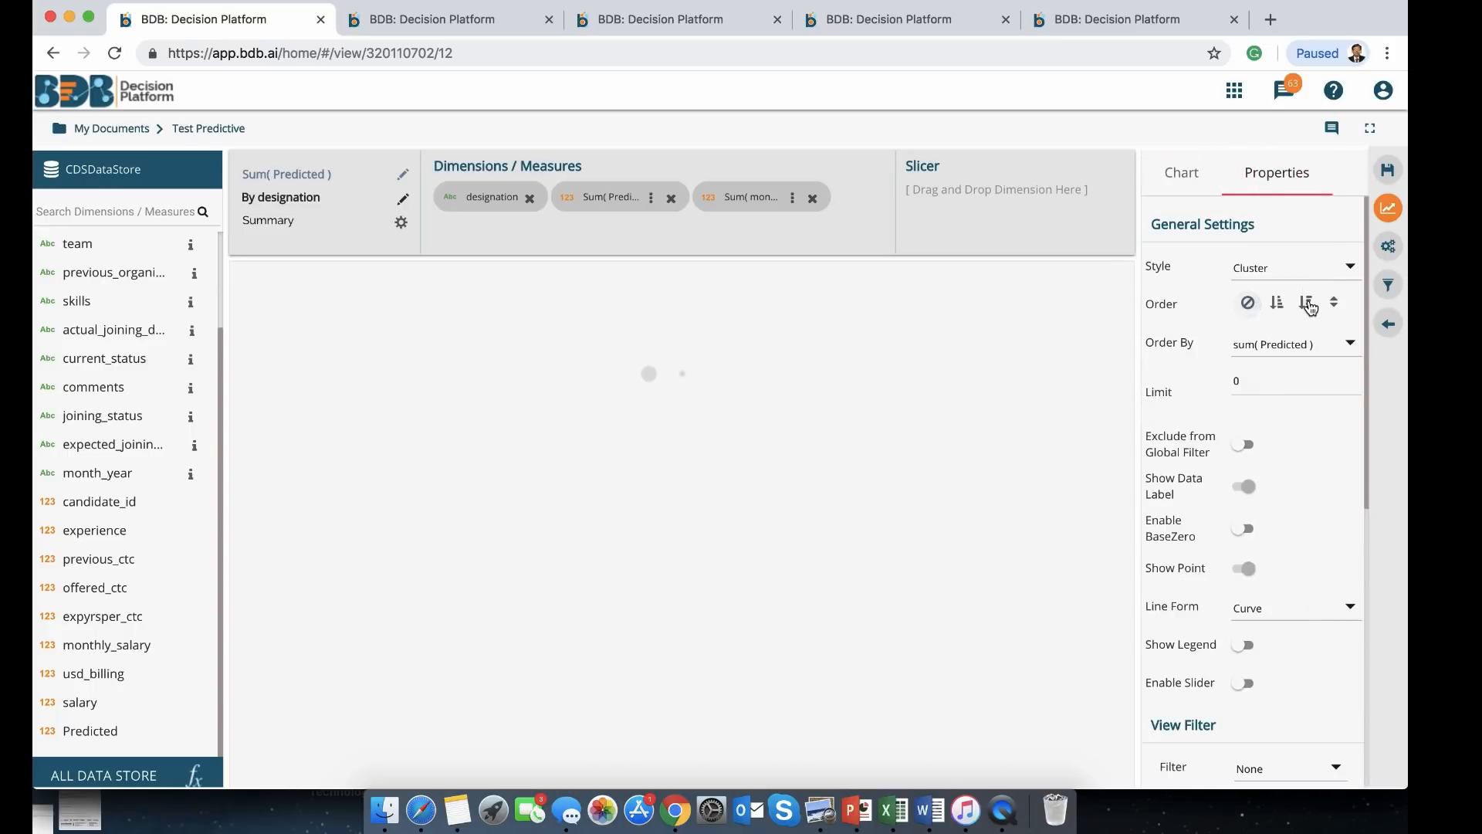
{"action": "double_click", "coordinate": [1271, 381]}
{"action": "type", "text": "20"}
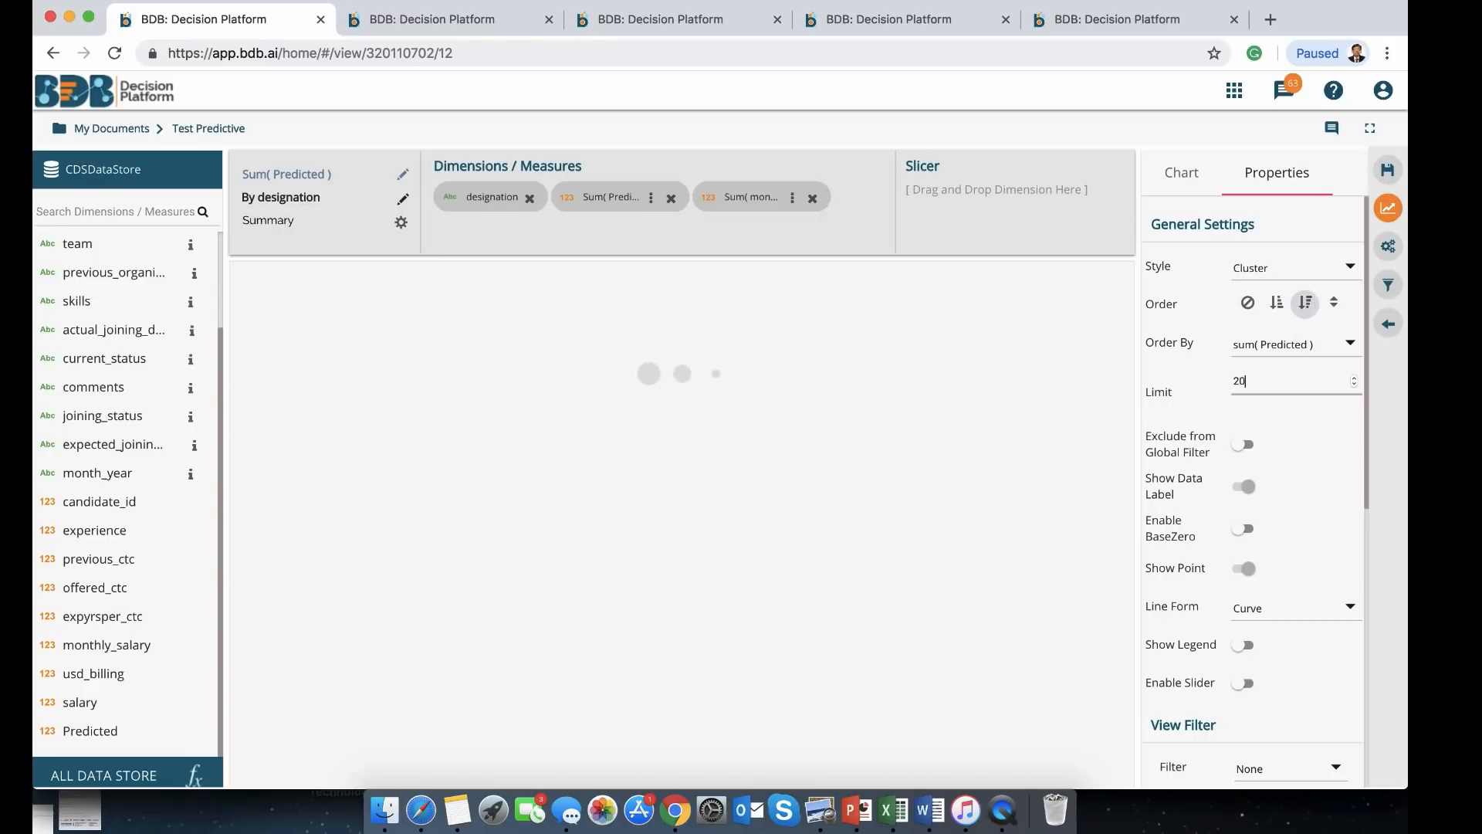
{"action": "left_click", "coordinate": [1389, 171]}
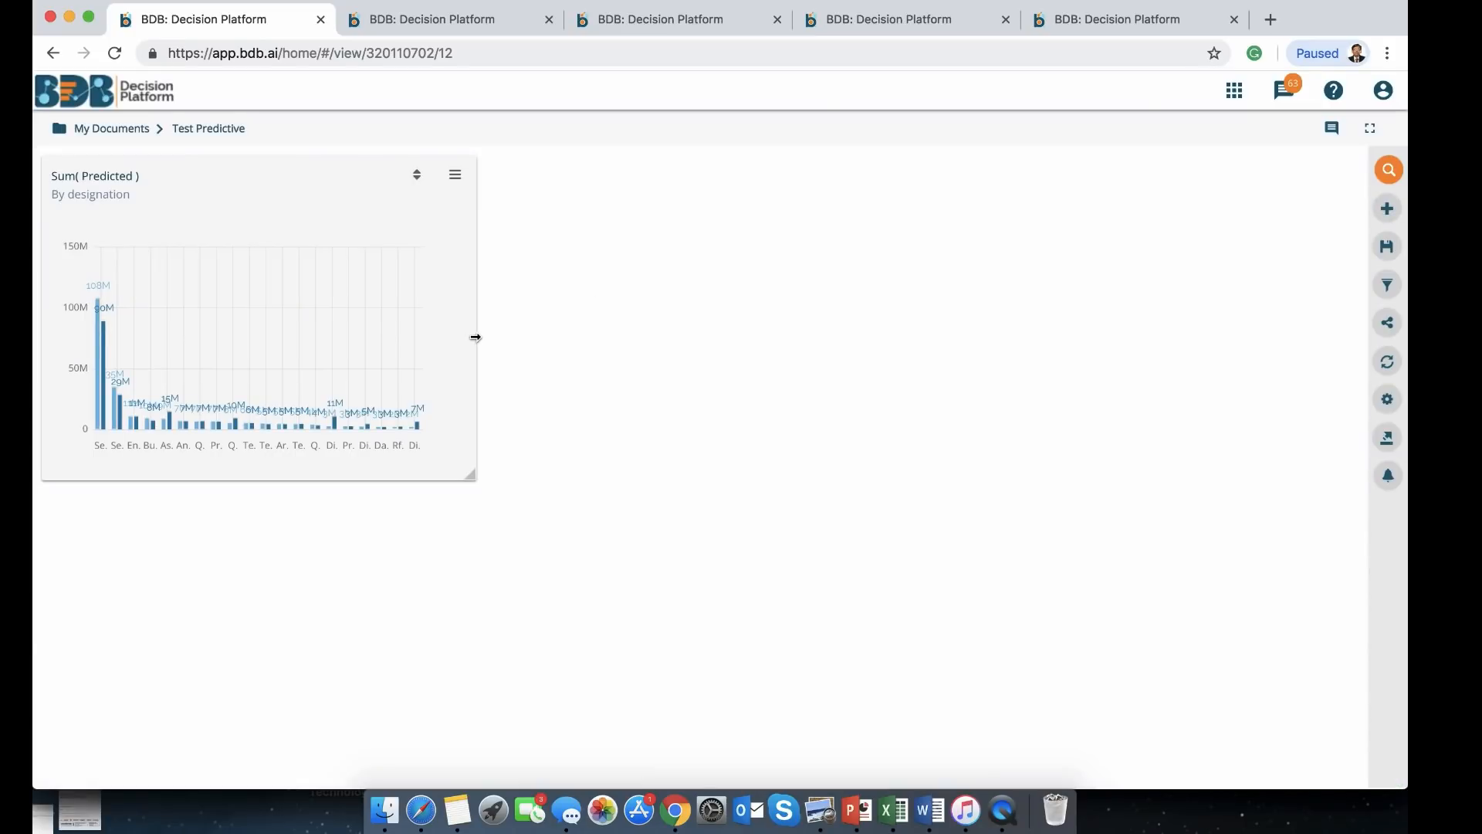
Stretch the Sum(Predicted) by designation chart across the full dashboard width
{"action": "left_click_drag", "start_coordinate": [473, 334], "coordinate": [1347, 363]}
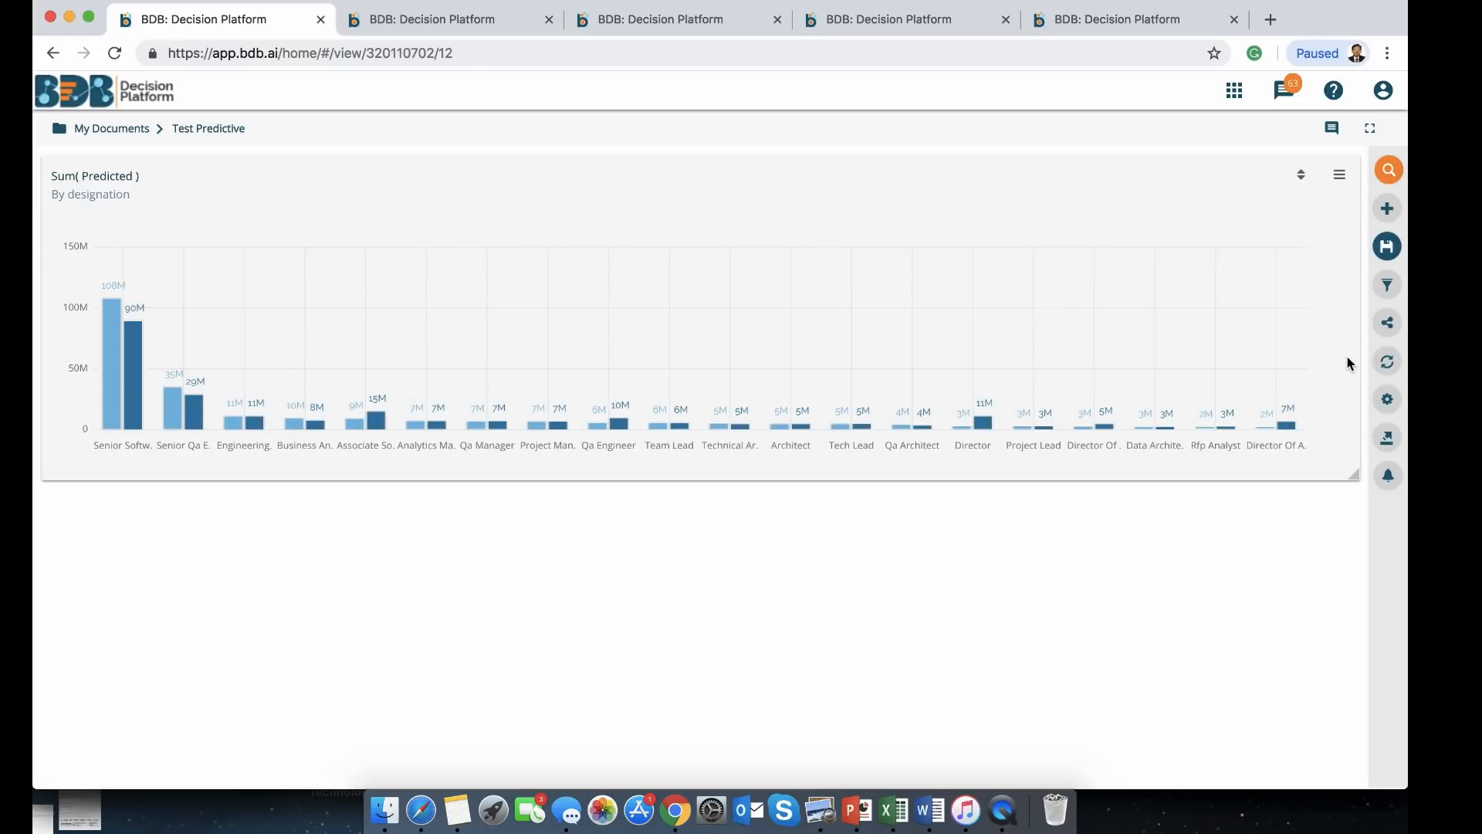
{"action": "mouse_move", "coordinate": [966, 425]}
Add a new view with skills as dimension and monthly_salary and Predicted as measures
{"action": "left_click", "coordinate": [1387, 210]}
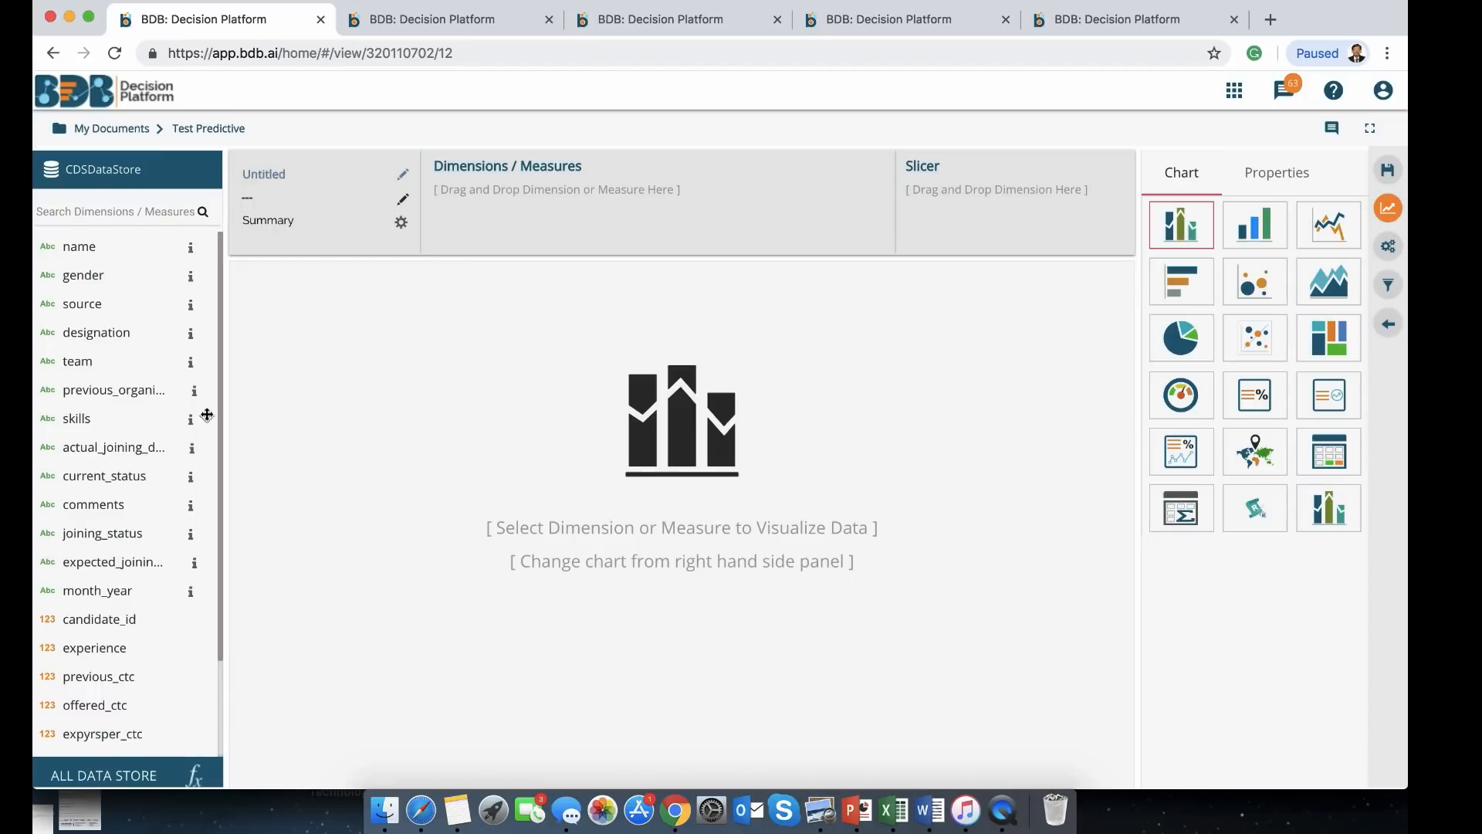
{"action": "scroll", "coordinate": [132, 514], "scroll_direction": "down", "scroll_amount": 3}
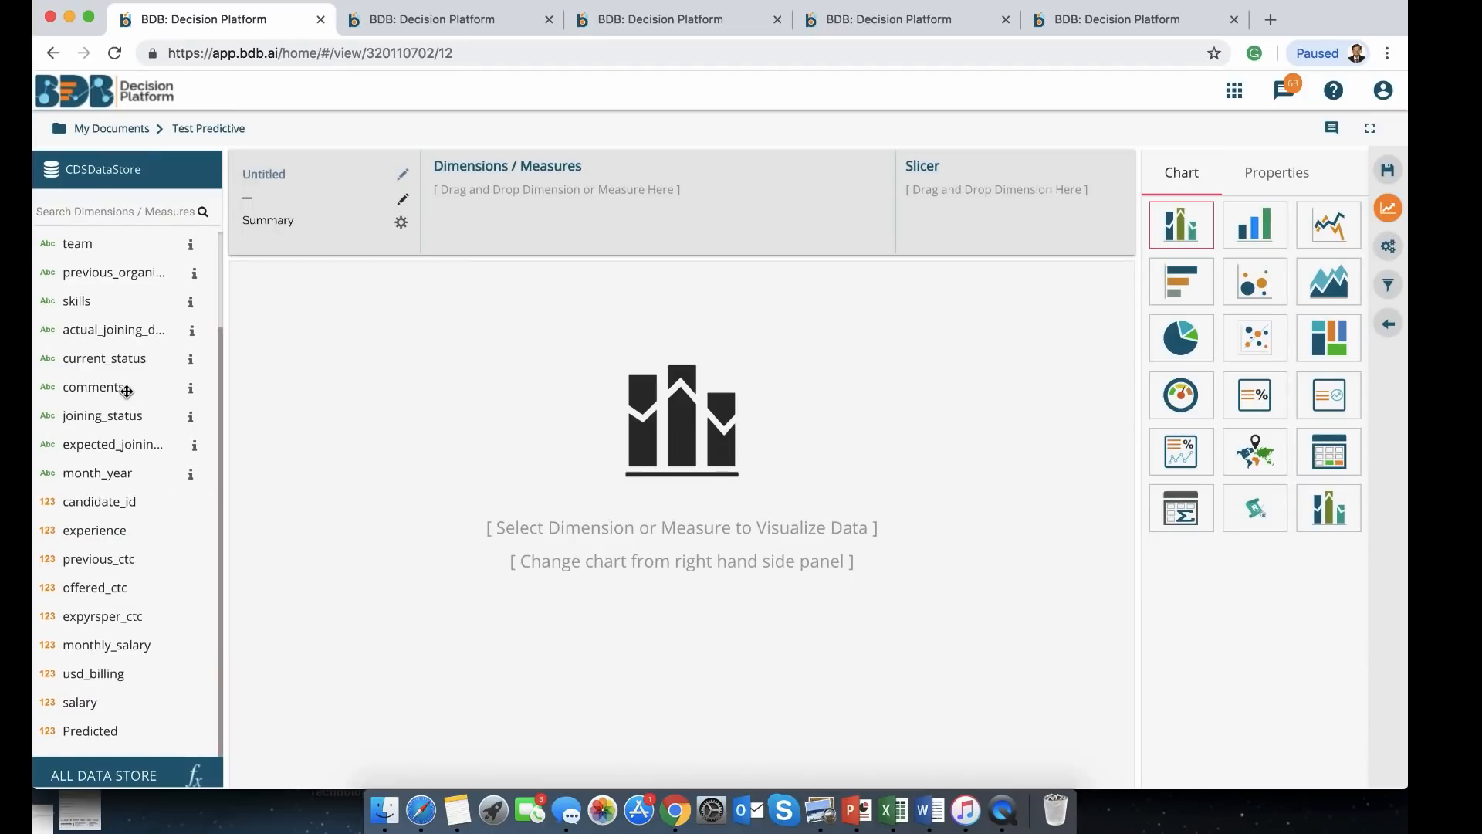
{"action": "left_click_drag", "start_coordinate": [80, 301], "coordinate": [465, 191]}
{"action": "left_click_drag", "start_coordinate": [96, 645], "coordinate": [593, 202]}
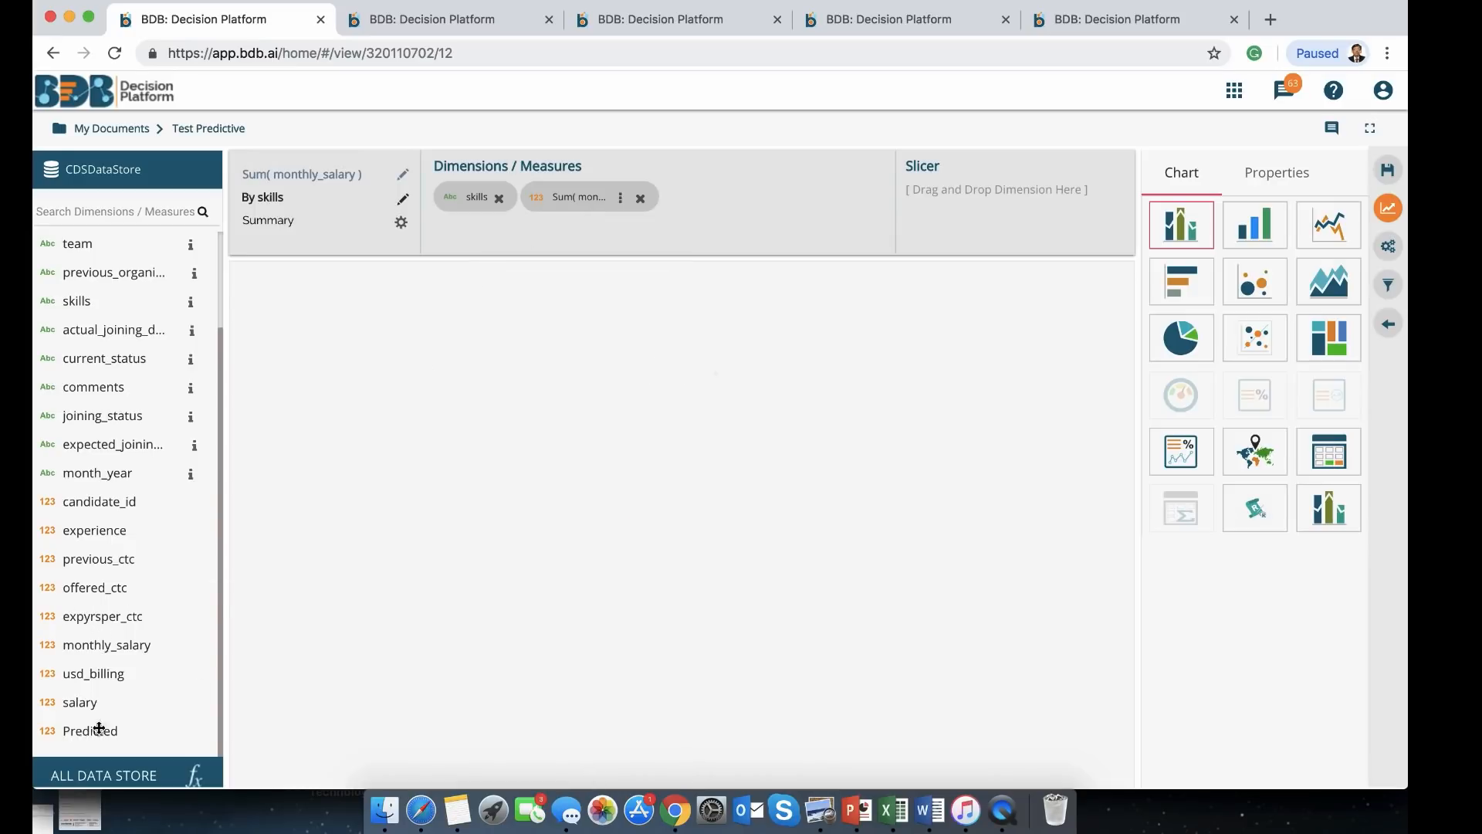
{"action": "left_click_drag", "start_coordinate": [99, 728], "coordinate": [743, 154]}
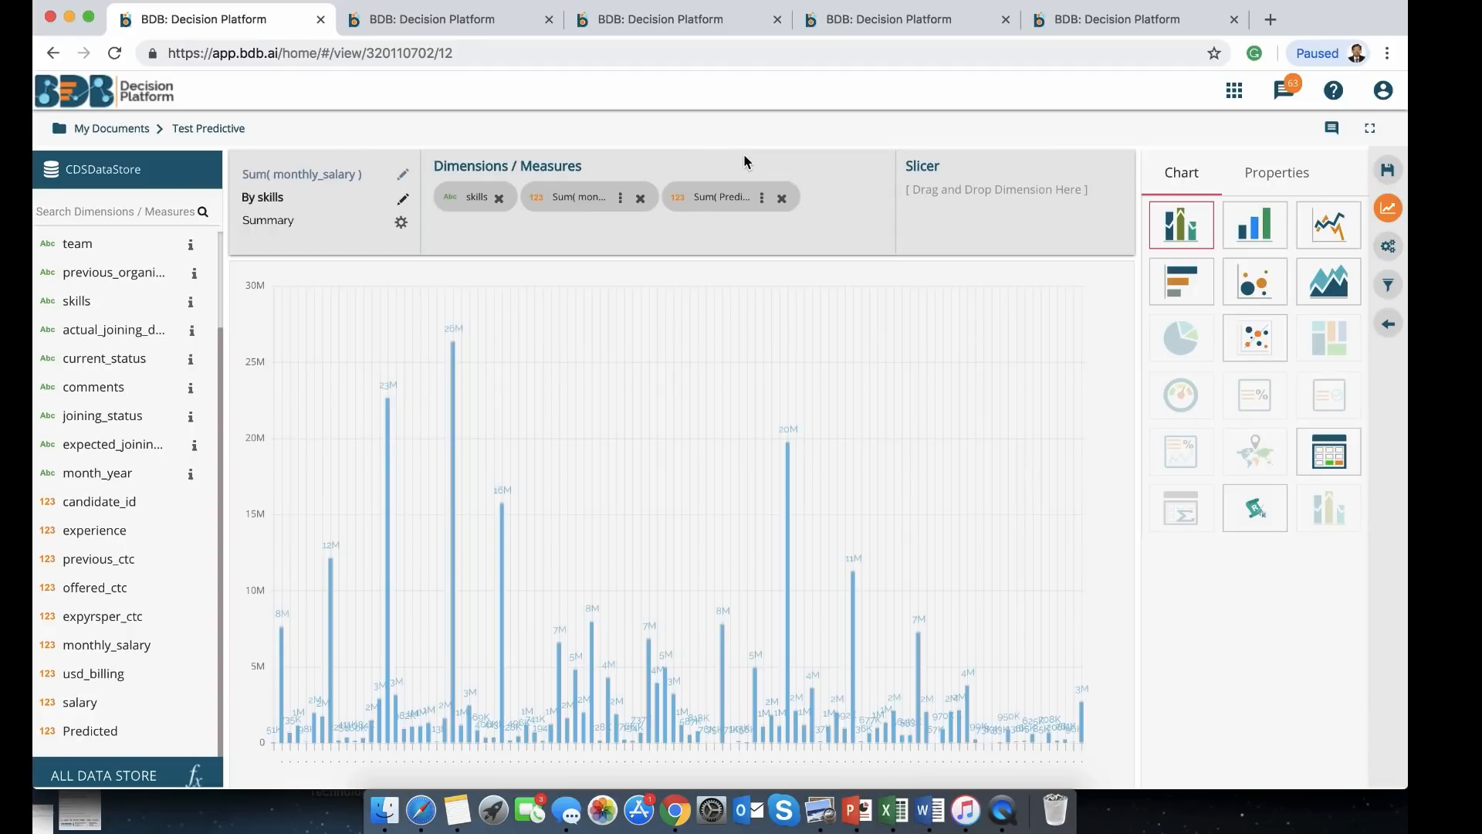
{"action": "mouse_move", "coordinate": [922, 315]}
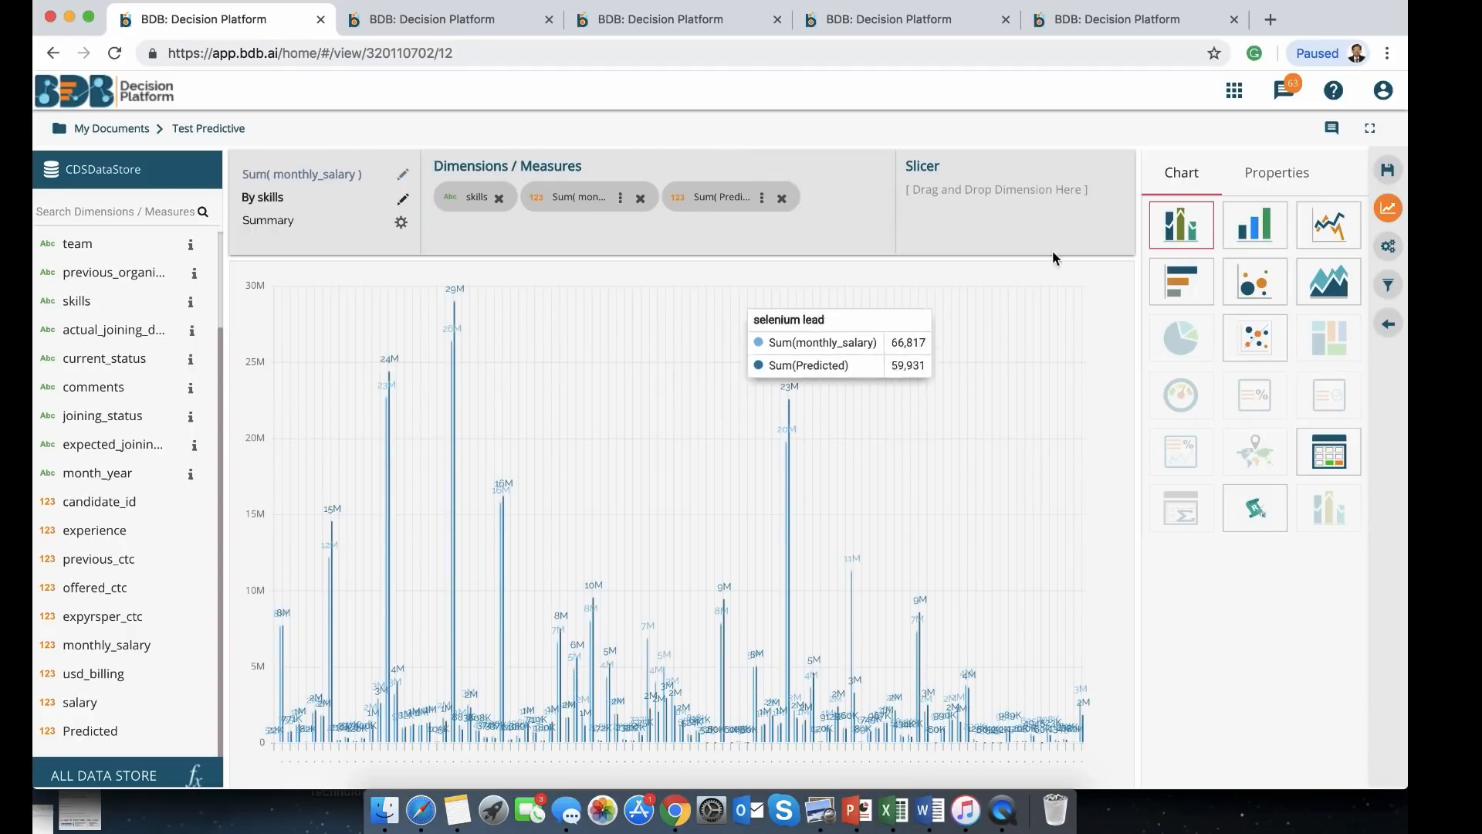
{"action": "scroll", "coordinate": [1274, 174], "scroll_direction": "down", "scroll_amount": 1}
{"action": "scroll", "coordinate": [1274, 174], "scroll_direction": "up", "scroll_amount": 1}
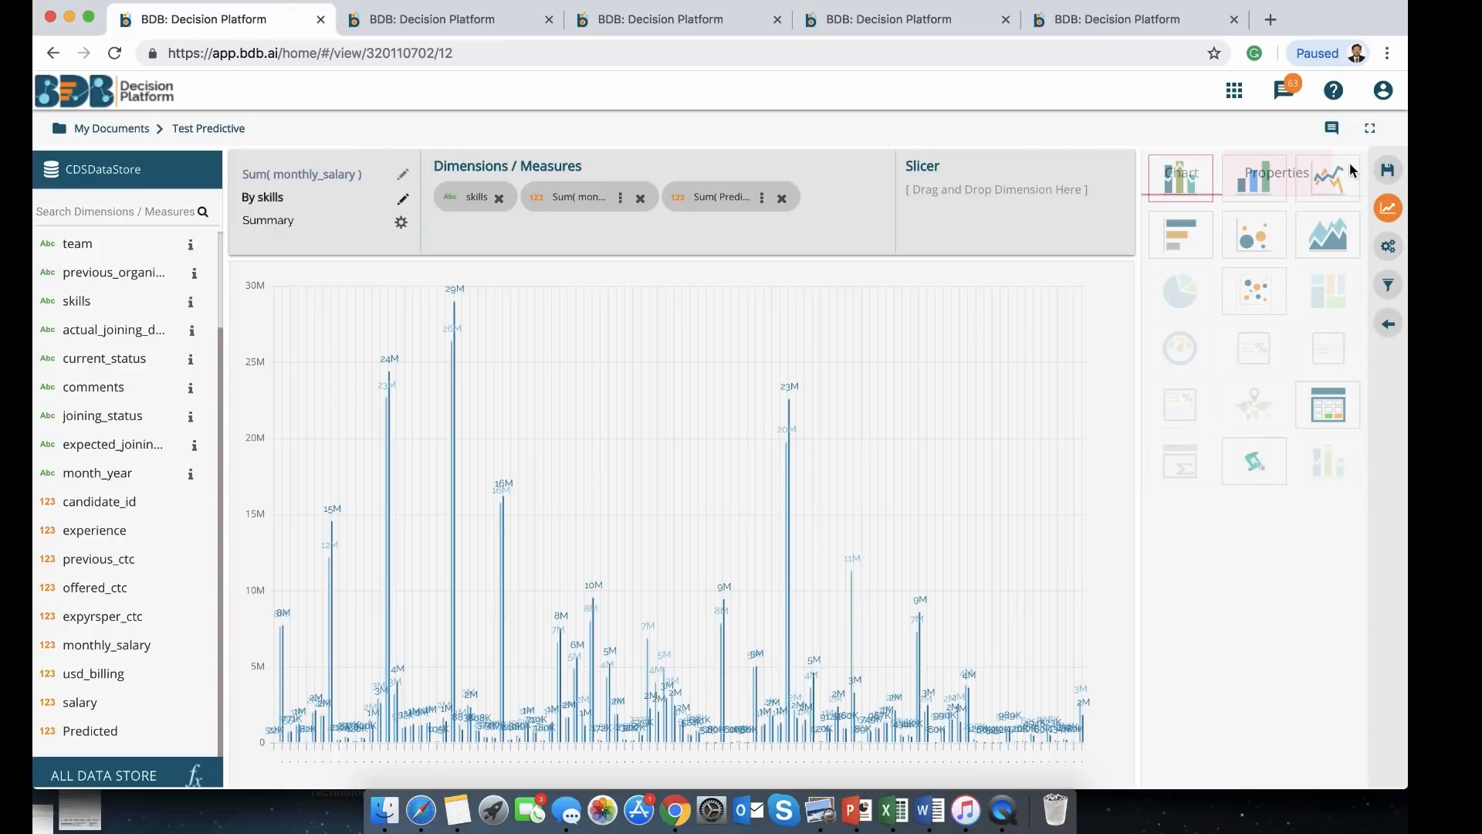
Sort the skills chart descending, limit it to 20, save it, and widen it to full width
{"action": "left_click", "coordinate": [1277, 172]}
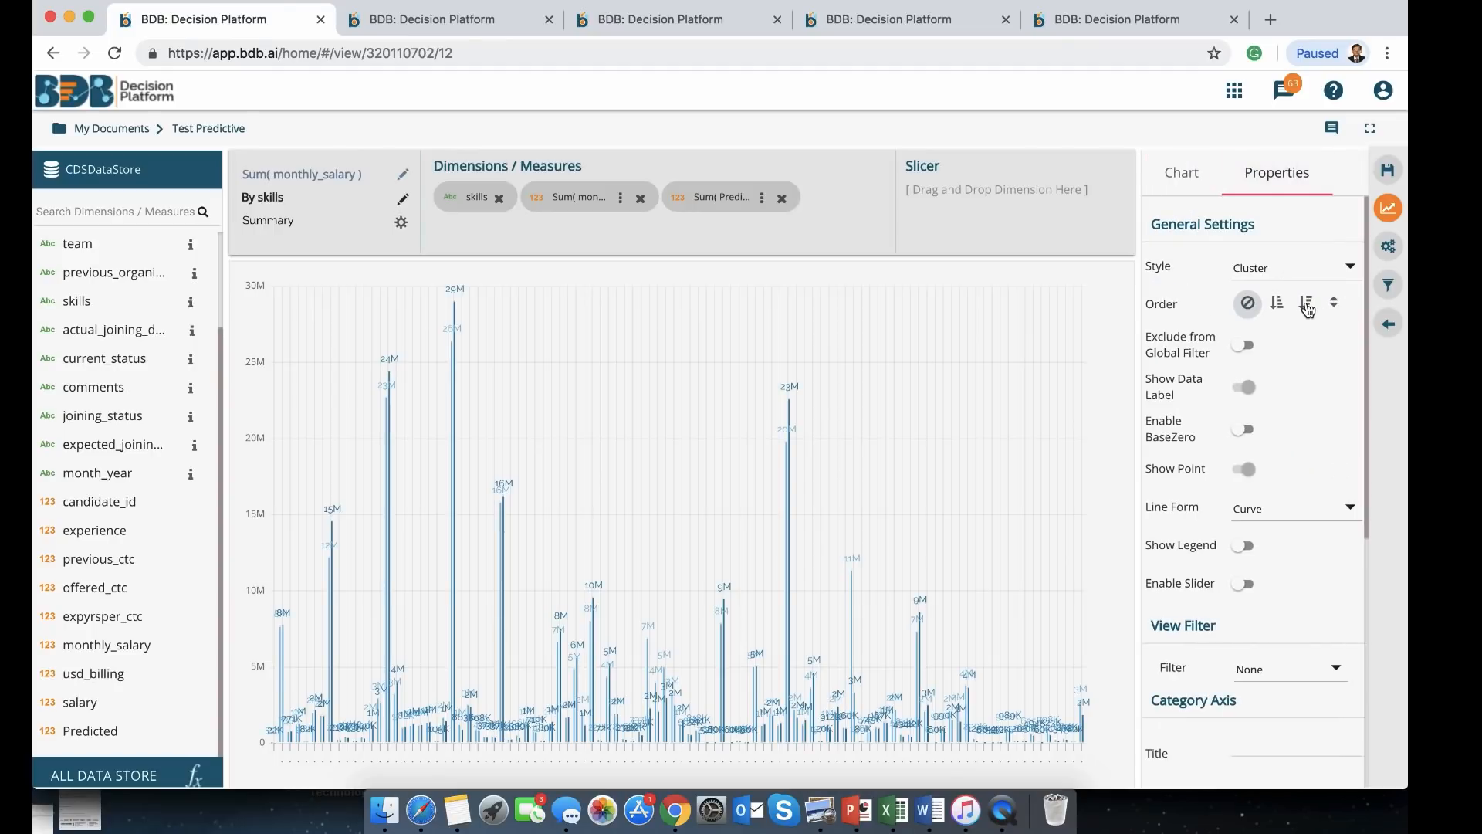
{"action": "left_click", "coordinate": [1306, 303]}
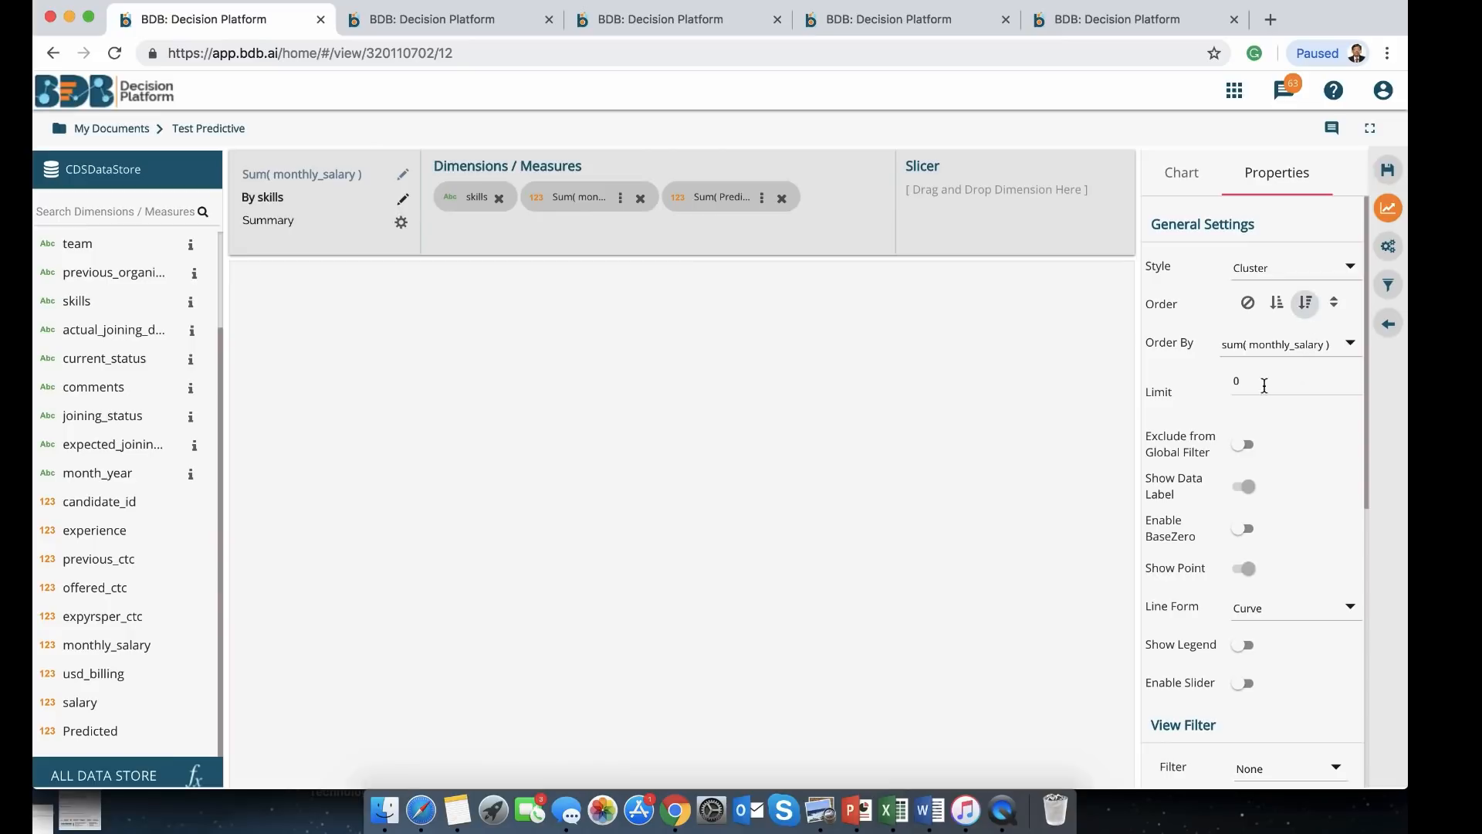
{"action": "left_click", "coordinate": [1236, 379]}
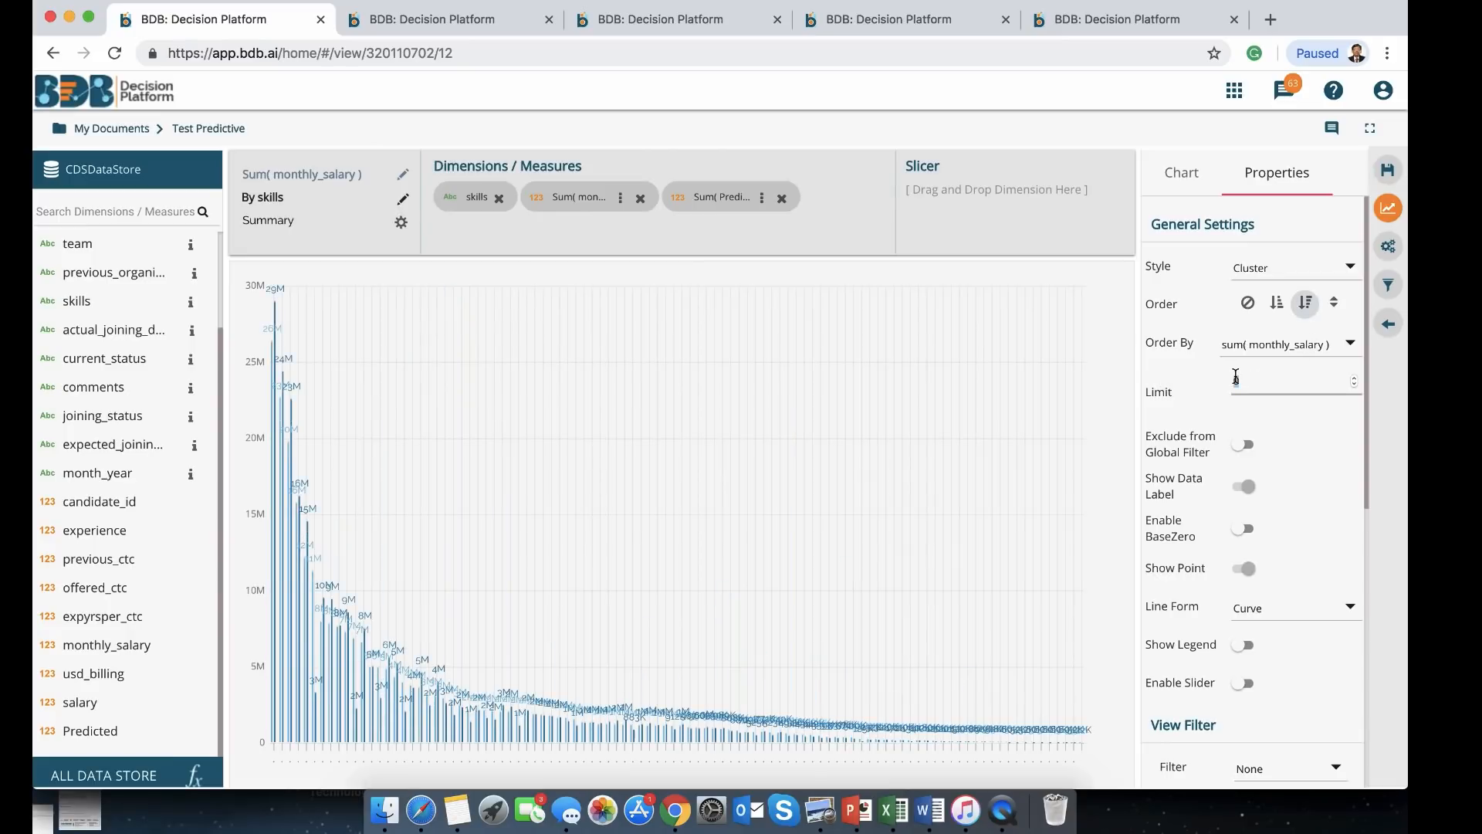
{"action": "type", "text": "20"}
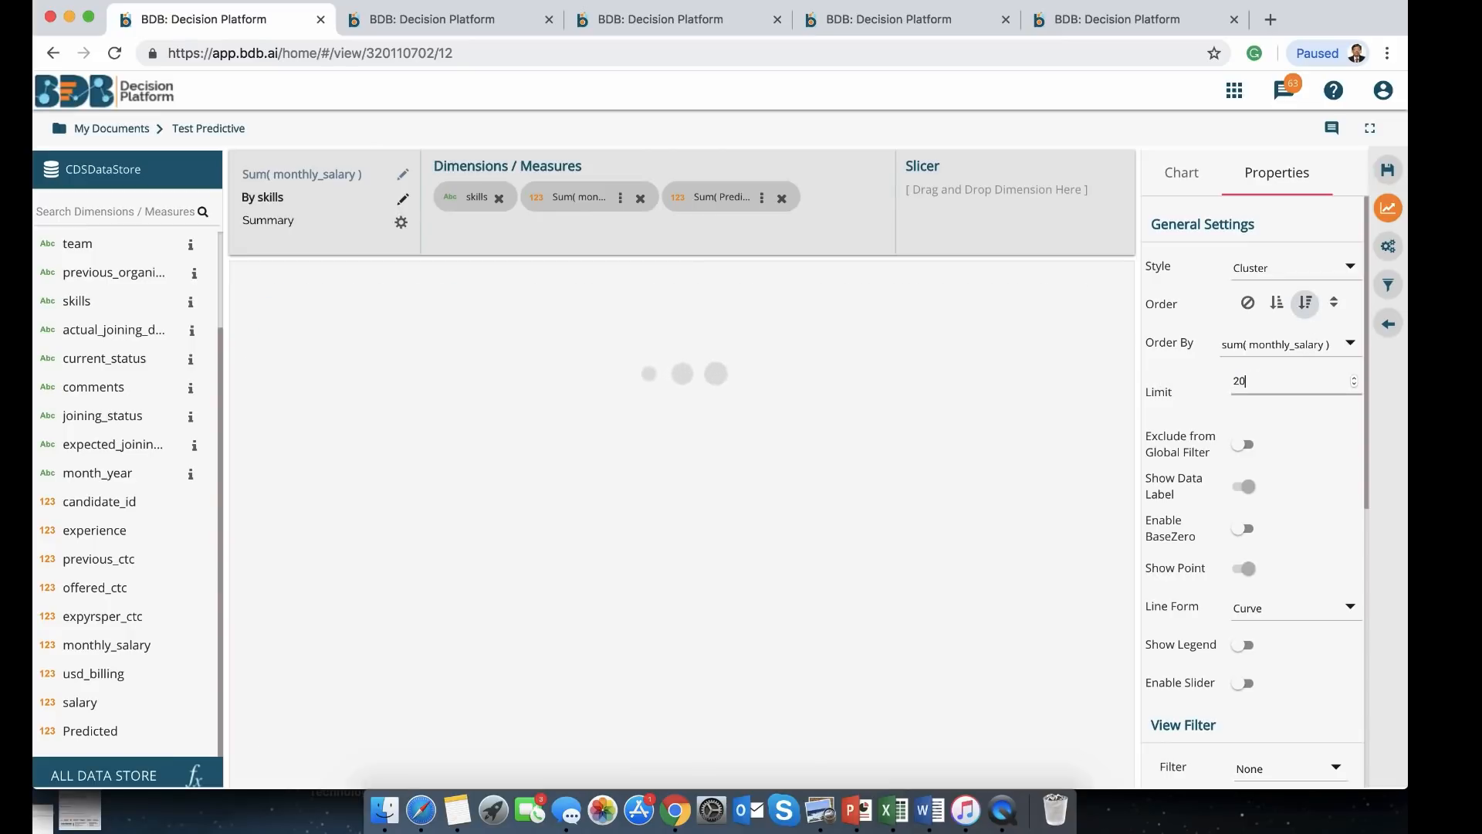
{"action": "left_click", "coordinate": [1393, 175]}
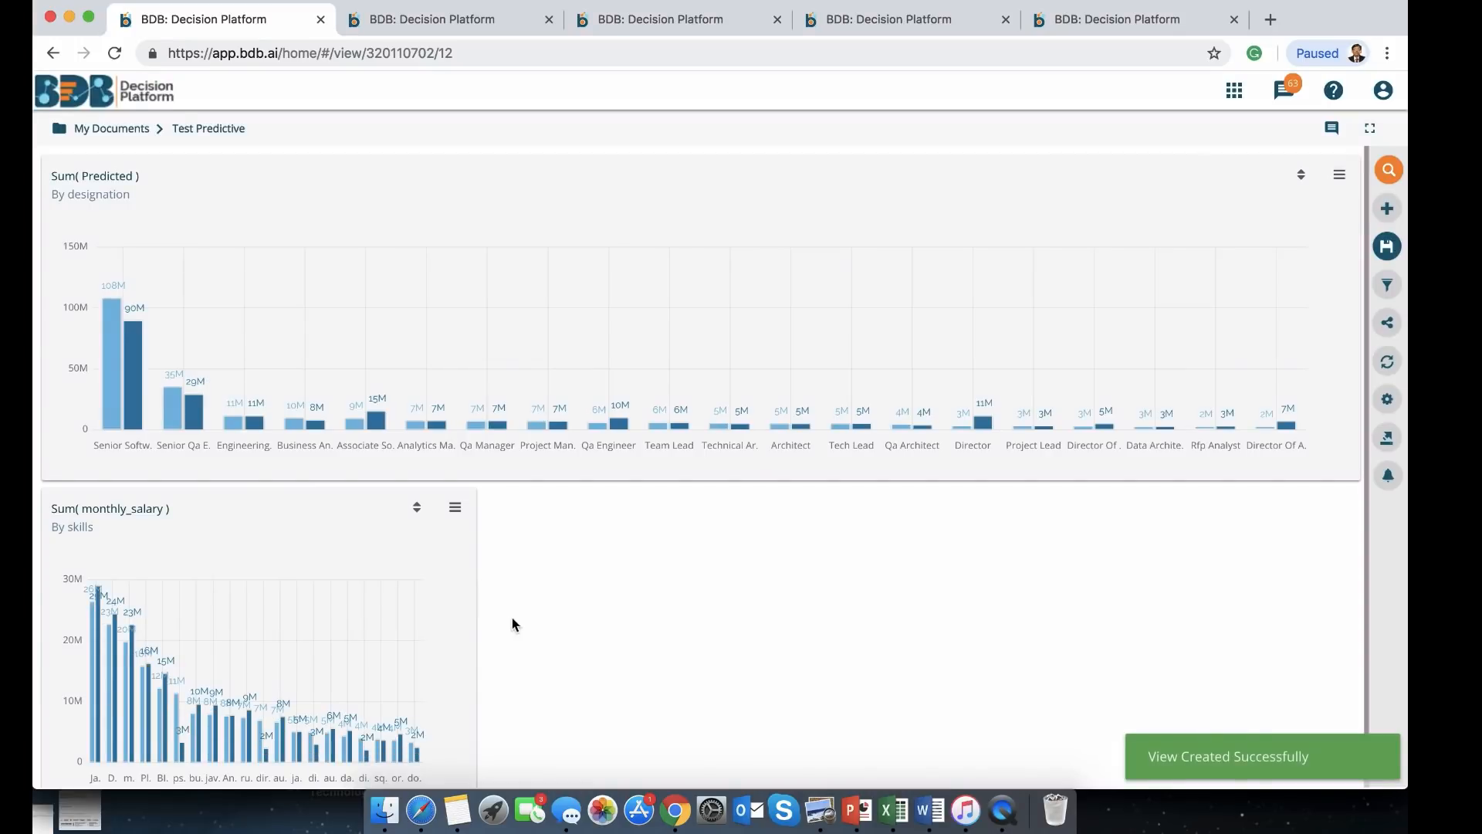
{"action": "left_click_drag", "start_coordinate": [477, 614], "coordinate": [1372, 622]}
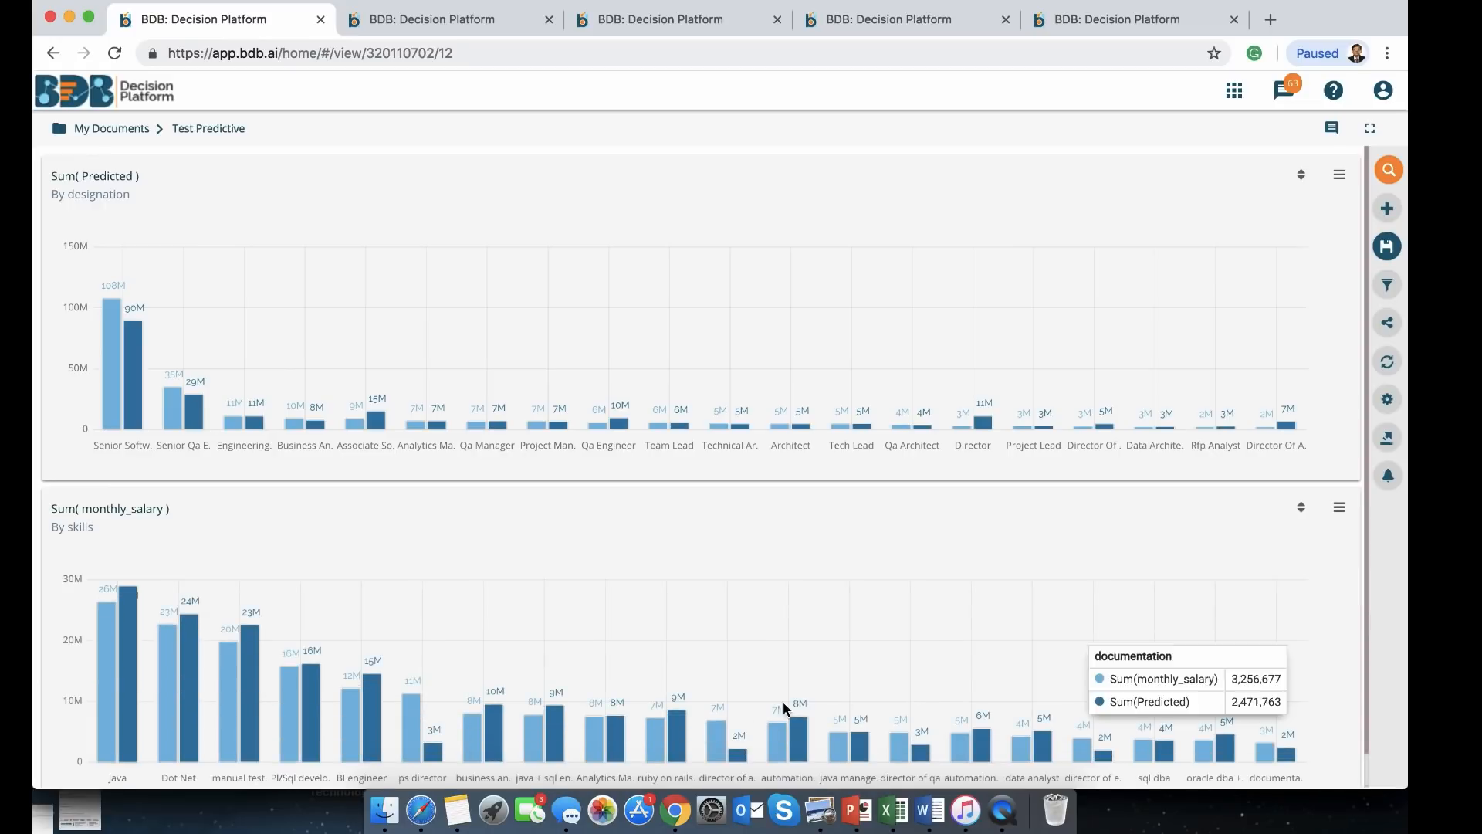
{"action": "scroll", "coordinate": [750, 650], "scroll_direction": "down", "scroll_amount": 1}
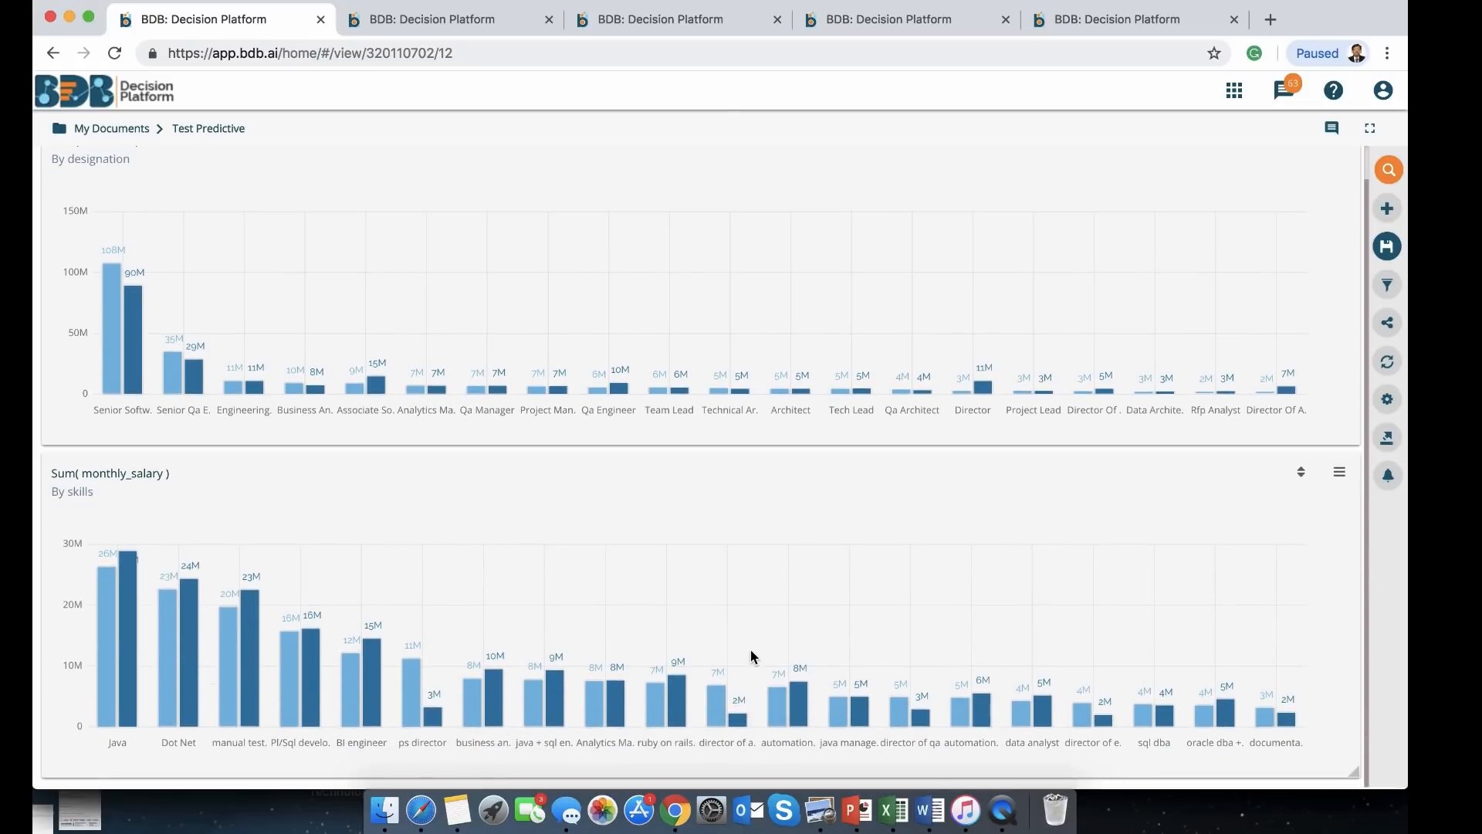
Reopen the skills chart and switch both monthly_salary and Predicted aggregations to Mean
{"action": "left_click", "coordinate": [1339, 473]}
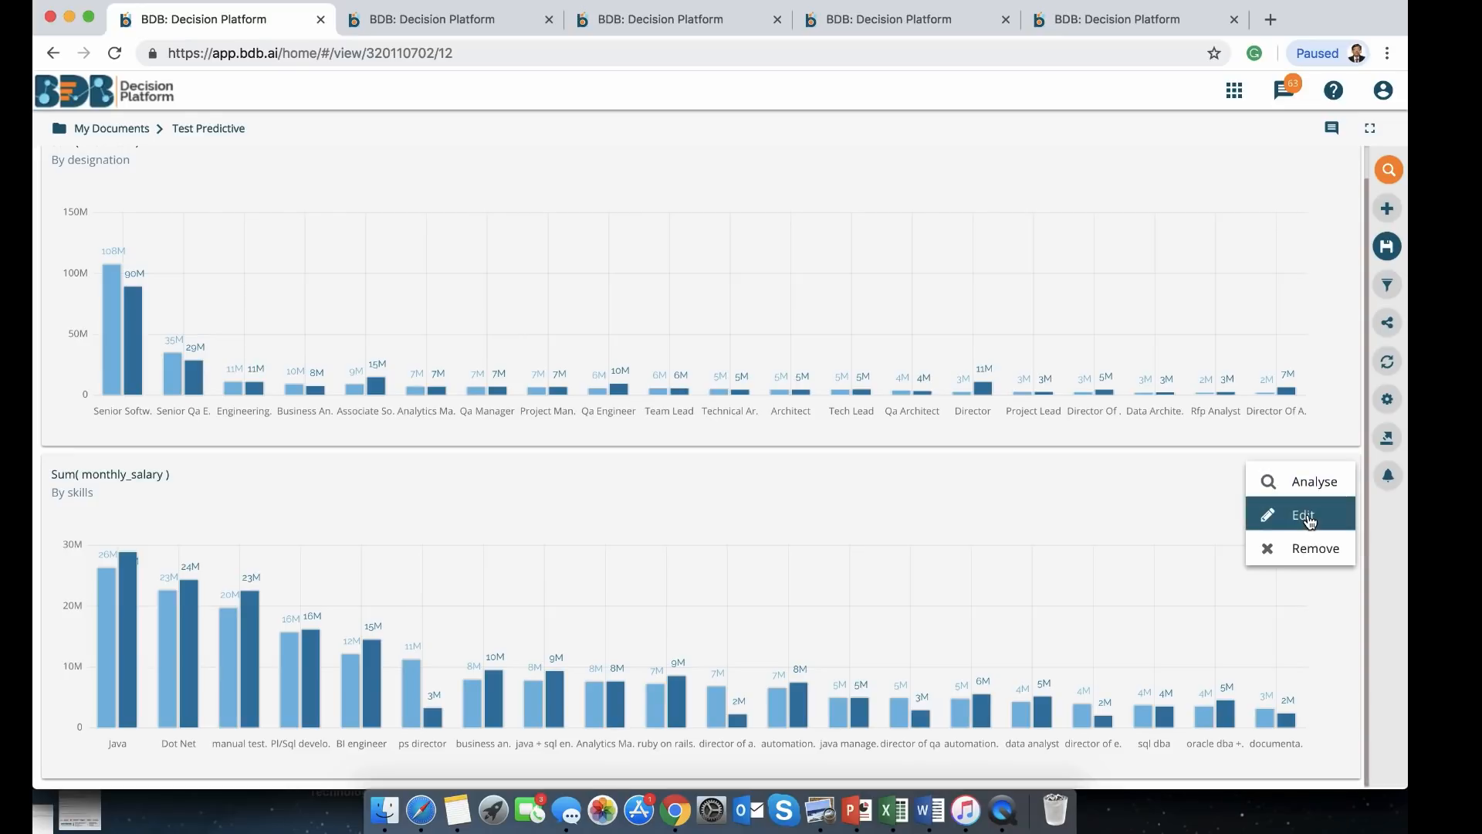
{"action": "left_click", "coordinate": [1310, 519]}
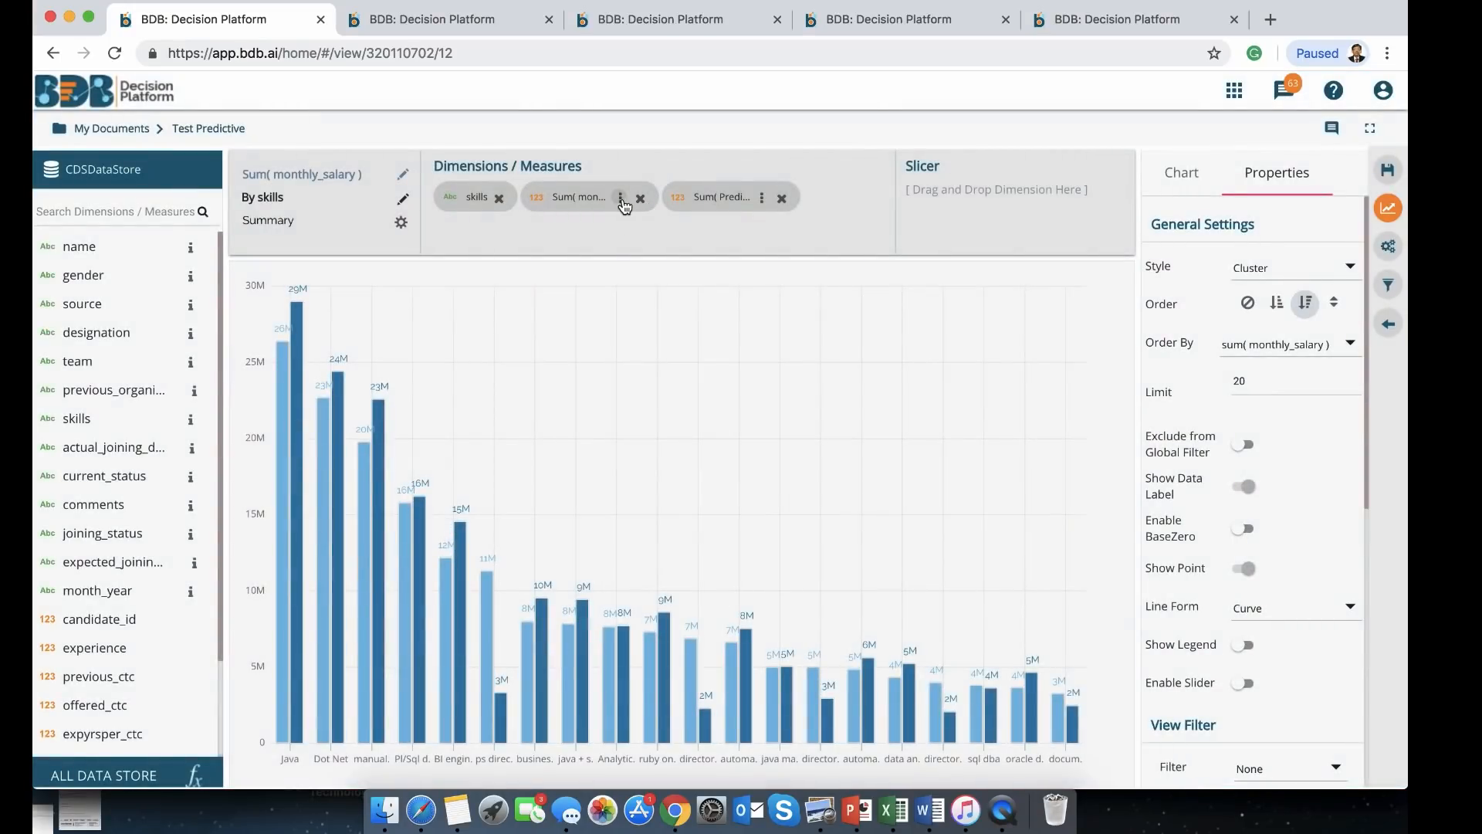
{"action": "left_click", "coordinate": [621, 199]}
{"action": "left_click", "coordinate": [730, 349]}
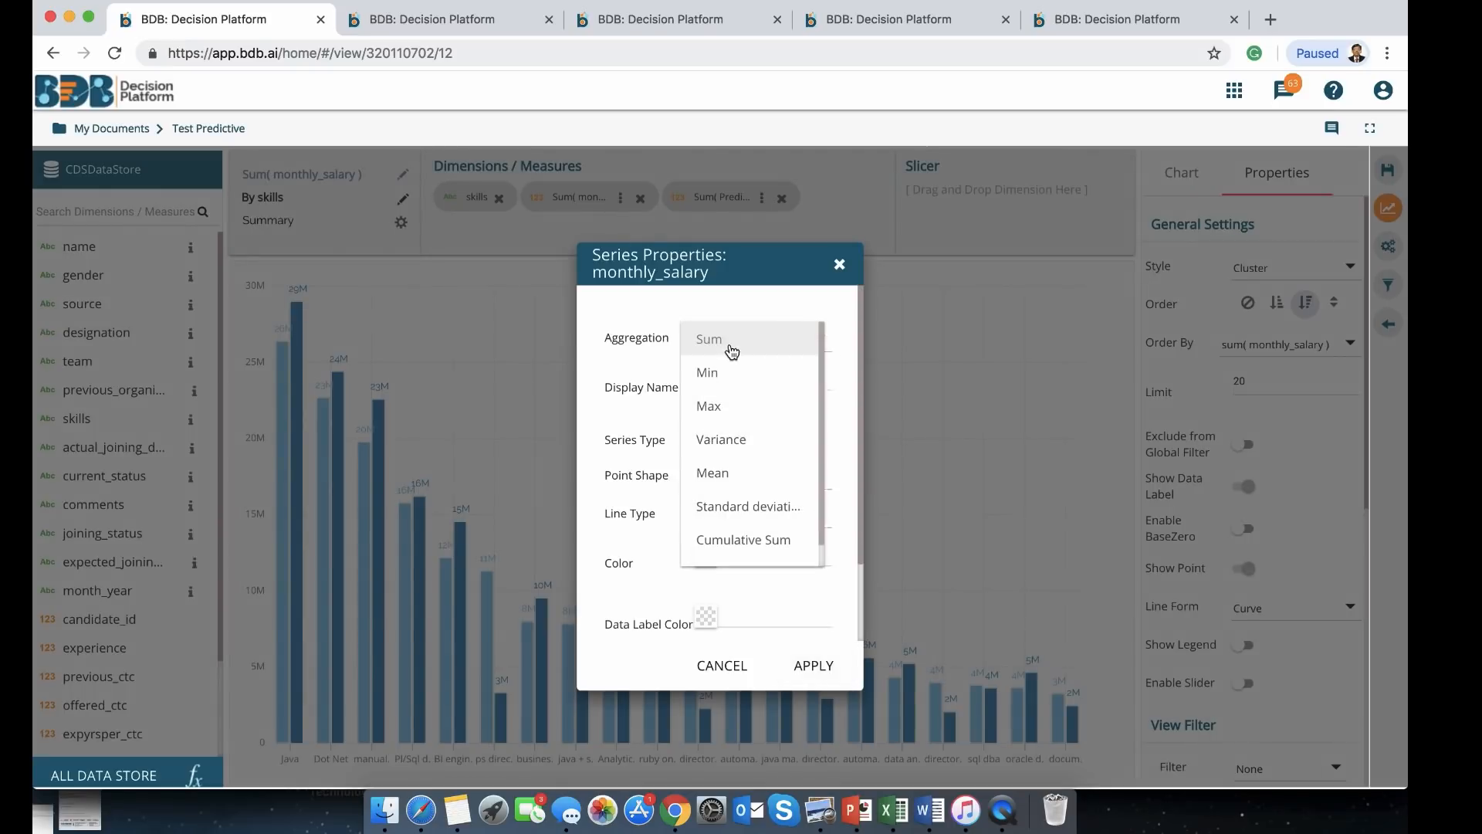
{"action": "left_click", "coordinate": [712, 473]}
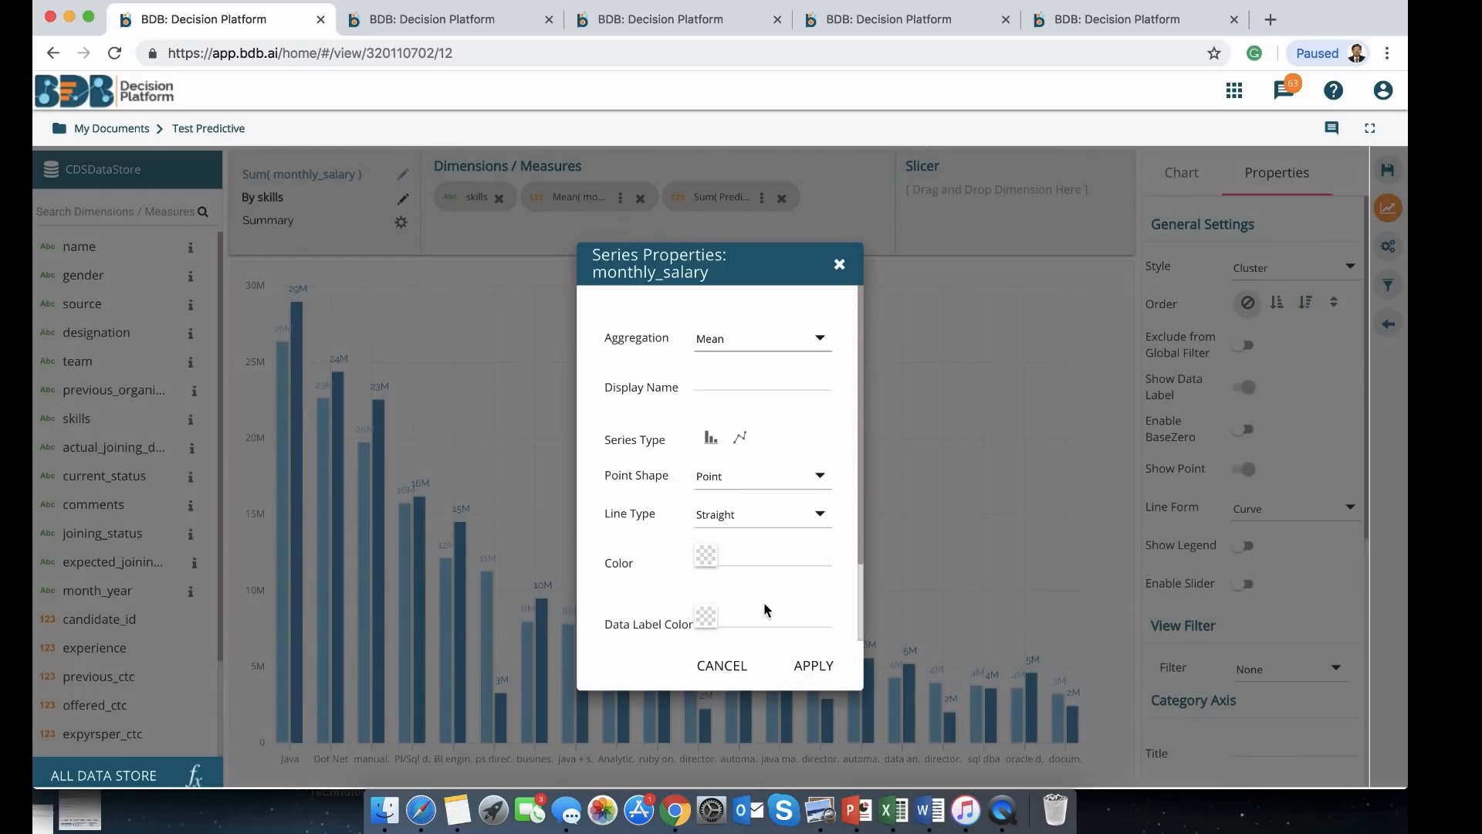
{"action": "left_click", "coordinate": [799, 664]}
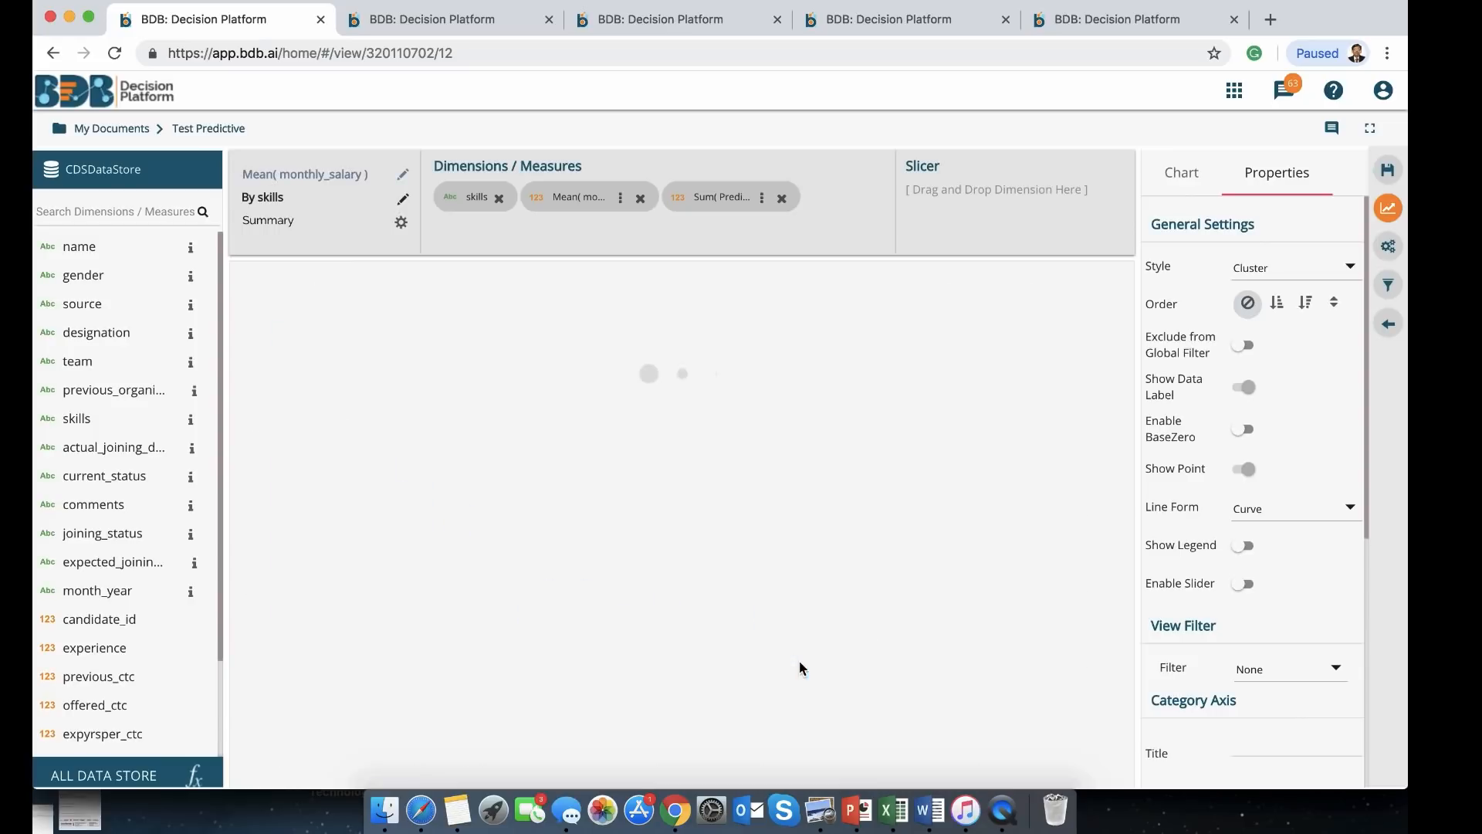
{"action": "left_click", "coordinate": [762, 198]}
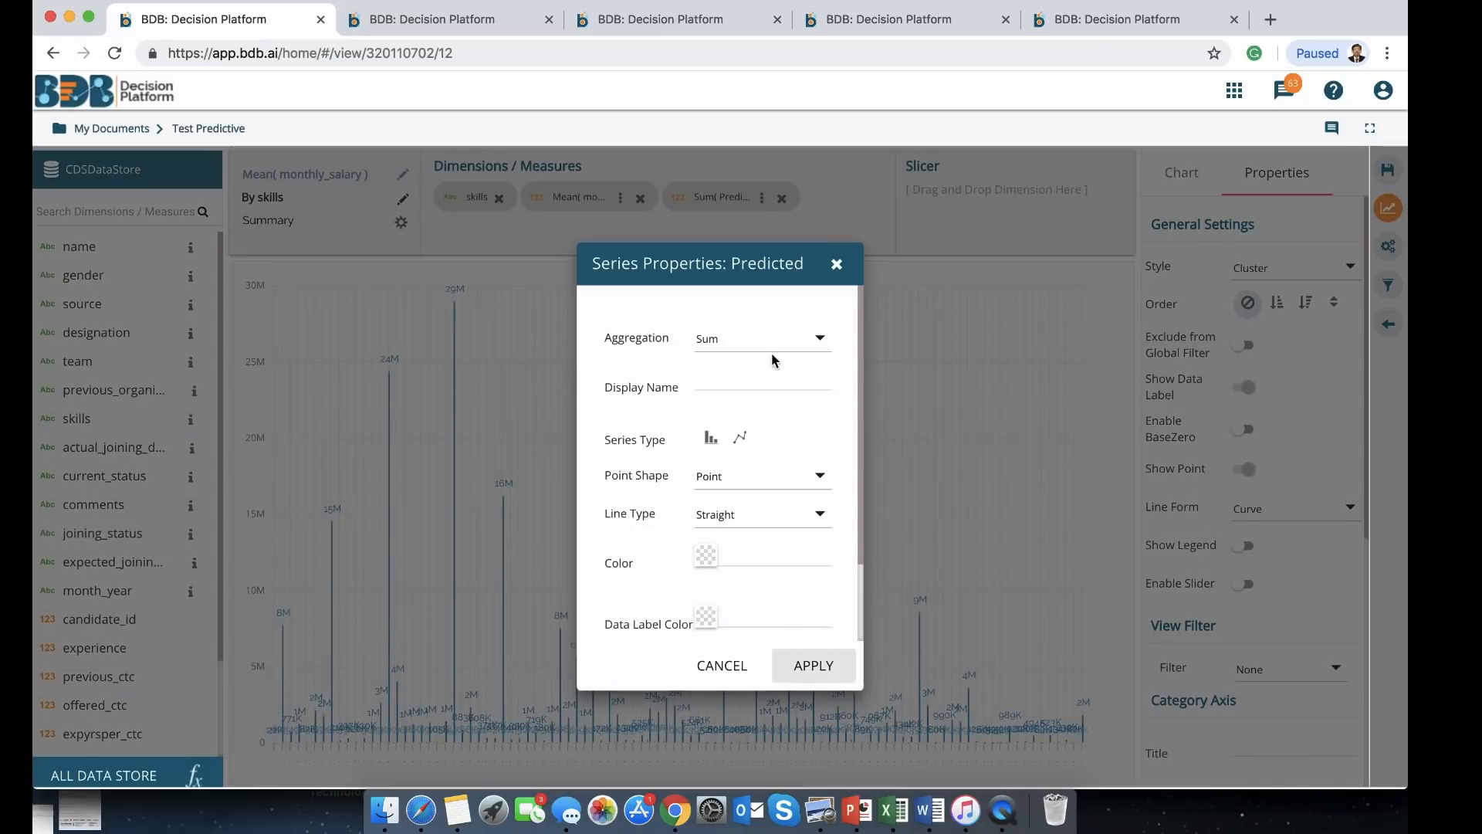
{"action": "left_click", "coordinate": [814, 345]}
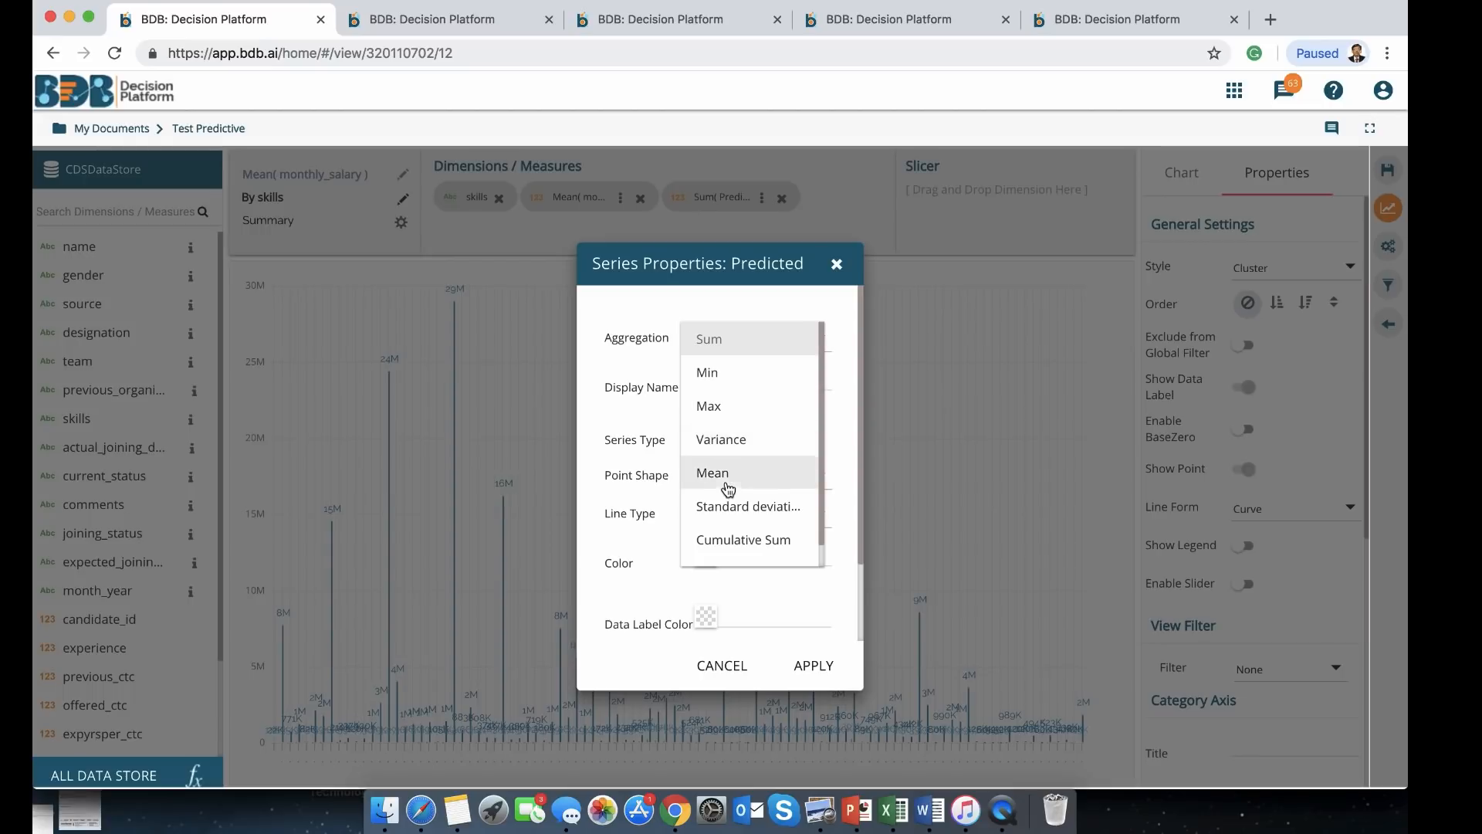
{"action": "left_click", "coordinate": [728, 474]}
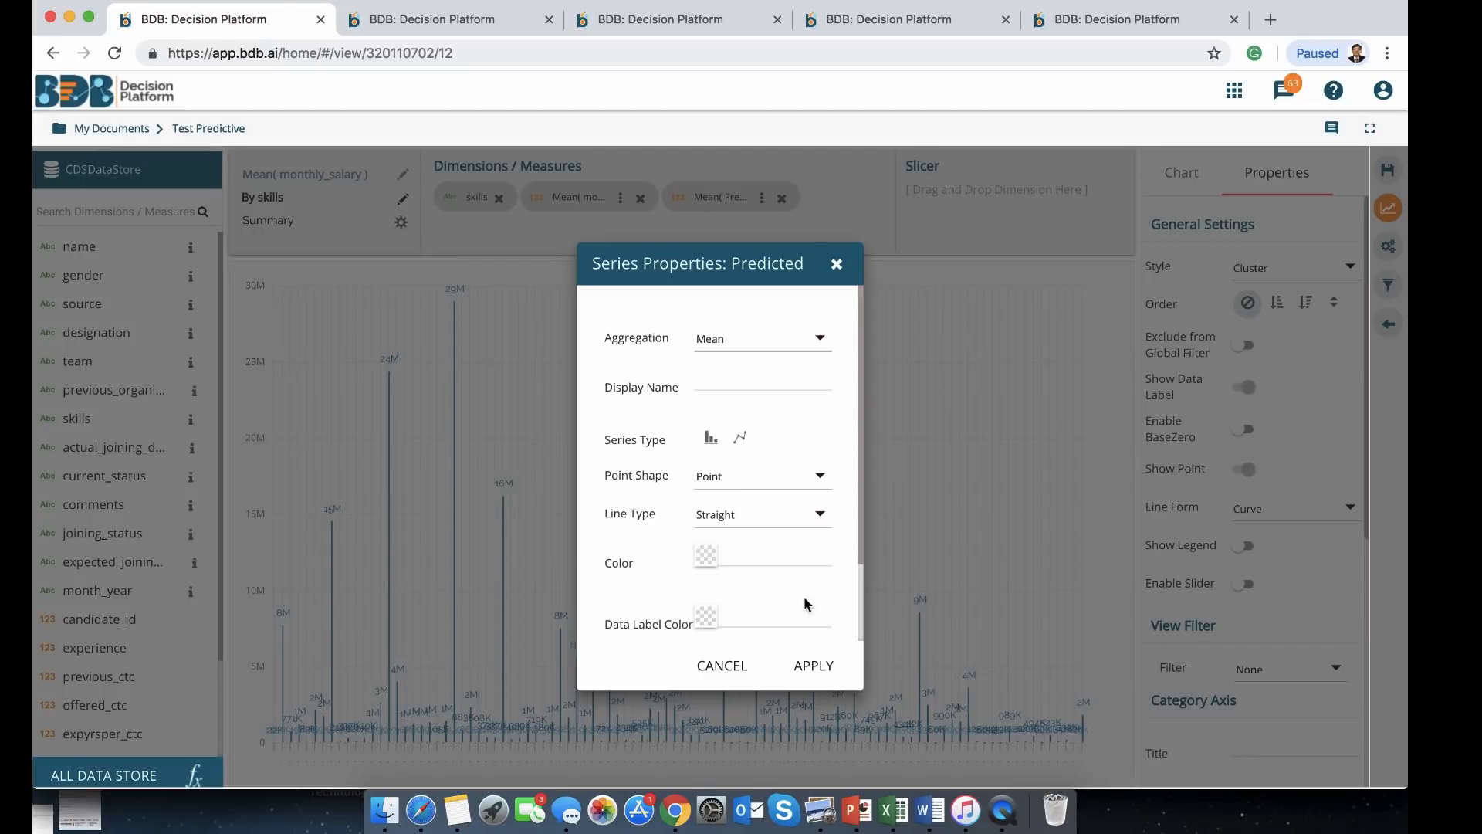
{"action": "left_click", "coordinate": [813, 667]}
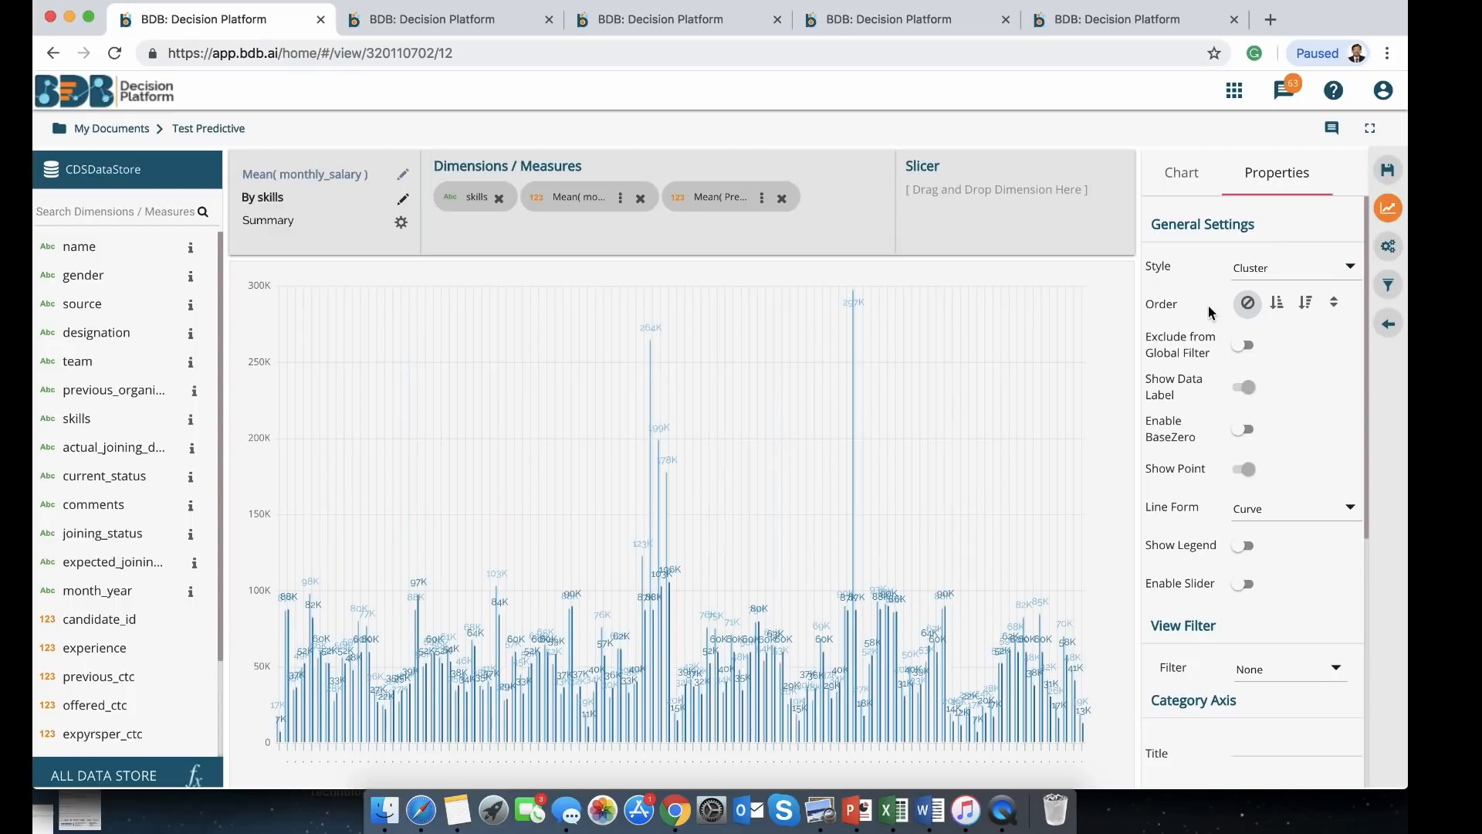
Sort it descending, limit it to 20 skills, and save the view back to the story
{"action": "left_click", "coordinate": [1307, 303]}
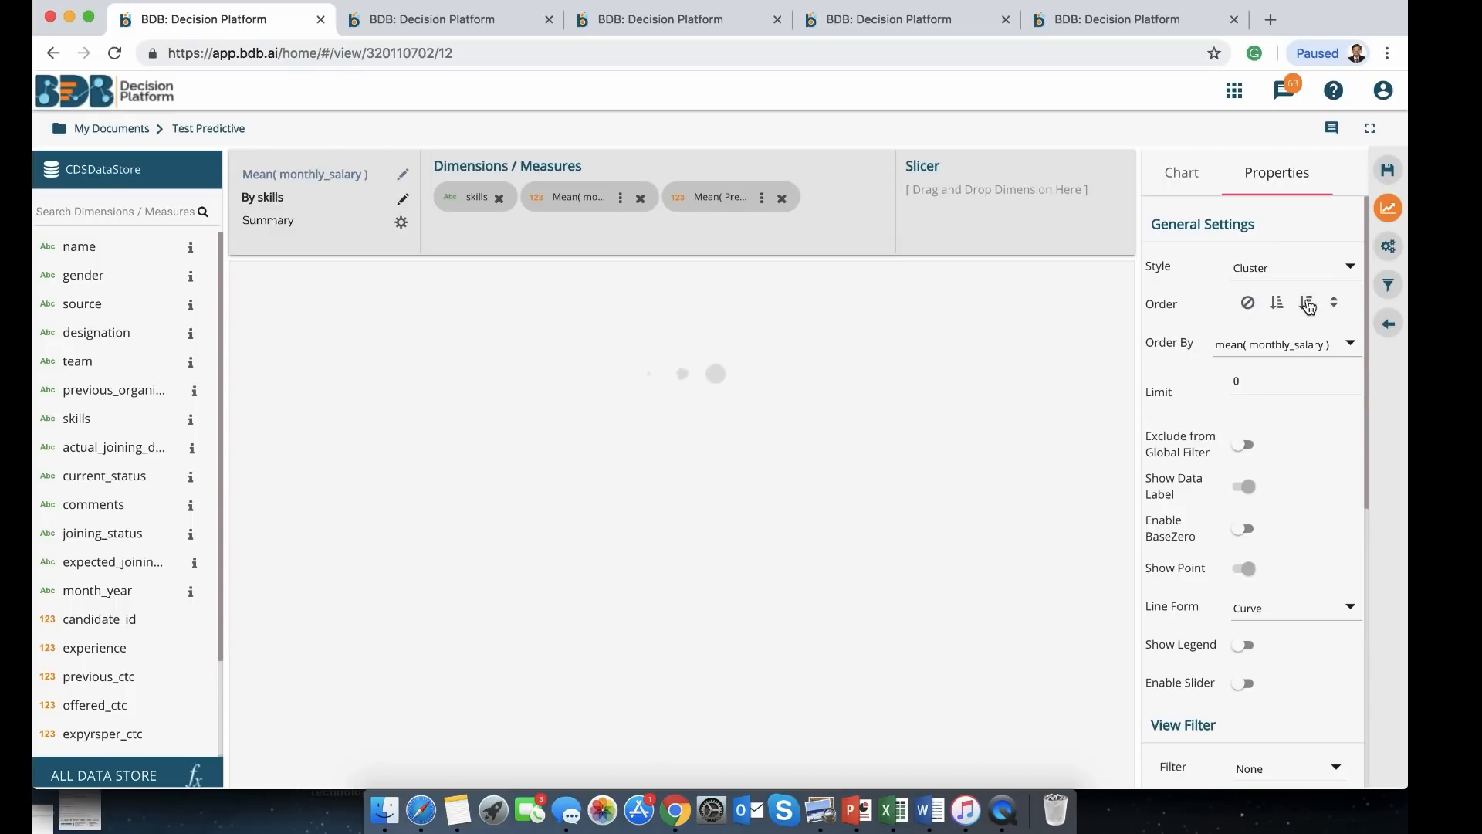
{"action": "double_click", "coordinate": [1259, 376]}
{"action": "type", "text": "20"}
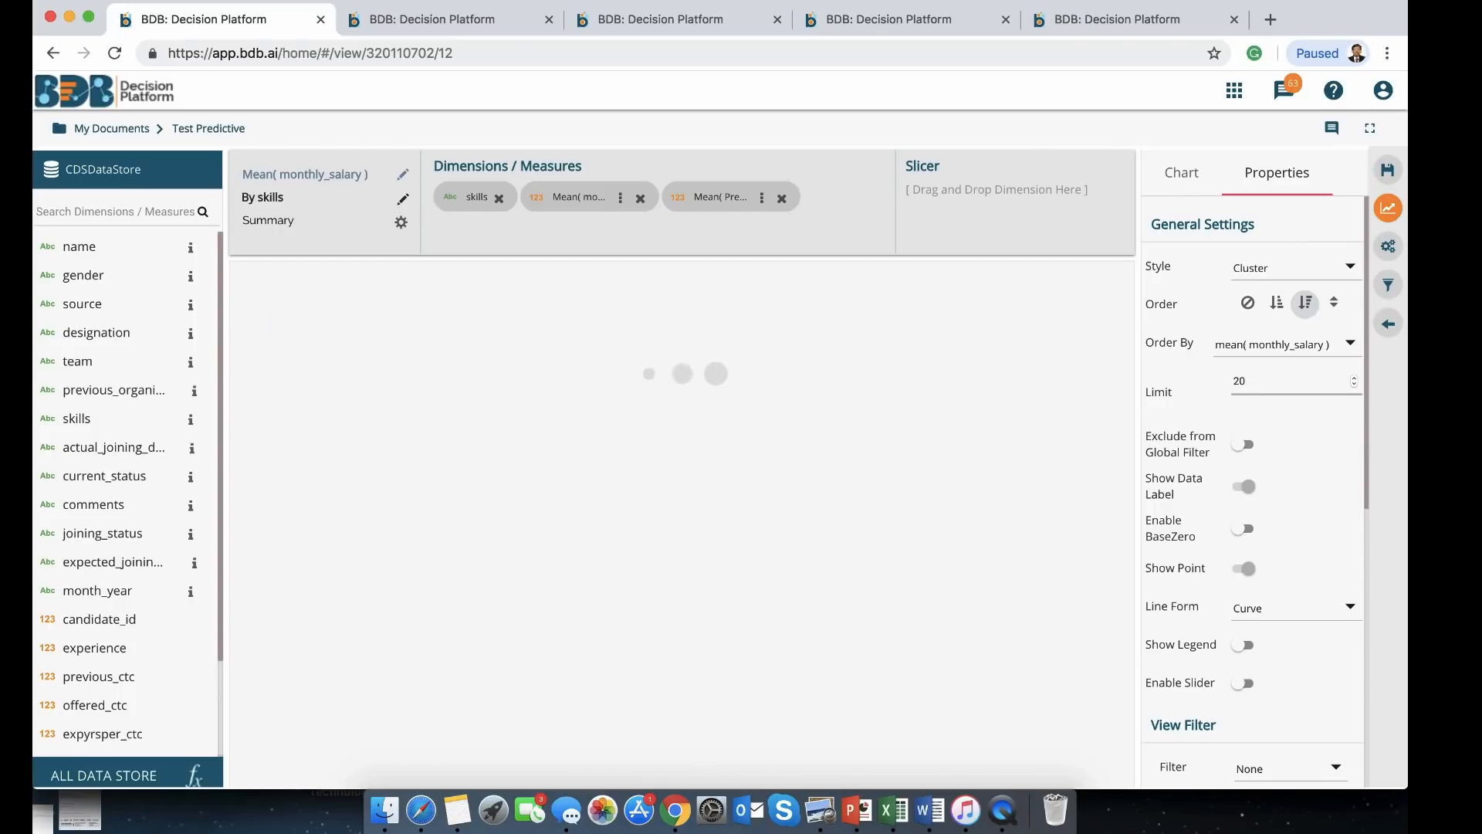
{"action": "left_click", "coordinate": [1388, 173]}
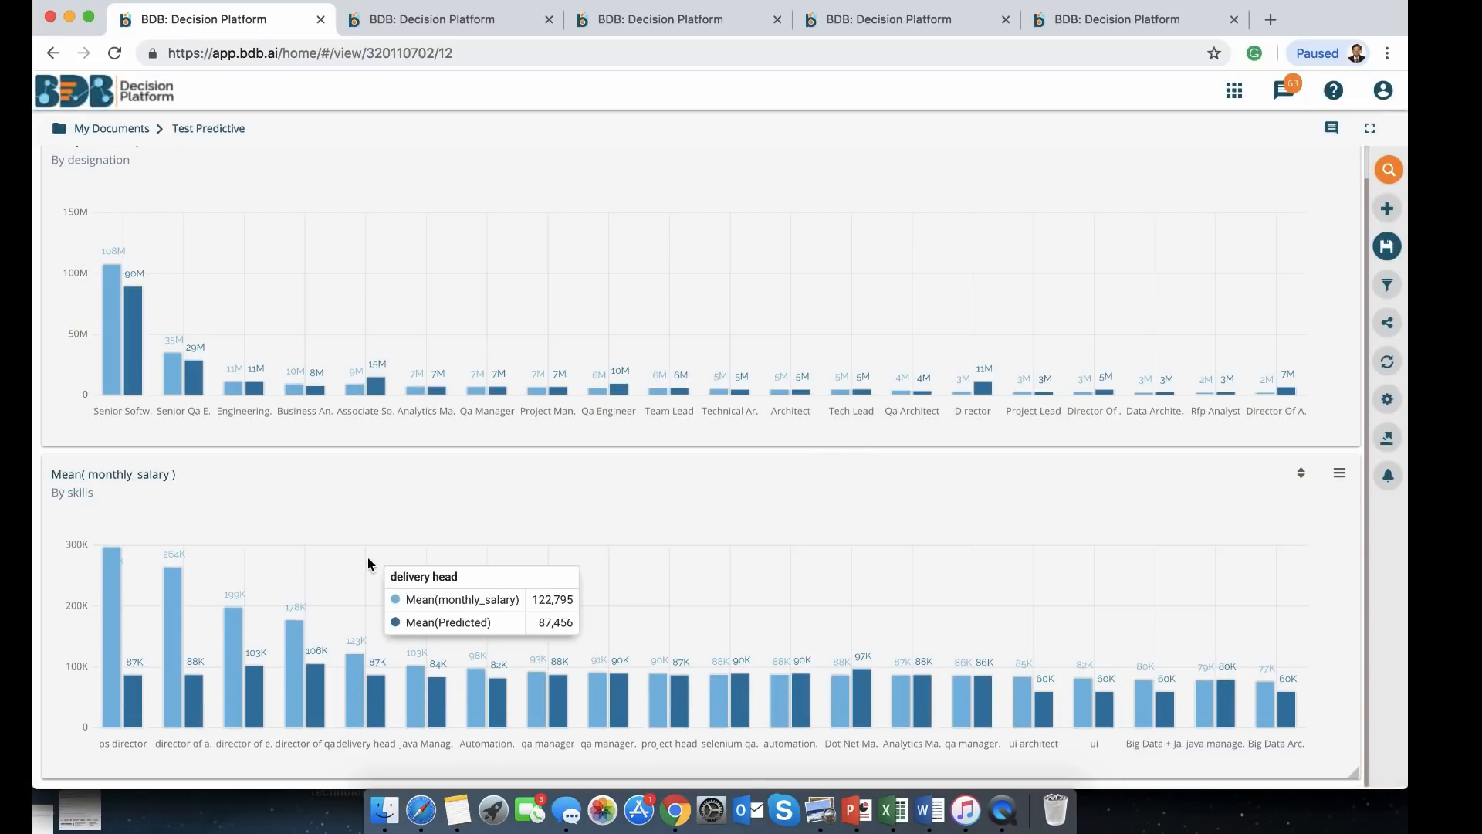
{"action": "mouse_move", "coordinate": [136, 704]}
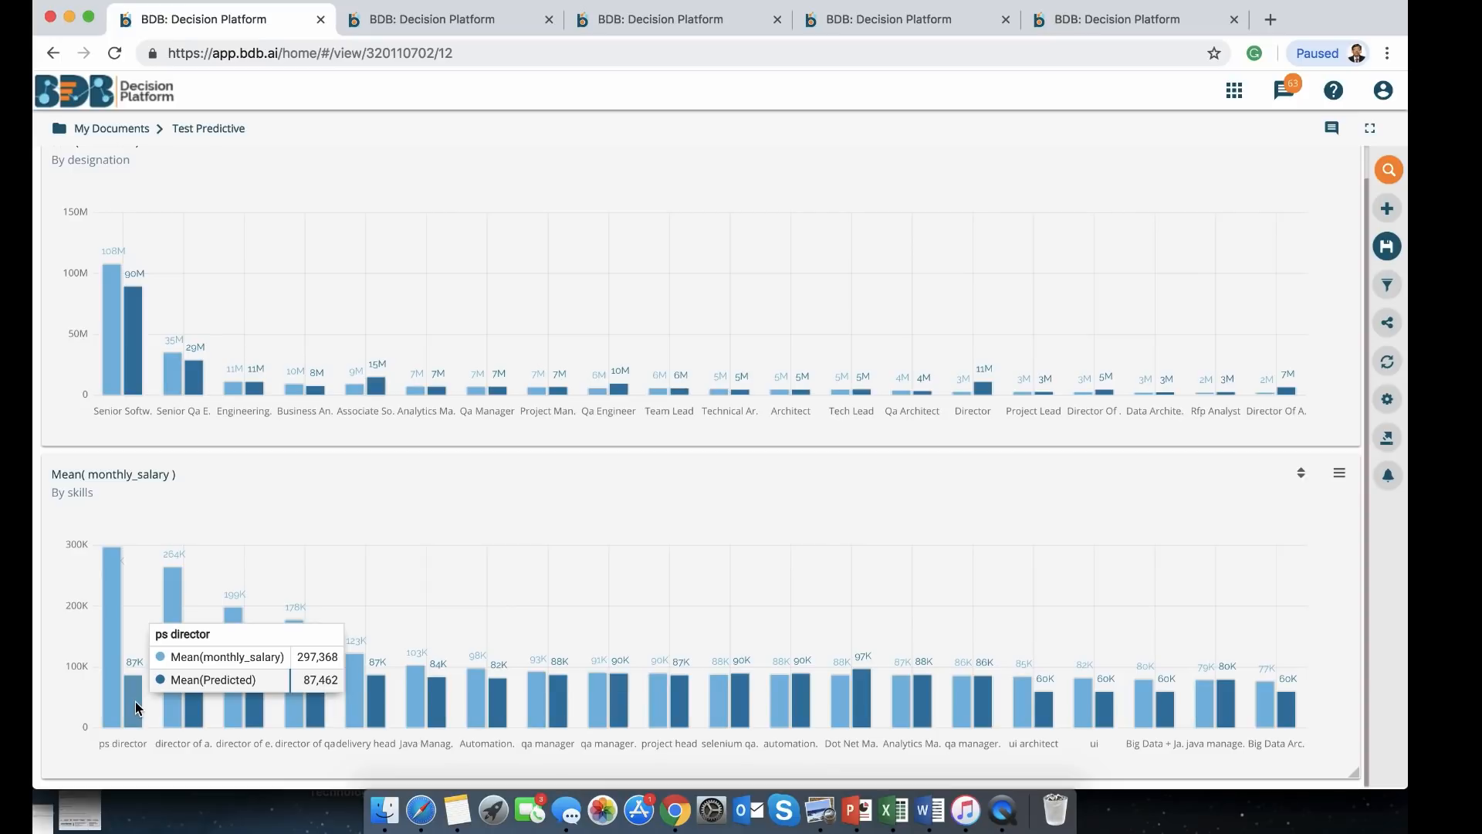
{"action": "left_click", "coordinate": [435, 17]}
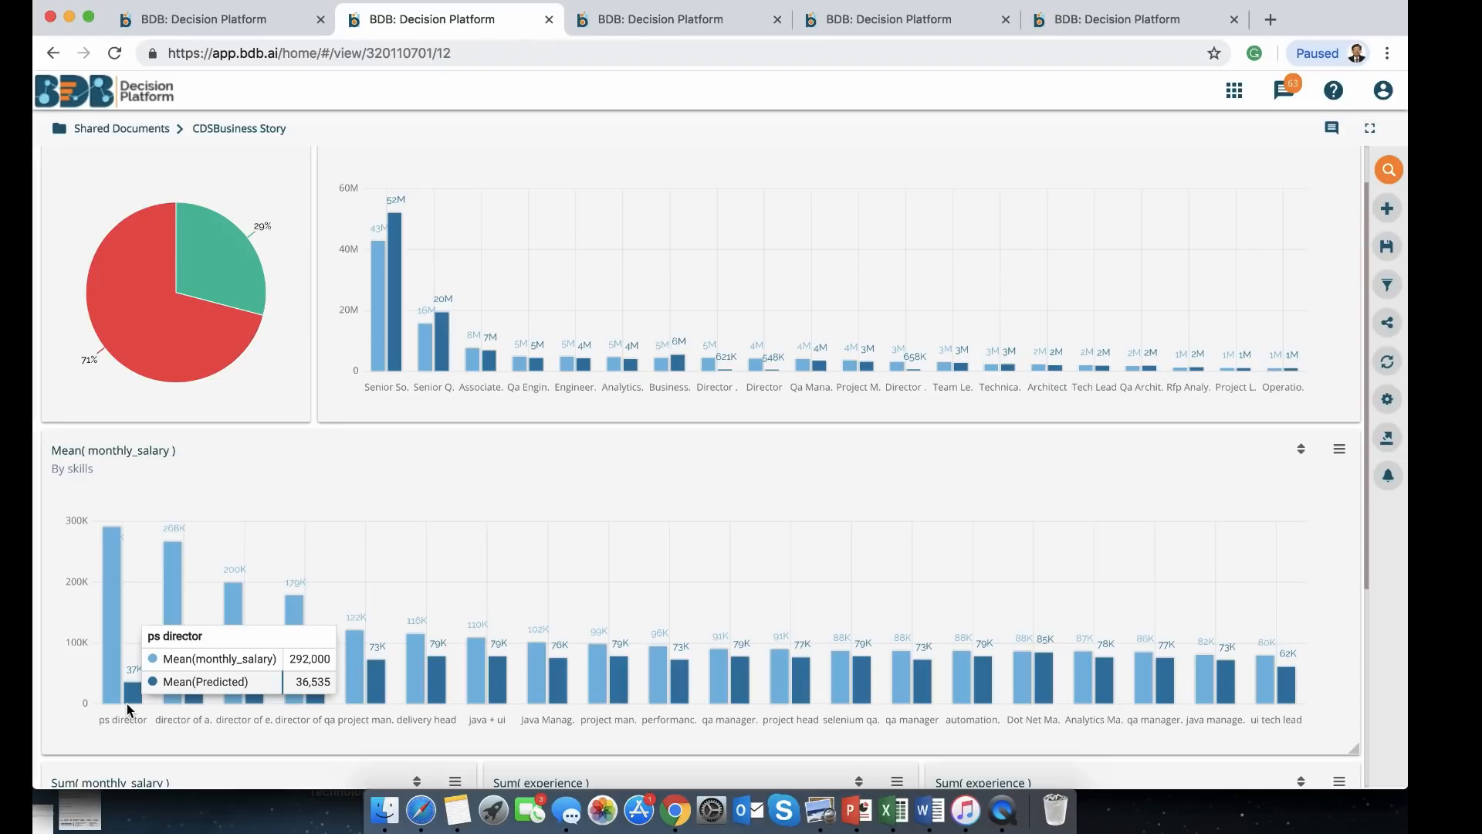
{"action": "left_click", "coordinate": [683, 20]}
{"action": "left_click", "coordinate": [883, 23]}
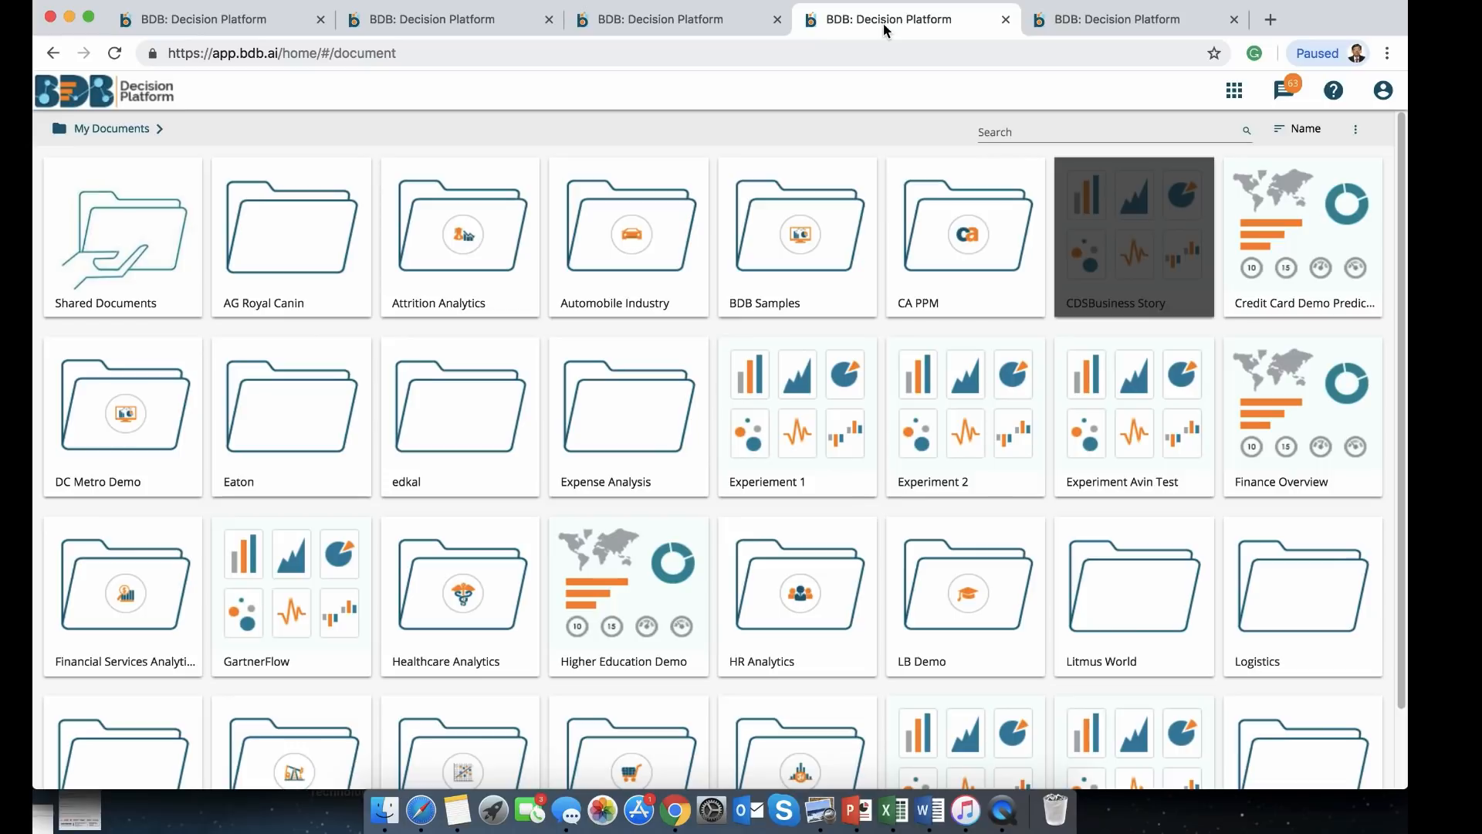
{"action": "left_click", "coordinate": [424, 21]}
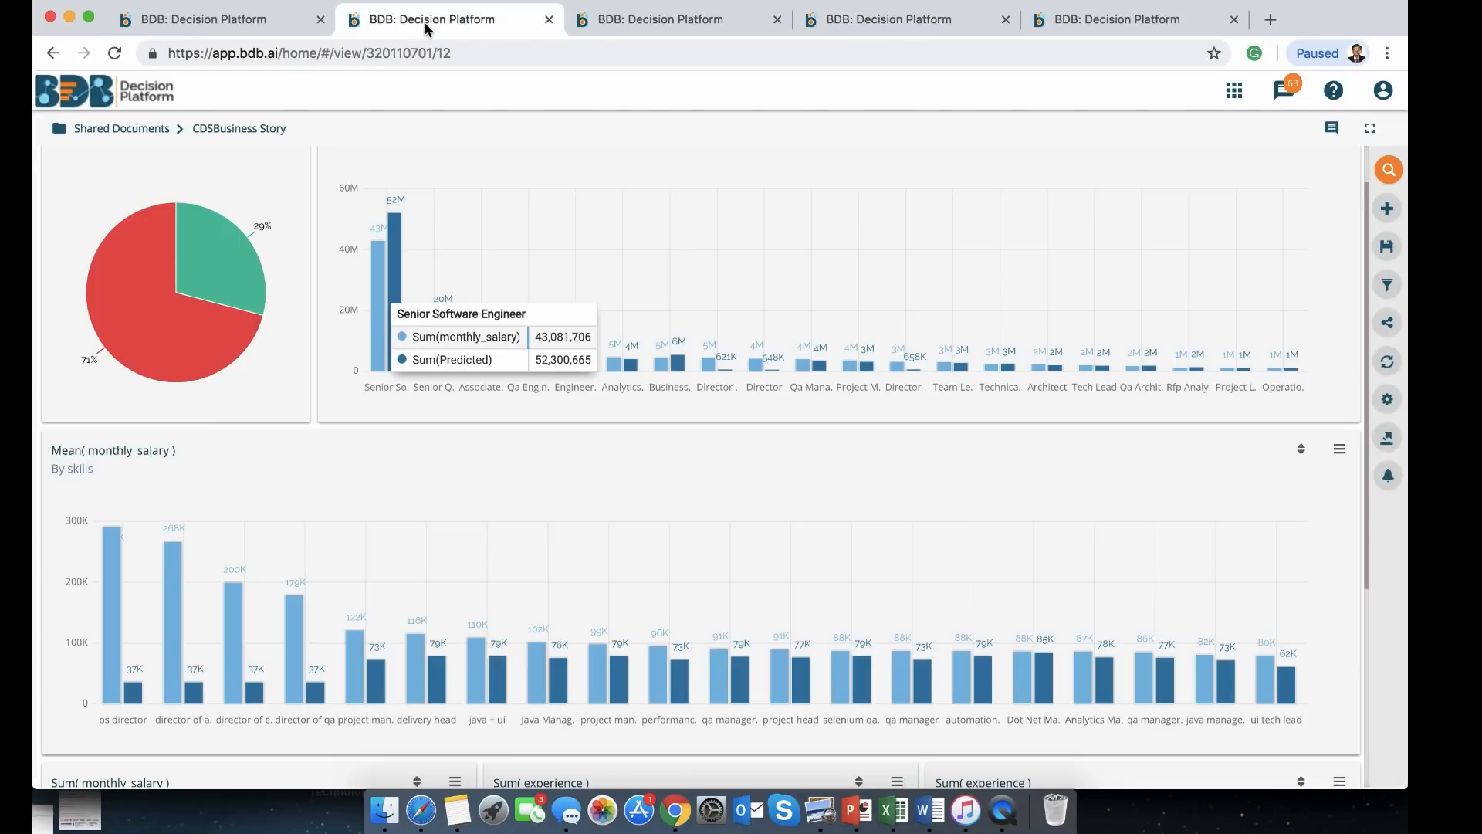
{"action": "scroll", "coordinate": [536, 530], "scroll_direction": "down", "scroll_amount": 5}
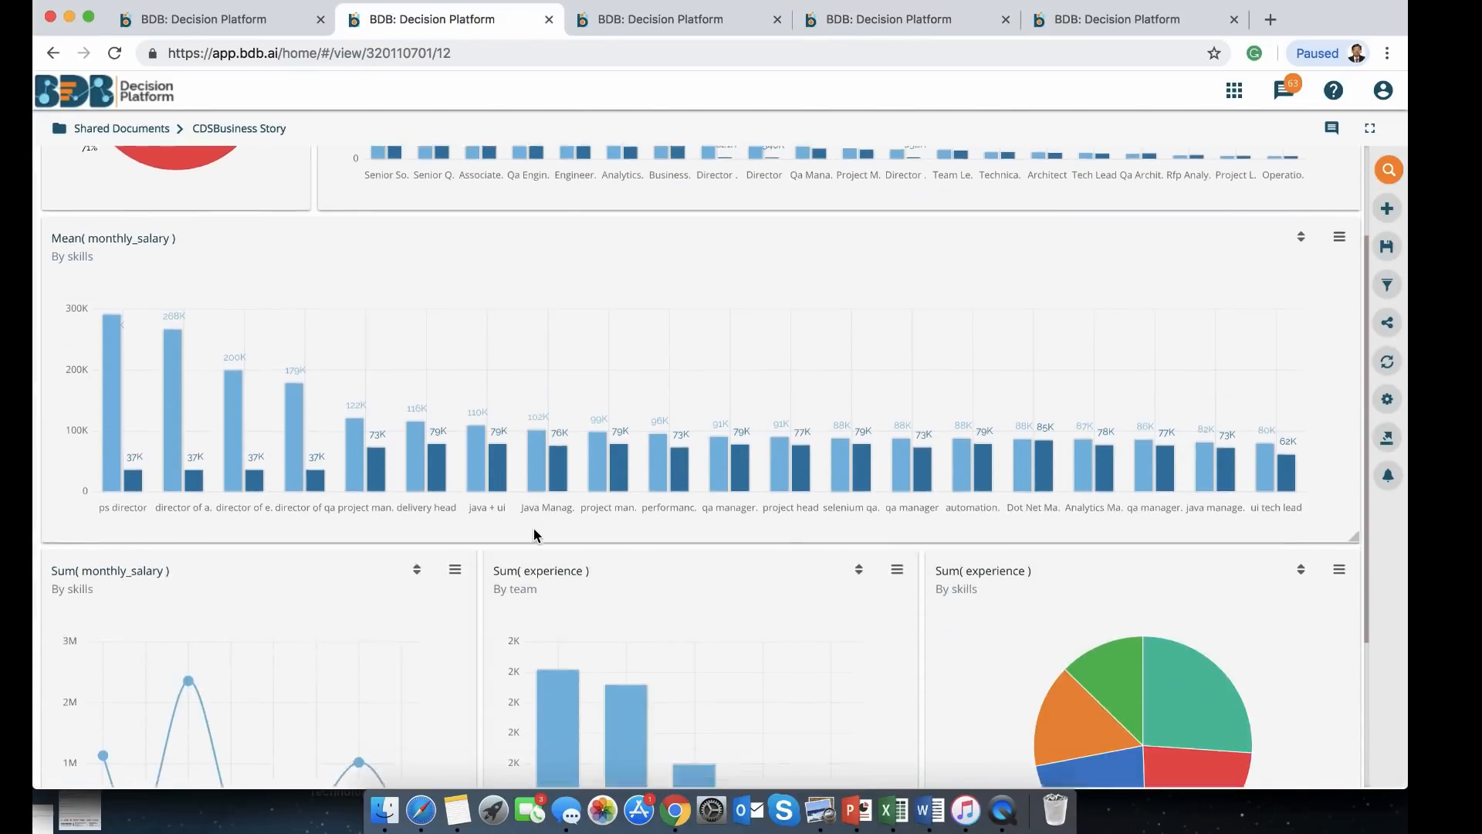
{"action": "scroll", "coordinate": [535, 533], "scroll_direction": "up", "scroll_amount": 6}
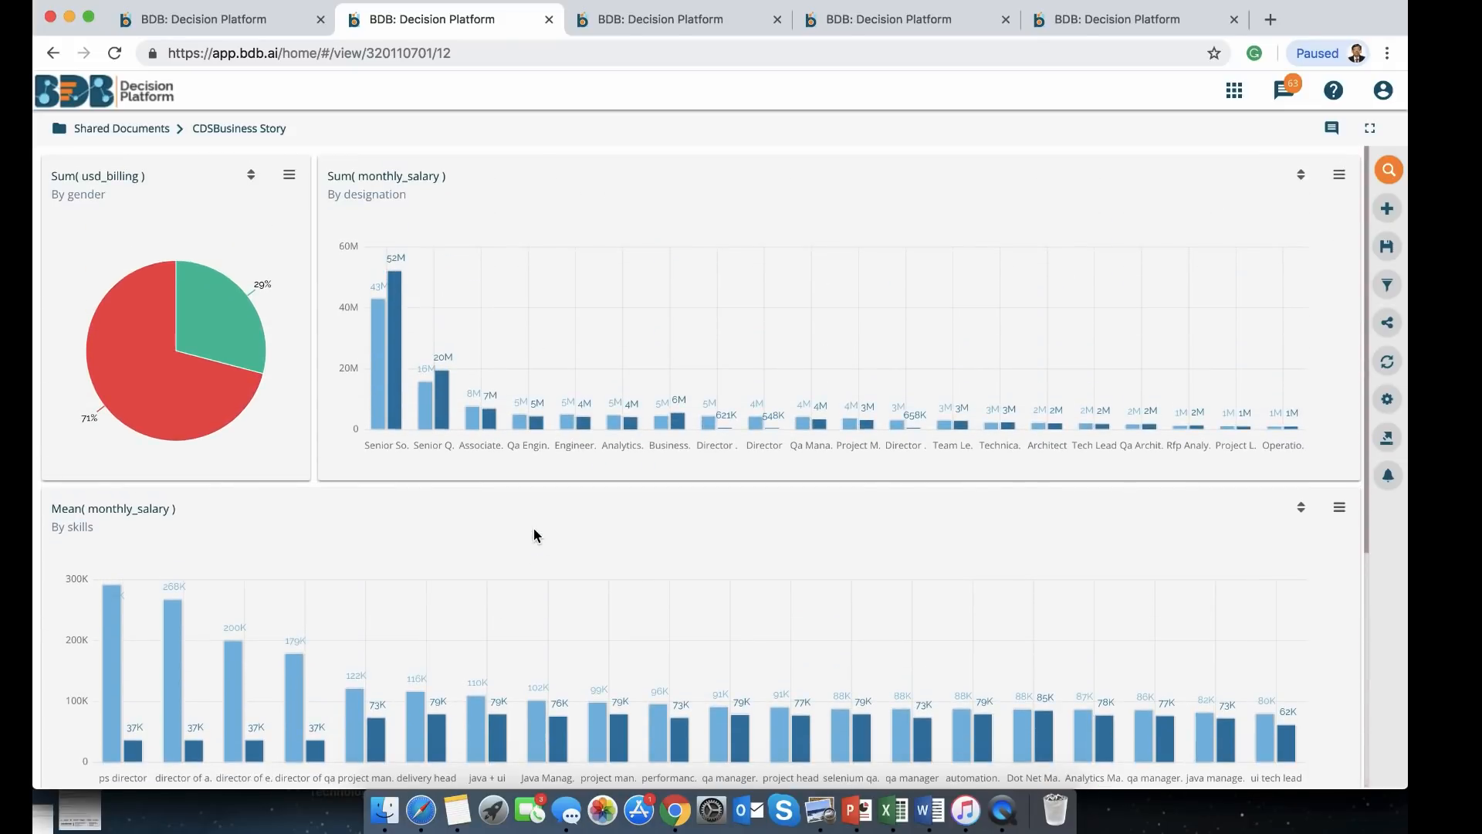
{"action": "left_click", "coordinate": [225, 17]}
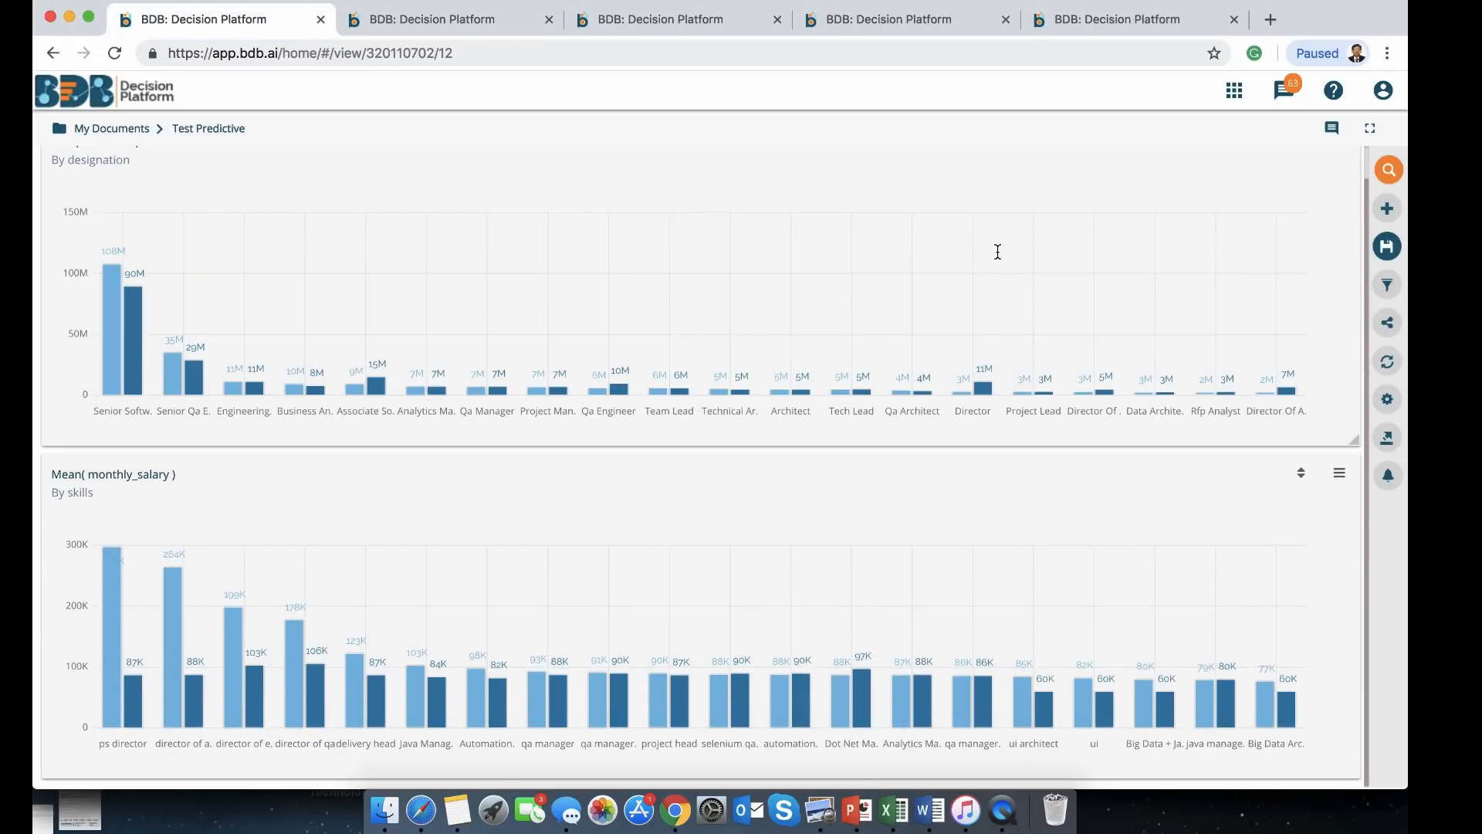
Ask Data Search the question 'team wise monthly_salary'
{"action": "left_click", "coordinate": [1390, 170]}
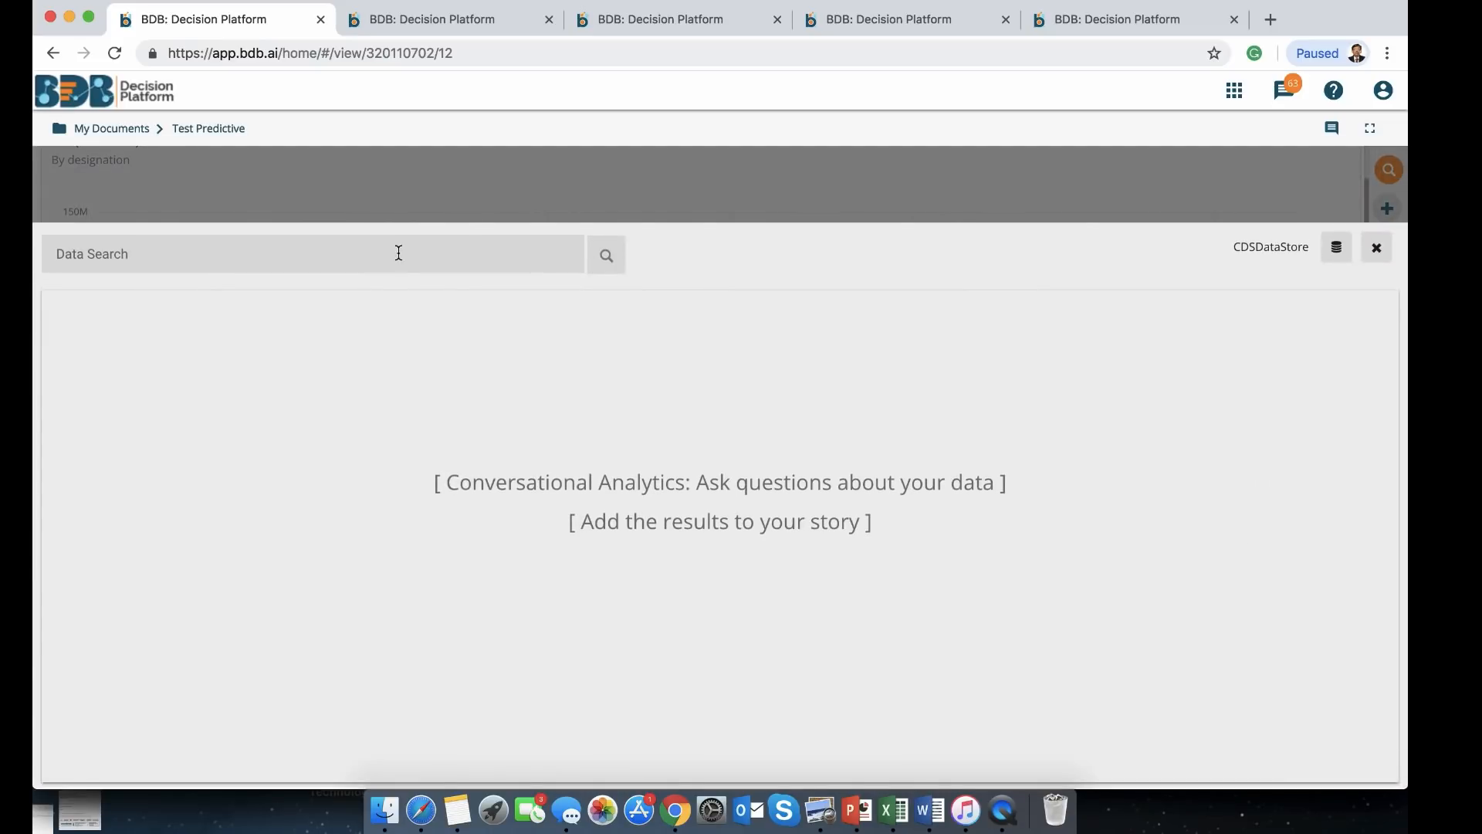
{"action": "left_click", "coordinate": [398, 253]}
{"action": "type", "text": "team w"}
{"action": "key", "text": "BackSpace"}
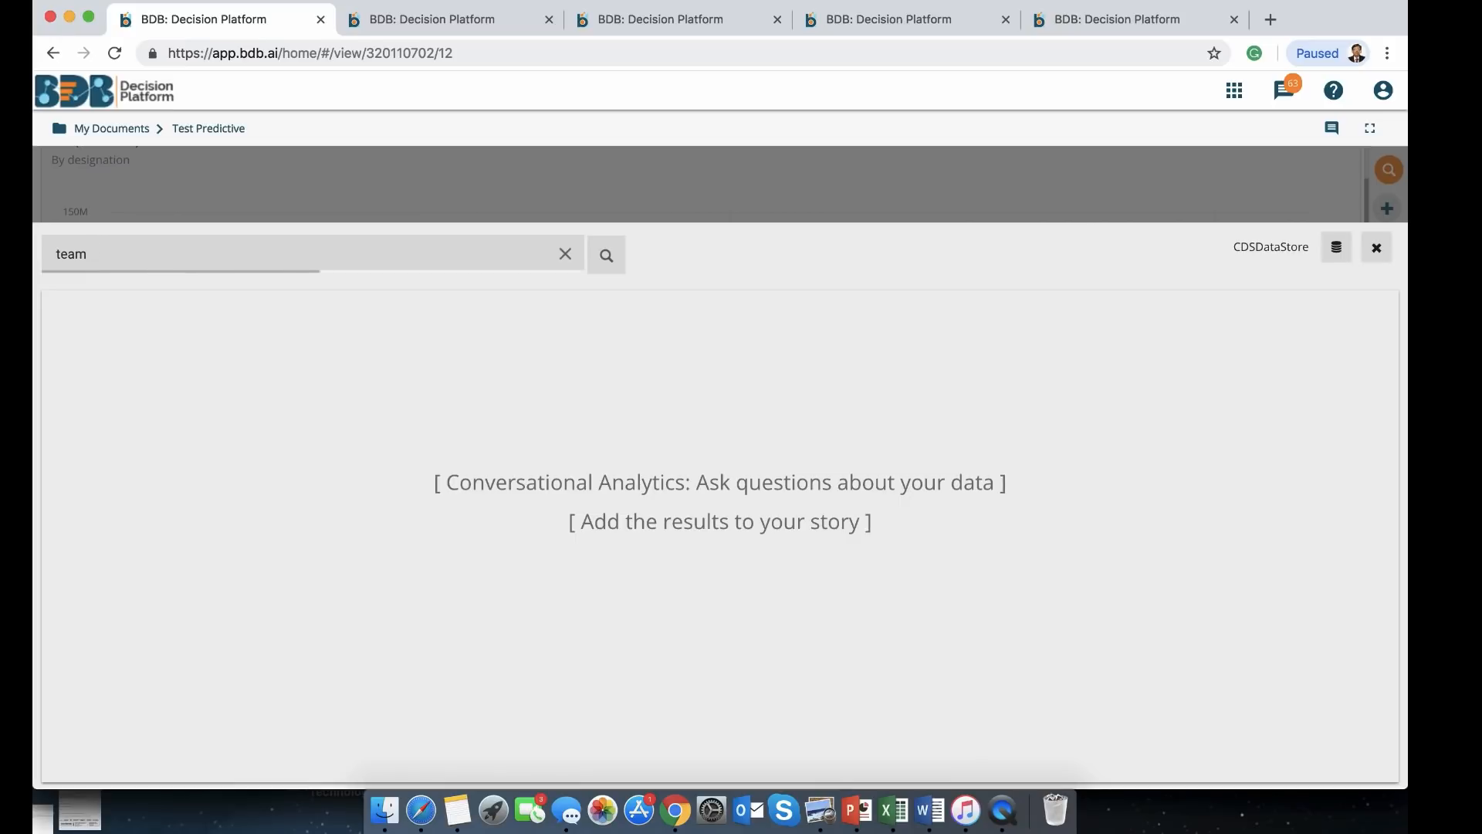
{"action": "type", "text": "wise "}
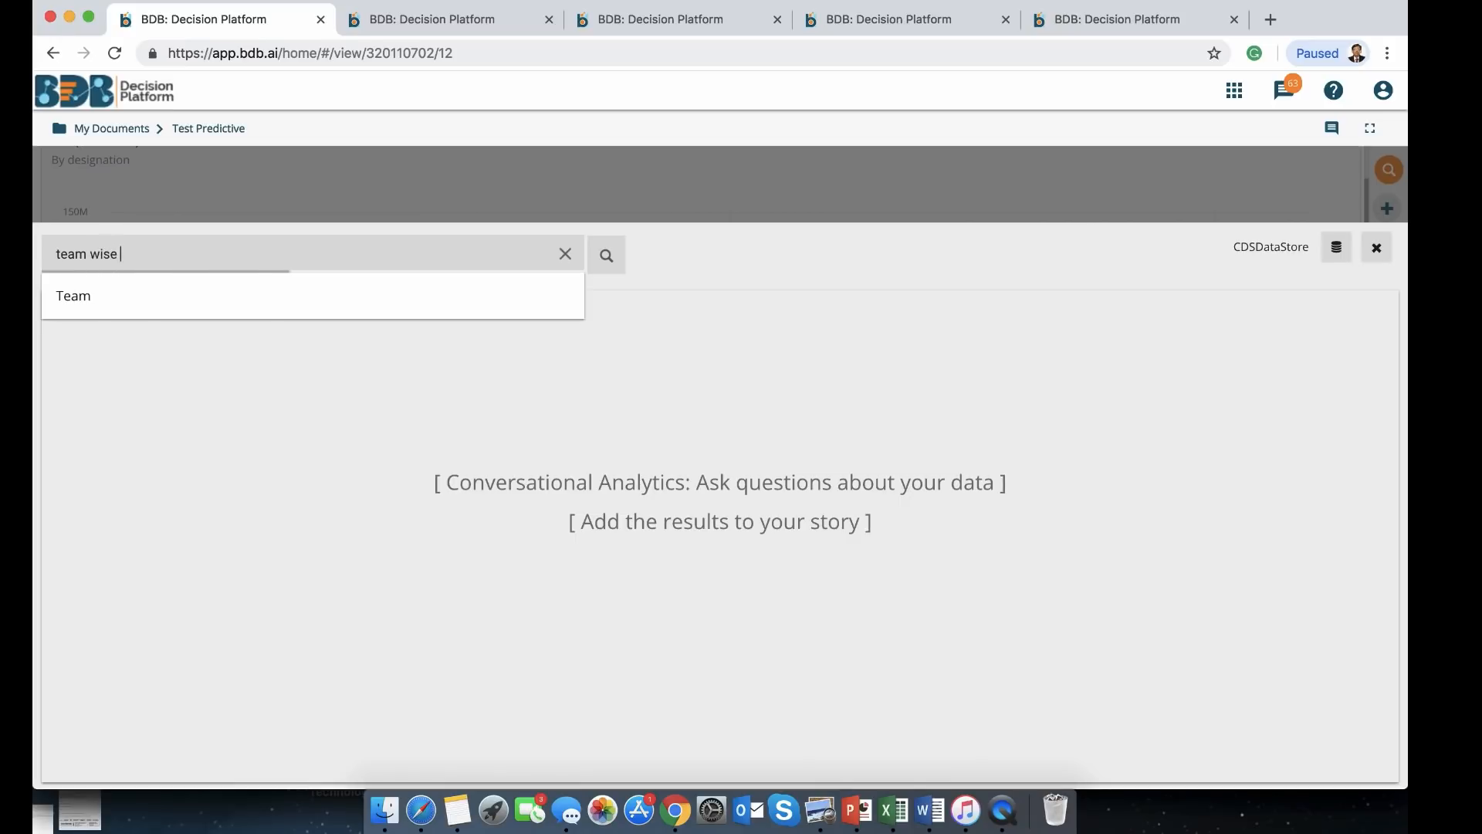
{"action": "type", "text": "monthly"}
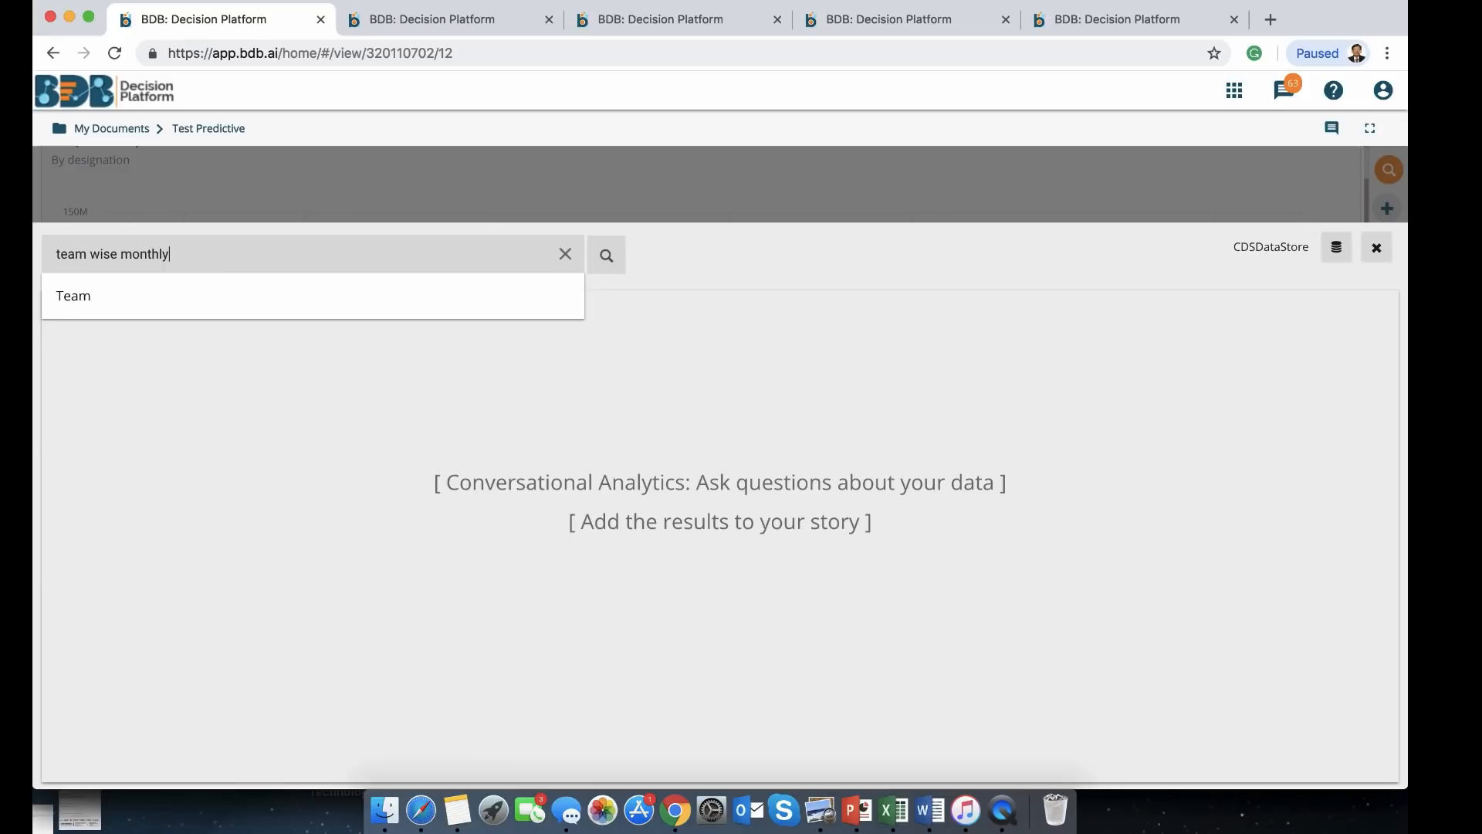
{"action": "type", "text": "_salary"}
{"action": "key", "text": "Return"}
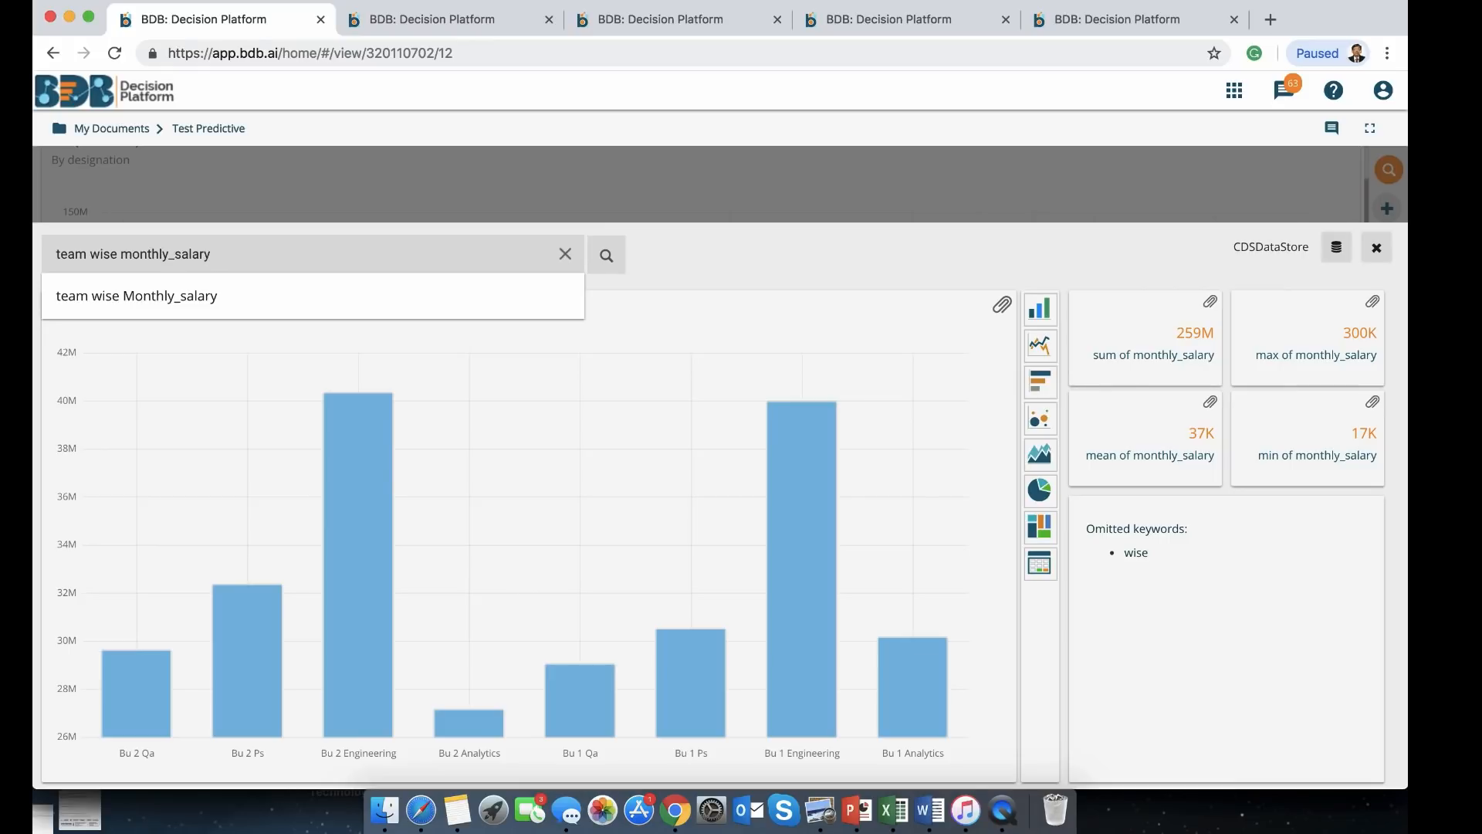
Try restricting the query to QA Engineer, remove that filter, rerun, and attach the chart to the story
{"action": "type", "text": "r QA"}
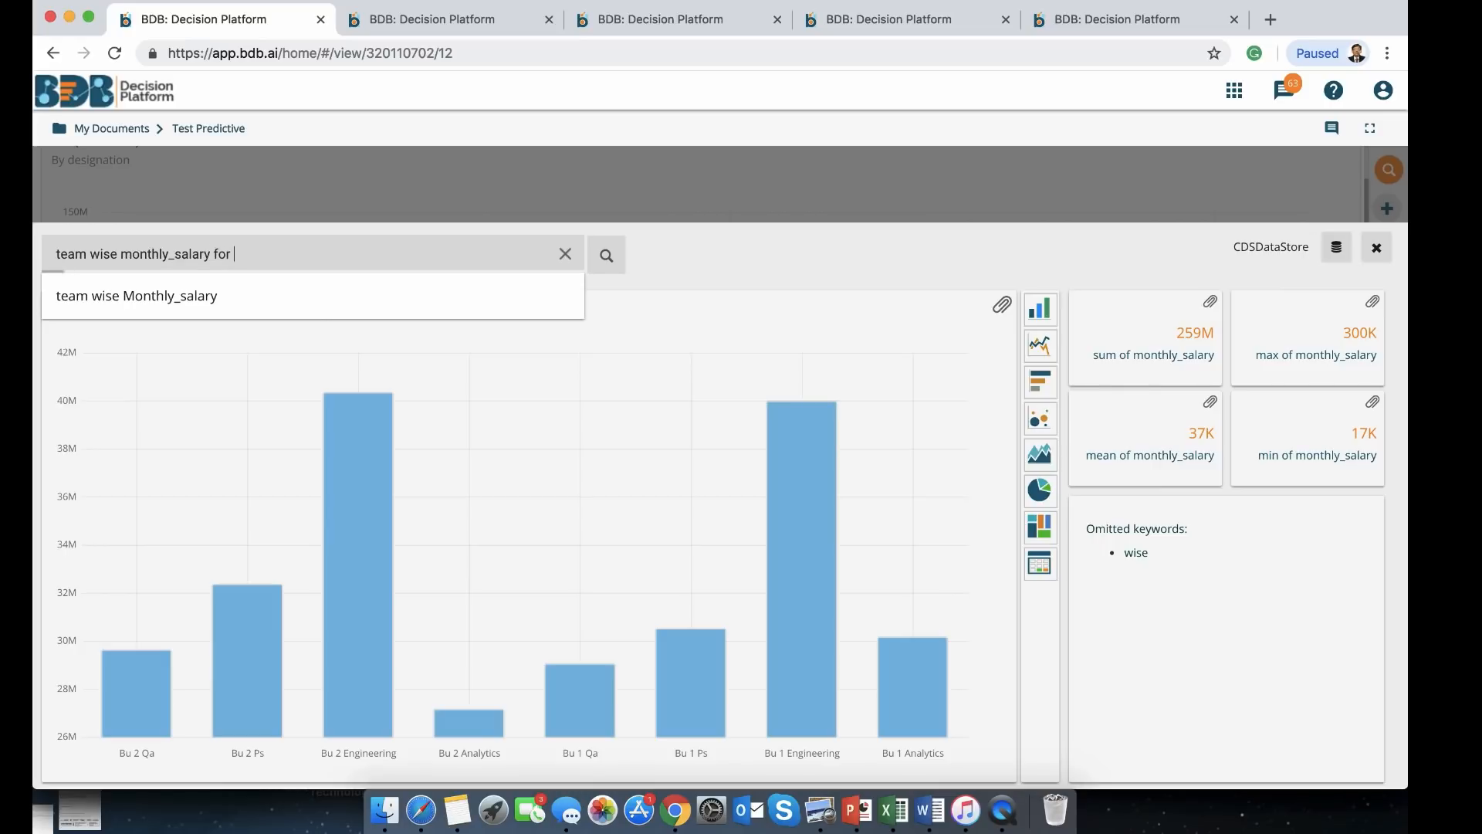
{"action": "type", "text": "Engineer"}
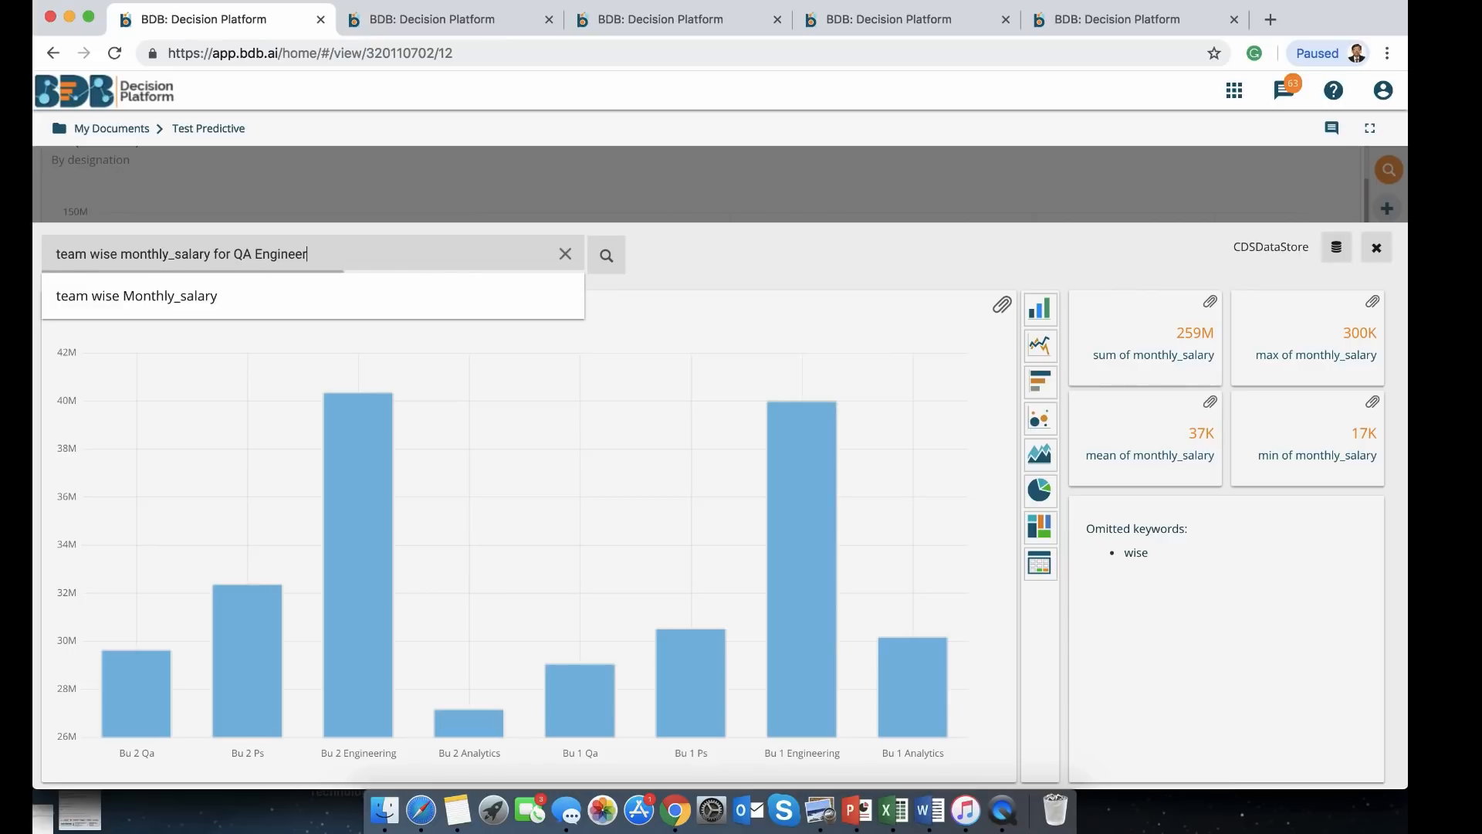
{"action": "key", "text": "Return"}
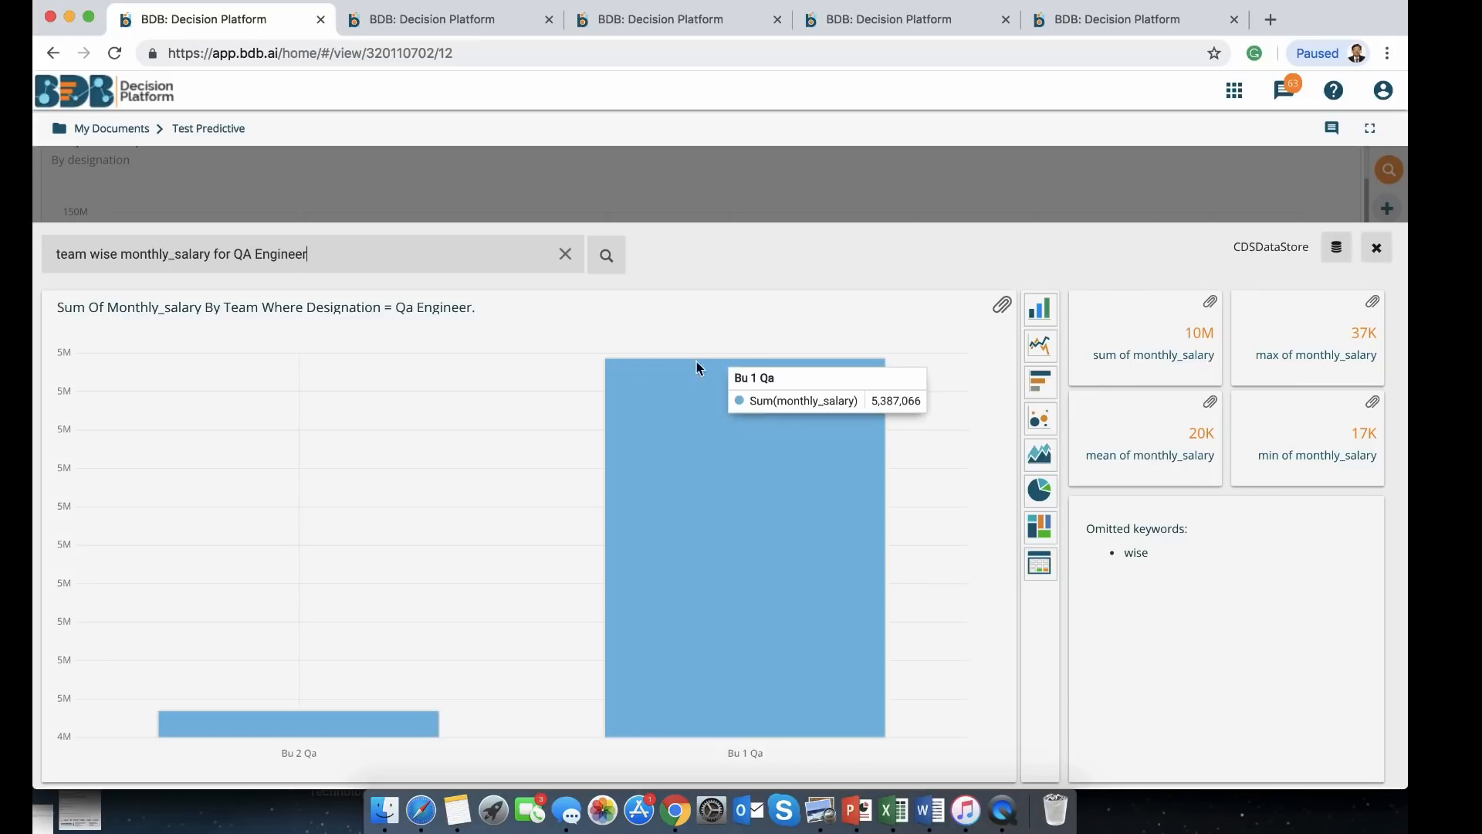
{"action": "left_click_drag", "start_coordinate": [361, 252], "coordinate": [221, 248]}
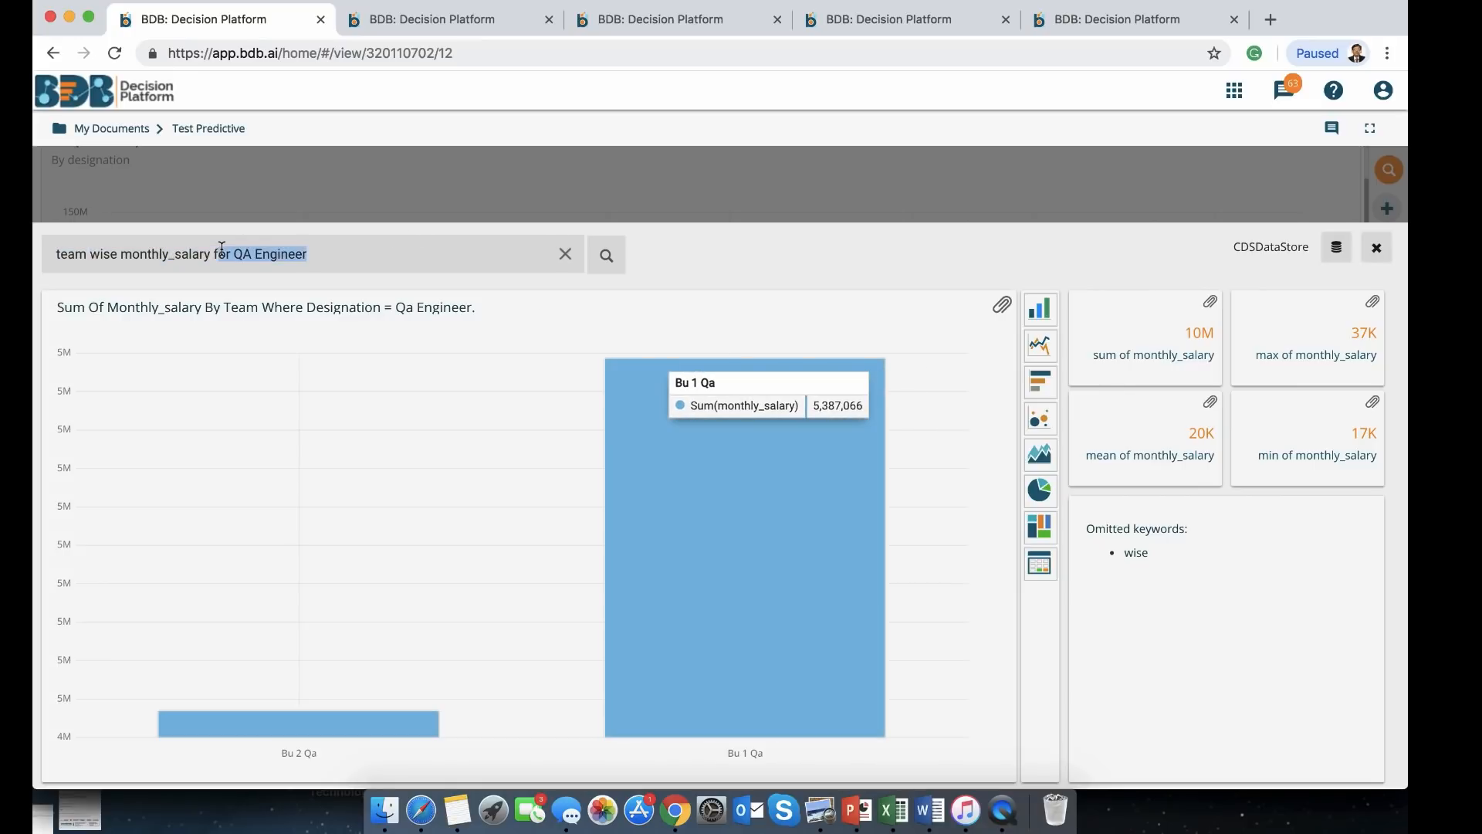
{"action": "key", "text": "BackSpace"}
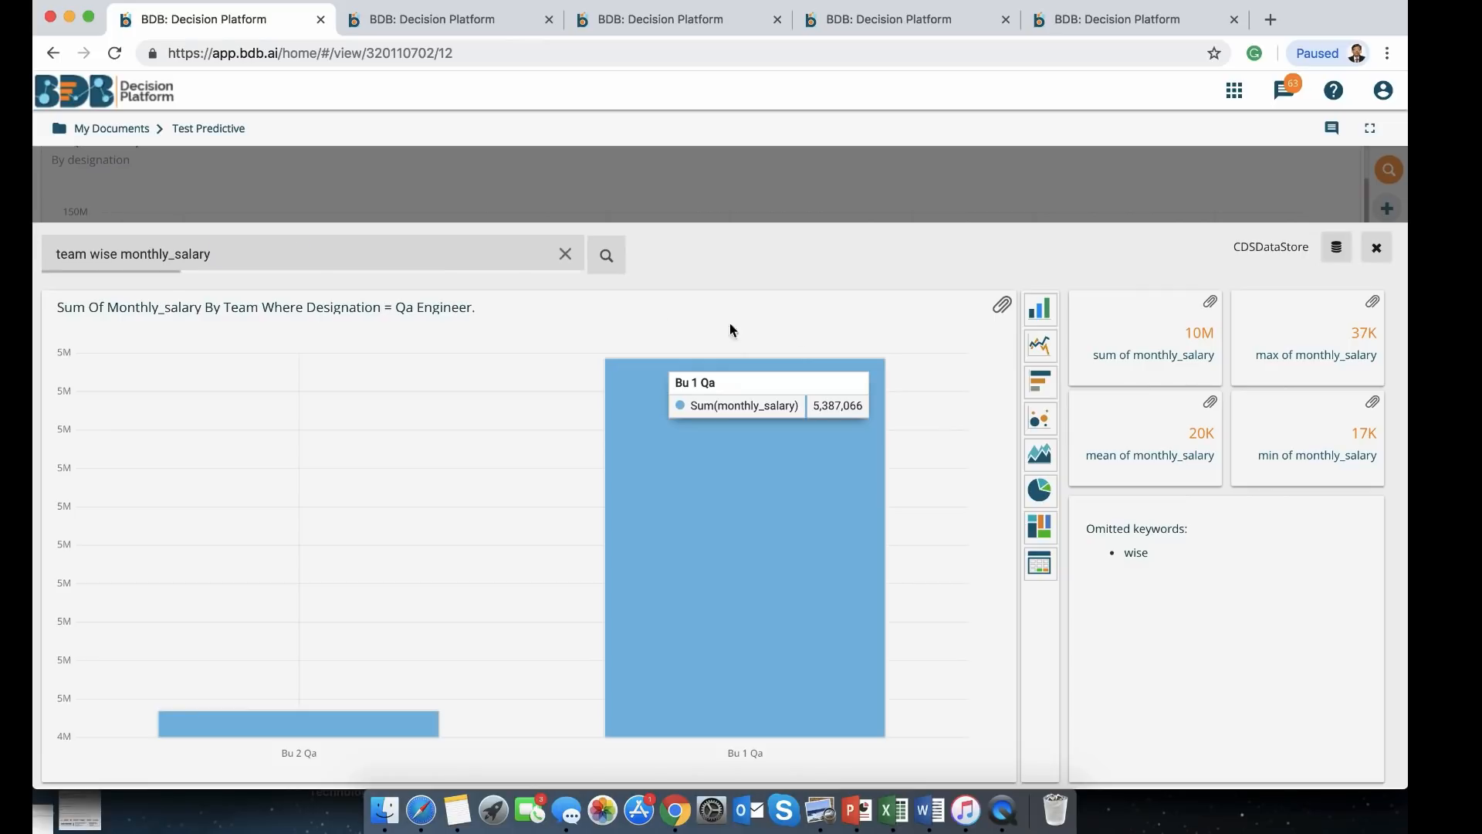
{"action": "left_click", "coordinate": [607, 257]}
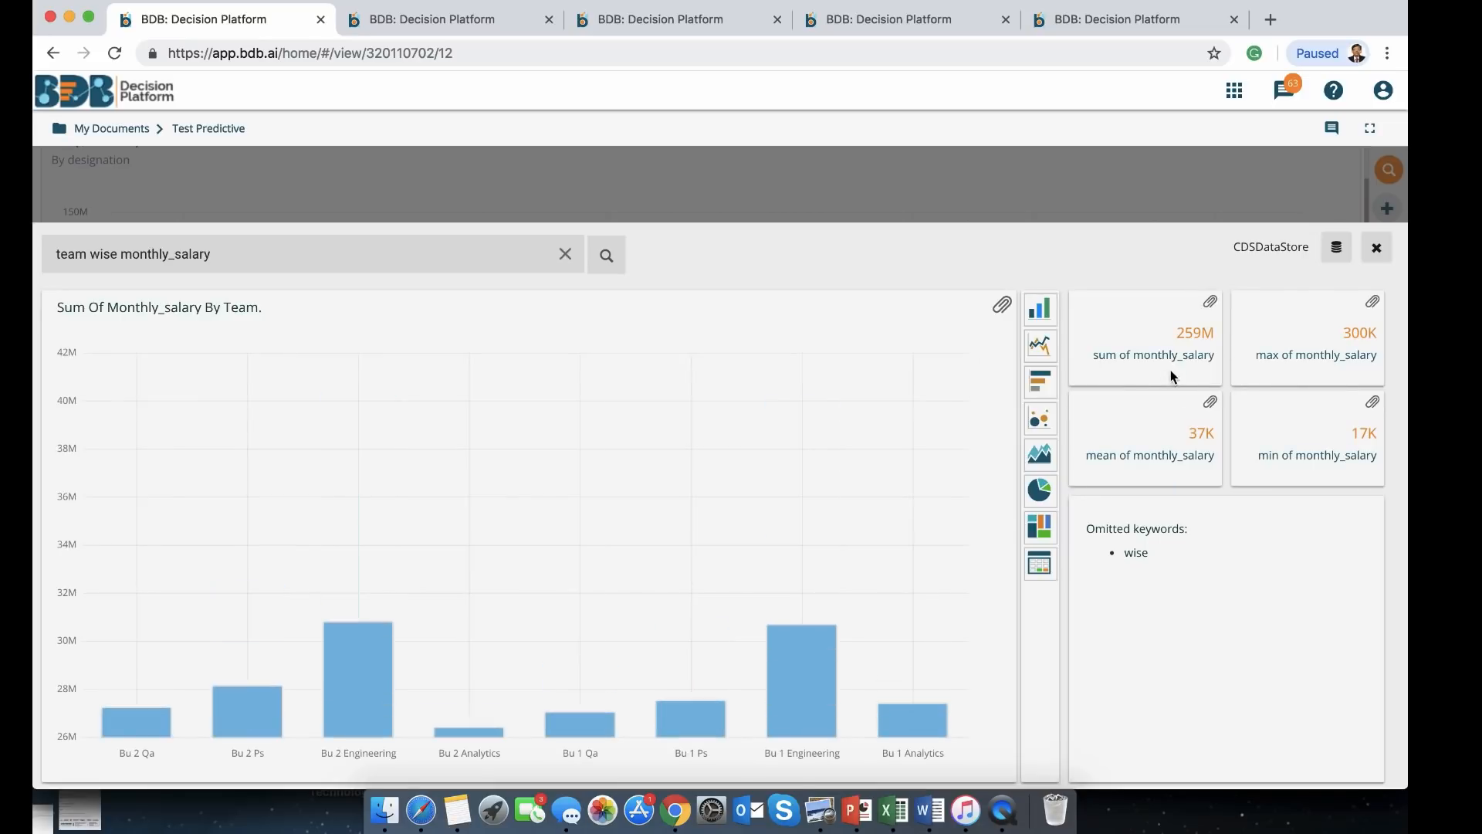
{"action": "left_click", "coordinate": [1003, 309]}
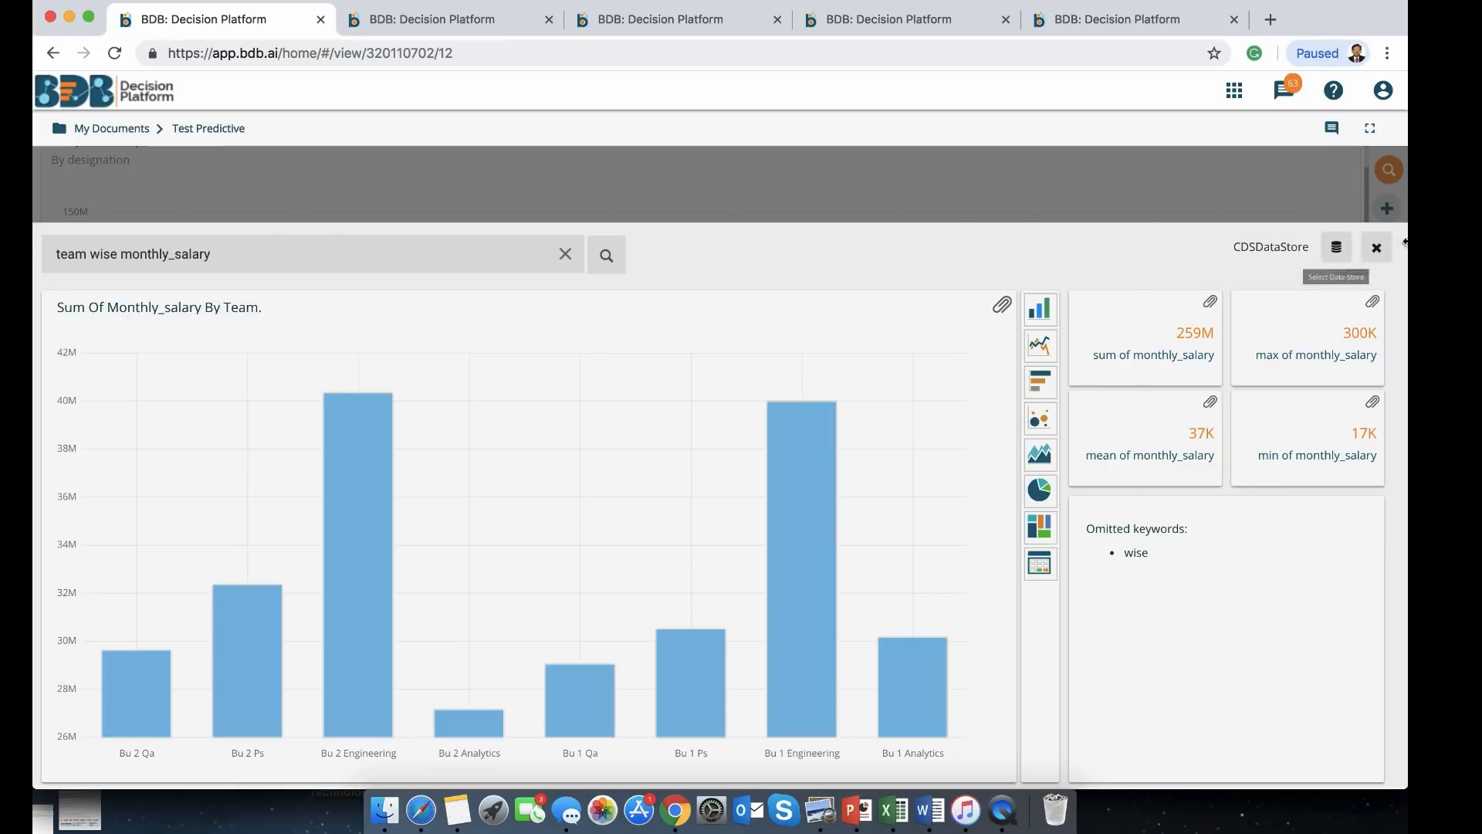
Close the search panel and widen the Sum(monthly_salary) by team chart on the dashboard
{"action": "left_click", "coordinate": [1379, 249]}
{"action": "scroll", "coordinate": [783, 443], "scroll_direction": "down", "scroll_amount": 4}
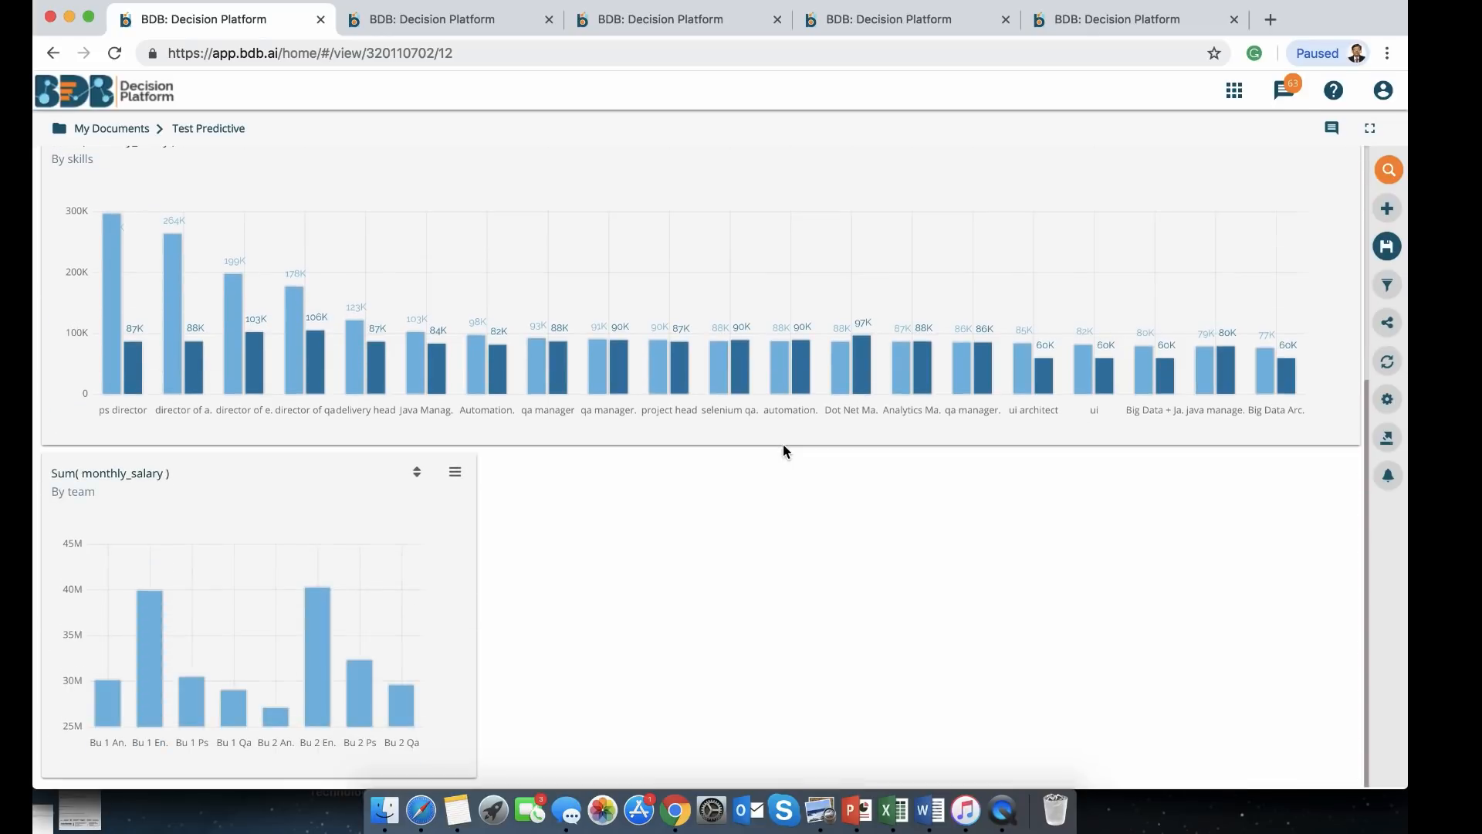
{"action": "left_click_drag", "start_coordinate": [476, 628], "coordinate": [739, 622]}
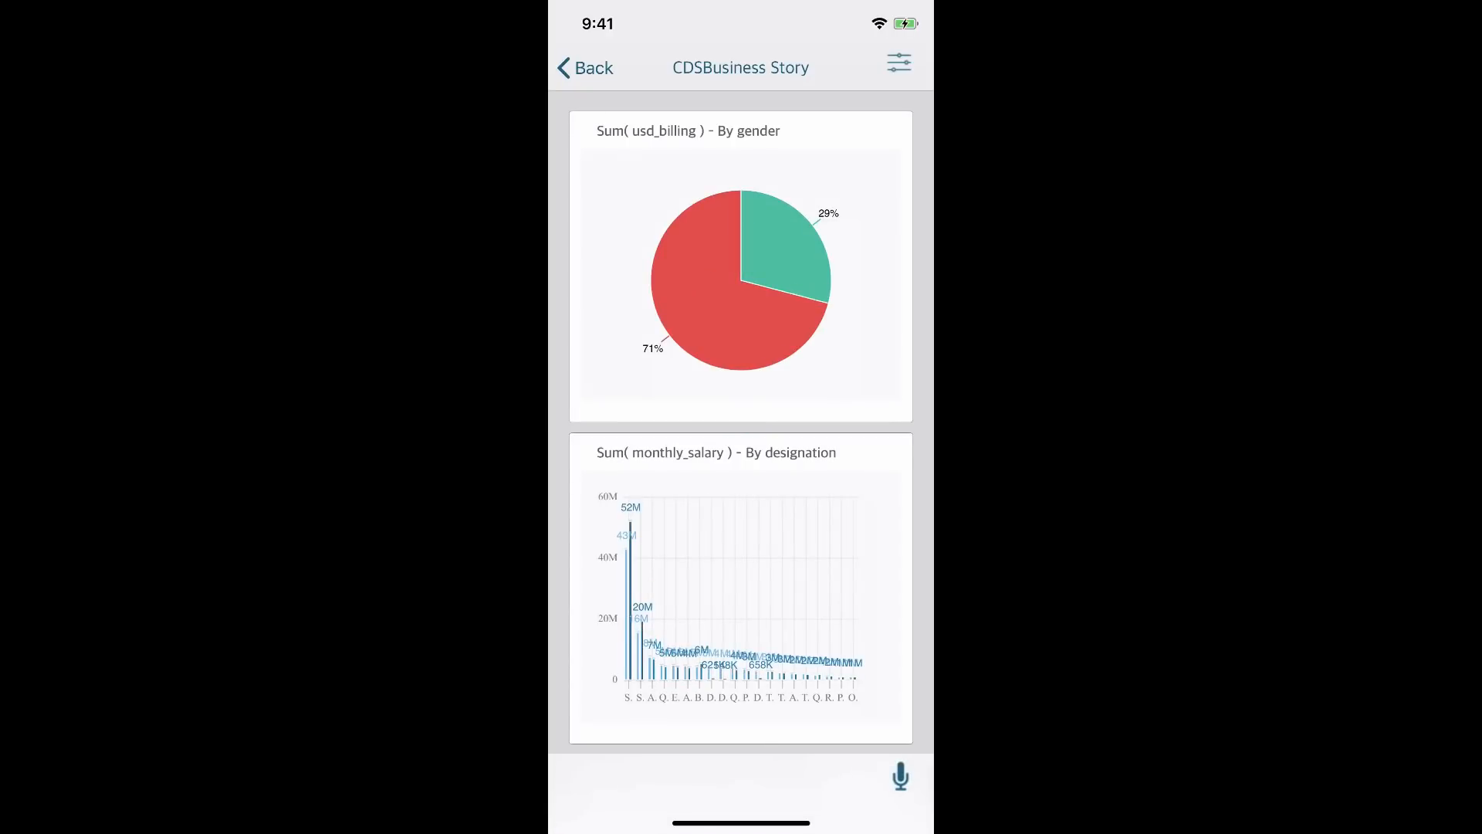
{"action": "left_click", "coordinate": [742, 588]}
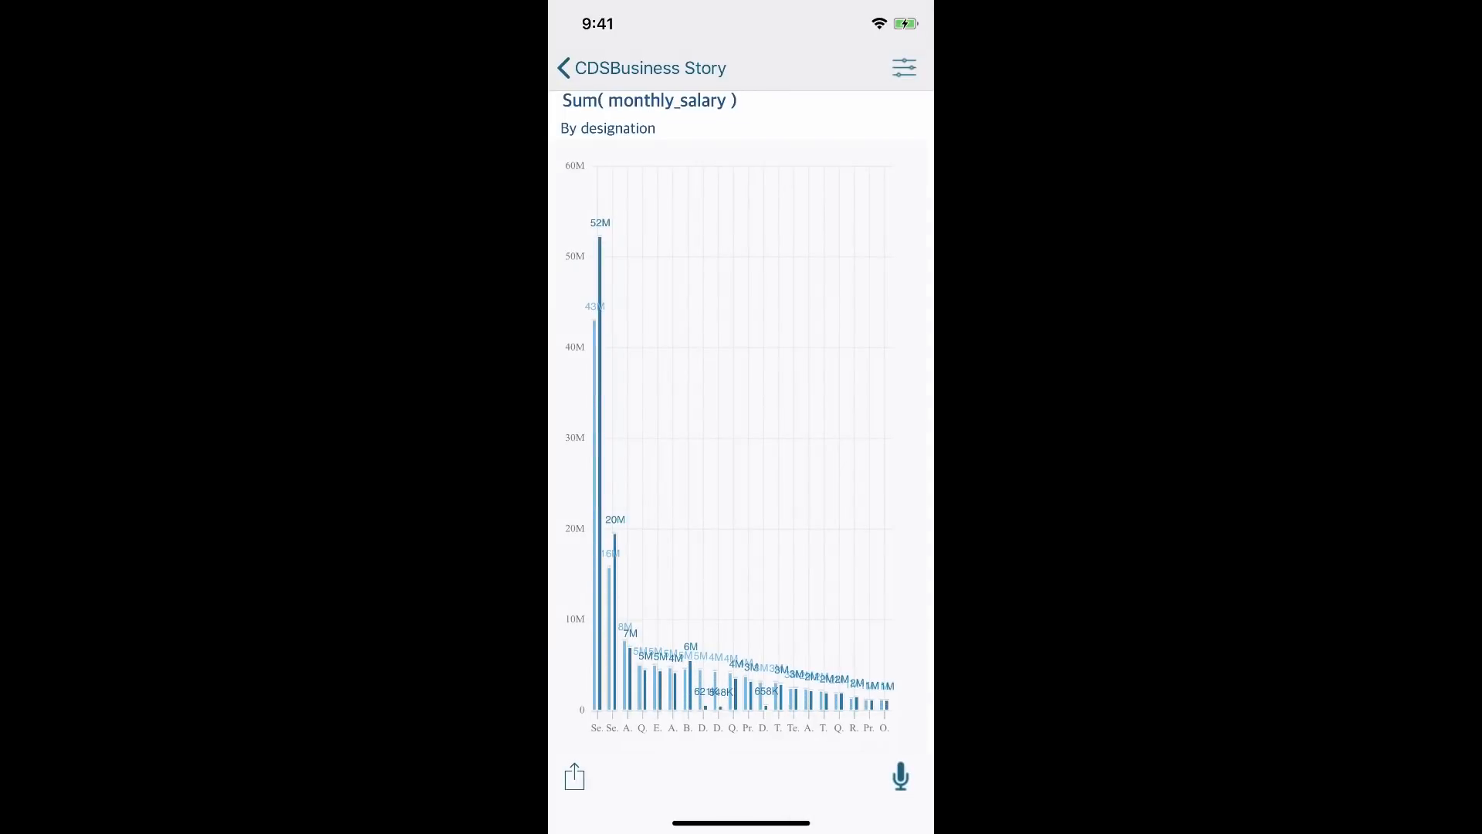
{"action": "left_click", "coordinate": [905, 68]}
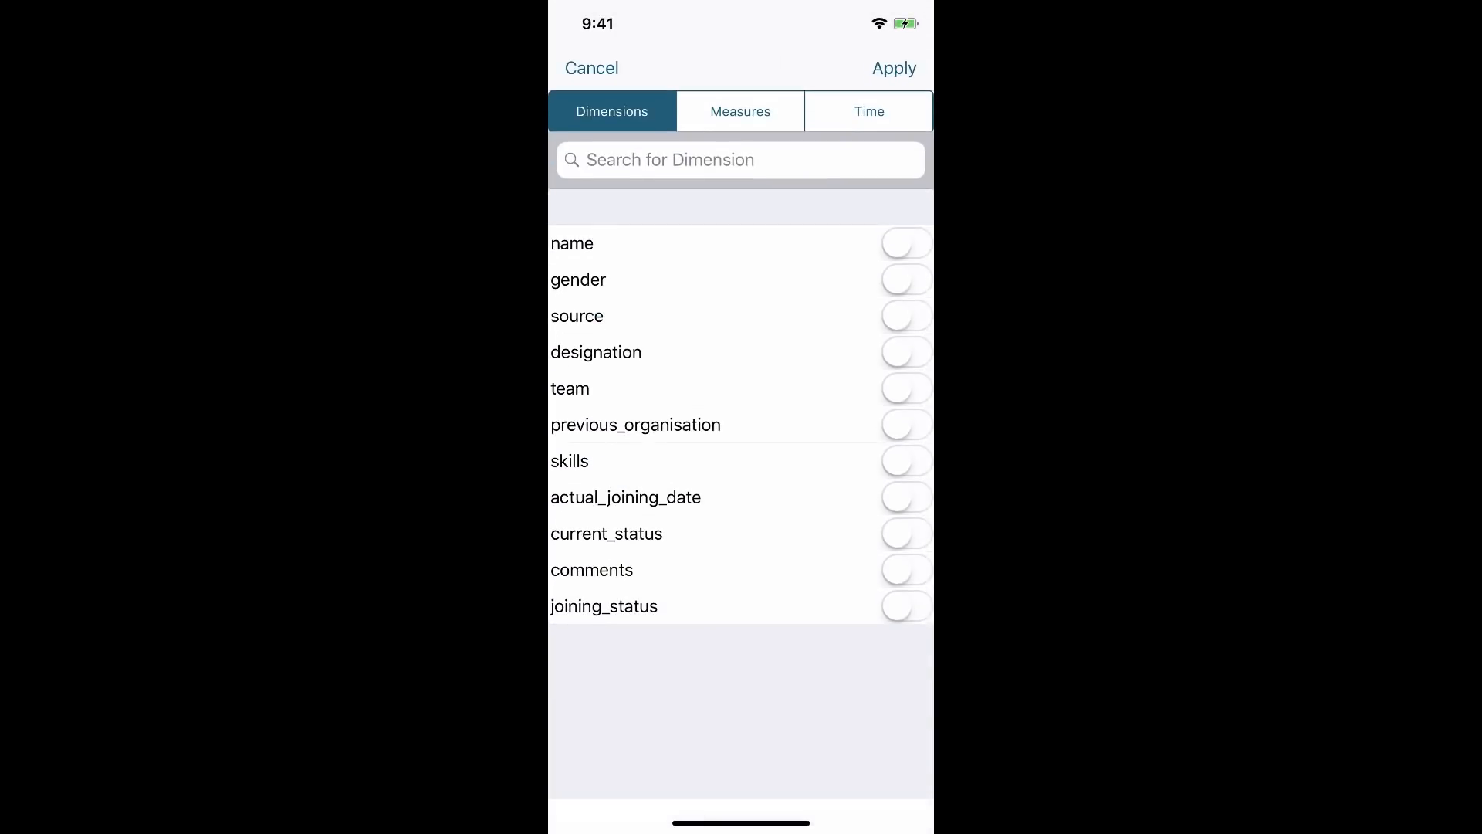
{"action": "left_click", "coordinate": [907, 316]}
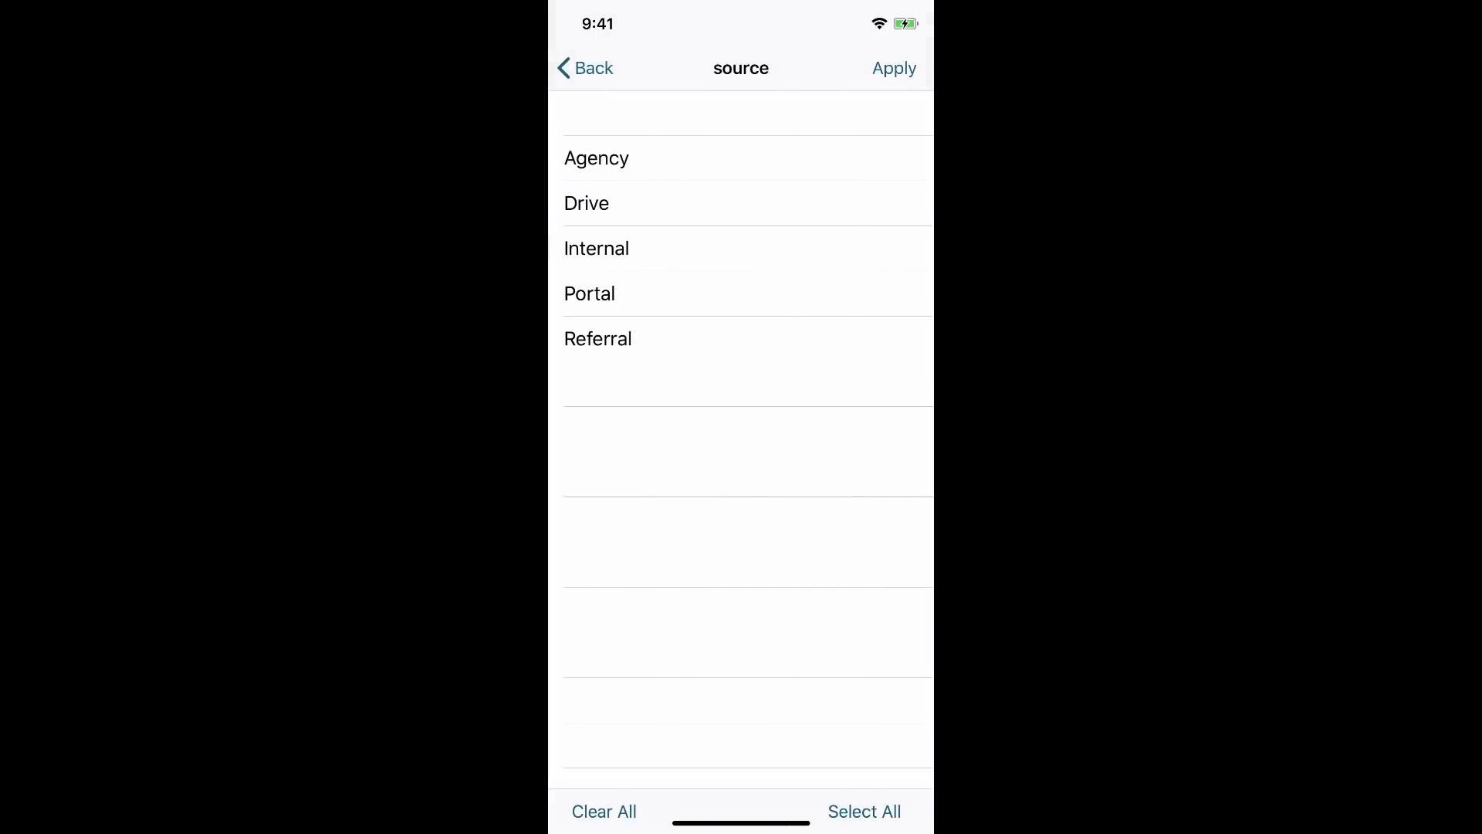
{"action": "left_click", "coordinate": [741, 203]}
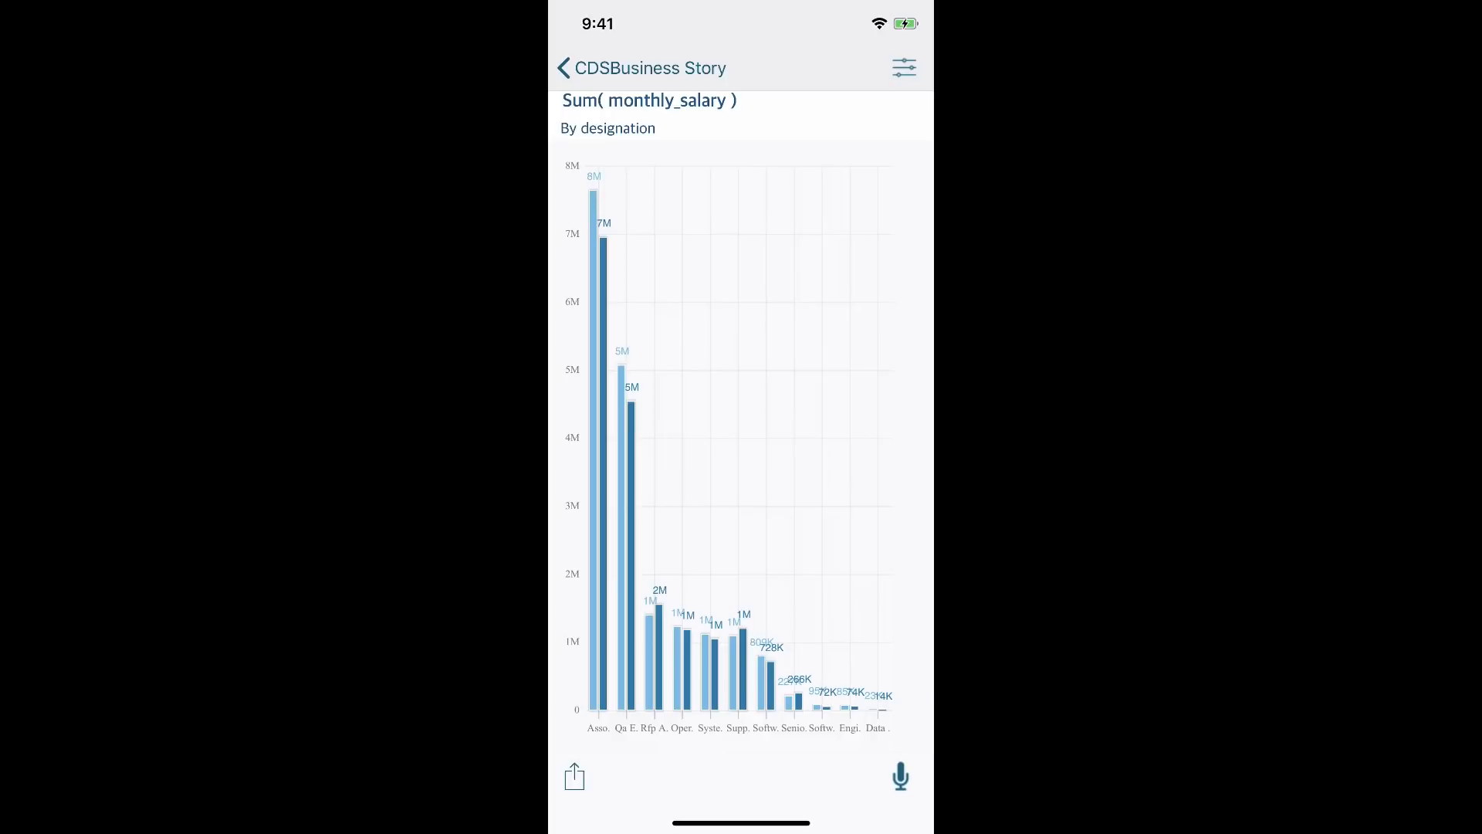
{"action": "left_click", "coordinate": [642, 68]}
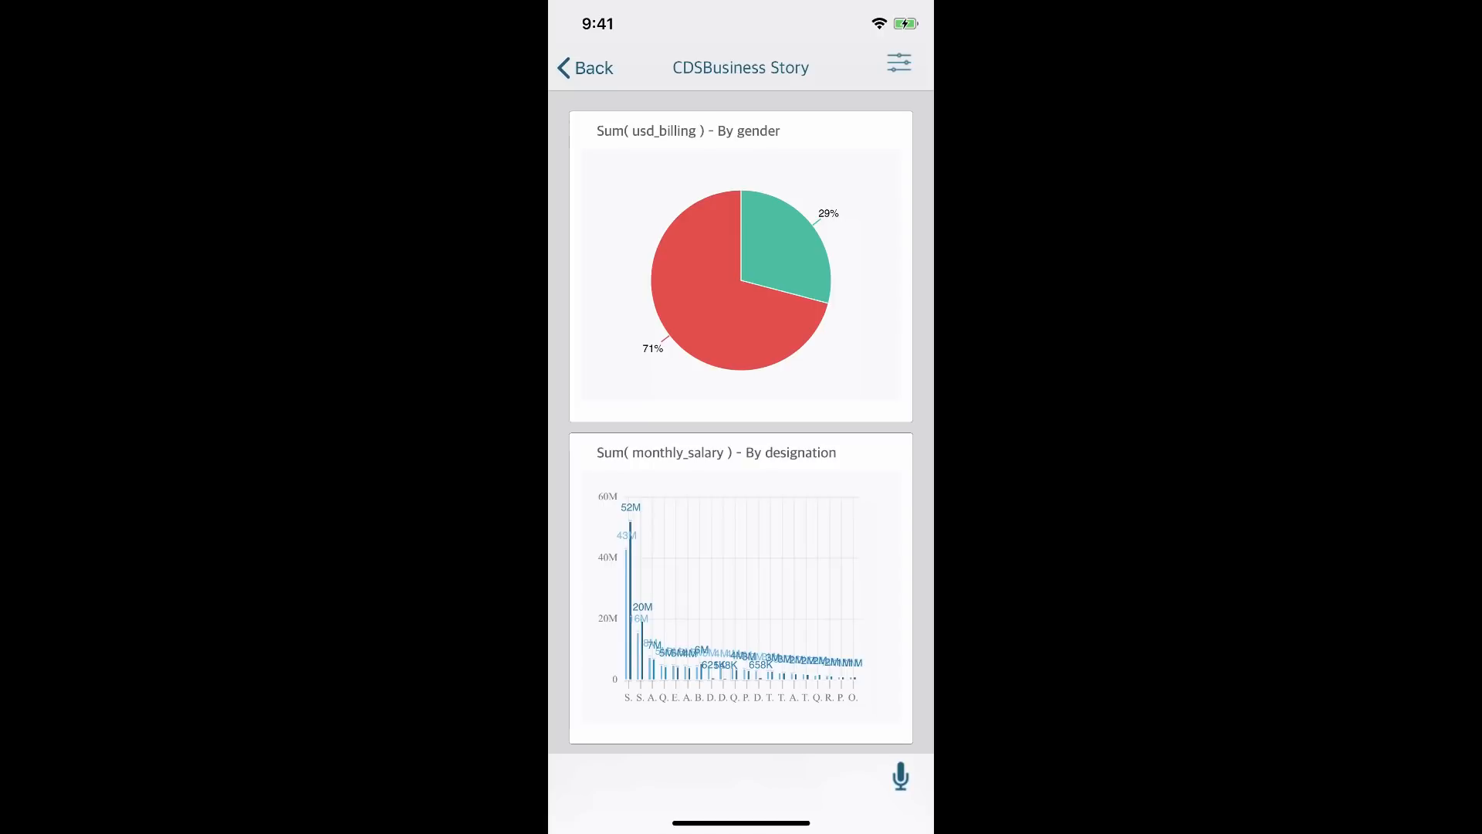
Ask the voice assistant for the top 5 sum of experience by team and save it to the story
{"action": "left_click", "coordinate": [900, 776]}
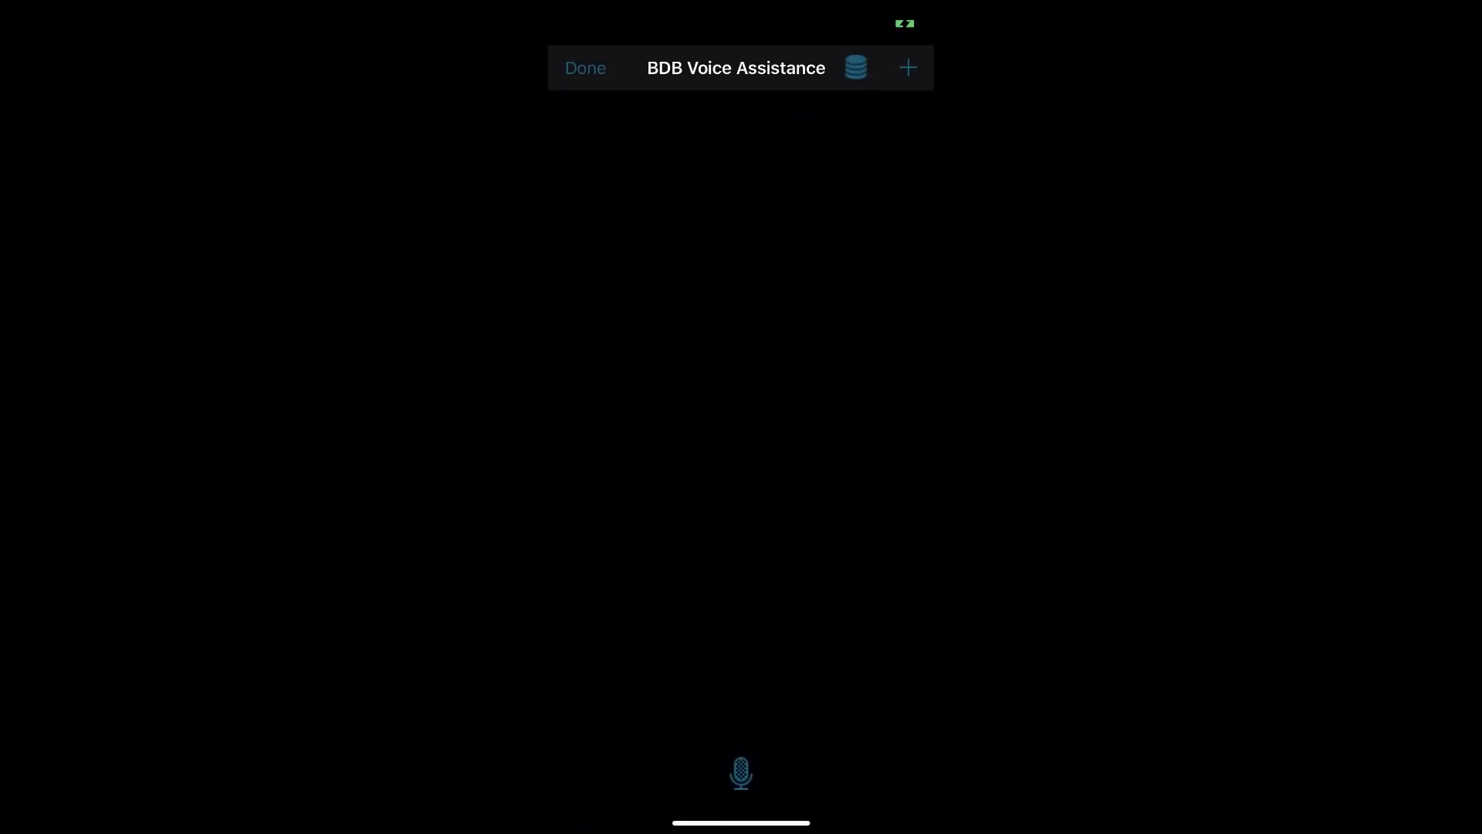
{"action": "left_click", "coordinate": [742, 773]}
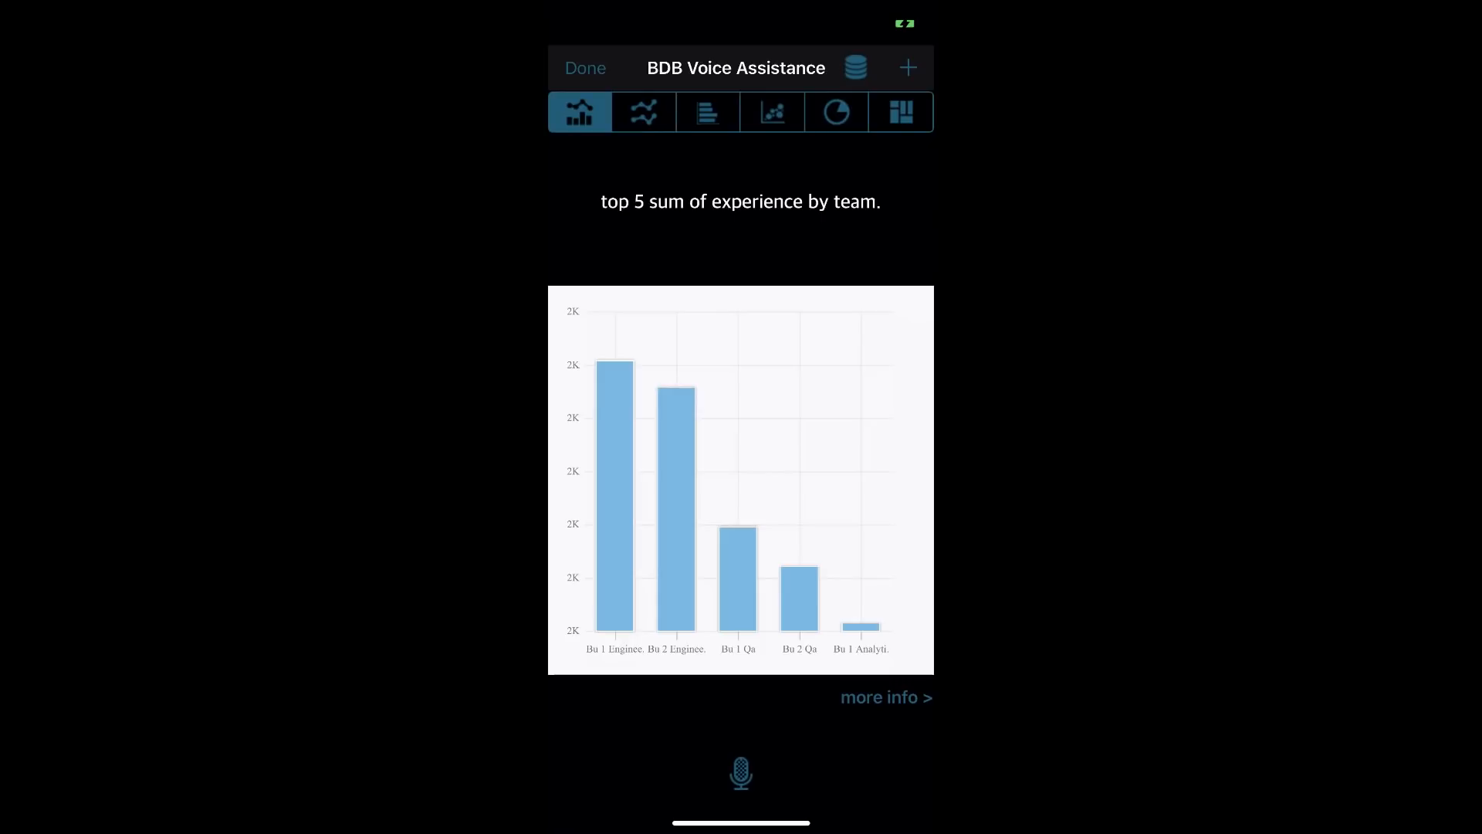
{"action": "left_click", "coordinate": [909, 68]}
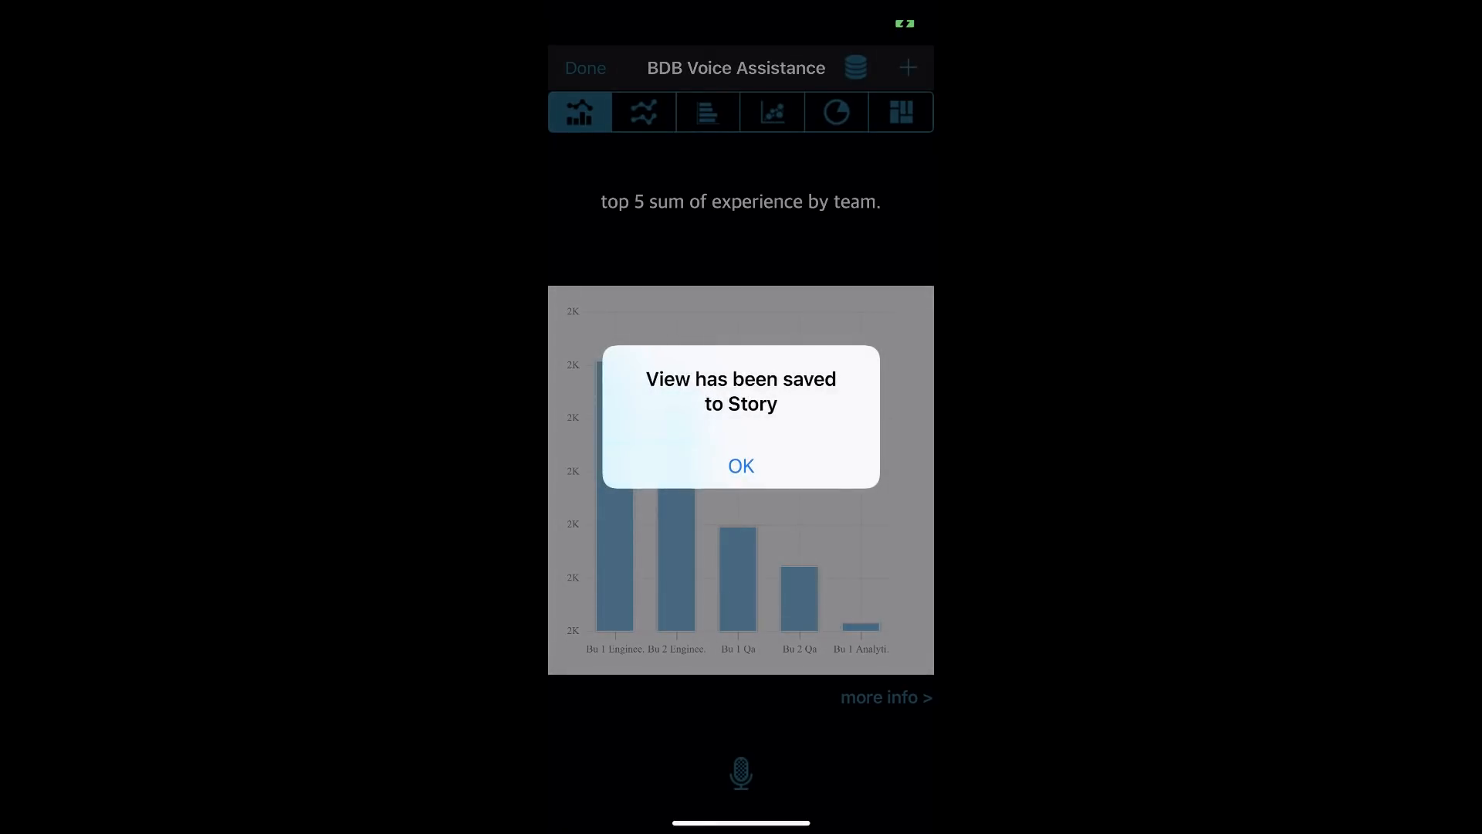
{"action": "left_click", "coordinate": [741, 467]}
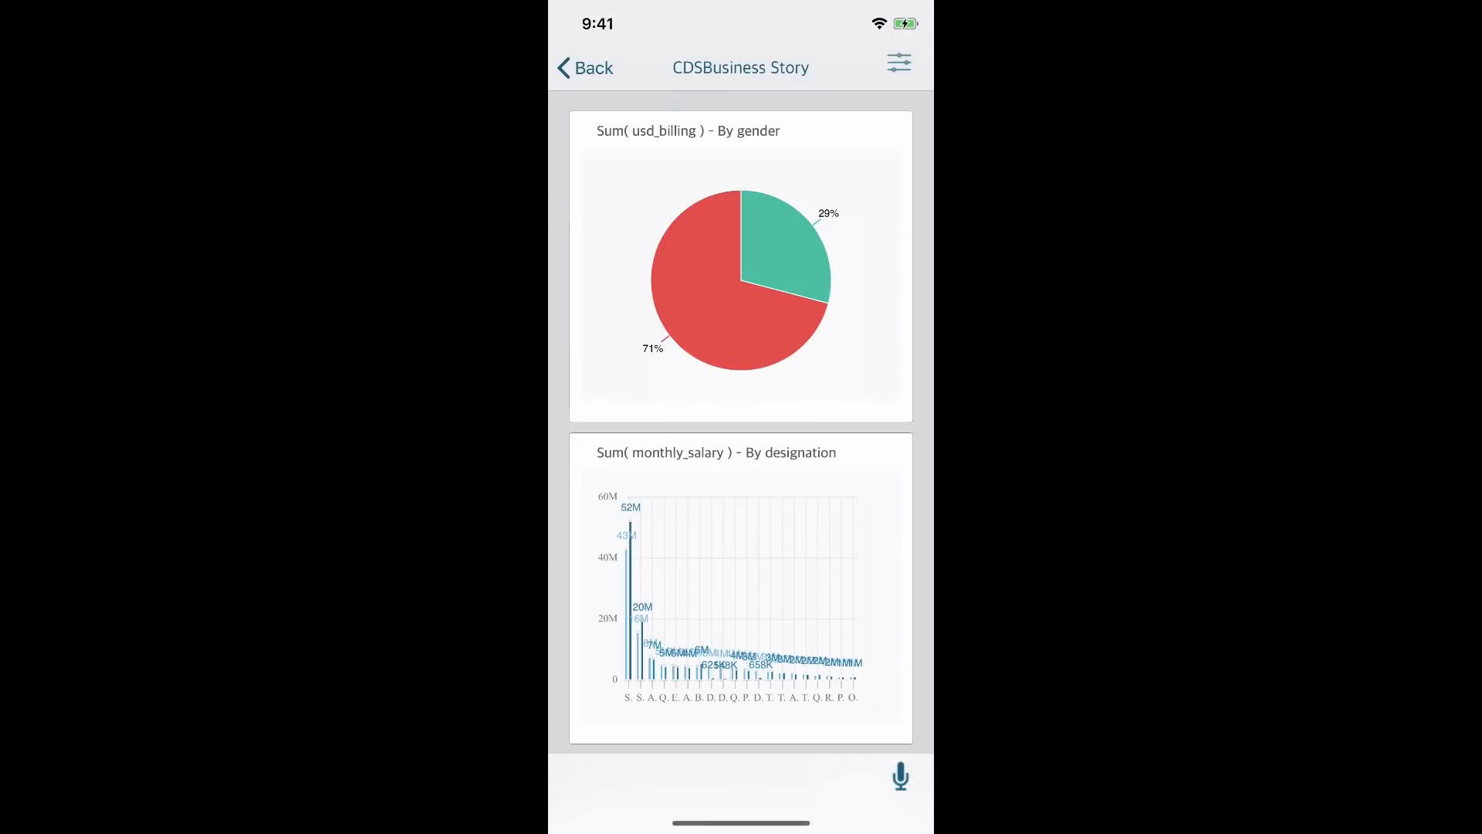
Scroll down the CDSBusiness Story and bring the voice assistant back up
{"action": "scroll", "coordinate": [741, 417], "scroll_direction": "down", "scroll_amount": 10}
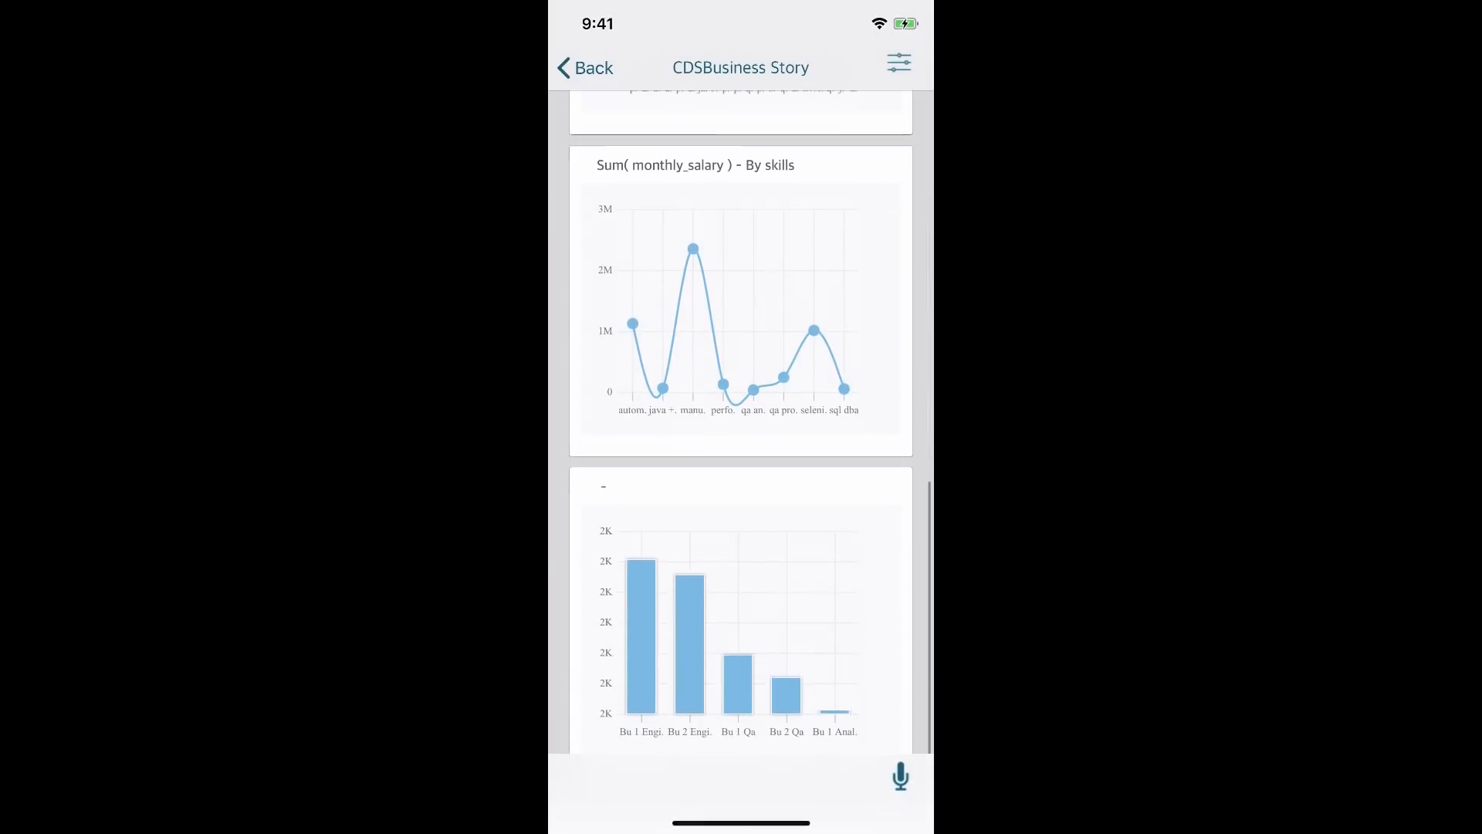
{"action": "scroll", "coordinate": [742, 417], "scroll_direction": "down", "scroll_amount": 1}
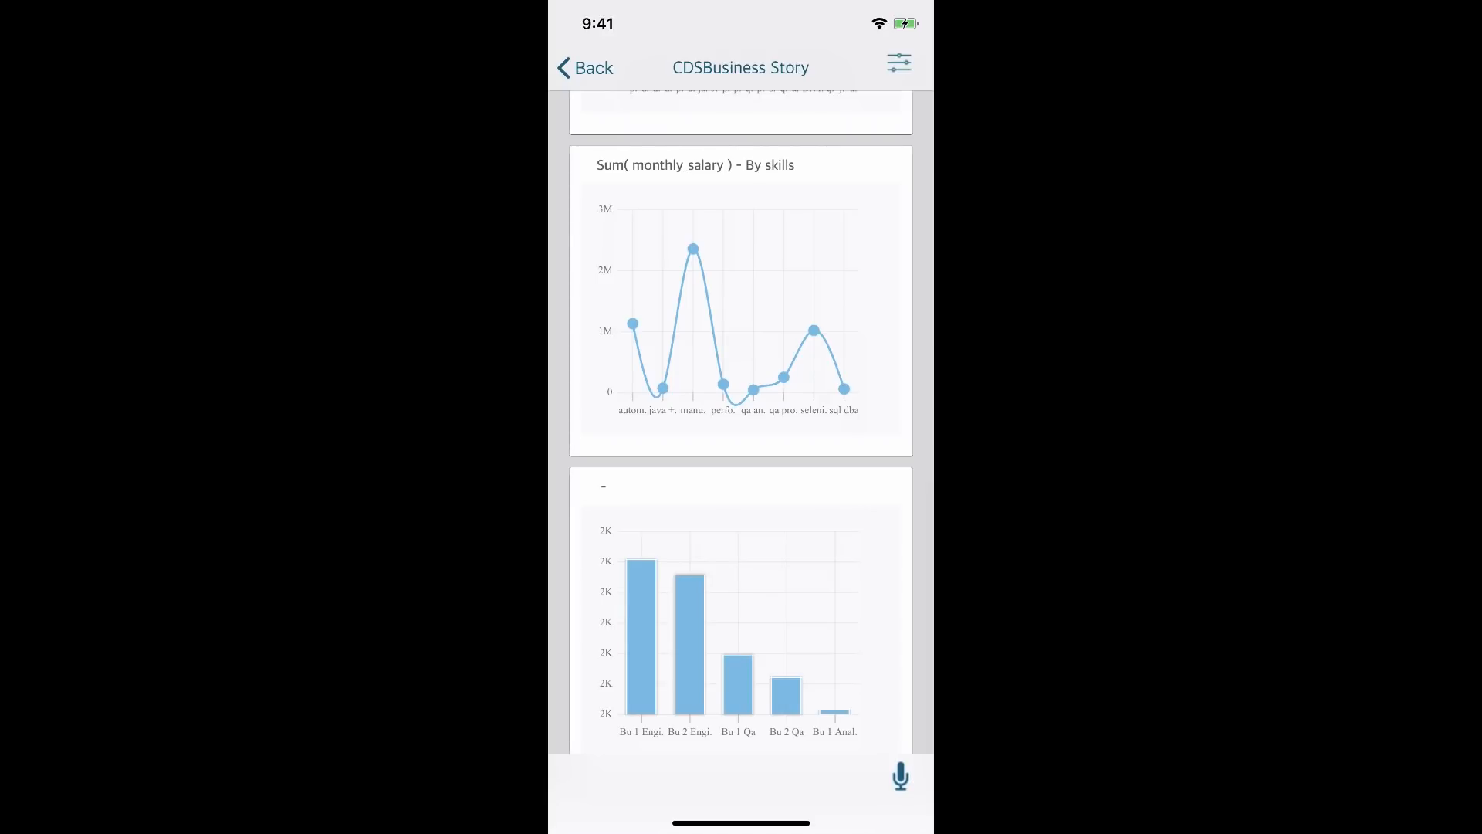
{"action": "left_click", "coordinate": [900, 776]}
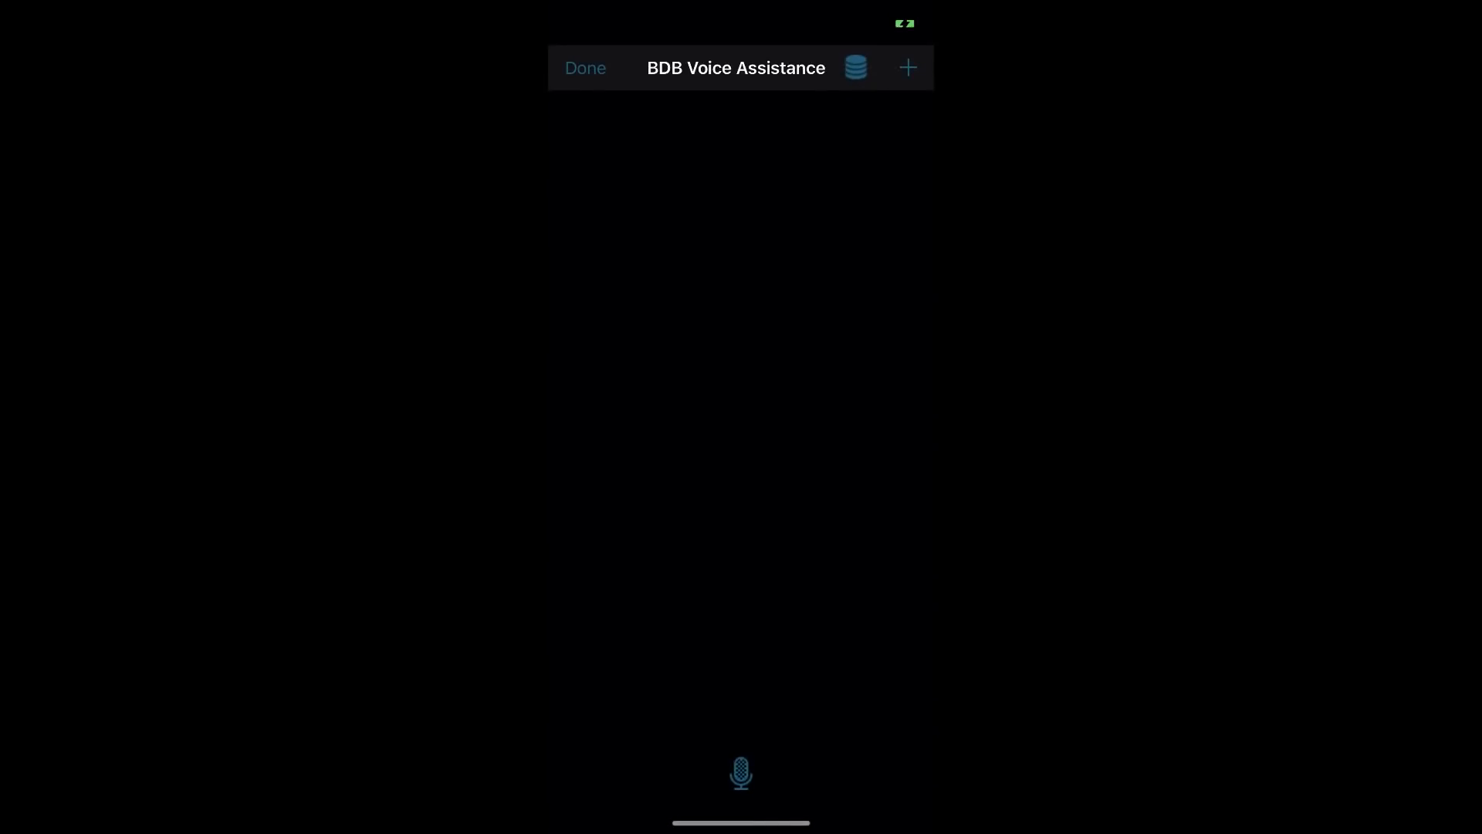
Ask for the top 5 sum of experience by skills, show it as a pie, and save it to the story
{"action": "left_click", "coordinate": [741, 775]}
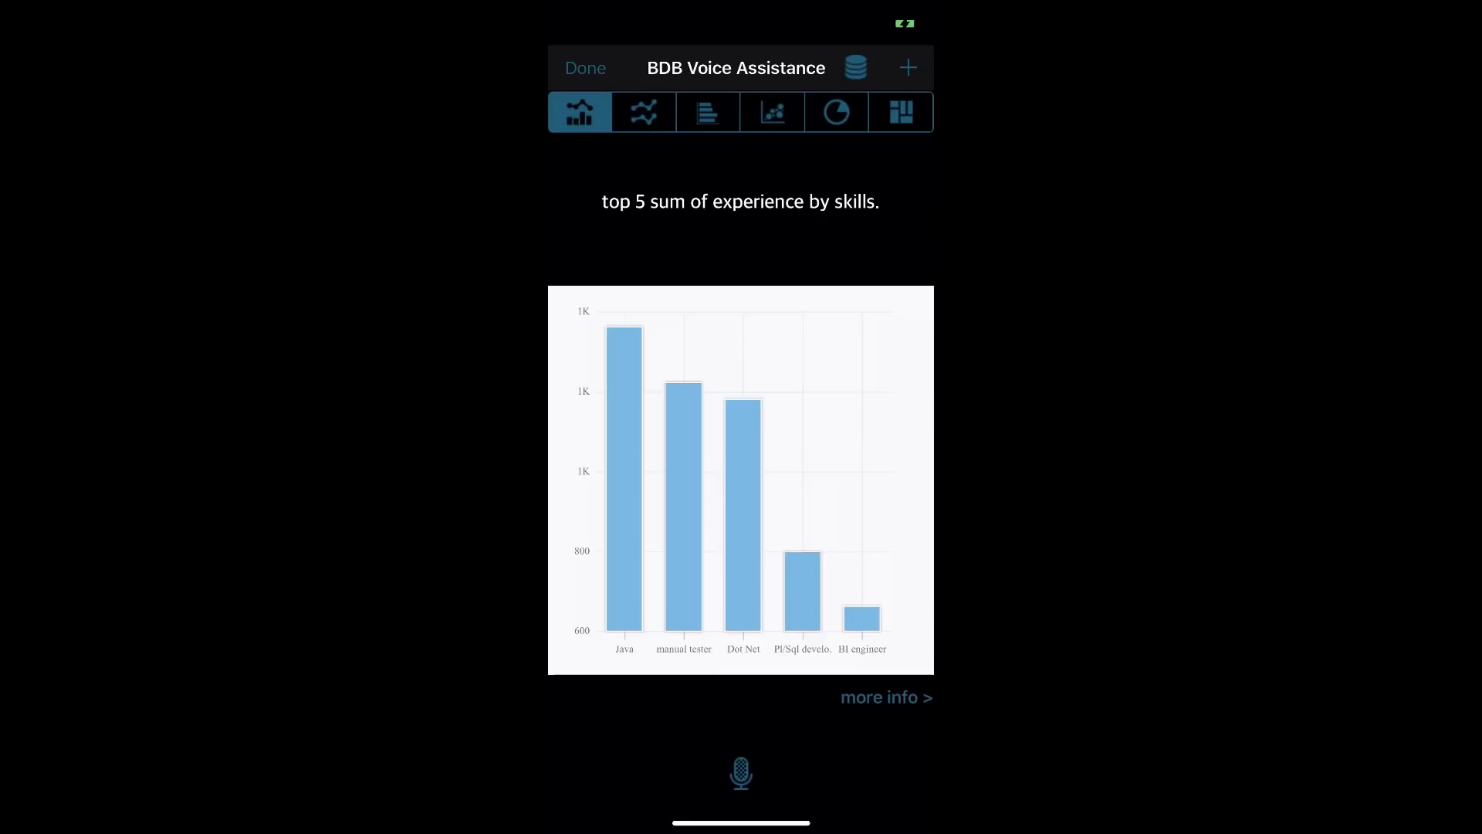
{"action": "left_click", "coordinate": [837, 112]}
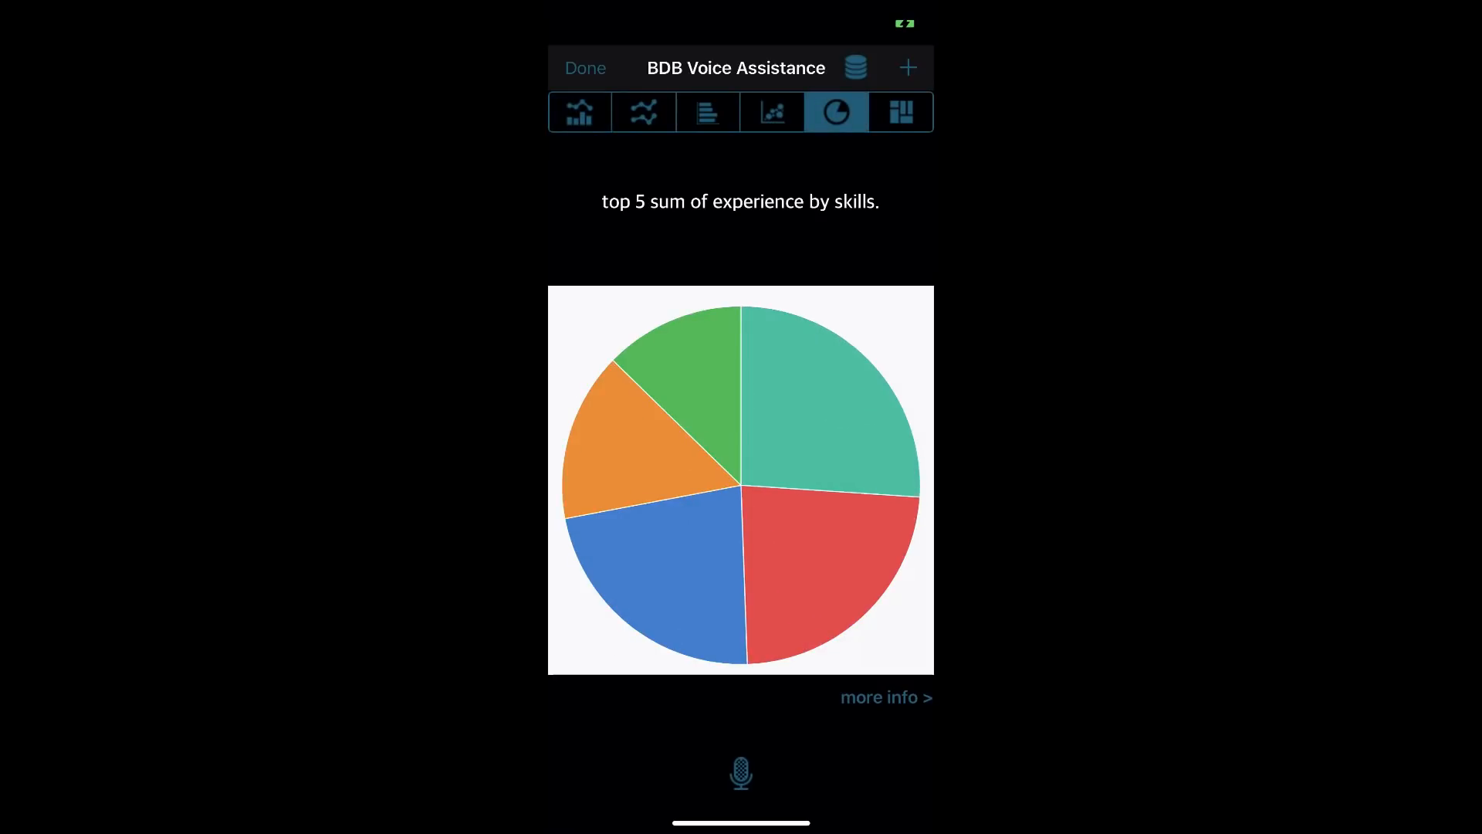
{"action": "left_click", "coordinate": [909, 68]}
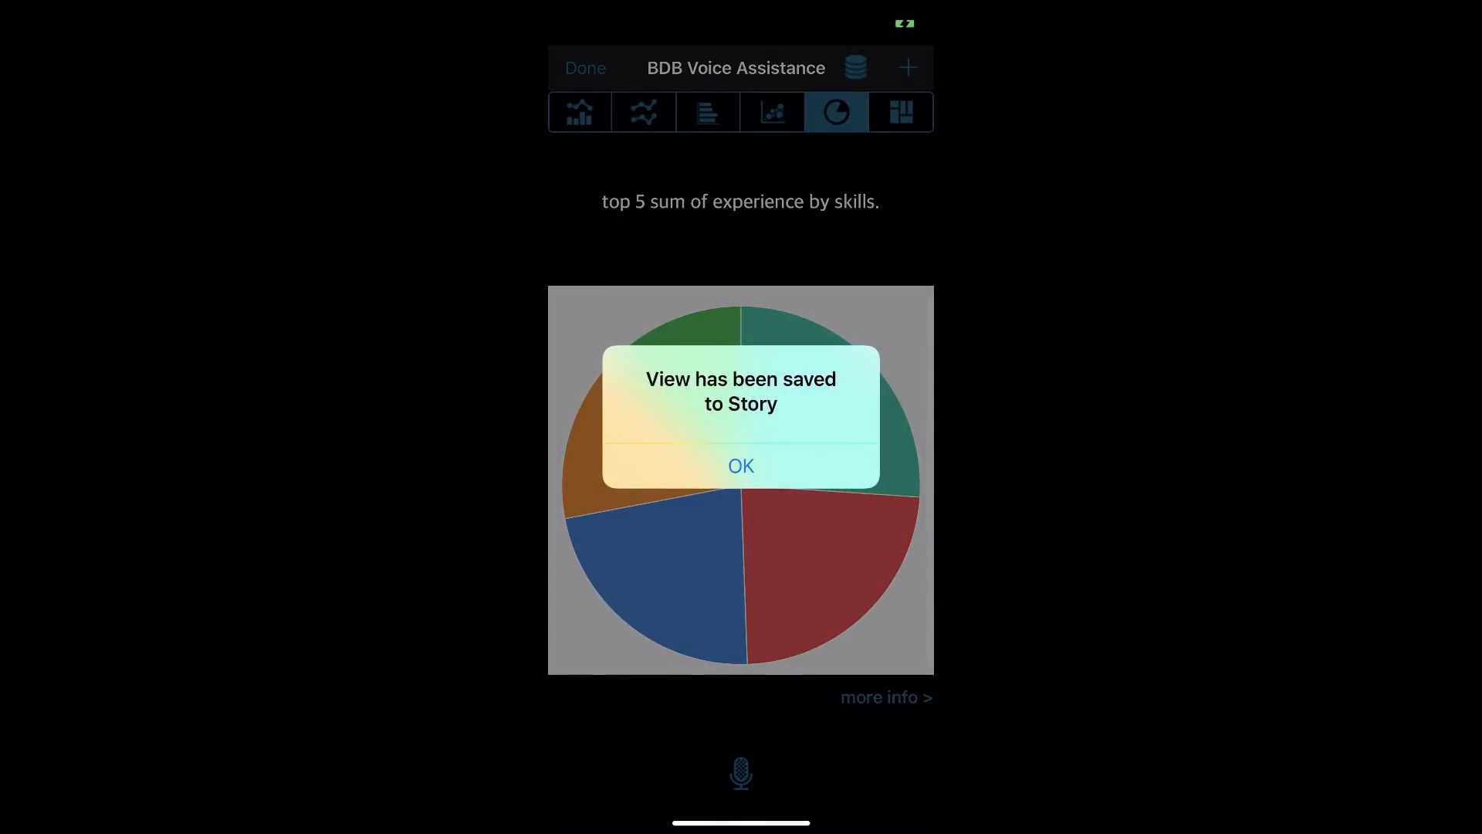
{"action": "left_click", "coordinate": [741, 465]}
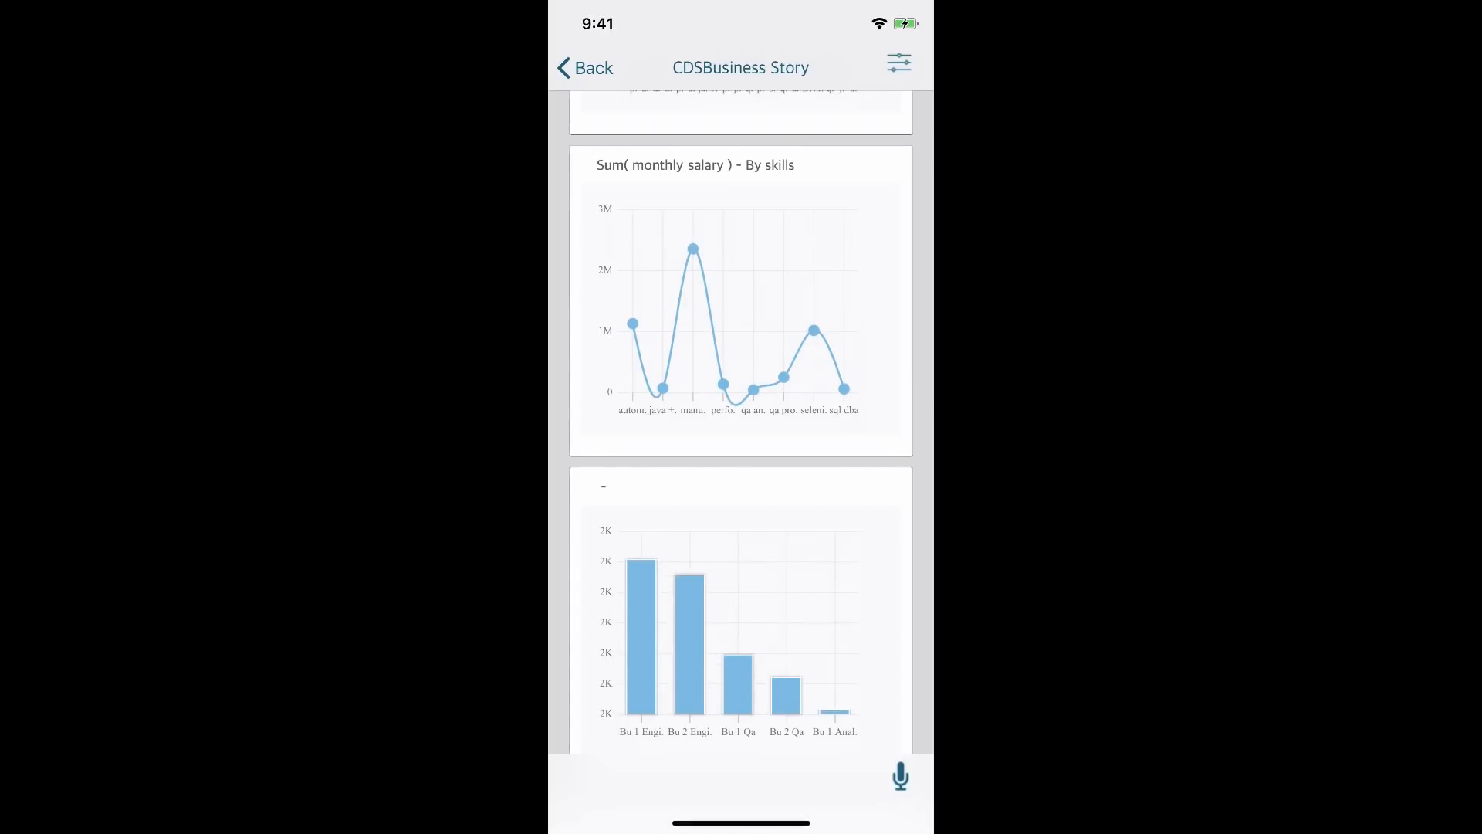
{"action": "scroll", "coordinate": [742, 422], "scroll_direction": "down", "scroll_amount": 4}
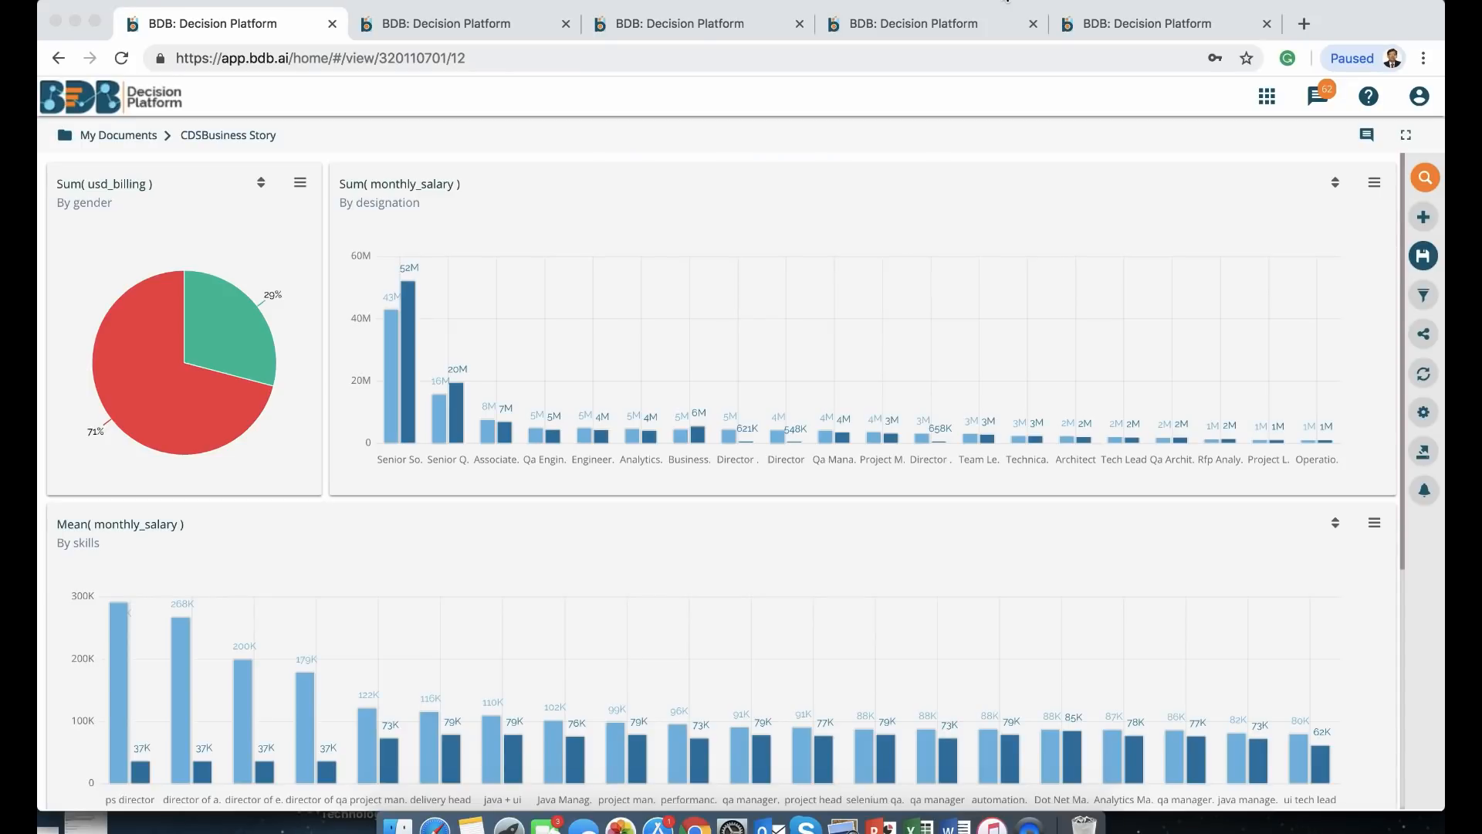
Reopen CDSBusiness Story from My Documents in the browser and check the new experience charts
{"action": "left_click", "coordinate": [143, 137]}
{"action": "left_click", "coordinate": [142, 136]}
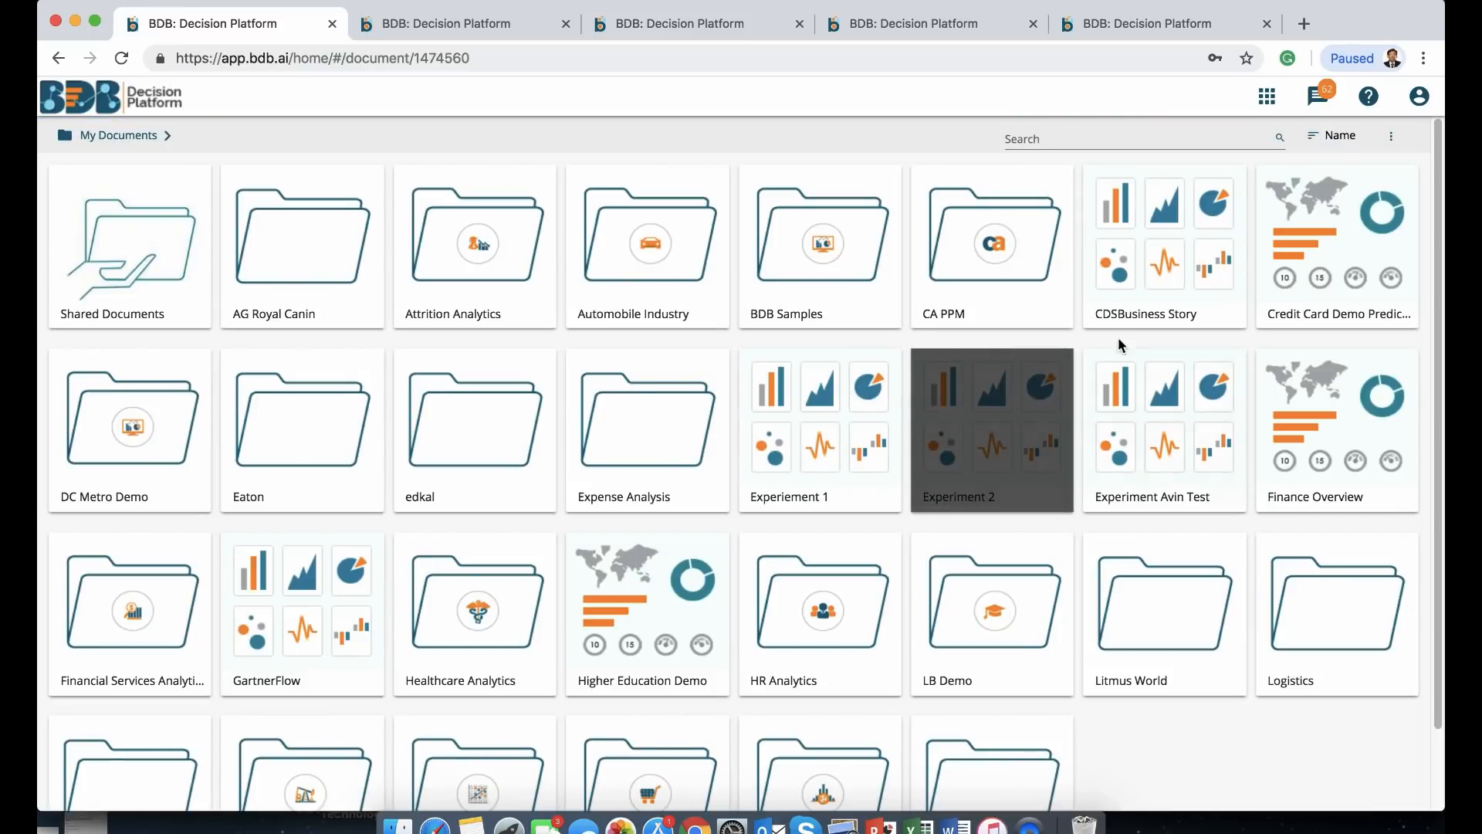
{"action": "left_click", "coordinate": [1148, 277]}
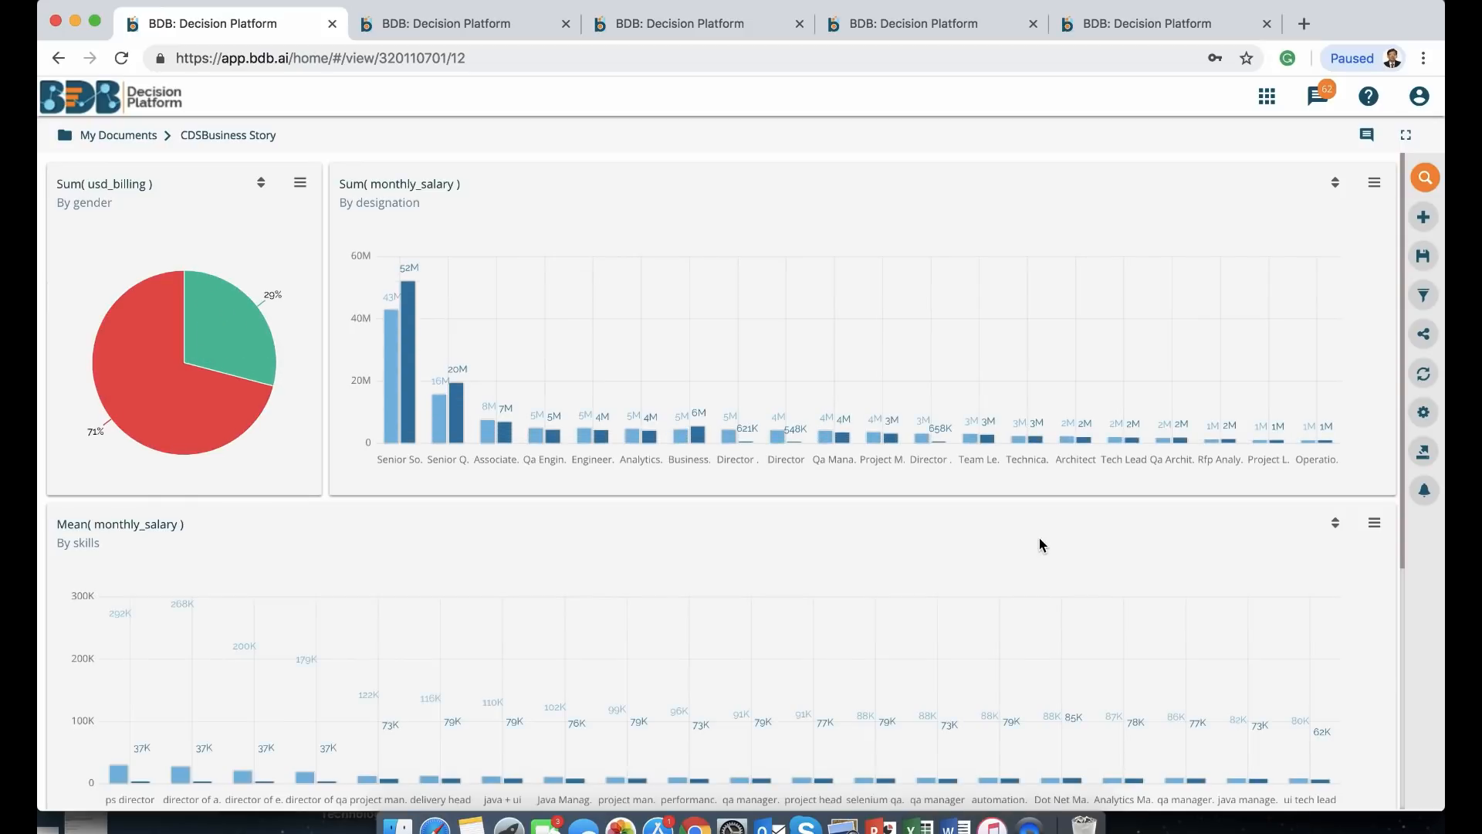
{"action": "scroll", "coordinate": [1042, 544], "scroll_direction": "down", "scroll_amount": 5}
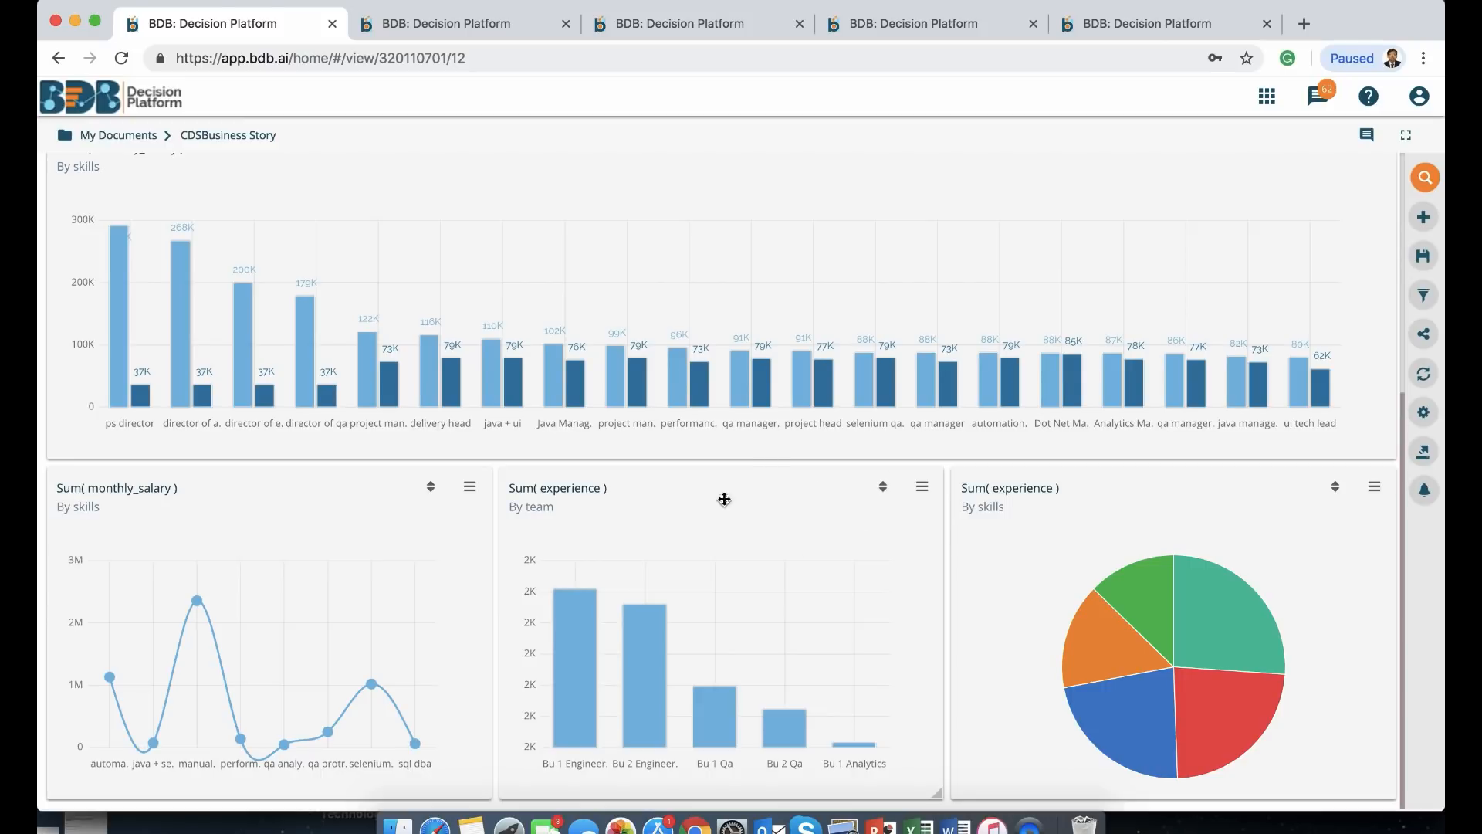
{"action": "mouse_move", "coordinate": [716, 599]}
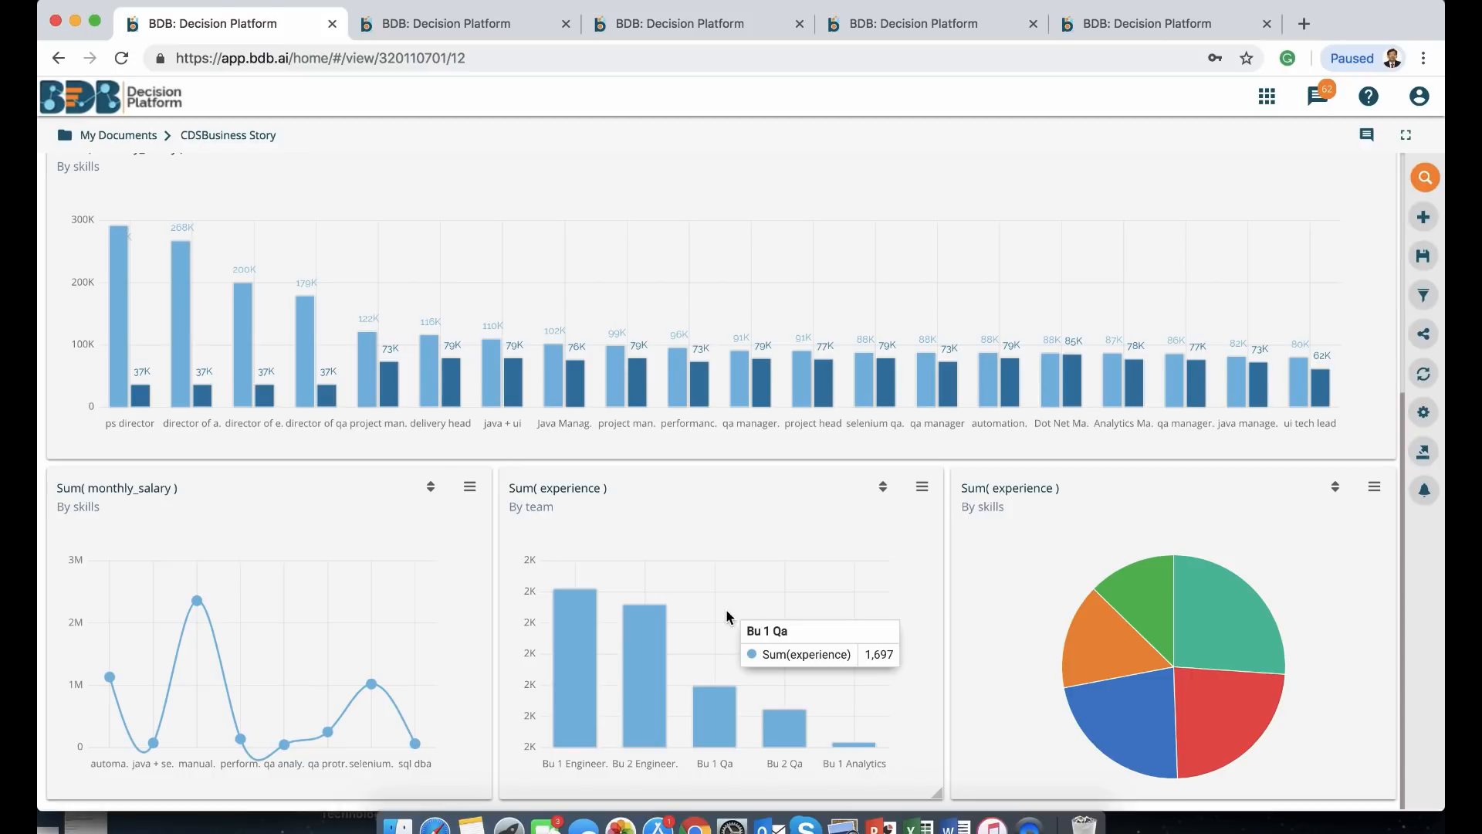
{"action": "scroll", "coordinate": [726, 611], "scroll_direction": "up", "scroll_amount": 5}
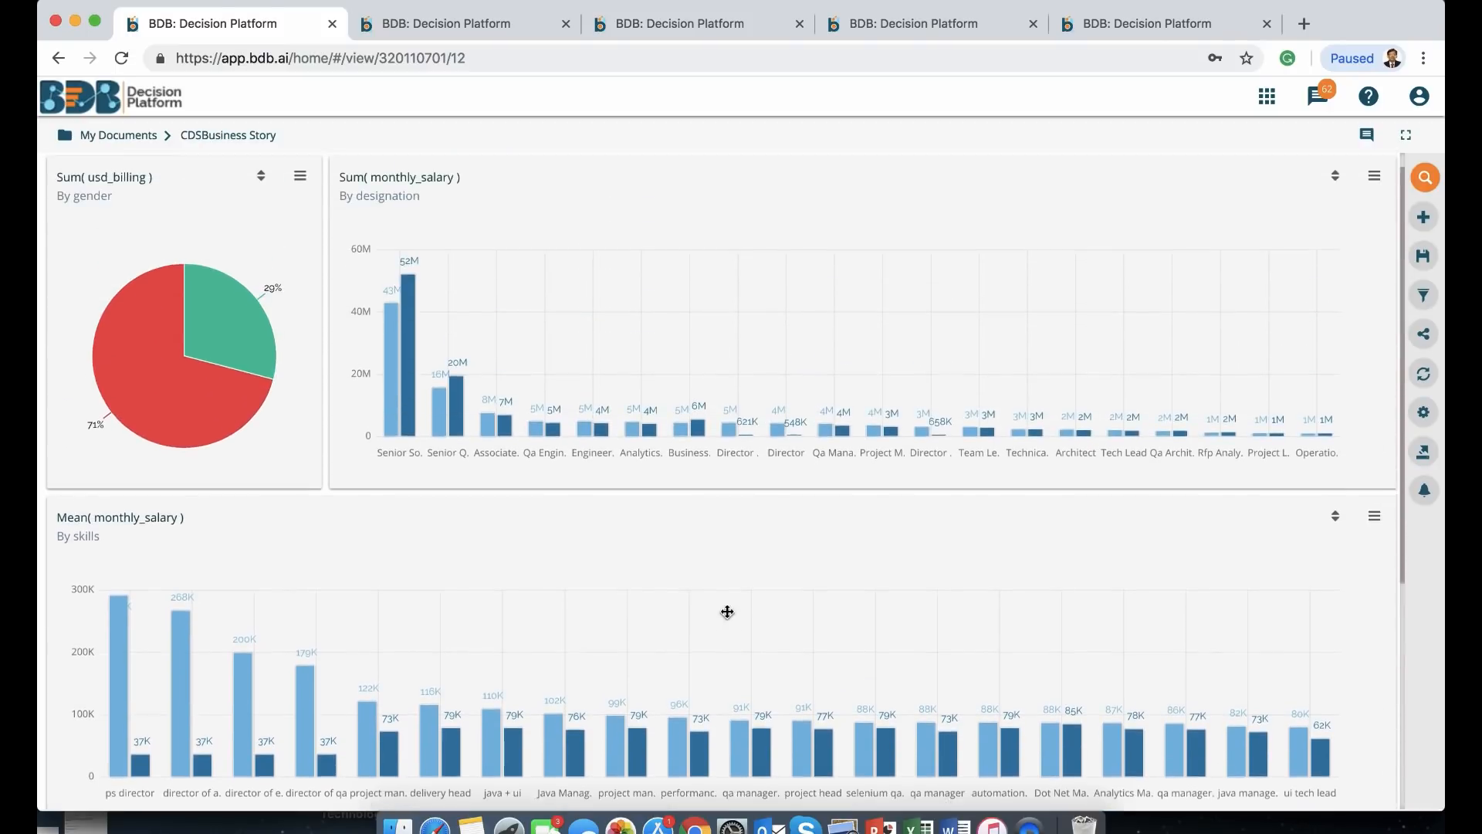
Link the gender pie's interactions to both Sum(experience) views and the designation salary chart, then save
{"action": "left_click", "coordinate": [300, 184]}
{"action": "left_click", "coordinate": [265, 225]}
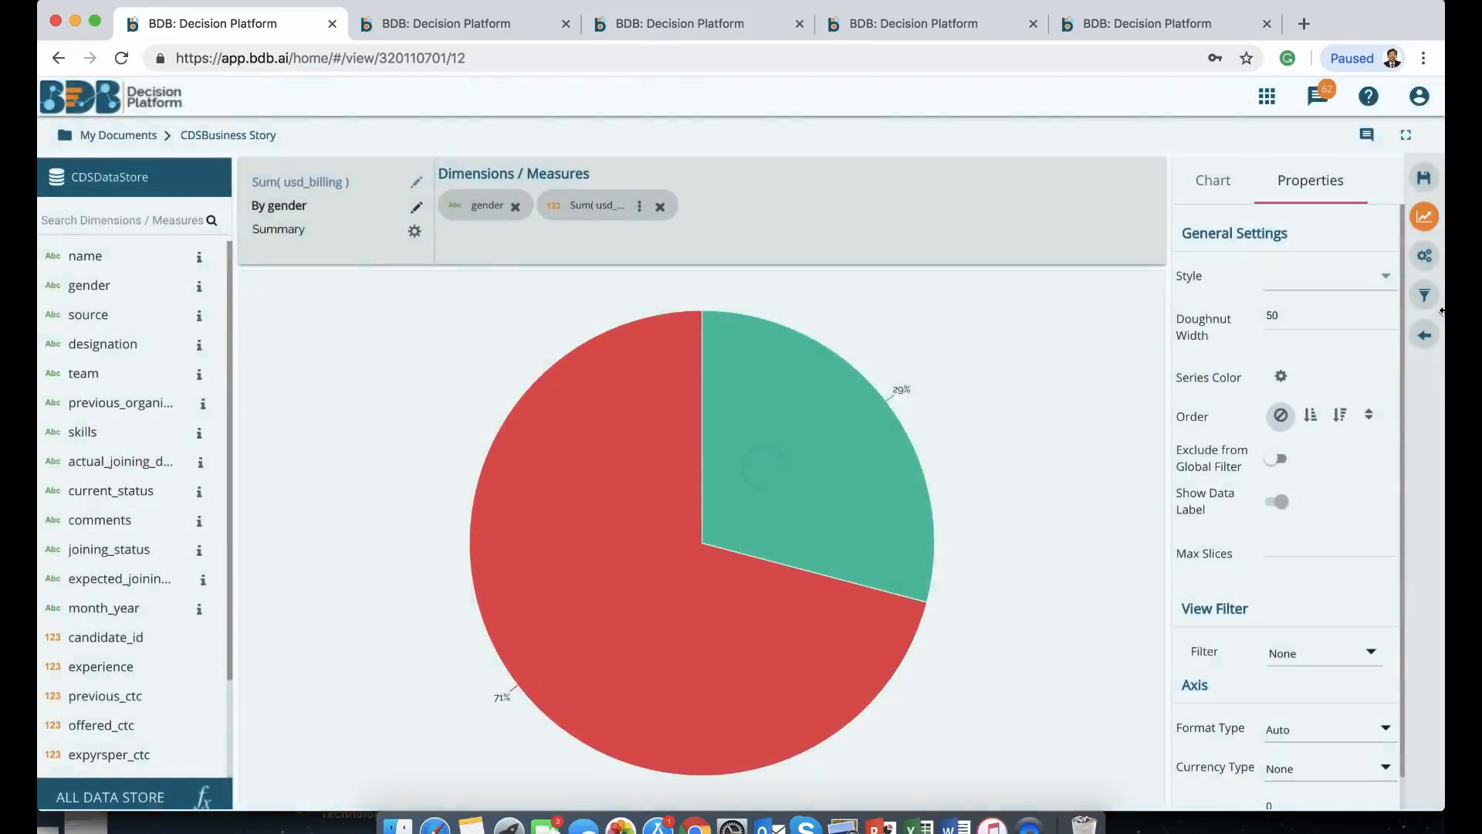
{"action": "left_click", "coordinate": [1428, 260]}
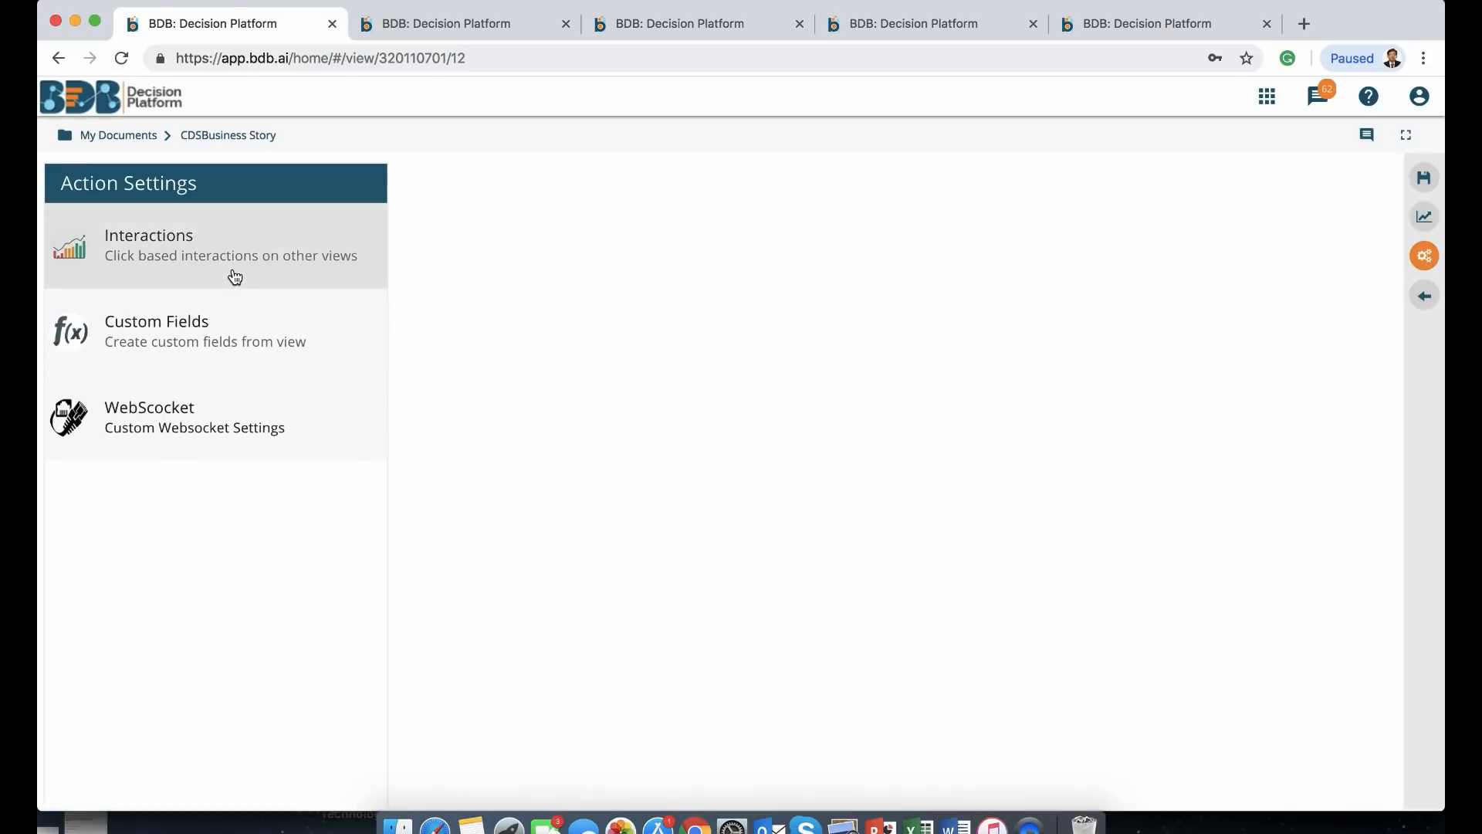
{"action": "left_click", "coordinate": [234, 275]}
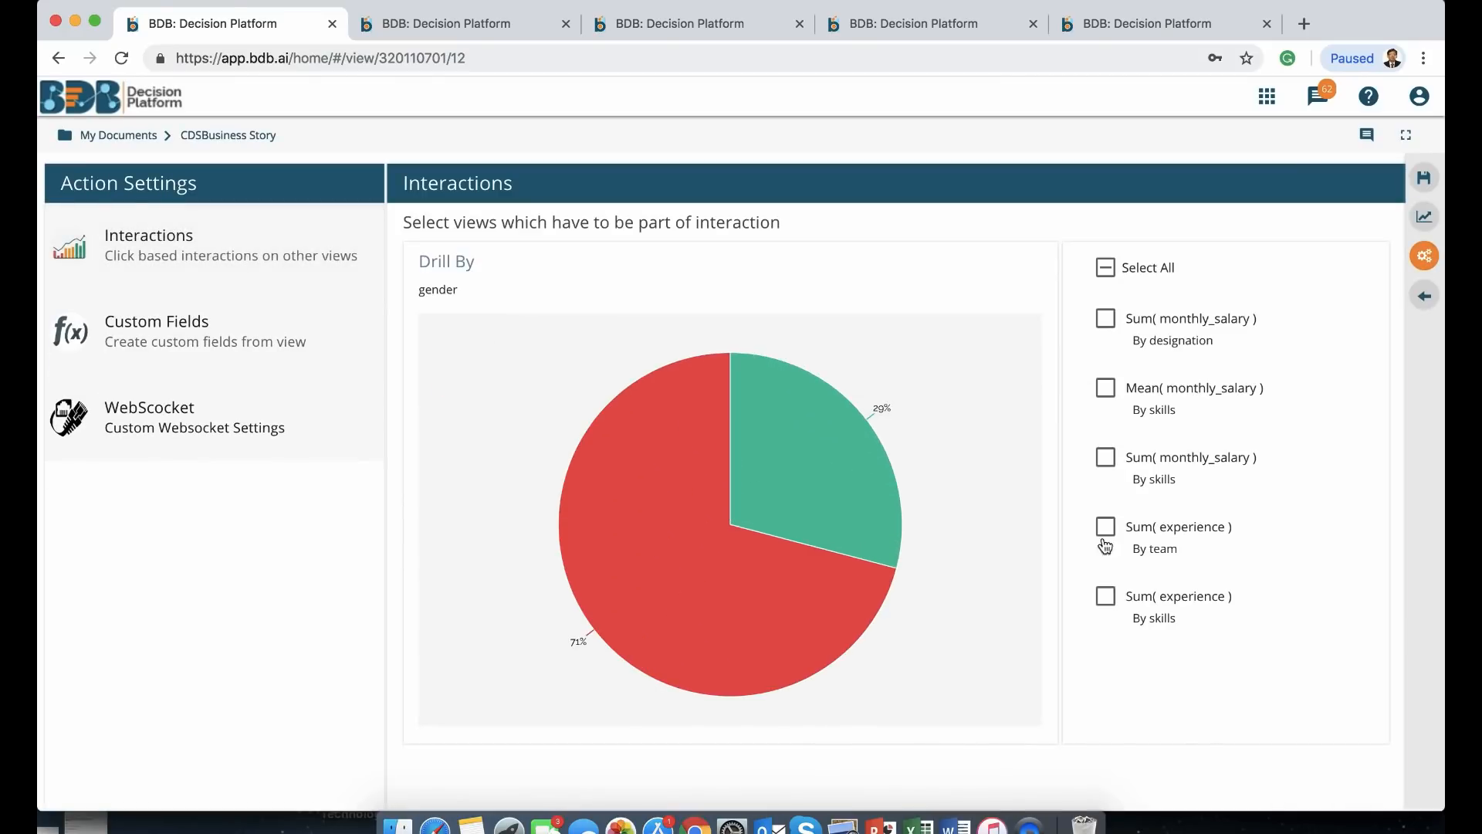
{"action": "left_click", "coordinate": [1108, 602]}
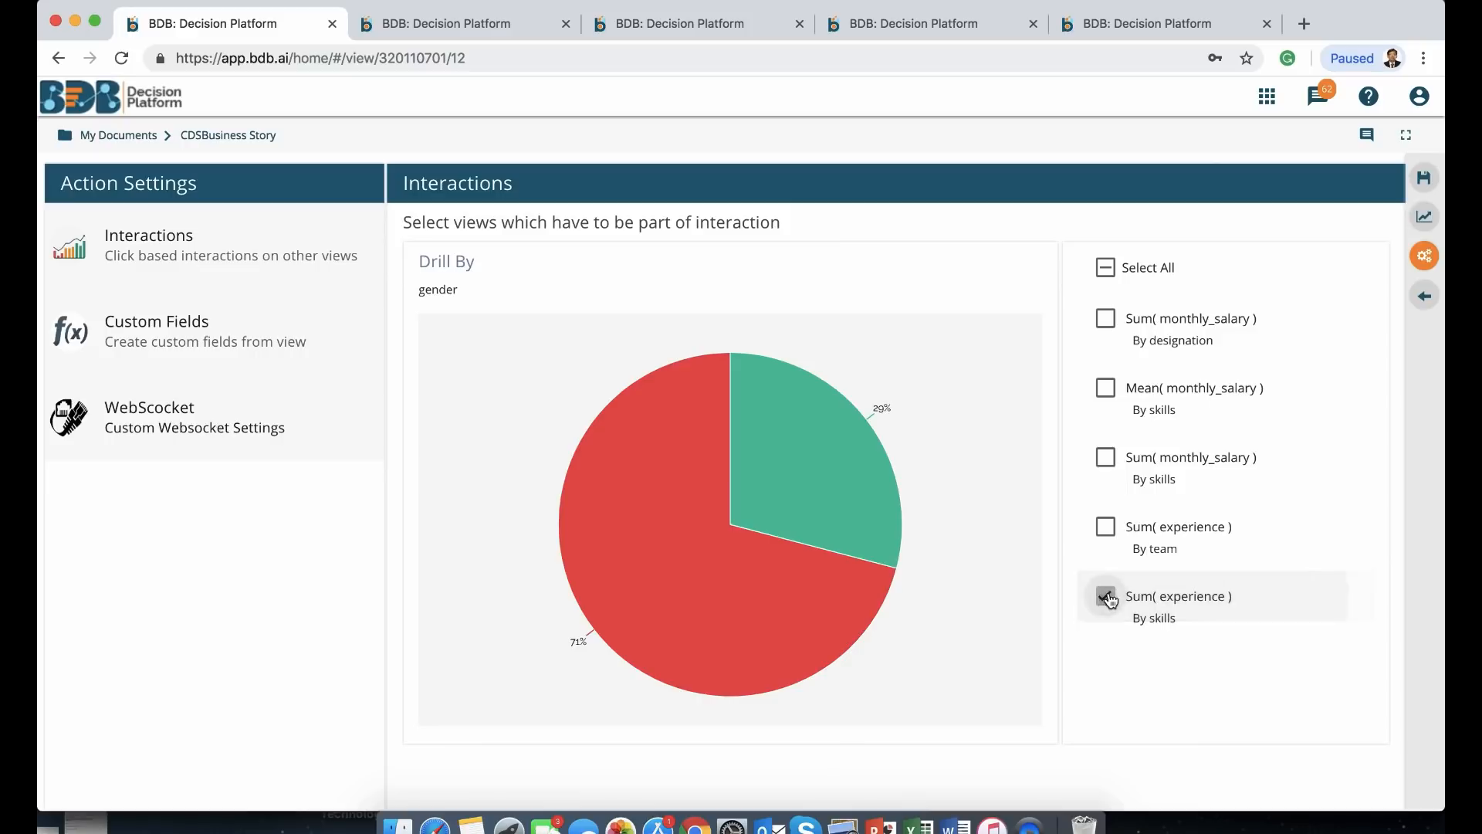
{"action": "left_click", "coordinate": [1114, 536]}
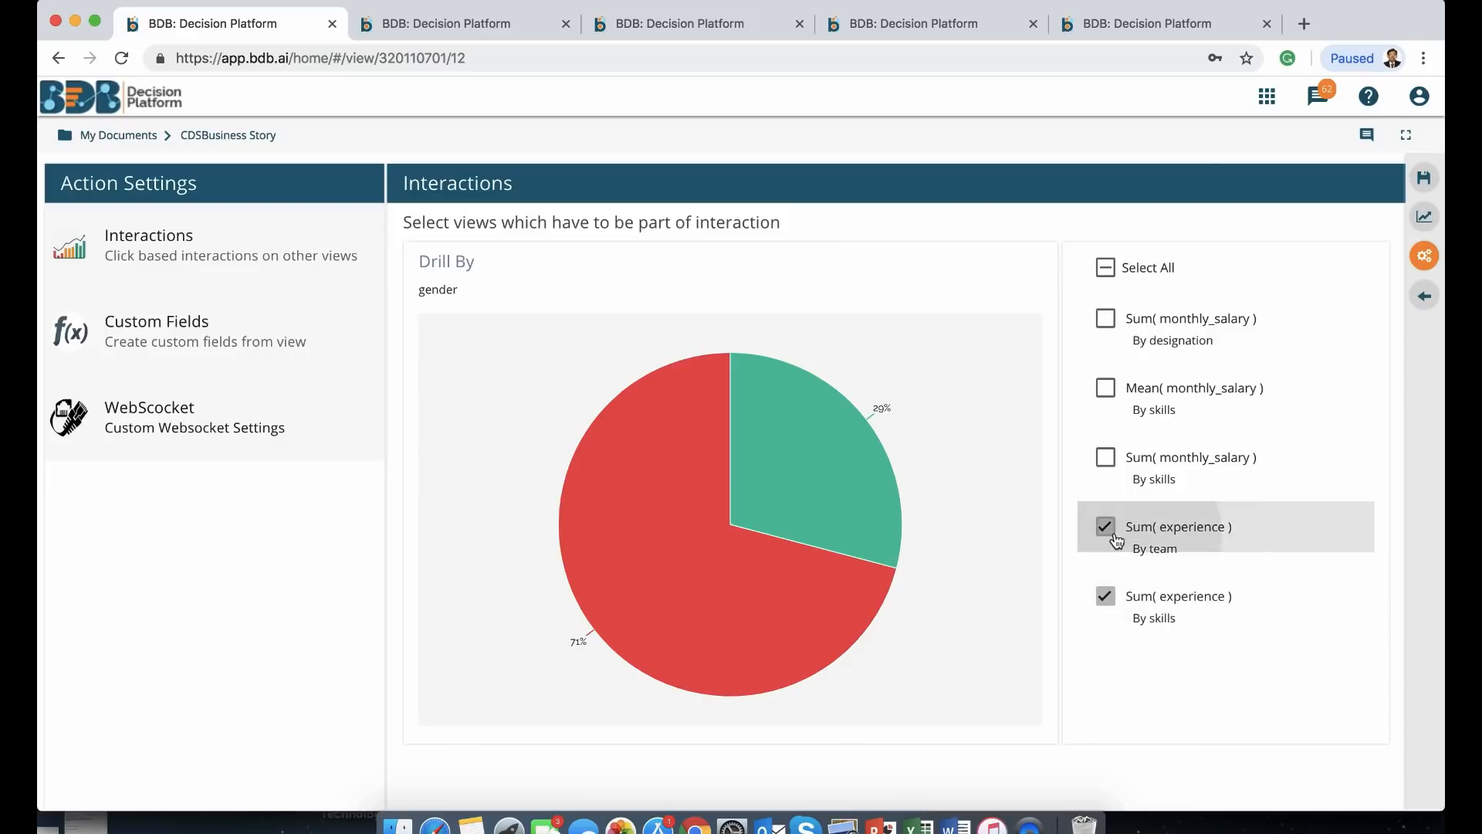
{"action": "left_click", "coordinate": [1109, 322]}
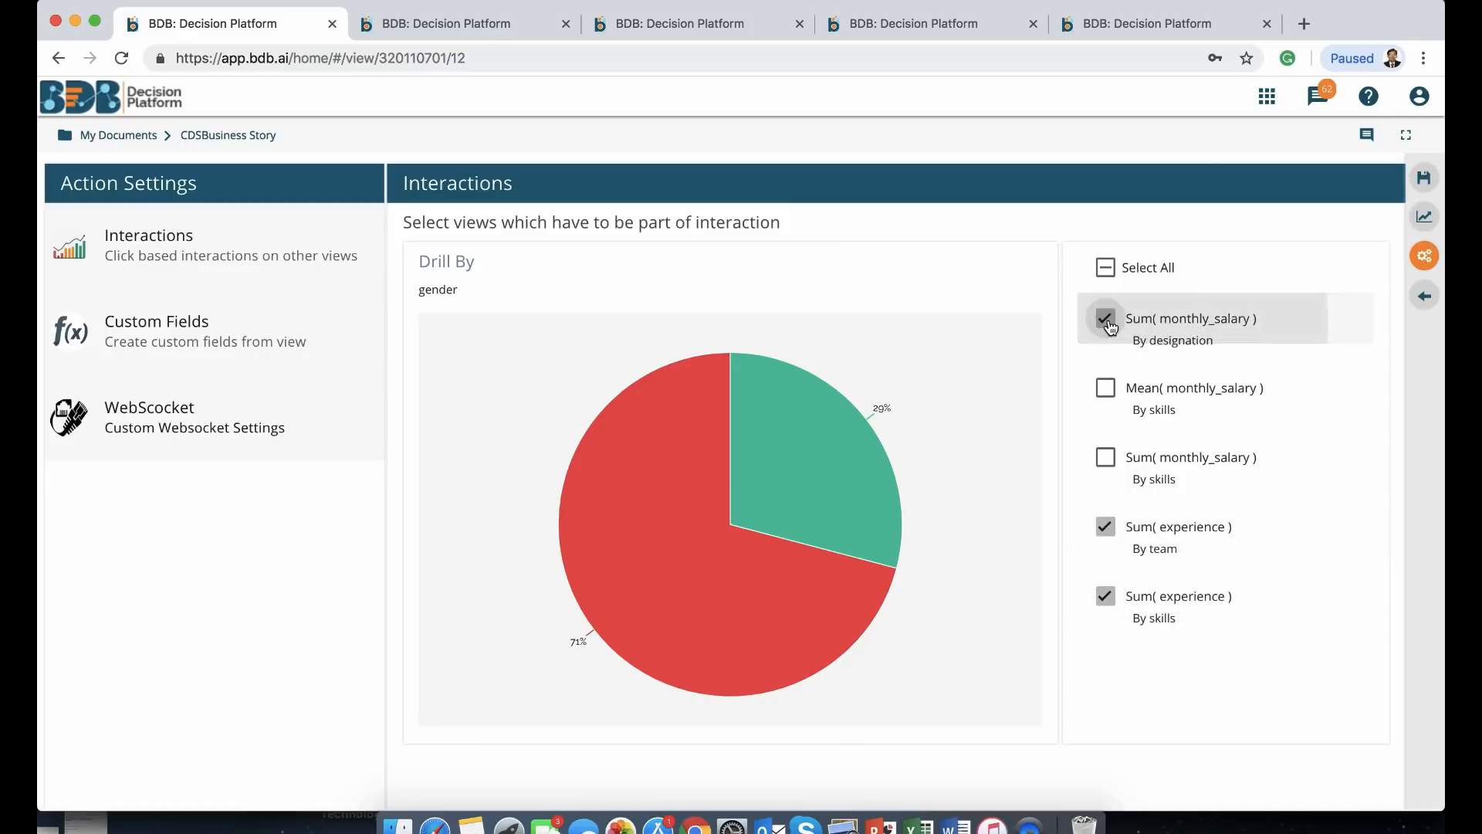
{"action": "left_click", "coordinate": [1429, 178]}
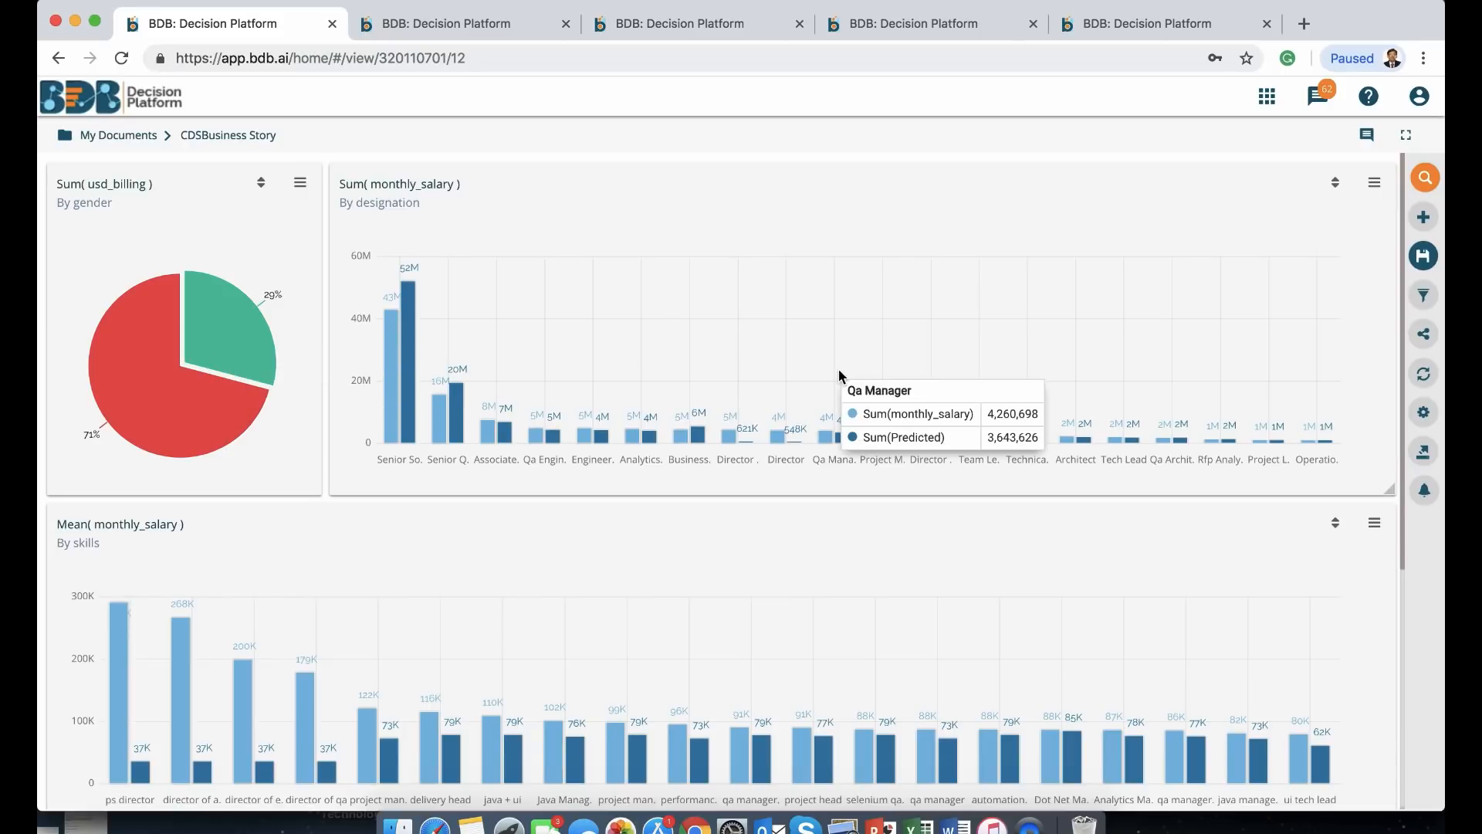
Filter the linked charts by the 29% gender slice of the usd_billing pie
{"action": "scroll", "coordinate": [840, 373], "scroll_direction": "down", "scroll_amount": 4}
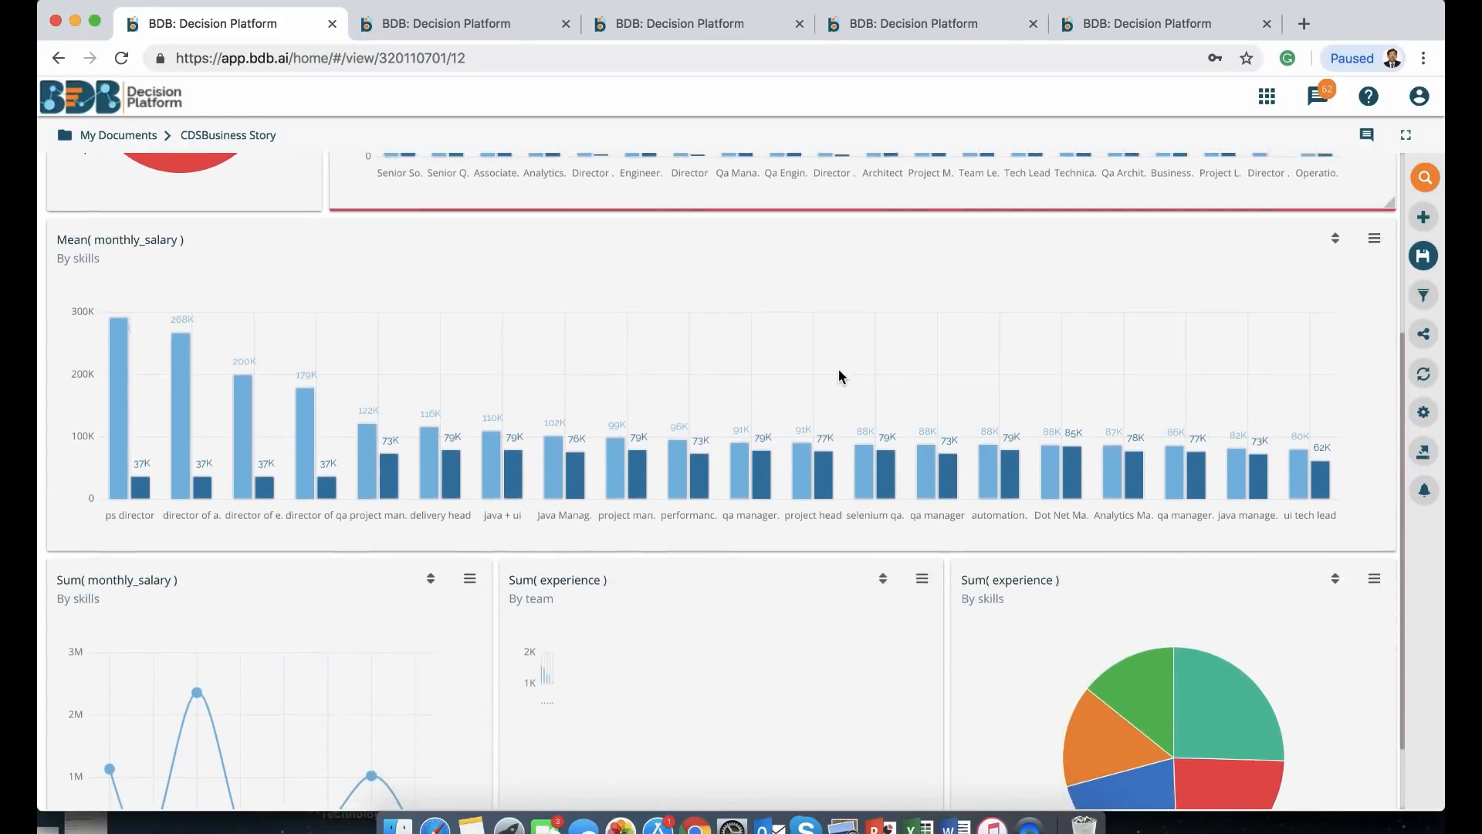
{"action": "scroll", "coordinate": [838, 369], "scroll_direction": "down", "scroll_amount": 1}
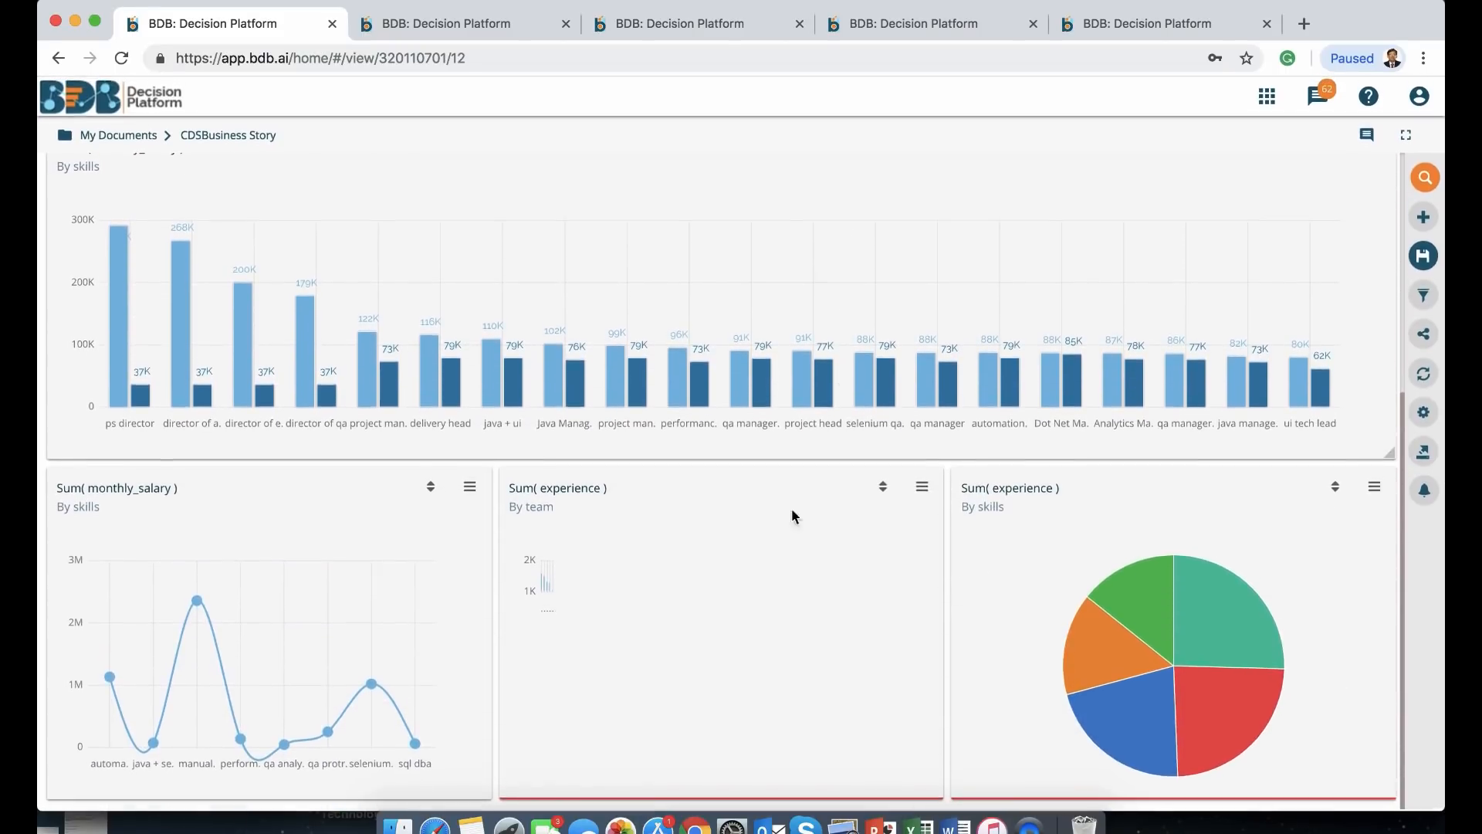
{"action": "scroll", "coordinate": [991, 187], "scroll_direction": "up", "scroll_amount": 1}
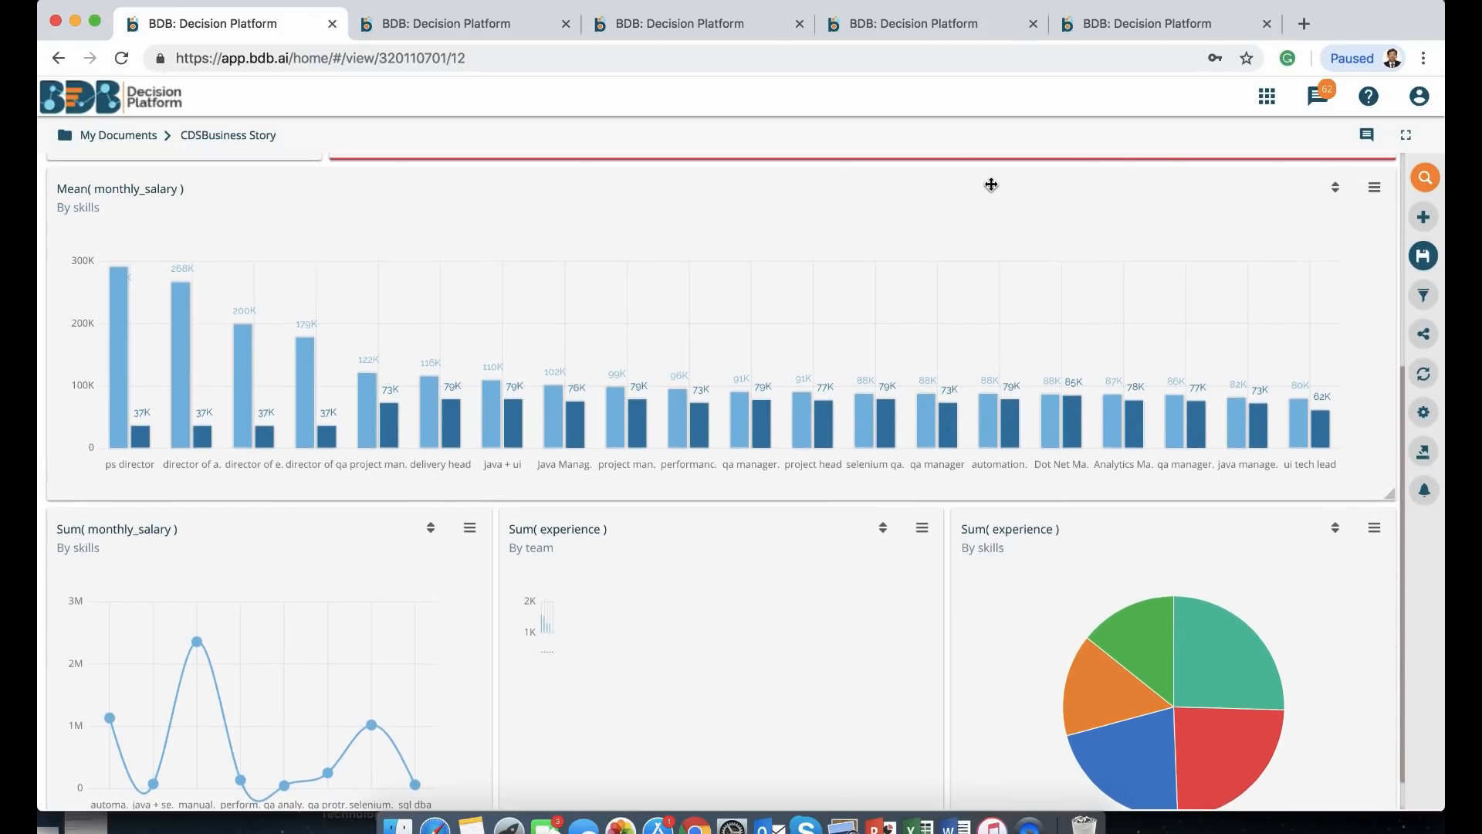
{"action": "scroll", "coordinate": [992, 185], "scroll_direction": "up", "scroll_amount": 4}
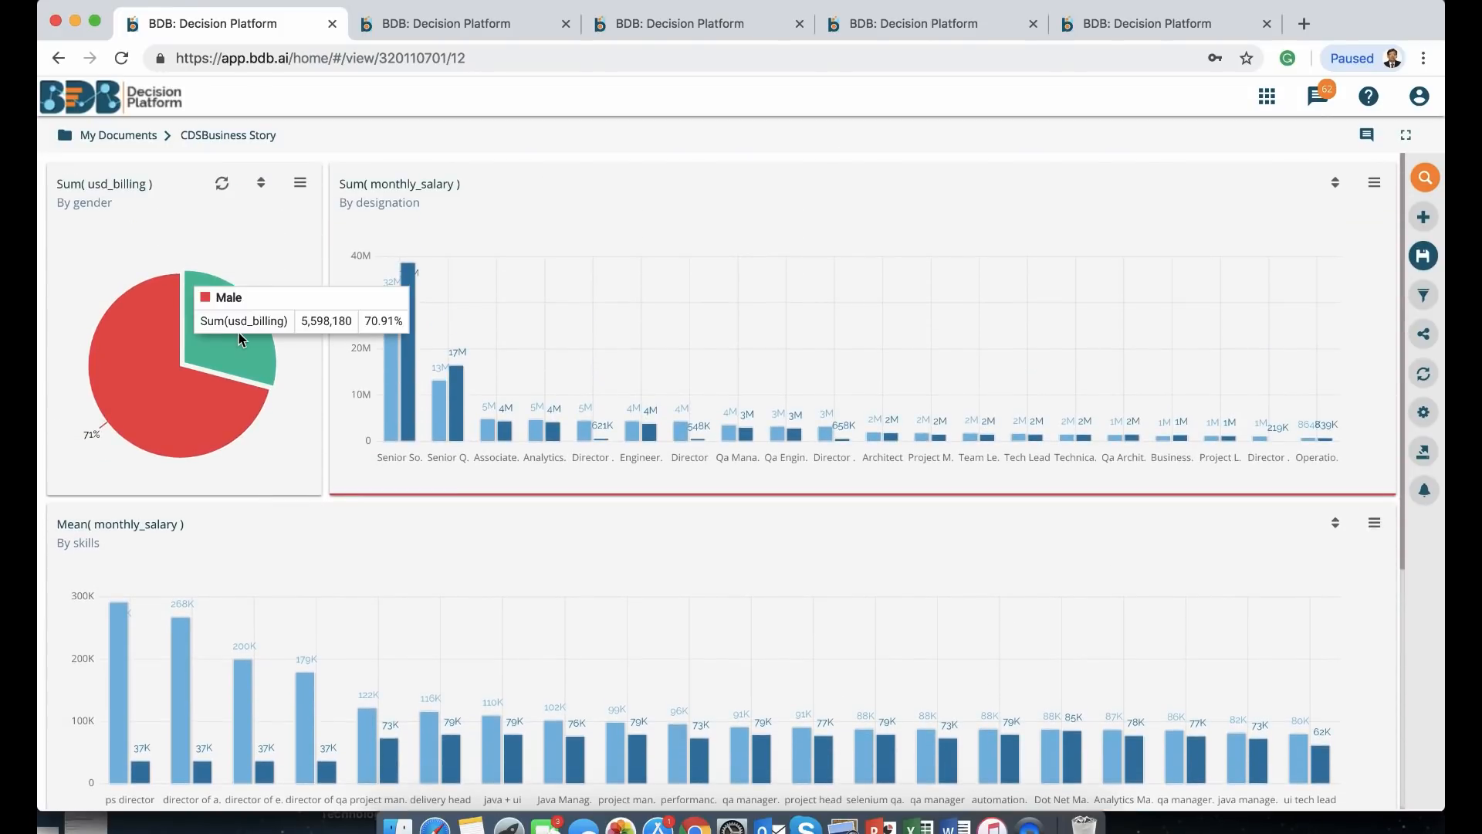
{"action": "left_click", "coordinate": [233, 349]}
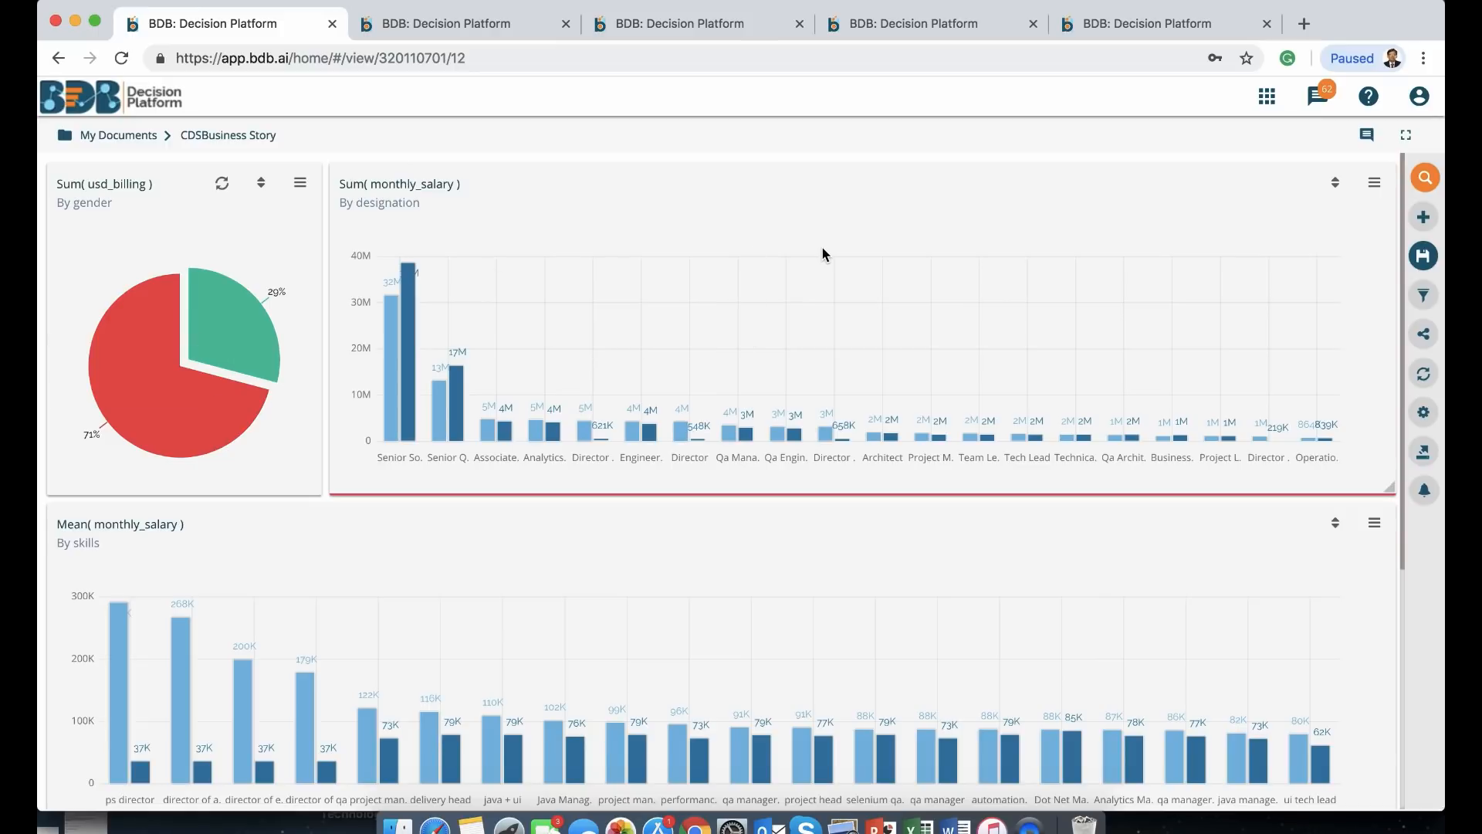
Review the filtered charts, then move to the Save Query Demo dashboard
{"action": "scroll", "coordinate": [822, 253], "scroll_direction": "down", "scroll_amount": 4}
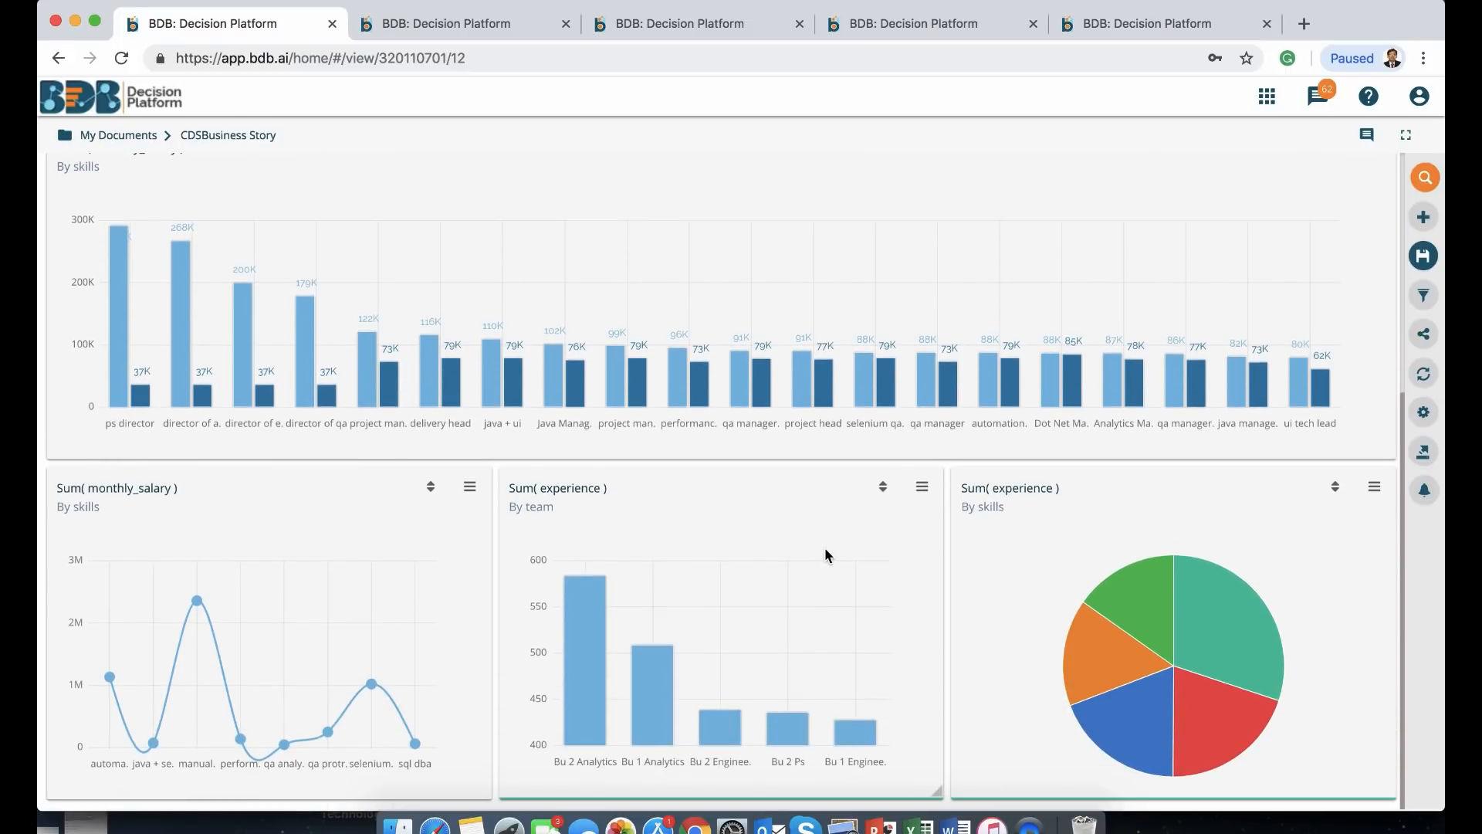
{"action": "scroll", "coordinate": [824, 548], "scroll_direction": "up", "scroll_amount": 5}
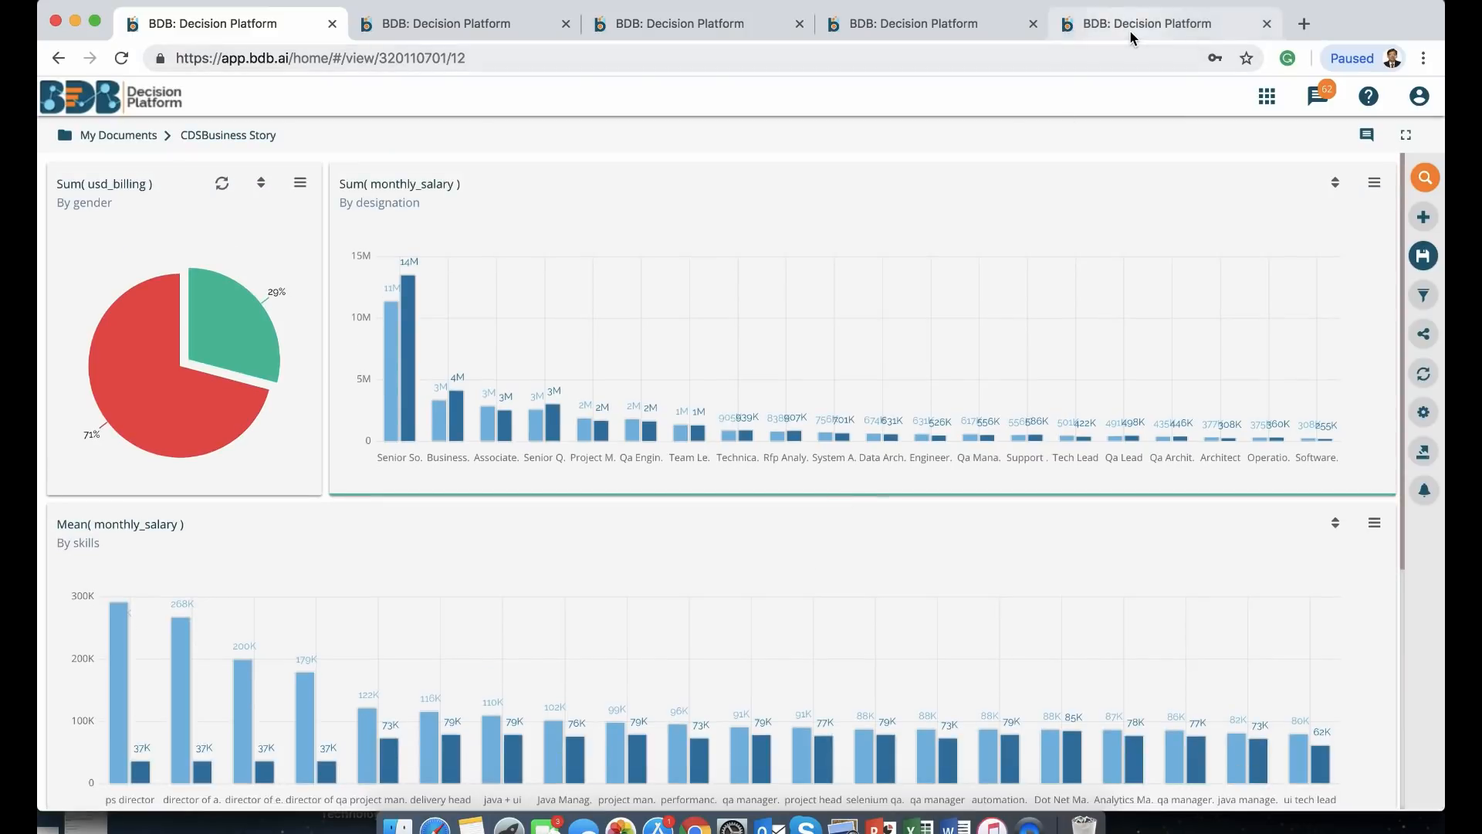
{"action": "left_click", "coordinate": [1132, 35]}
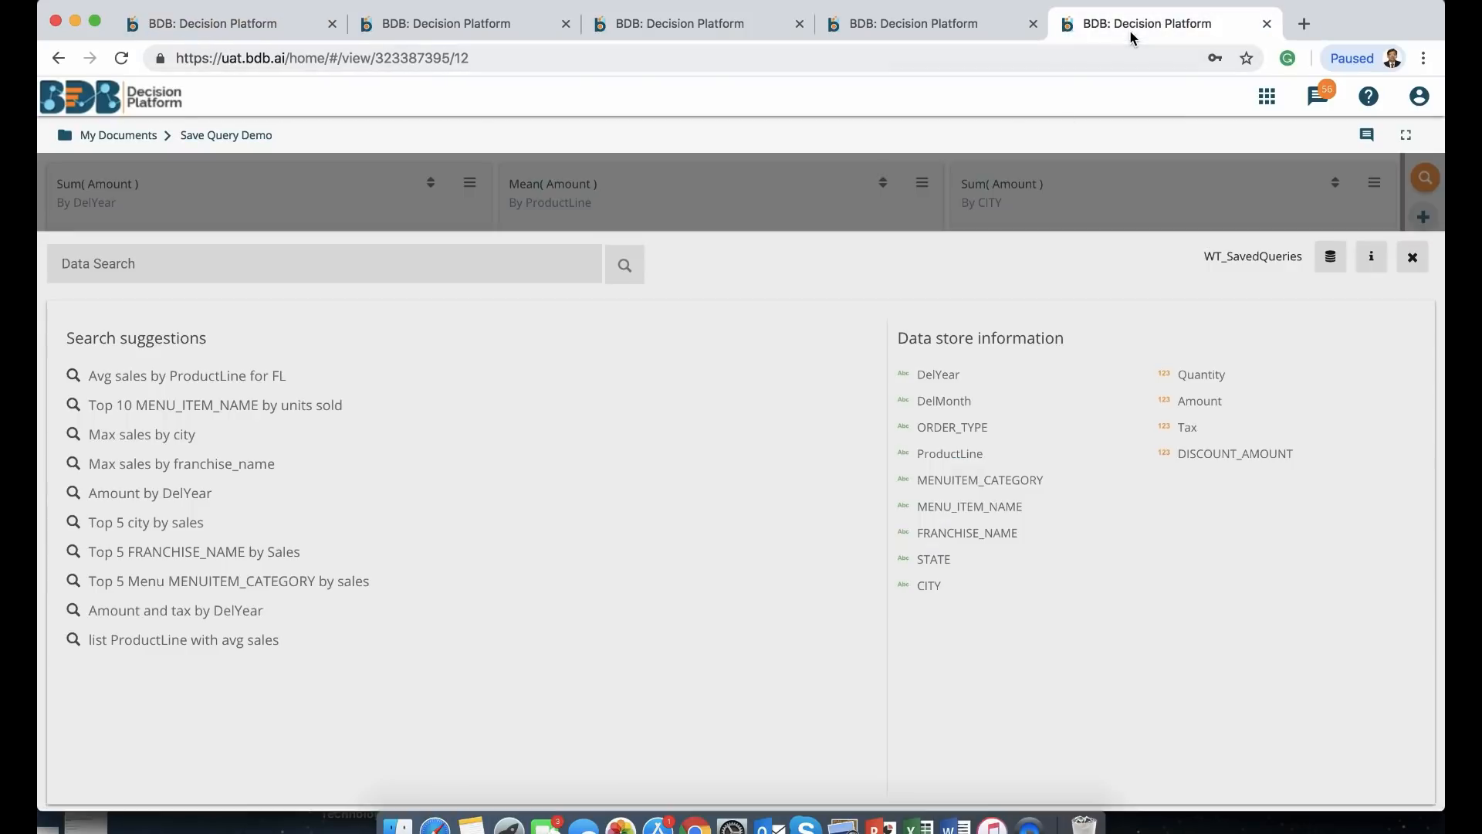
Search 'Top 10 MENU_ITEM_NAME by units sold in FL' to chart the top 10 menu items for Florida
{"action": "left_click", "coordinate": [232, 403]}
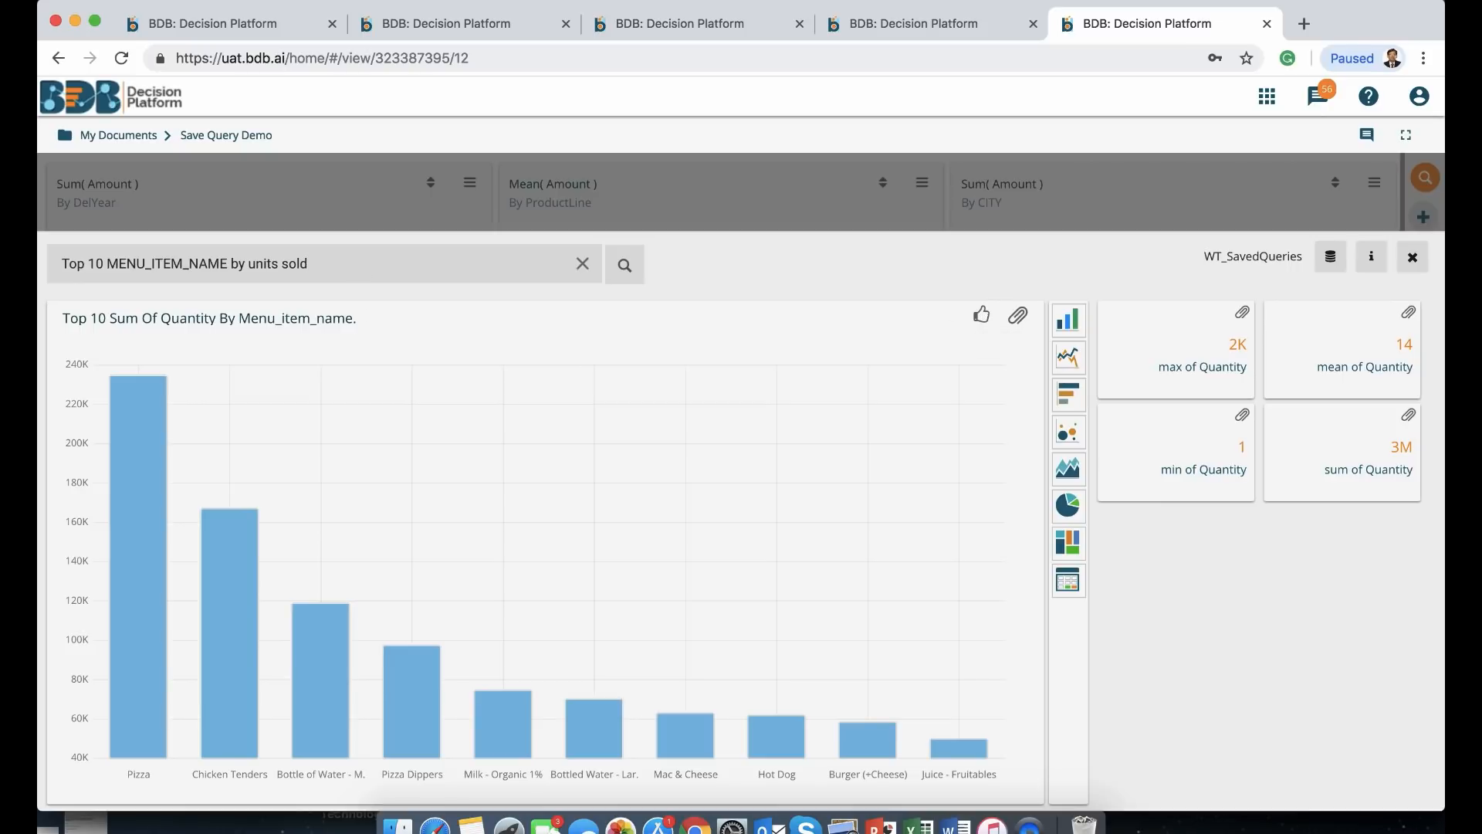
{"action": "type", "text": "n FL"}
{"action": "key", "text": "Return"}
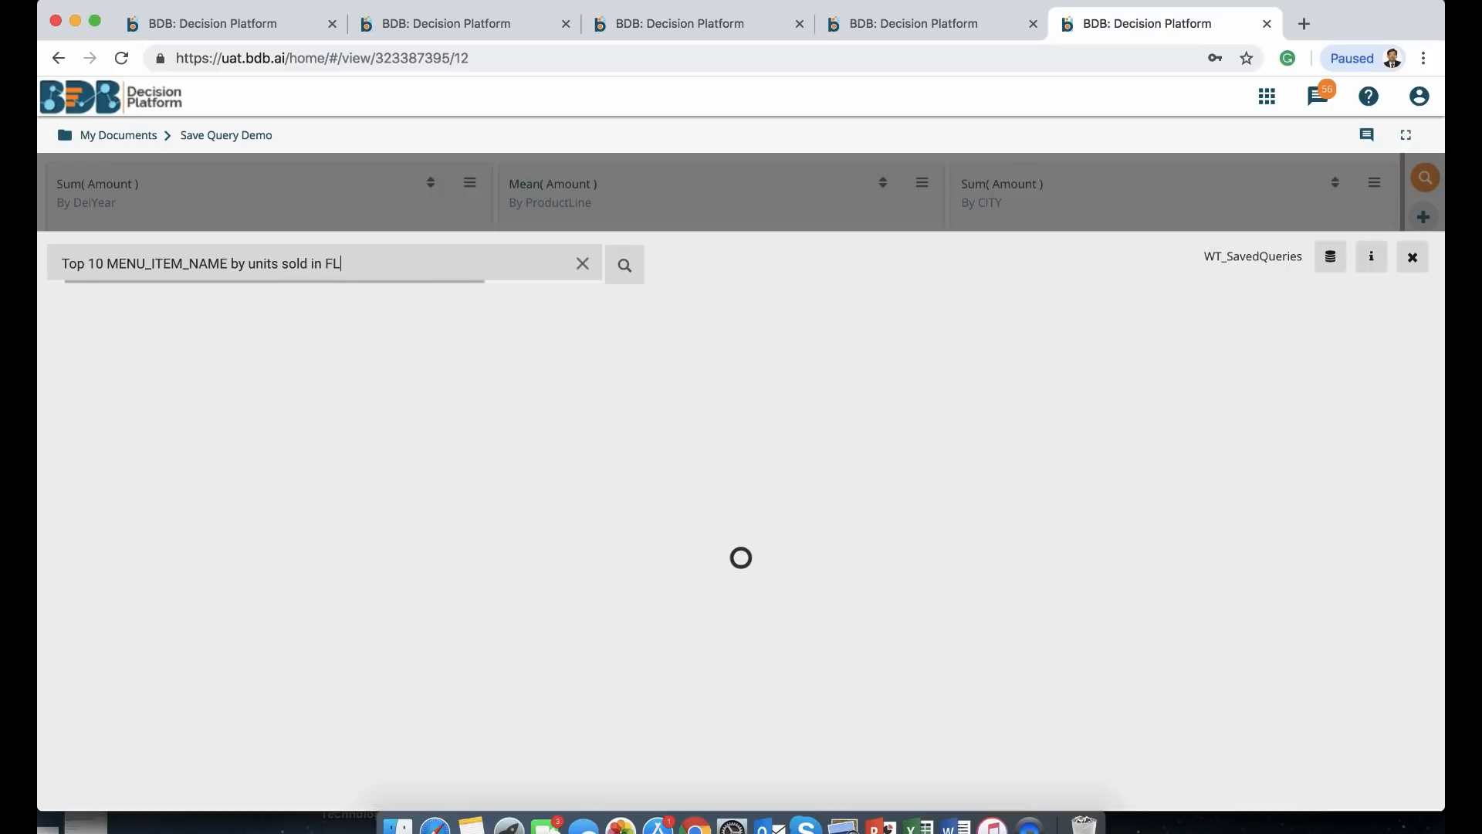